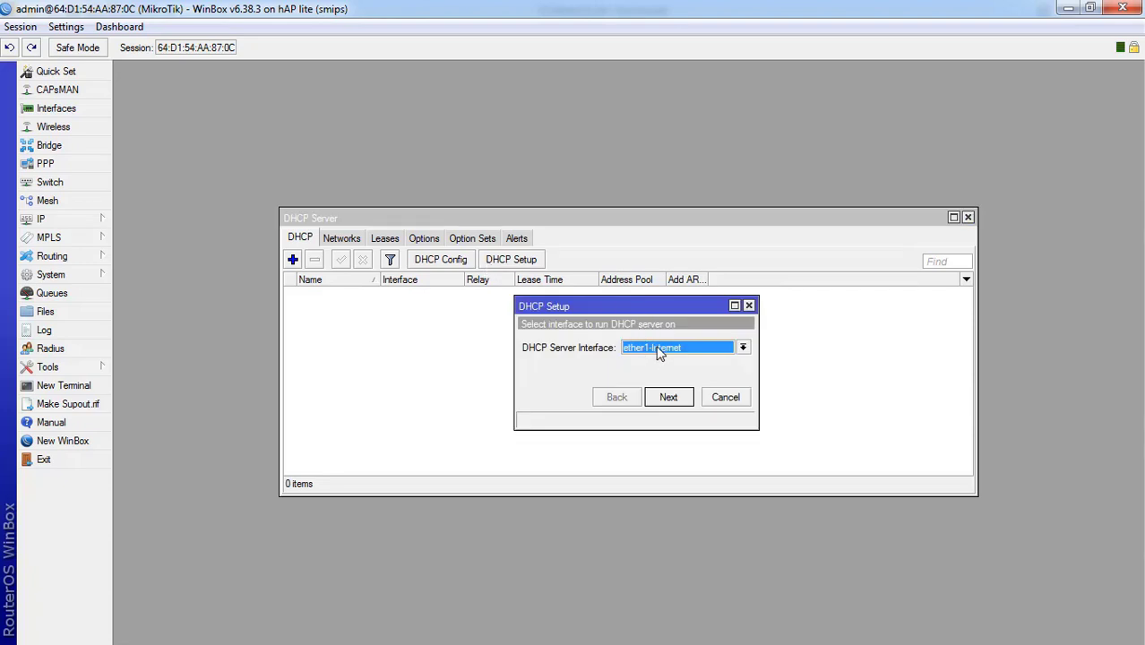
# - Accept the DHCP Setup defaults on ether1-Internet: 192.168.2.0/24, pool .2-.254, lease 00:10:00
pyautogui.click(668, 398)
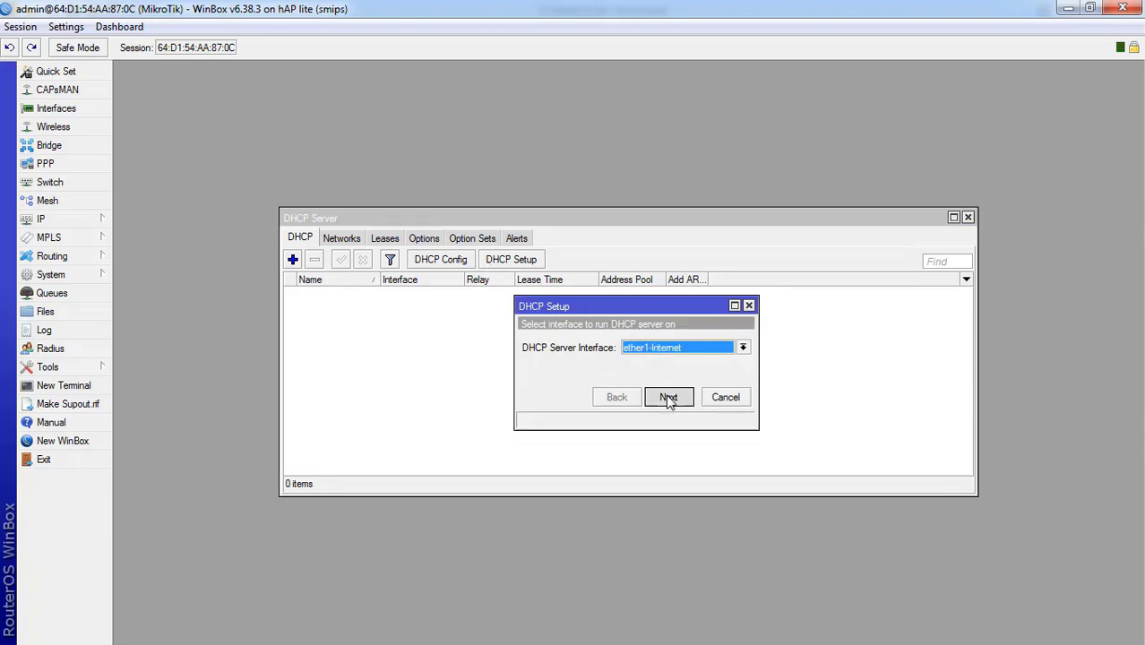
pyautogui.click(667, 398)
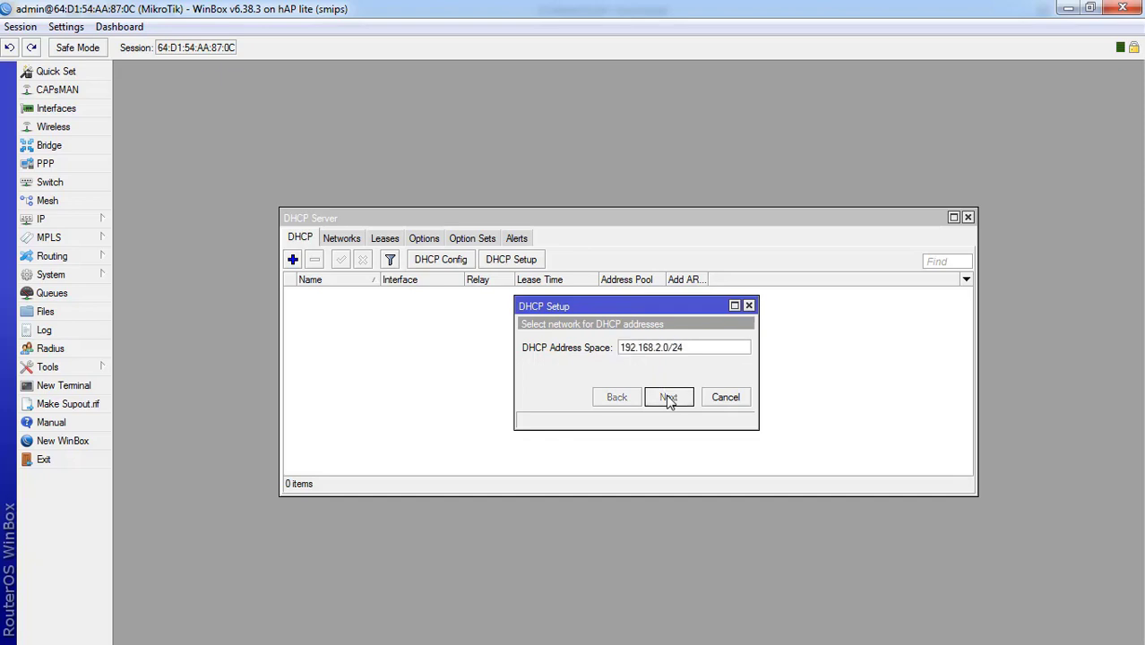
pyautogui.click(668, 398)
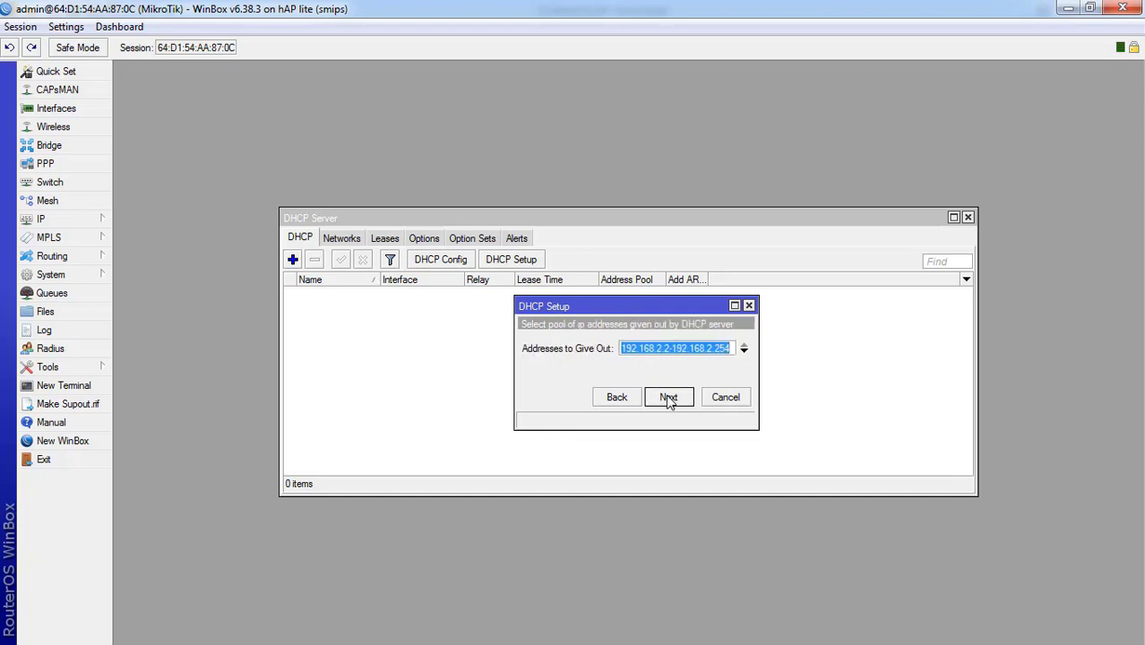
pyautogui.click(667, 398)
pyautogui.click(668, 398)
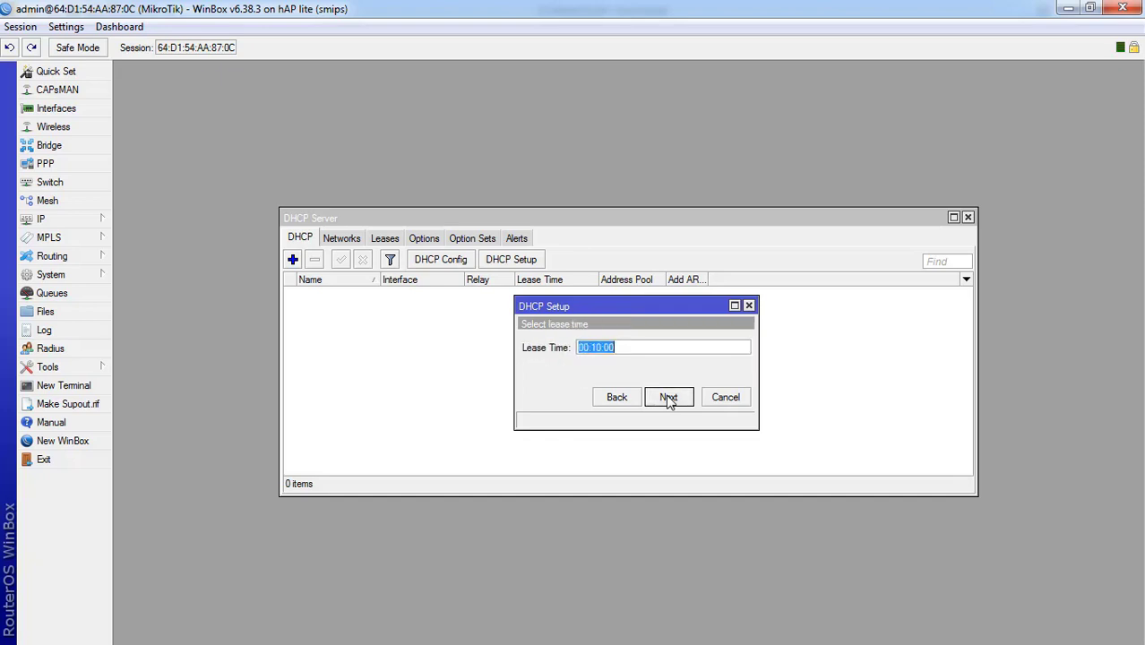
pyautogui.click(668, 398)
pyautogui.click(619, 346)
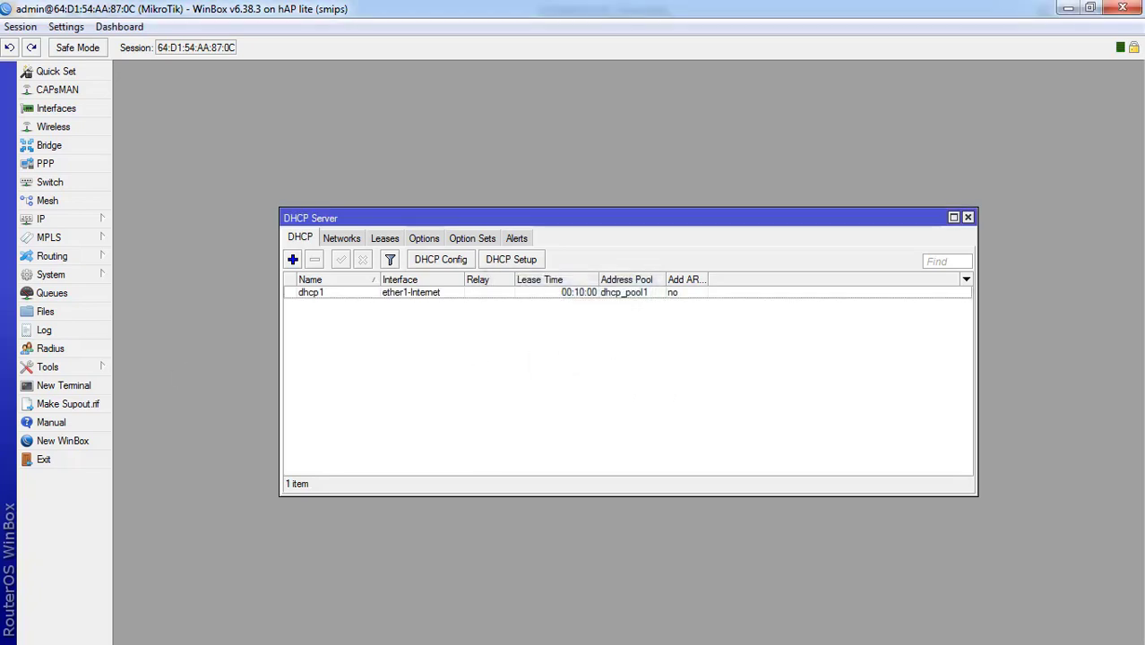
pyautogui.hotkey('alt', 'Tab')
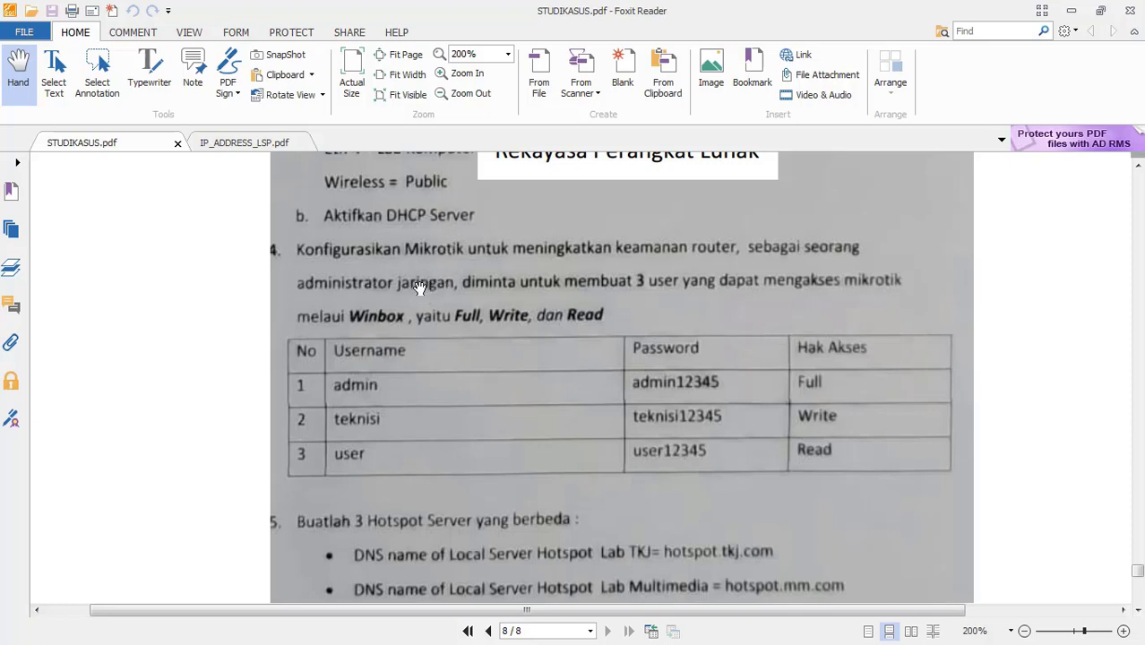
pyautogui.moveTo(399, 280); pyautogui.dragTo(372, 274)
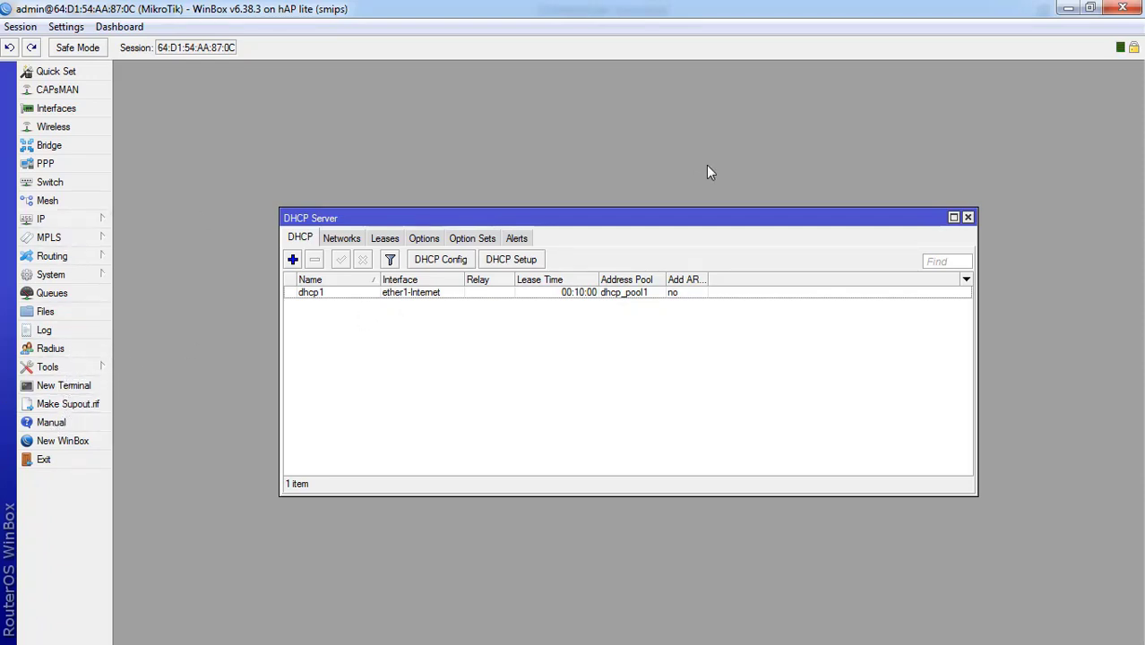
# - Close the DHCP Server window and open the System > Users list
pyautogui.click(968, 218)
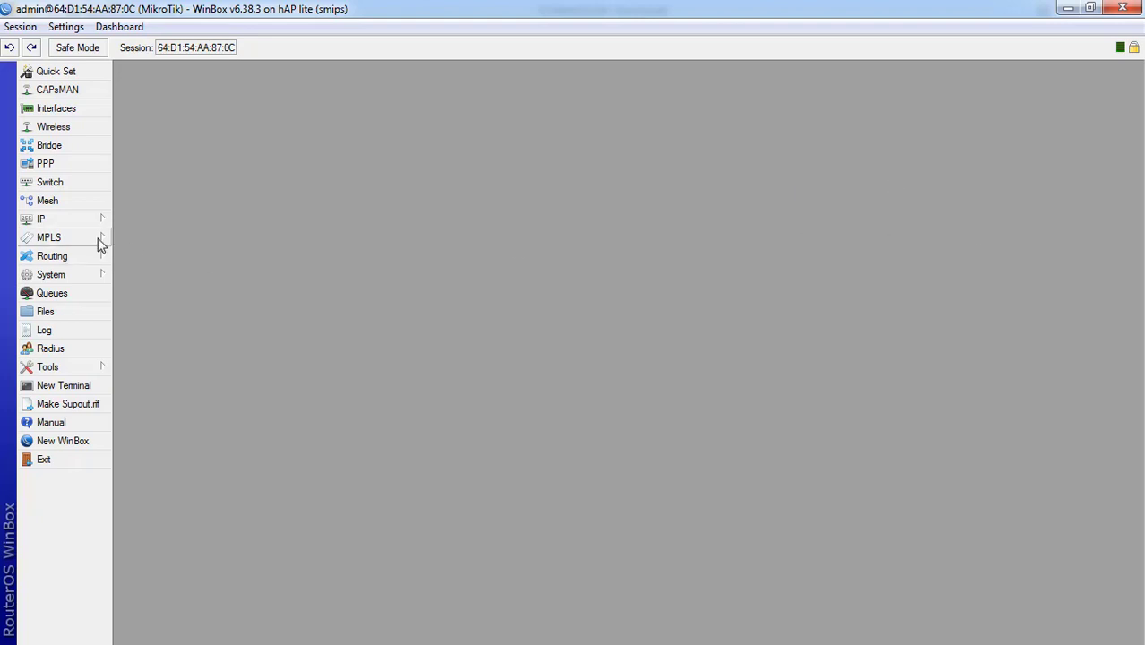
pyautogui.click(77, 273)
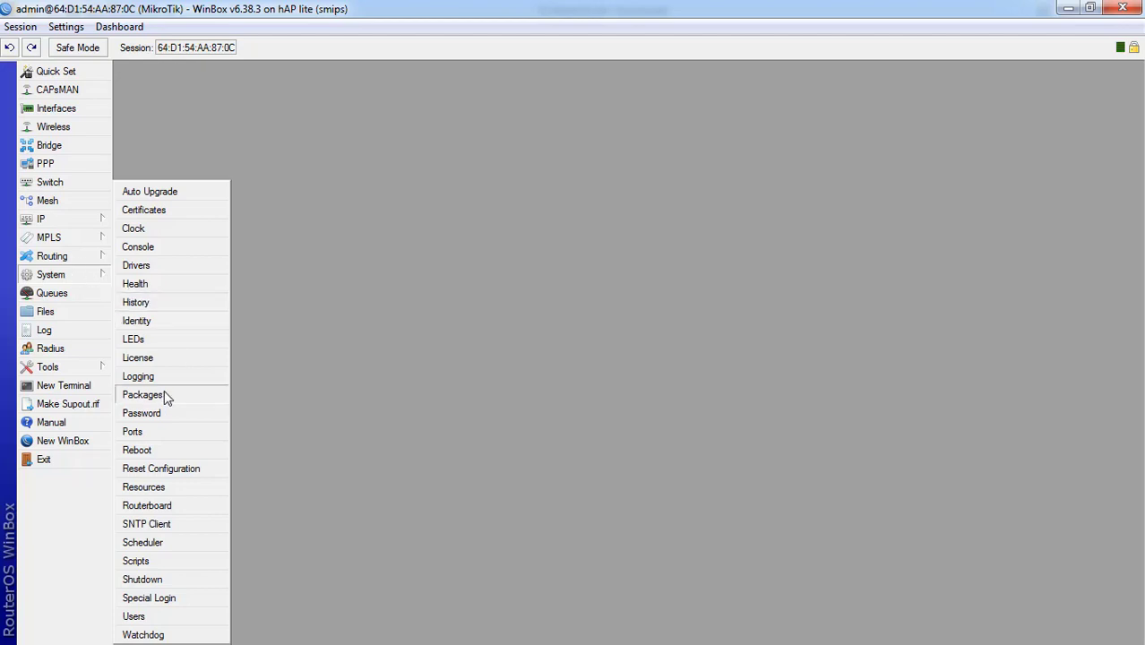
pyautogui.click(148, 618)
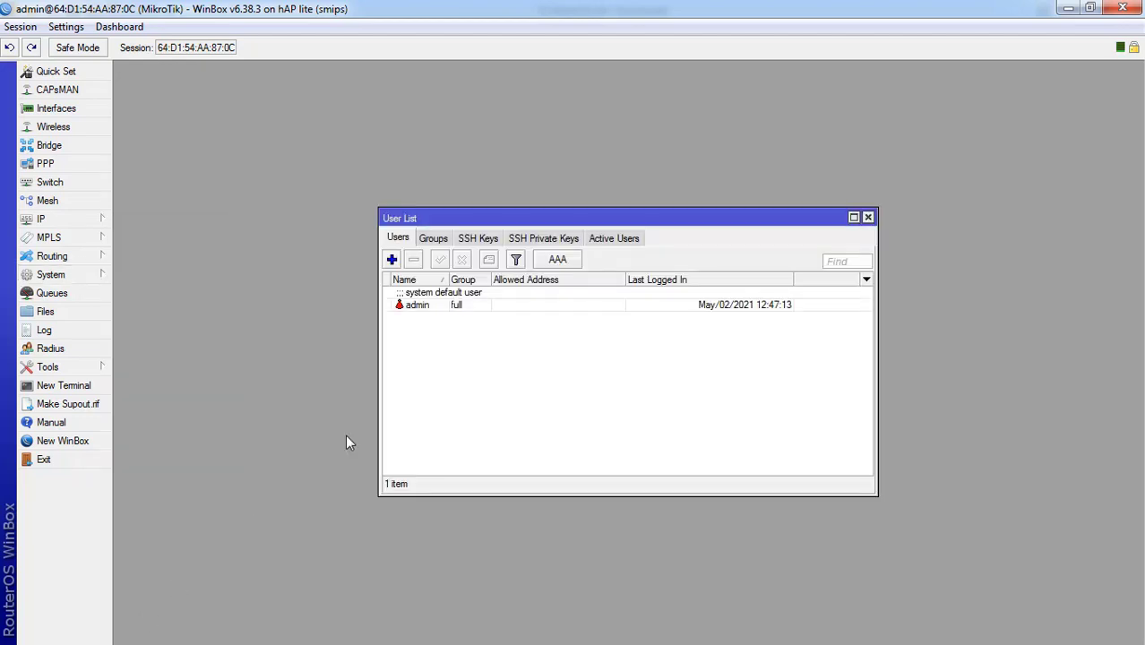
# - Discard a new user form and open the admin account's properties instead
pyautogui.click(391, 260)
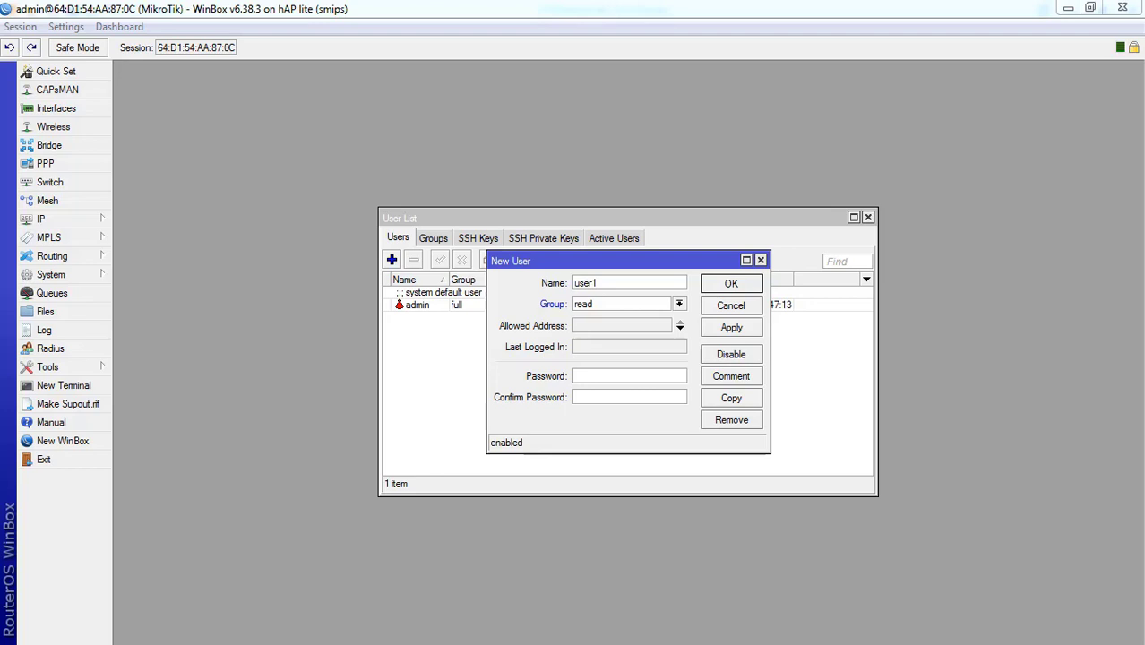
pyautogui.doubleClick(617, 283)
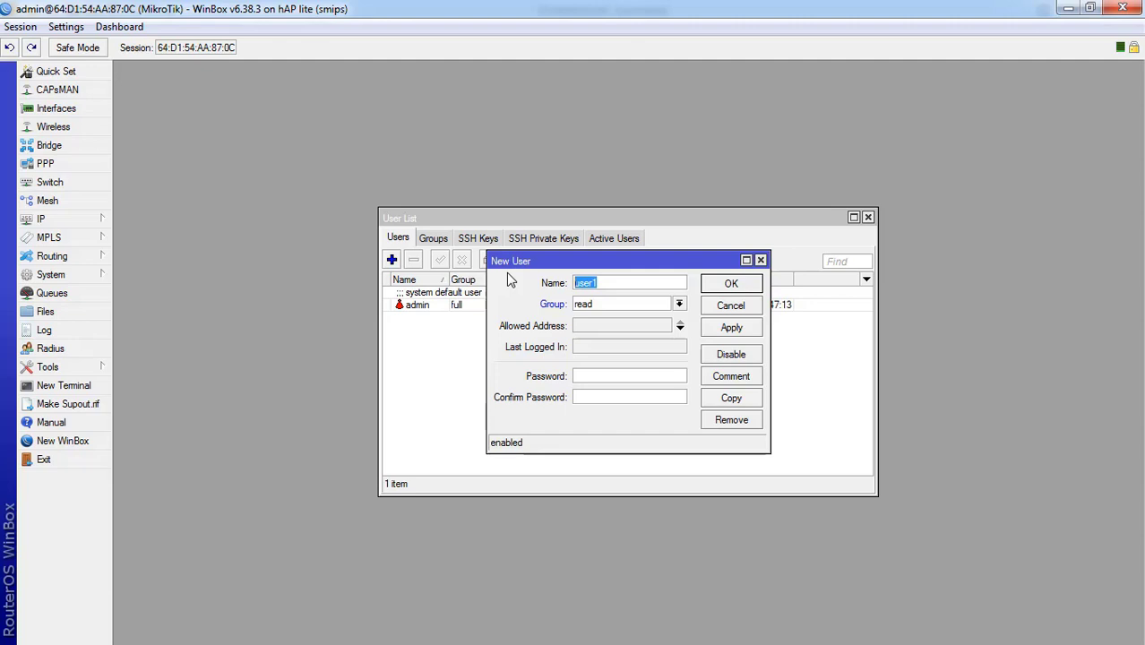
pyautogui.click(731, 307)
pyautogui.doubleClick(473, 309)
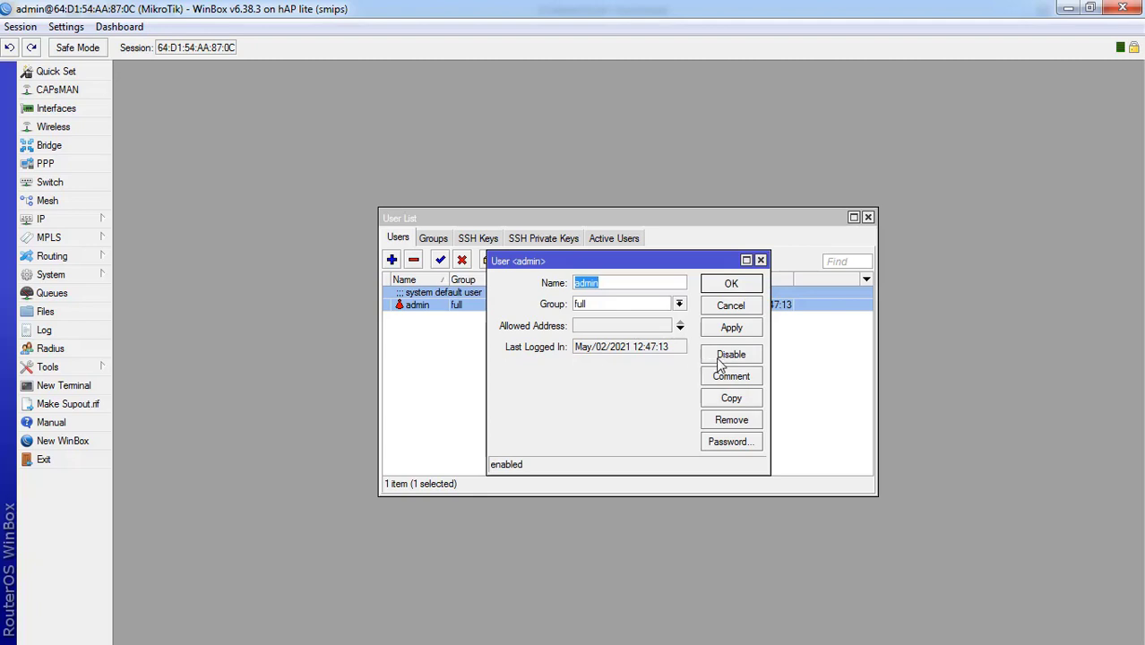
# - Give the admin account a new, confirmed password and apply the change
pyautogui.click(725, 443)
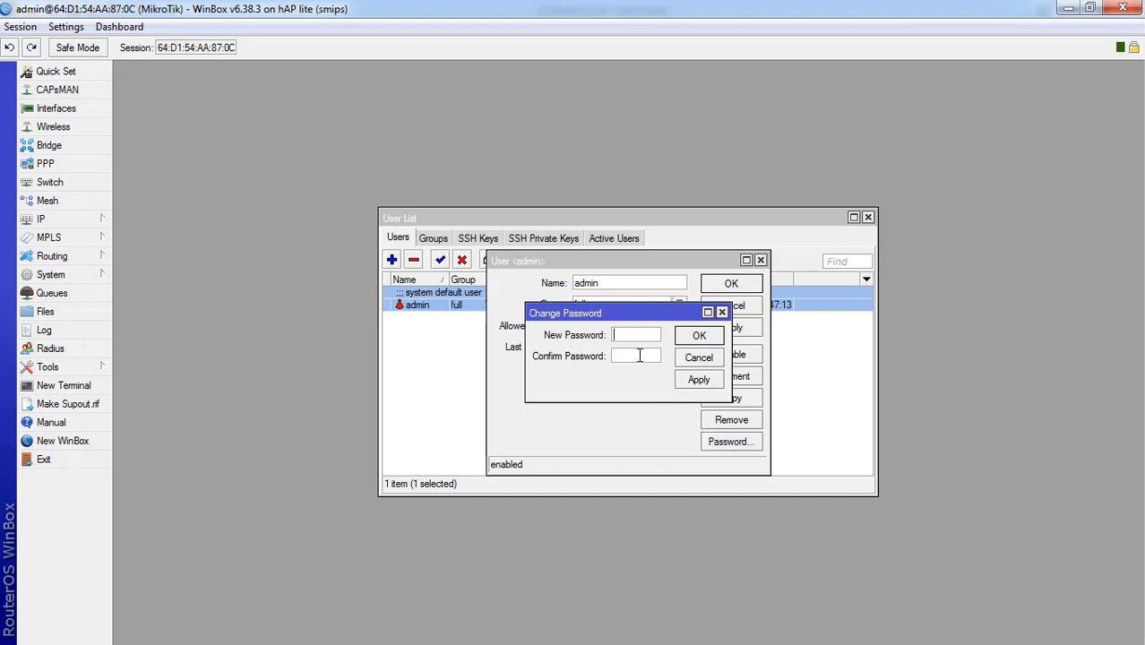
pyautogui.write('**********')
pyautogui.click(638, 354)
pyautogui.write('***********')
pyautogui.click(695, 335)
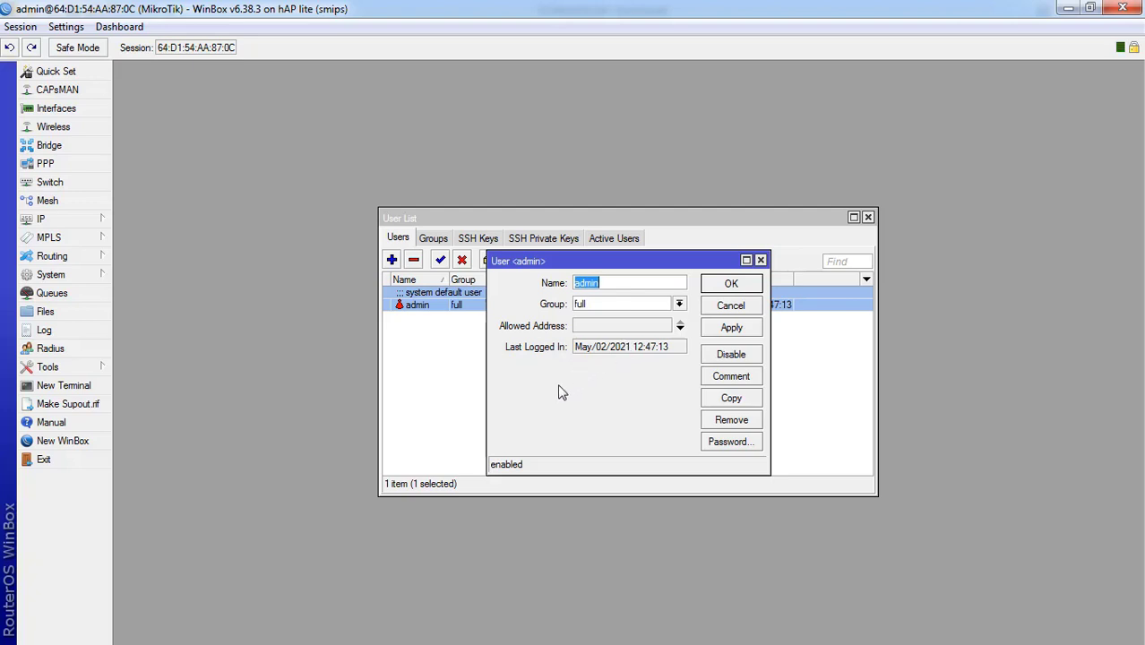
pyautogui.click(730, 332)
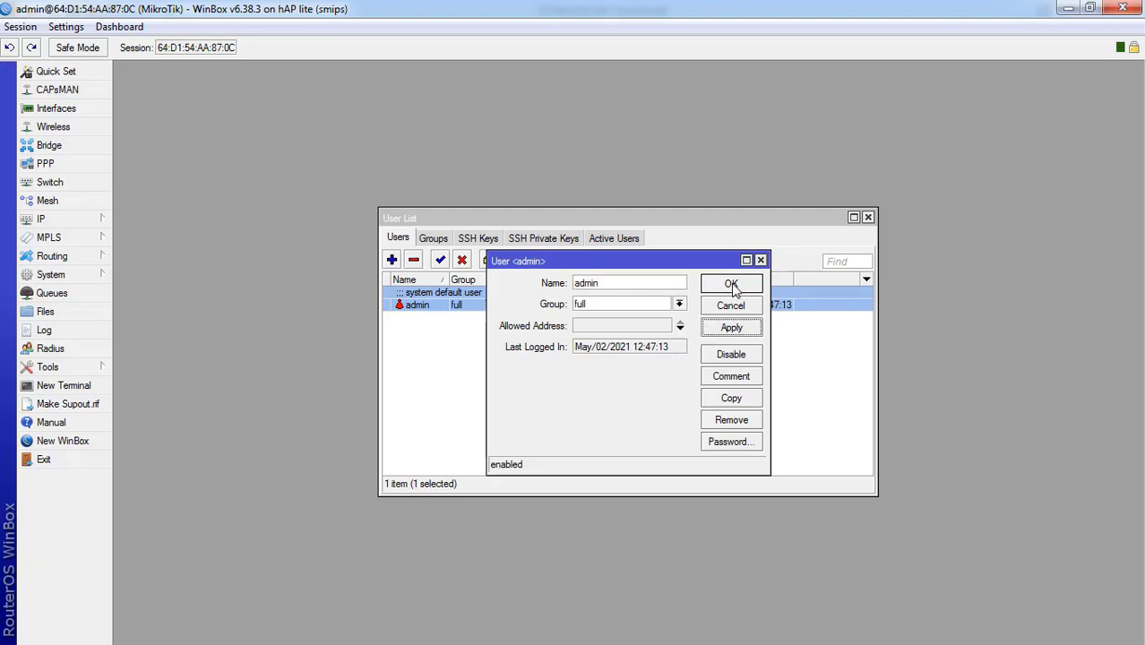
pyautogui.click(731, 284)
pyautogui.click(391, 260)
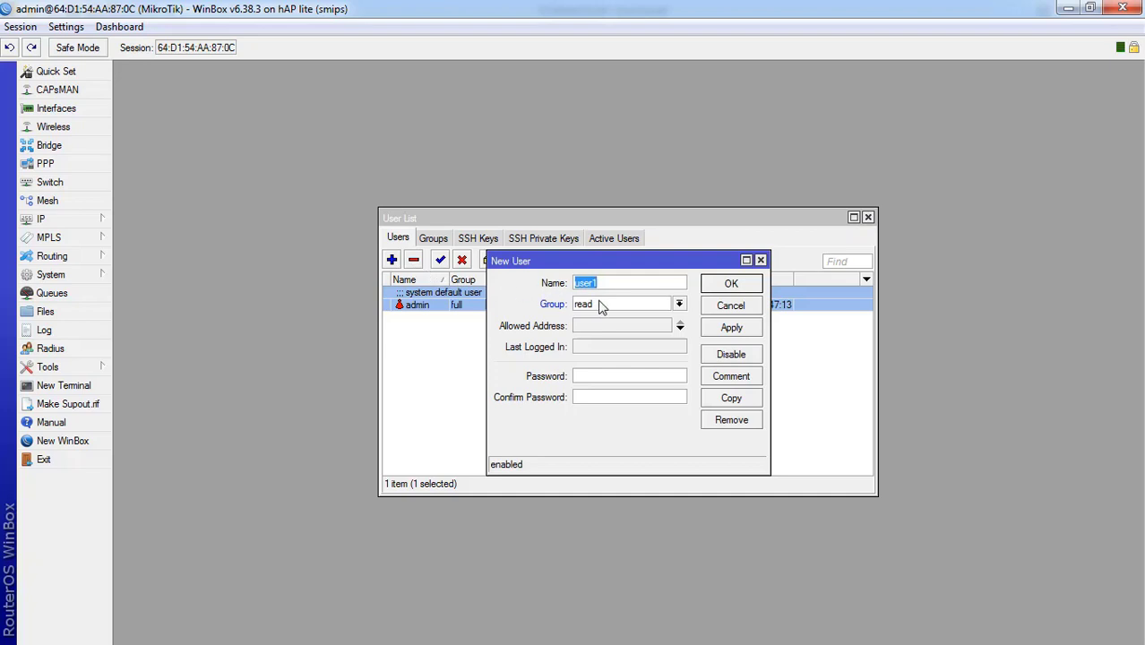
# - Create user teknisi in the write group with a confirmed password
pyautogui.write('teknisi')
pyautogui.click(602, 306)
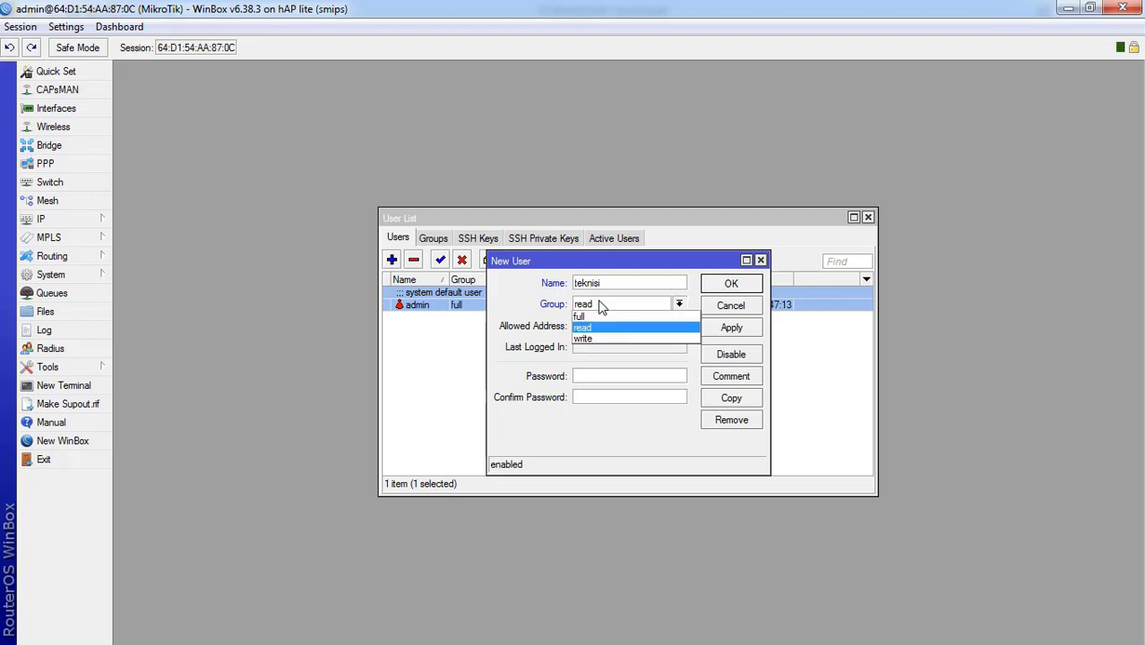
pyautogui.click(598, 333)
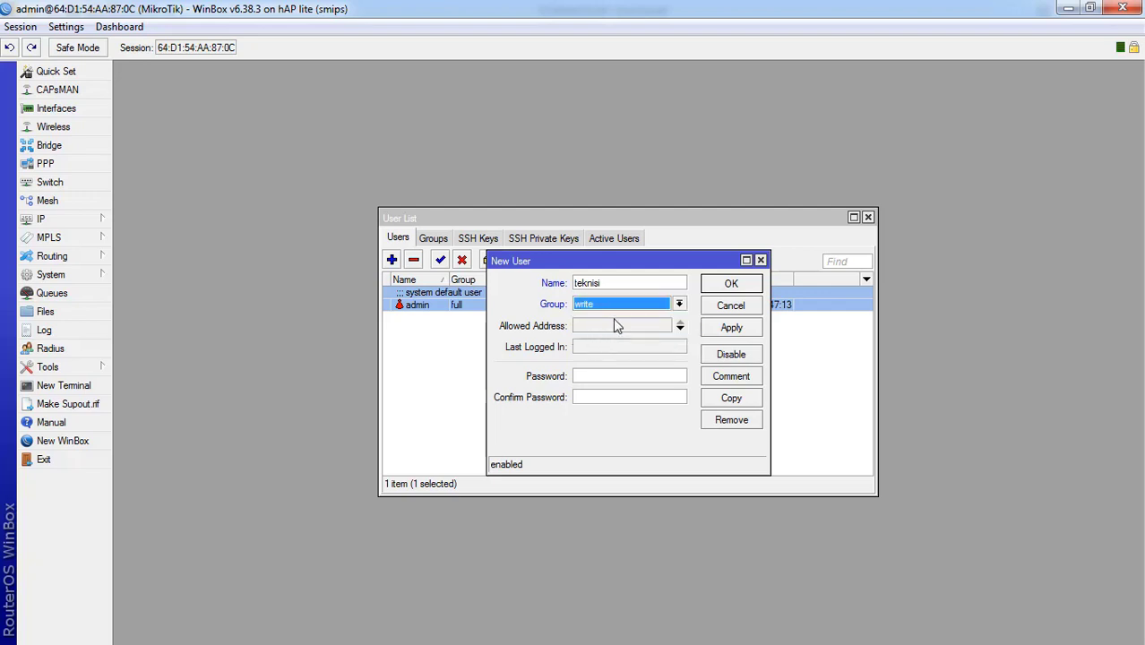
pyautogui.click(612, 375)
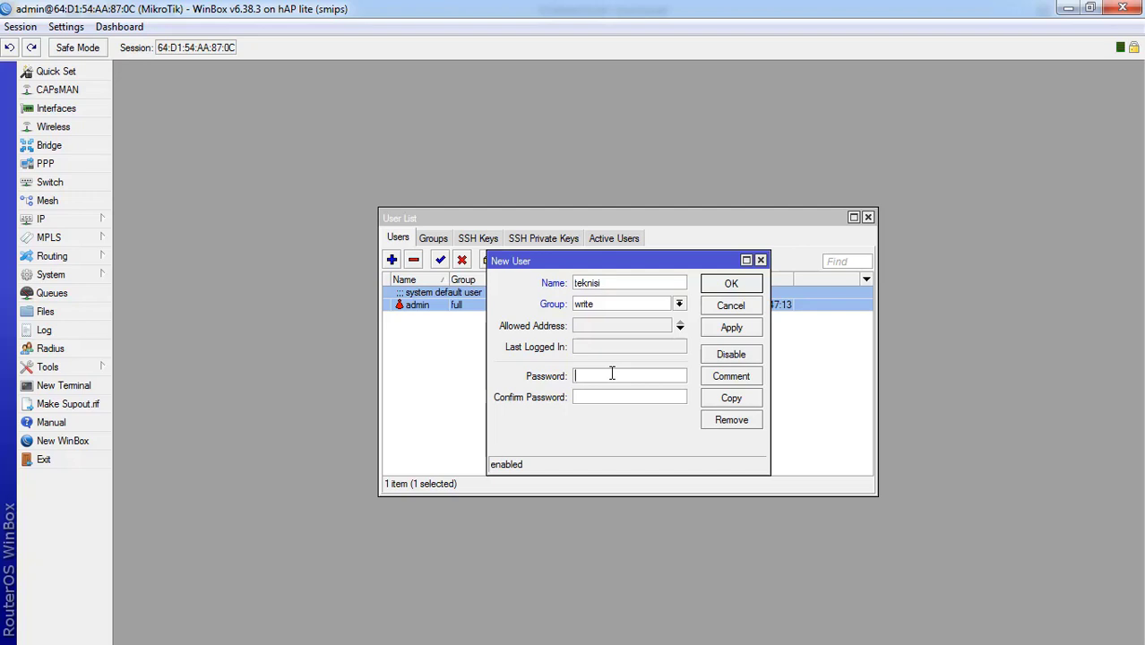
pyautogui.write('***********')
pyautogui.press('Tab')
pyautogui.write('************')
pyautogui.click(731, 327)
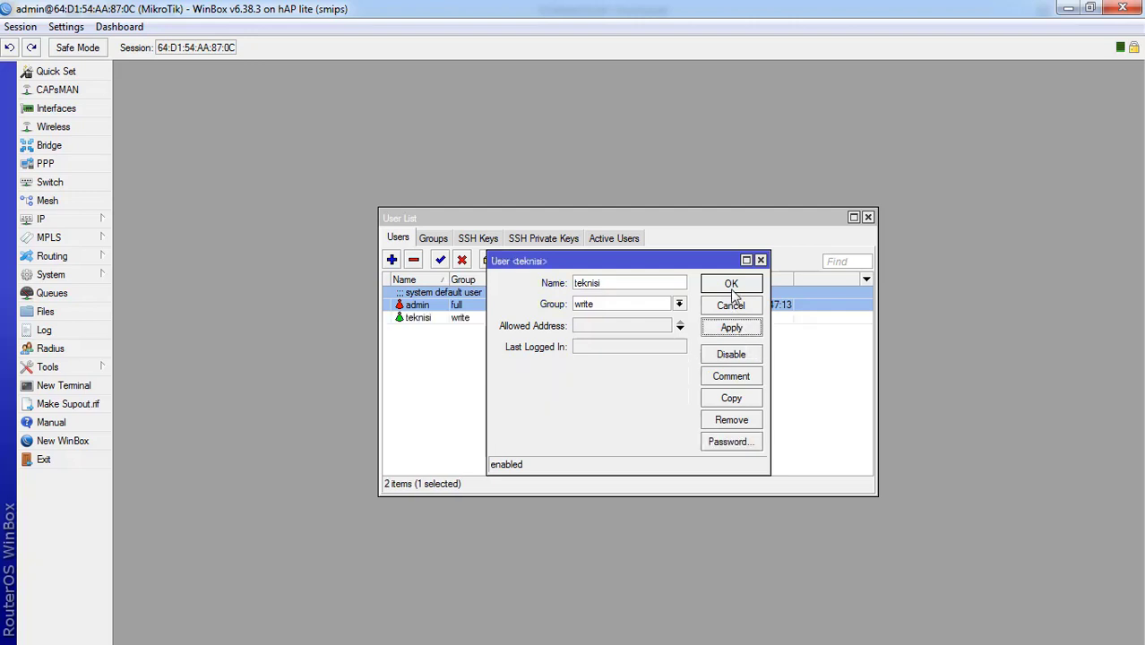
pyautogui.click(732, 285)
pyautogui.click(465, 371)
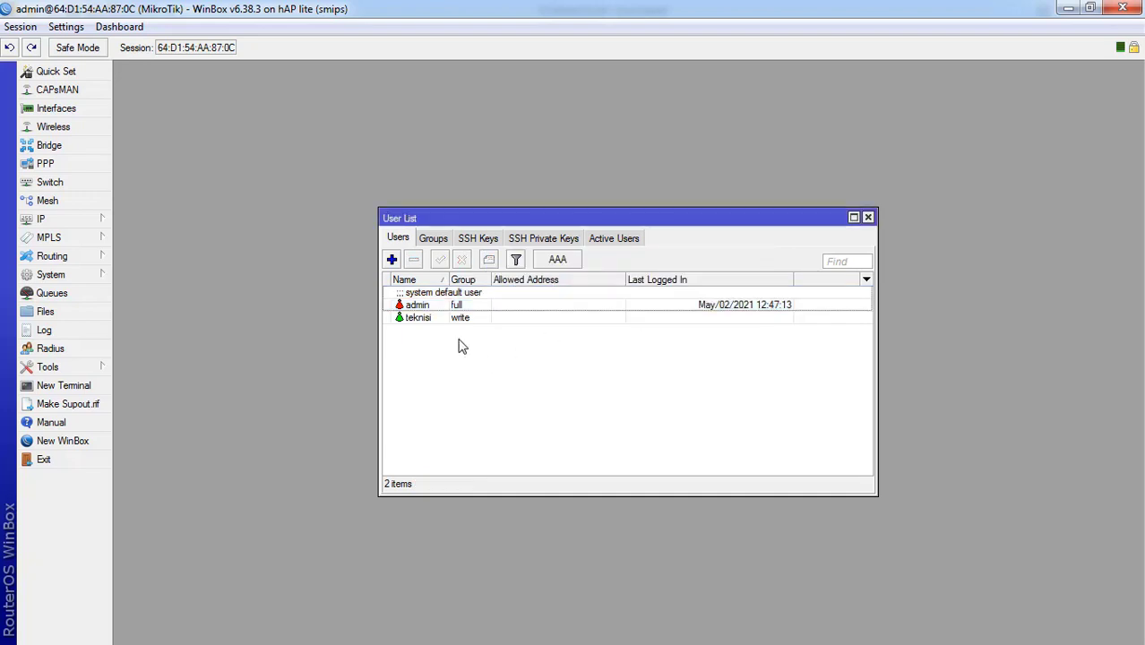
# - Add an account named user, keeping group read, with a confirmed password
pyautogui.click(392, 259)
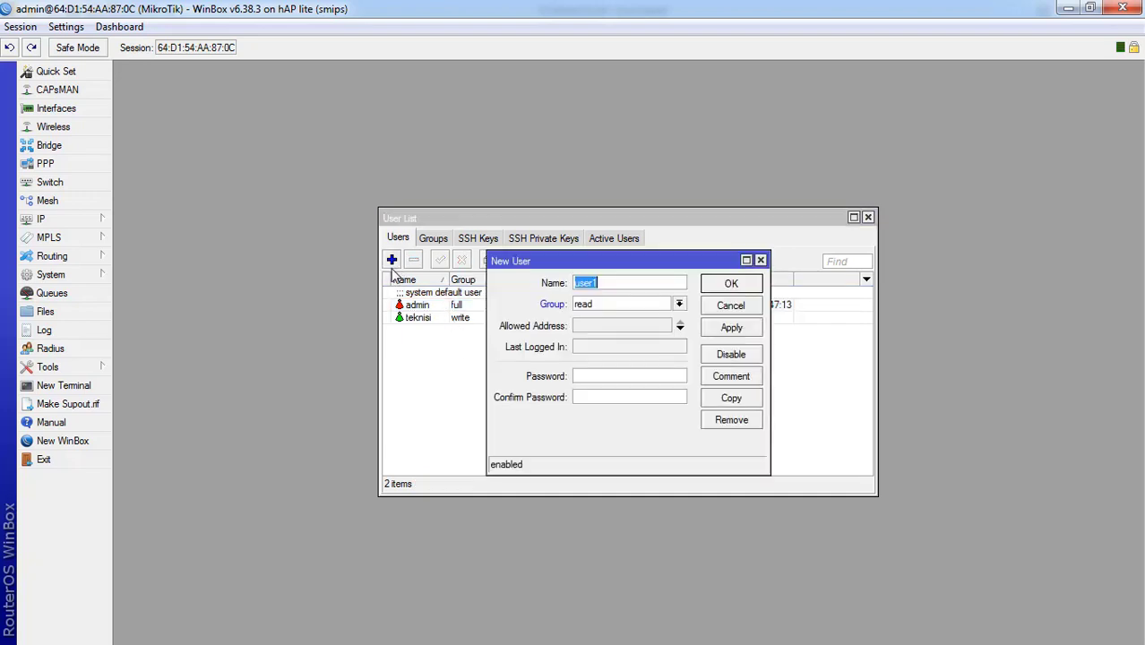
pyautogui.press('End')
pyautogui.press('BackSpace')
pyautogui.click(614, 377)
pyautogui.write('*********')
pyautogui.press('Tab')
pyautogui.write('*******')
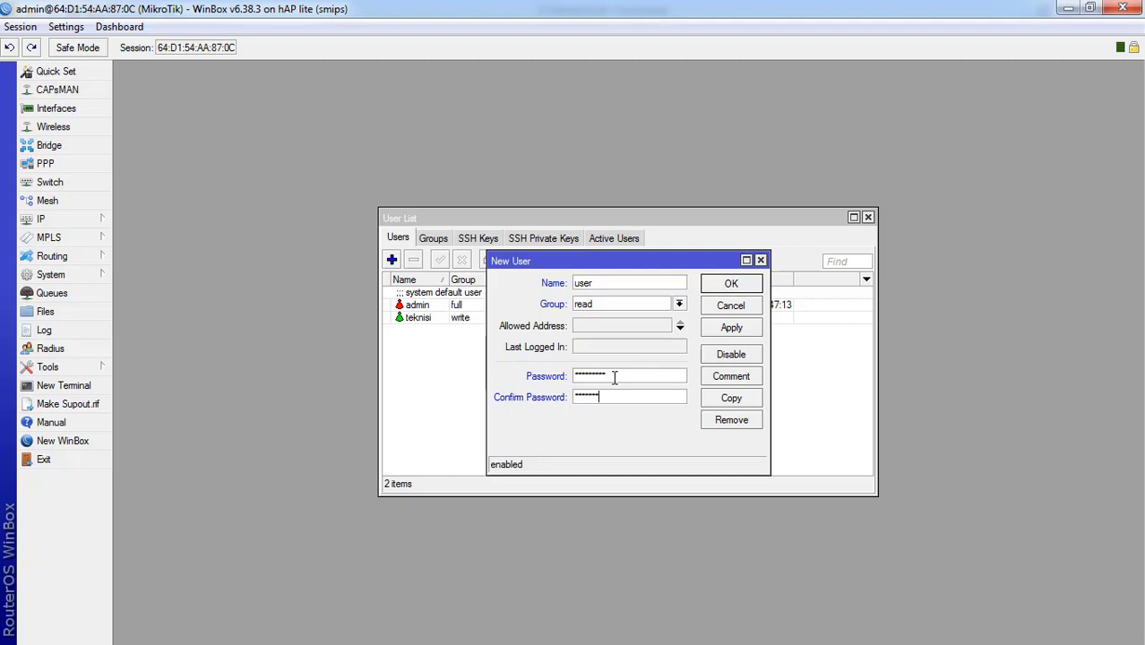
pyautogui.write('**')
pyautogui.click(731, 328)
pyautogui.click(729, 286)
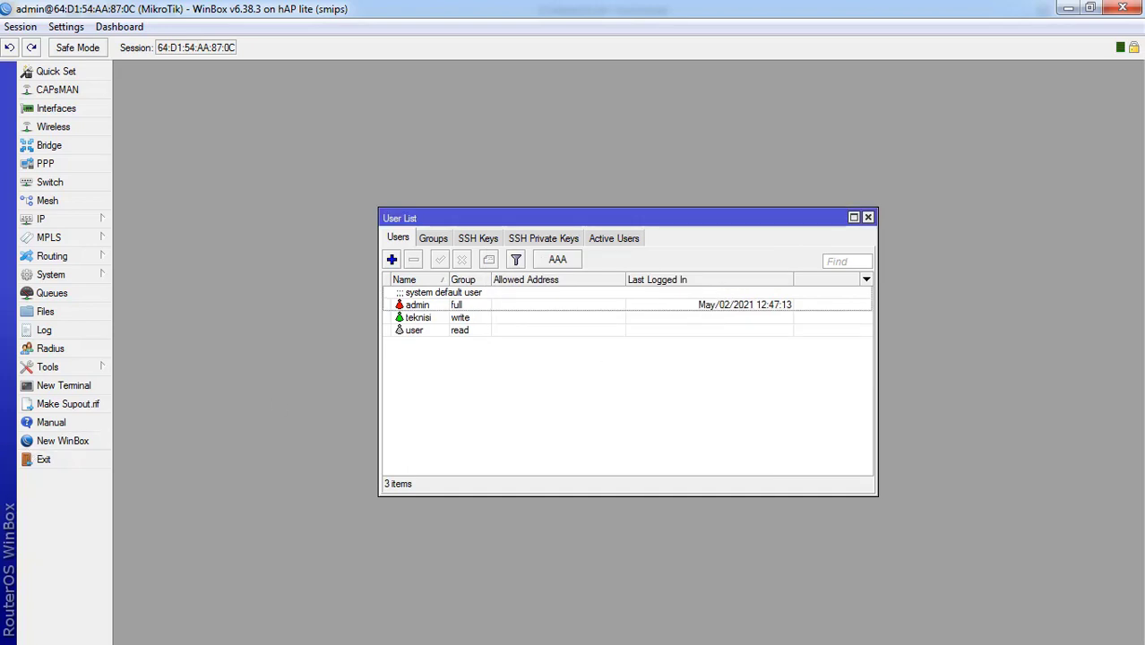
# - Magnify the screen to 200–300% to review the admin, teknisi and user accounts, then close the Magnifier
pyautogui.press('super+plus')
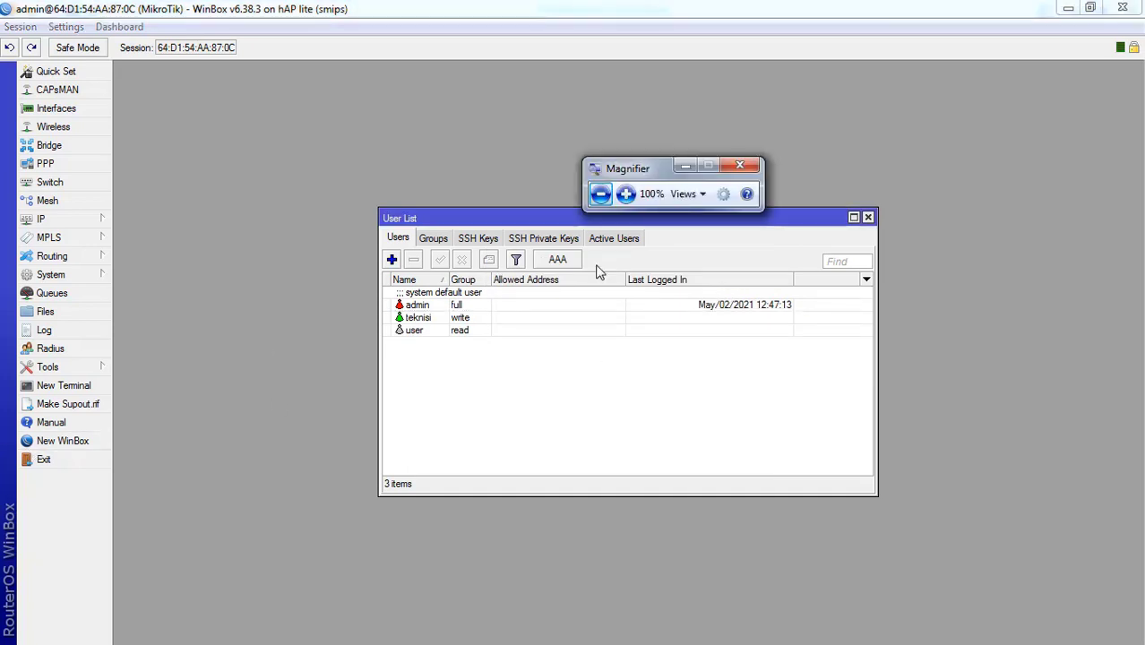
pyautogui.click(627, 195)
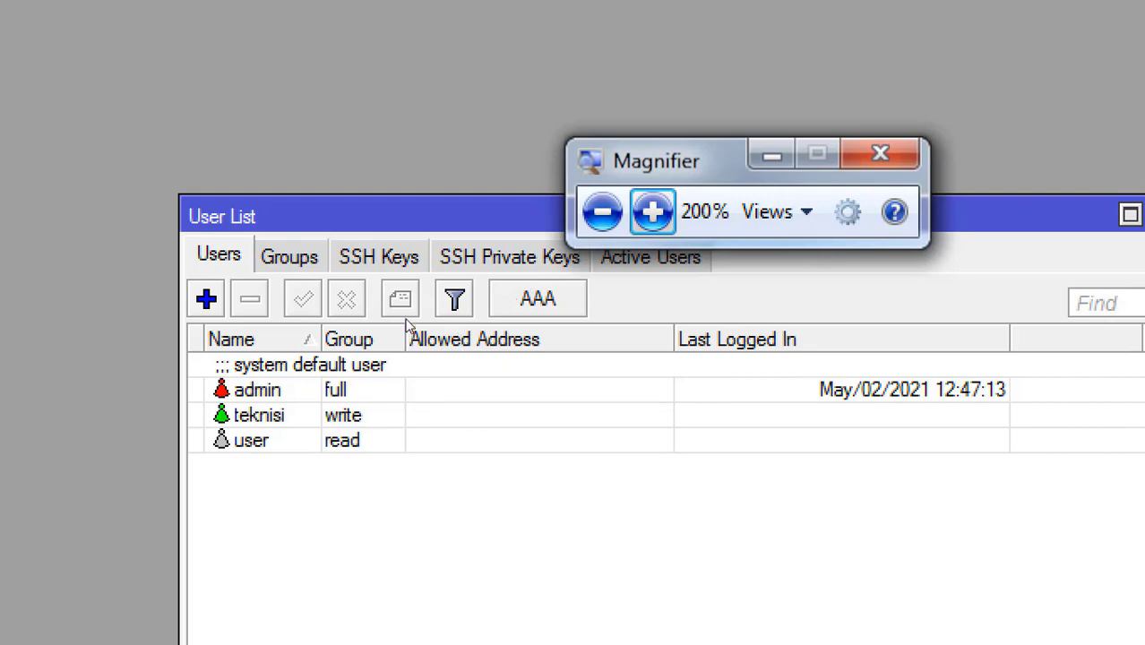
pyautogui.click(651, 211)
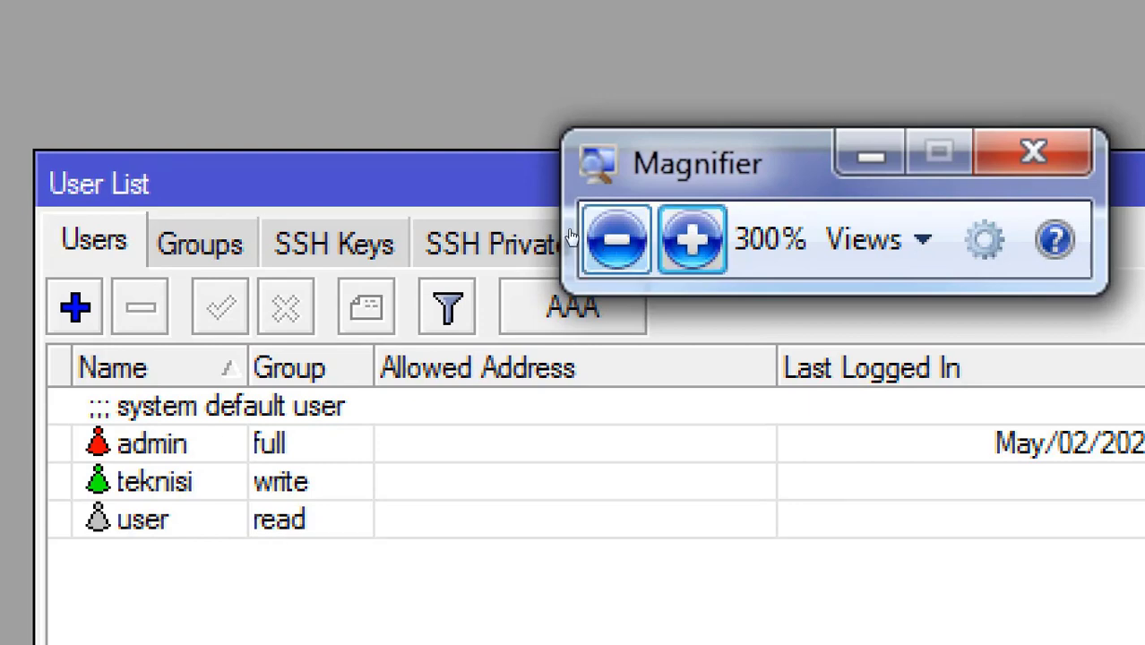
pyautogui.click(617, 239)
pyautogui.click(629, 226)
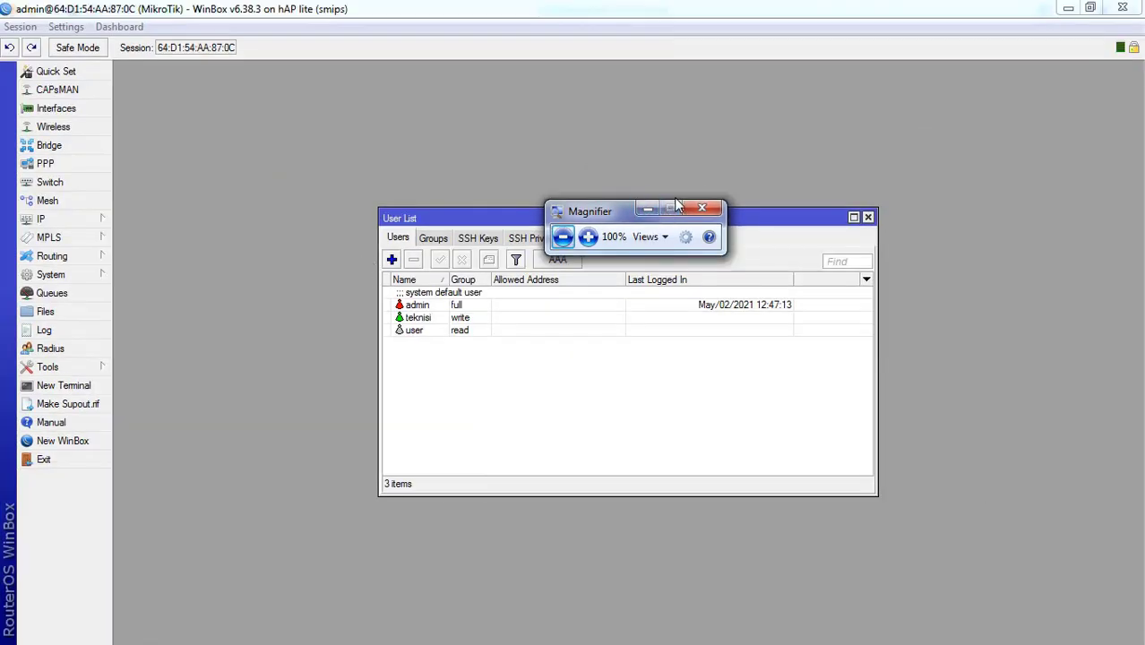
pyautogui.click(700, 209)
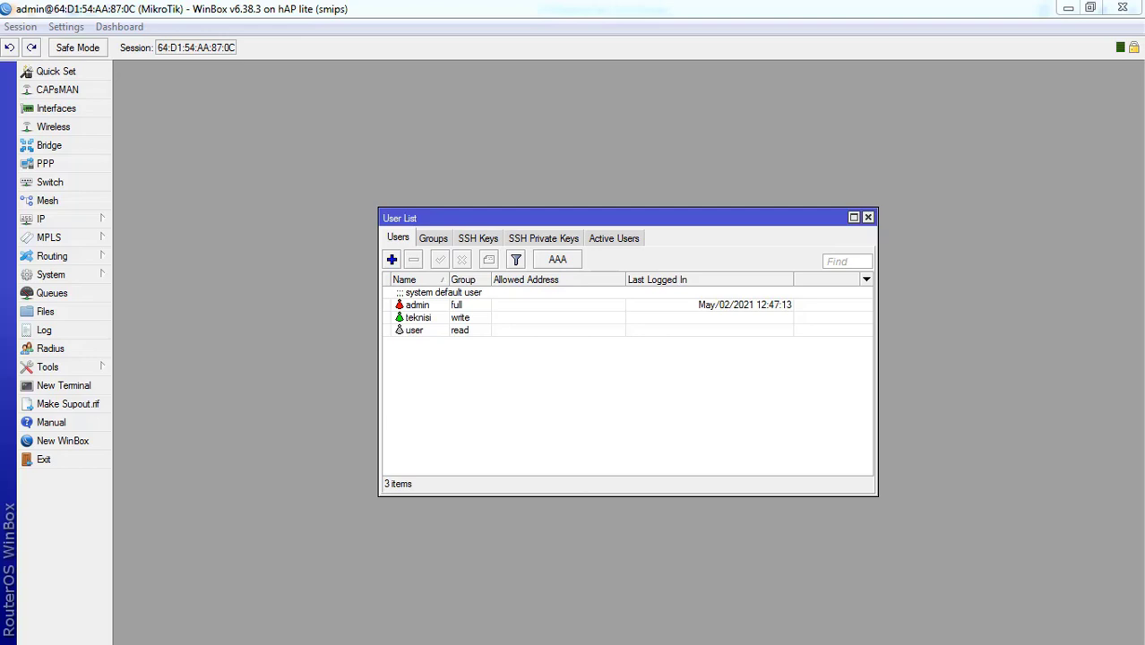
pyautogui.press('super+plus')
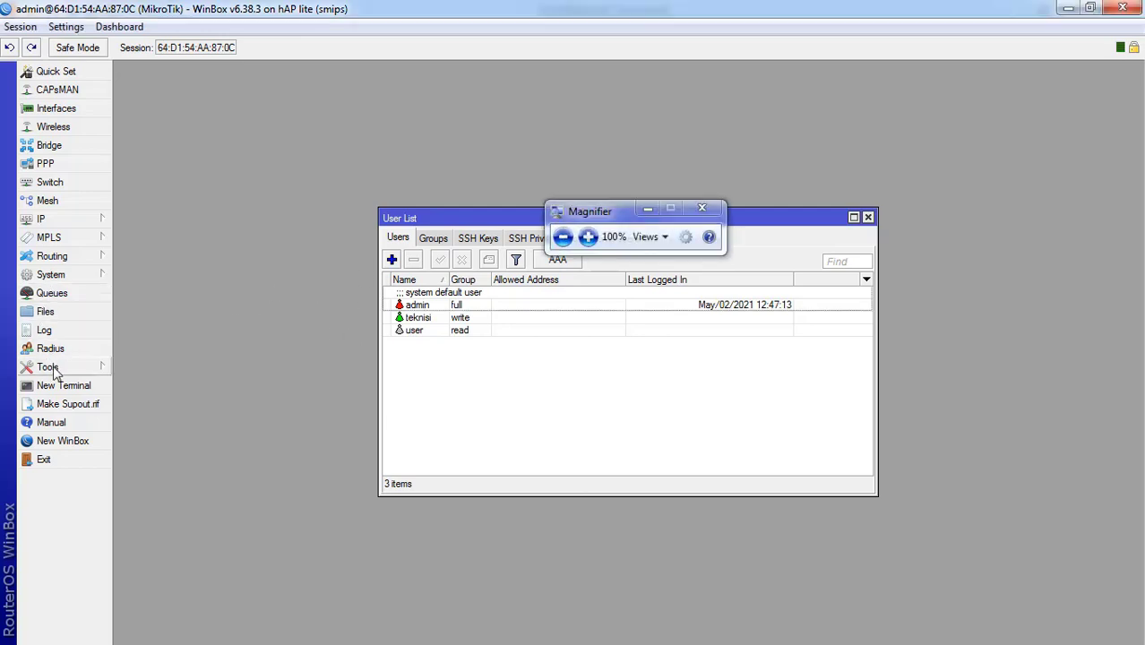
# - Connect a new WinBox session to the router as the write-group user teknisi
pyautogui.click(59, 441)
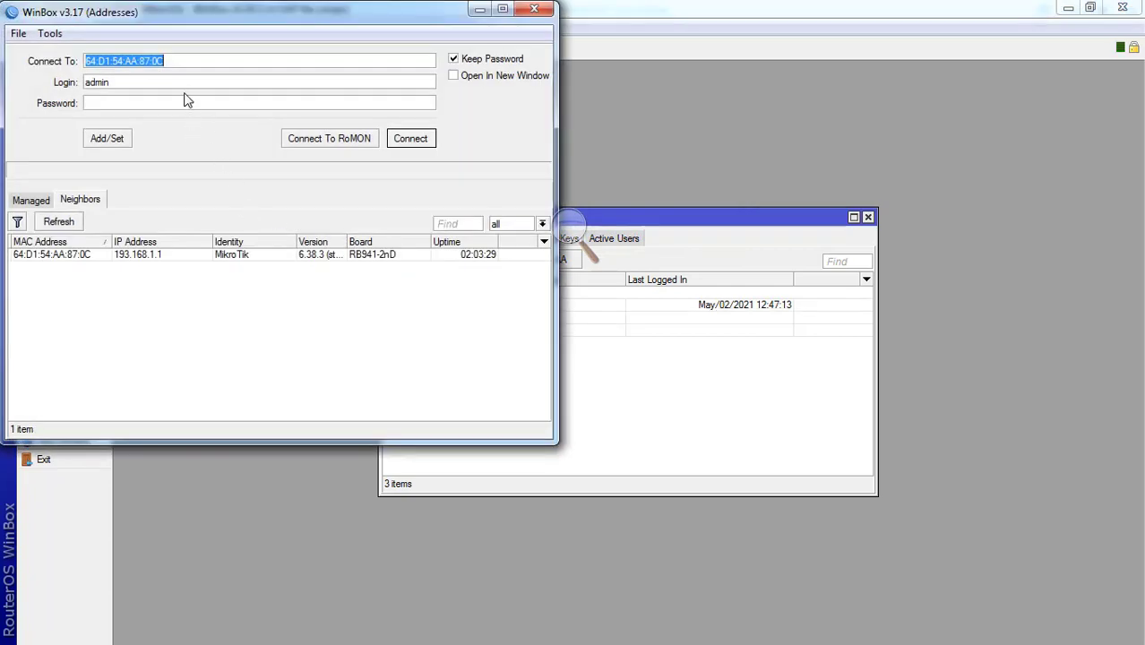
pyautogui.doubleClick(186, 82)
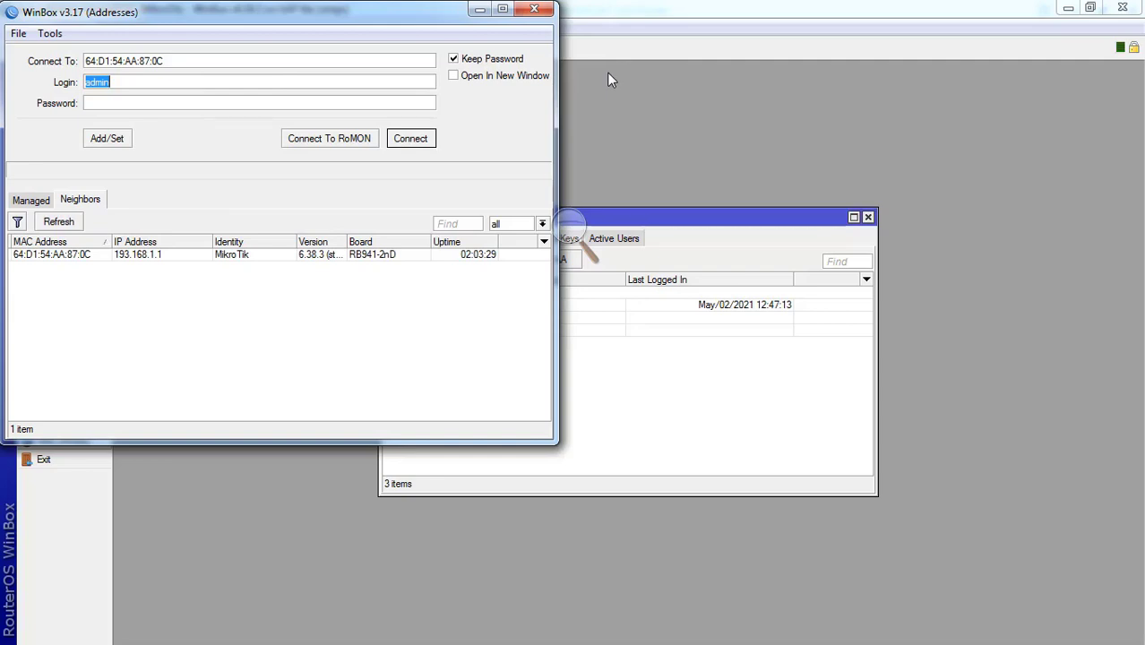
pyautogui.press('BackSpace')
pyautogui.click(411, 143)
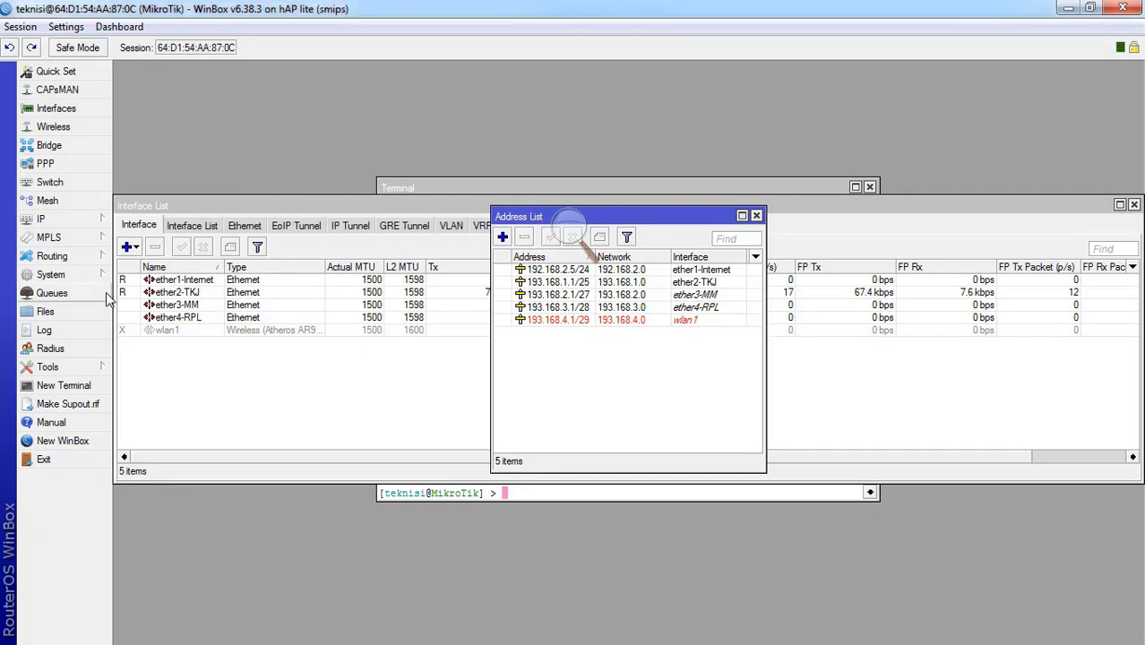
# - Rename interface ether4-RPL to ether4-Rekayasa
pyautogui.click(72, 220)
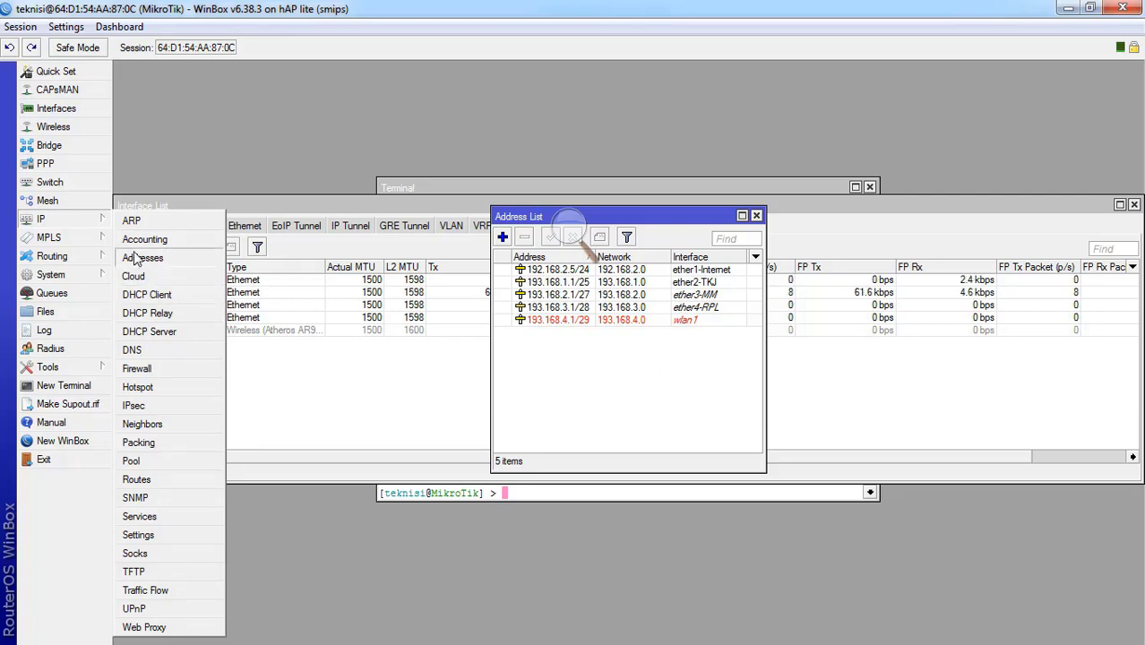
pyautogui.click(76, 108)
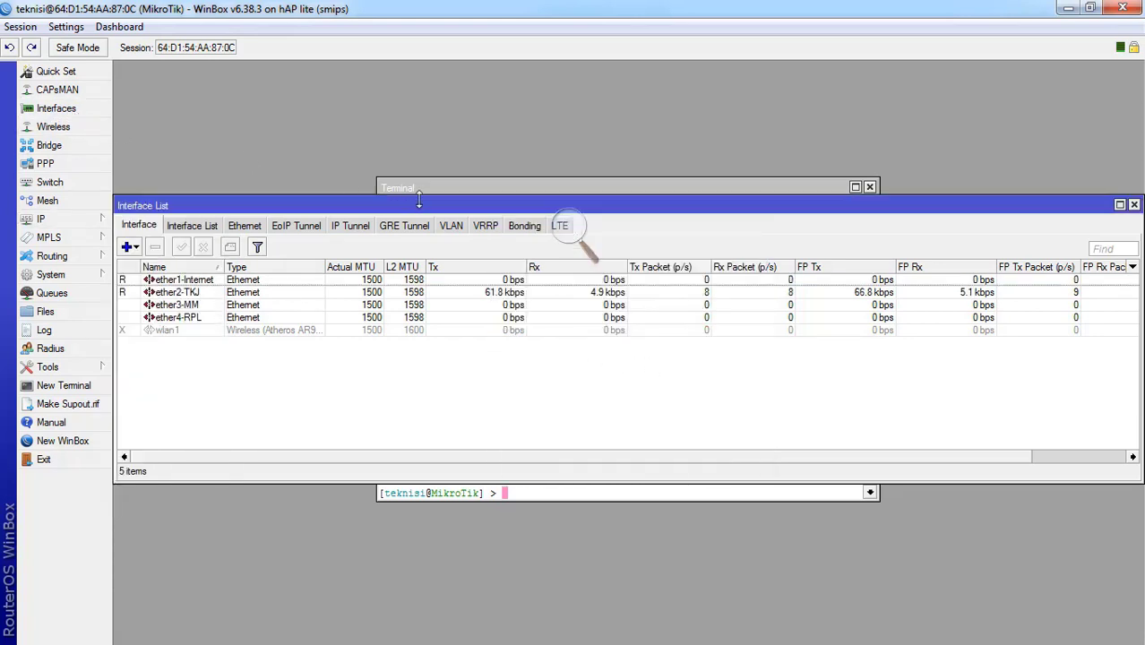
pyautogui.doubleClick(199, 321)
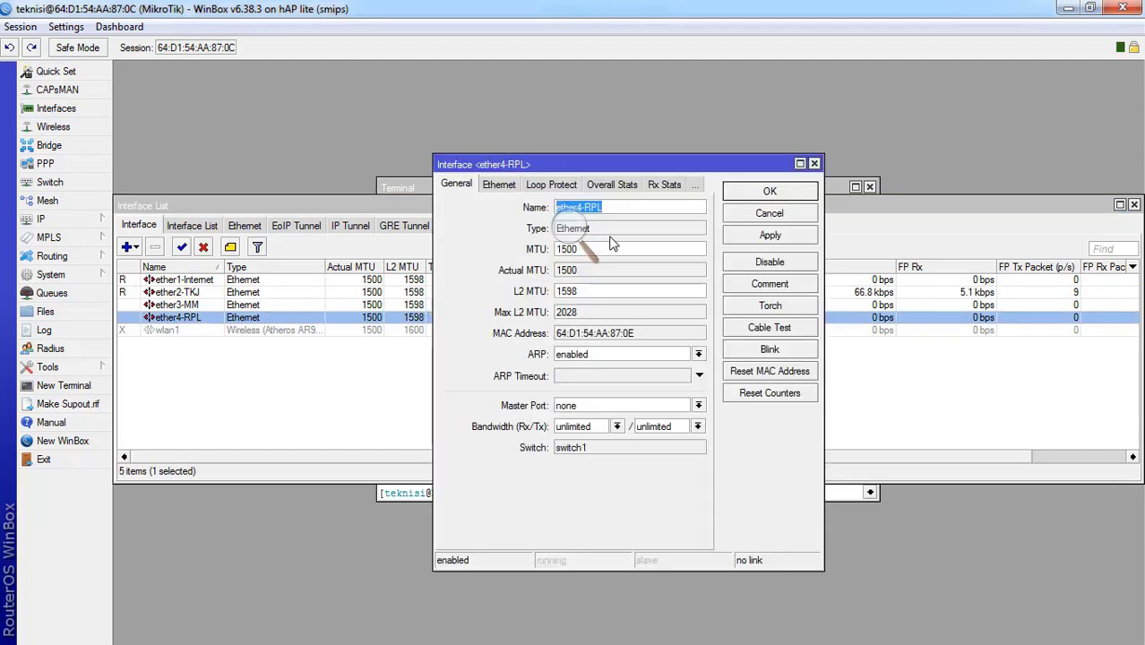
pyautogui.click(626, 209)
pyautogui.press('BackSpace')
pyautogui.press('BackSpace')
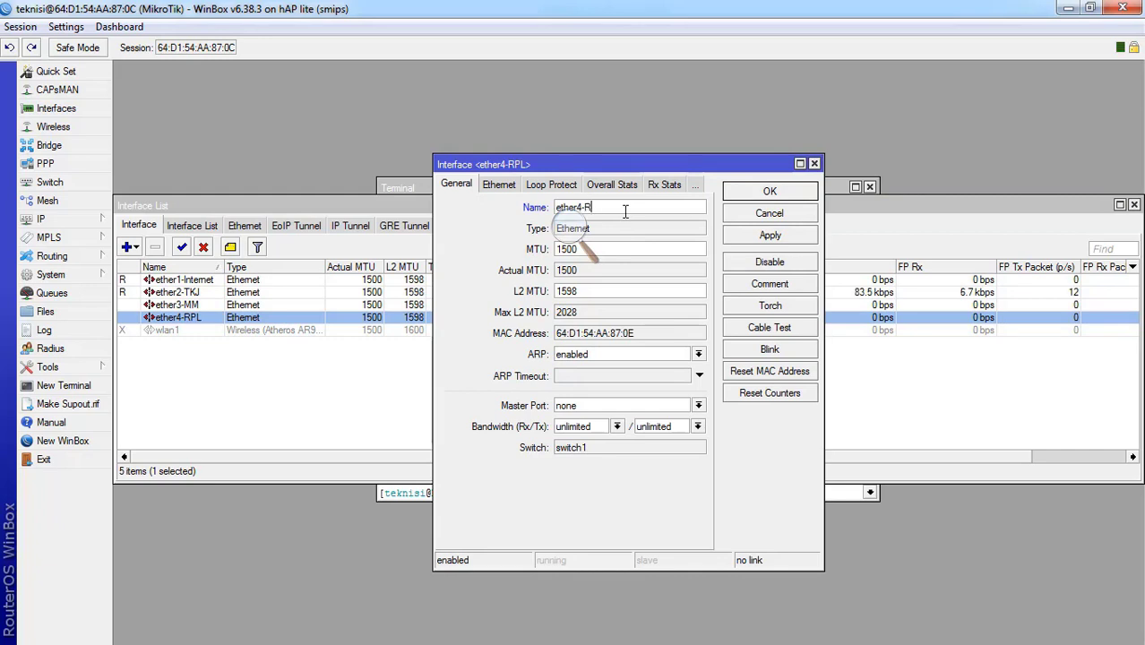
pyautogui.write('Rep')
pyautogui.write('kaya')
pyautogui.write('sa')
pyautogui.click(757, 236)
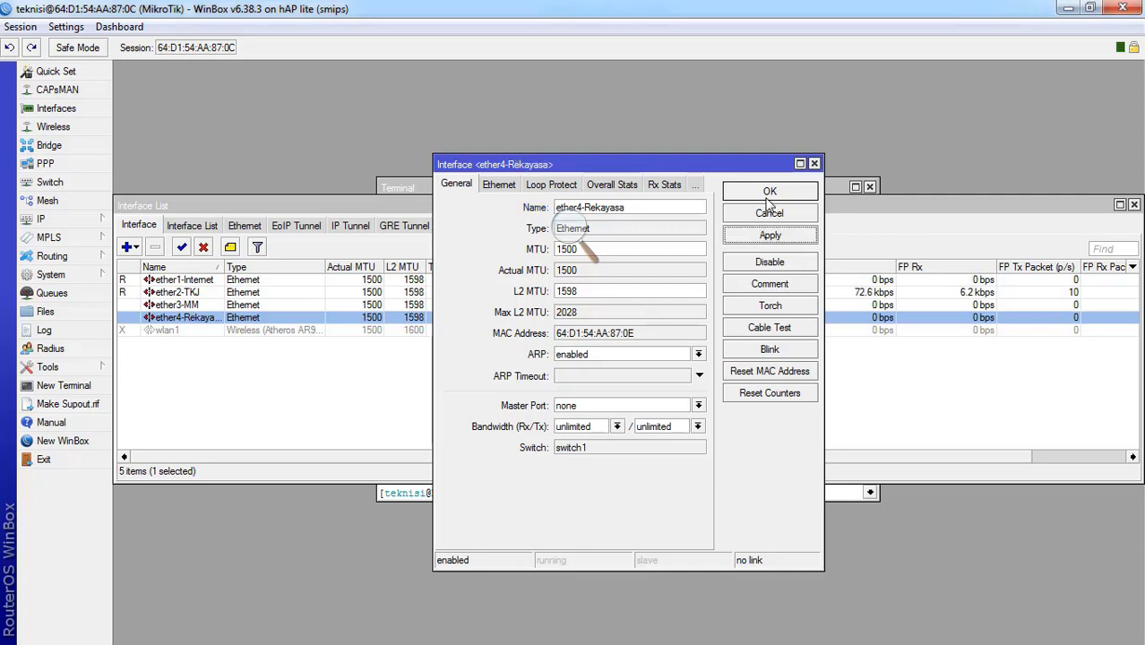
pyautogui.click(769, 195)
pyautogui.click(365, 403)
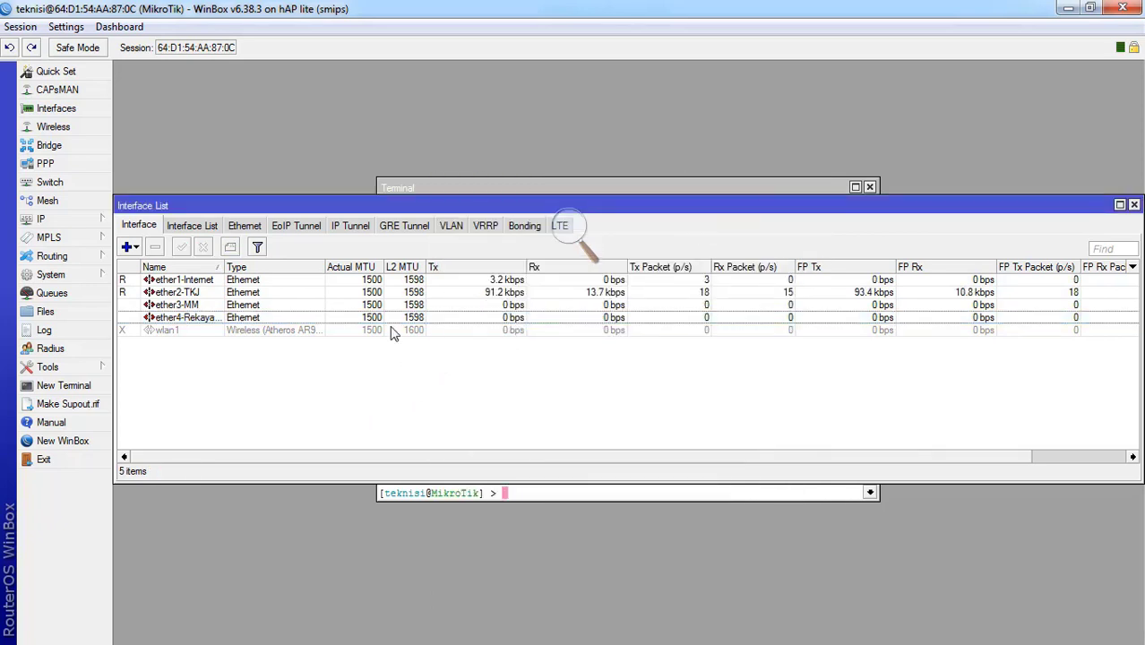
# - Sort and widen the interface Name column, then view IP > DNS and close it unchanged
pyautogui.click(219, 268)
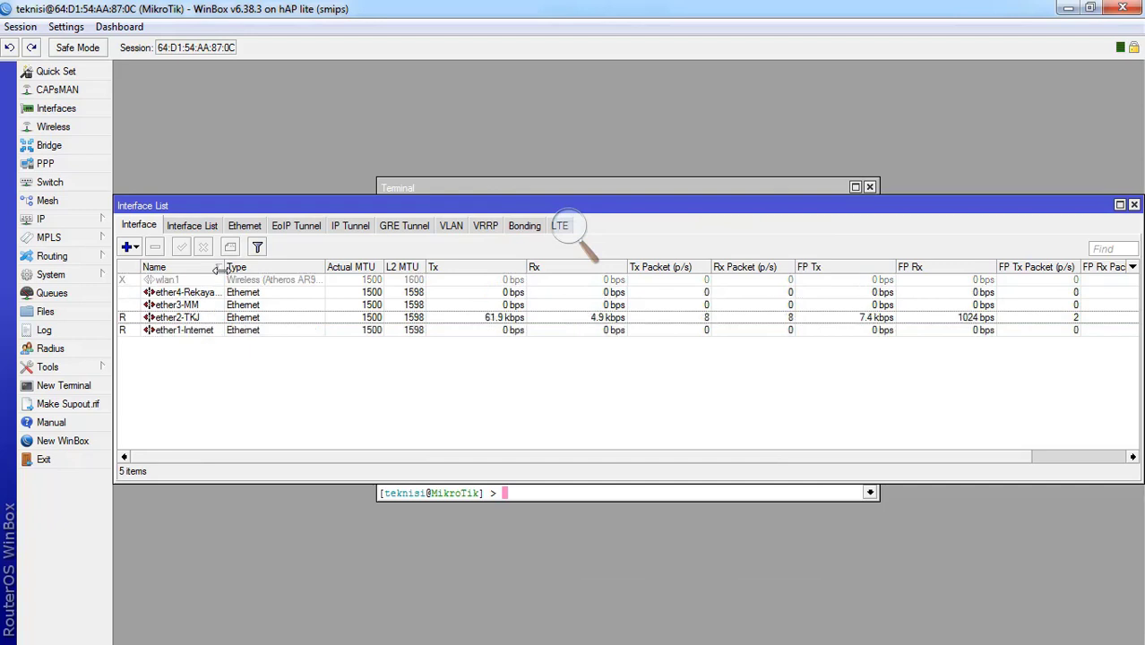
pyautogui.click(219, 268)
pyautogui.moveTo(224, 268); pyautogui.dragTo(248, 268)
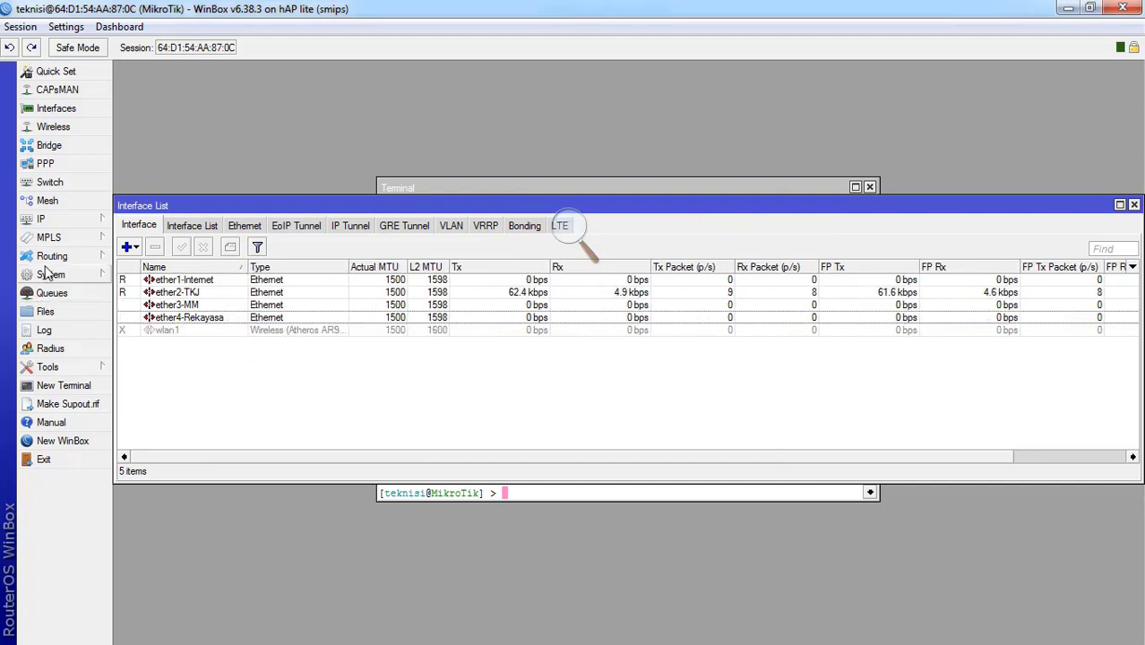
pyautogui.click(52, 226)
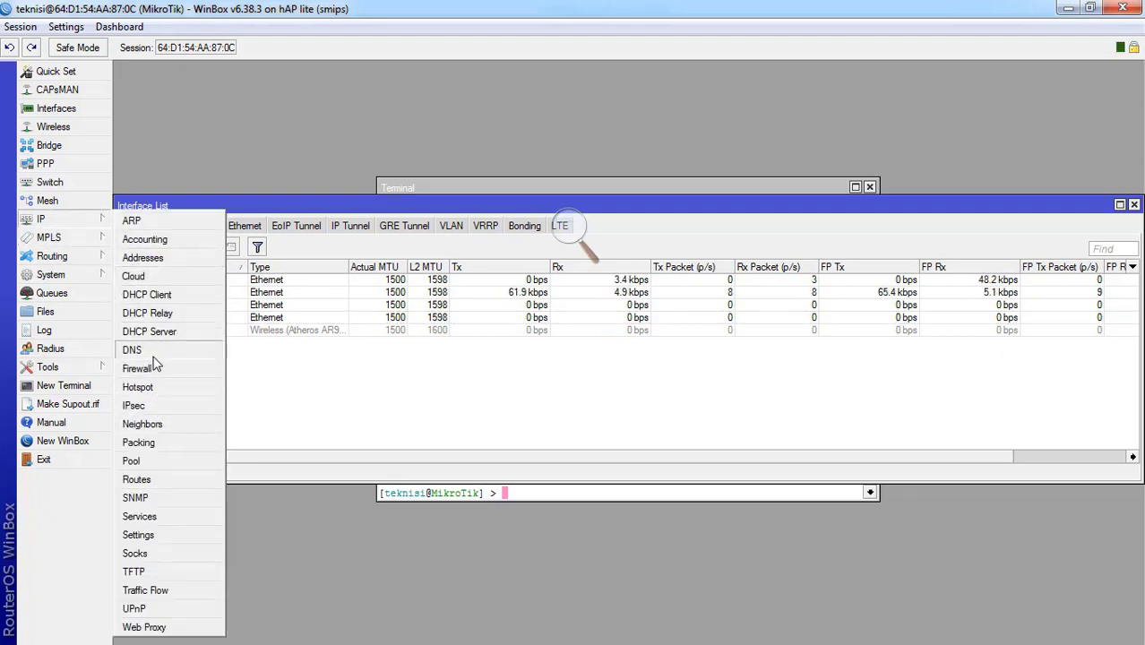
pyautogui.click(157, 350)
pyautogui.click(774, 262)
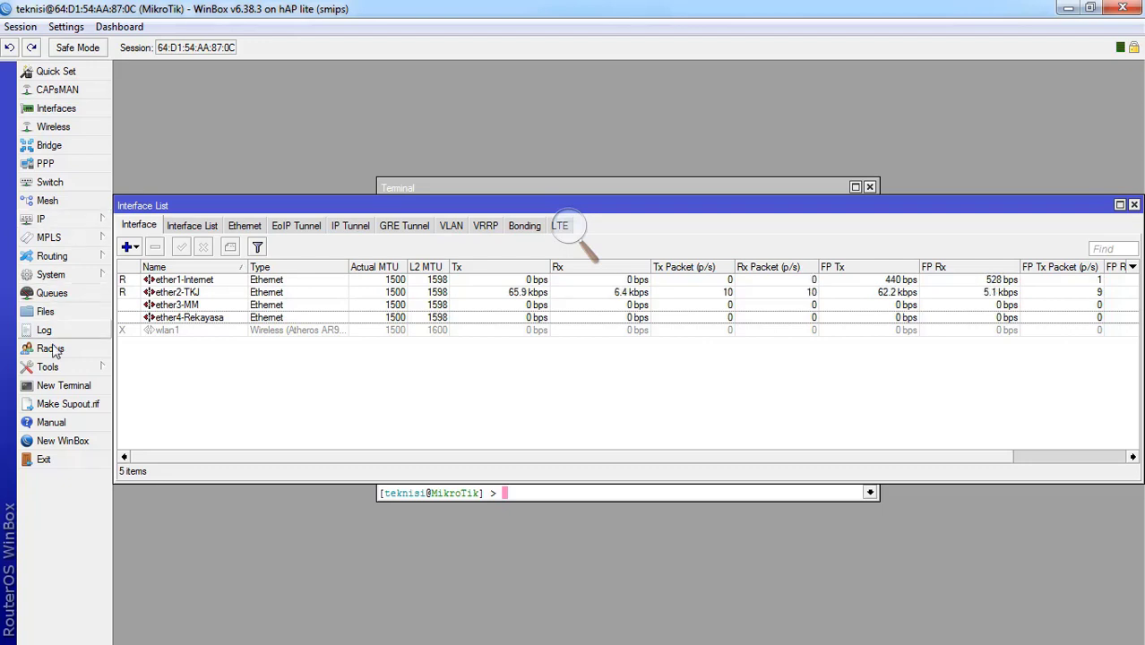
# - Connect another WinBox session to the router as the read-only user
pyautogui.click(42, 436)
pyautogui.press('Tab')
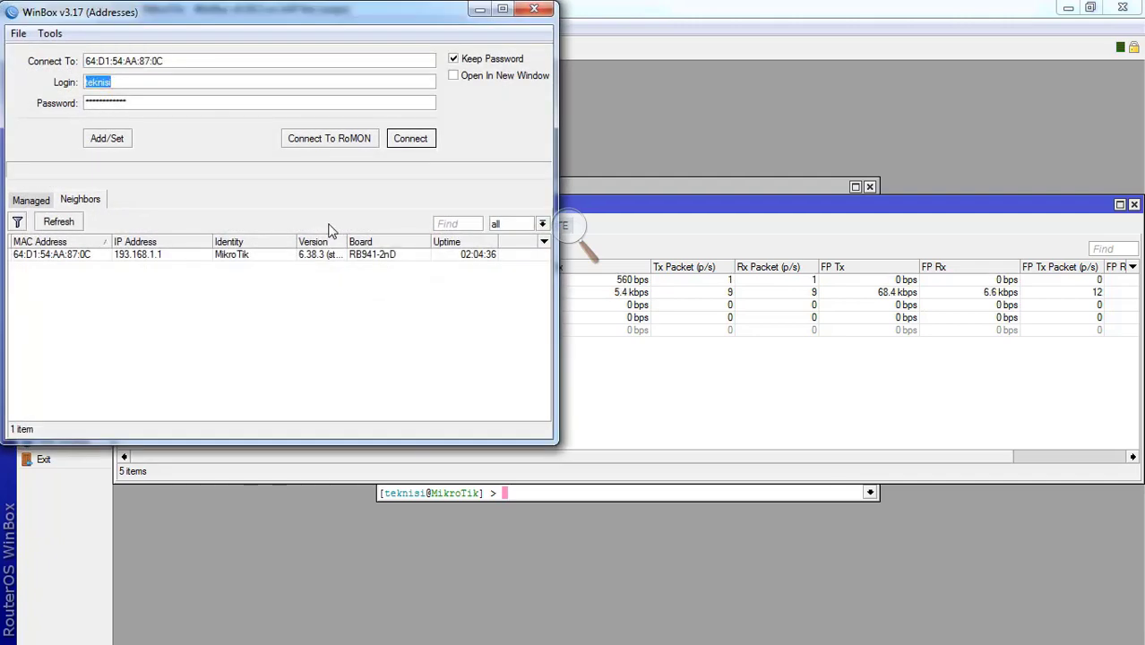
pyautogui.write('user1')
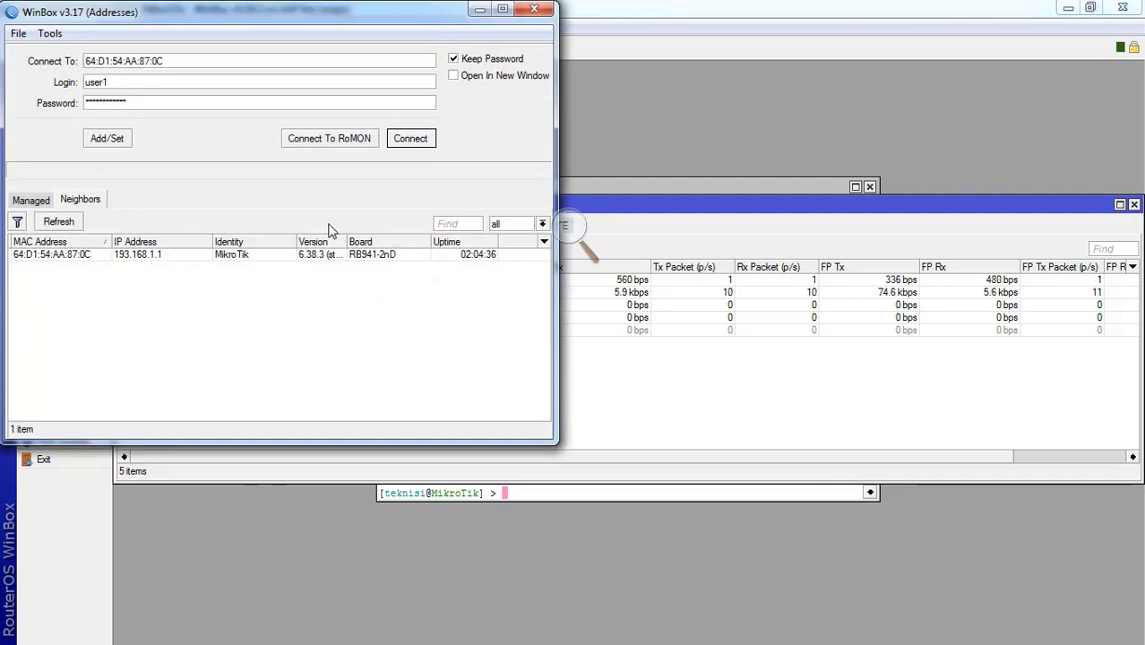
pyautogui.press('Tab')
pyautogui.write('*')
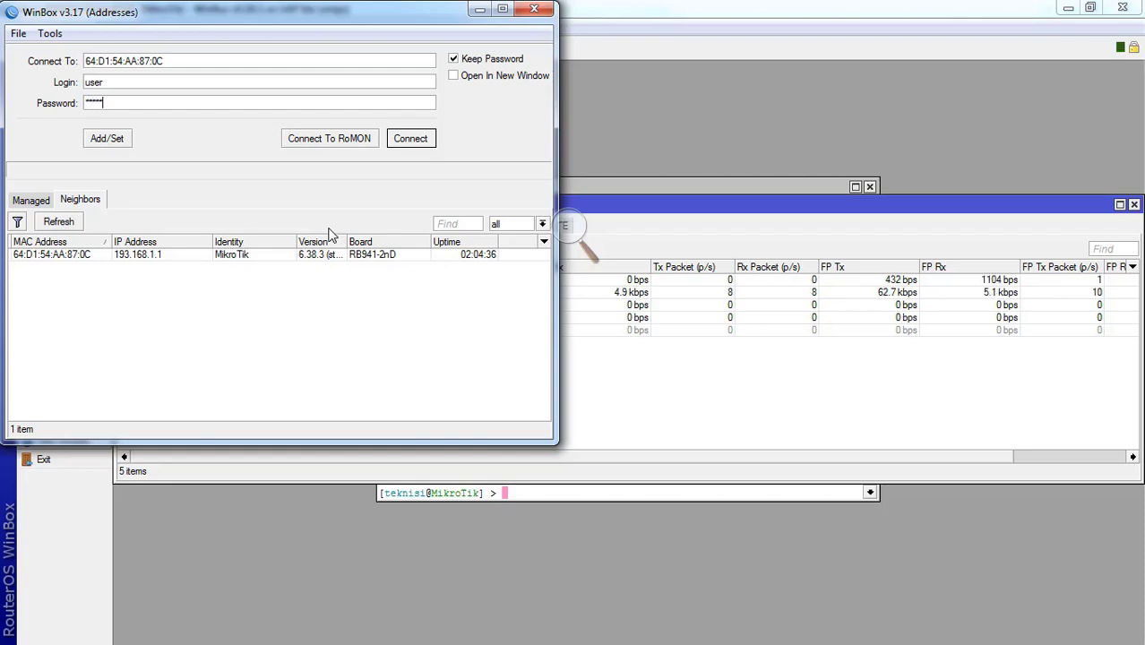
pyautogui.write('***')
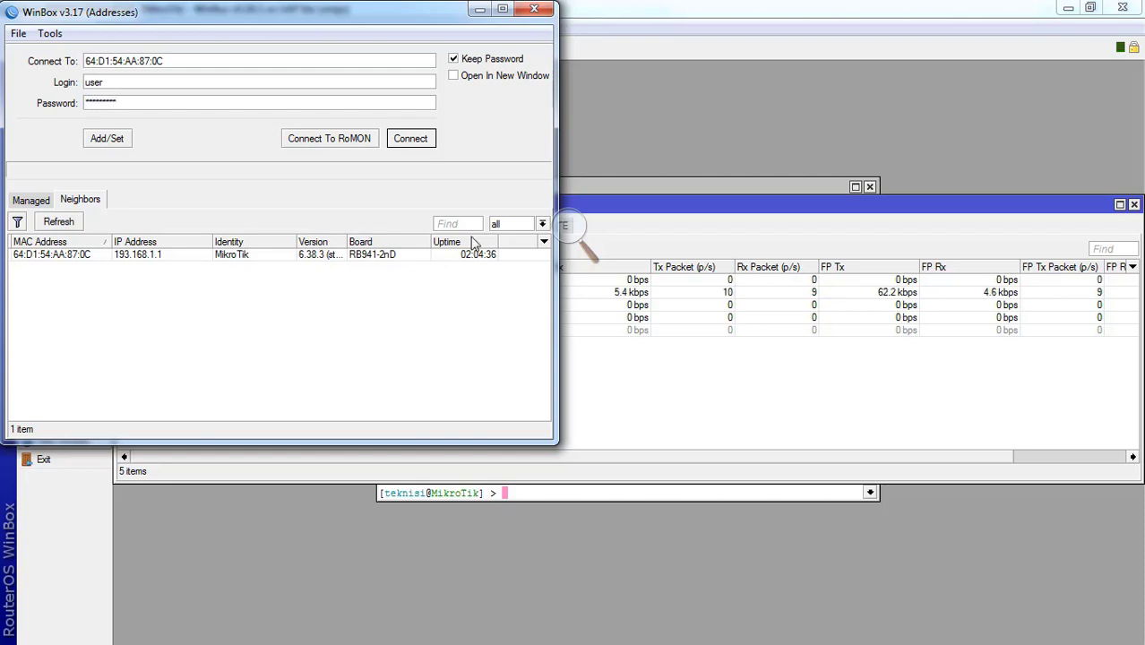
pyautogui.click(410, 142)
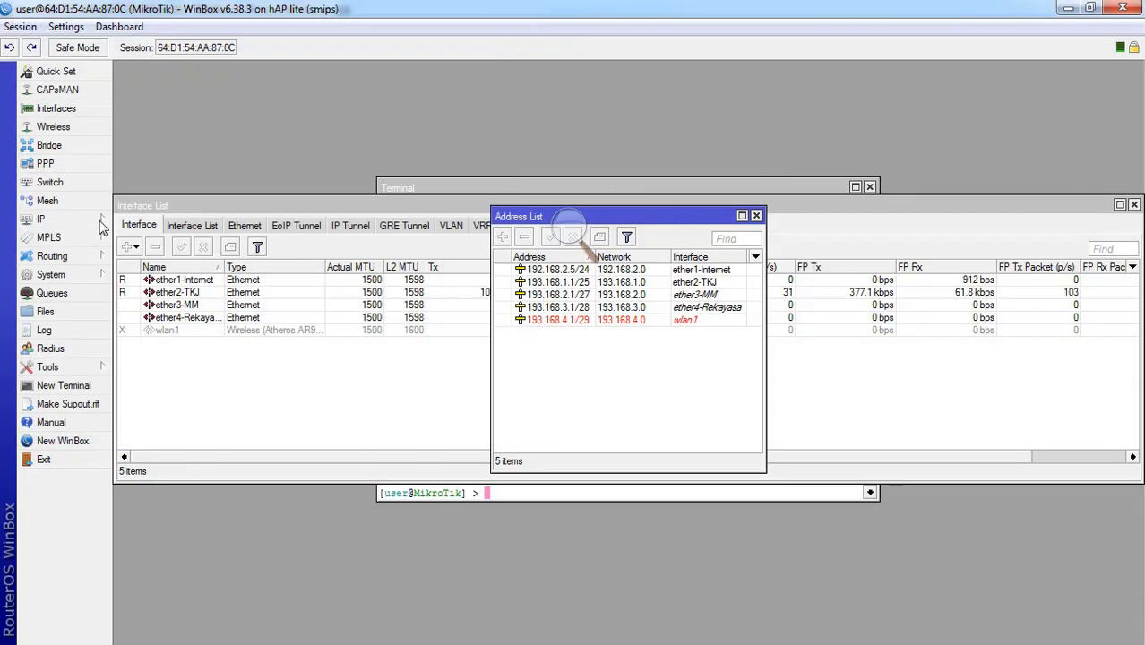
# - Inspect addresses 192.168.2.5/24 and 193.168.1.1/25 in the IP Addresses list
pyautogui.click(70, 223)
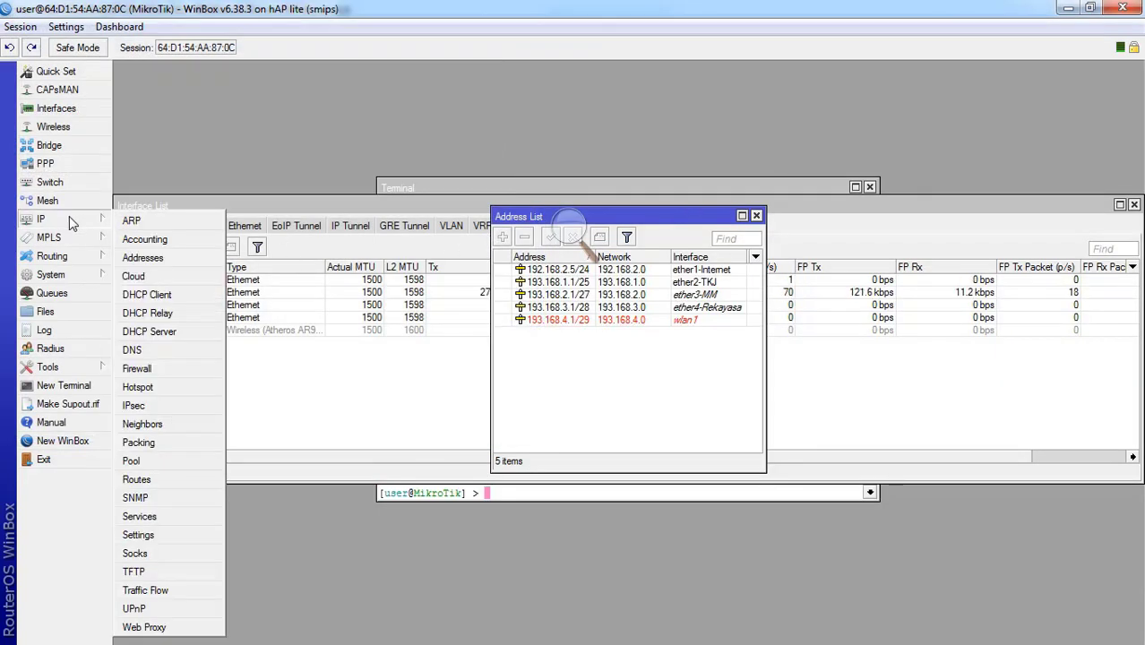
pyautogui.click(144, 259)
pyautogui.doubleClick(529, 271)
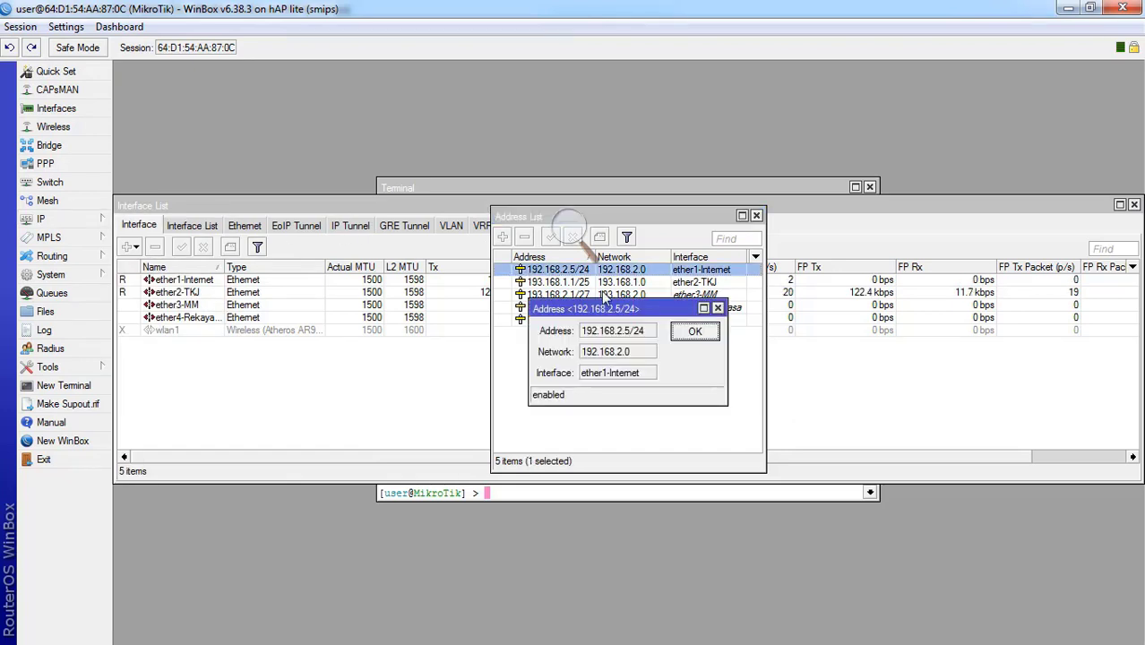
pyautogui.click(691, 332)
pyautogui.click(585, 283)
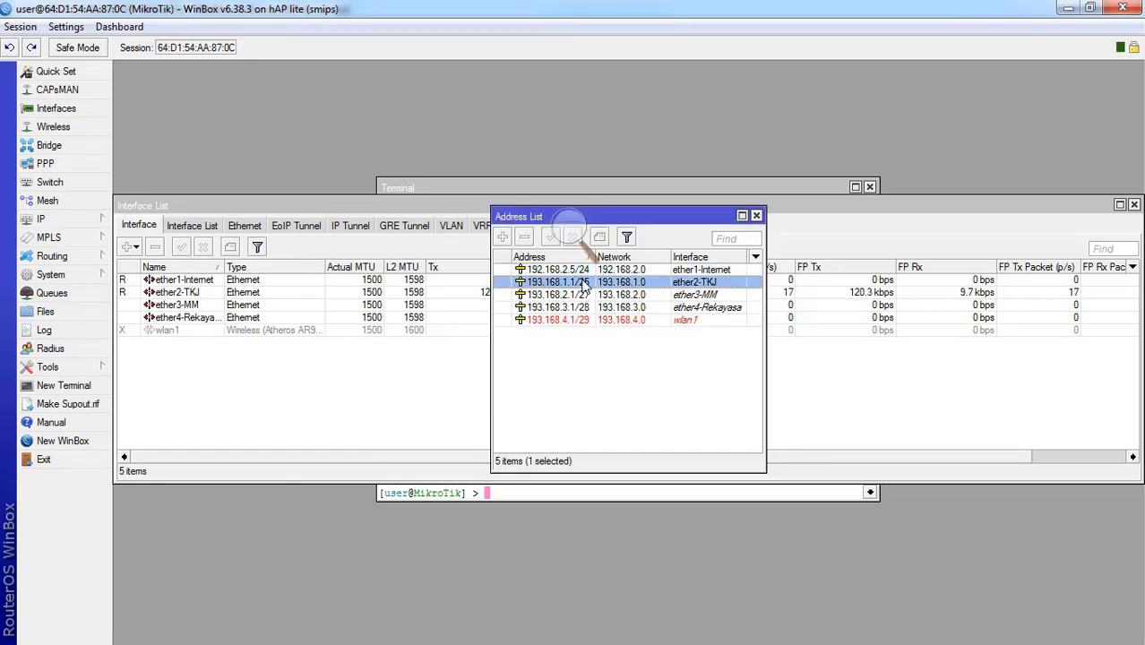
pyautogui.doubleClick(584, 282)
pyautogui.click(698, 330)
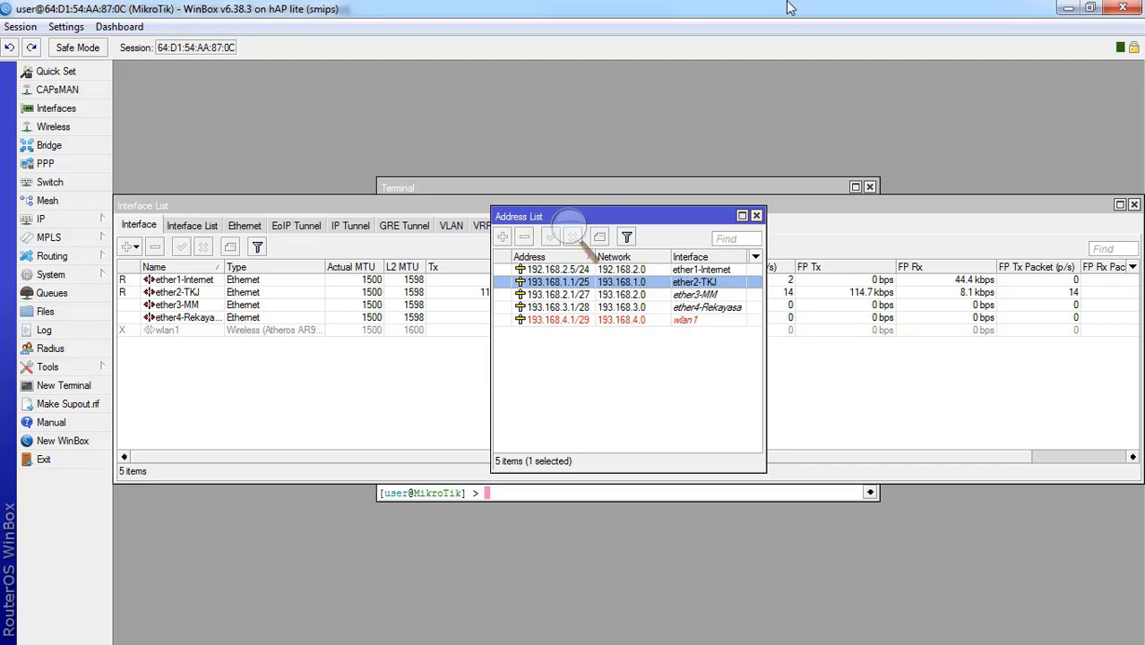
# - Tile the read-only session on the right and resize the write-group session on the left
pyautogui.moveTo(788, 7); pyautogui.dragTo(1144, 215)
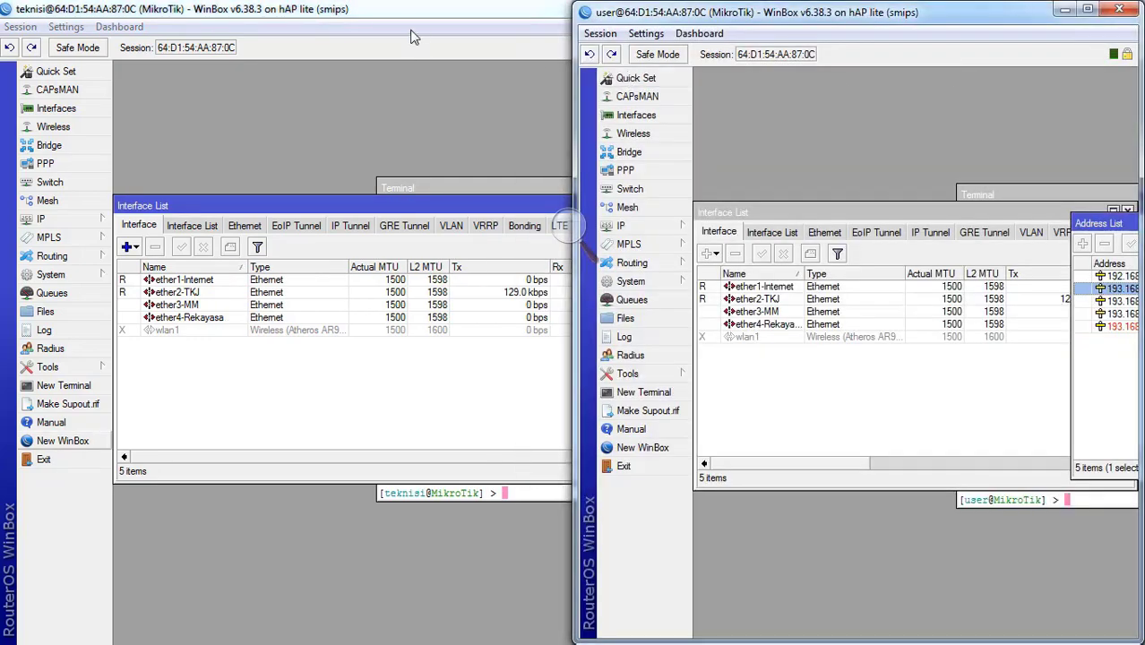
pyautogui.moveTo(418, 12); pyautogui.dragTo(314, 33)
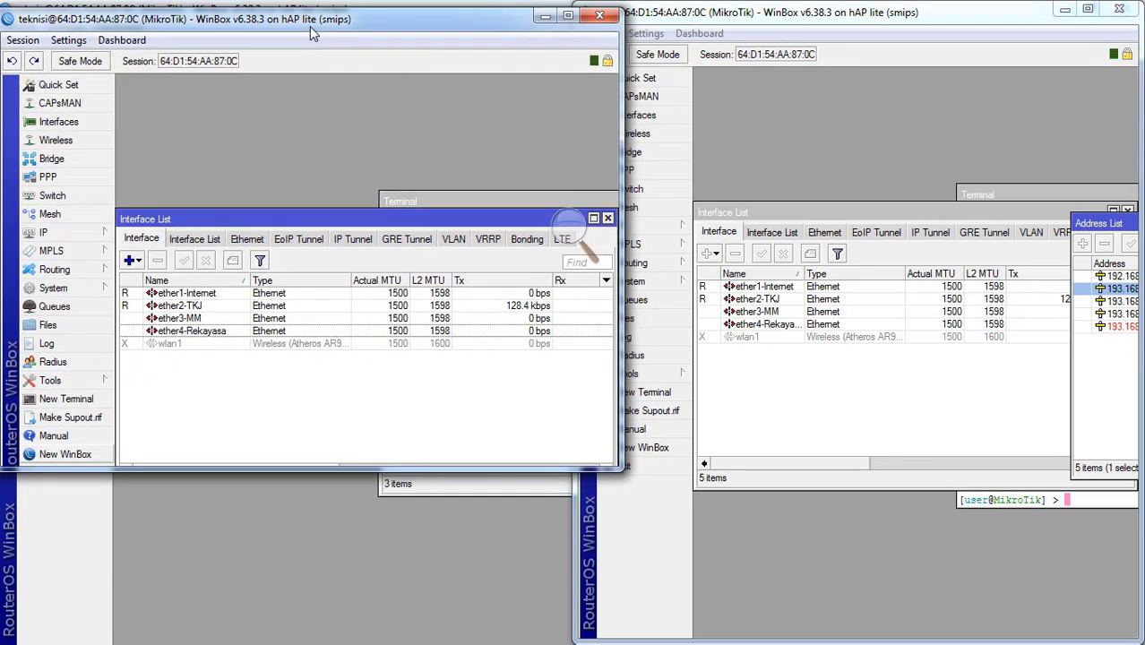
pyautogui.moveTo(620, 167); pyautogui.dragTo(569, 163)
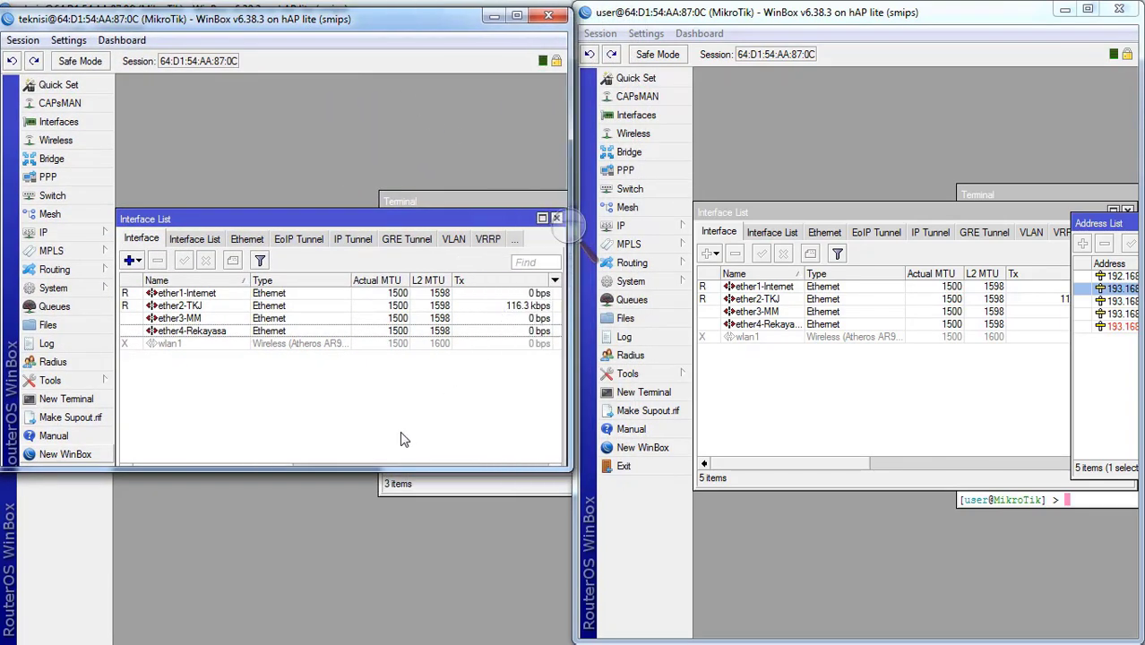
pyautogui.moveTo(375, 467); pyautogui.dragTo(320, 643)
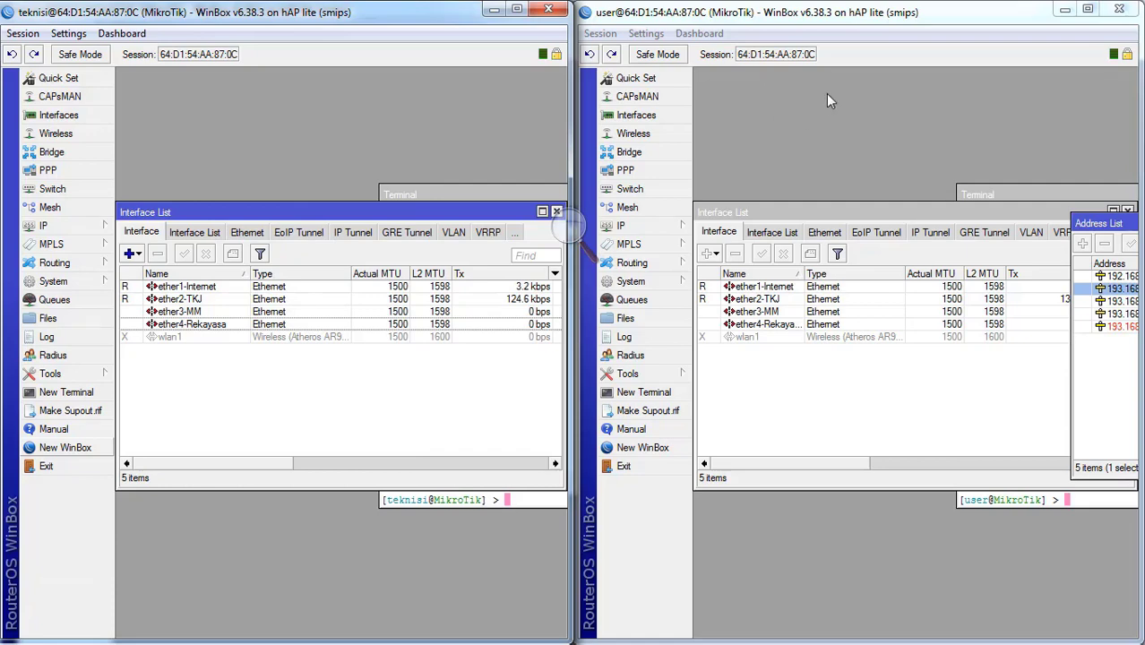
# - Open the 192.168.2.5/24 address details in the user session's address list
pyautogui.click(621, 226)
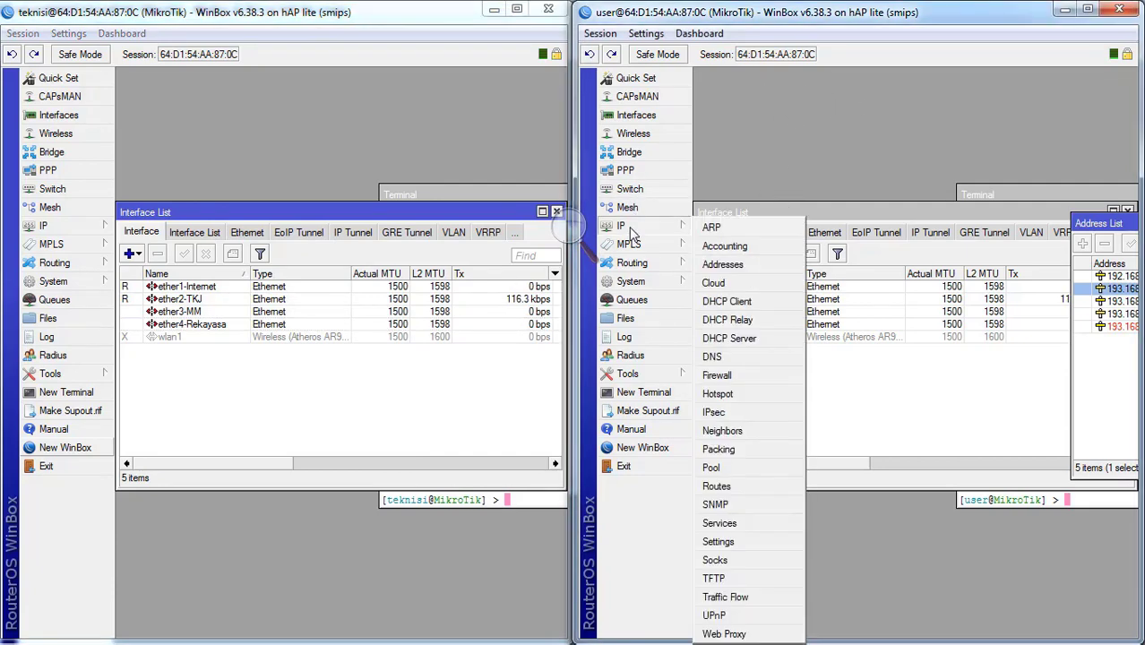
pyautogui.click(725, 267)
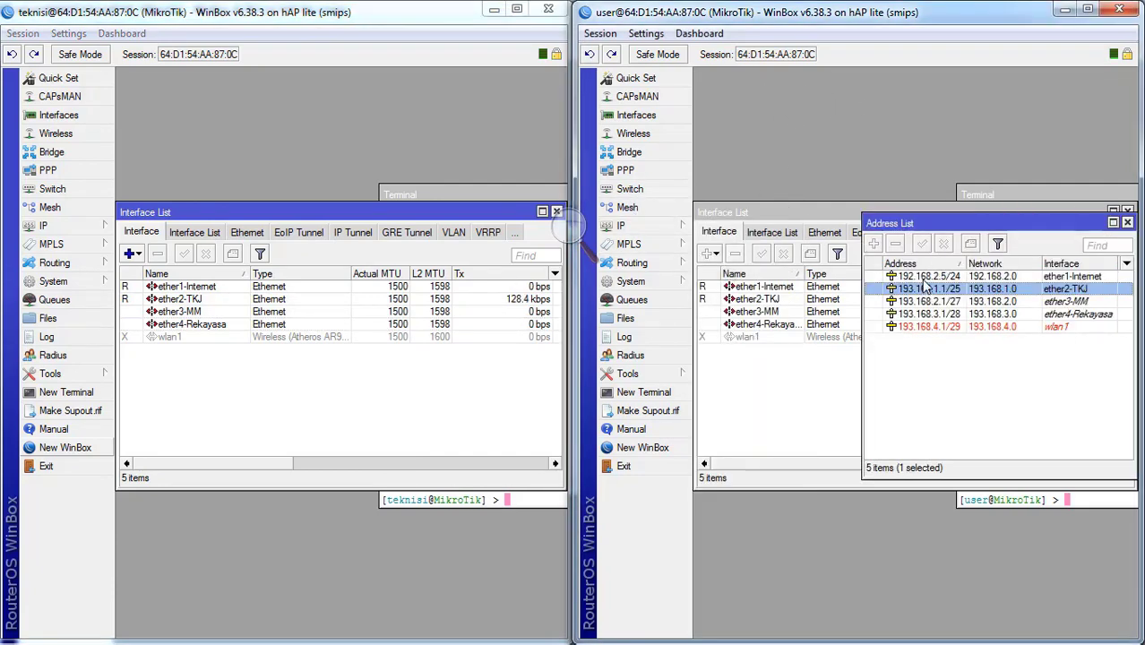
pyautogui.doubleClick(924, 278)
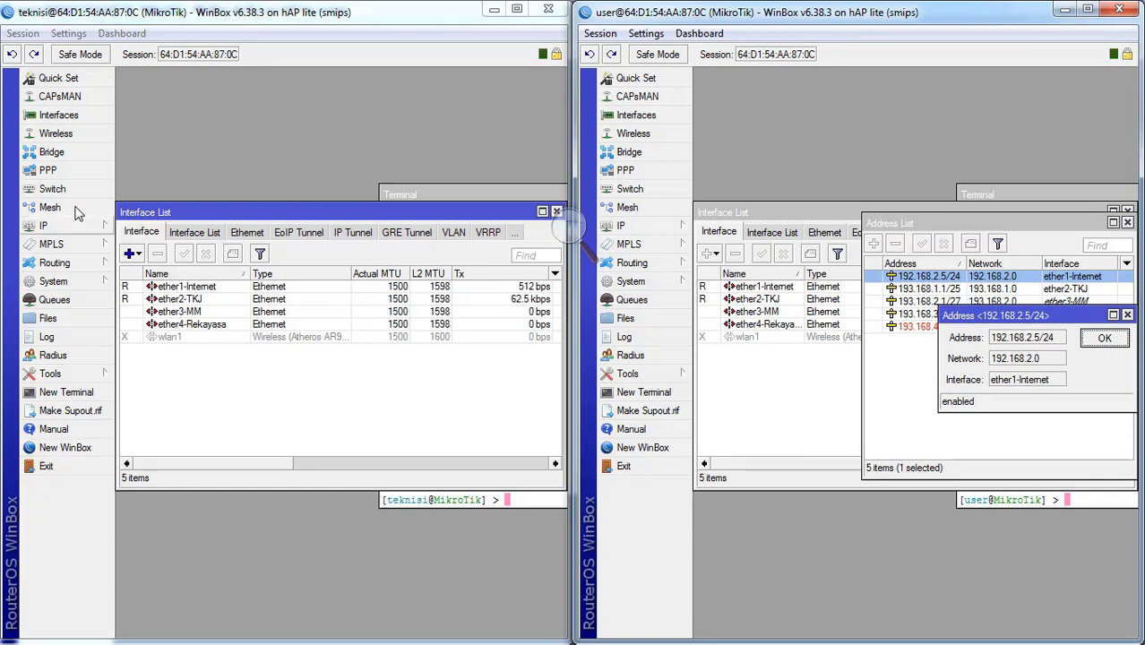
# - Open the same 192.168.2.5/24 address in the teknisi session, then close the user session's address dialog
pyautogui.click(52, 229)
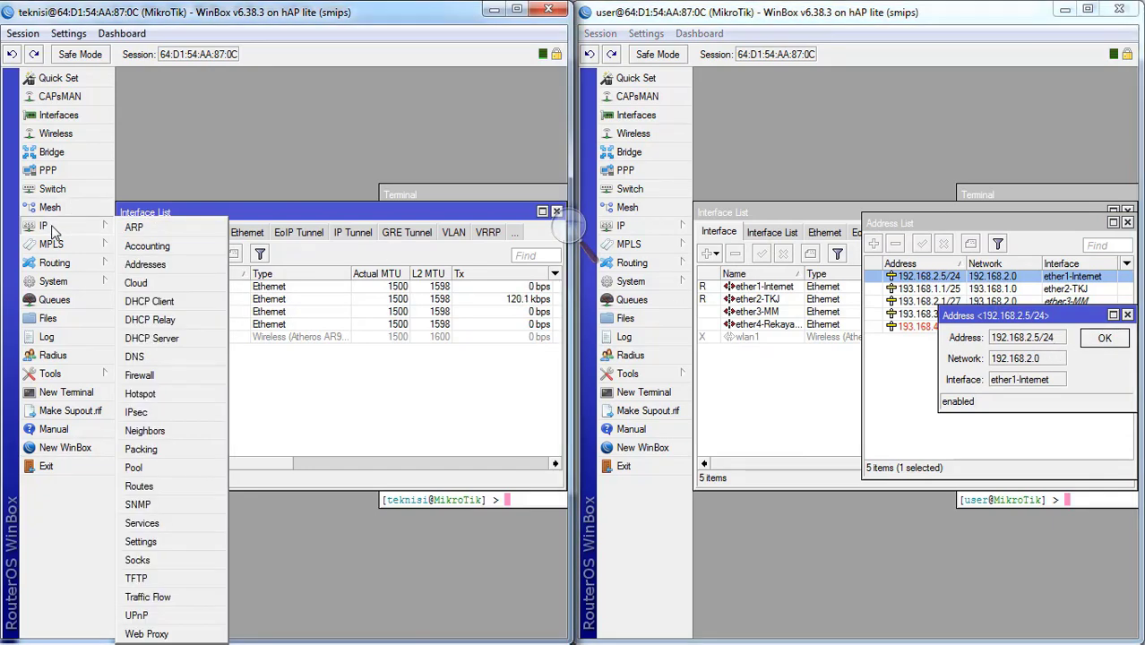
pyautogui.click(141, 267)
pyautogui.doubleClick(378, 278)
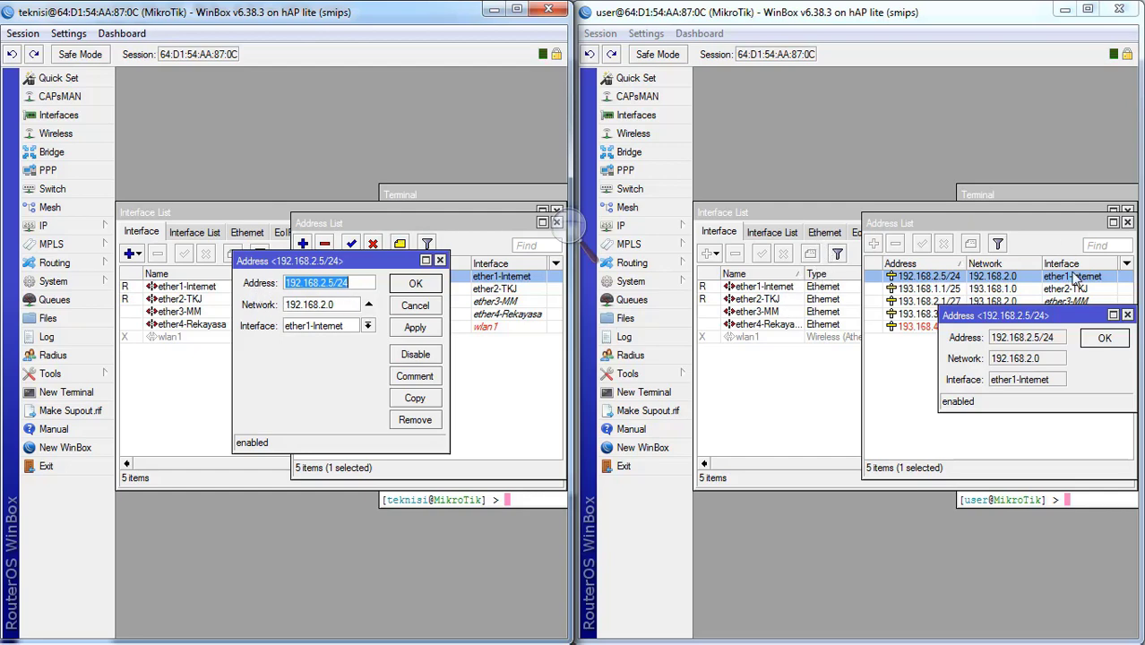
pyautogui.click(1101, 339)
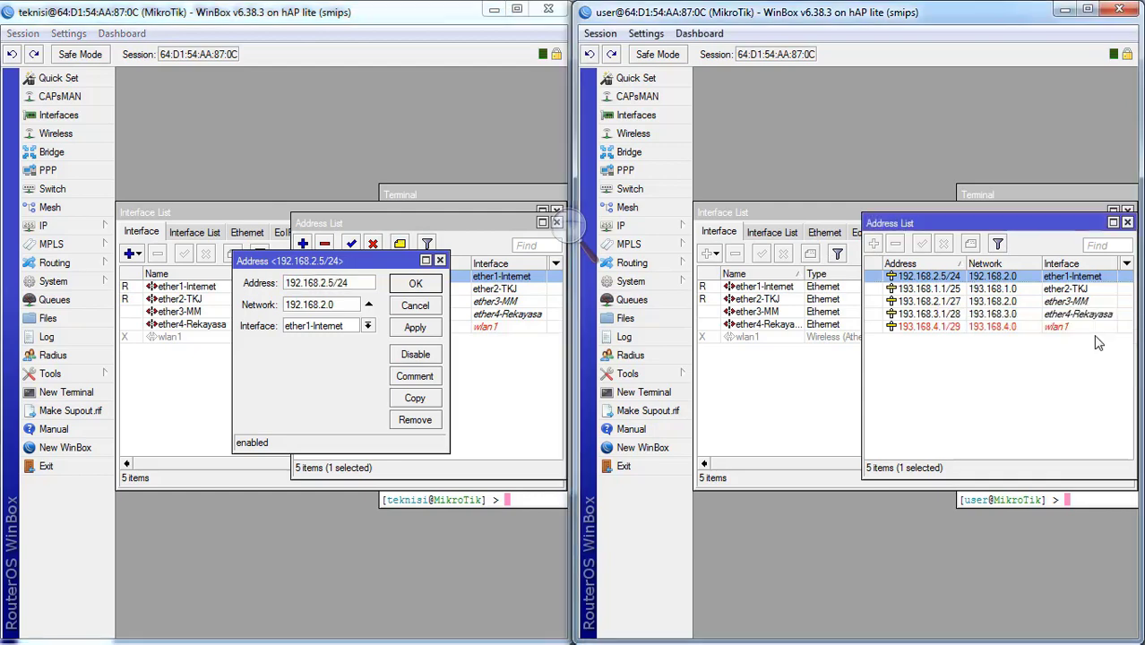
pyautogui.click(637, 227)
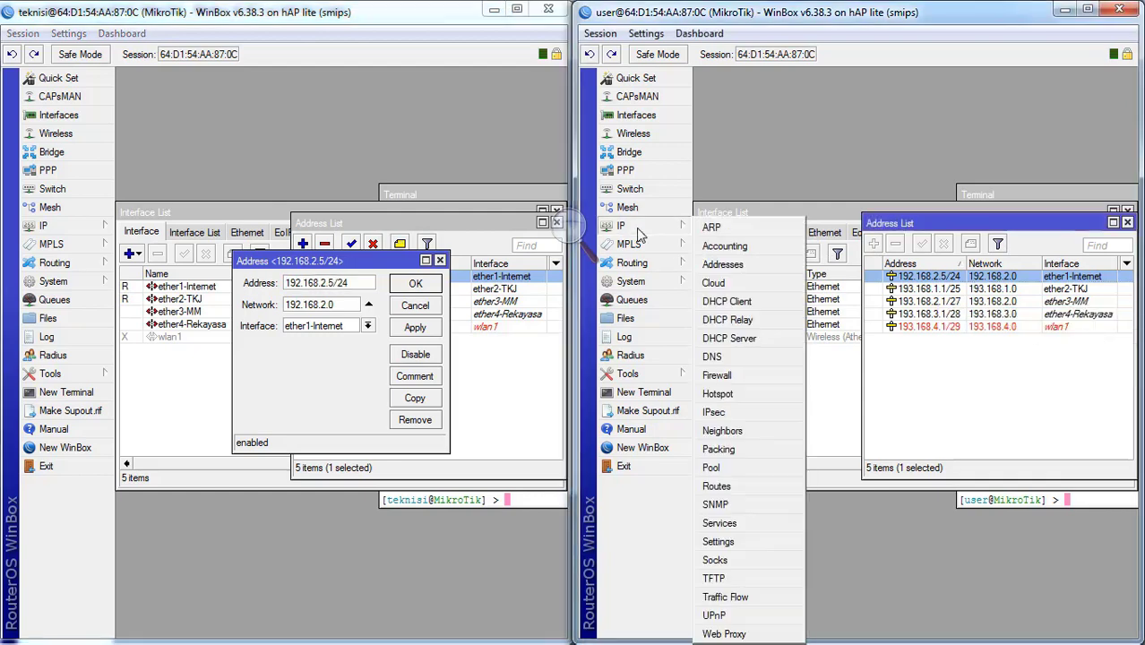
# - Show the user session's DNS servers 118.136.64.5, 192.168.2.1 and 8.8.8.8, and briefly check teknisi's DNS
pyautogui.click(716, 357)
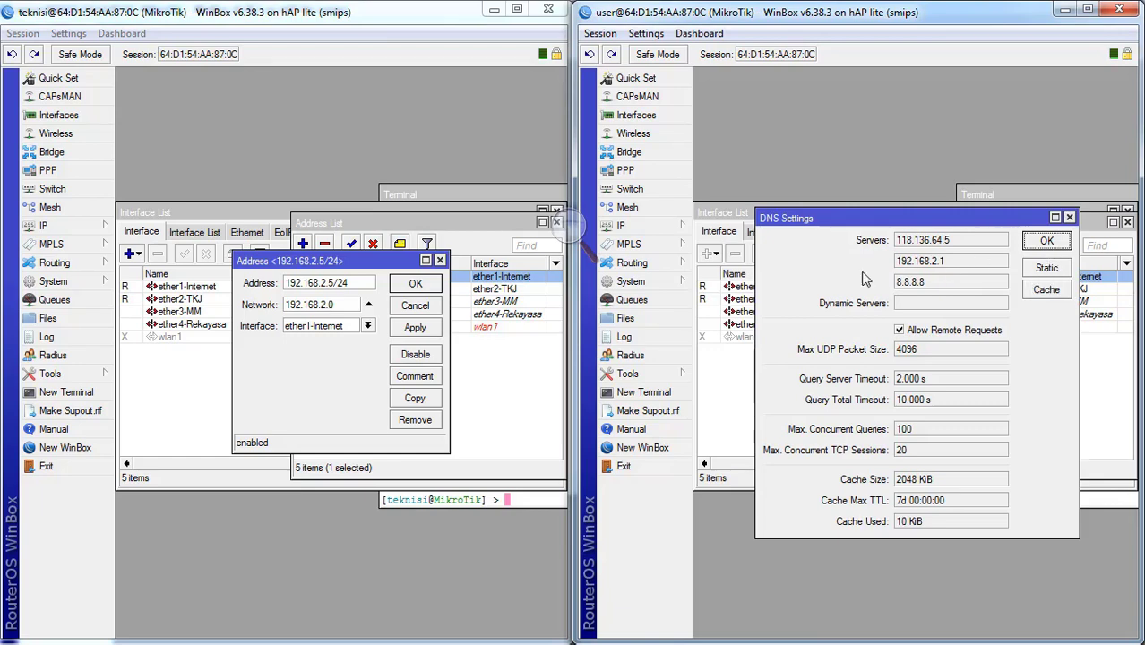
pyautogui.click(76, 228)
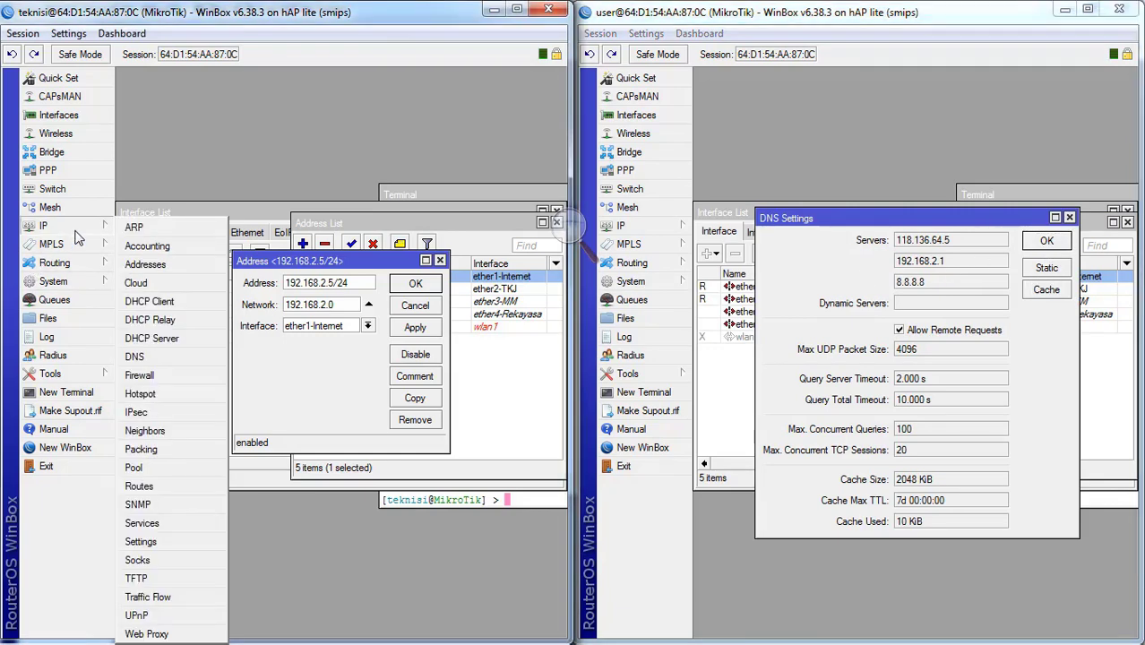
pyautogui.click(148, 357)
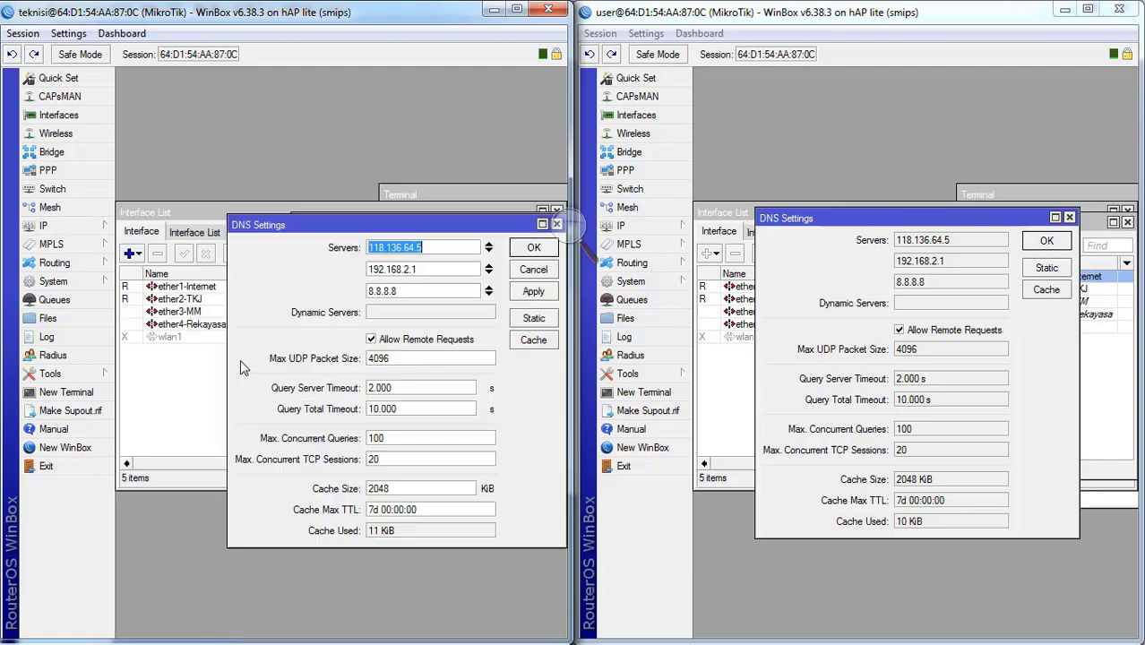
pyautogui.click(534, 270)
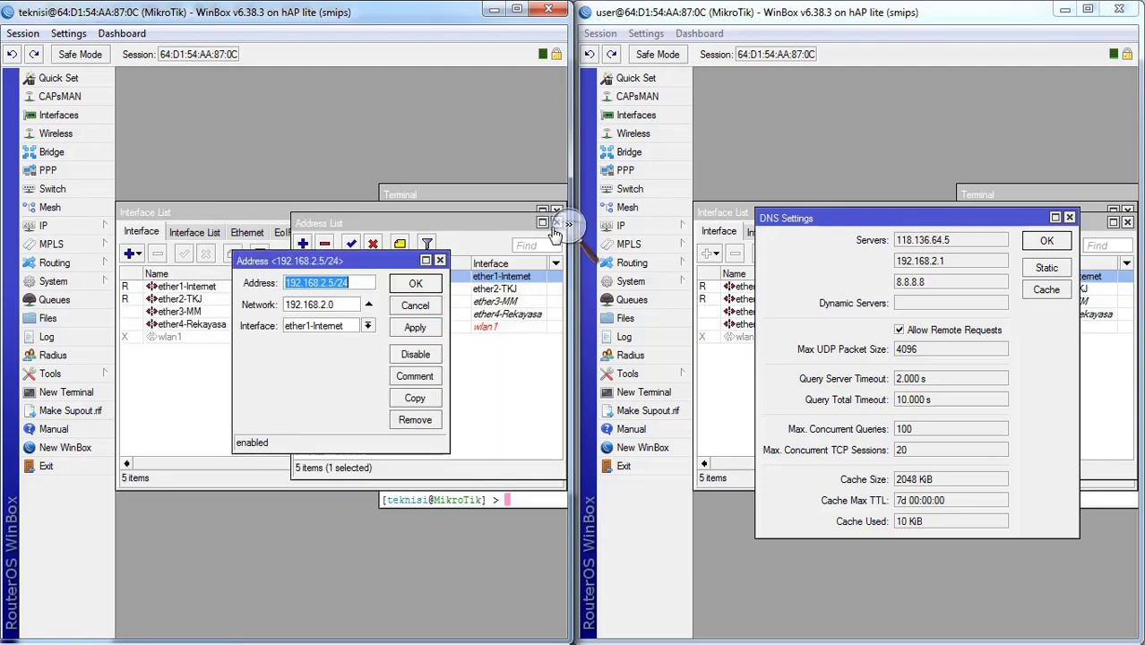
# - Close the teknisi session's address details, Address List and Interface List windows
pyautogui.click(440, 261)
pyautogui.moveTo(489, 224); pyautogui.dragTo(420, 238)
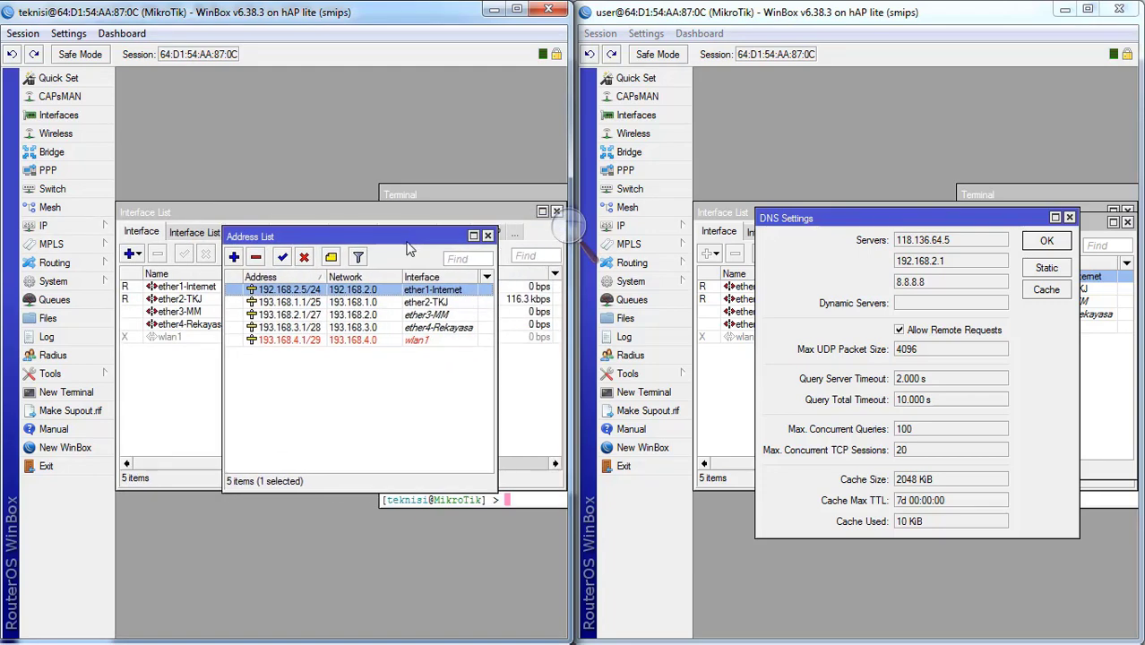
pyautogui.click(487, 235)
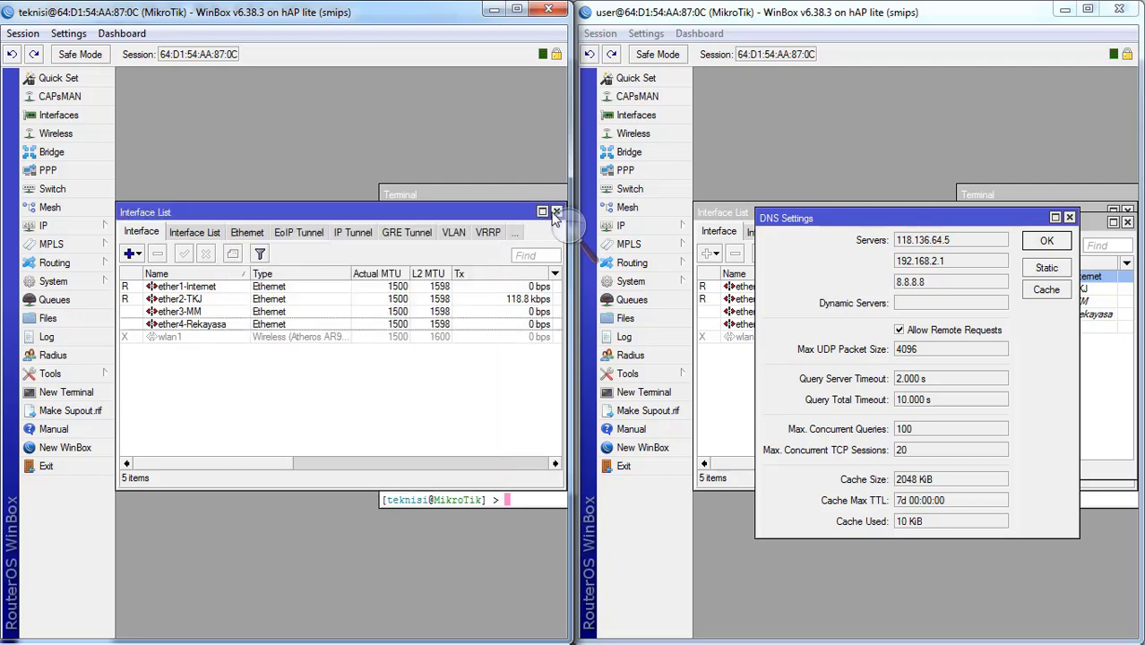
pyautogui.click(555, 212)
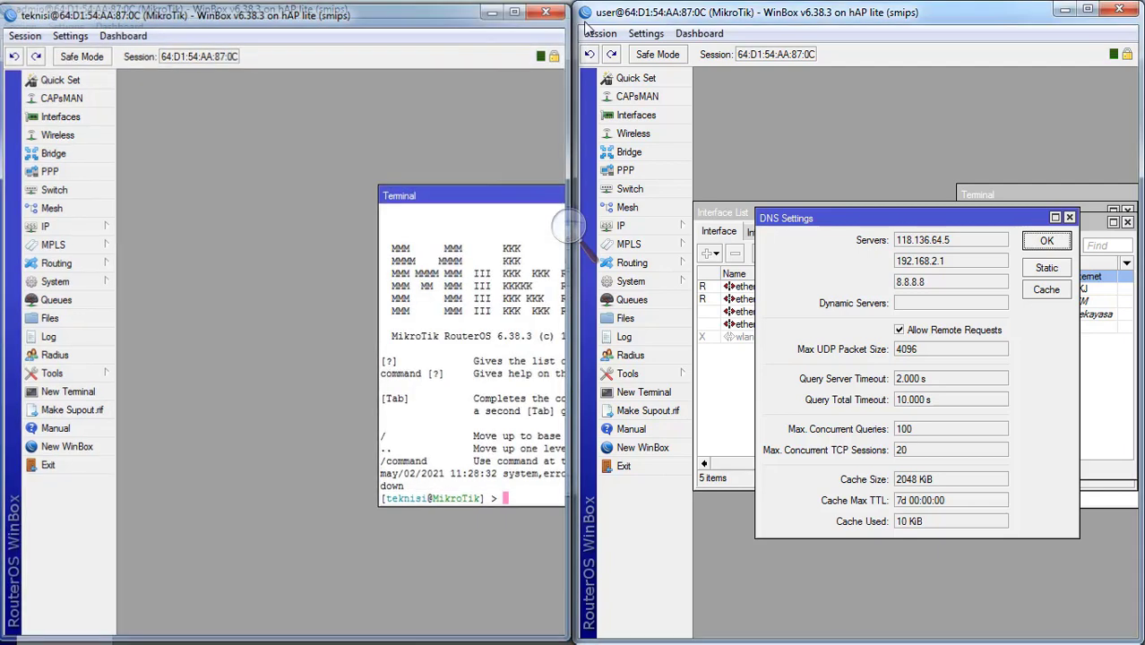
# - Close the teknisi session and the user session's DNS, address, interface and Terminal windows
pyautogui.click(546, 10)
pyautogui.click(1053, 250)
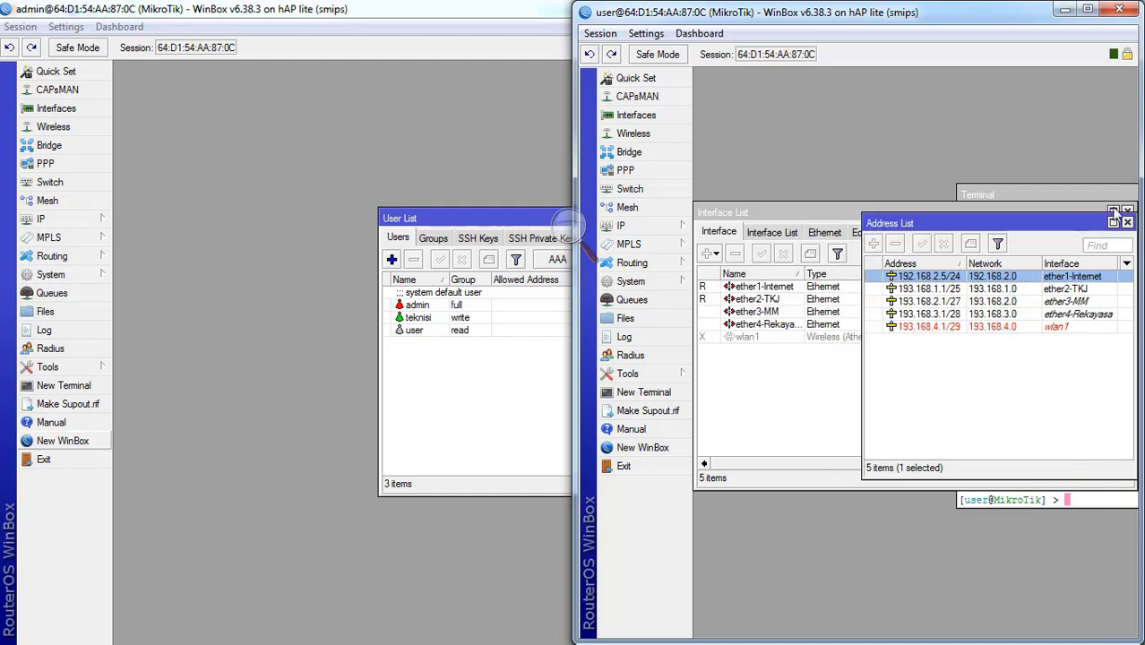
pyautogui.click(1127, 221)
pyautogui.click(1127, 218)
pyautogui.moveTo(1123, 206); pyautogui.dragTo(845, 196)
pyautogui.click(1063, 194)
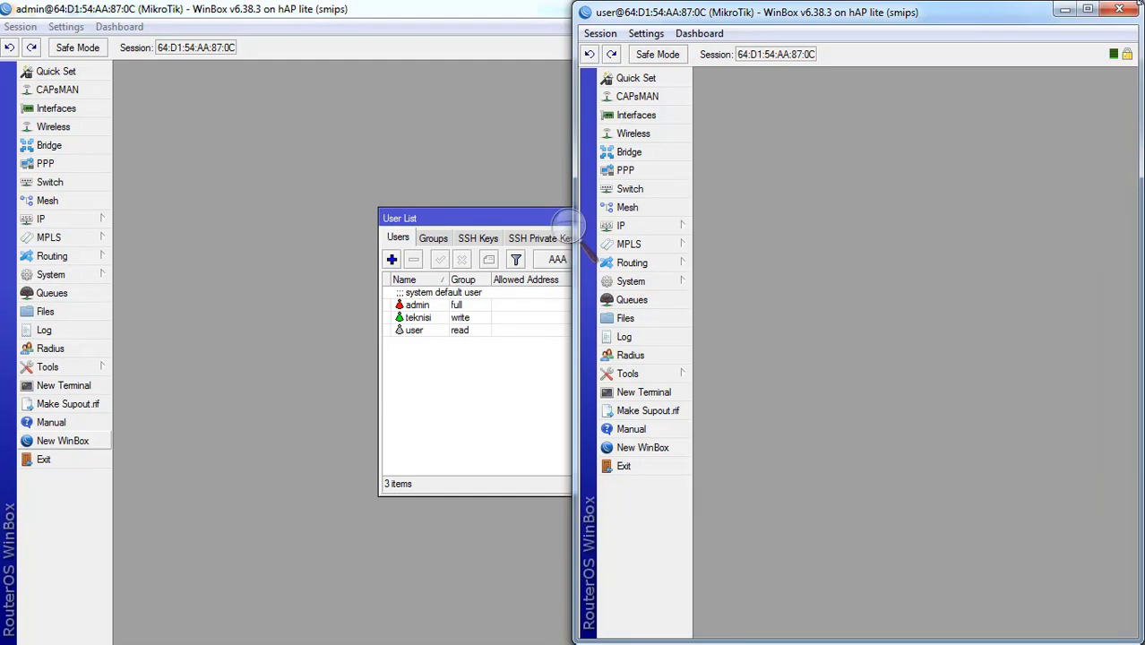
# - Close the user WinBox session and the admin session's User List
pyautogui.click(1087, 9)
pyautogui.click(1124, 7)
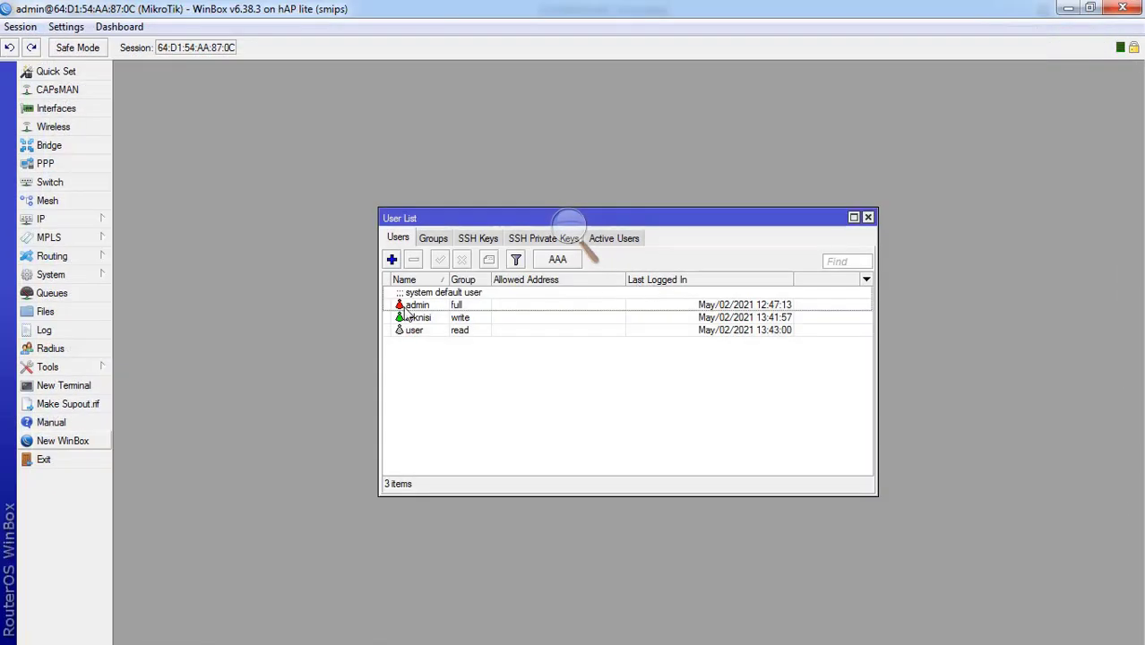
pyautogui.click(868, 218)
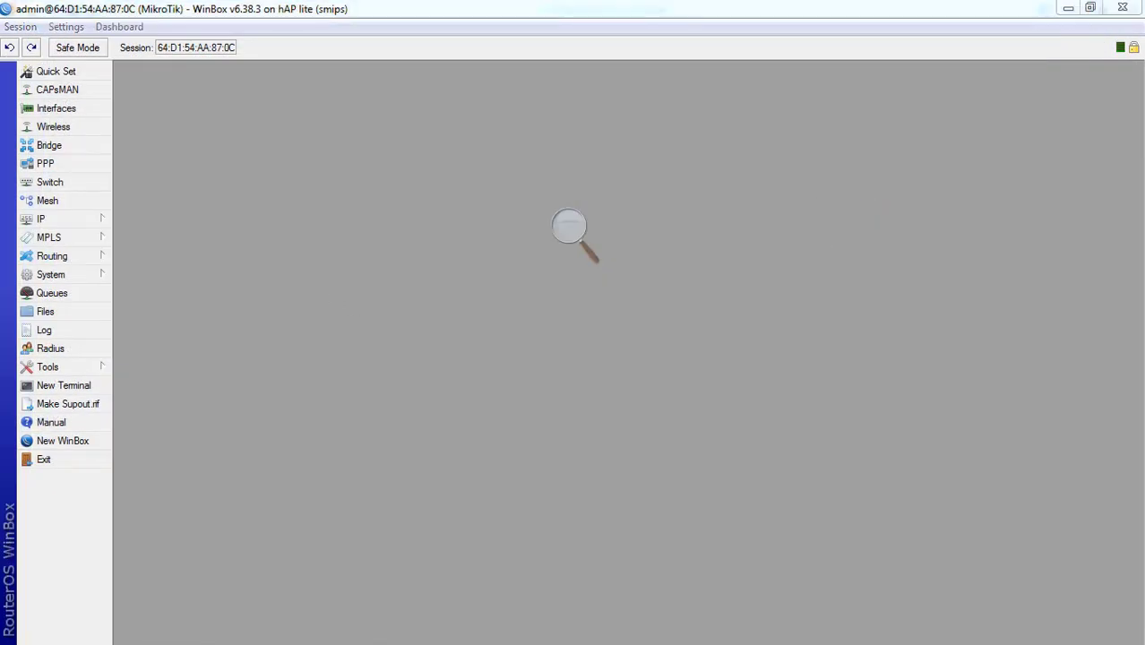
pyautogui.click(3, 477)
# - Scroll STUDIKASUS.pdf to review task 5's hotspot DNS names and task 6's user table
pyautogui.scroll(-2, 257, 397)
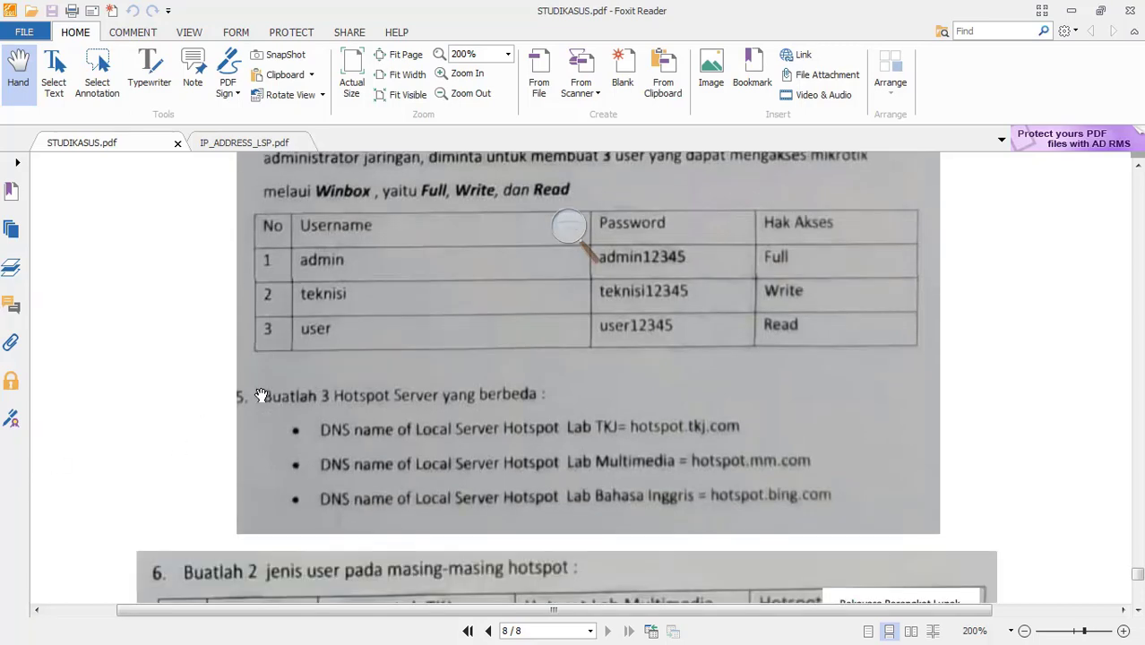
pyautogui.scroll(3, 262, 363)
pyautogui.scroll(-3, 268, 385)
pyautogui.scroll(-3, 267, 399)
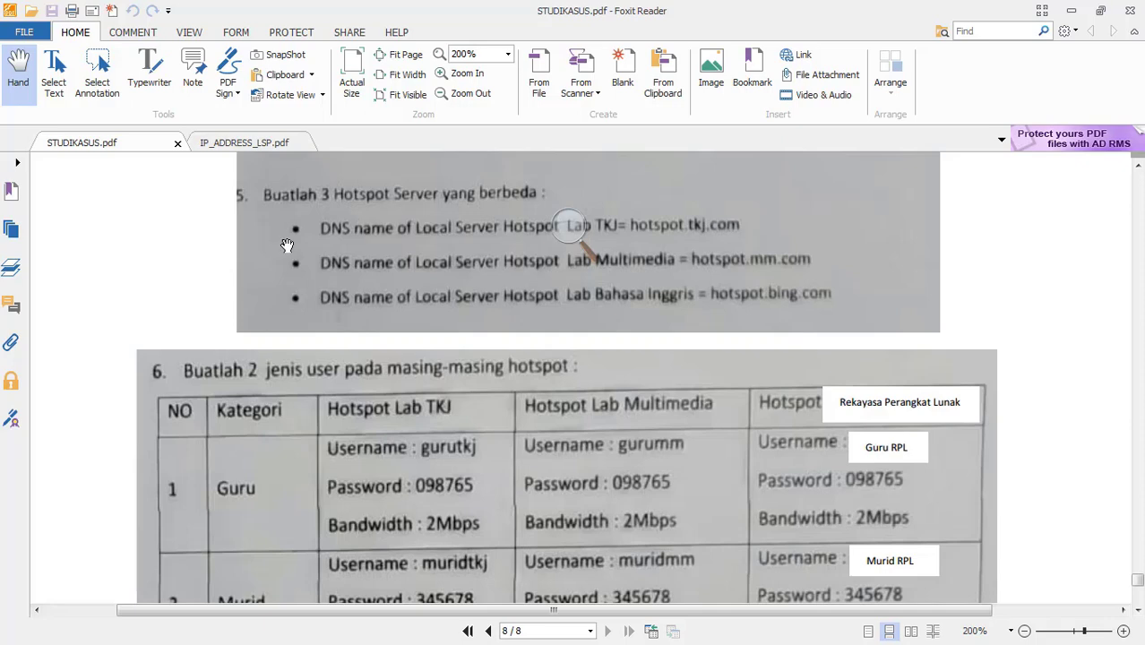
pyautogui.scroll(1, 412, 231)
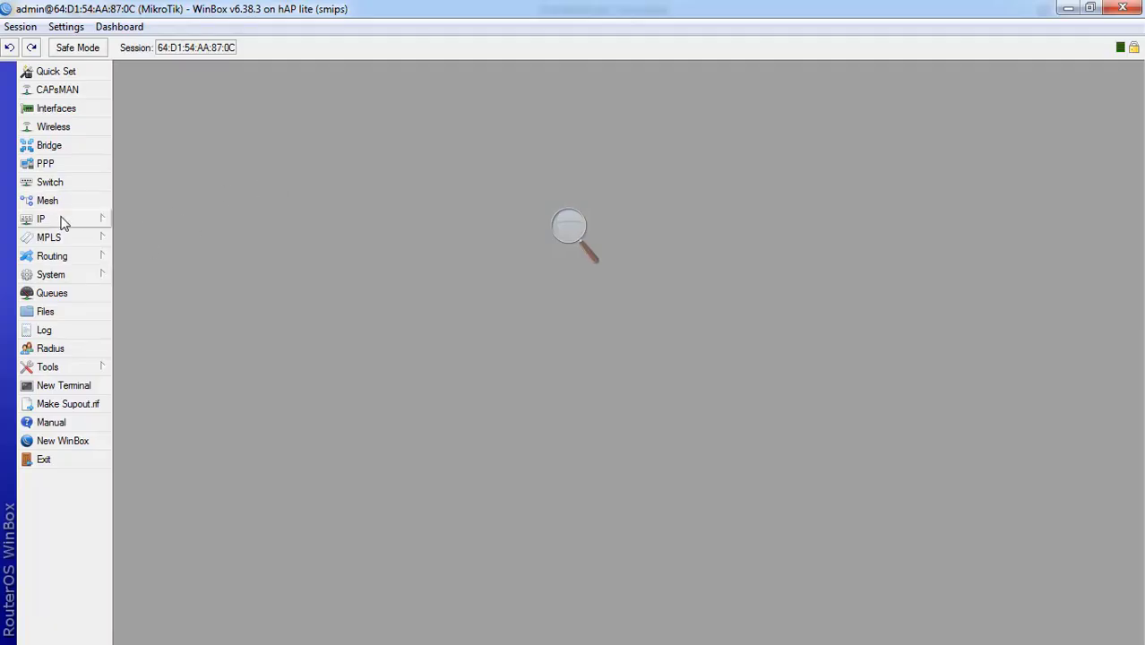
# - Enable the wlan1 wireless interface in Wireless Tables and open its properties
pyautogui.click(63, 128)
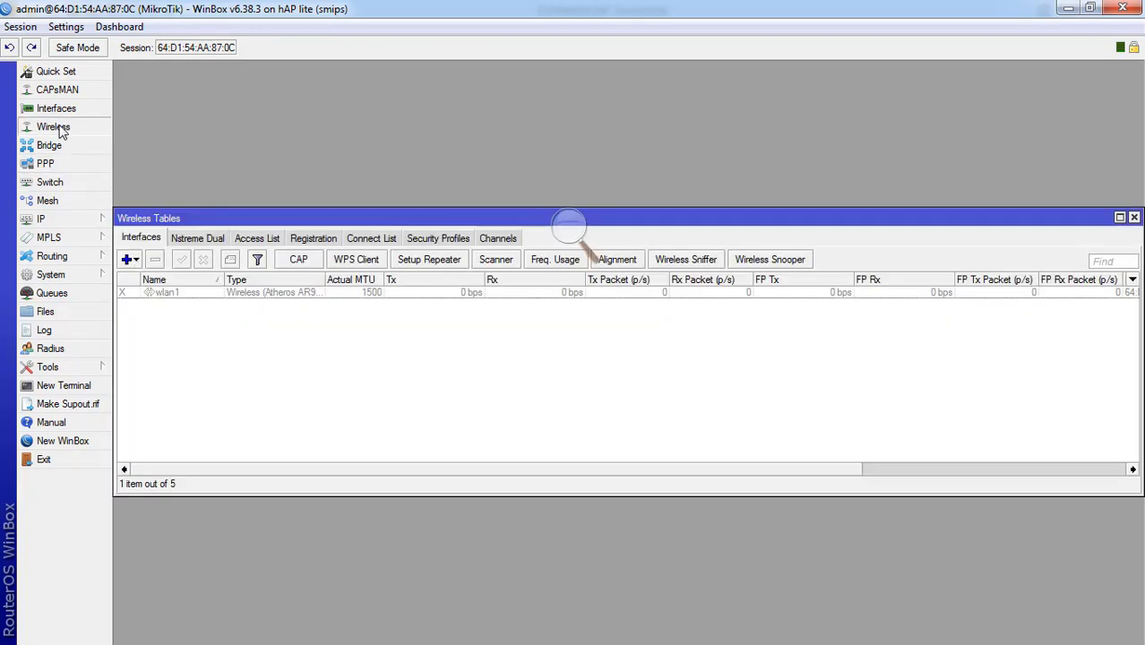
pyautogui.click(158, 295)
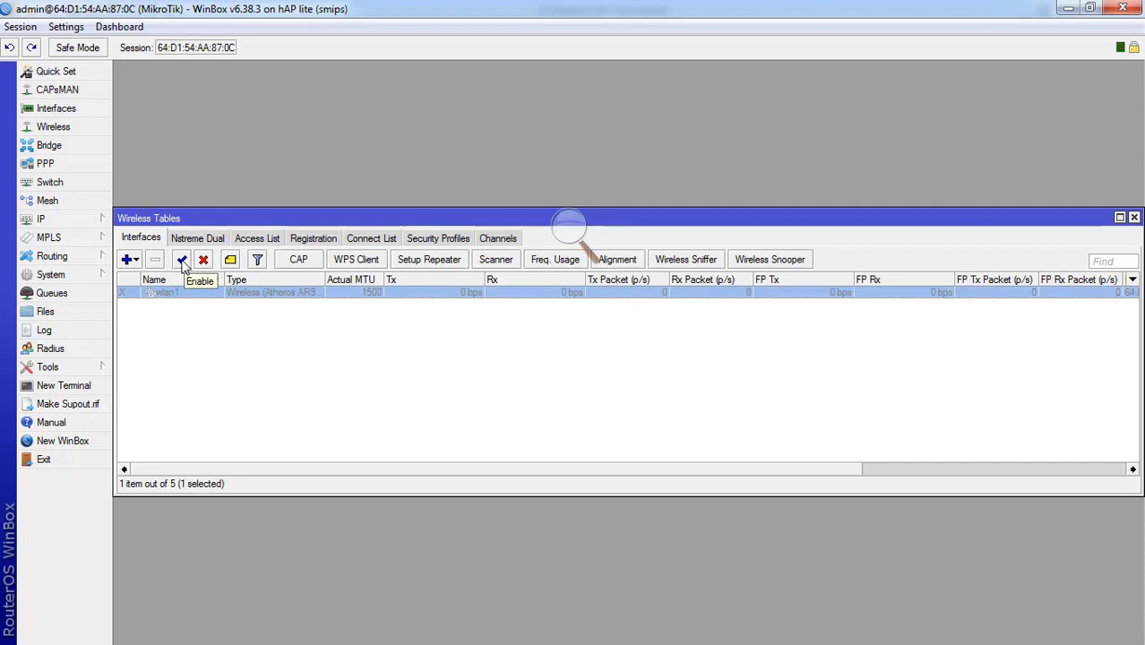
pyautogui.click(183, 264)
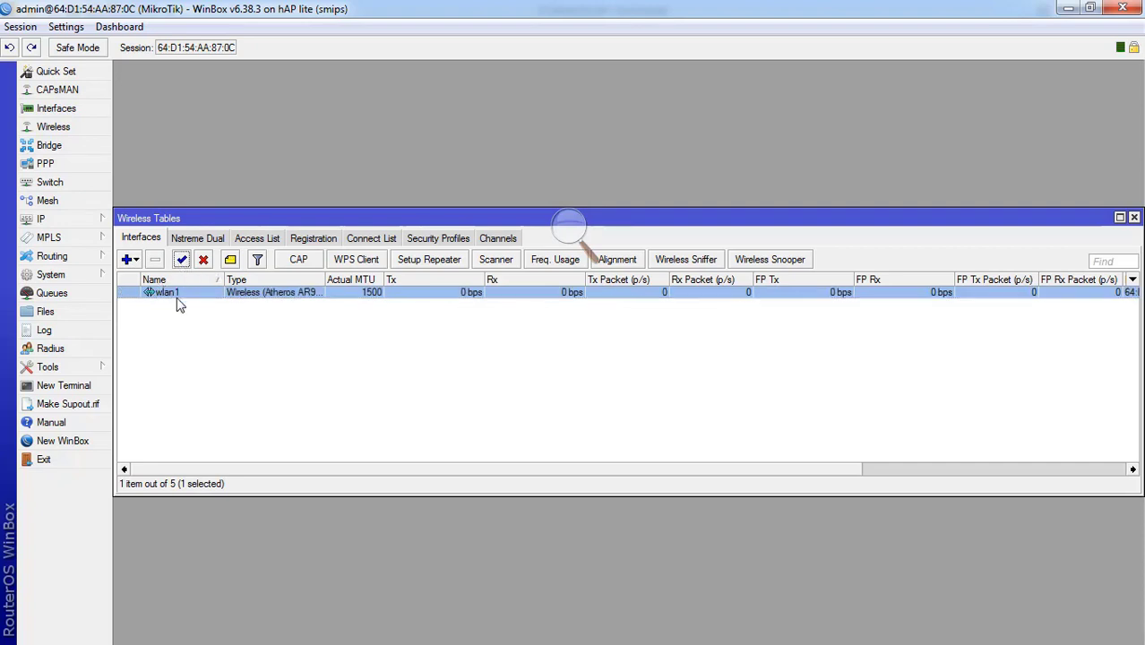
pyautogui.doubleClick(180, 297)
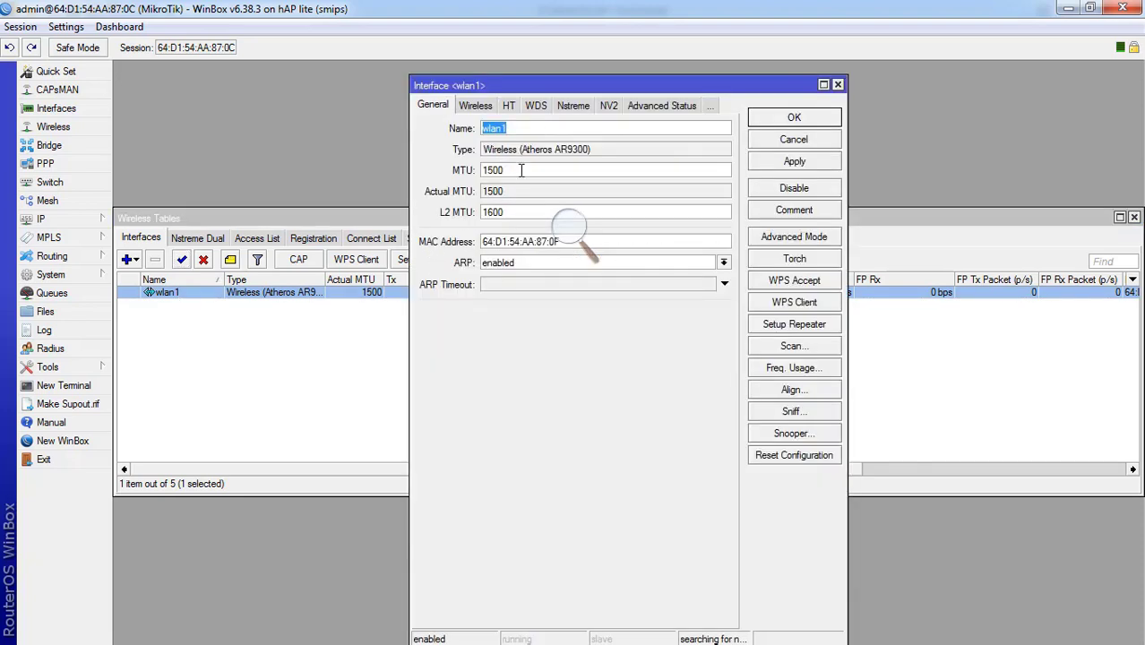
# - Set wlan1's band to 2GHz-B/G/N and its SSID to SMKBISA
pyautogui.click(475, 105)
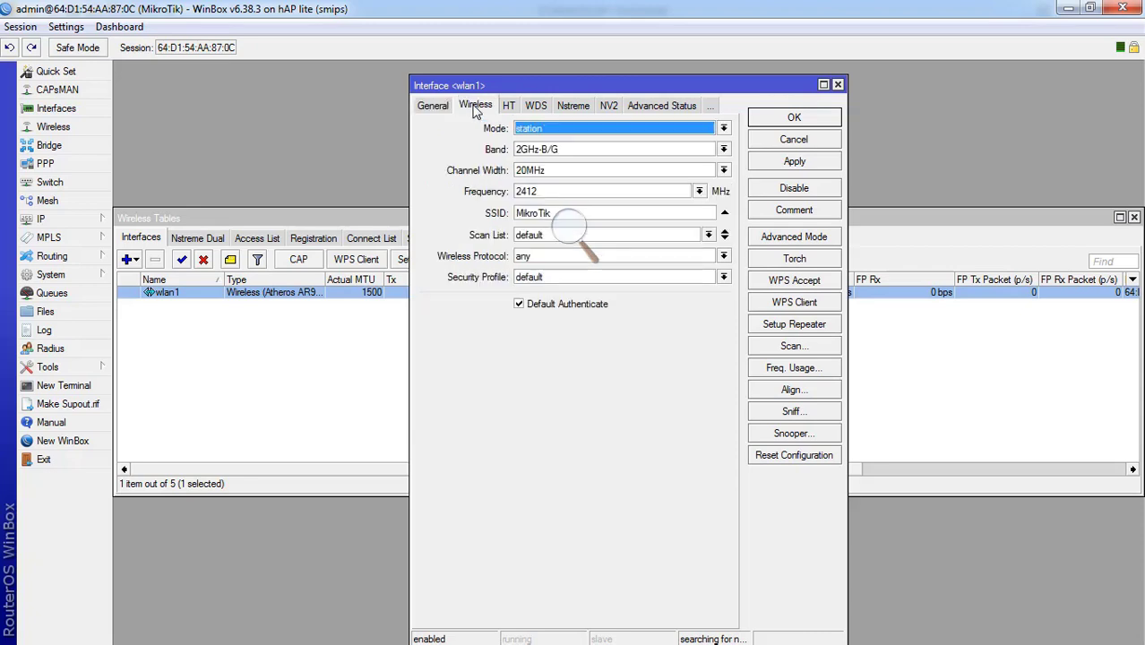
pyautogui.click(567, 152)
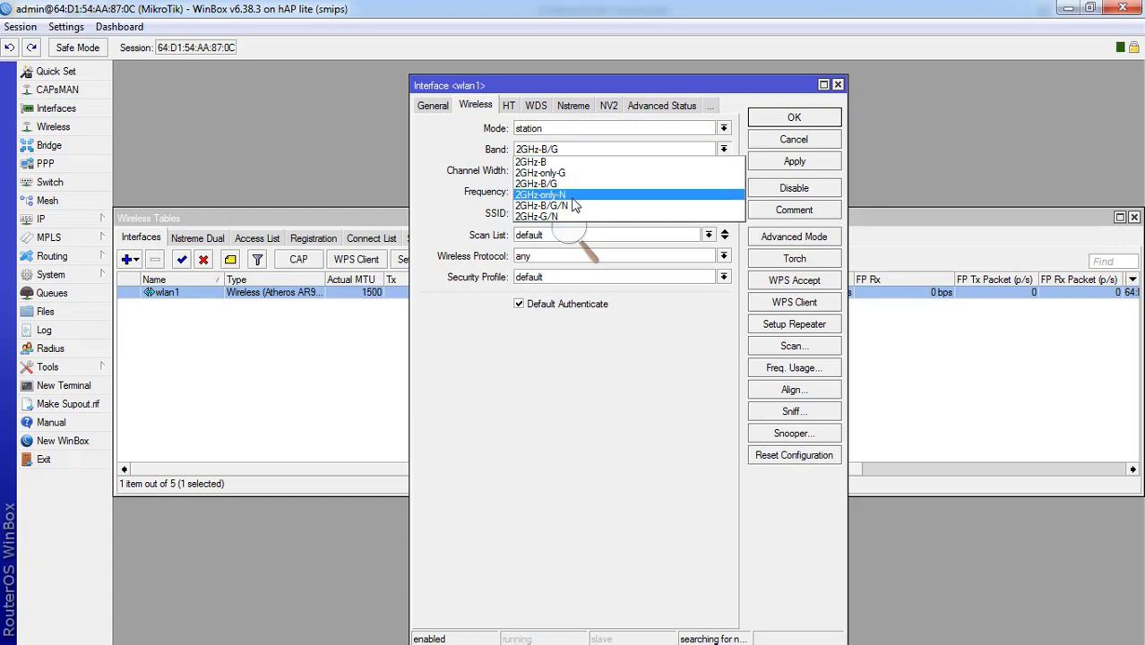
pyautogui.click(578, 215)
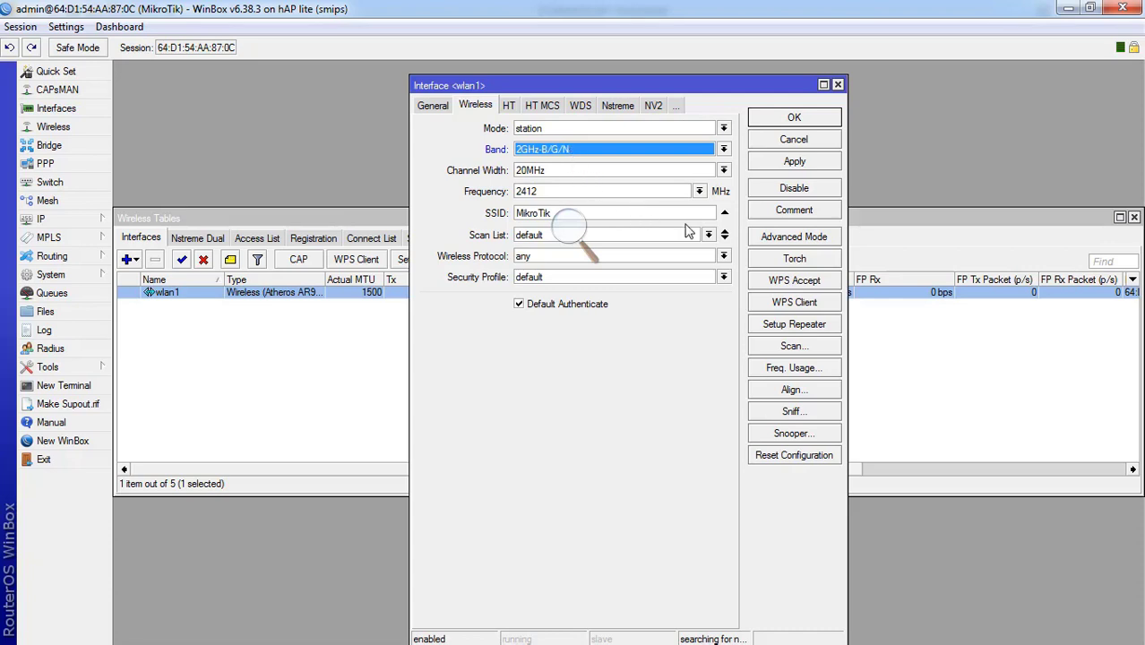
pyautogui.moveTo(645, 213); pyautogui.dragTo(469, 191)
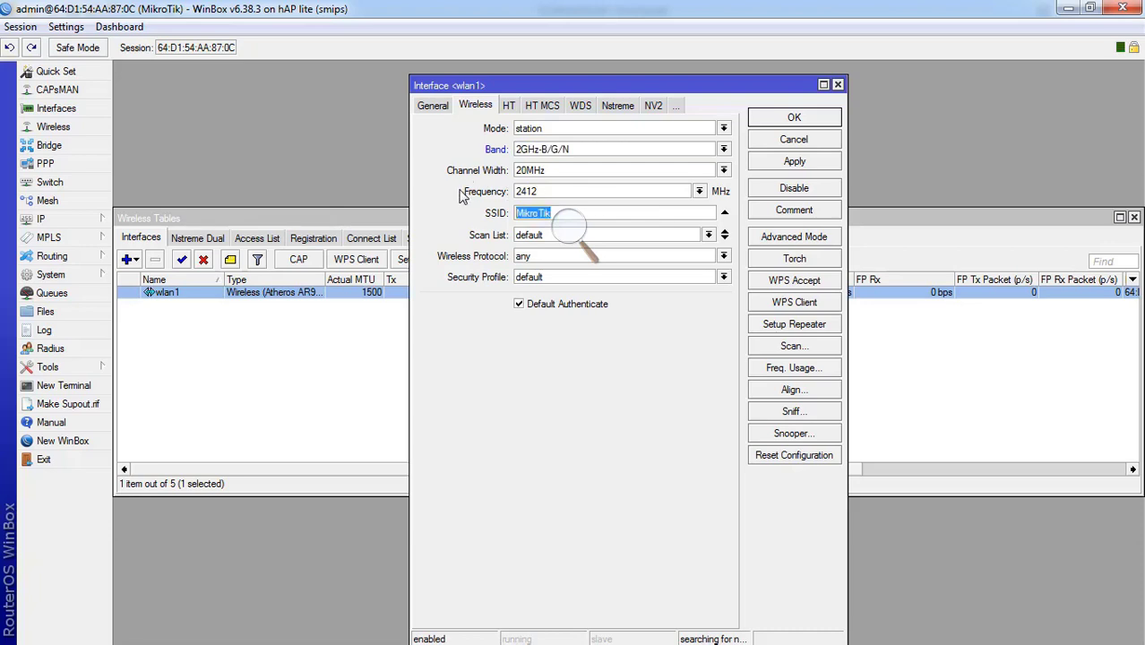
pyautogui.click(49, 643)
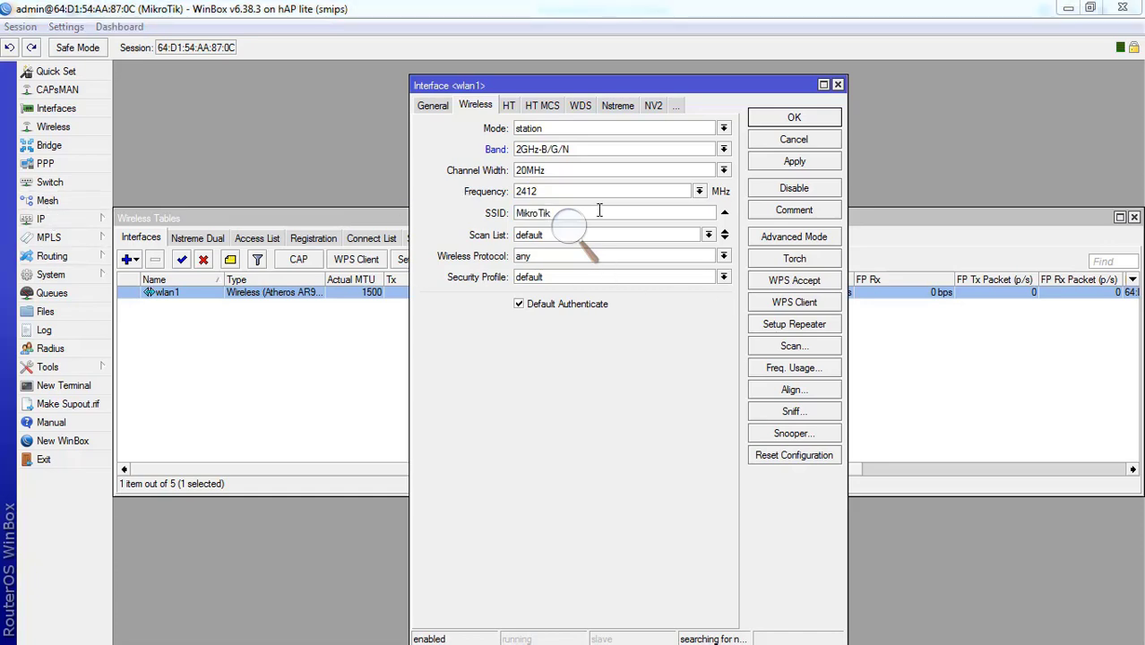
pyautogui.click(569, 213)
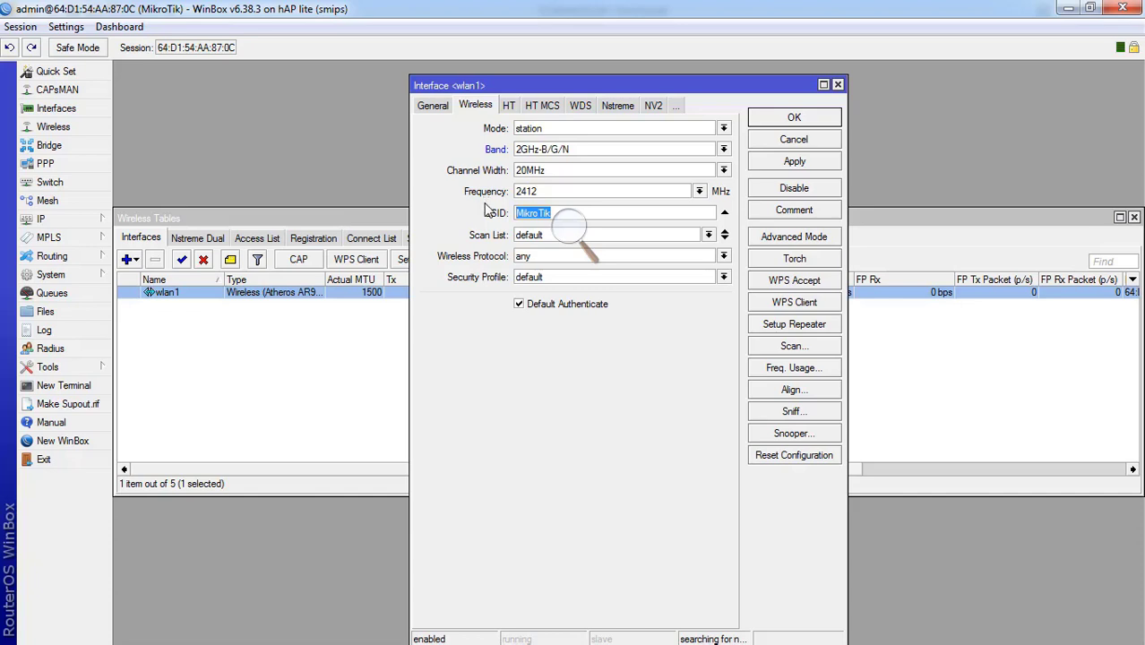
pyautogui.write('SMKBISA')
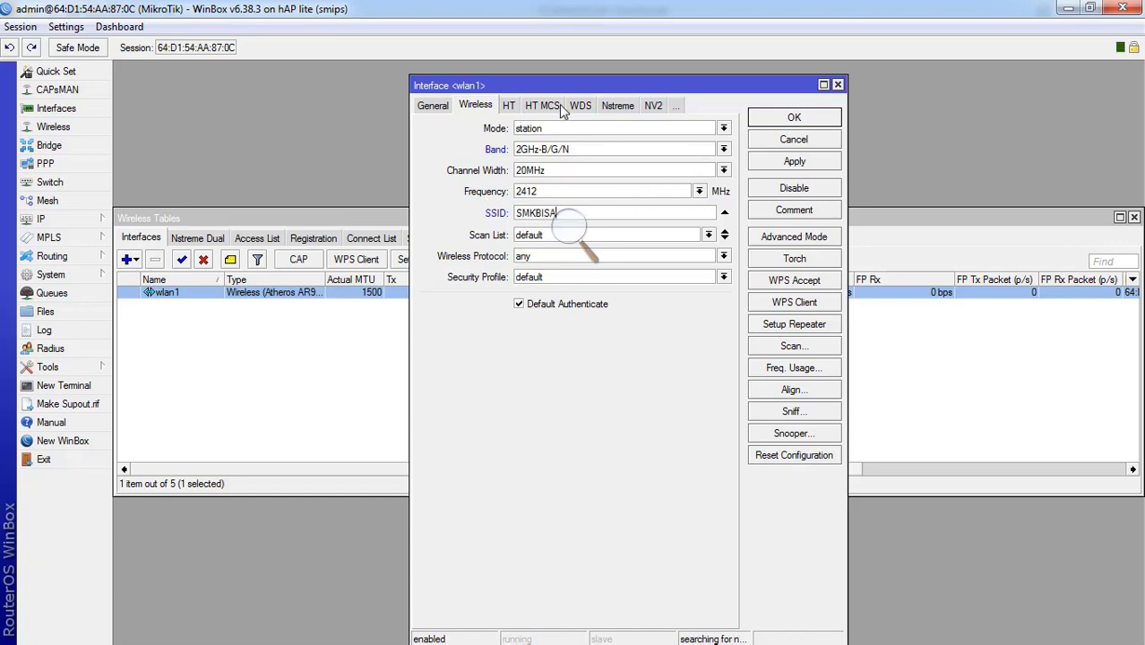
pyautogui.click(438, 106)
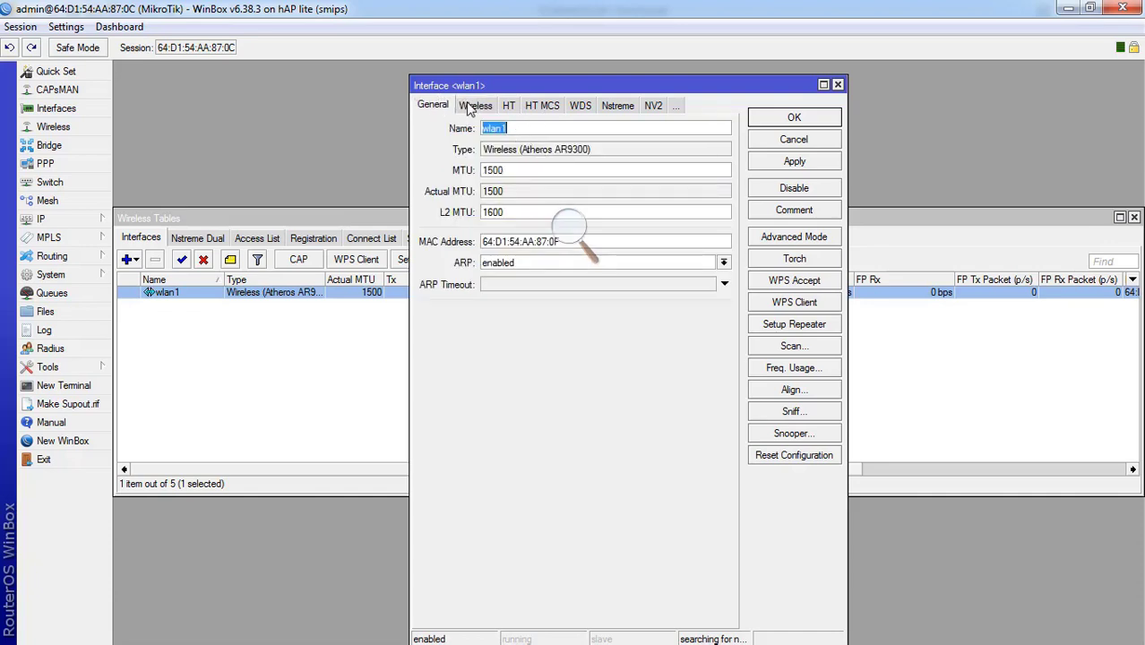
pyautogui.click(468, 108)
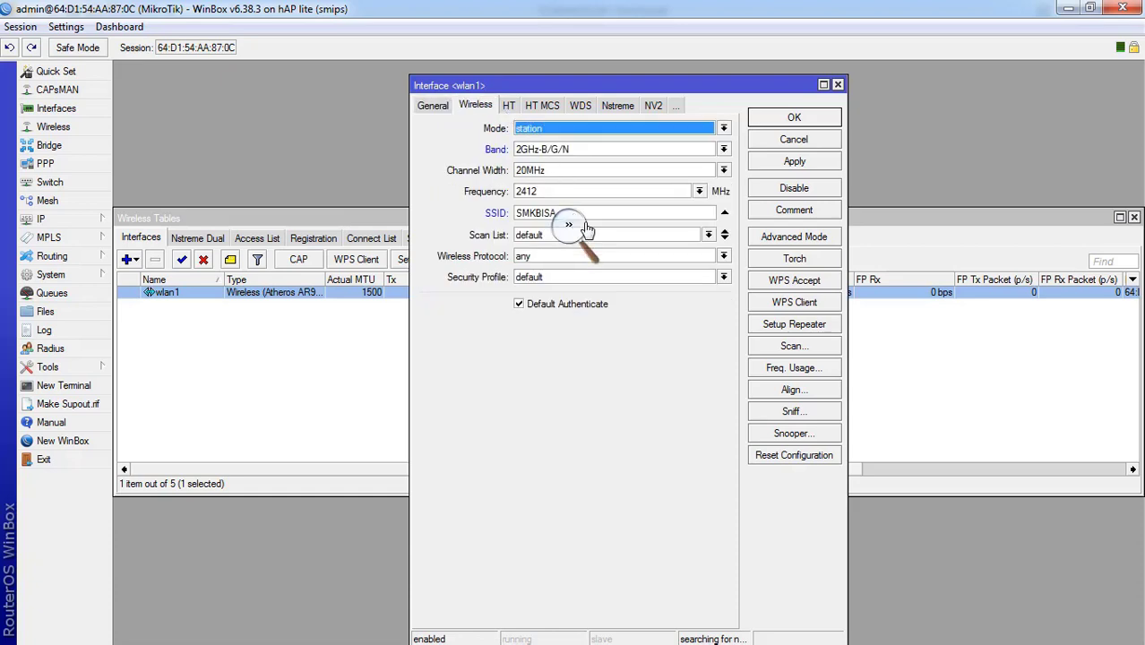
# - Keep the default security profile, scan list and 'any' protocol, then apply and save wlan1
pyautogui.click(618, 278)
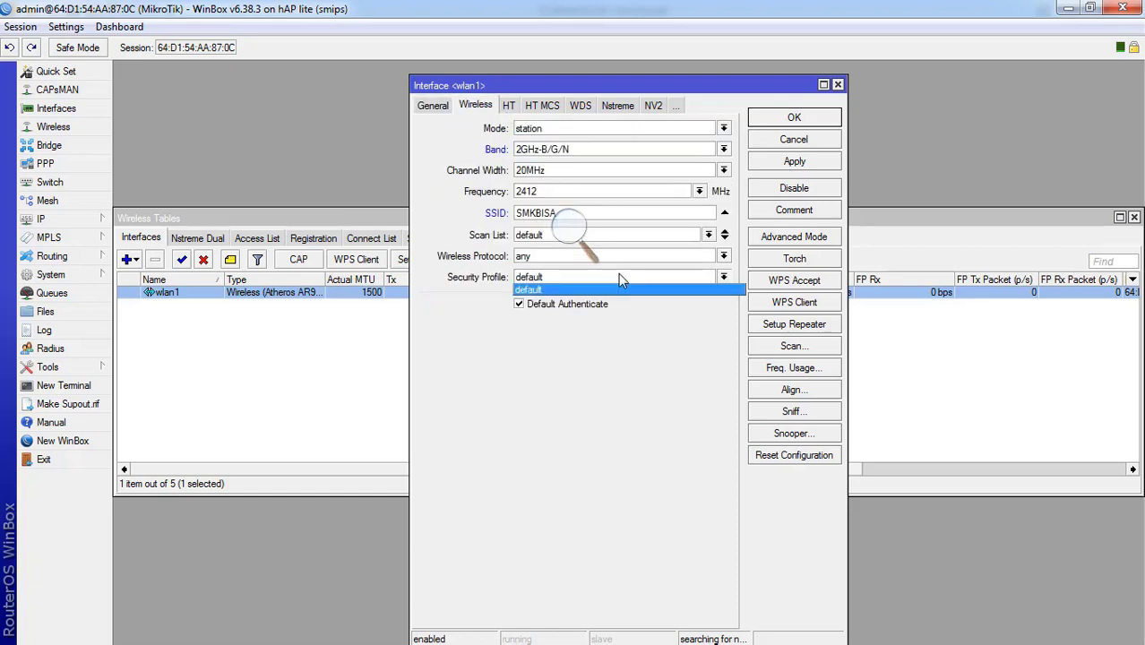
pyautogui.click(618, 277)
pyautogui.click(618, 277)
pyautogui.click(704, 289)
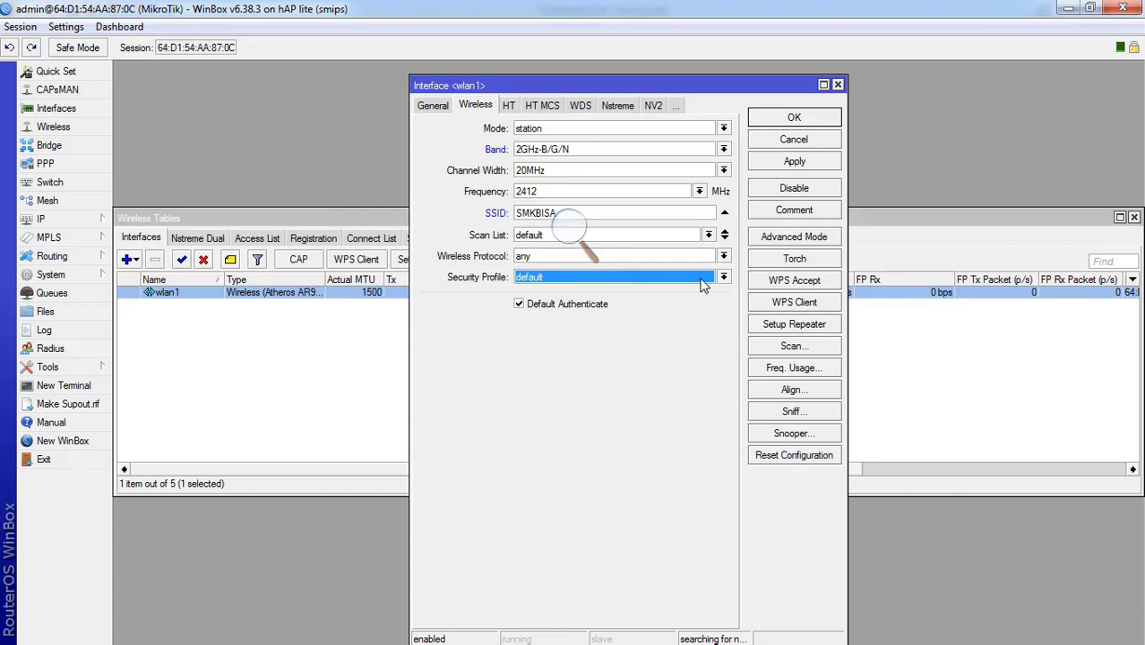
pyautogui.click(719, 278)
pyautogui.click(718, 278)
pyautogui.click(638, 234)
pyautogui.click(708, 236)
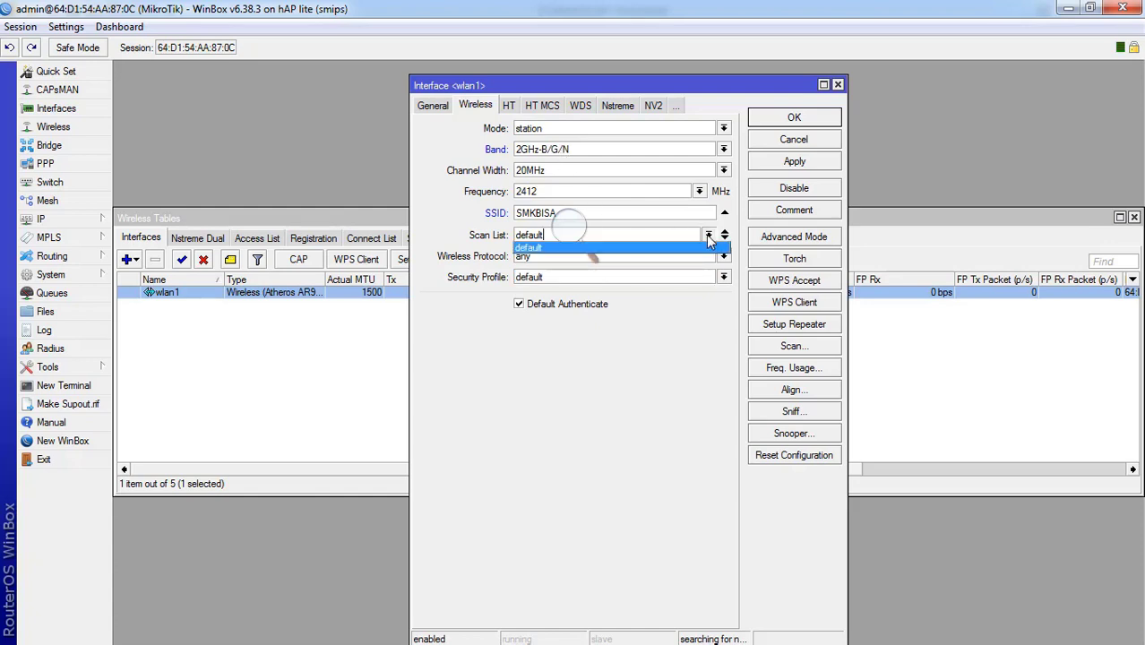
pyautogui.click(689, 252)
pyautogui.click(688, 259)
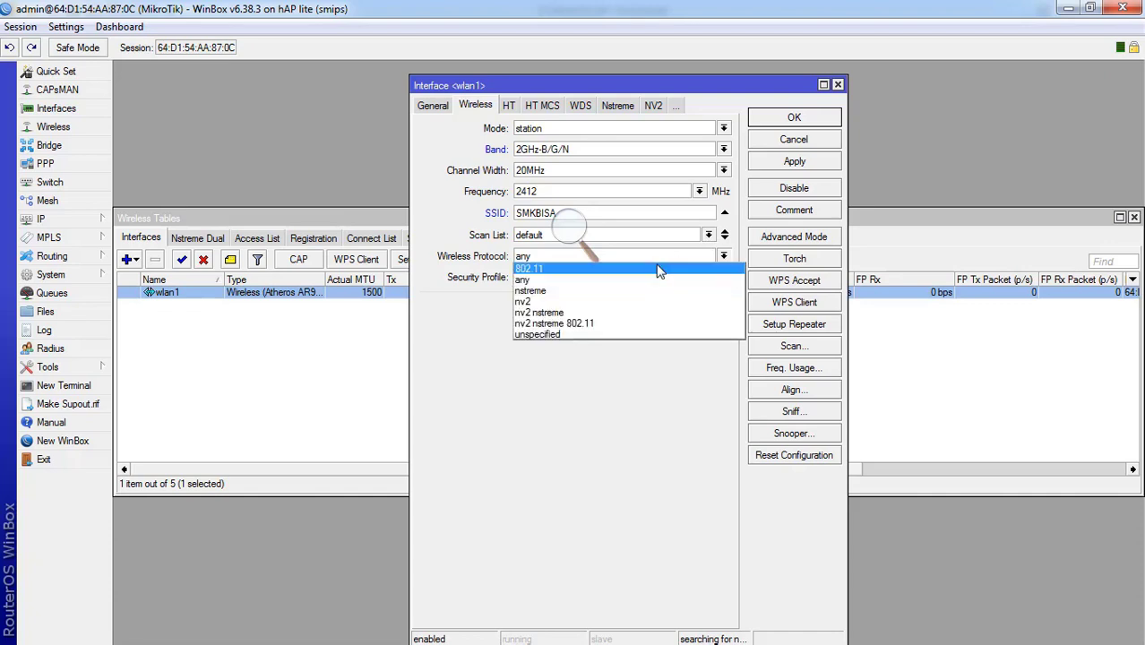
pyautogui.click(576, 353)
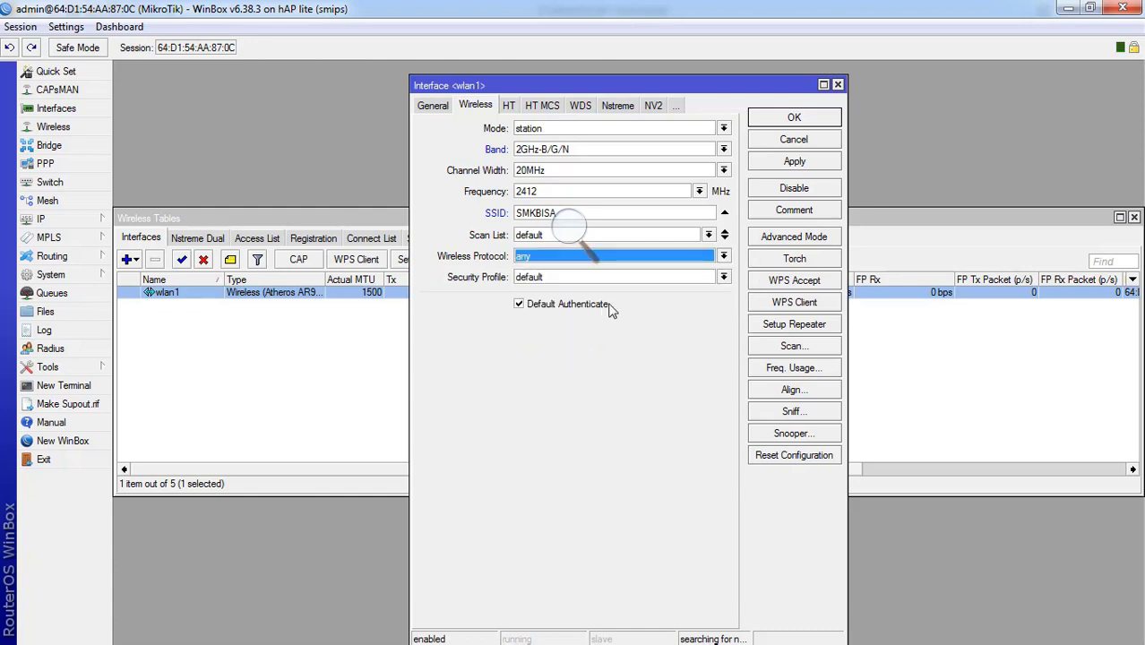
pyautogui.click(723, 277)
pyautogui.click(722, 285)
pyautogui.click(795, 166)
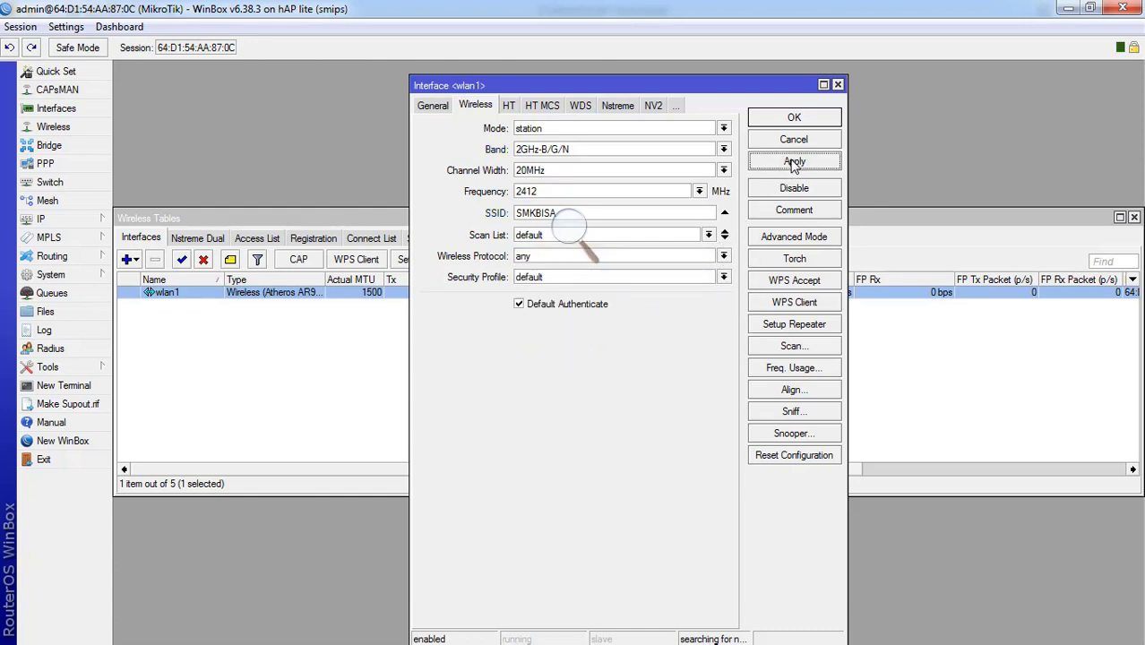
pyautogui.click(794, 120)
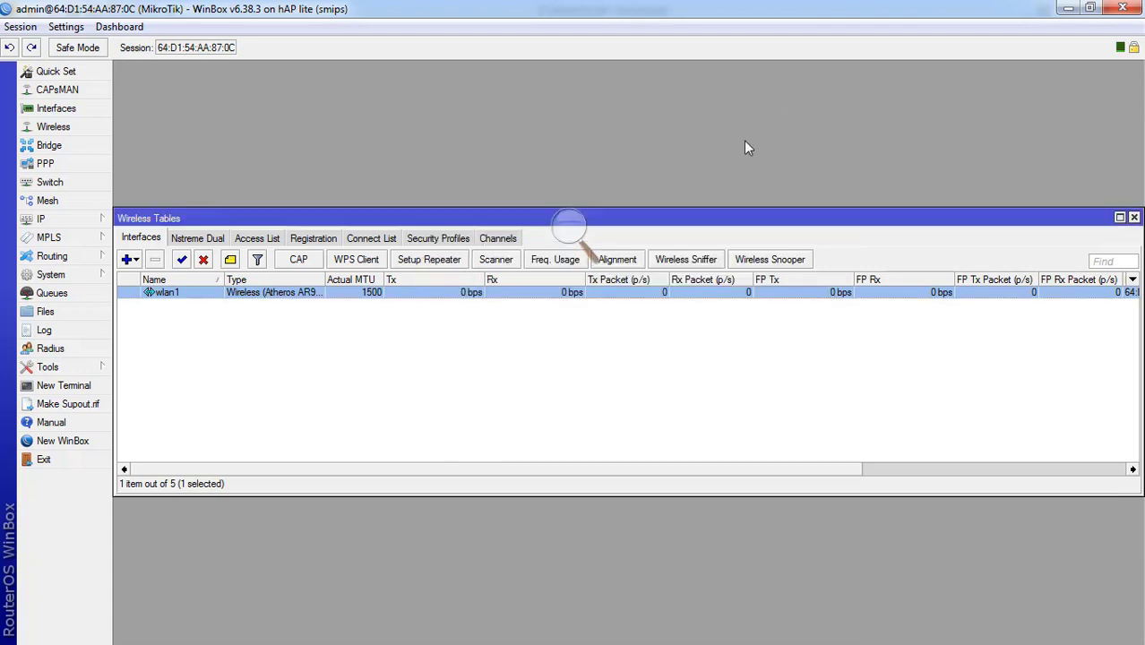
# - Add a virtual wireless interface with SSID MM on master interface wlan1
pyautogui.click(130, 260)
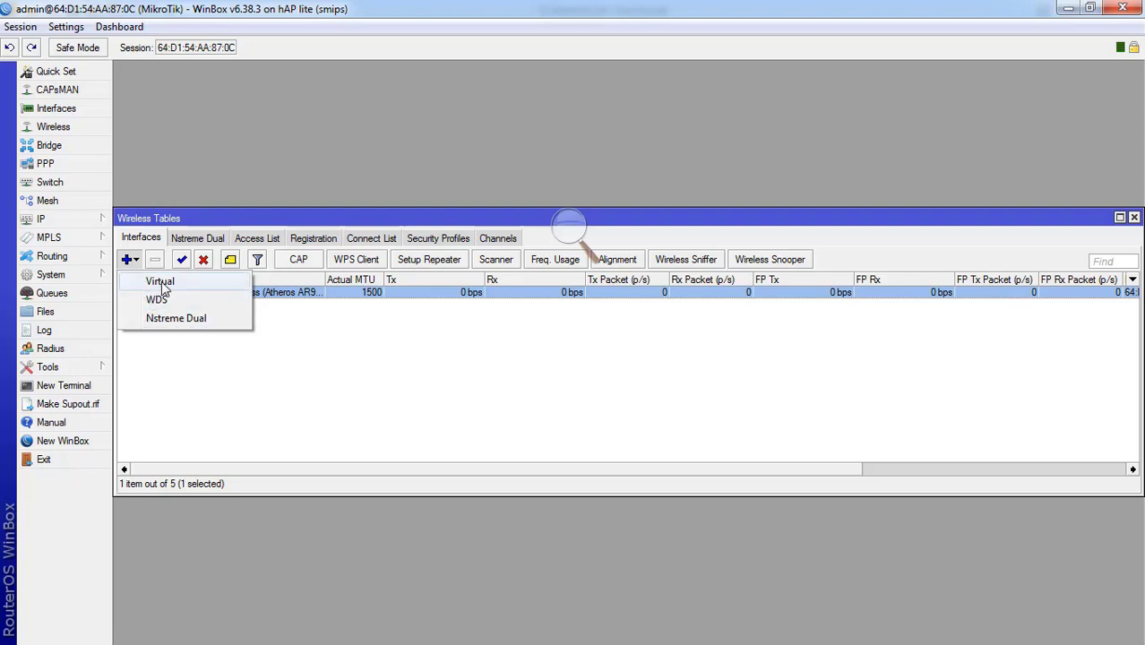
pyautogui.click(161, 282)
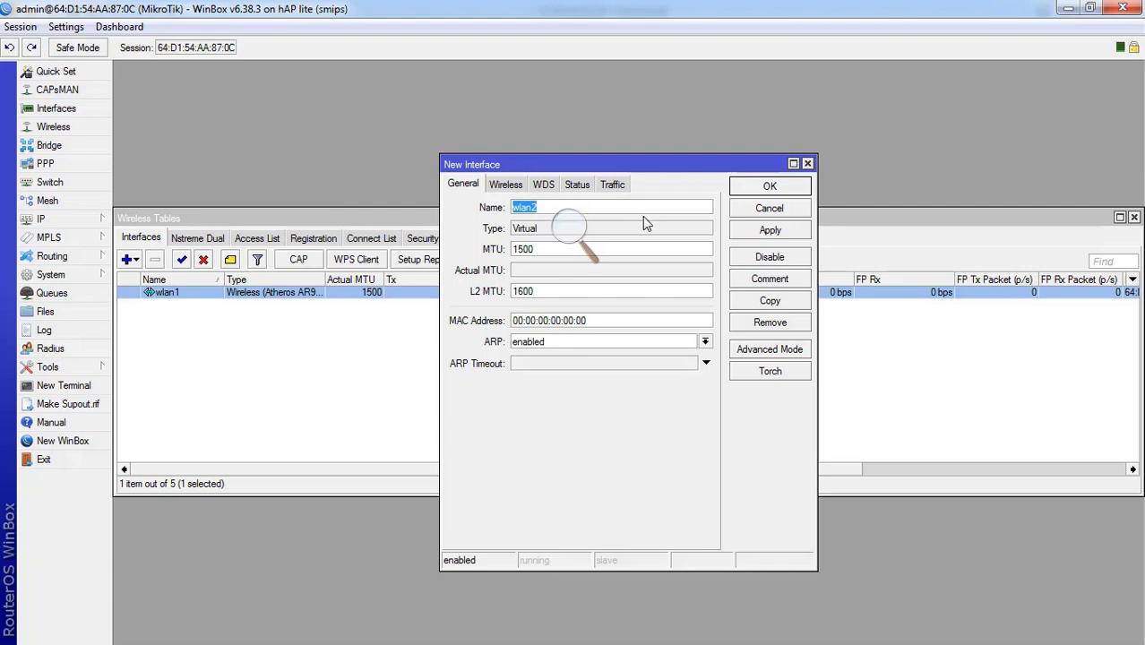
pyautogui.click(498, 188)
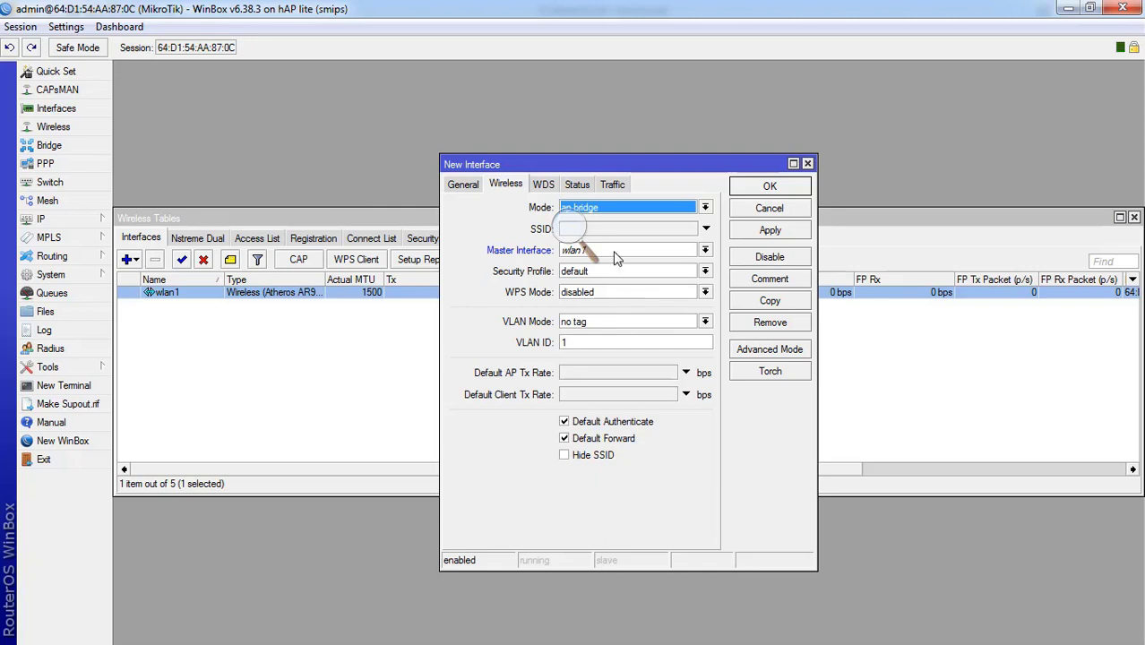
pyautogui.moveTo(631, 166); pyautogui.dragTo(482, 168)
pyautogui.click(502, 236)
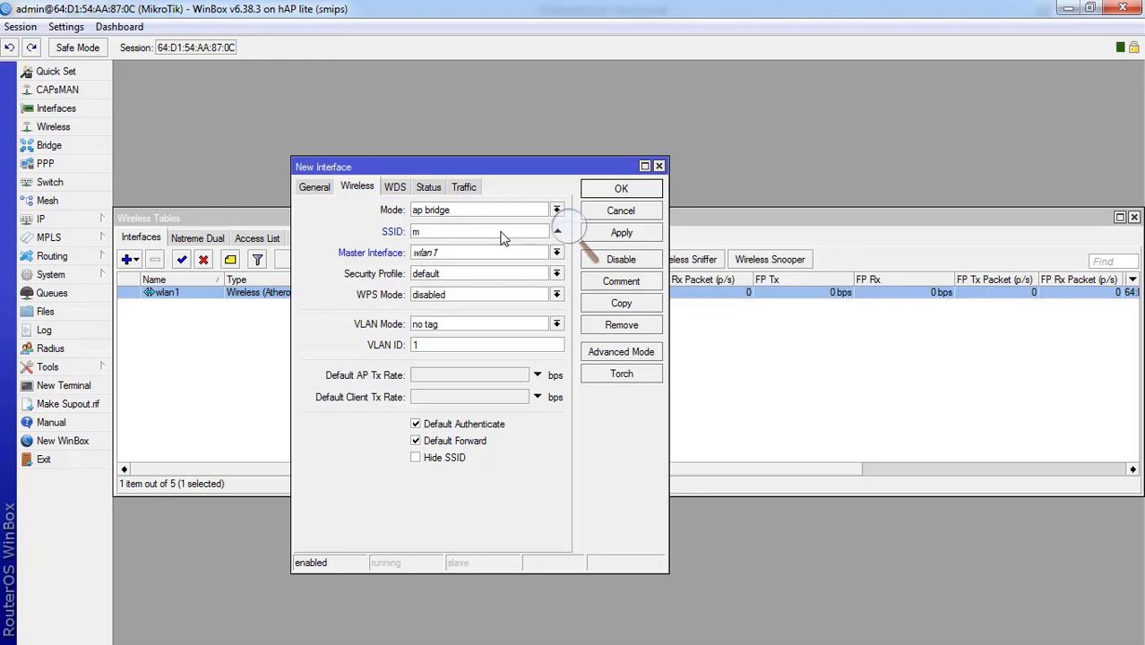
pyautogui.write('MM')
pyautogui.click(515, 253)
pyautogui.click(498, 265)
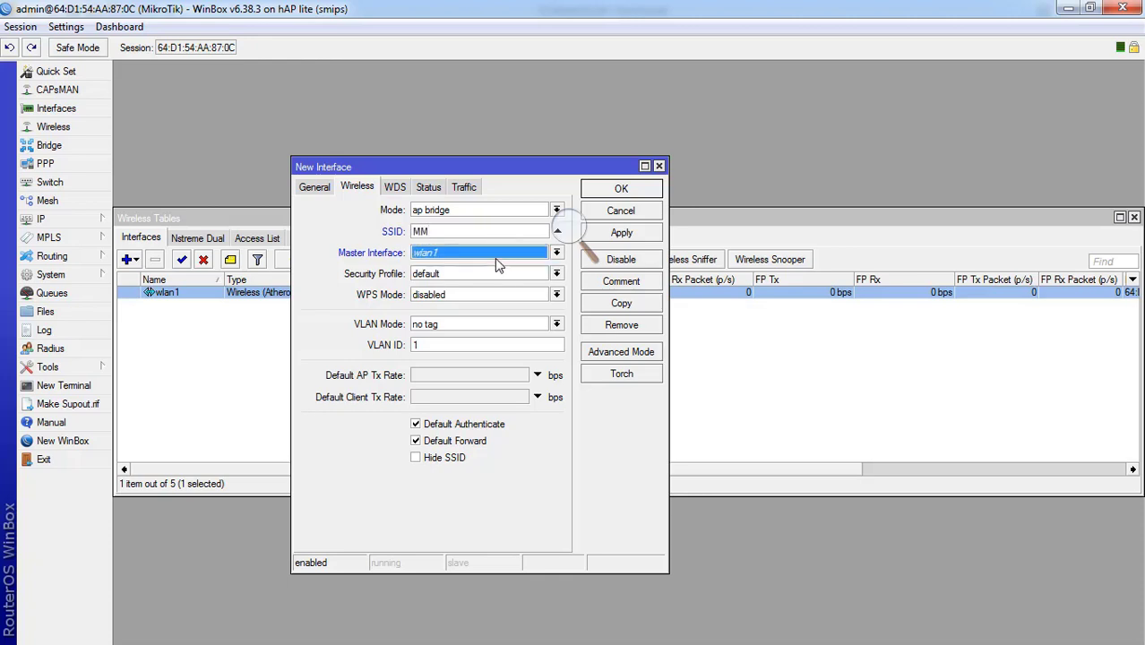
# - Keep ap bridge mode, default security profile and WPS disabled, then create and close wlan2
pyautogui.click(493, 211)
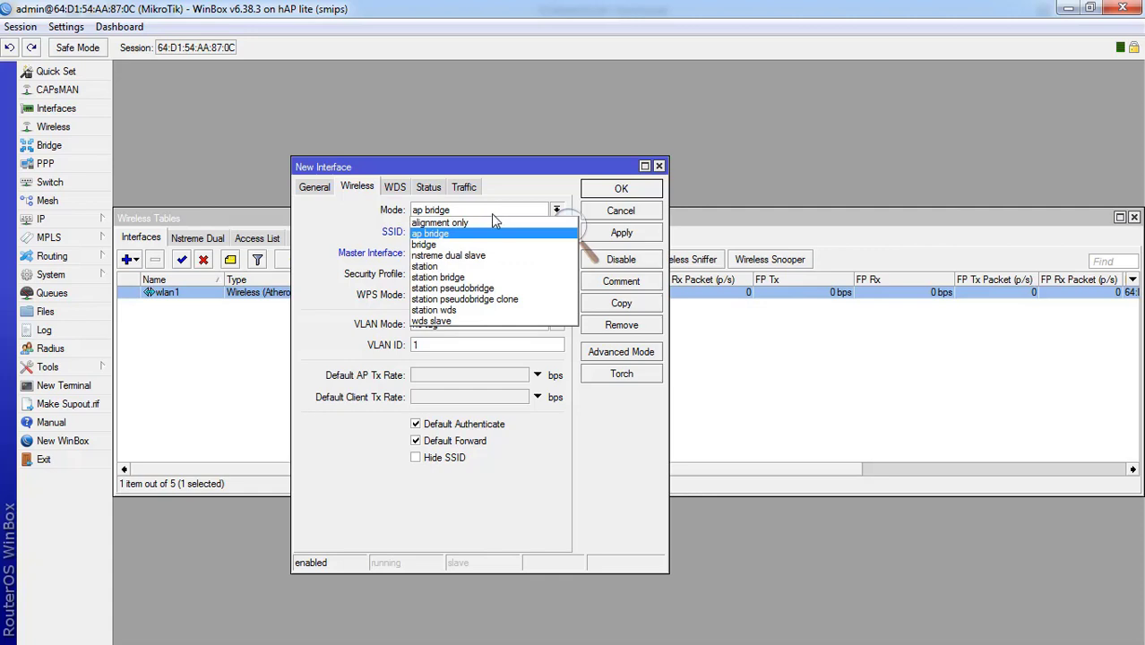
pyautogui.click(338, 218)
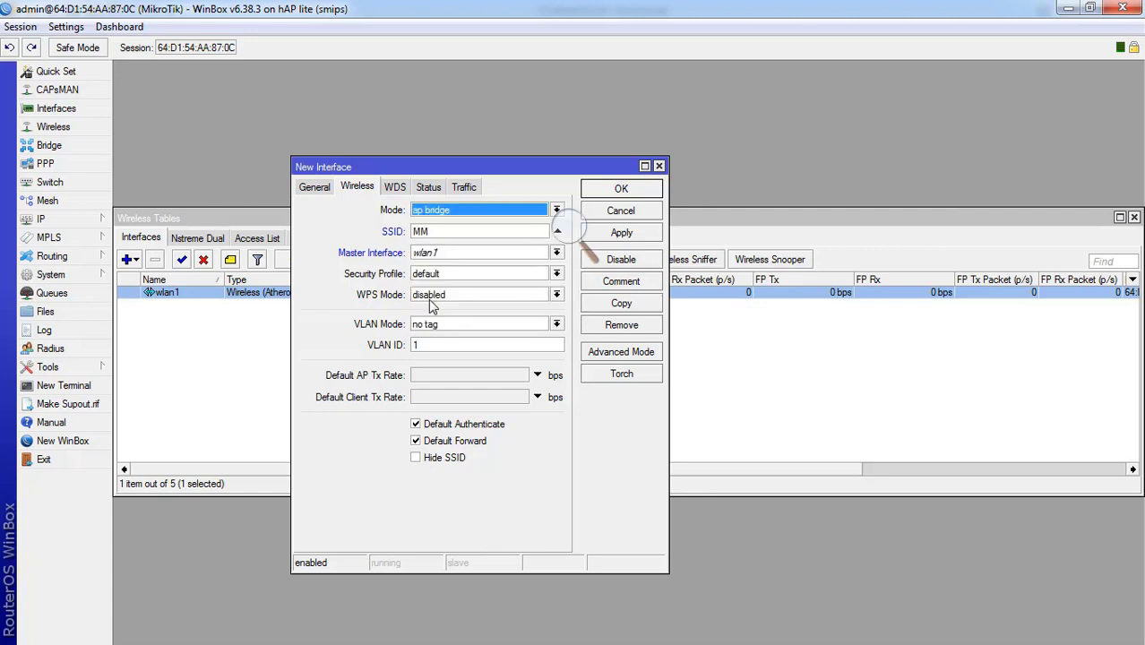
pyautogui.click(451, 275)
pyautogui.click(453, 286)
pyautogui.click(442, 295)
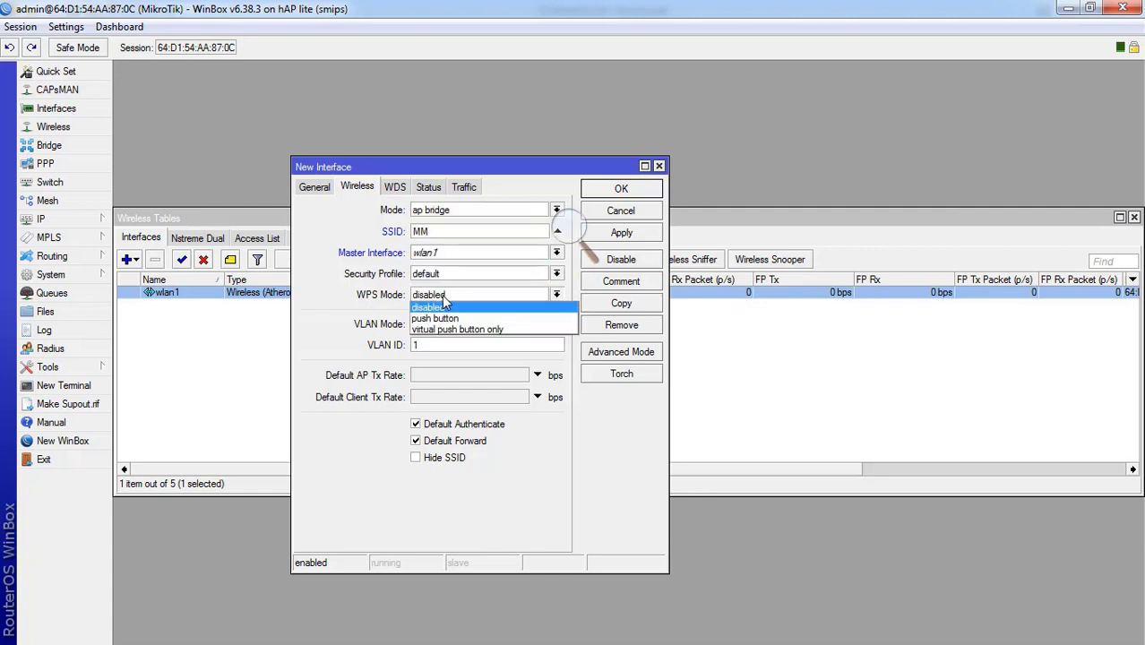
pyautogui.click(337, 299)
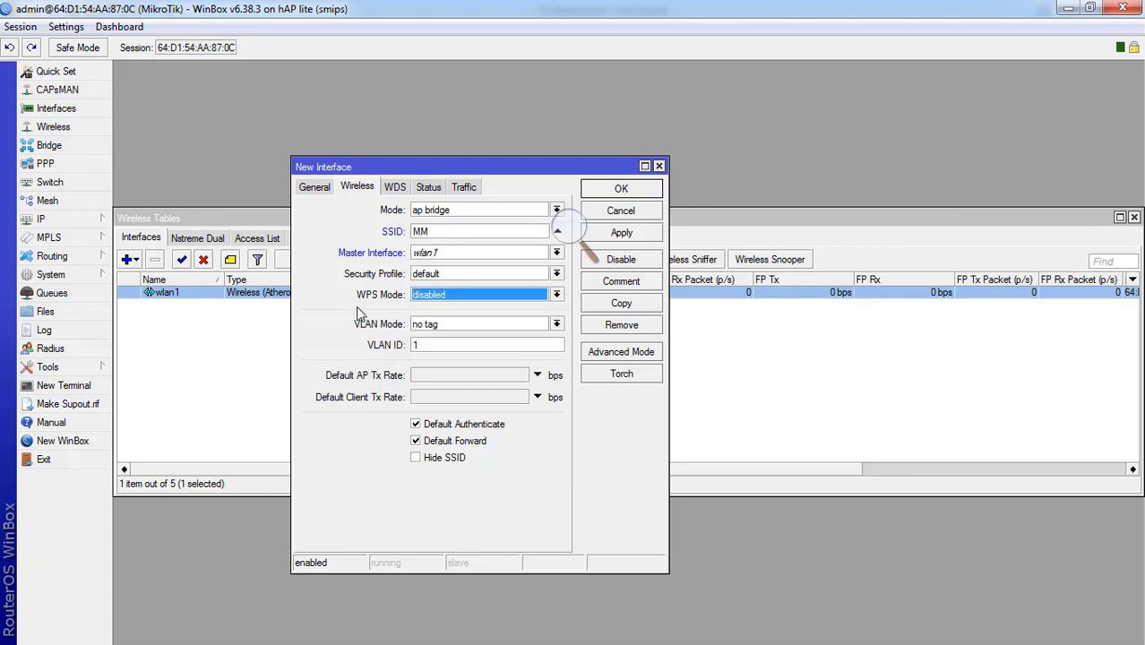
pyautogui.click(621, 235)
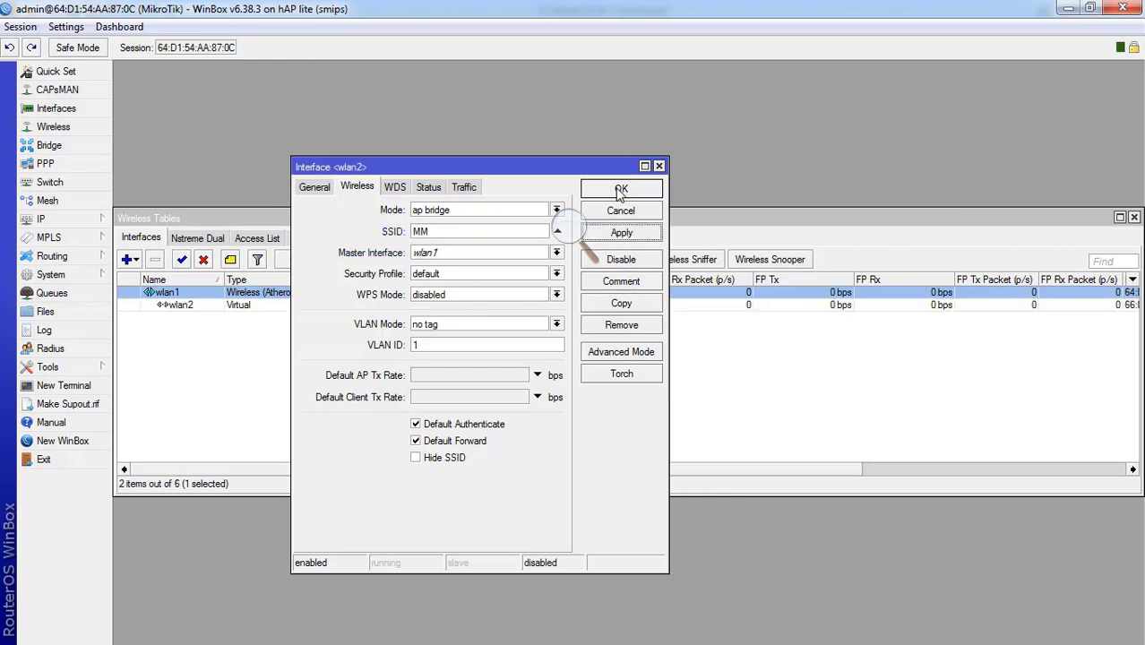
pyautogui.click(318, 186)
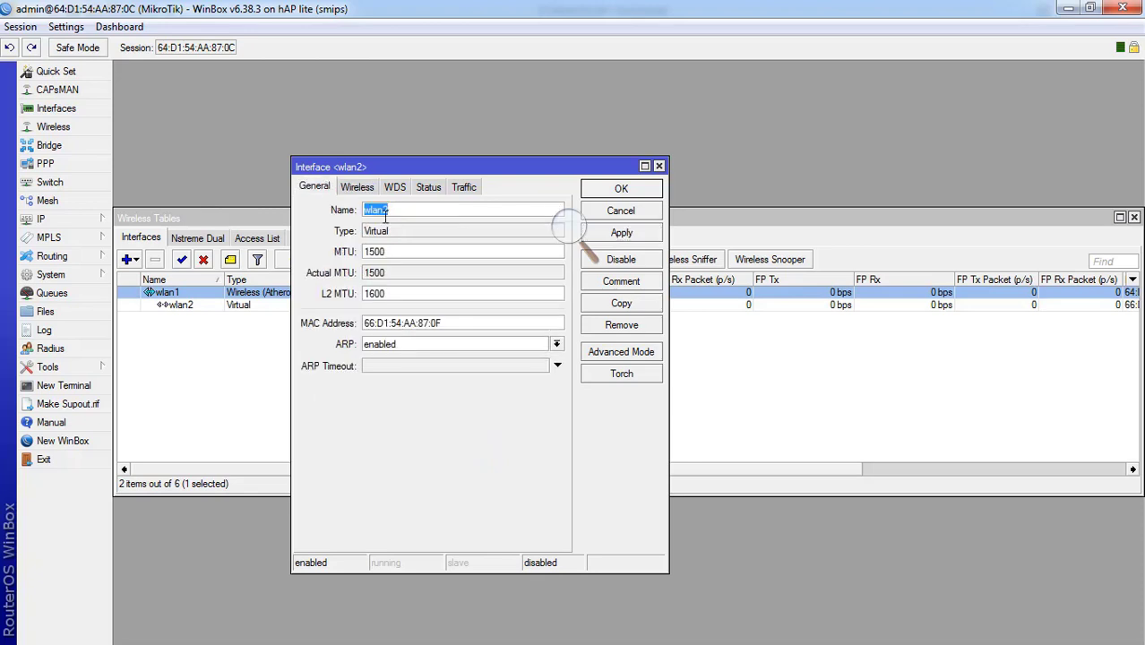
pyautogui.click(627, 194)
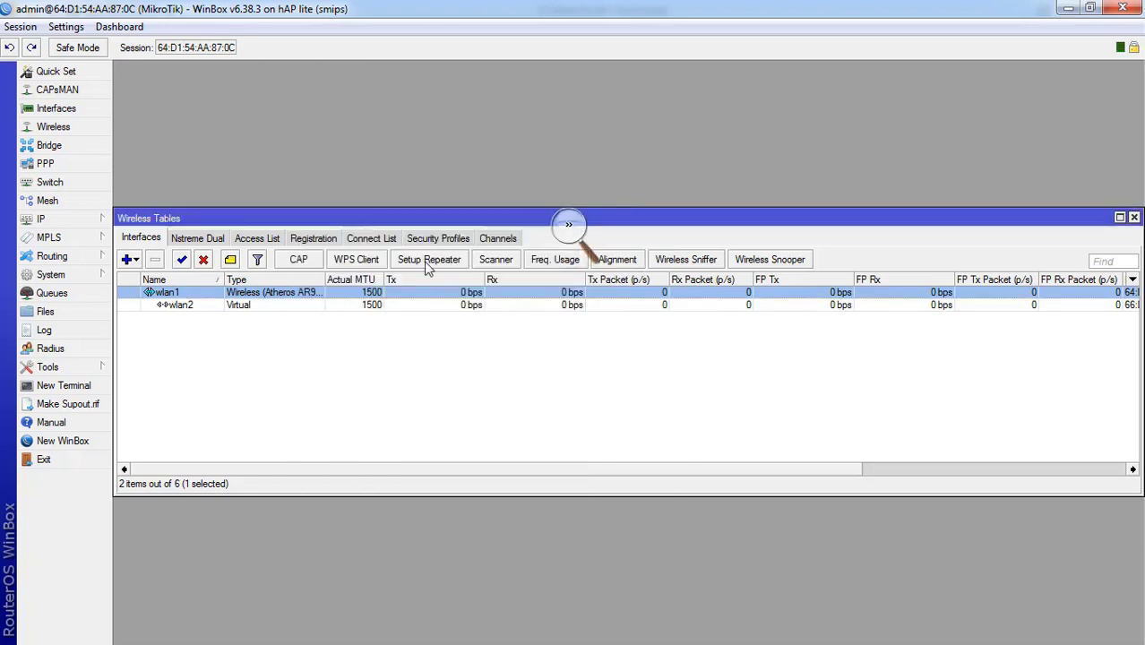
pyautogui.click(295, 356)
# - Add virtual interface wlan3 with SSID RPL on master wlan1 and close its settings
pyautogui.click(133, 261)
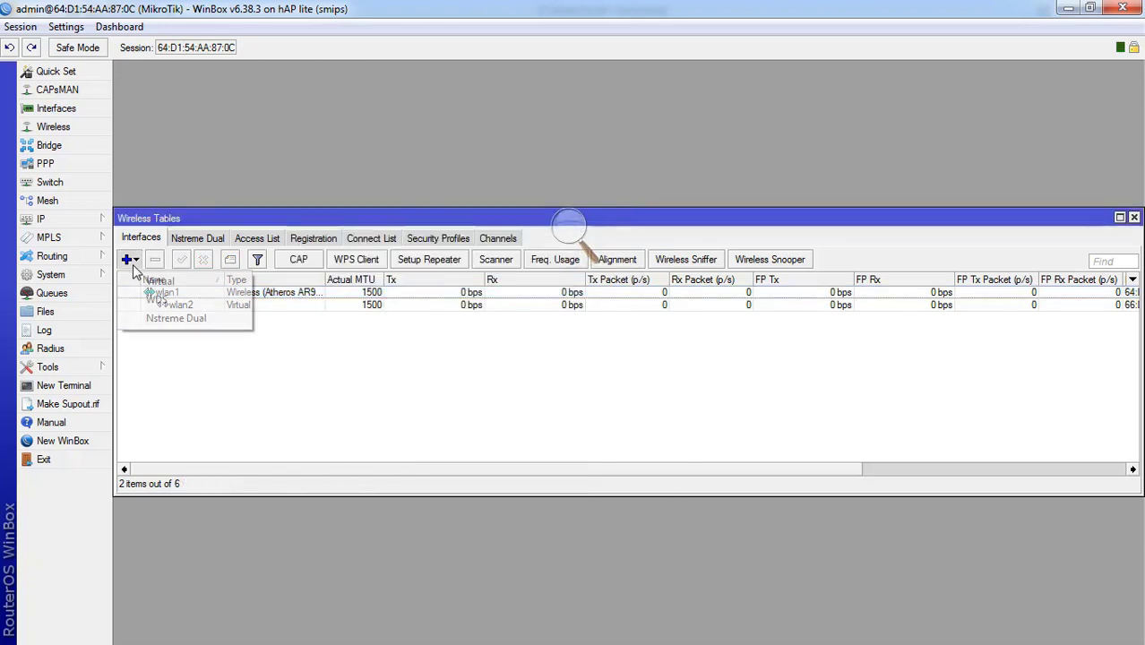
pyautogui.click(144, 283)
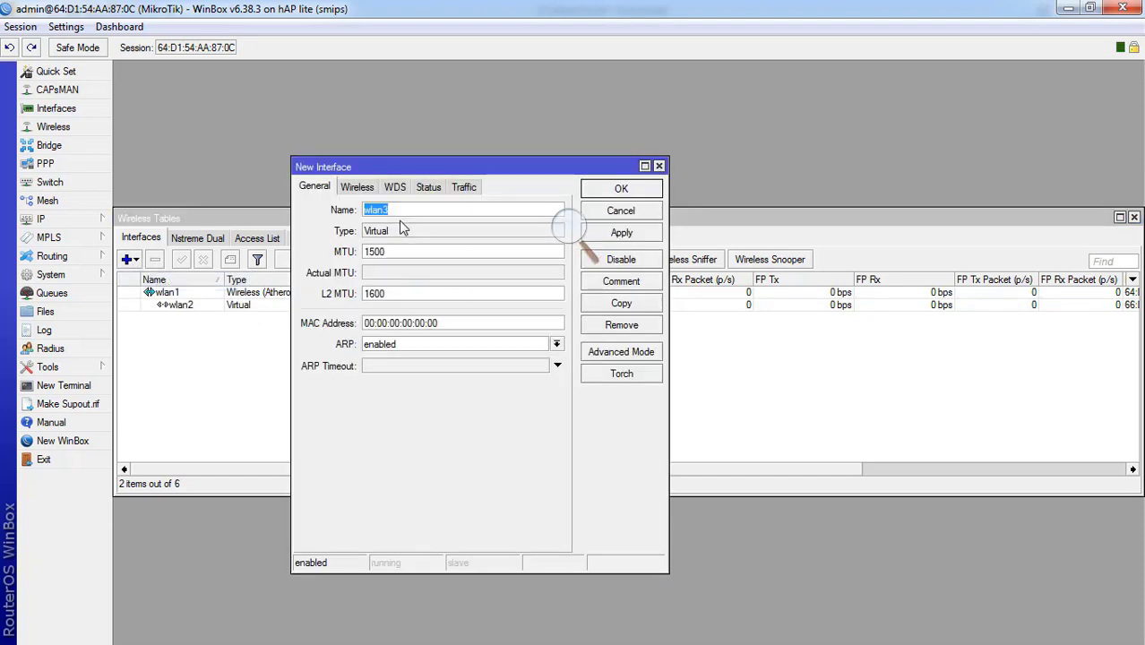
pyautogui.click(358, 187)
pyautogui.click(436, 233)
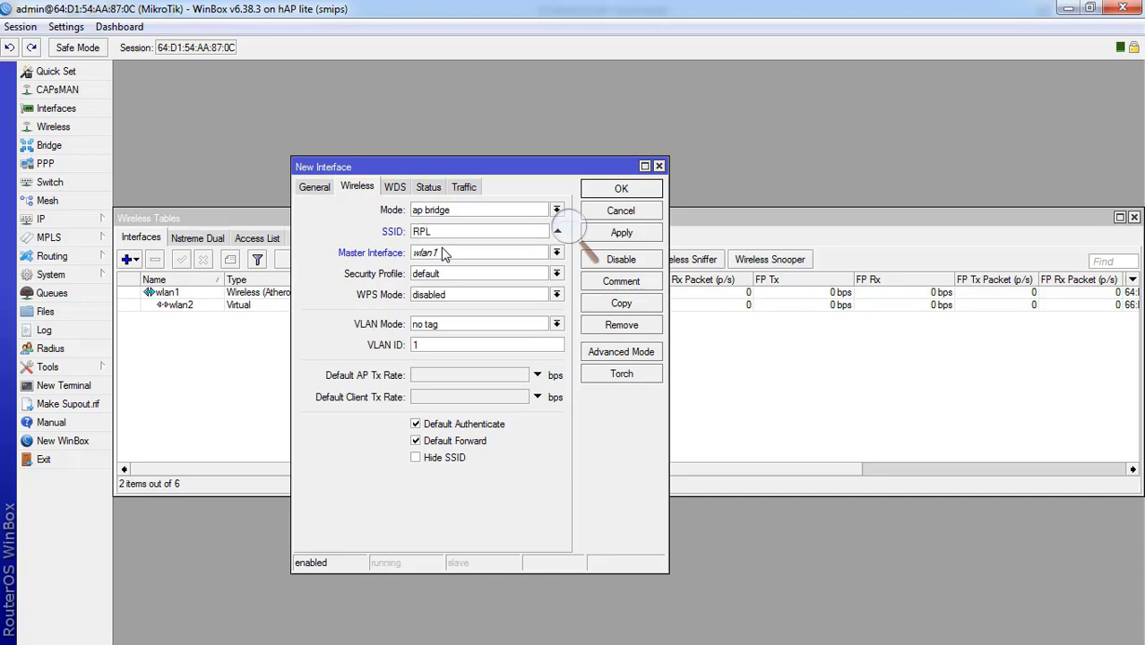
pyautogui.click(635, 235)
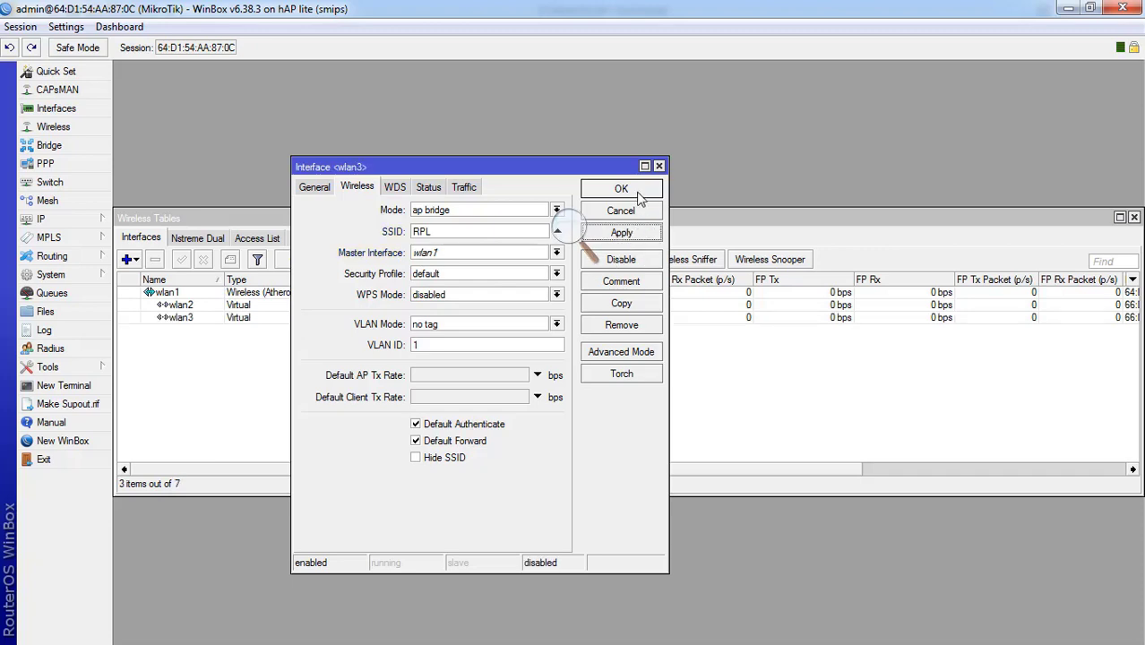
pyautogui.click(621, 189)
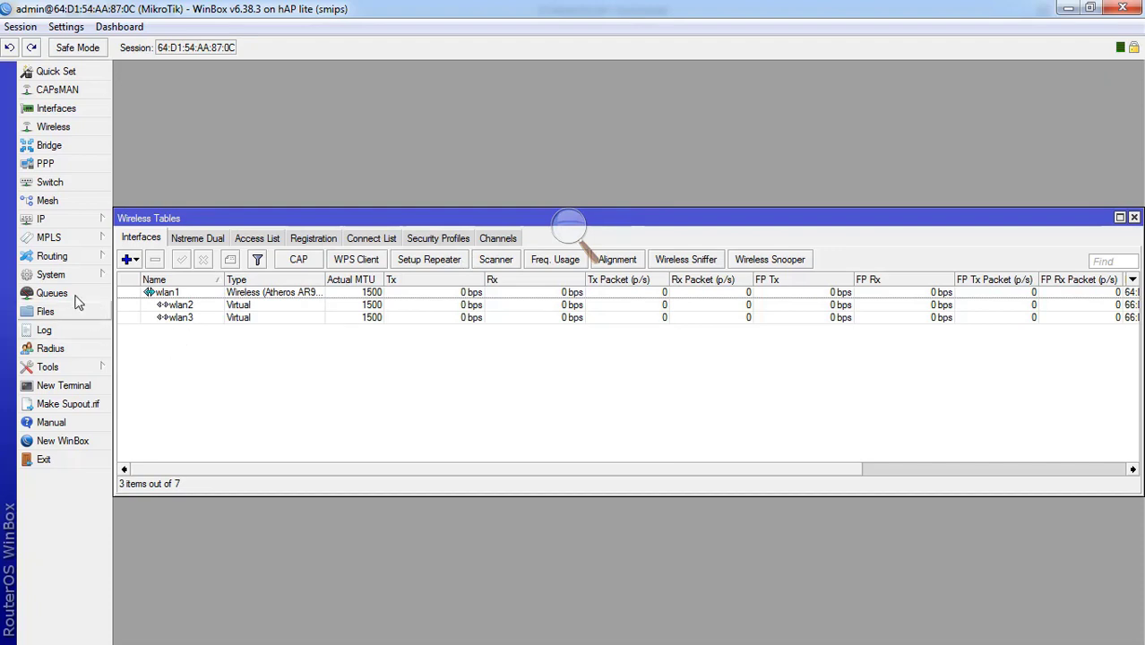
# - Start the Hotspot Setup wizard and choose wlan1 as the hotspot interface
pyautogui.click(74, 222)
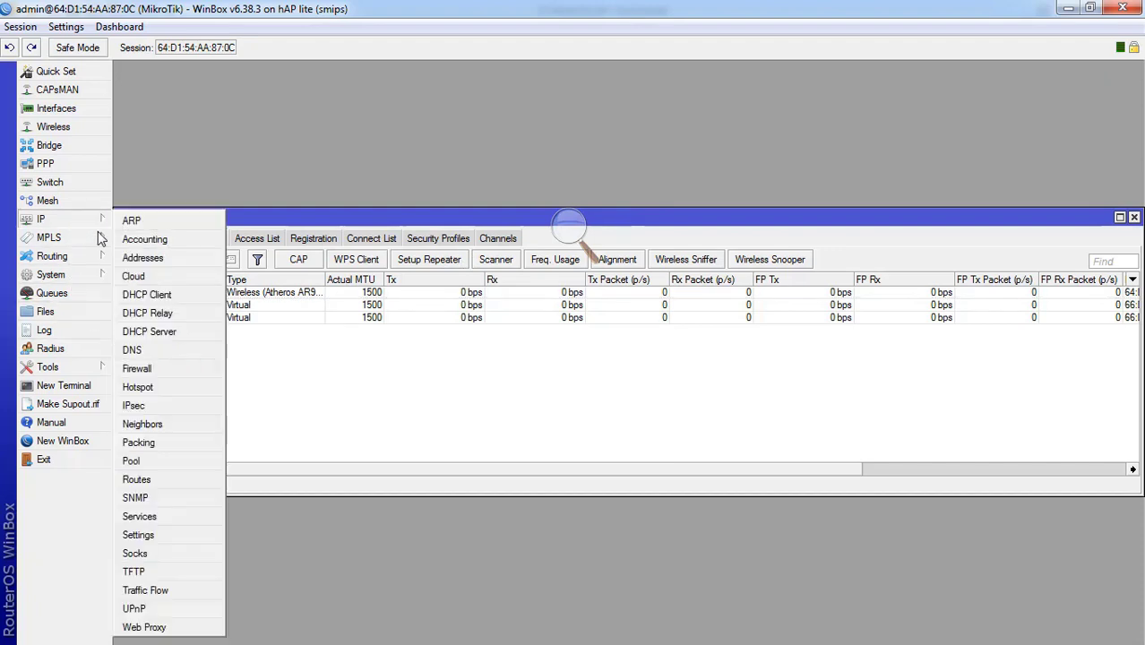
pyautogui.click(139, 387)
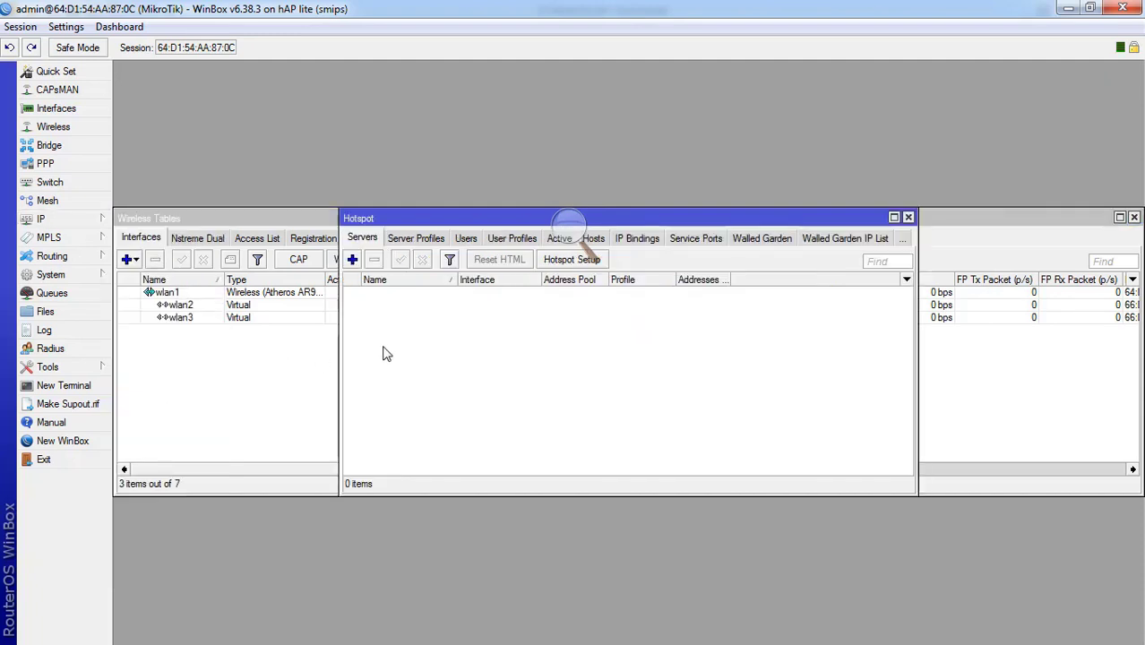
pyautogui.click(564, 260)
pyautogui.click(659, 337)
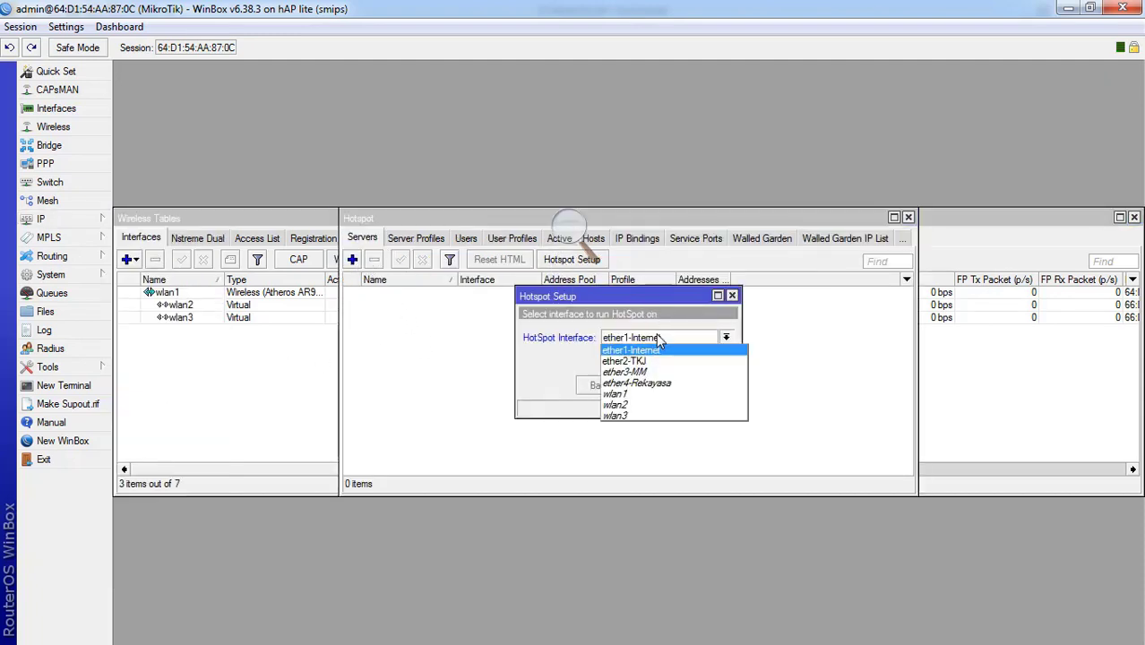
pyautogui.click(627, 394)
pyautogui.click(651, 386)
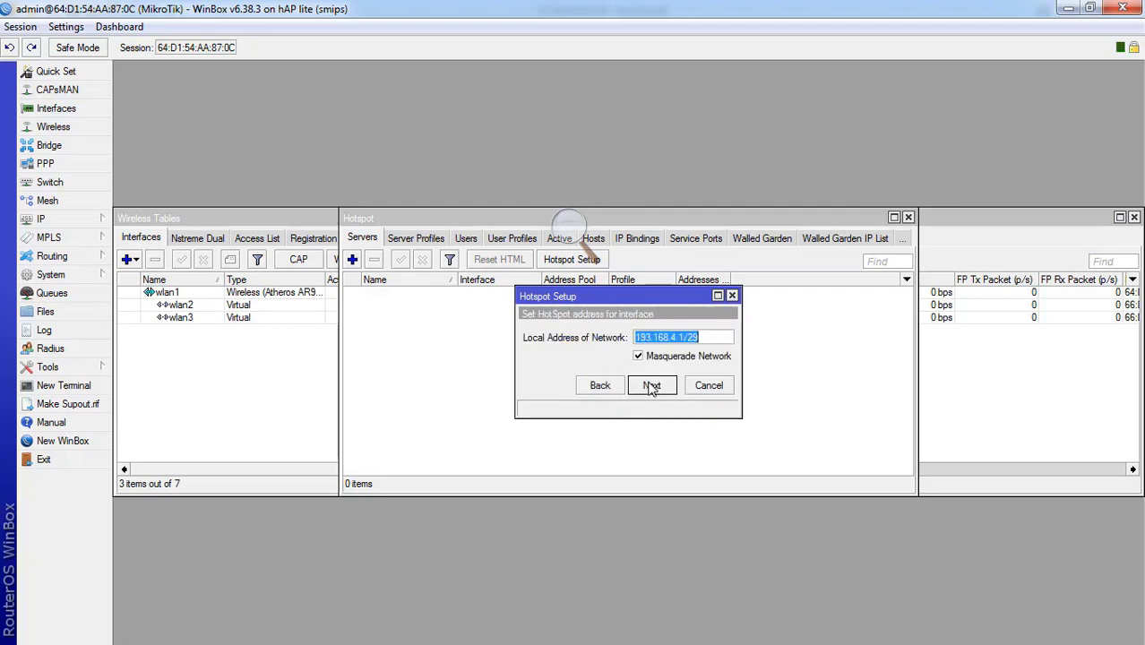
# - Accept address 193.168.4.1/29, the pool, no certificate, no SMTP, and set DNS name hotspot.tkj.com
pyautogui.click(651, 385)
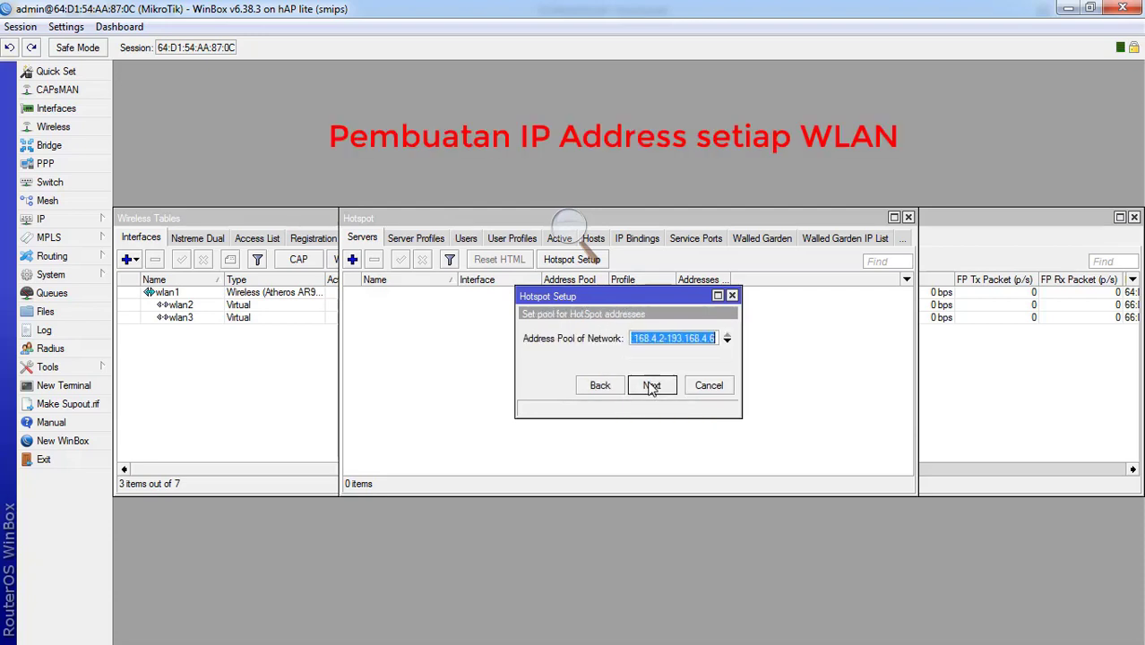
pyautogui.click(651, 387)
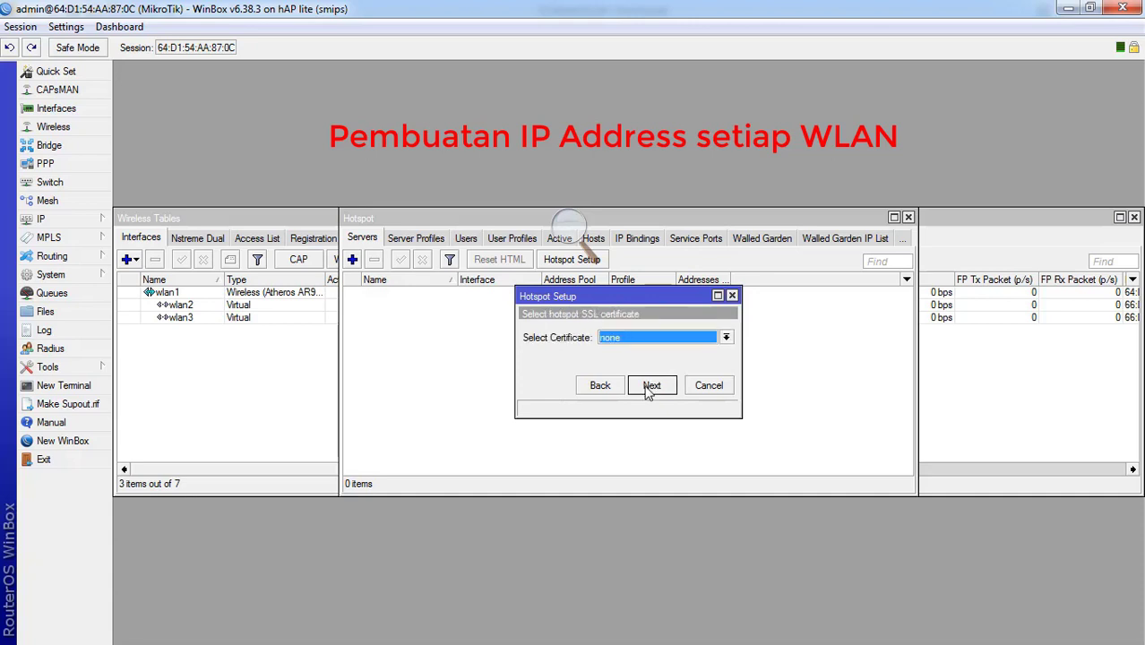
pyautogui.click(652, 386)
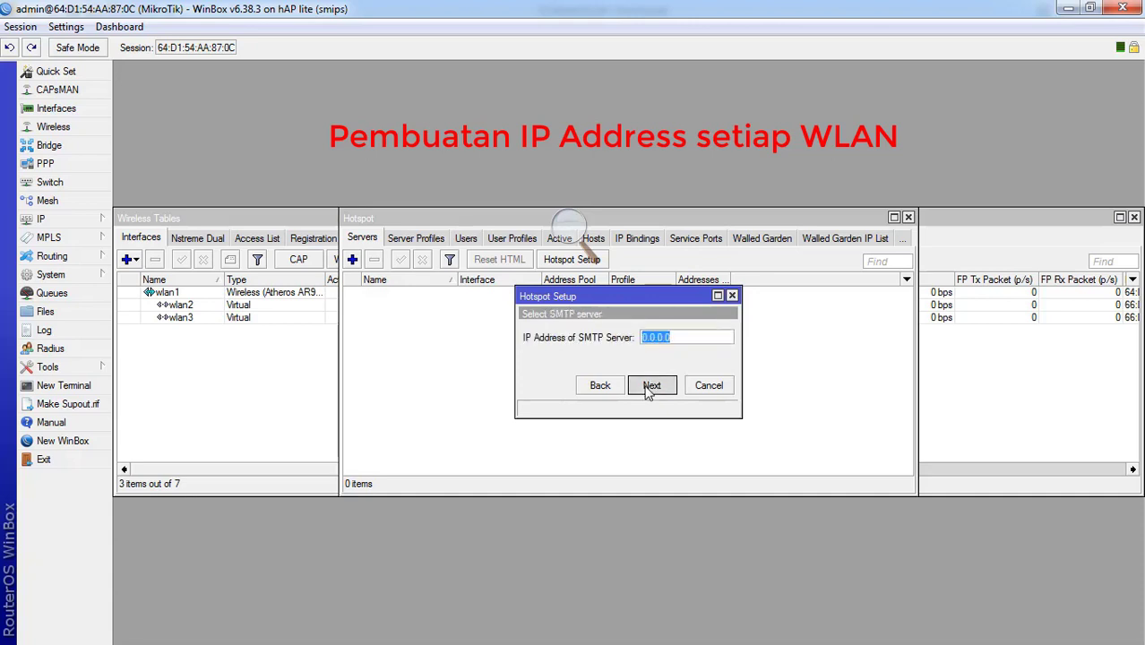
pyautogui.click(652, 387)
pyautogui.click(647, 387)
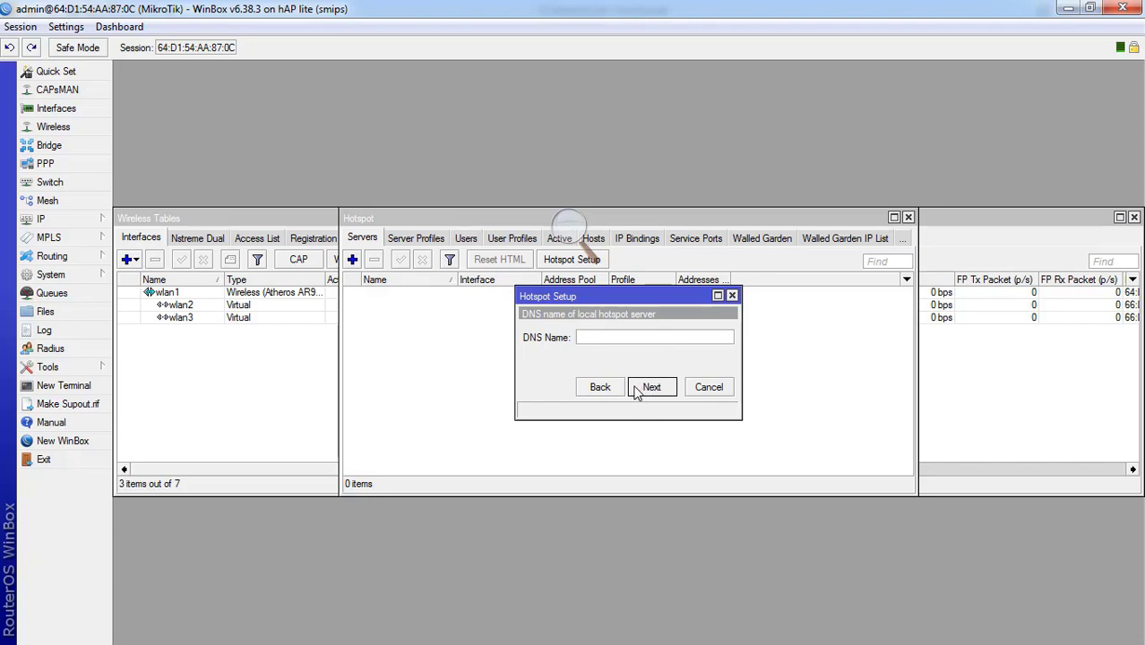
pyautogui.write('hotspot.tkj.com')
pyautogui.click(663, 395)
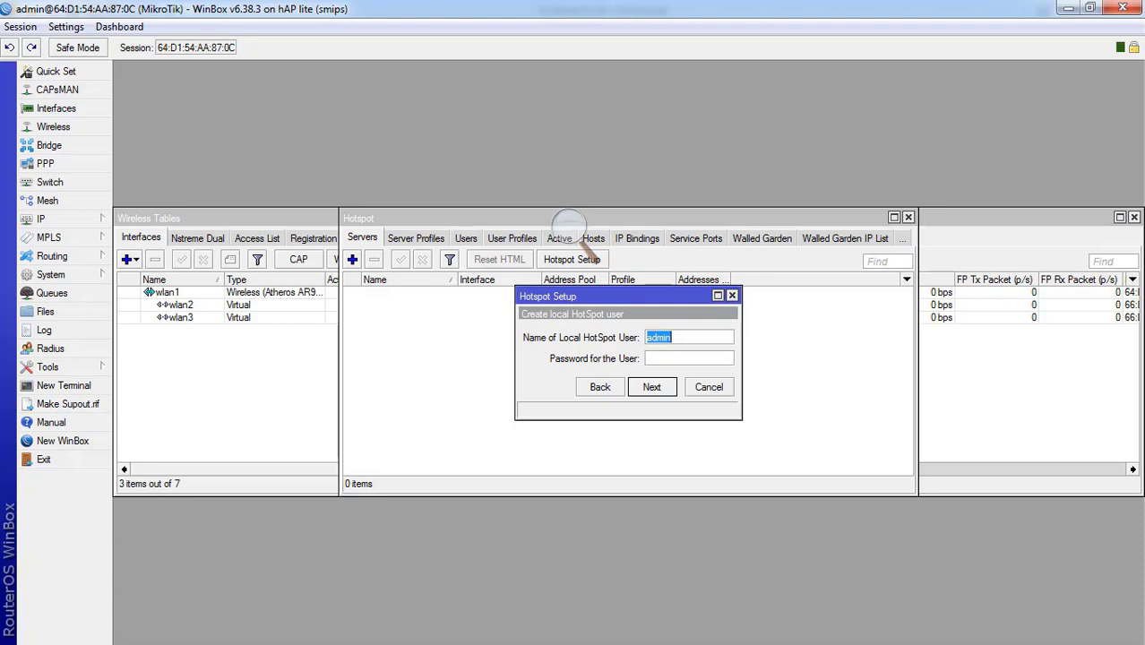
pyautogui.hotkey('alt', 'Tab')
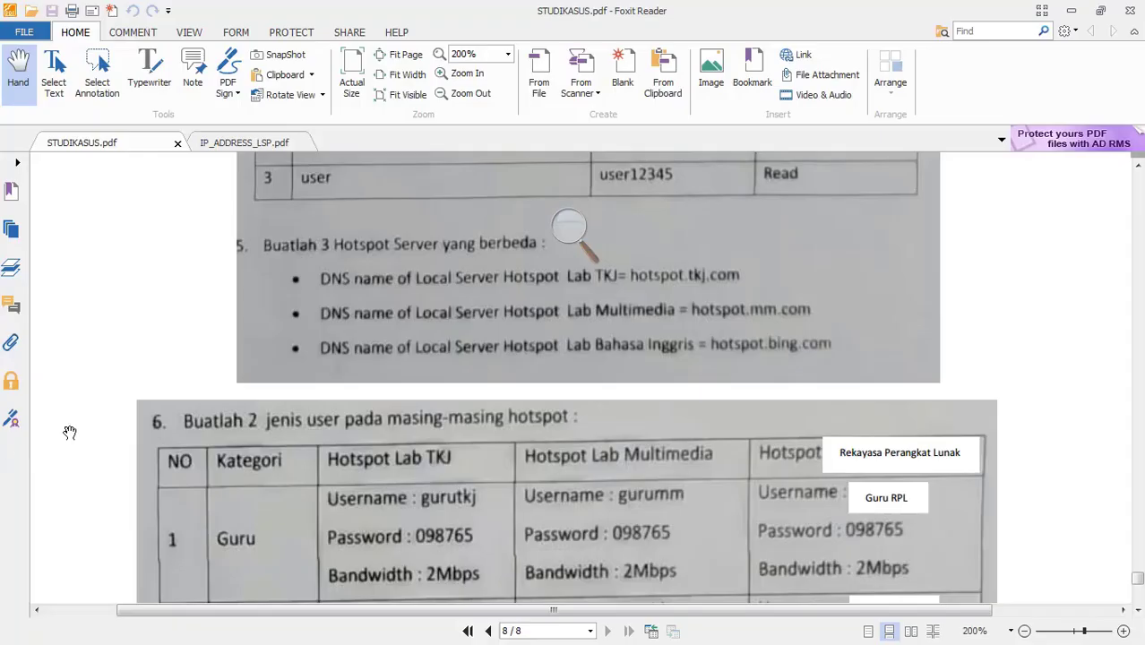
pyautogui.scroll(-2, 309, 459)
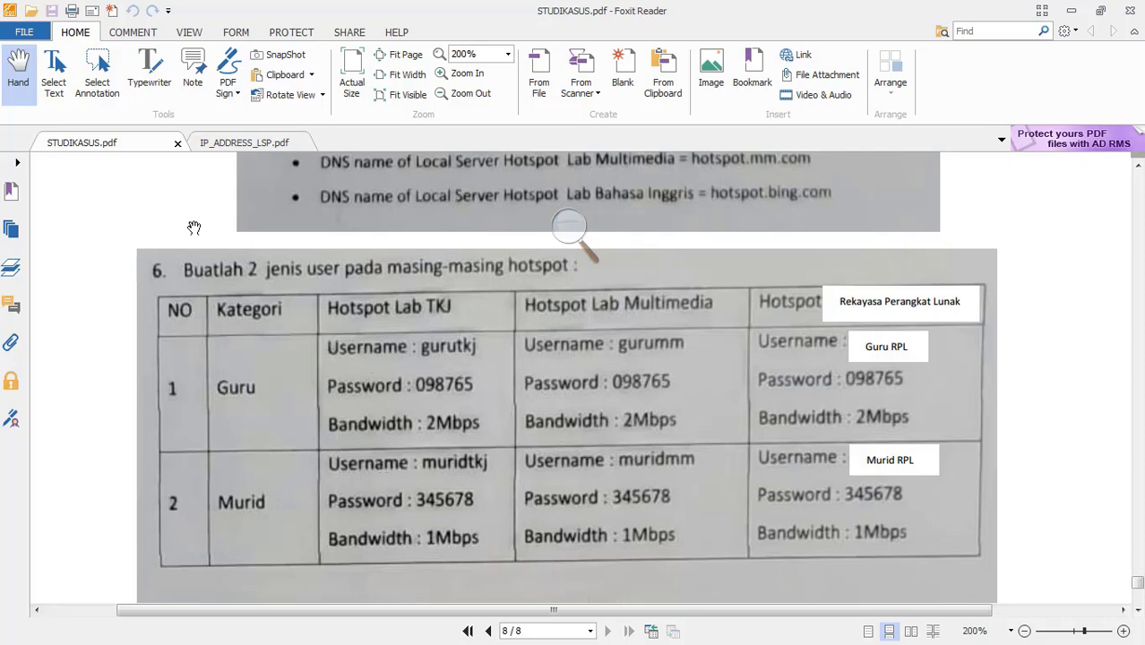
pyautogui.scroll(-5, 349, 386)
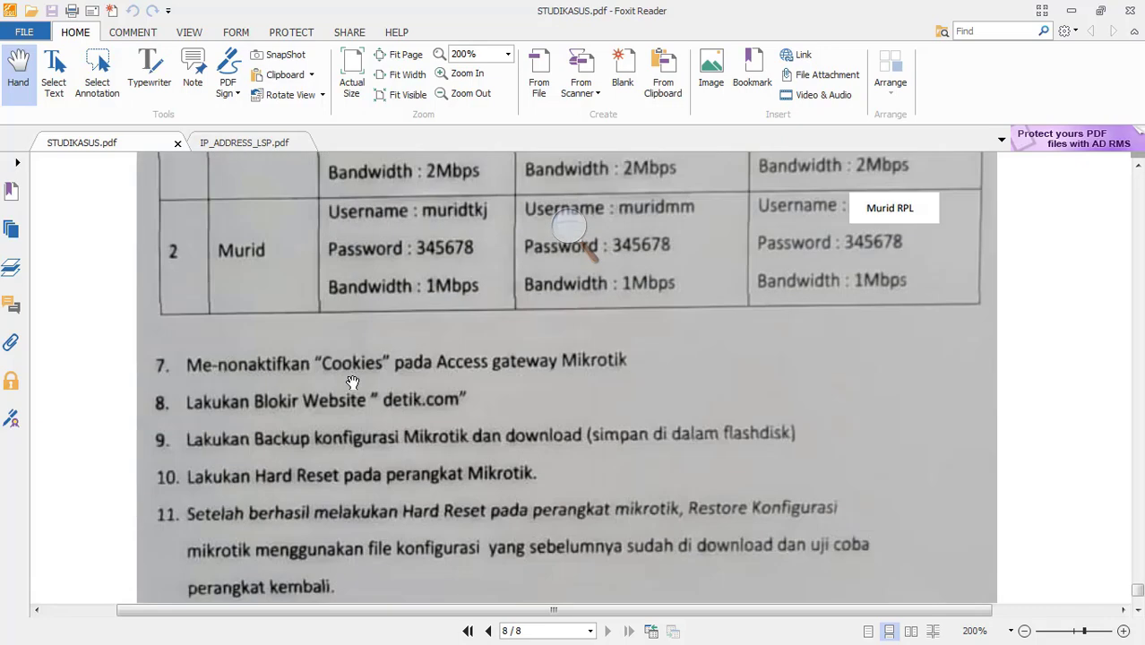
pyautogui.scroll(4, 352, 383)
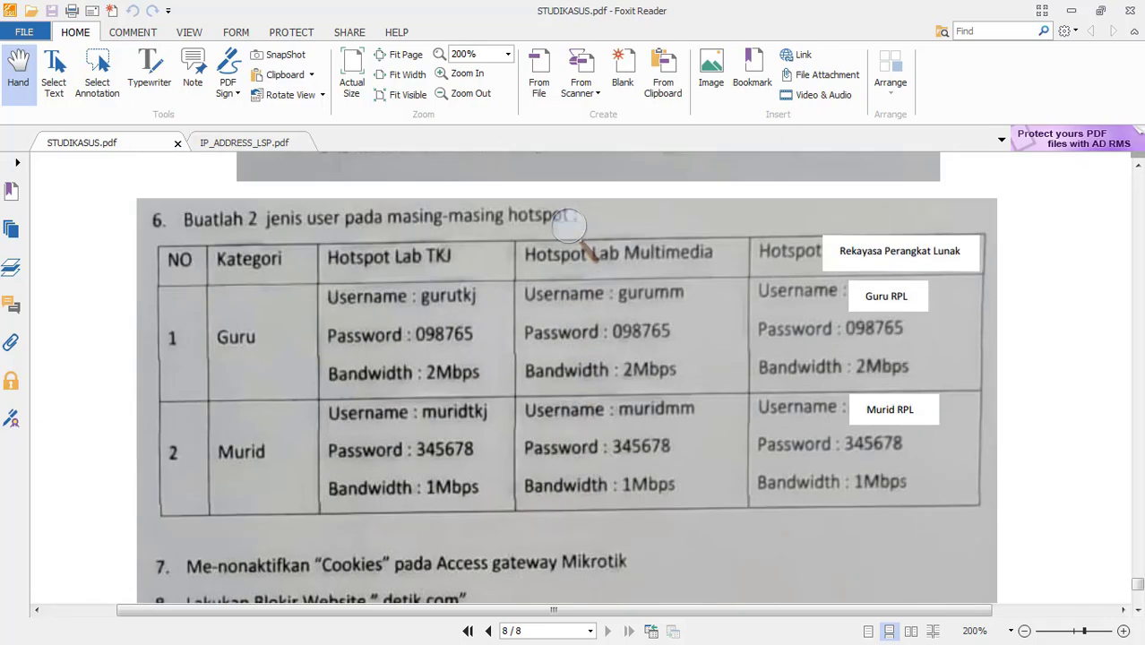
pyautogui.hotkey('alt', 'Tab')
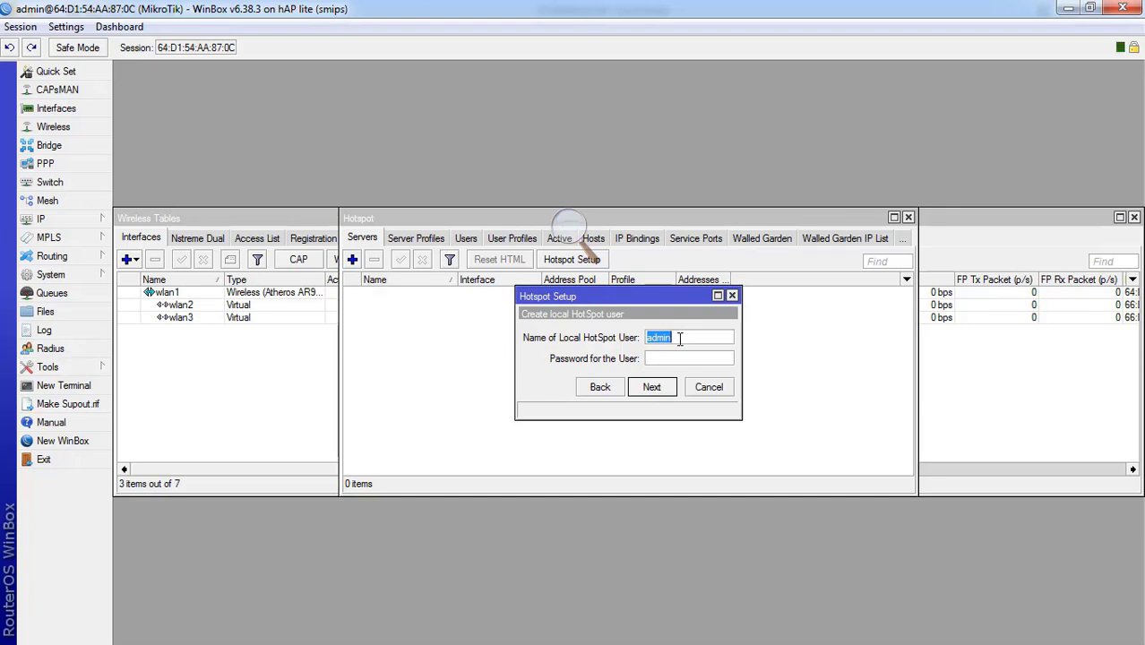
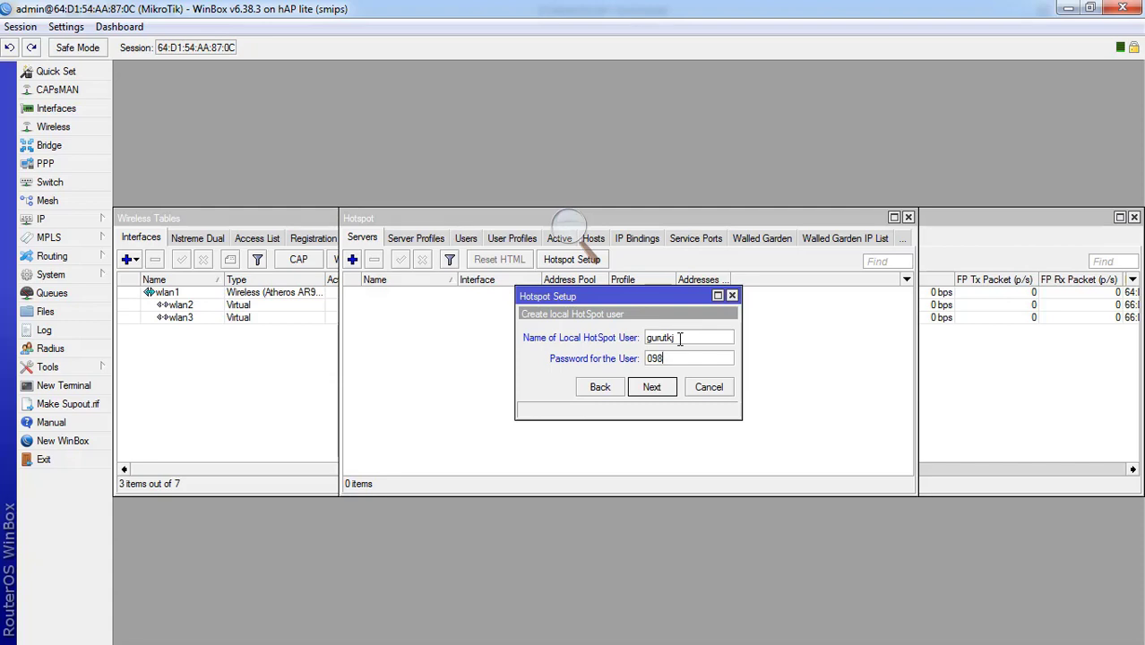
# - Enter the local hotspot user's name and password and finish creating hotspot1 on wlan1
pyautogui.click(652, 387)
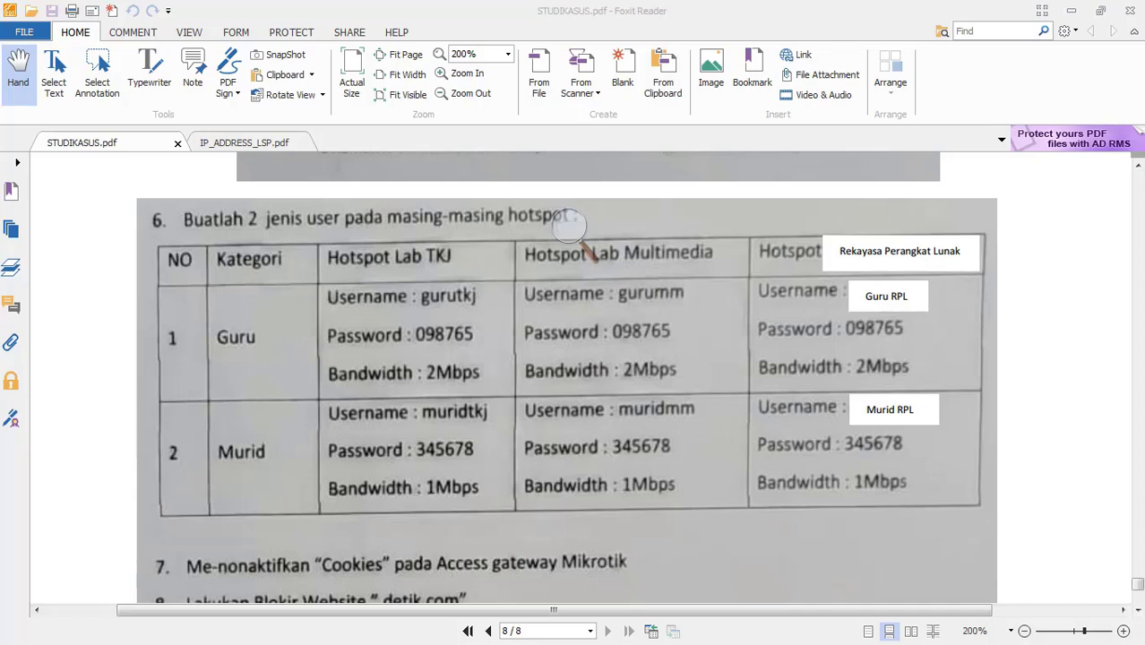
pyautogui.hotkey('alt', 'Tab')
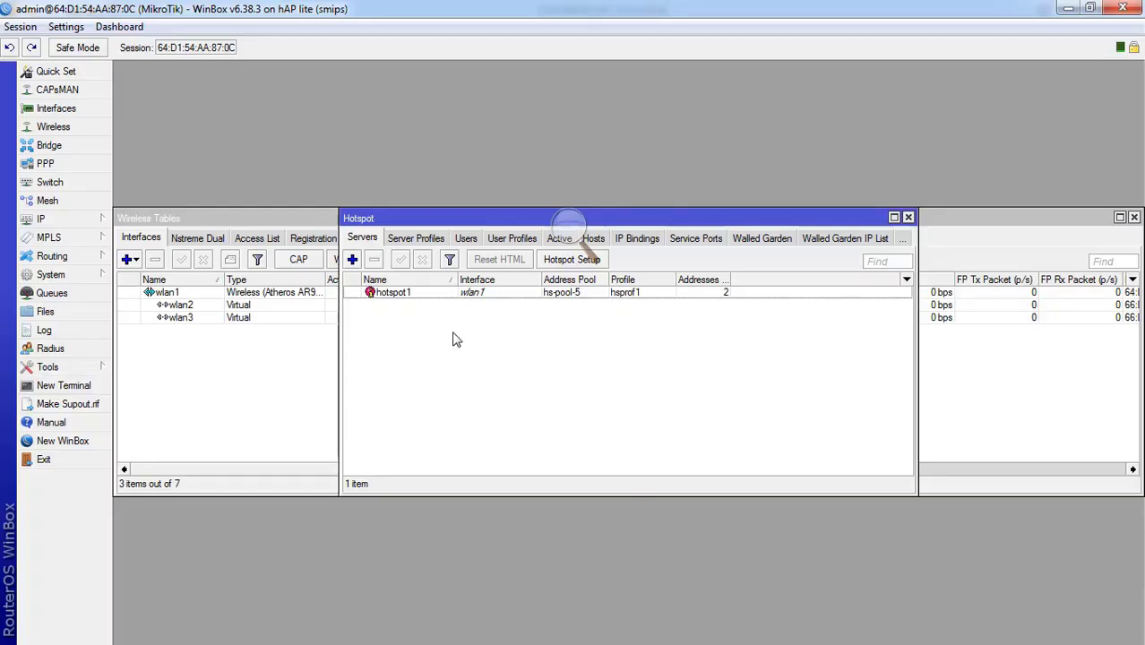
# - Start a new hotspot user profile named muridtkj, leaving the address pool as none
pyautogui.click(462, 240)
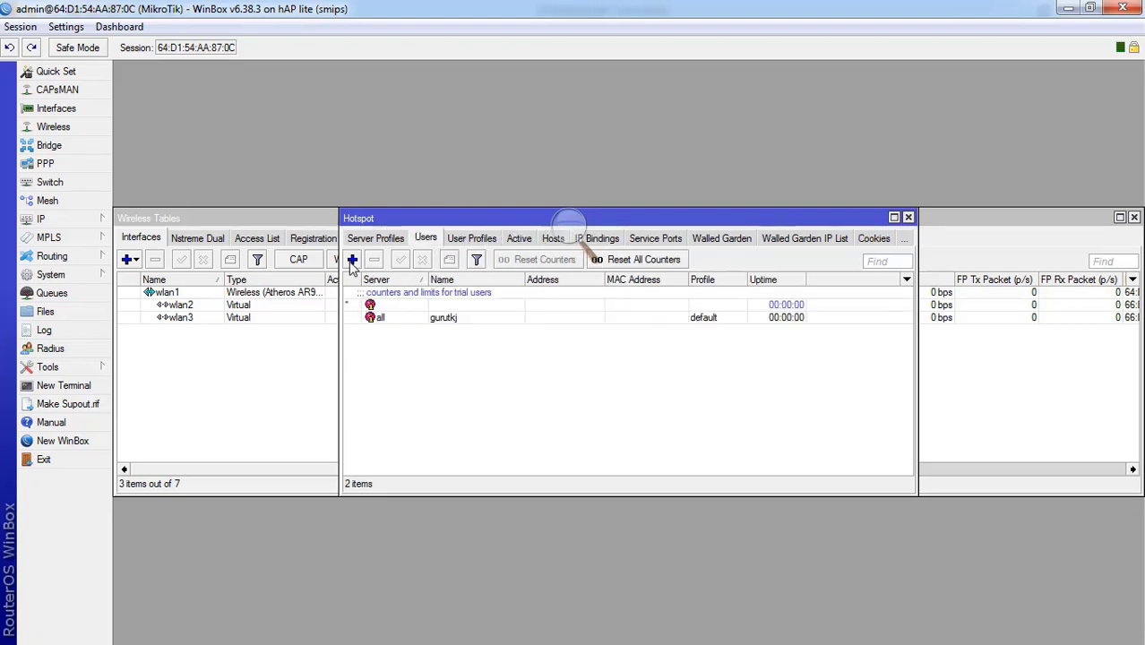
pyautogui.click(457, 242)
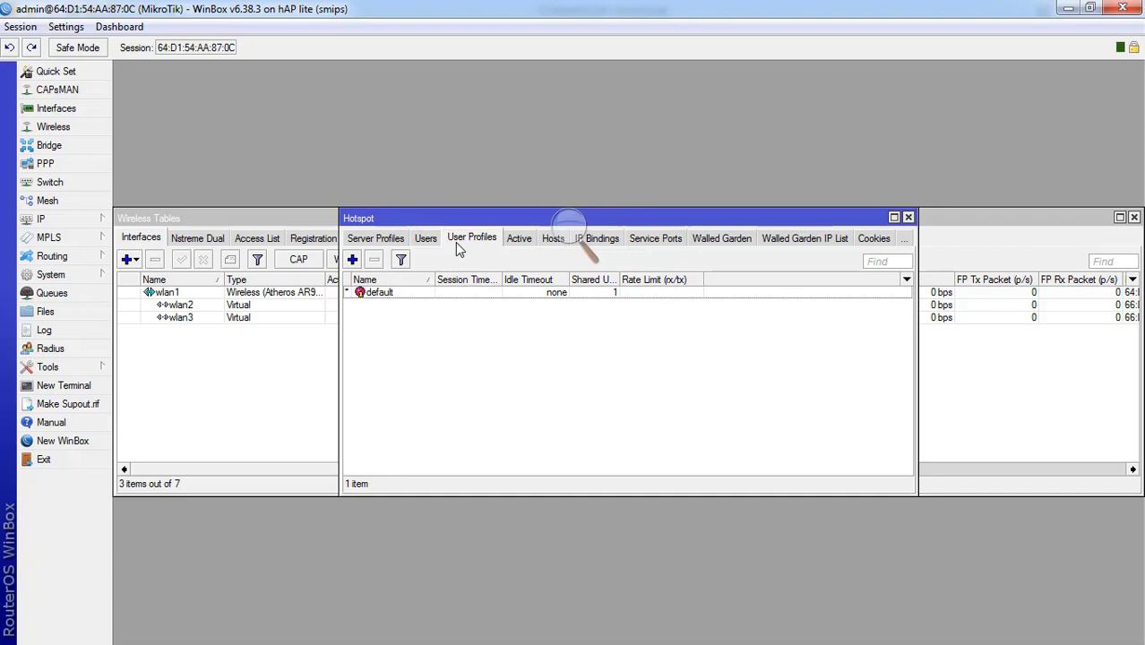
pyautogui.click(353, 260)
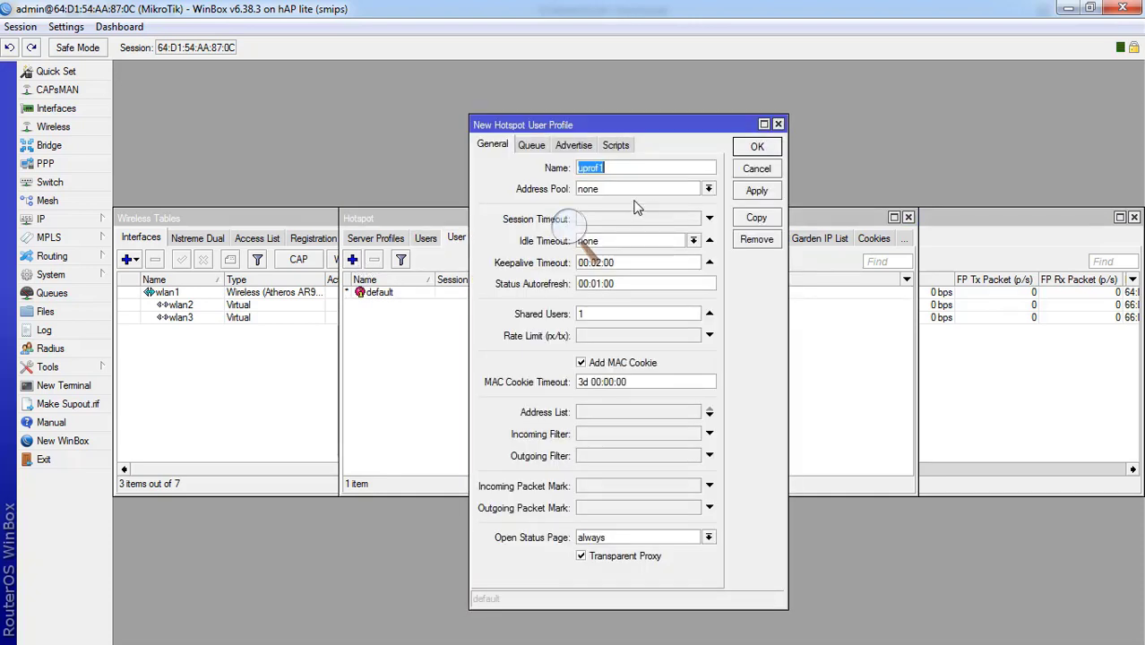
pyautogui.write('muridtkj')
pyautogui.click(626, 193)
pyautogui.click(629, 197)
pyautogui.click(673, 242)
# - After glancing at the Queue and Advertise settings, try a rate limit around 1M/1M
pyautogui.click(535, 147)
pyautogui.click(570, 147)
pyautogui.click(499, 148)
pyautogui.click(615, 337)
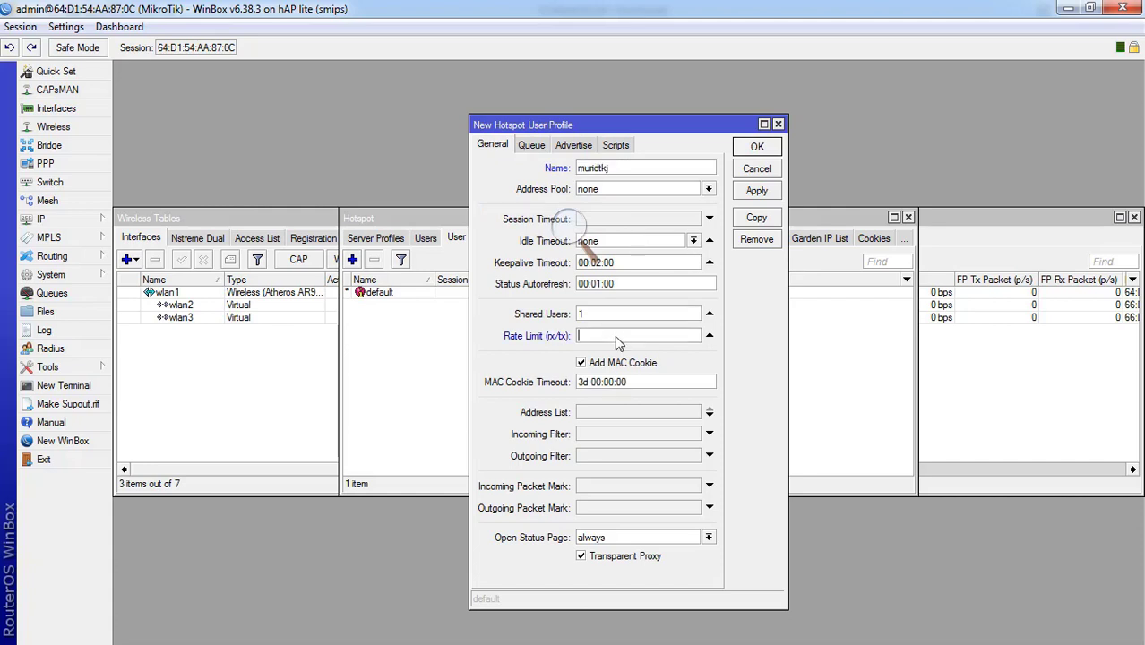
pyautogui.write('1')
pyautogui.write('MB')
pyautogui.press('BackSpace')
pyautogui.write('B')
pyautogui.press('BackSpace')
pyautogui.press('BackSpace')
pyautogui.write('/1M')
pyautogui.press('BackSpace')
pyautogui.press('BackSpace')
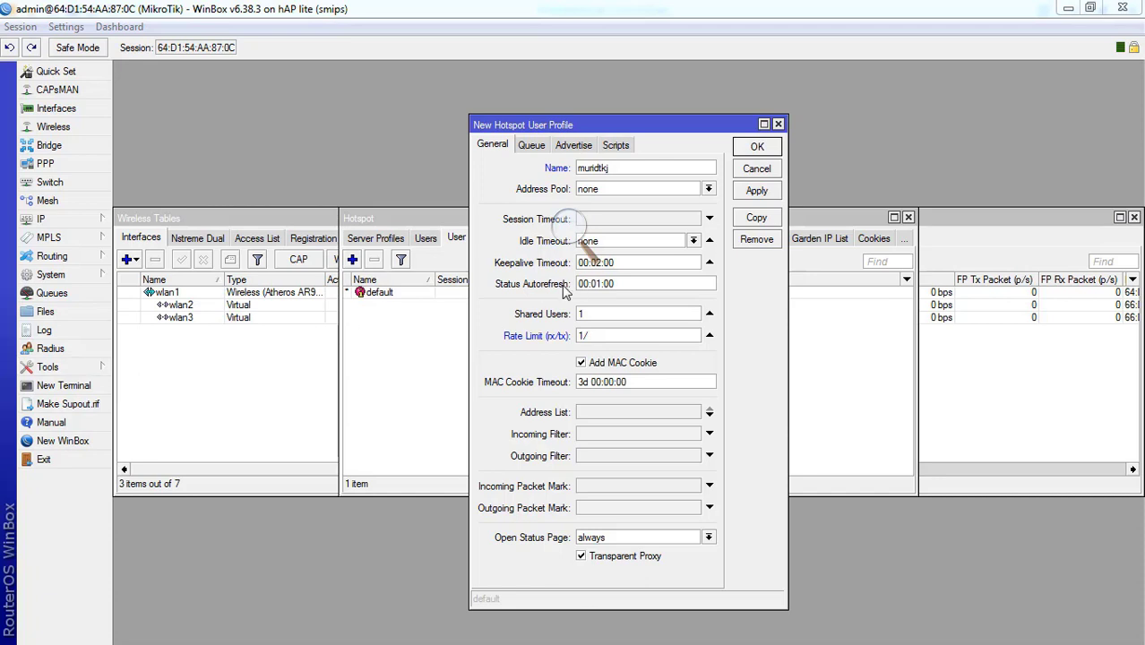
# - Clear the rate limit and shared users fields and discard the unsaved profile
pyautogui.click(604, 314)
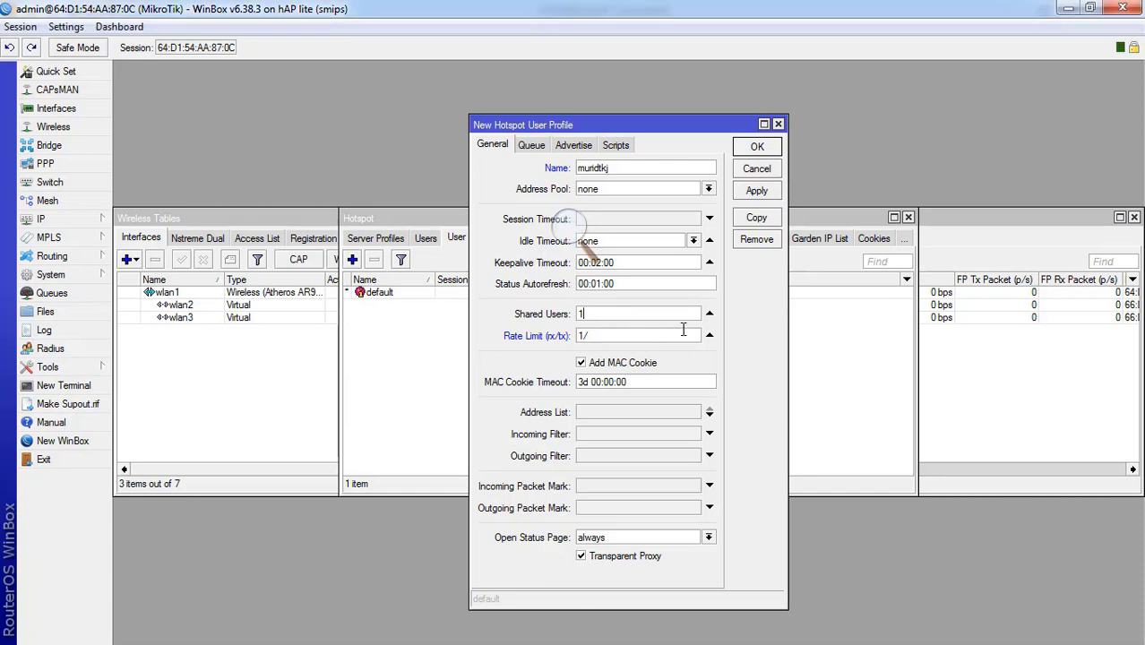
pyautogui.click(709, 335)
pyautogui.click(708, 315)
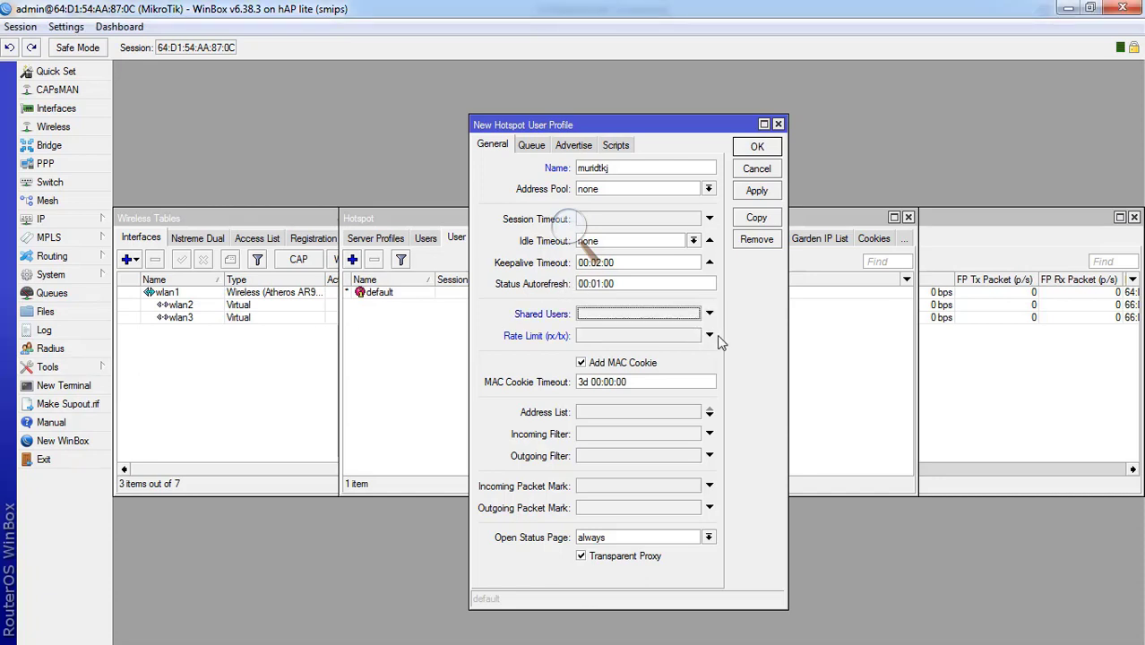
pyautogui.click(763, 170)
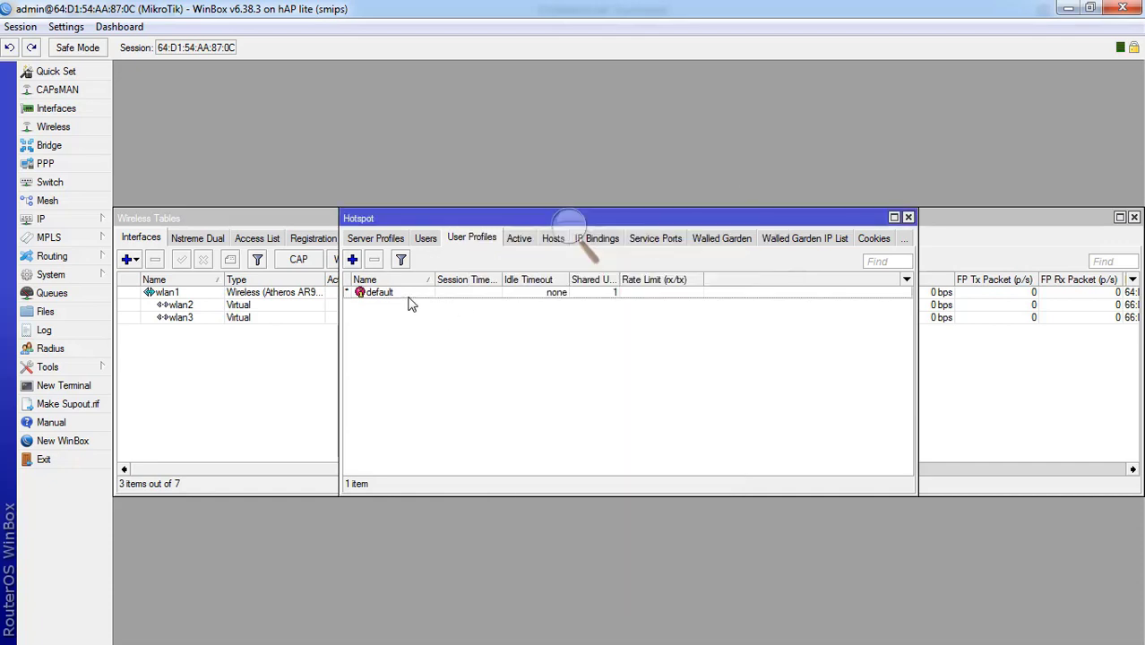
# - Give the default user profile a 2M/2M rate limit and save it
pyautogui.click(428, 239)
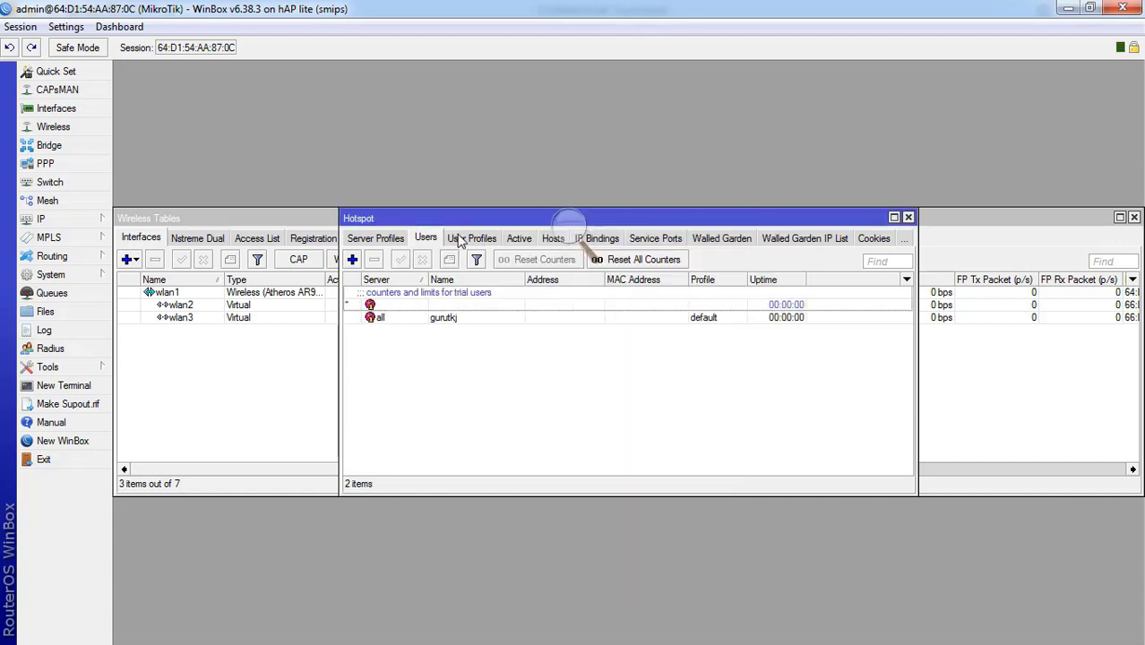
pyautogui.click(466, 238)
pyautogui.doubleClick(466, 294)
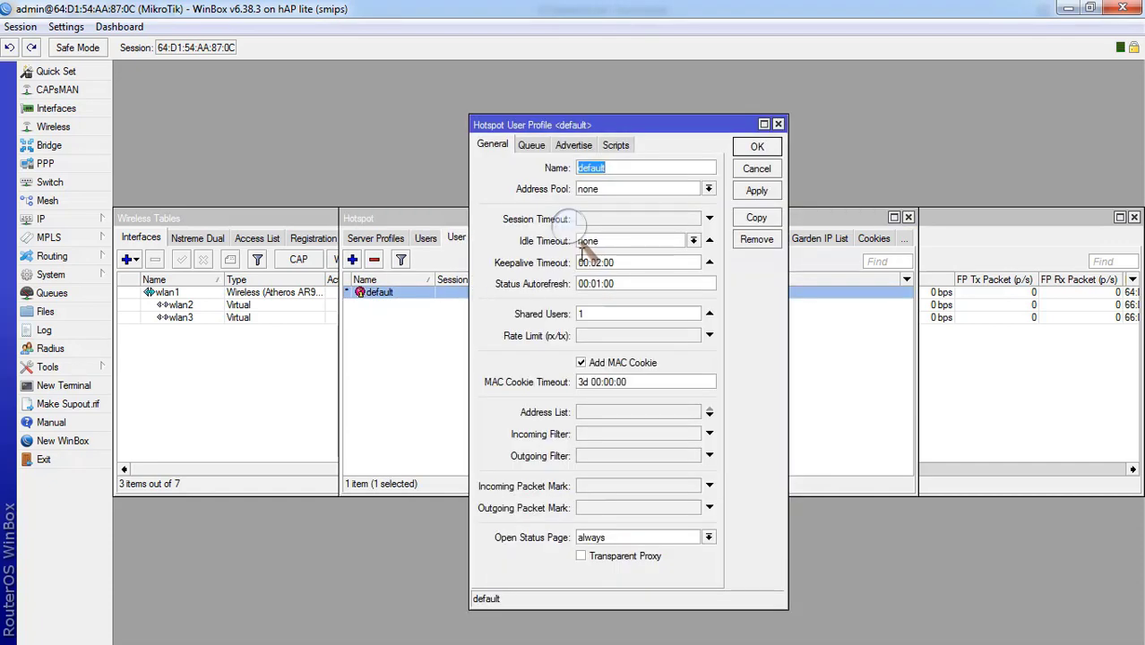
pyautogui.click(627, 337)
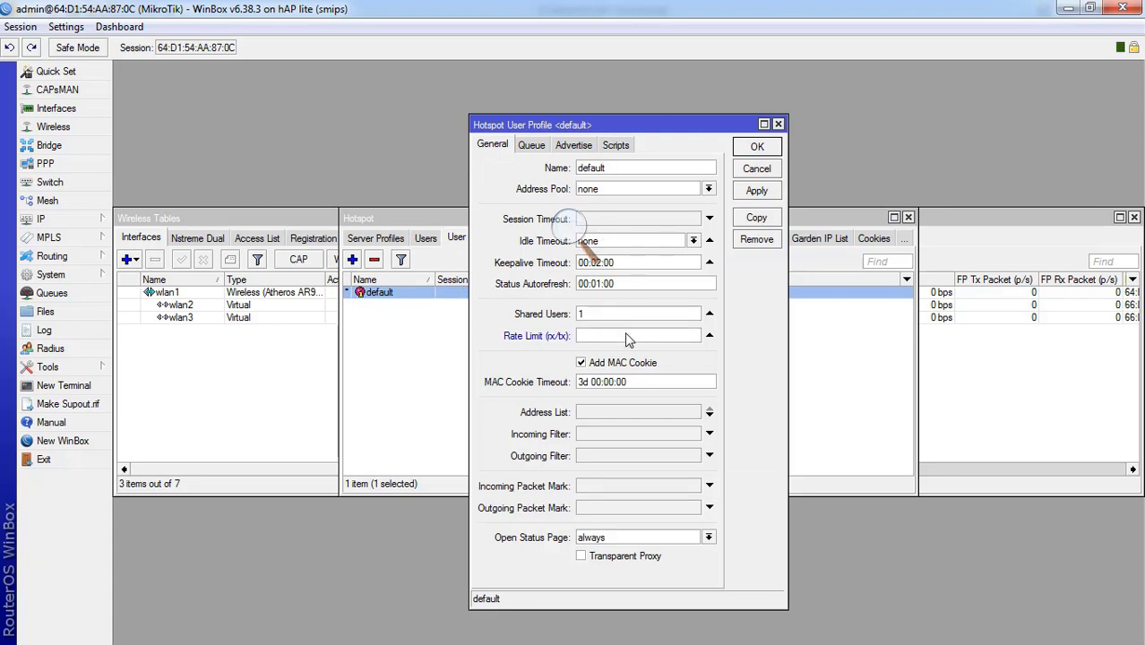
pyautogui.write('1M')
pyautogui.press('BackSpace')
pyautogui.write('2')
pyautogui.press('BackSpace')
pyautogui.press('BackSpace')
pyautogui.write('2M/2M')
pyautogui.click(756, 191)
pyautogui.click(757, 148)
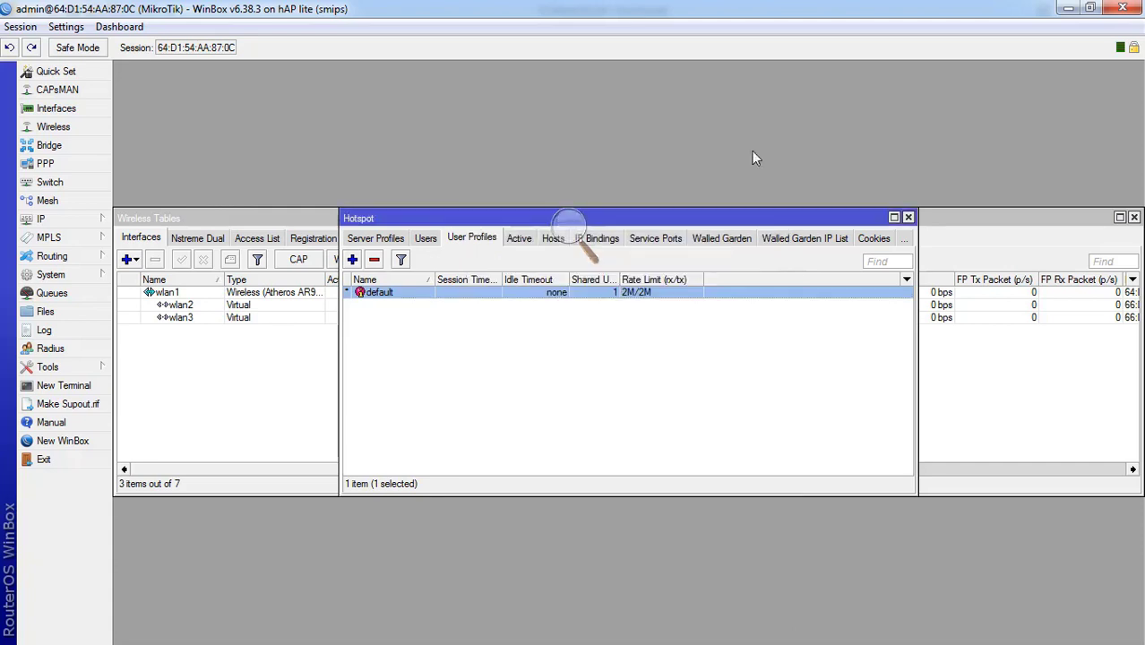
# - Keep user gurutkj on the default profile and save its settings
pyautogui.click(426, 240)
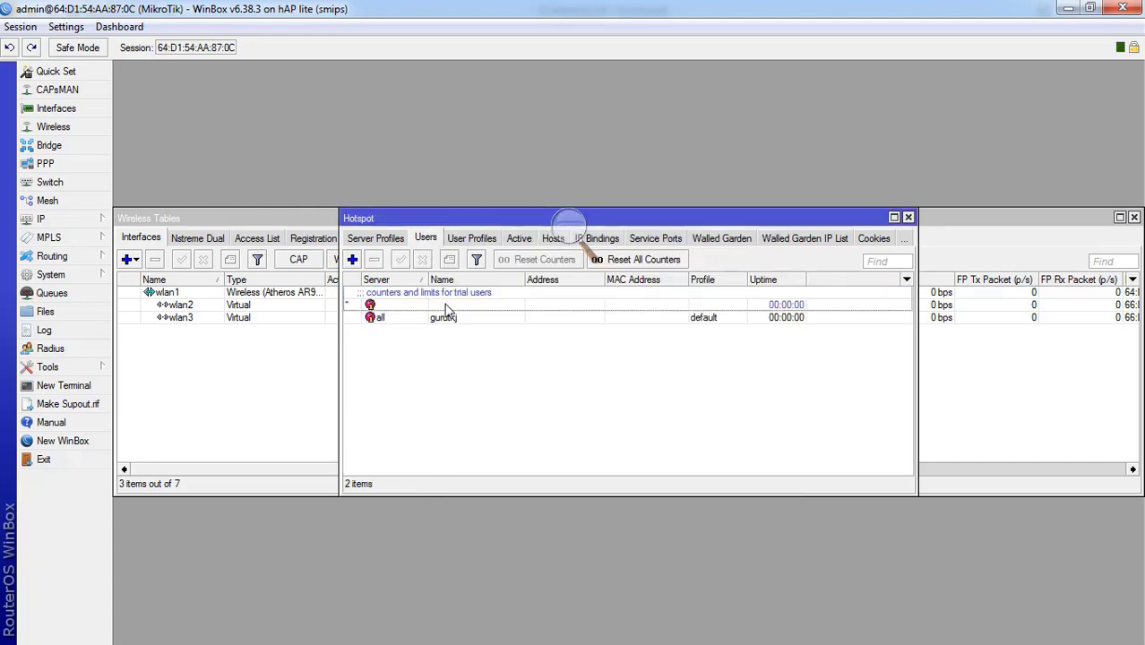
pyautogui.doubleClick(448, 321)
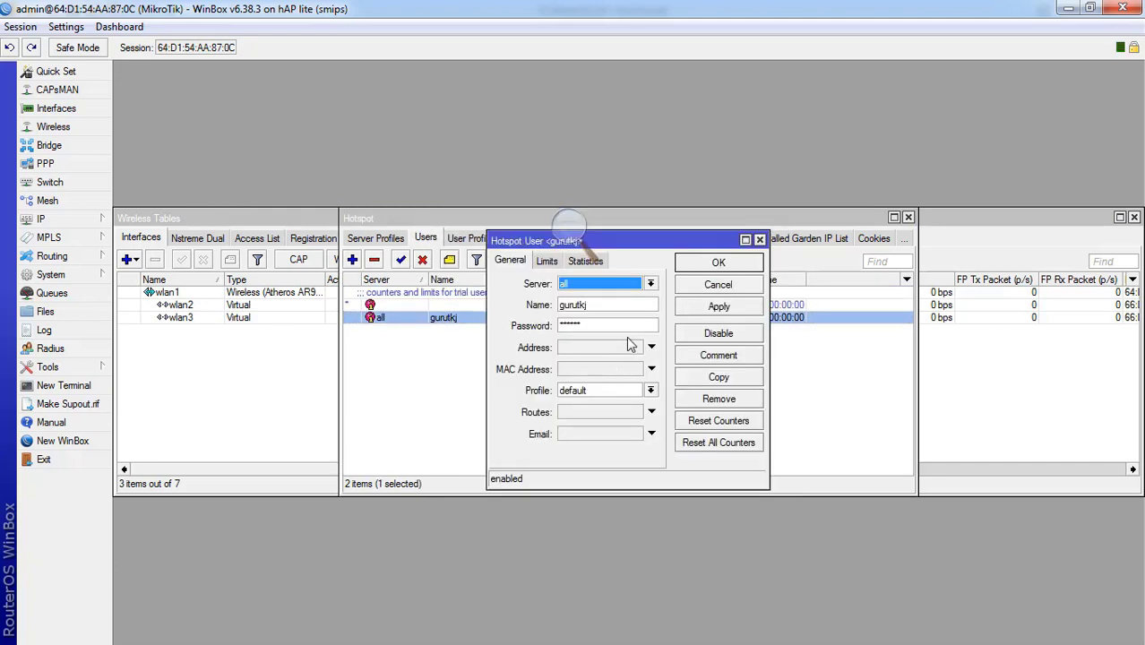
pyautogui.click(639, 394)
pyautogui.click(627, 402)
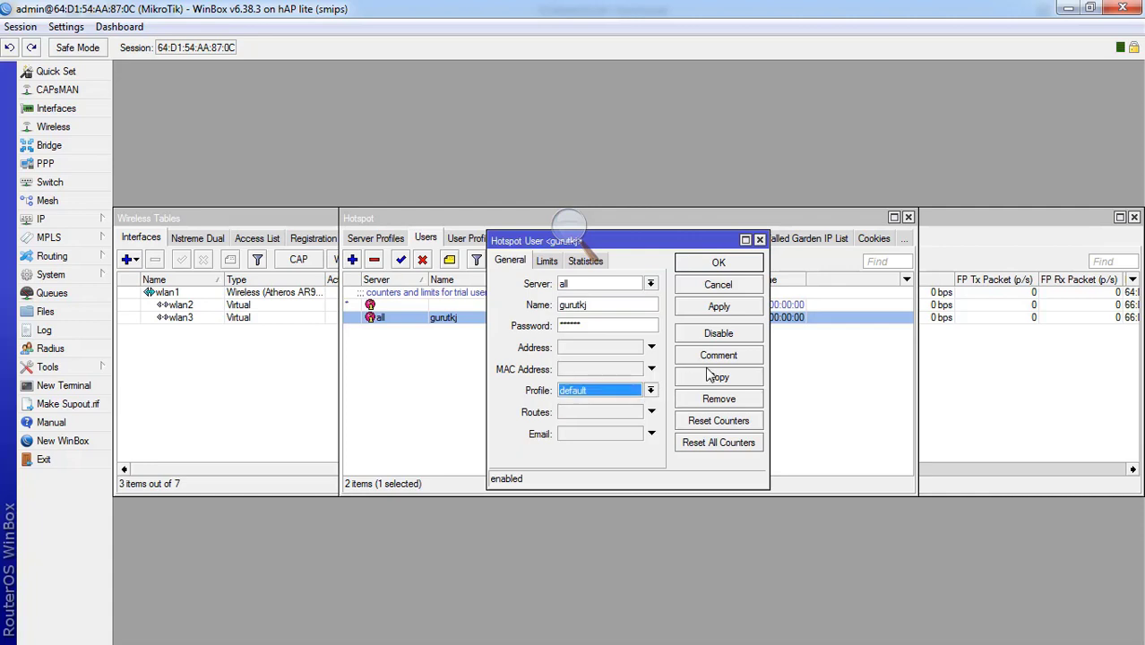
pyautogui.click(718, 307)
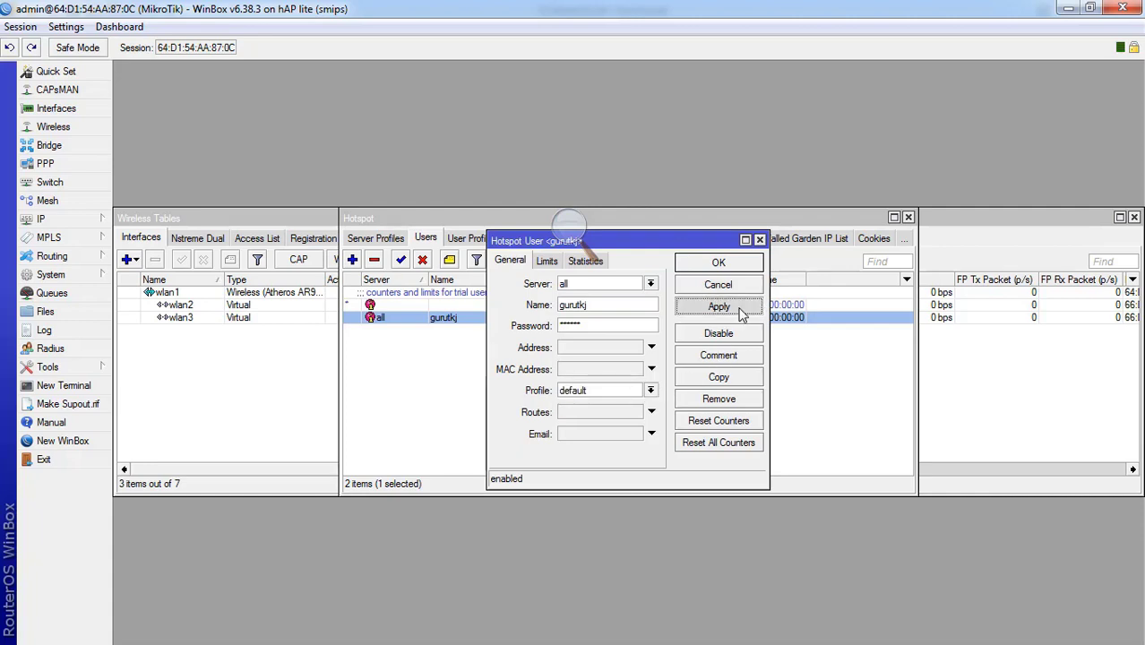
pyautogui.click(712, 266)
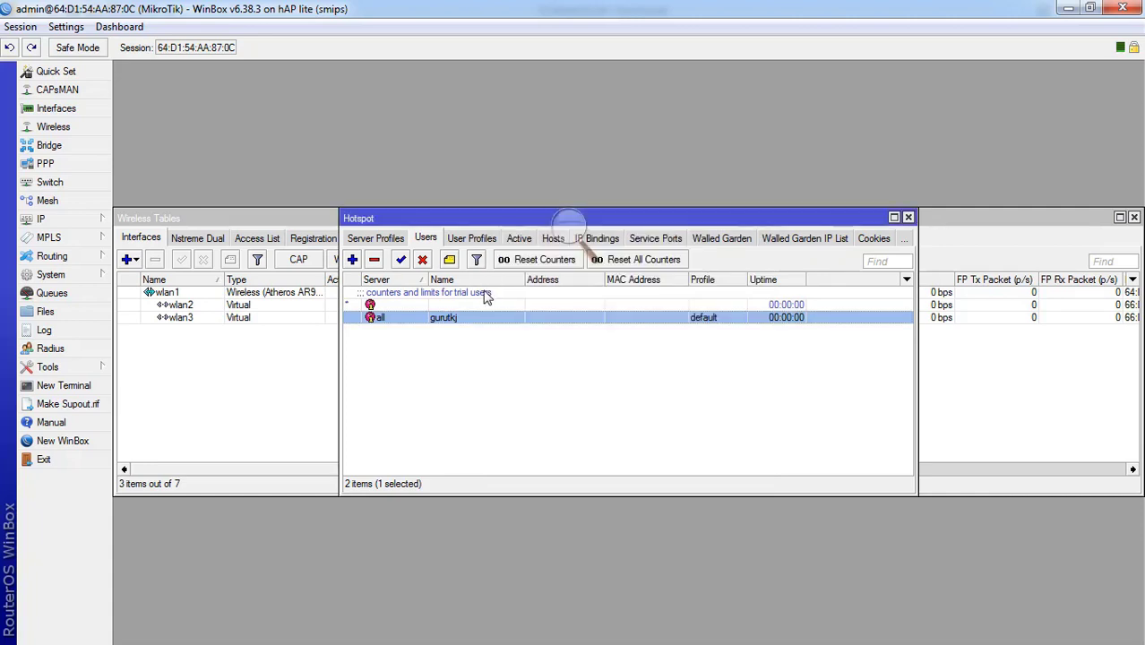
pyautogui.click(472, 238)
# - Create user profile muridtkj with rate limit 1M/1M and save it
pyautogui.click(353, 260)
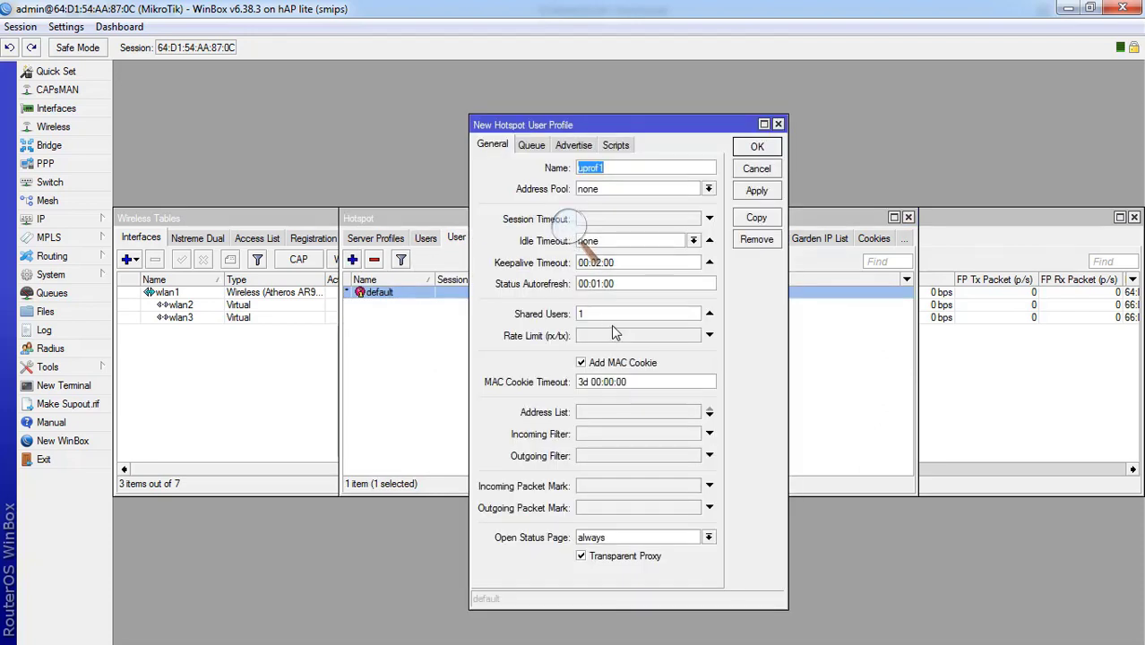
pyautogui.write('GURU')
pyautogui.press('BackSpace')
pyautogui.press('BackSpace')
pyautogui.press('BackSpace')
pyautogui.press('BackSpace')
pyautogui.write('muridtkj')
pyautogui.click(632, 338)
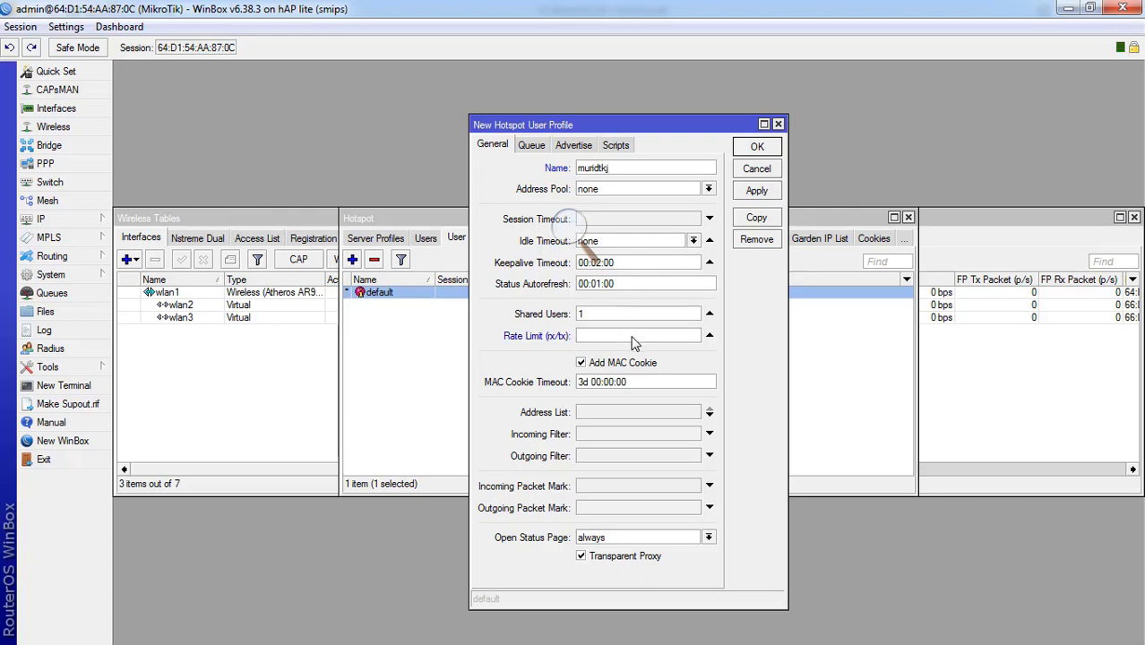
pyautogui.write('1M/1M')
pyautogui.click(757, 191)
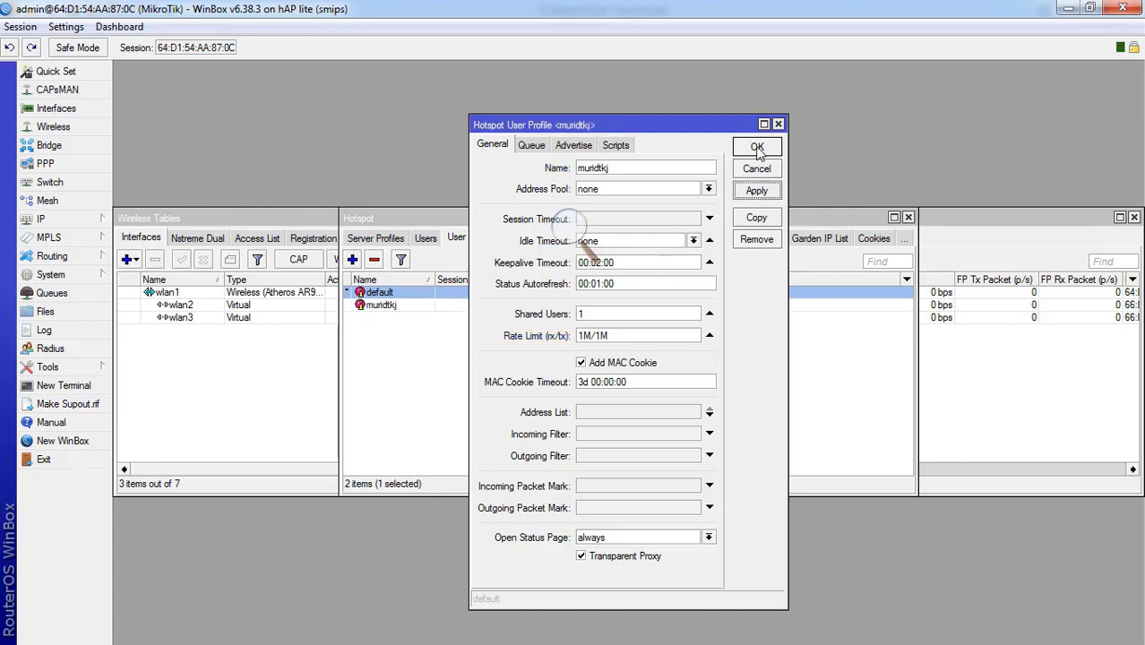
pyautogui.click(757, 148)
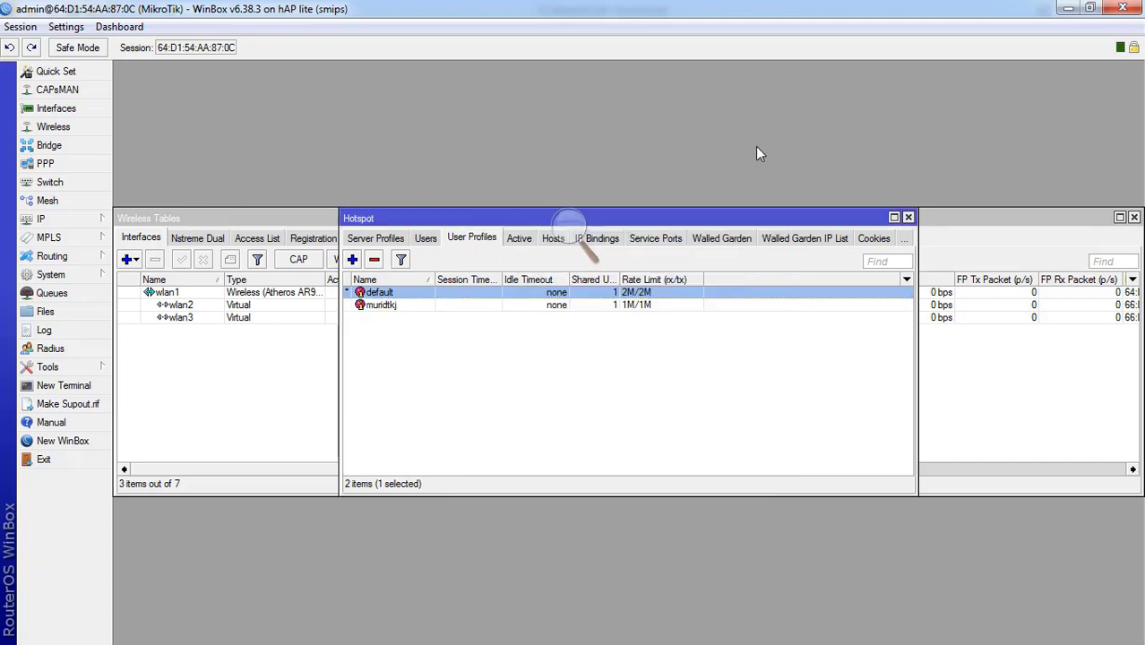
# - Add hotspot user muridtkj on the muridtkj profile, then bring up the Servers list
pyautogui.click(424, 238)
pyautogui.click(352, 259)
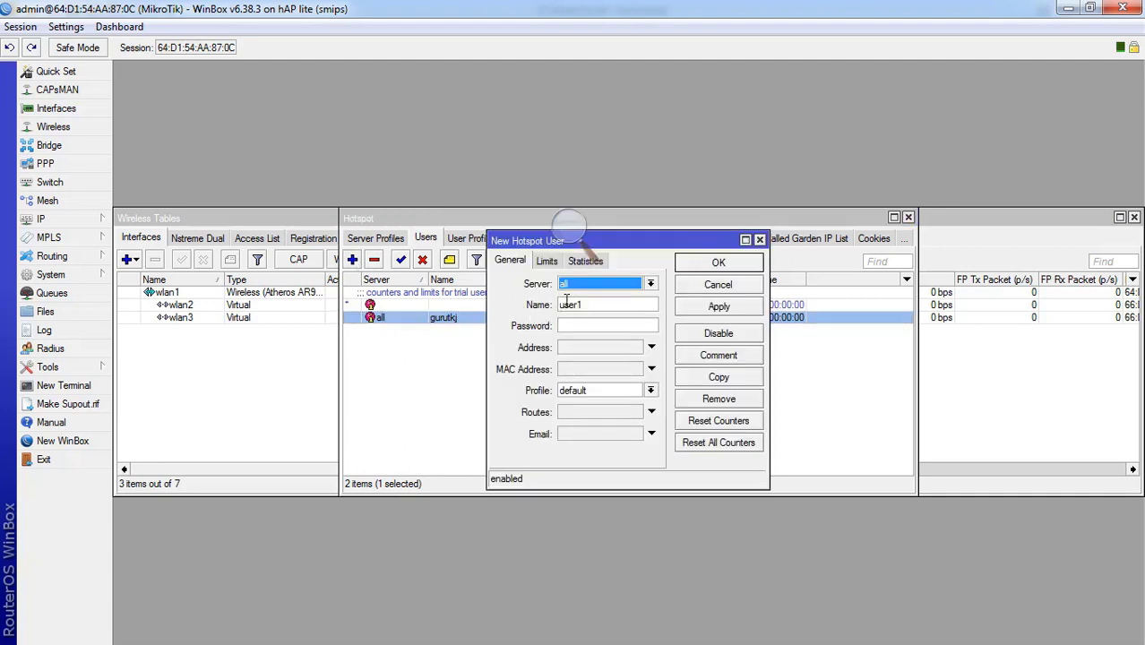
pyautogui.press('Tab')
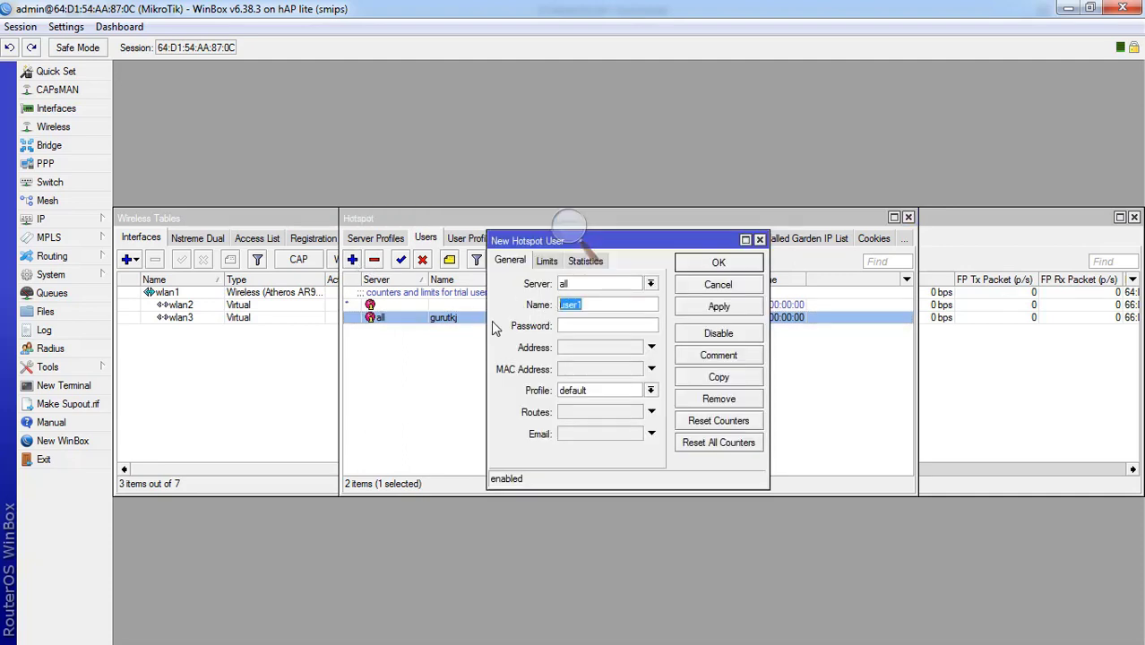
pyautogui.write('murdi')
pyautogui.click(626, 391)
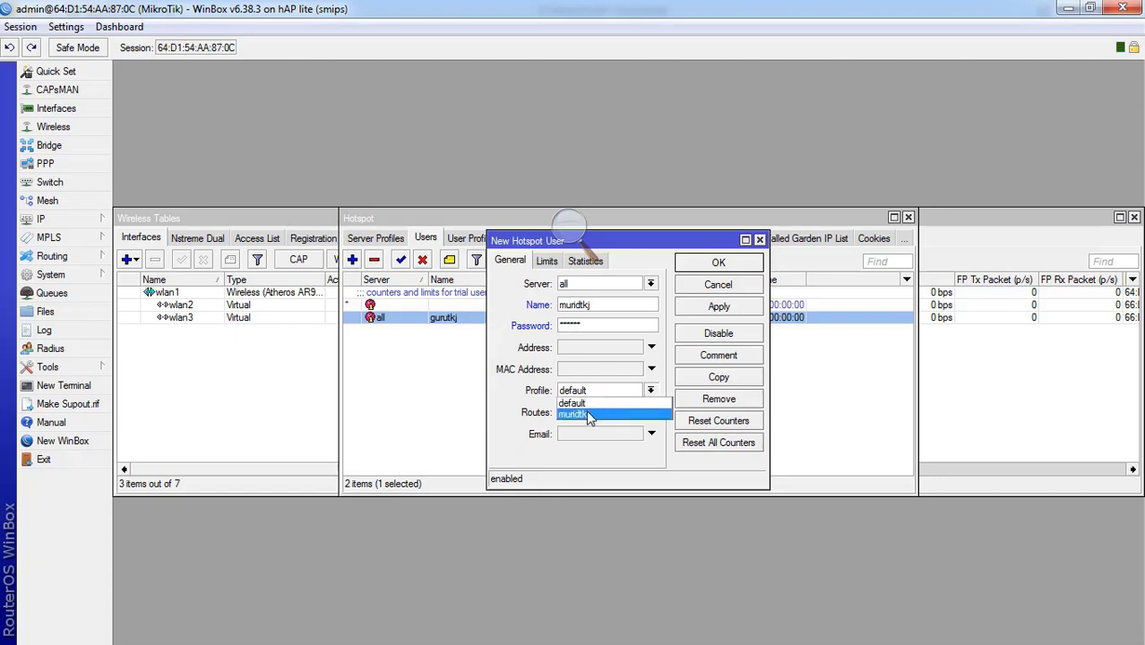
pyautogui.click(591, 418)
pyautogui.click(723, 307)
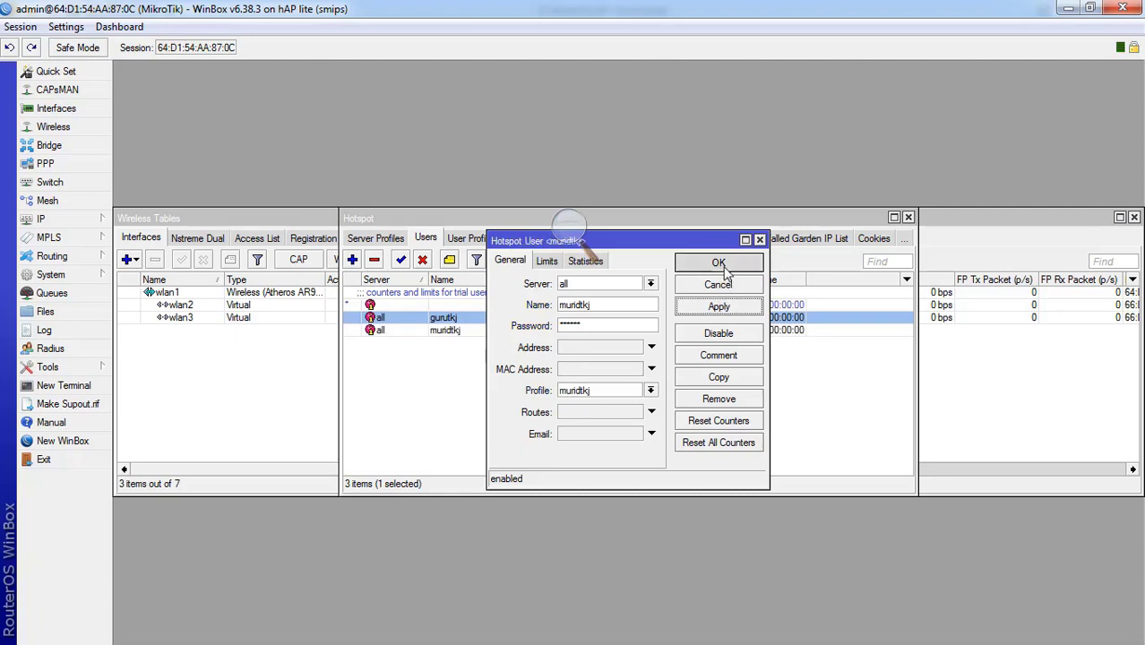
pyautogui.click(718, 265)
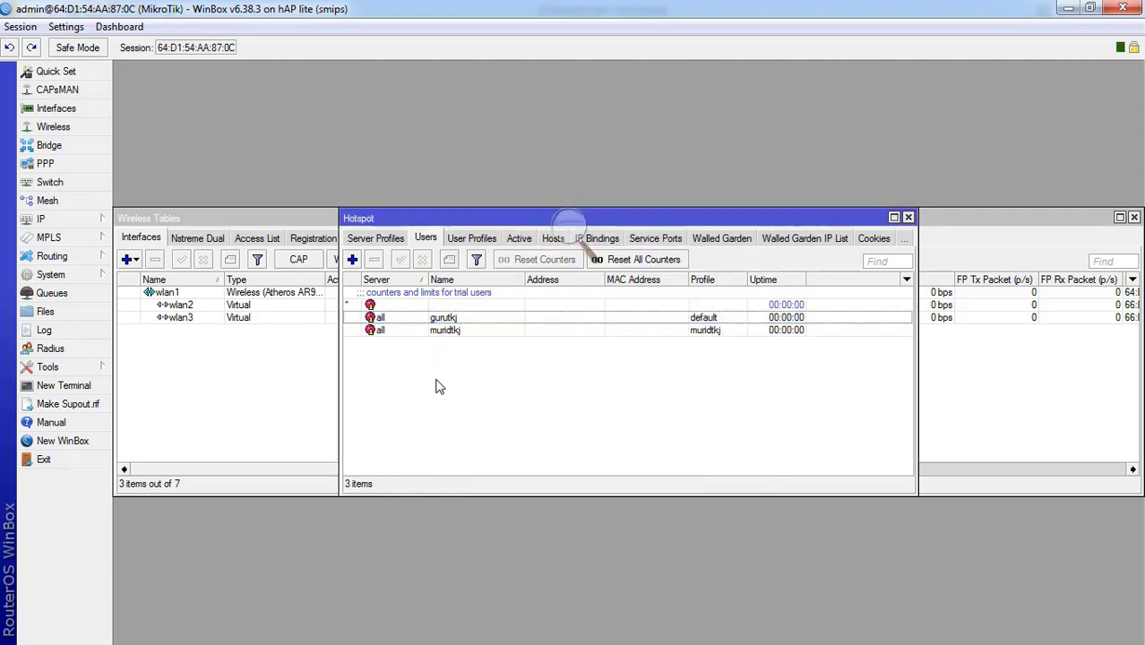
pyautogui.click(375, 240)
pyautogui.click(366, 242)
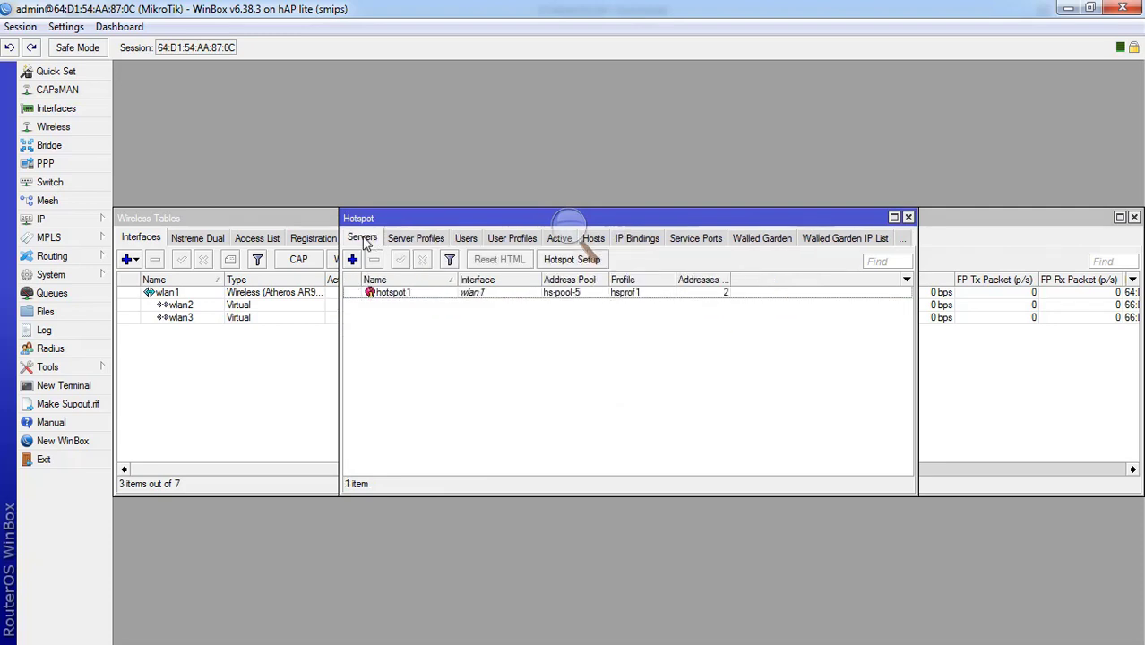
# - Run Hotspot Setup on wlan2, accepting the proposed local address and address pool
pyautogui.click(563, 261)
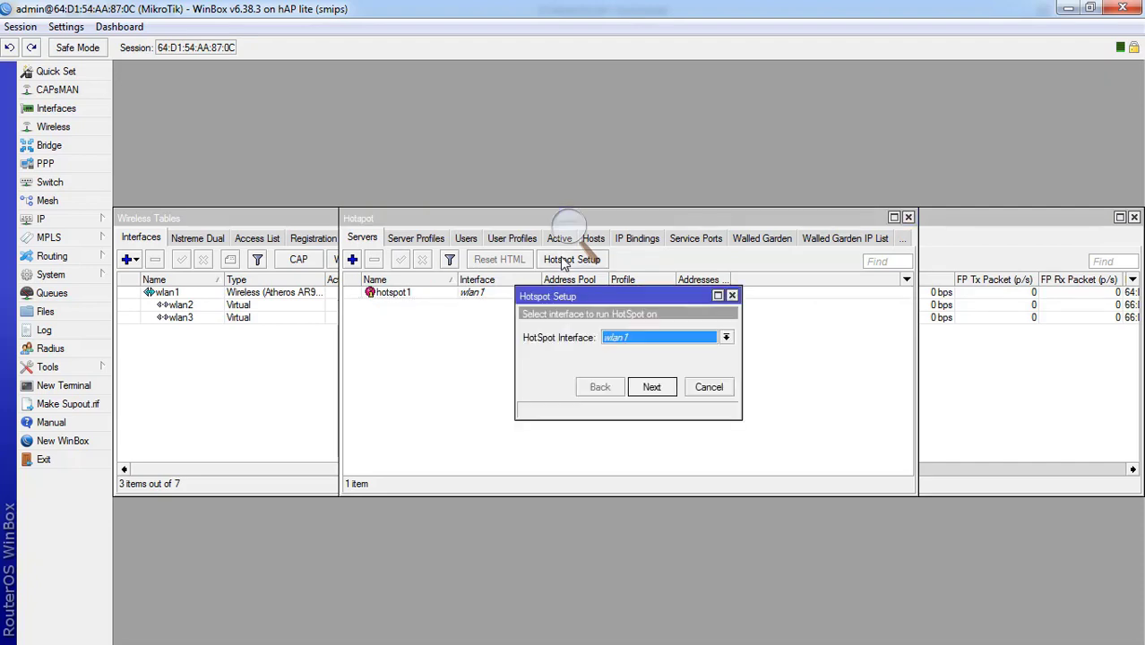
pyautogui.click(626, 336)
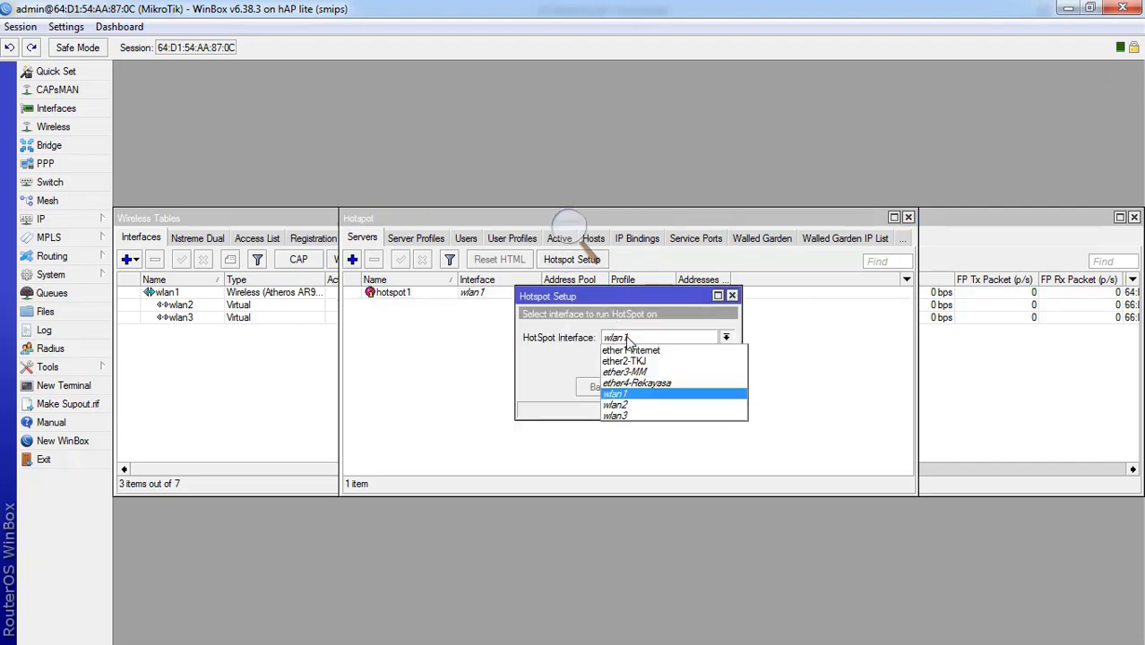
pyautogui.click(617, 395)
pyautogui.click(655, 386)
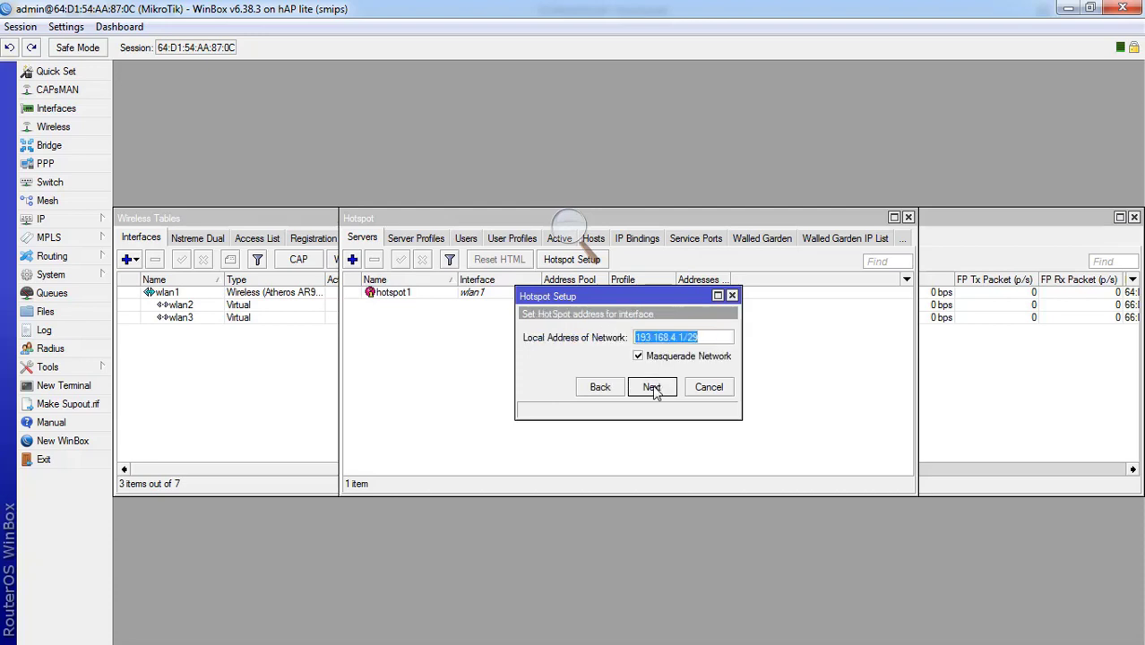
pyautogui.click(654, 387)
pyautogui.click(655, 390)
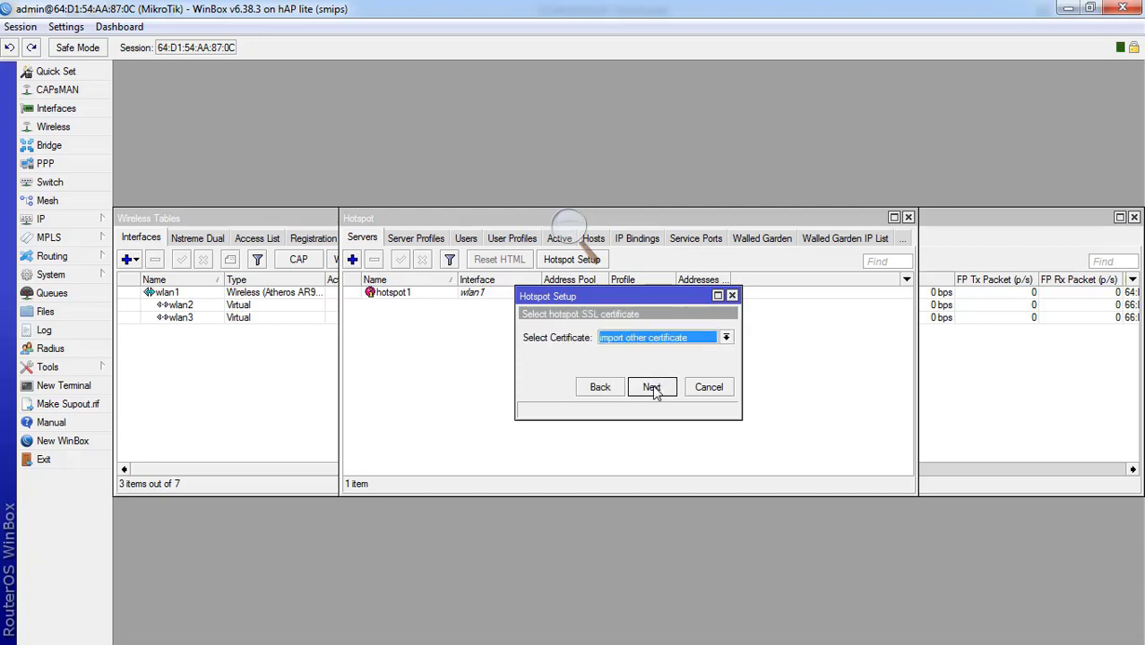
# - Choose no SSL certificate, skip SMTP, keep DNS, trim the DNS name, and finish
pyautogui.click(652, 338)
pyautogui.click(640, 363)
pyautogui.click(654, 390)
pyautogui.click(654, 389)
pyautogui.click(654, 389)
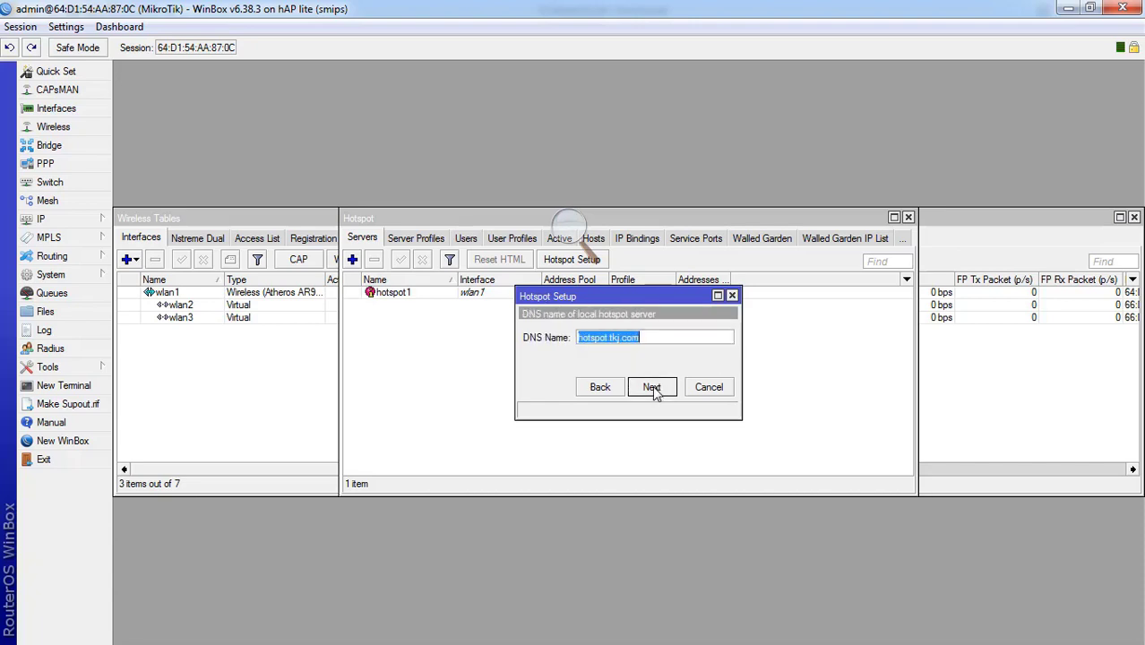
pyautogui.press('End')
pyautogui.press('BackSpace')
pyautogui.press('BackSpace')
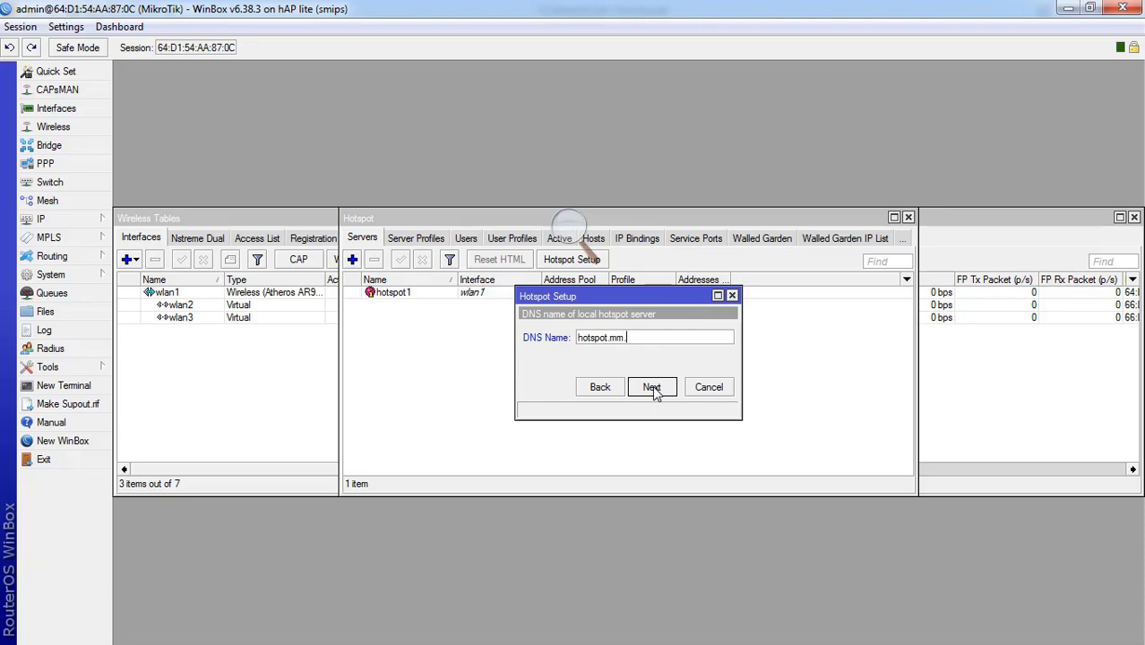
pyautogui.click(651, 388)
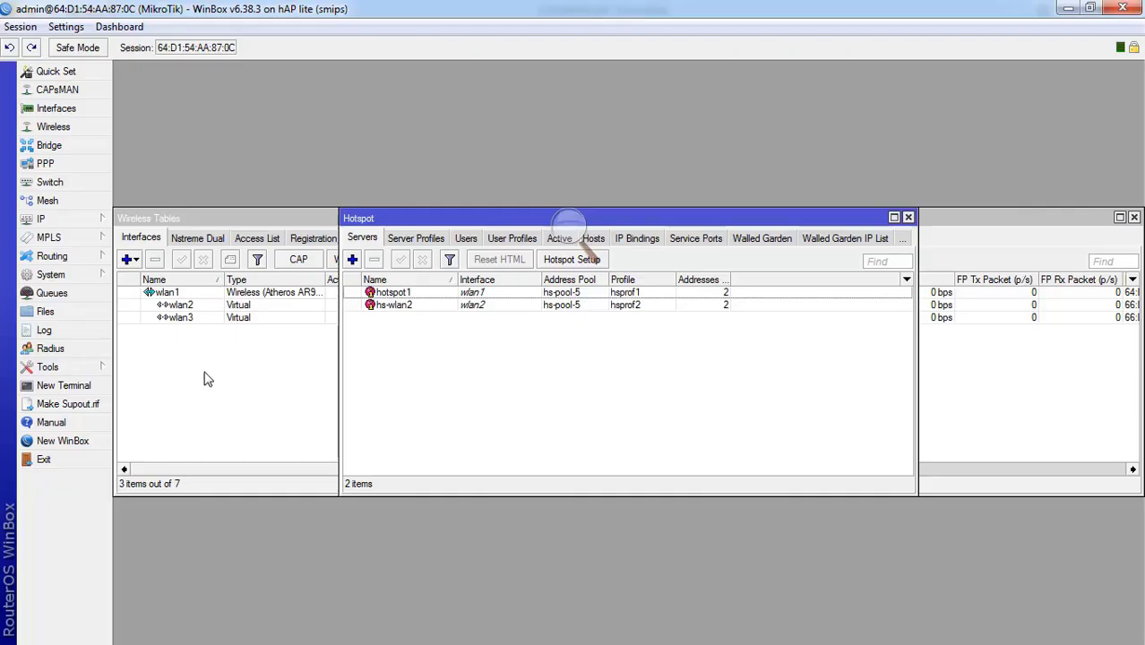
# - Return to User Profiles, cancel a new profile, and select the default profile
pyautogui.click(496, 240)
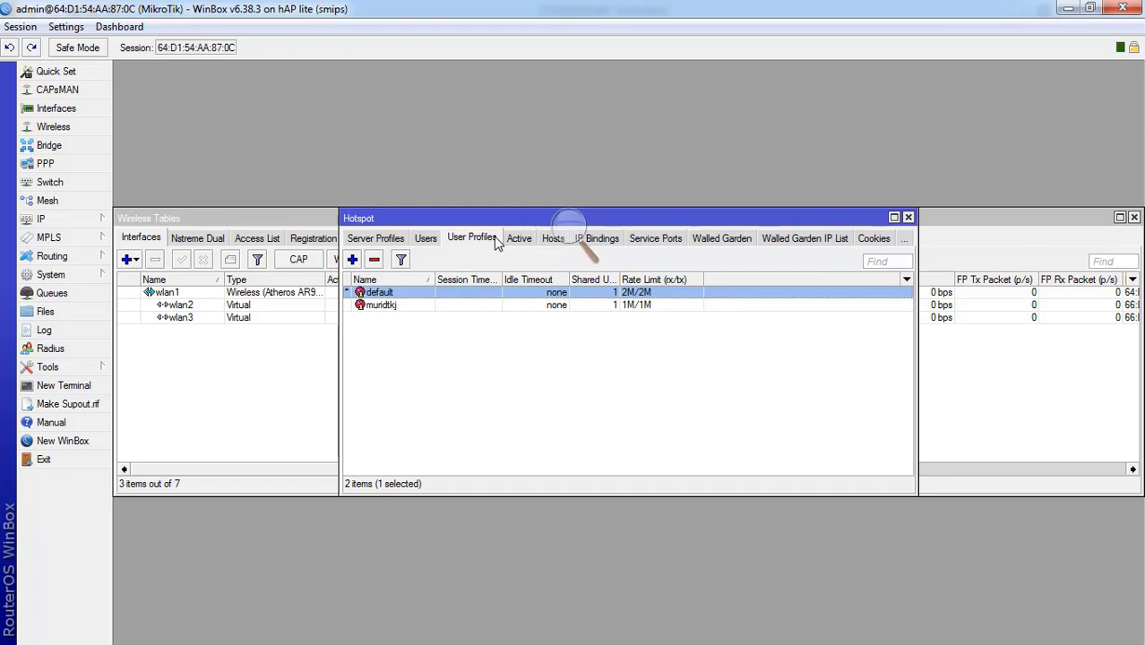
pyautogui.click(427, 239)
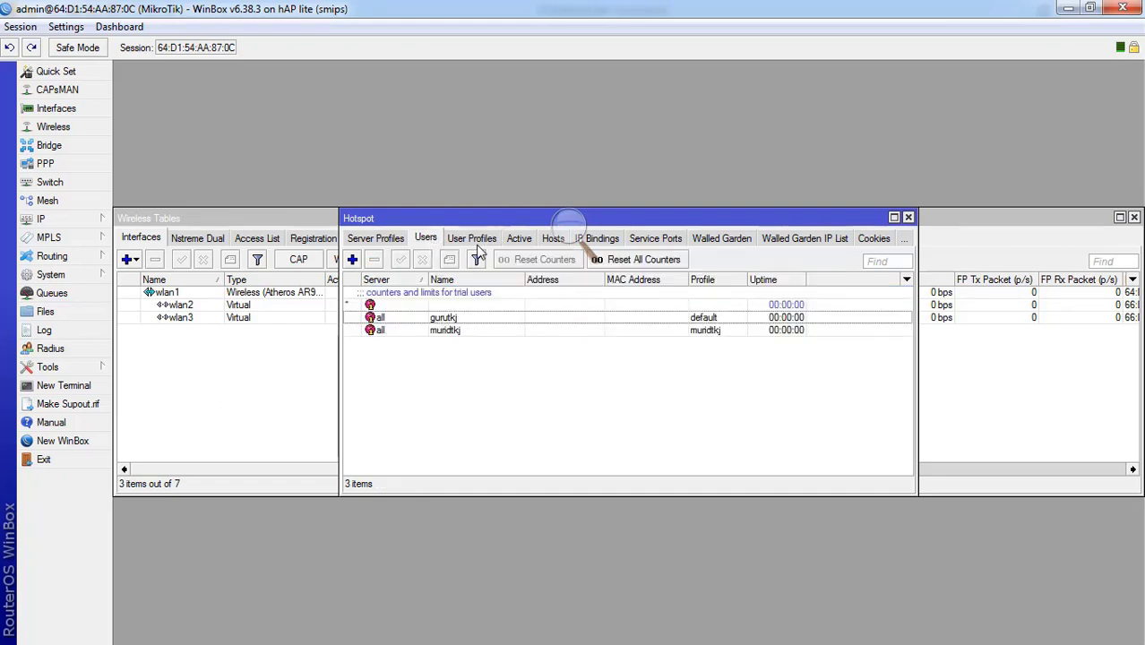
pyautogui.click(466, 240)
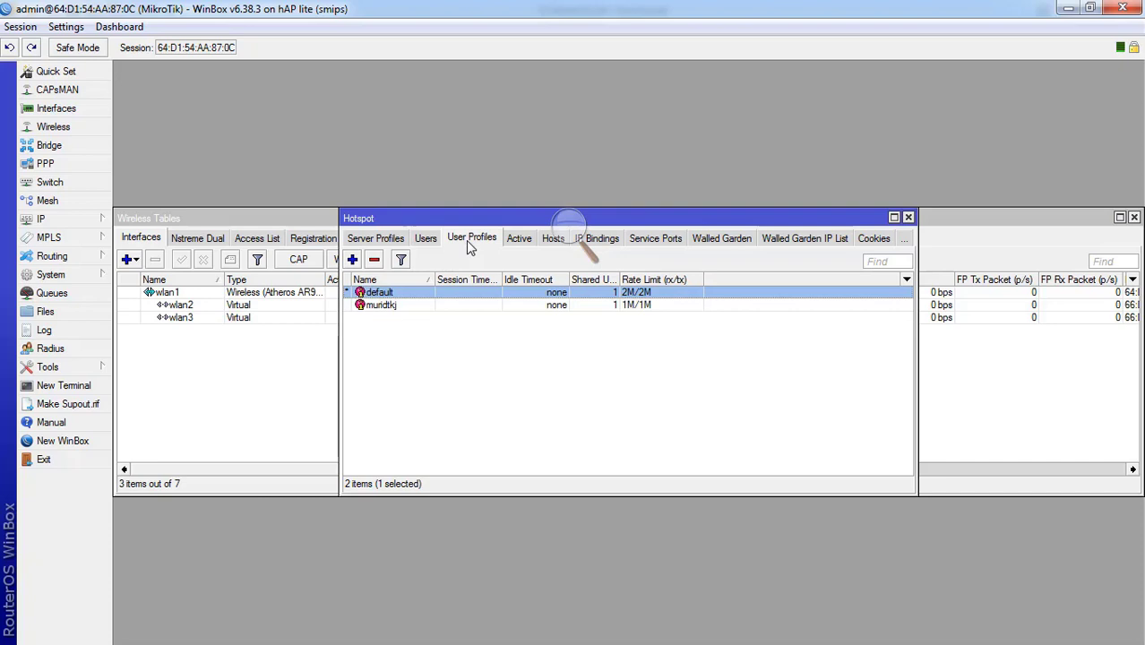
pyautogui.click(352, 259)
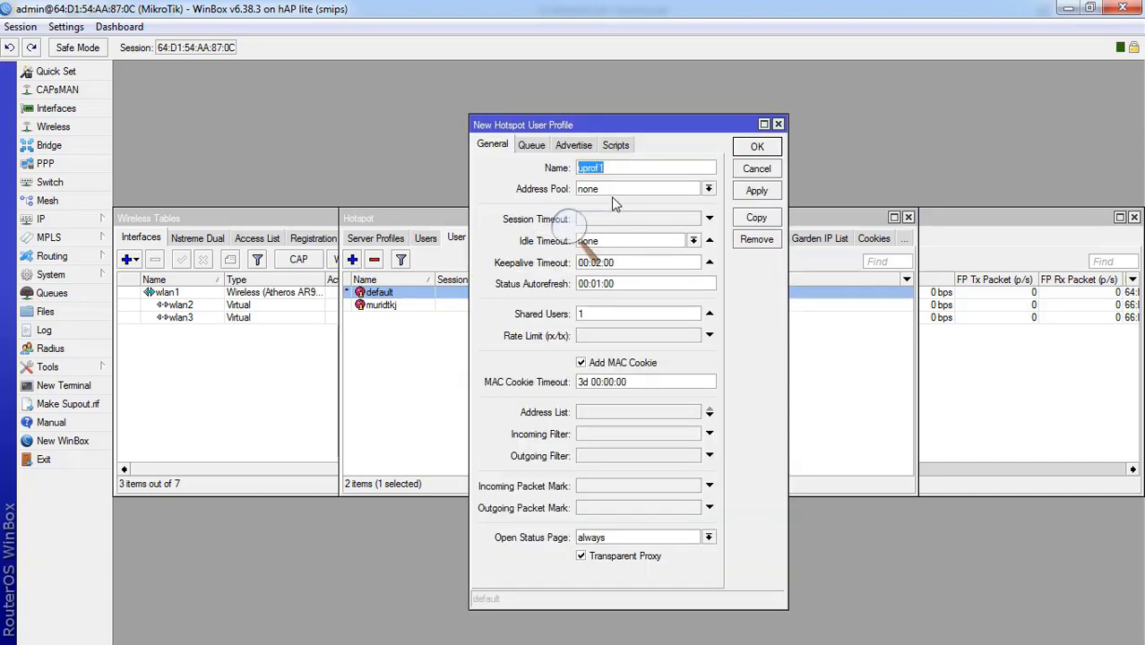
pyautogui.click(743, 176)
pyautogui.click(450, 329)
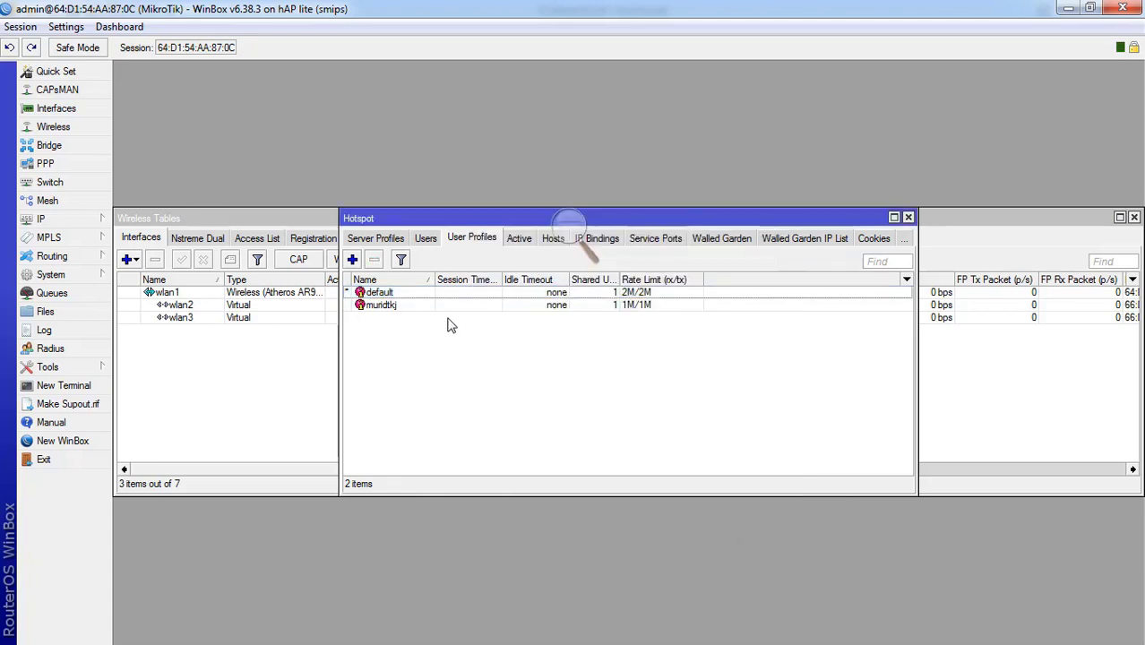
pyautogui.click(399, 294)
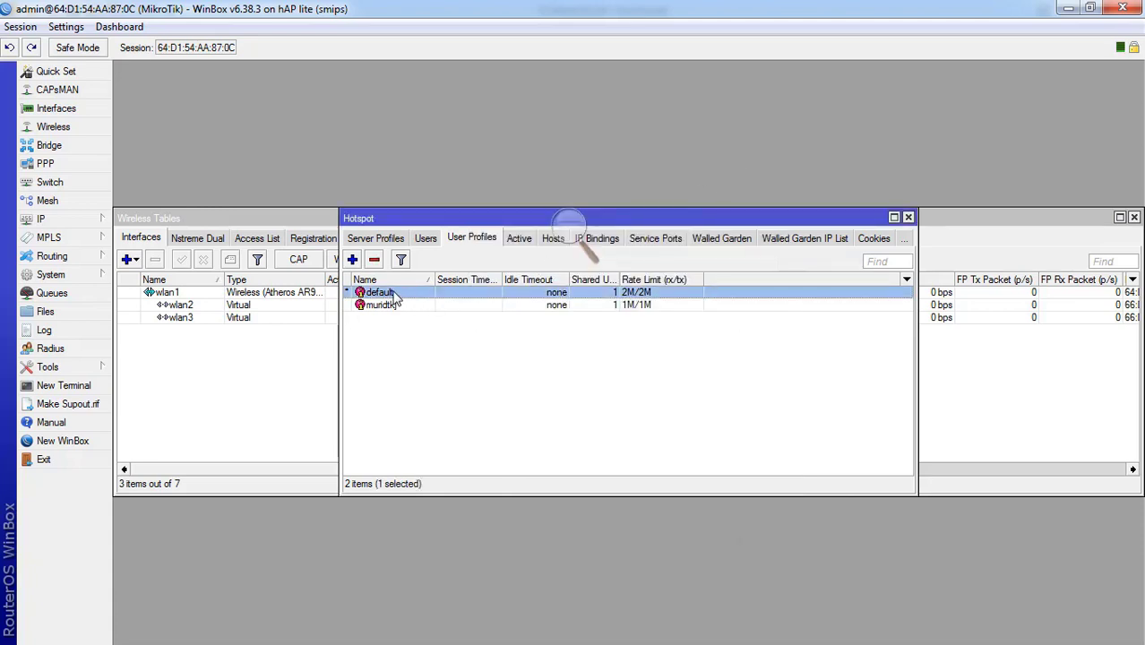
# - Create user profile gurutkj with a 2M/2M rate limit and save it
pyautogui.click(353, 261)
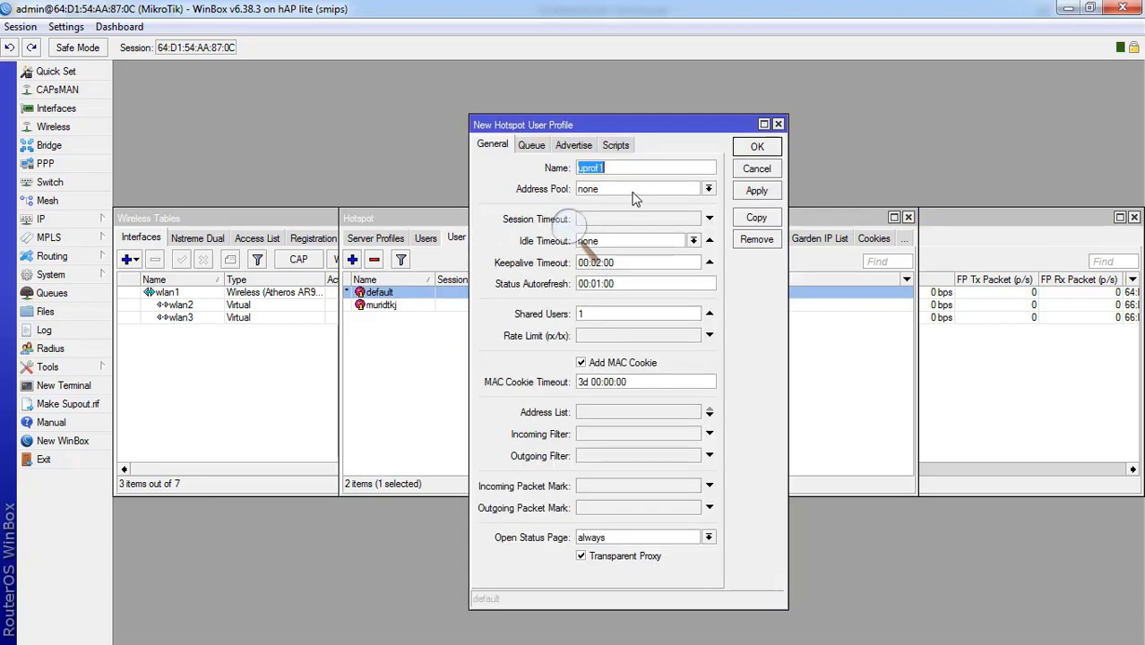
pyautogui.write('gurutkj')
pyautogui.click(609, 335)
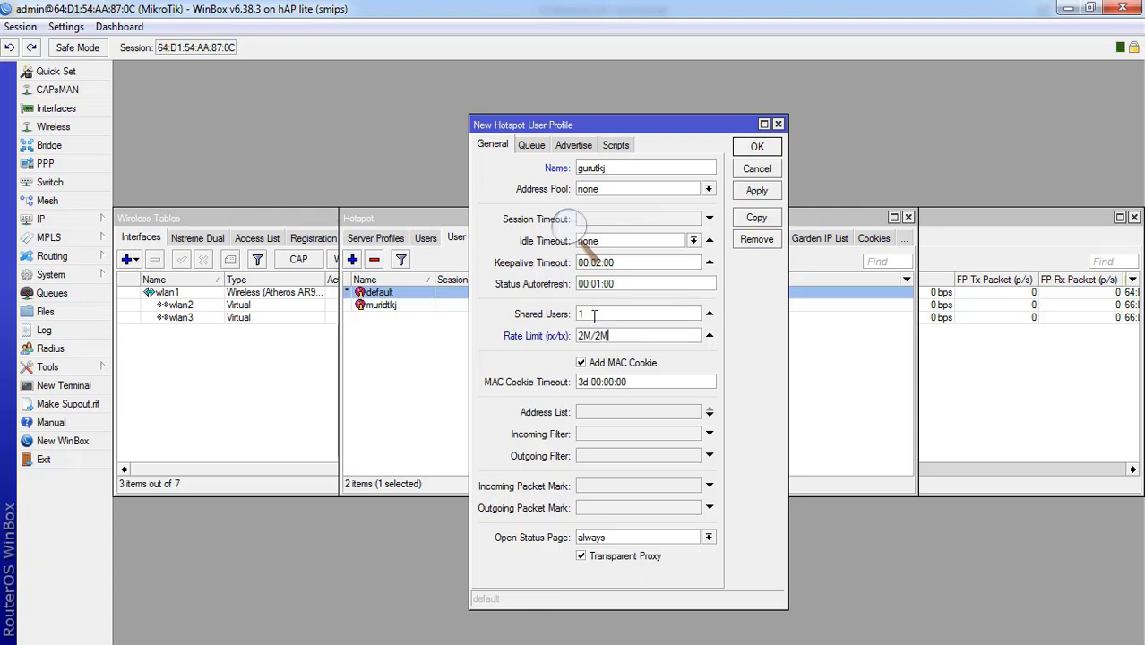
pyautogui.click(756, 191)
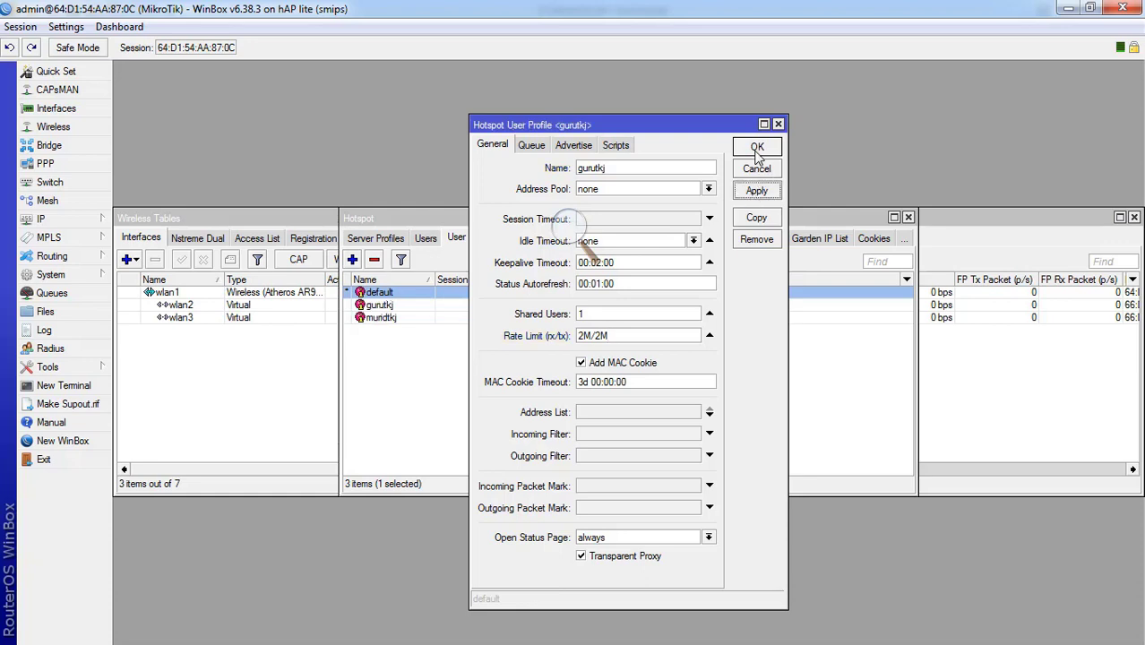
pyautogui.click(757, 148)
pyautogui.click(477, 348)
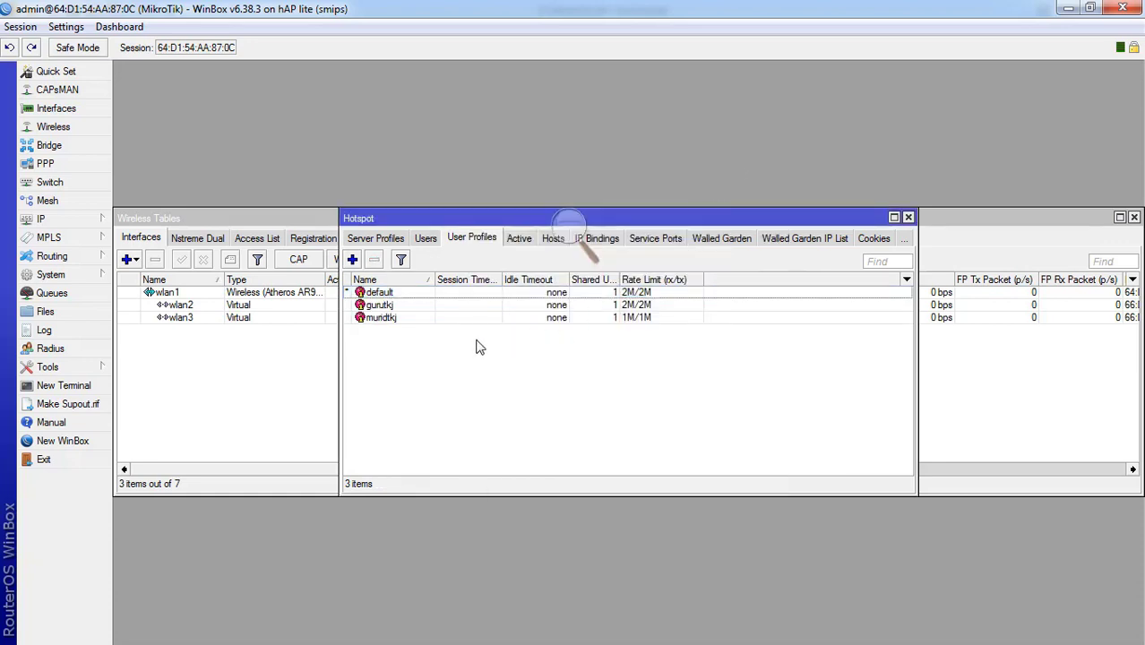
# - Remove the default profile's rate limit, save, and select the gurutkj profile
pyautogui.doubleClick(463, 295)
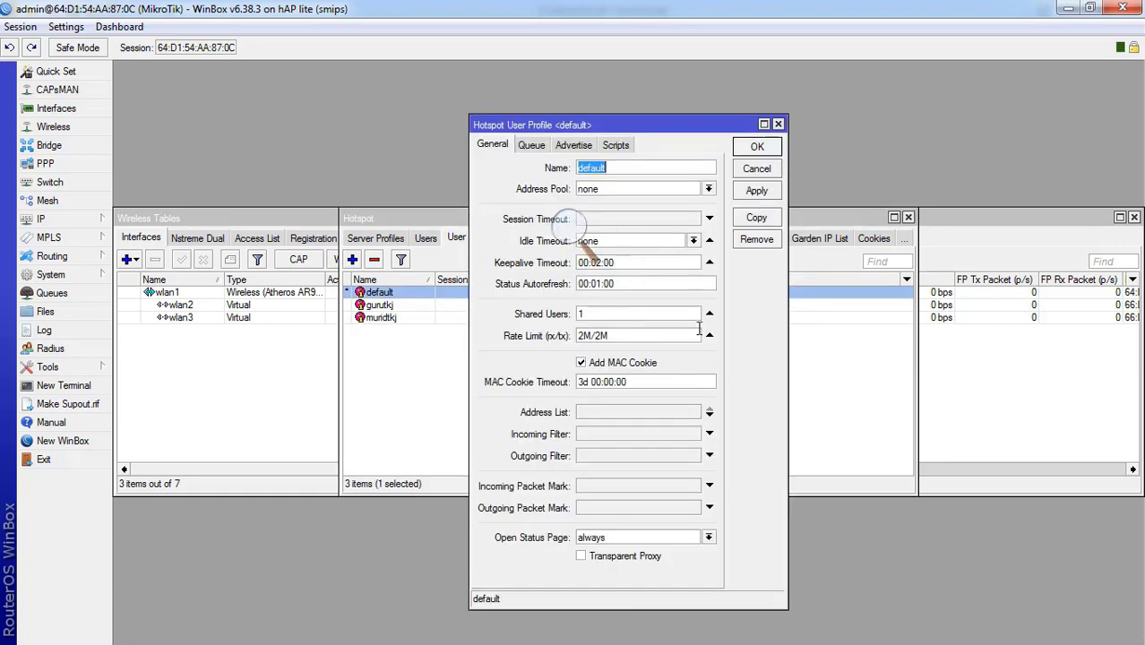
pyautogui.click(708, 336)
pyautogui.click(757, 191)
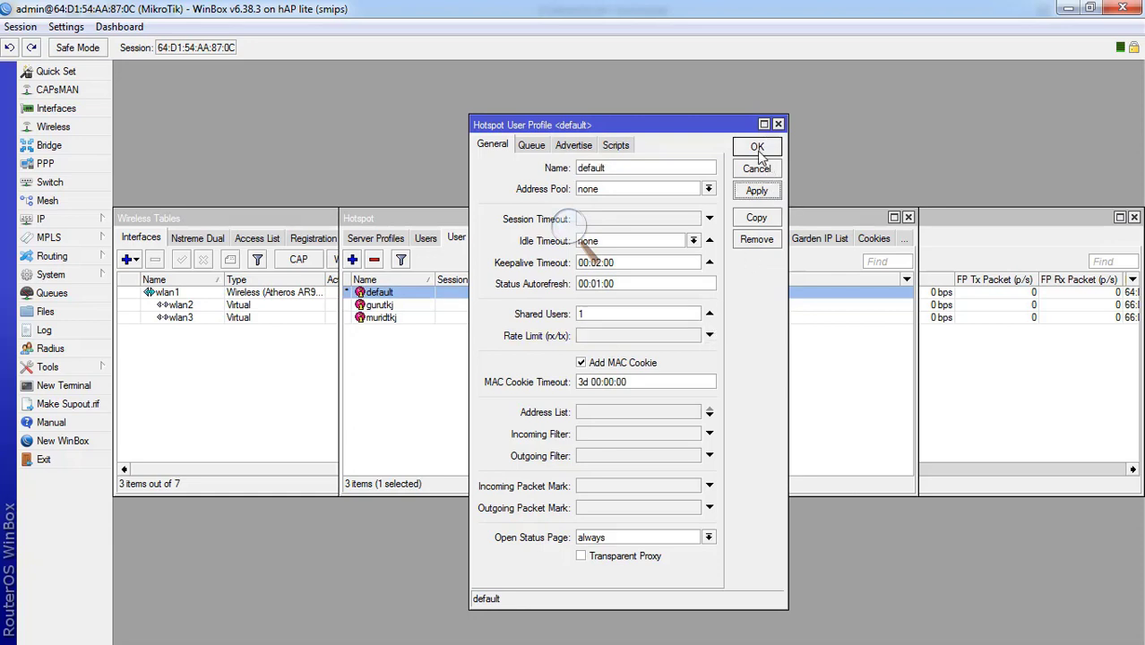
pyautogui.click(757, 149)
pyautogui.click(453, 347)
pyautogui.click(427, 307)
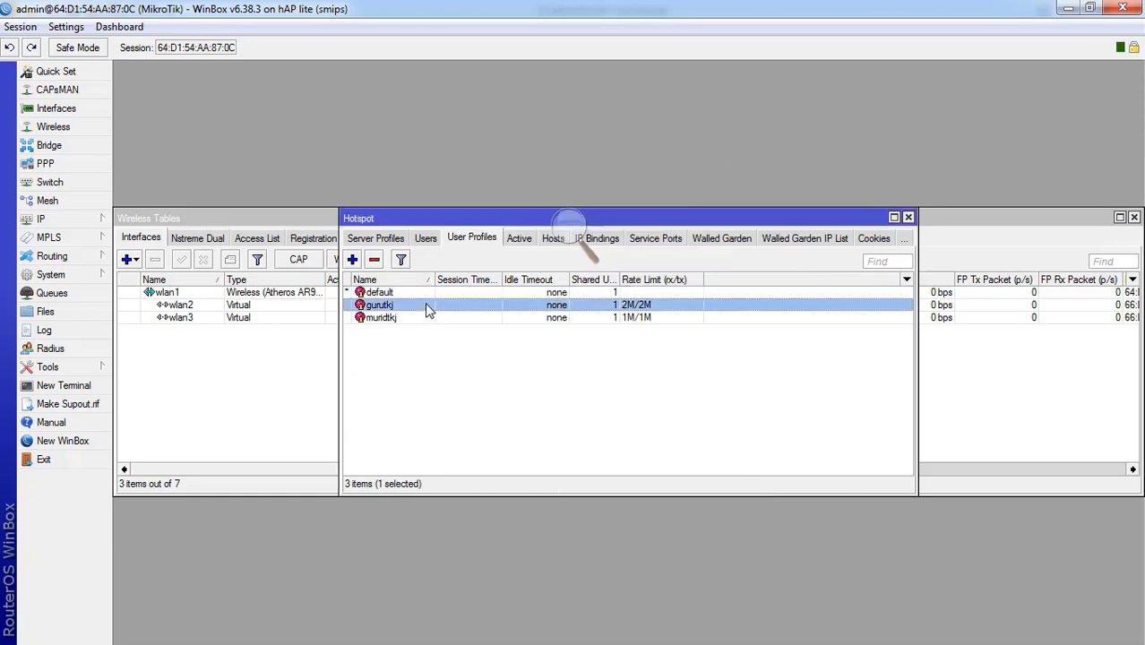
# - In the Users list, cancel a new user and view gurutkj's settings without changes
pyautogui.click(423, 240)
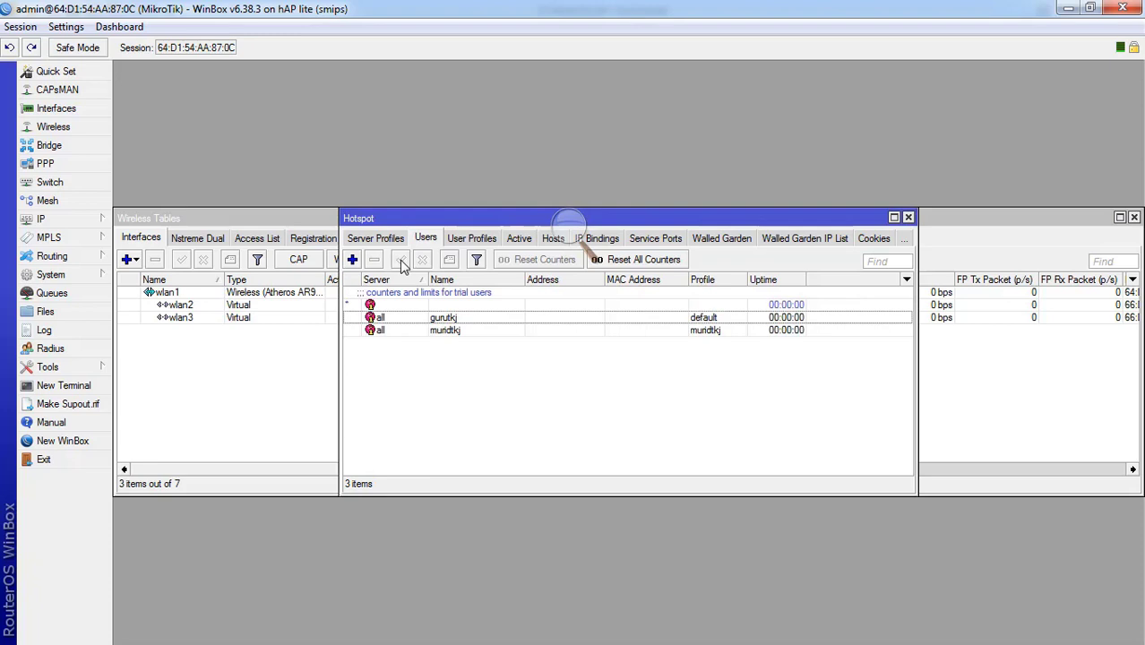
pyautogui.click(352, 259)
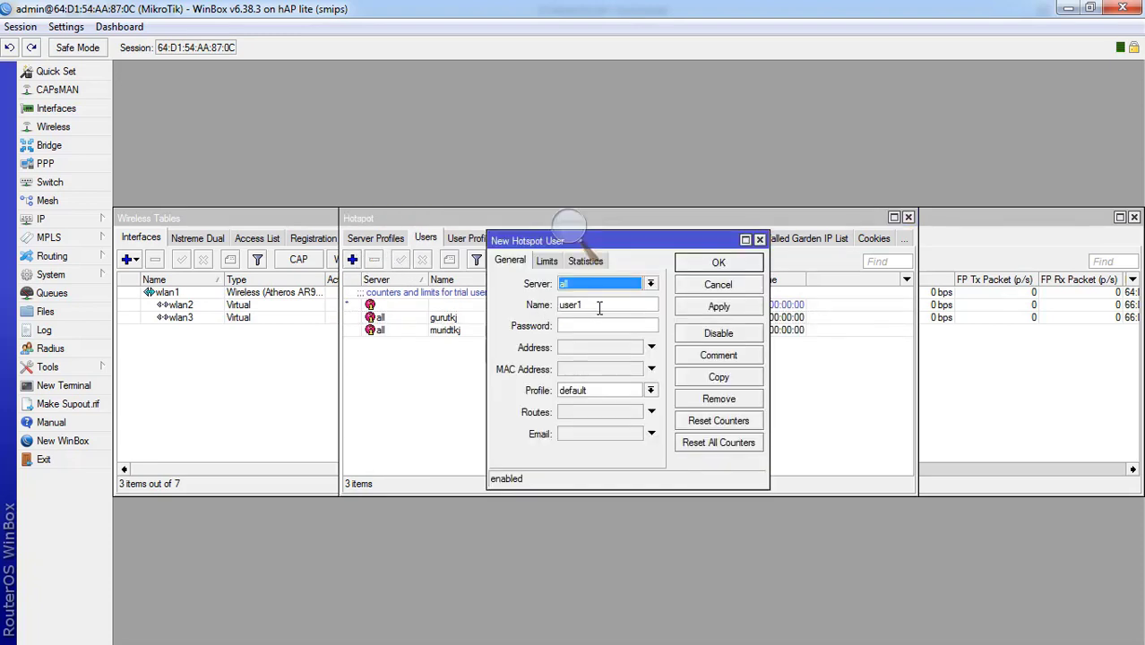
pyautogui.click(716, 286)
pyautogui.click(566, 321)
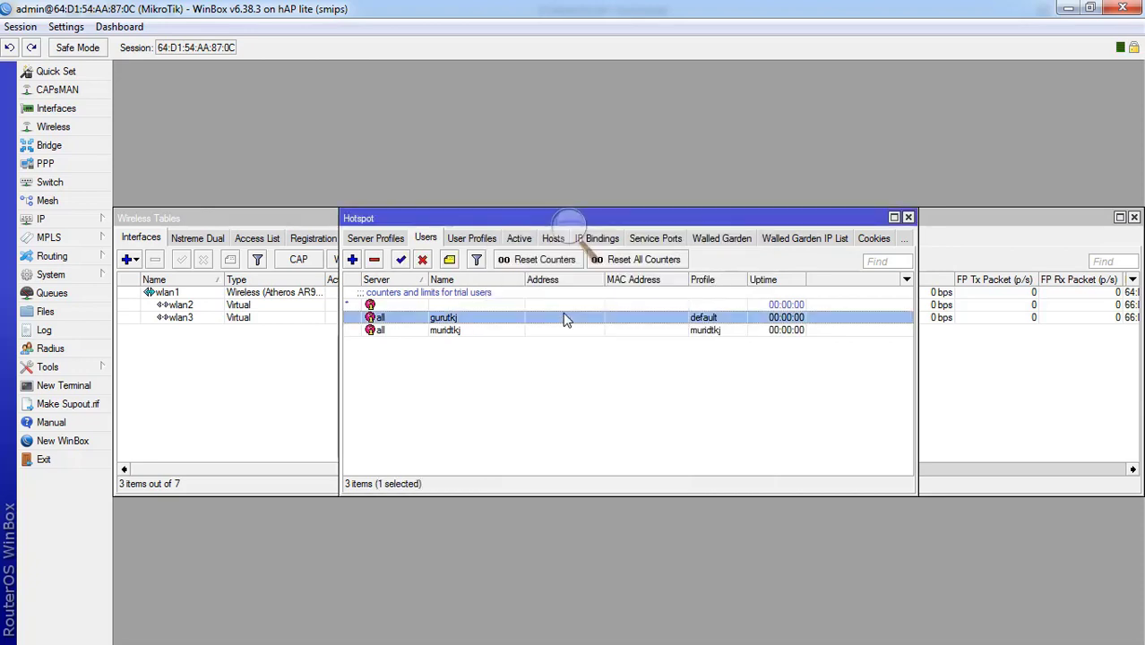
pyautogui.doubleClick(565, 321)
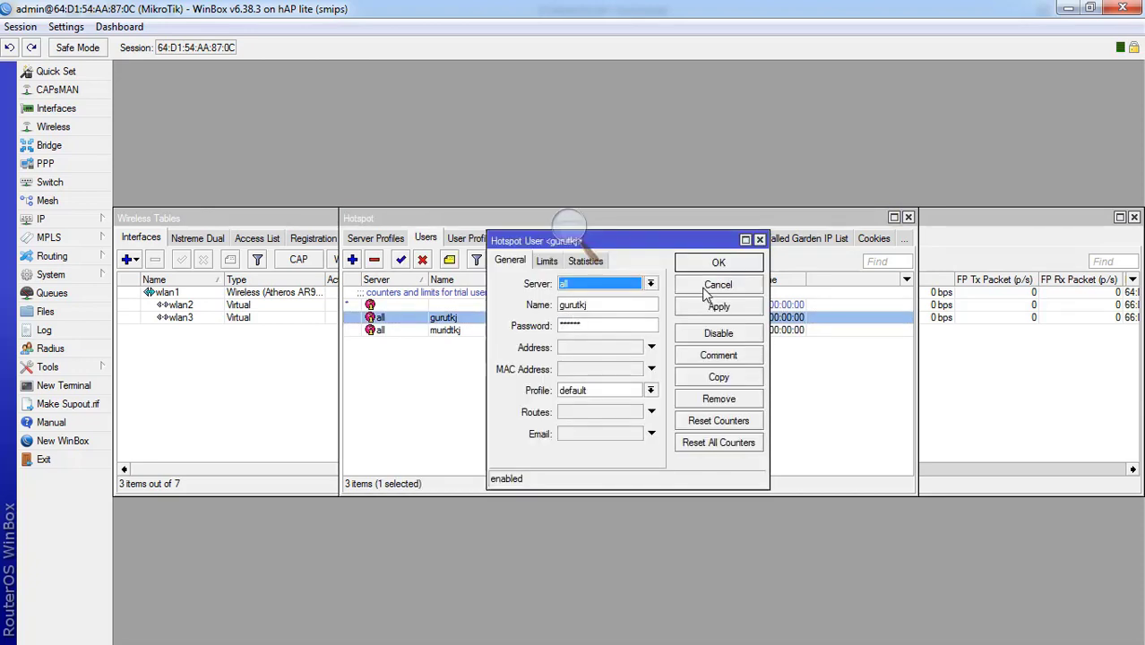
pyautogui.click(708, 287)
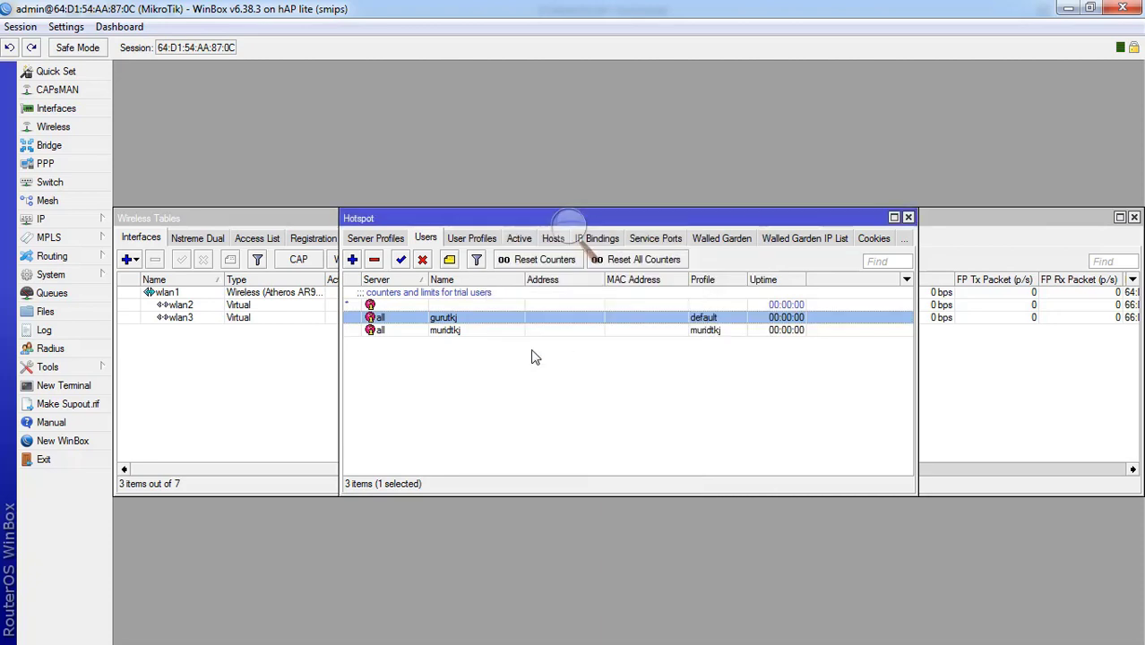
# - Add user gurutkj1 with a password on the gurutkj profile, fixing a duplicate-name error
pyautogui.click(352, 259)
pyautogui.doubleClick(599, 305)
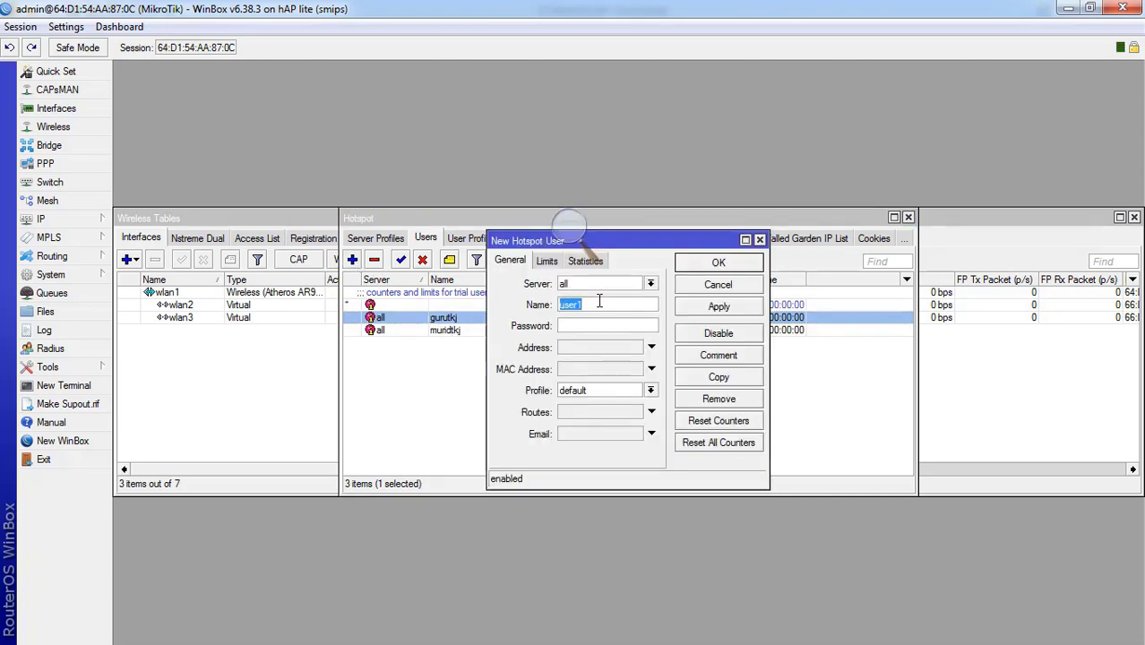
pyautogui.write('gurutkj')
pyautogui.click(607, 324)
pyautogui.click(601, 390)
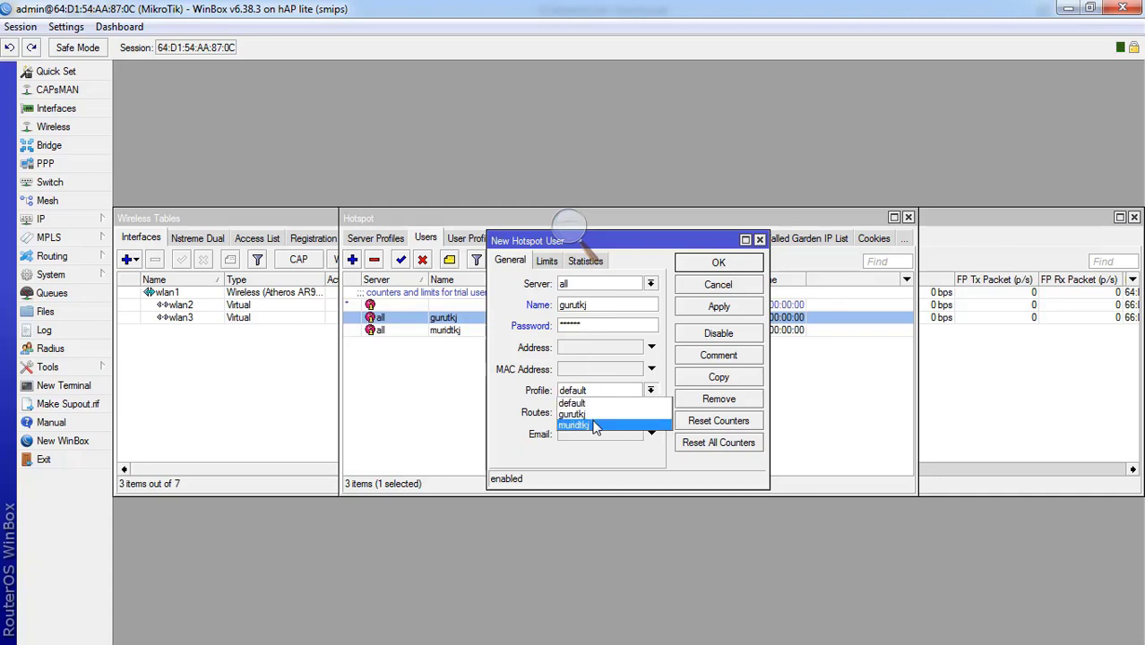
pyautogui.click(594, 414)
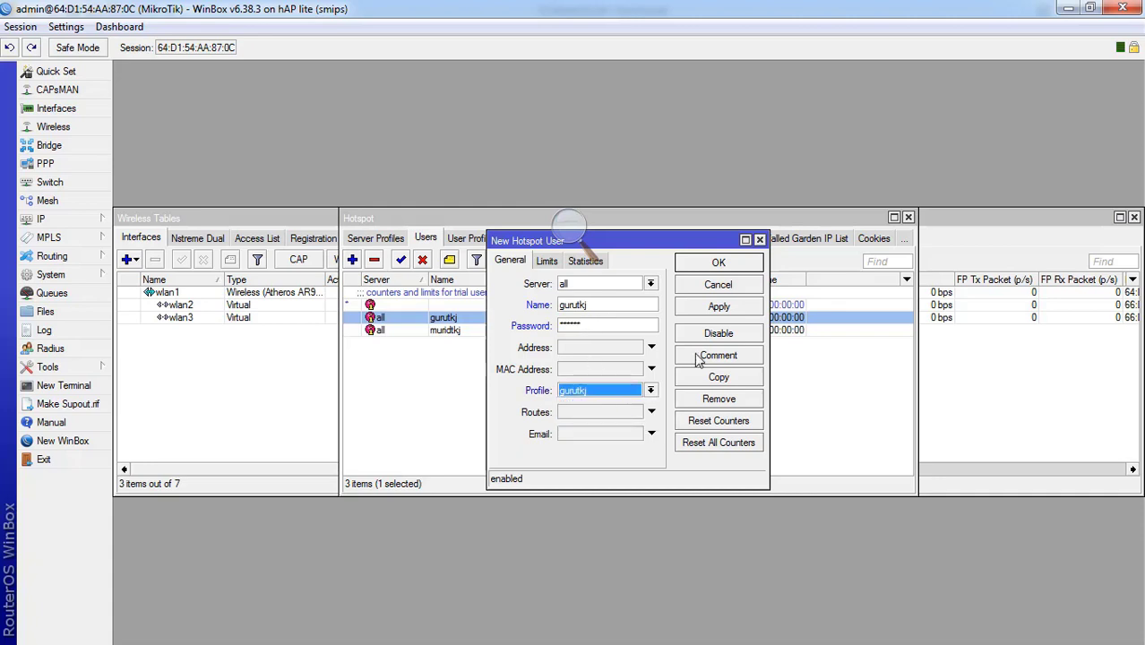
pyautogui.click(719, 306)
pyautogui.click(719, 345)
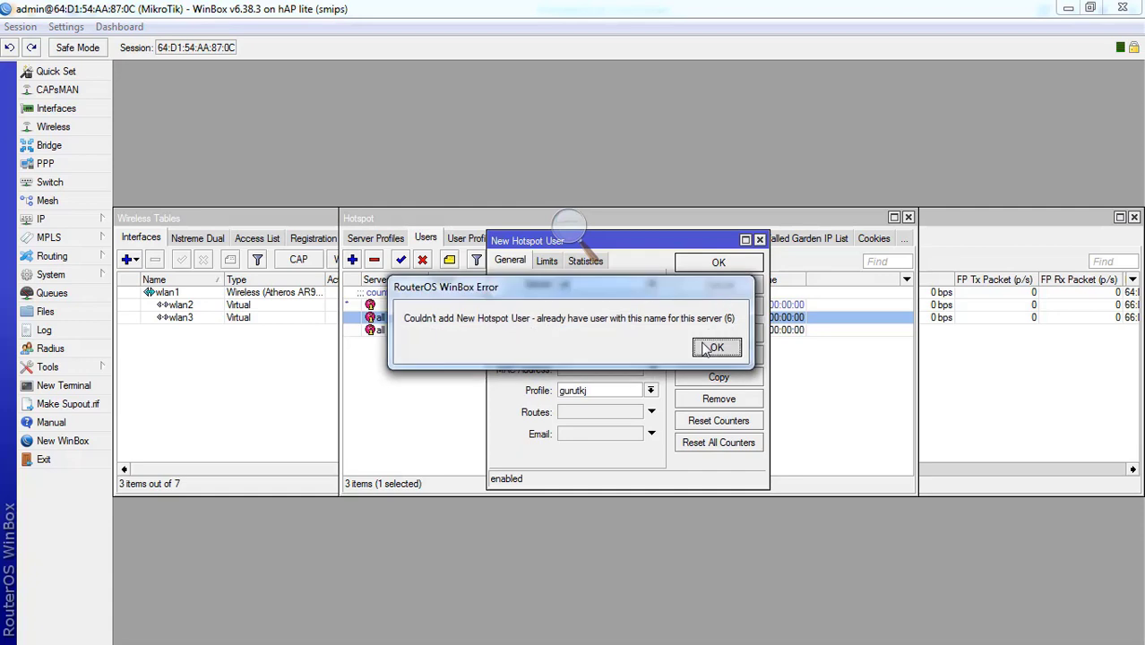
pyautogui.click(603, 306)
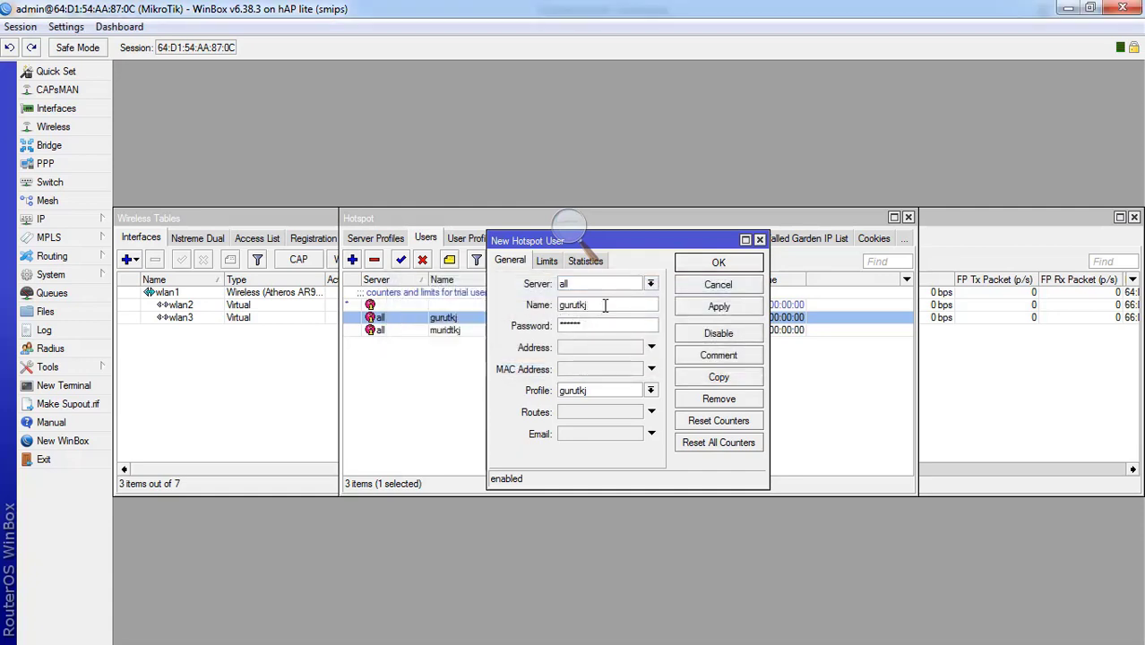
pyautogui.click(734, 312)
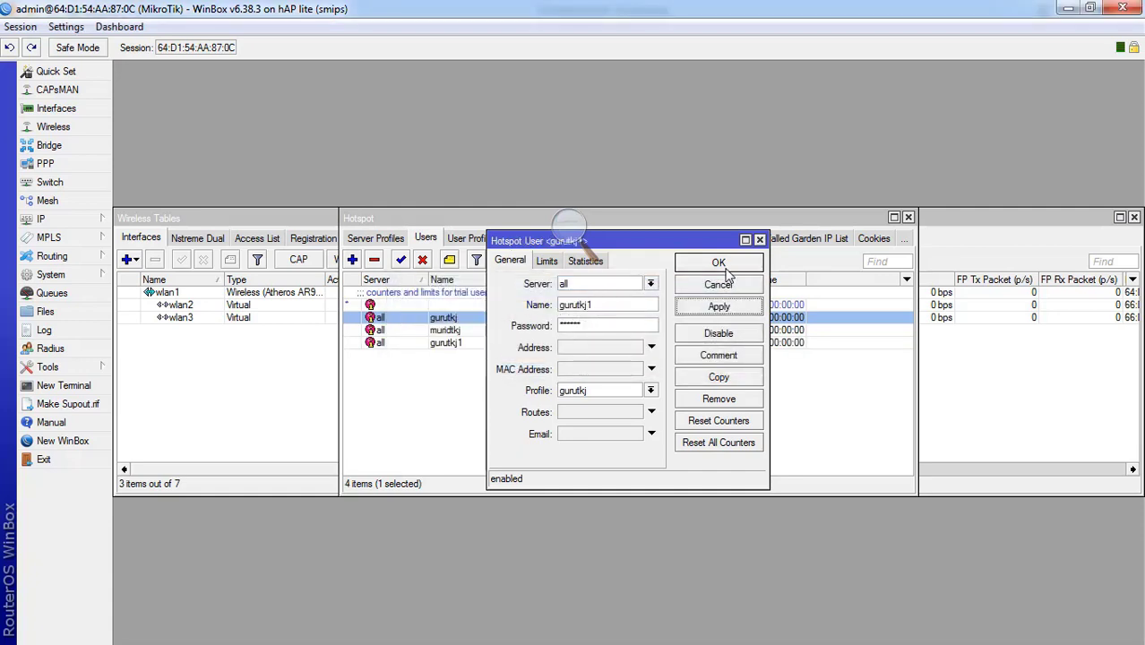
pyautogui.click(726, 270)
pyautogui.click(584, 389)
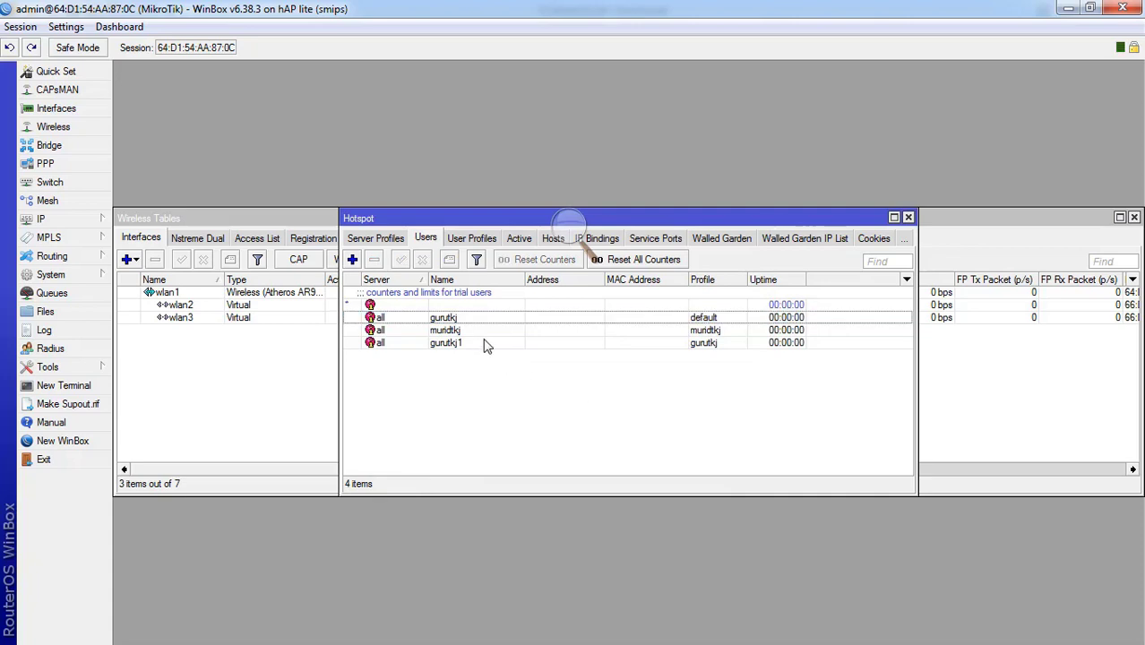
# - Begin a new user profile named gurumm, ready to enter its rate limit
pyautogui.click(462, 320)
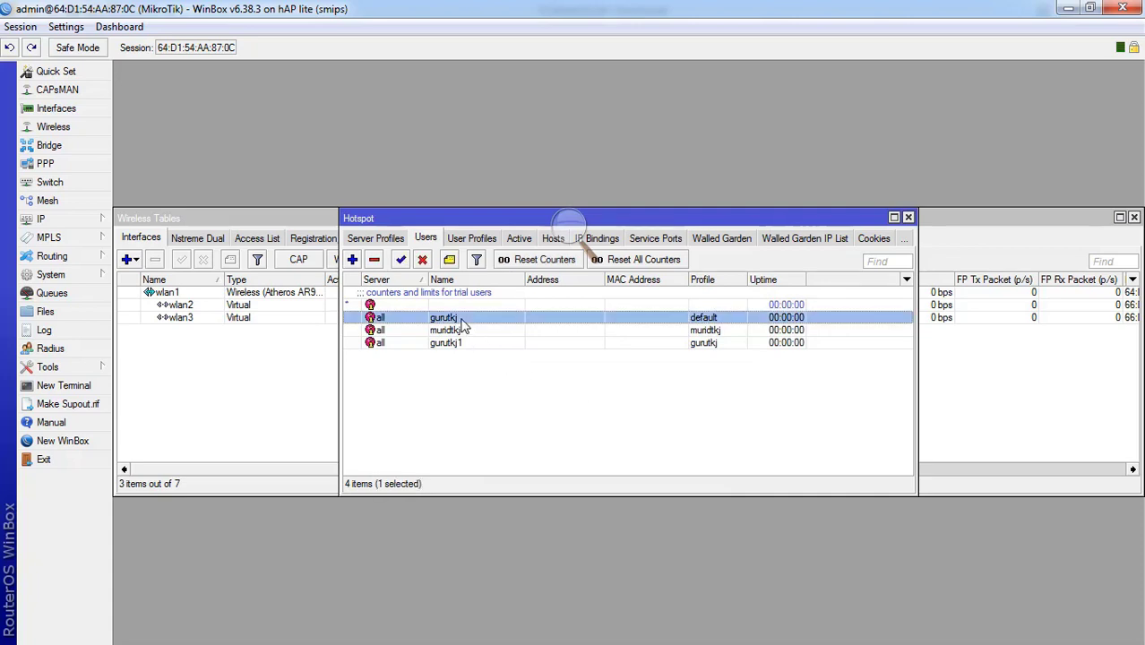
pyautogui.click(453, 347)
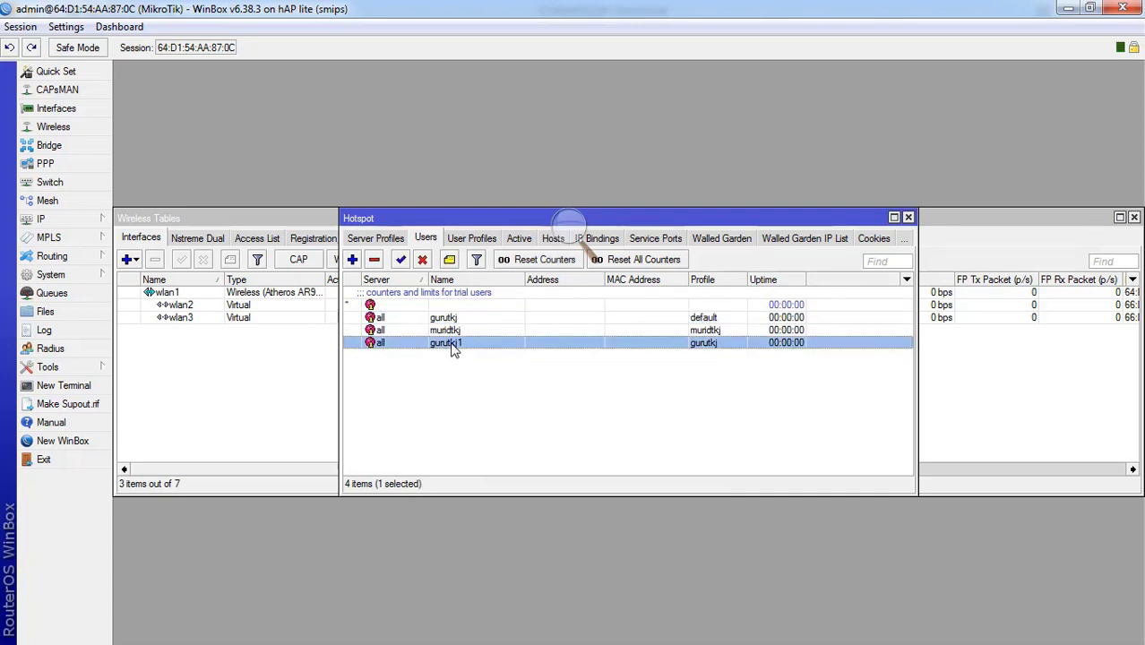
pyautogui.click(475, 382)
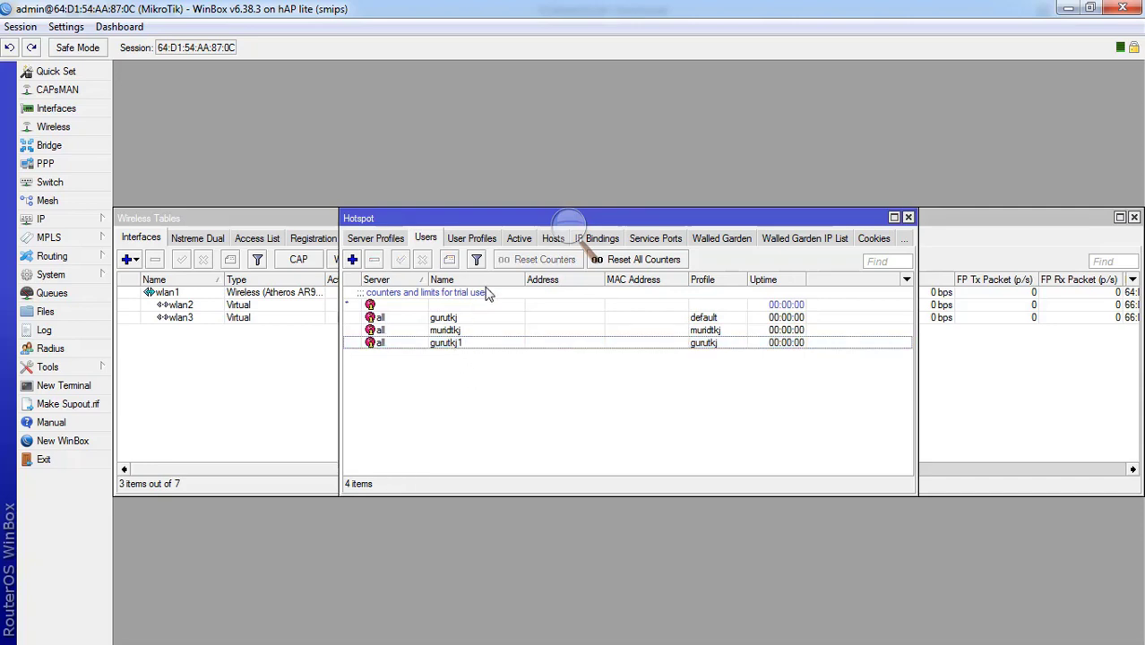
pyautogui.click(475, 248)
pyautogui.click(439, 351)
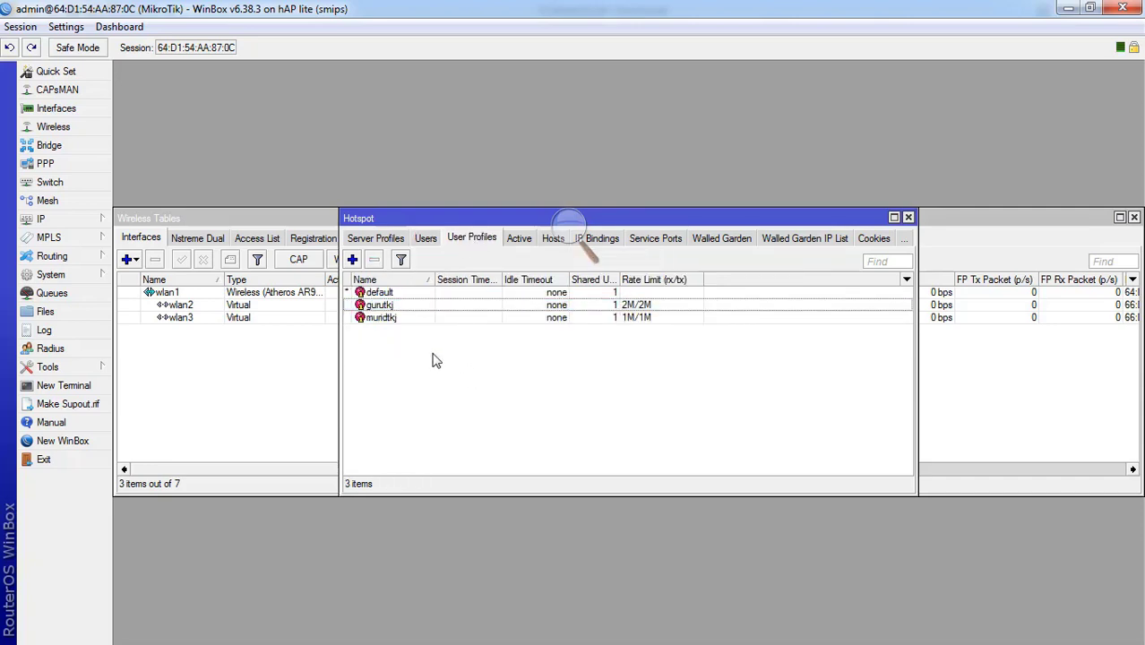
pyautogui.click(353, 259)
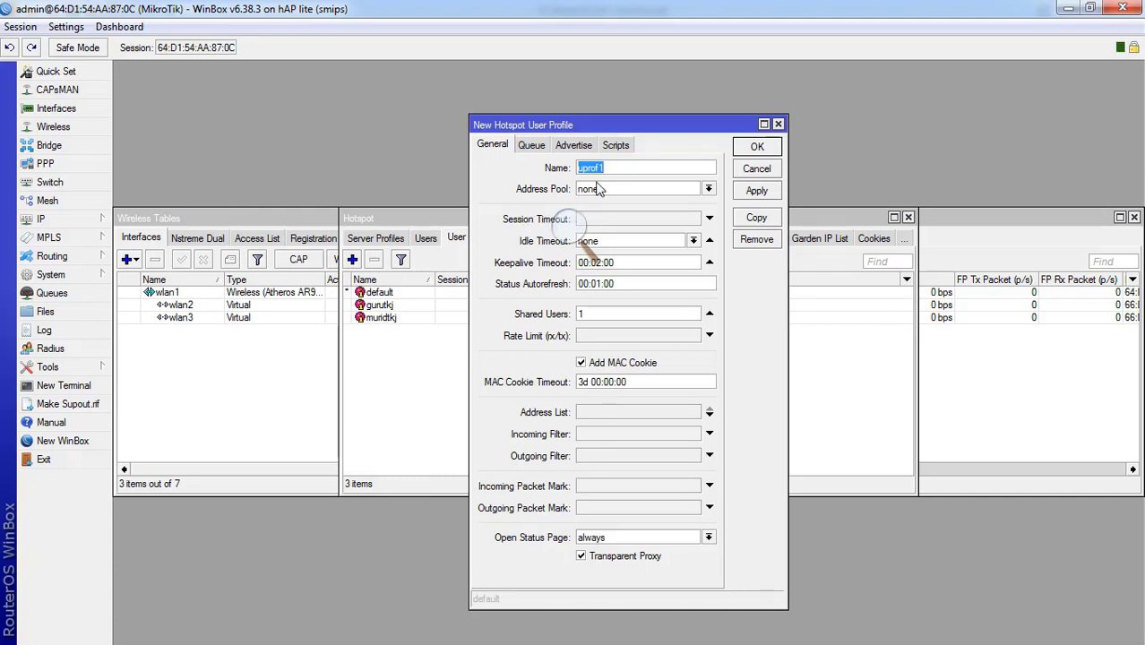
pyautogui.write('gurumm')
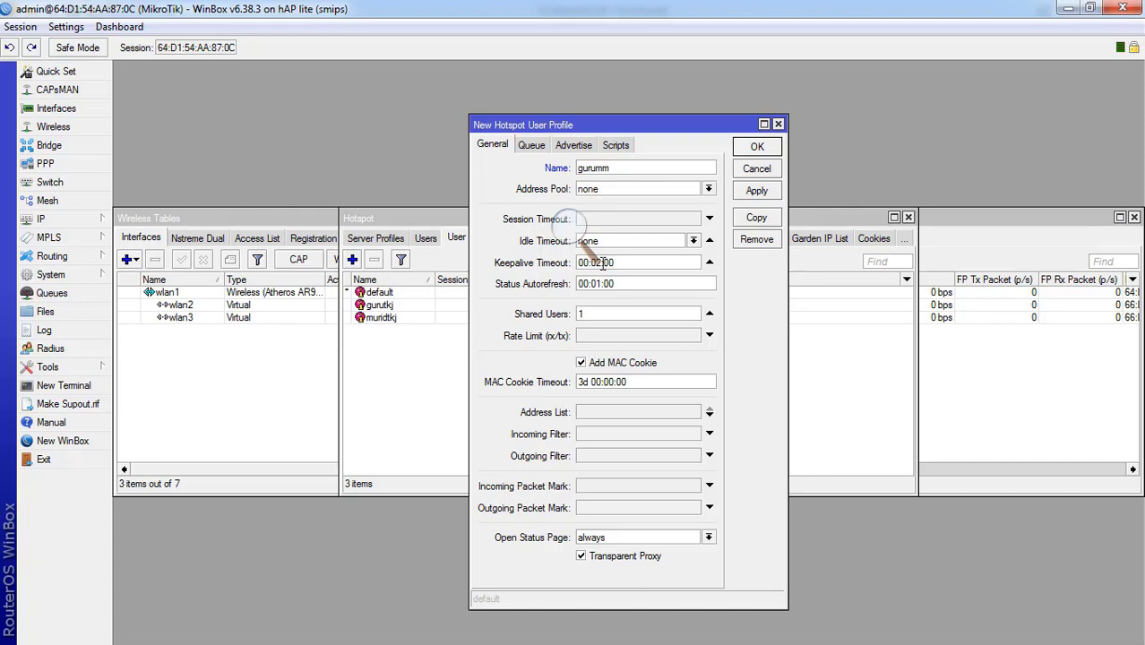
pyautogui.click(600, 344)
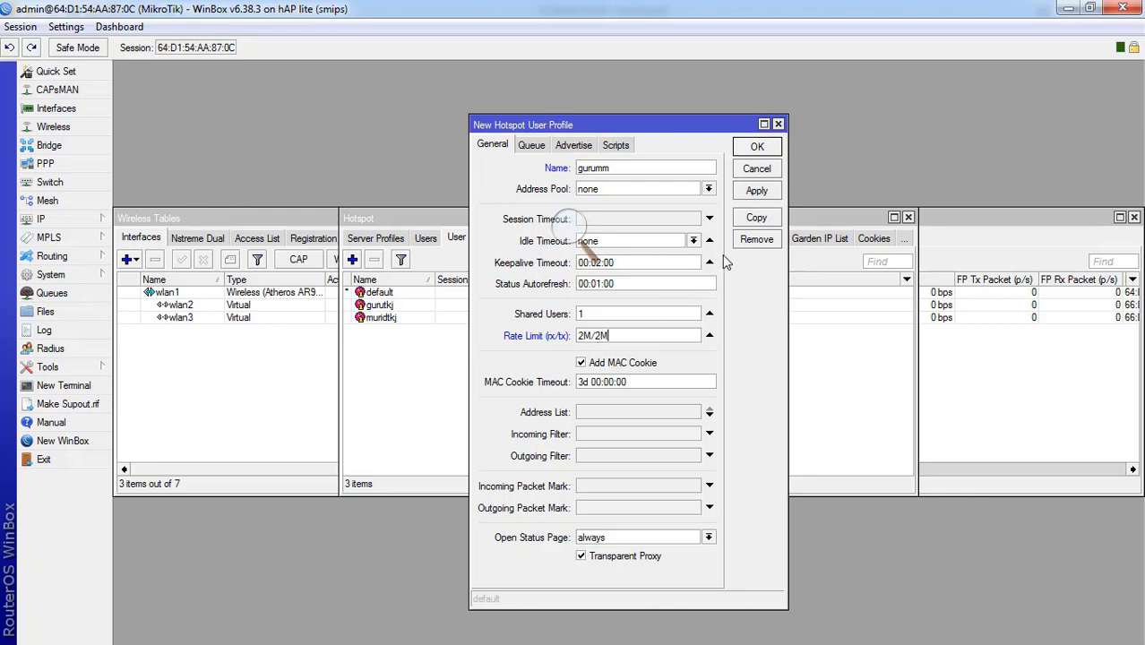
# - Save the gurumm profile, then add a muridmm profile with a 1M/1M rate limit
pyautogui.click(757, 193)
pyautogui.click(758, 147)
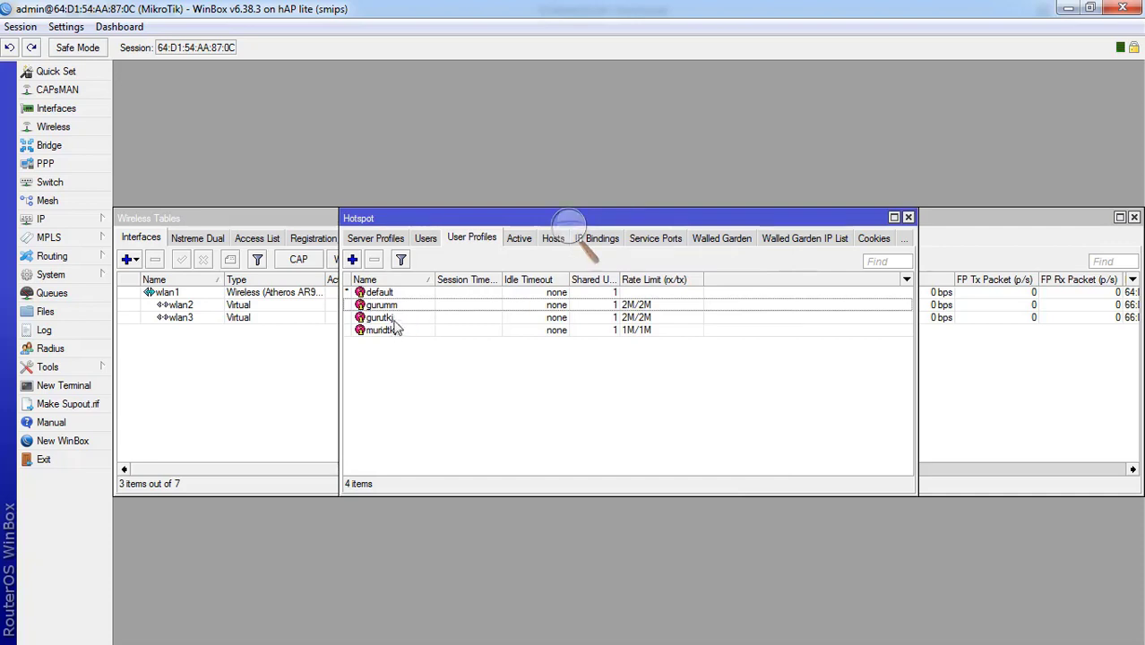
pyautogui.click(353, 260)
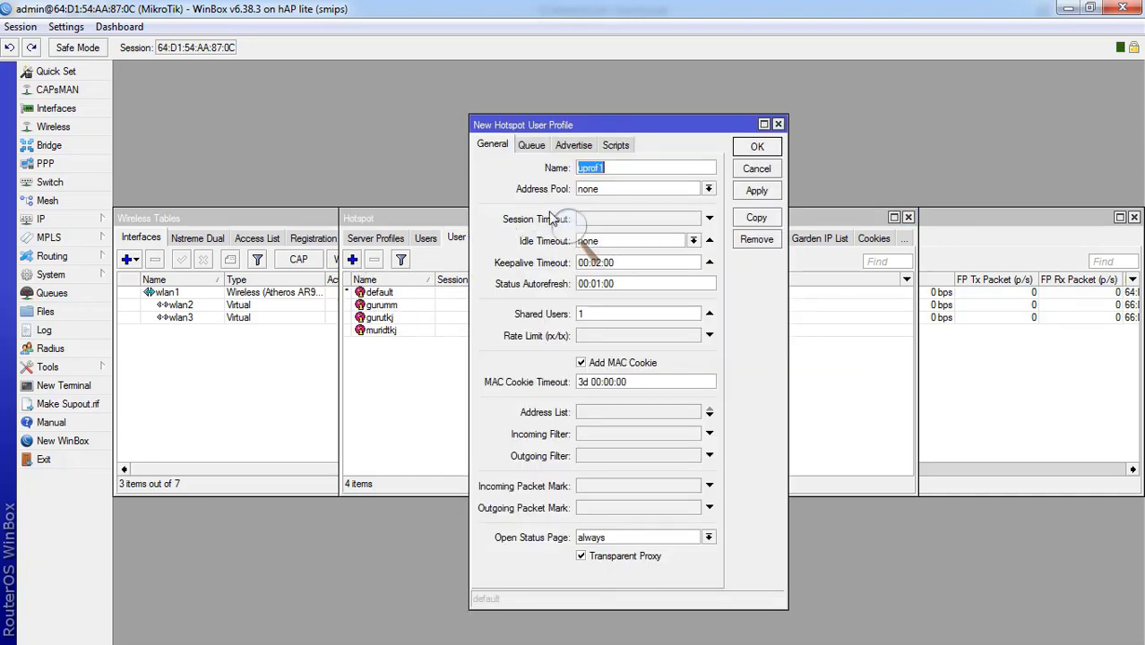
pyautogui.write('muridmm')
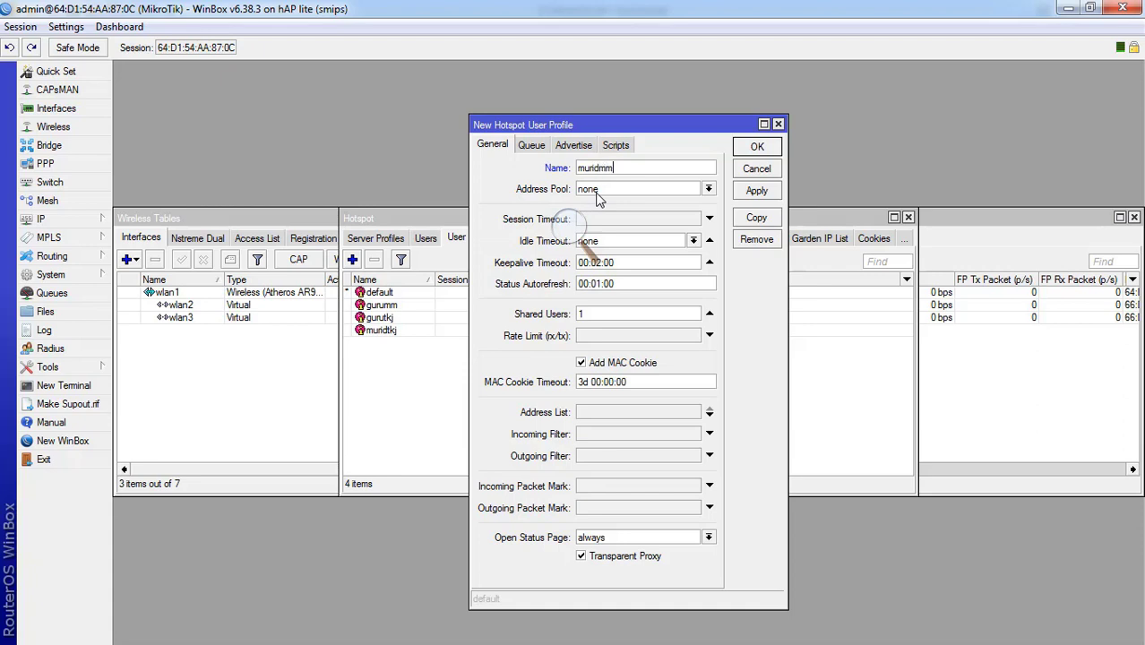
pyautogui.click(600, 335)
pyautogui.write('1M/1M')
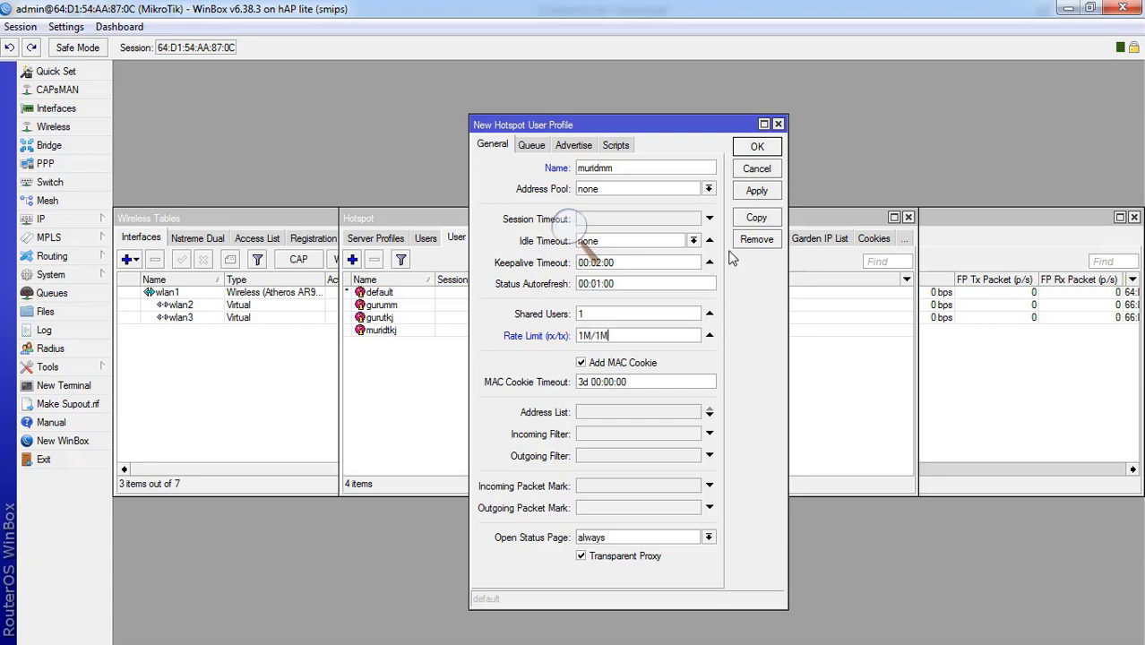
pyautogui.click(757, 192)
pyautogui.click(769, 169)
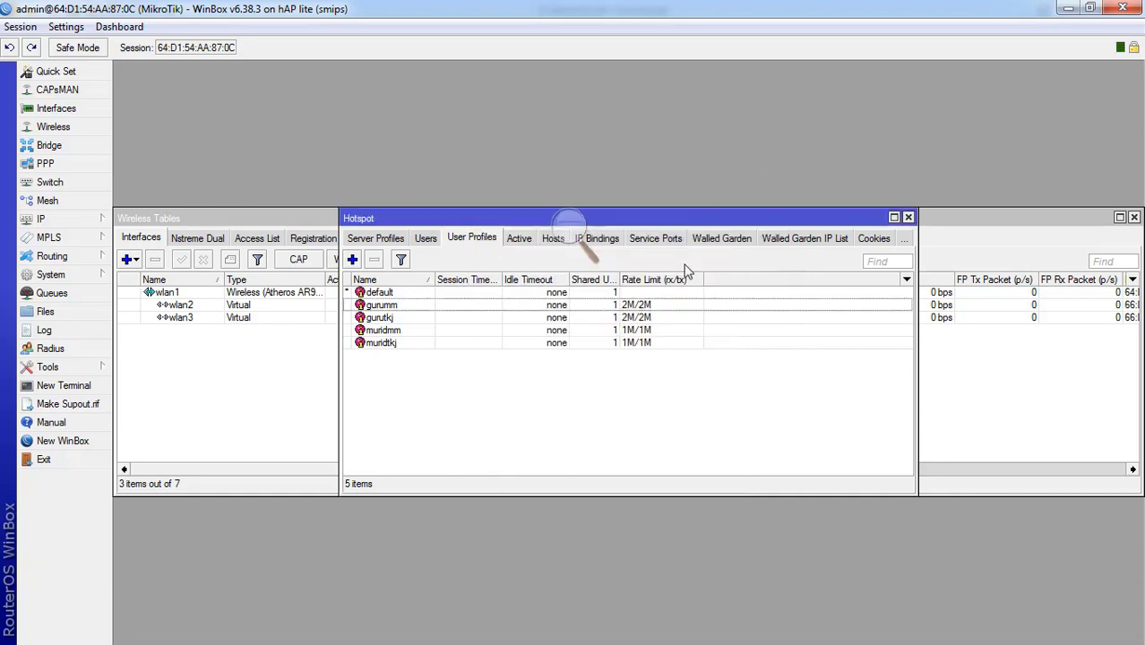
# - Add hotspot user gurumm with a password on the gurumm profile
pyautogui.click(426, 239)
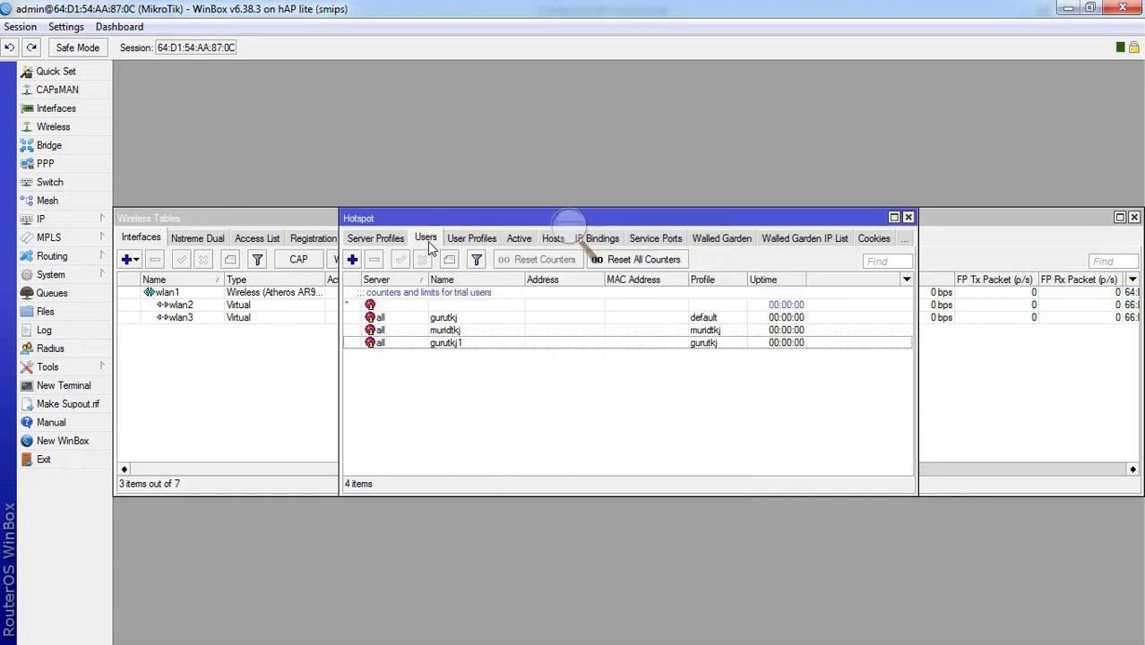
pyautogui.click(353, 259)
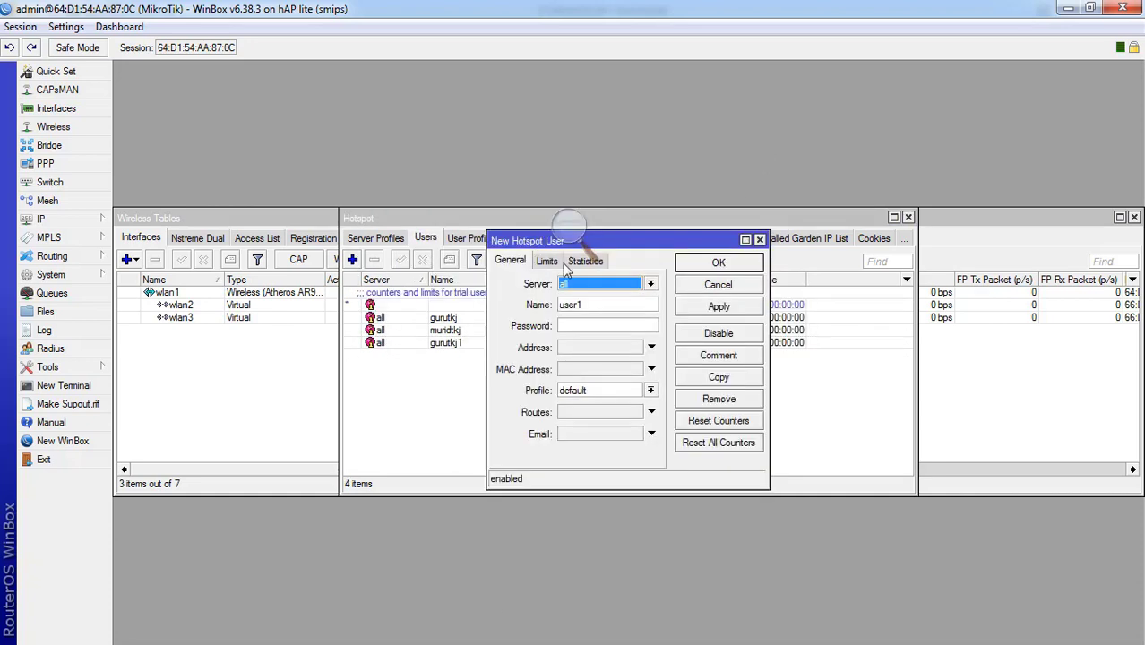
pyautogui.press('Tab')
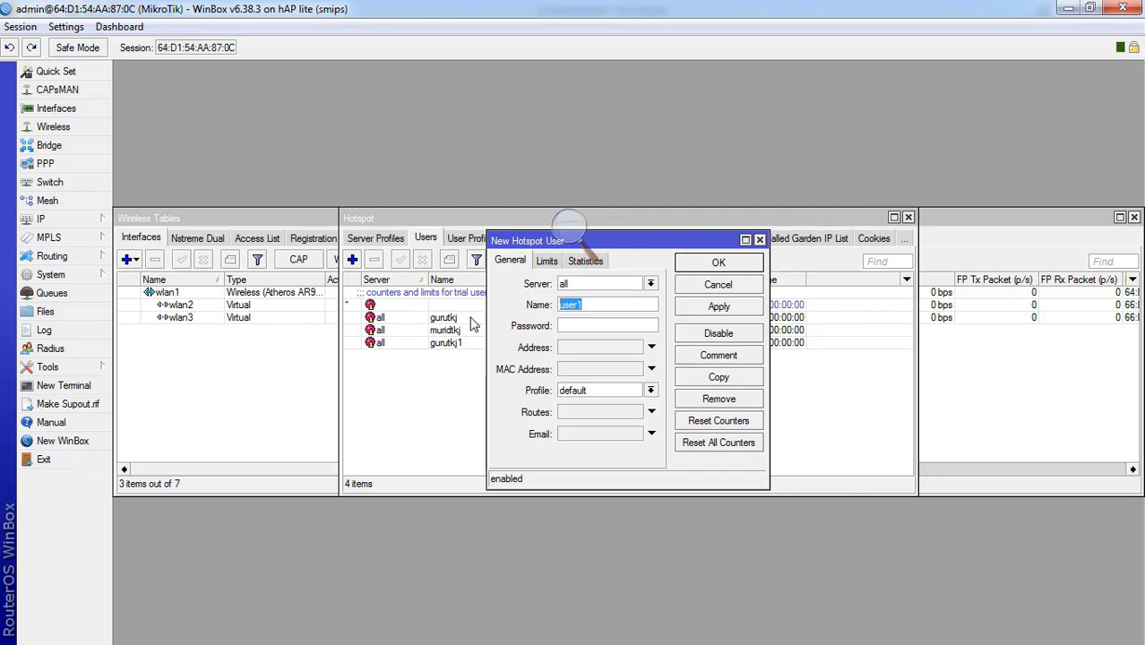
pyautogui.click(651, 390)
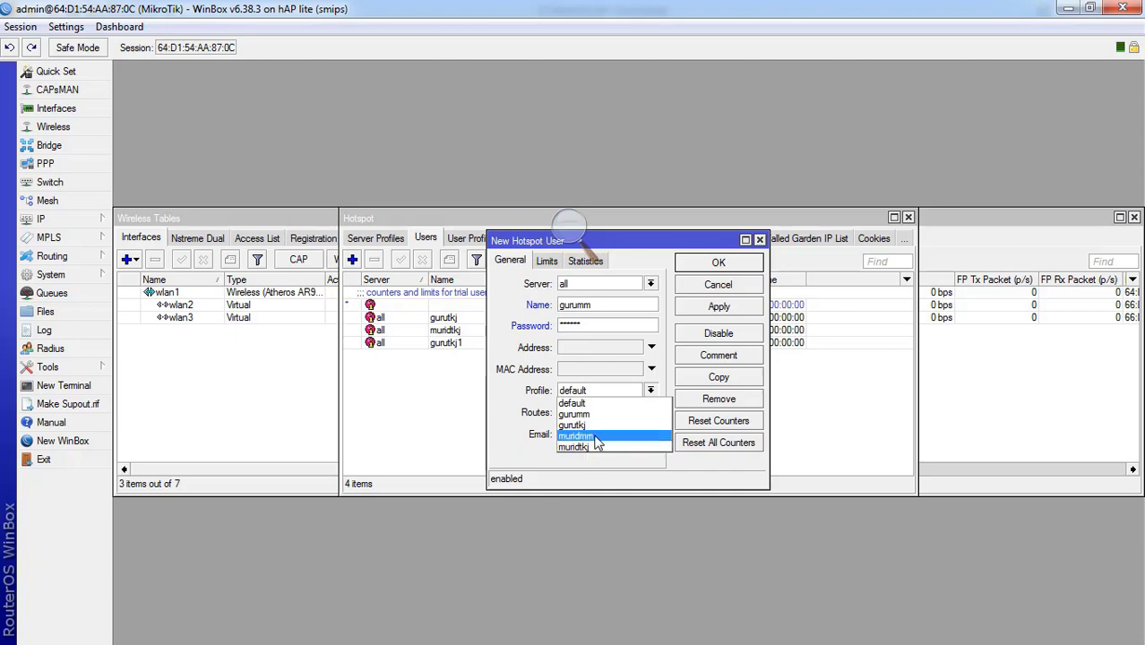
pyautogui.click(594, 414)
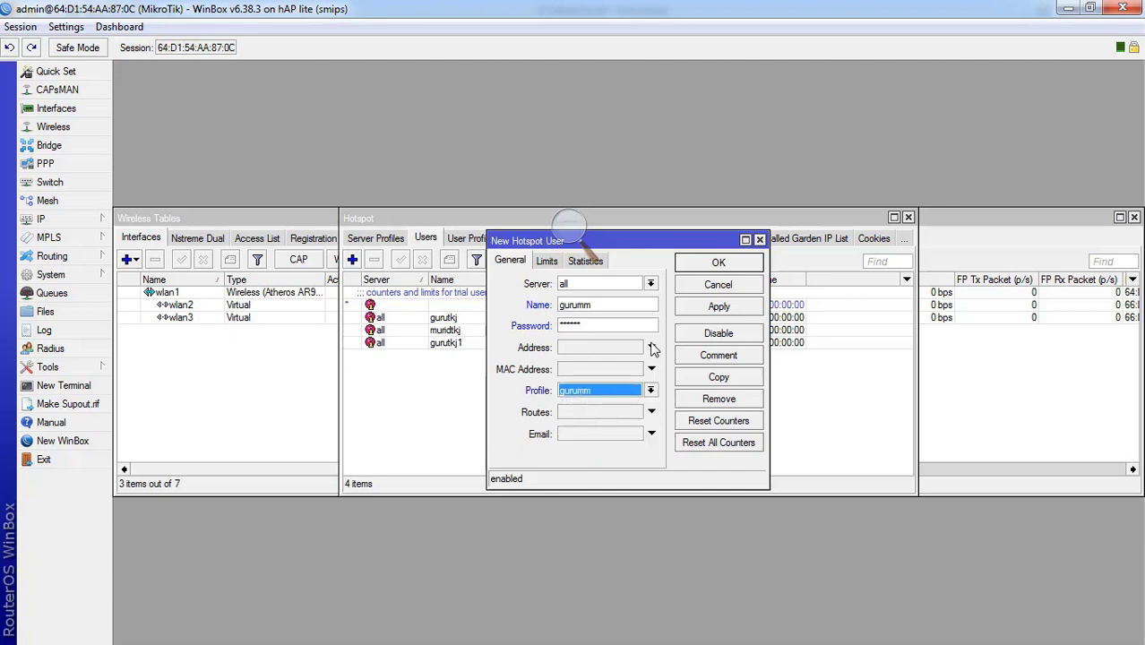
pyautogui.click(719, 307)
pyautogui.click(719, 263)
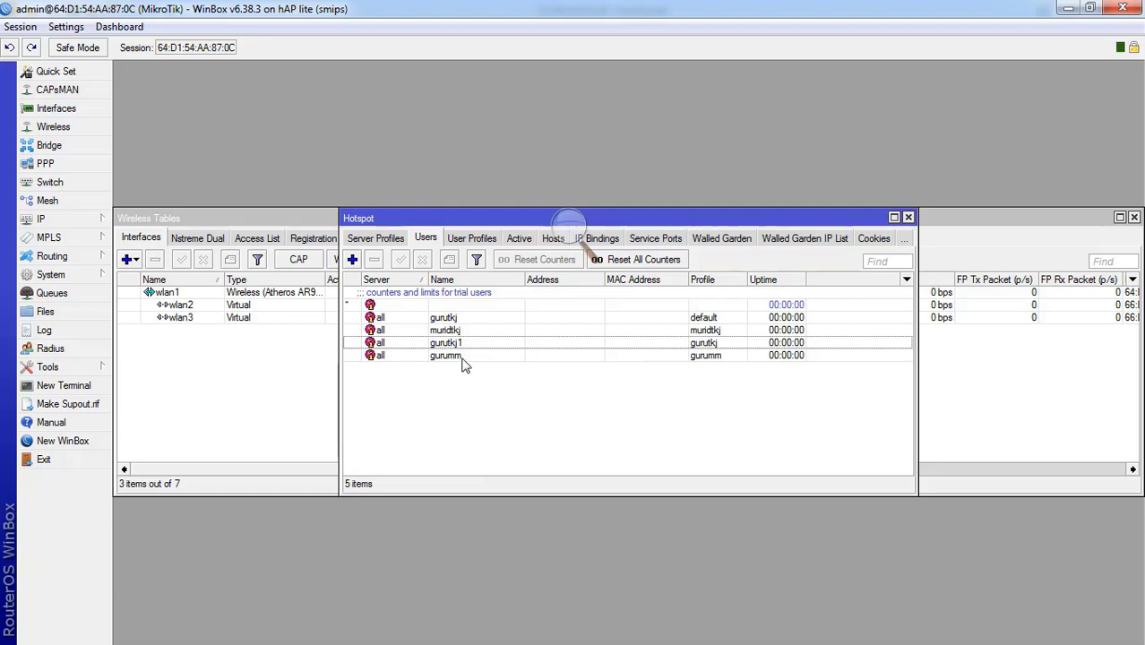
# - Add hotspot user muridmm with a password on the muridmm profile
pyautogui.click(352, 259)
pyautogui.press('Tab')
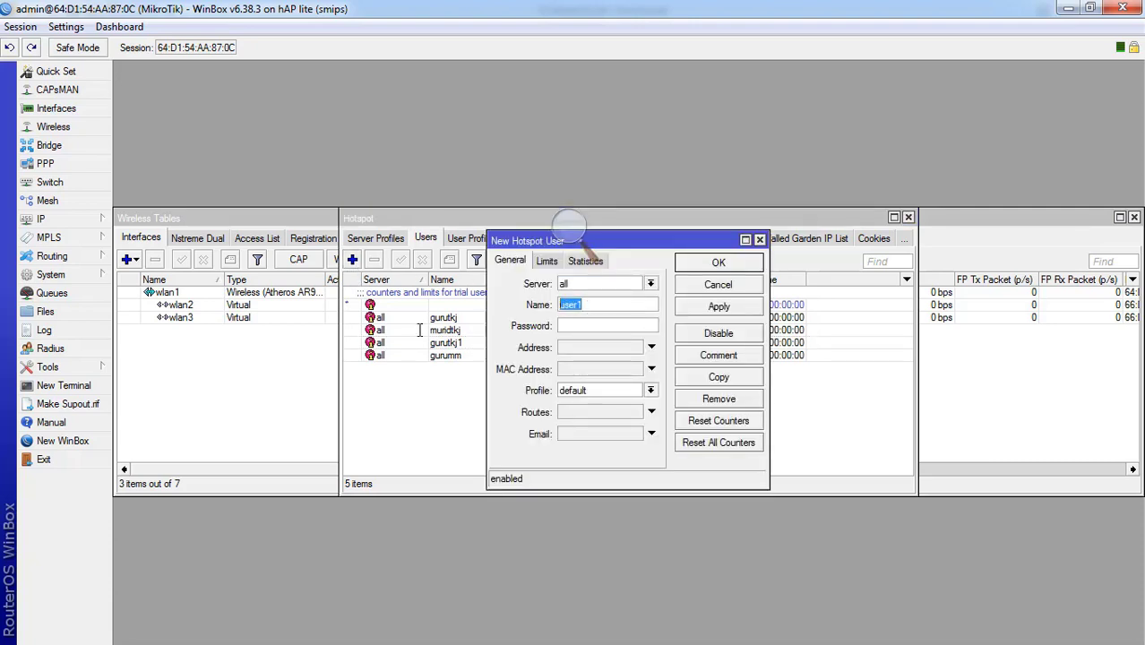
pyautogui.write('murid')
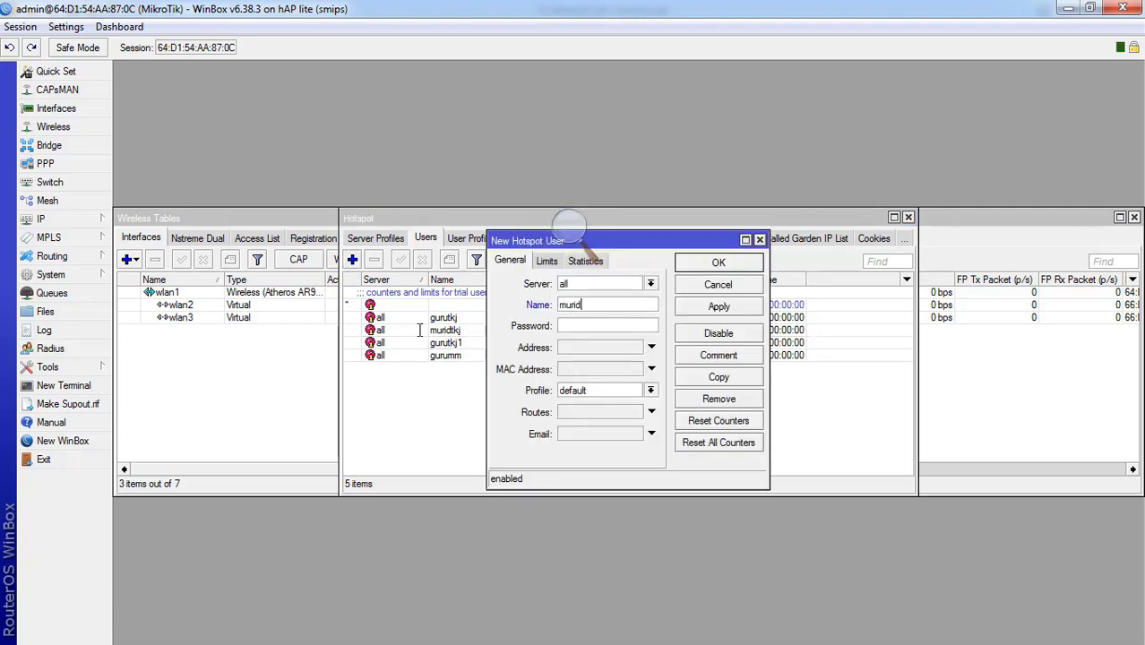
pyautogui.write('mm')
pyautogui.write('m')
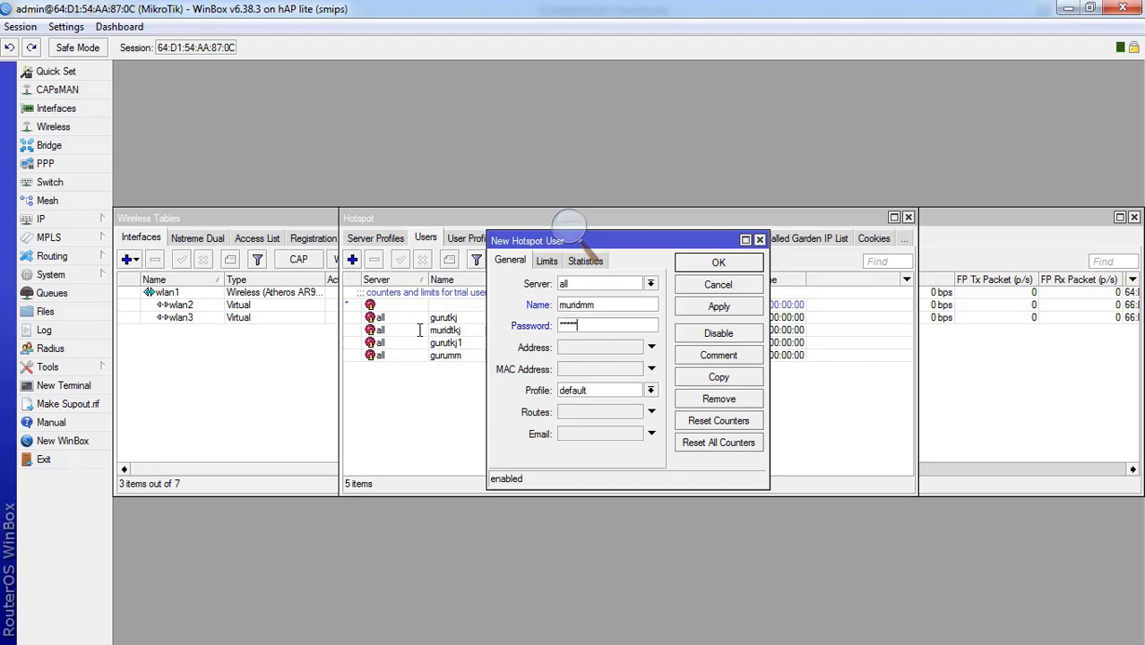
pyautogui.click(581, 392)
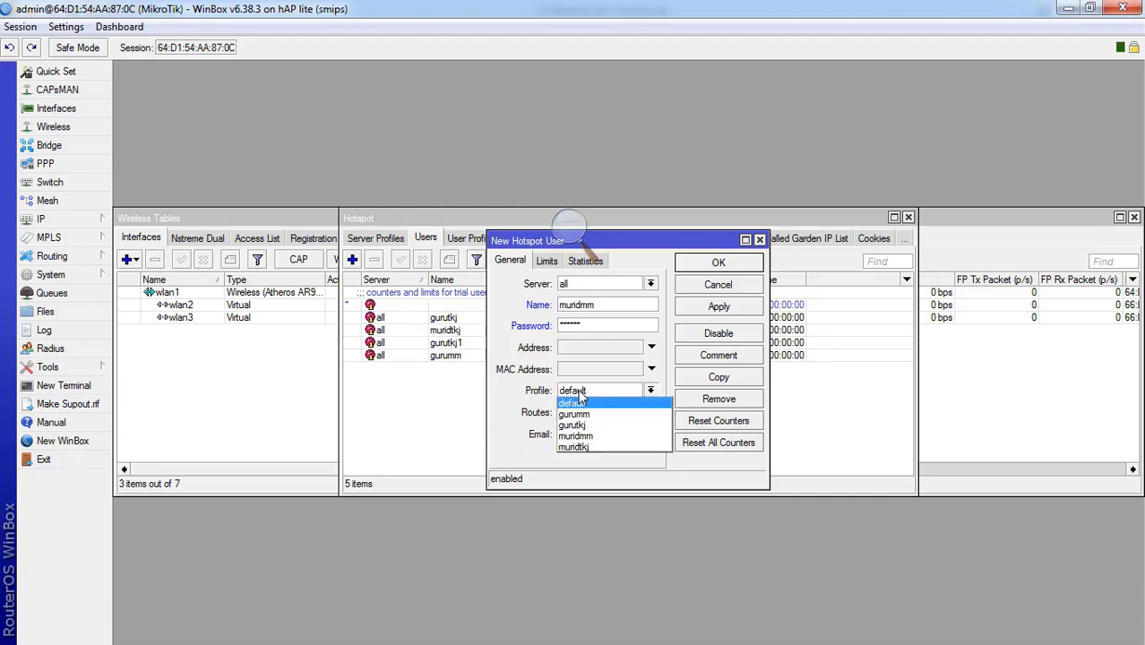
pyautogui.click(593, 437)
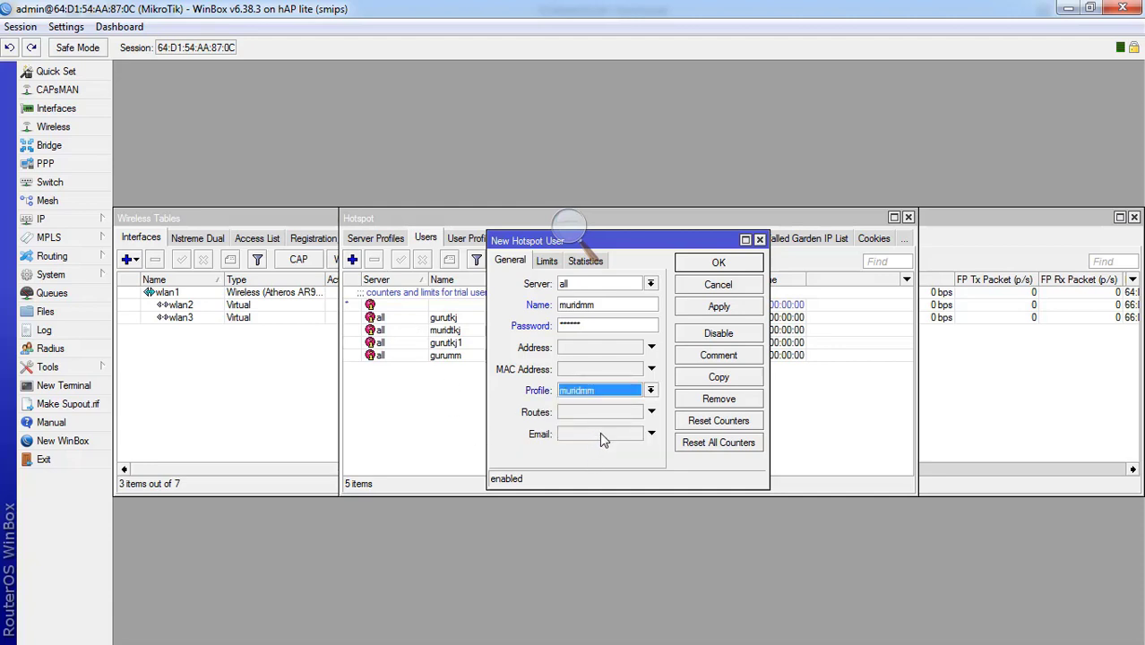
pyautogui.click(718, 307)
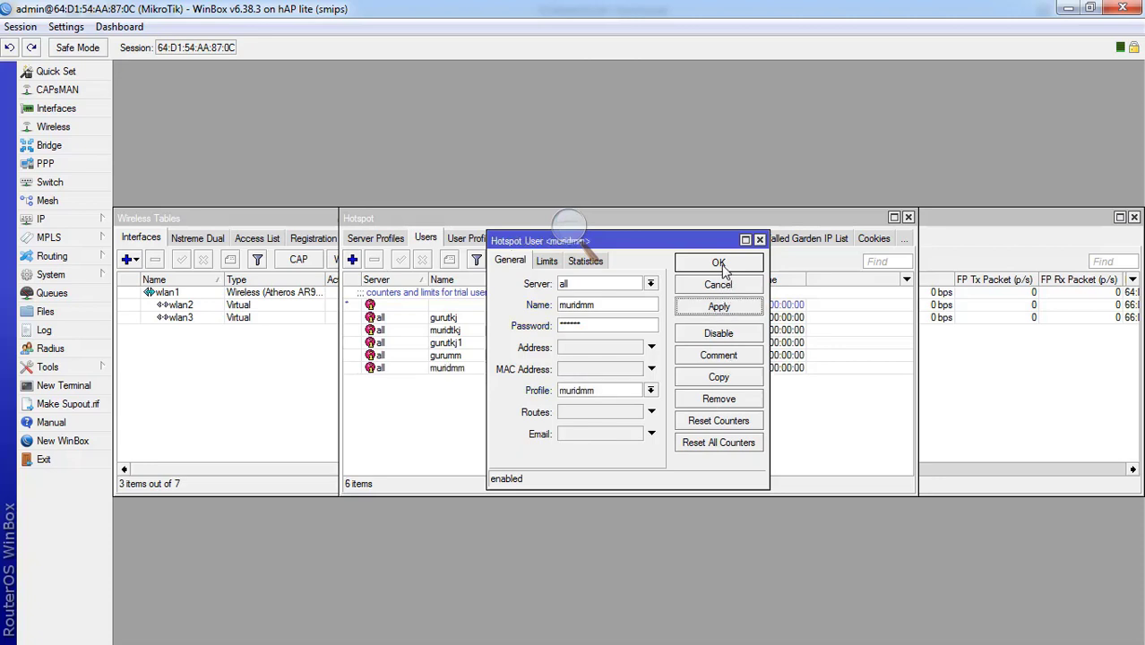
pyautogui.click(719, 263)
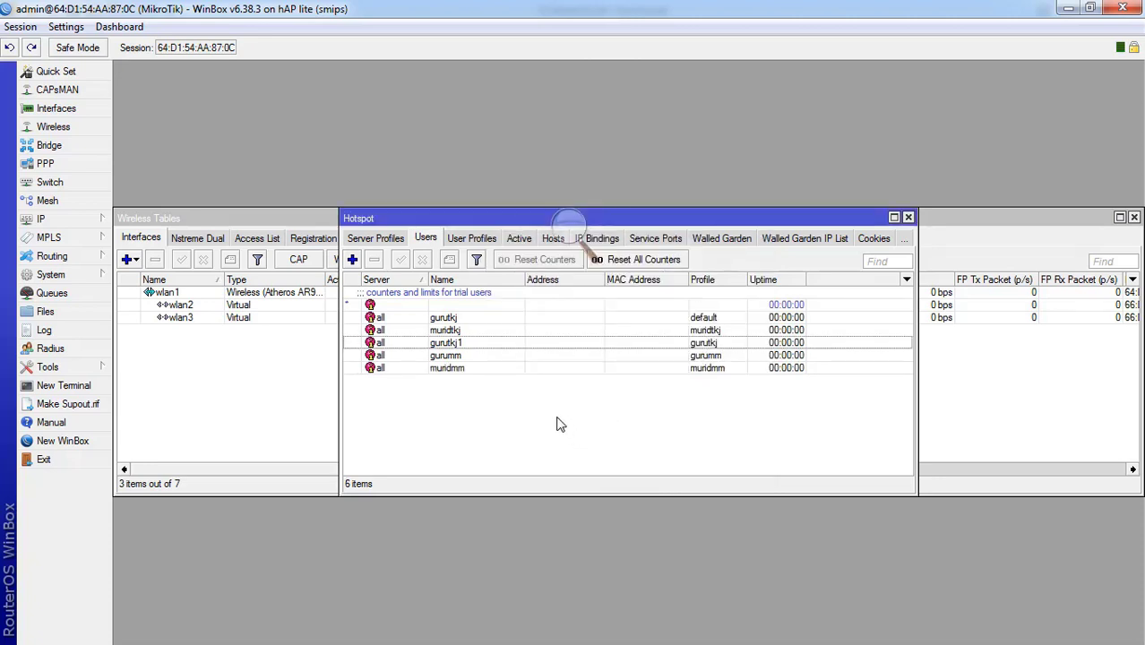
# - Start Hotspot Setup on wlan3, accepting the default local address and address pool
pyautogui.click(371, 240)
pyautogui.click(366, 240)
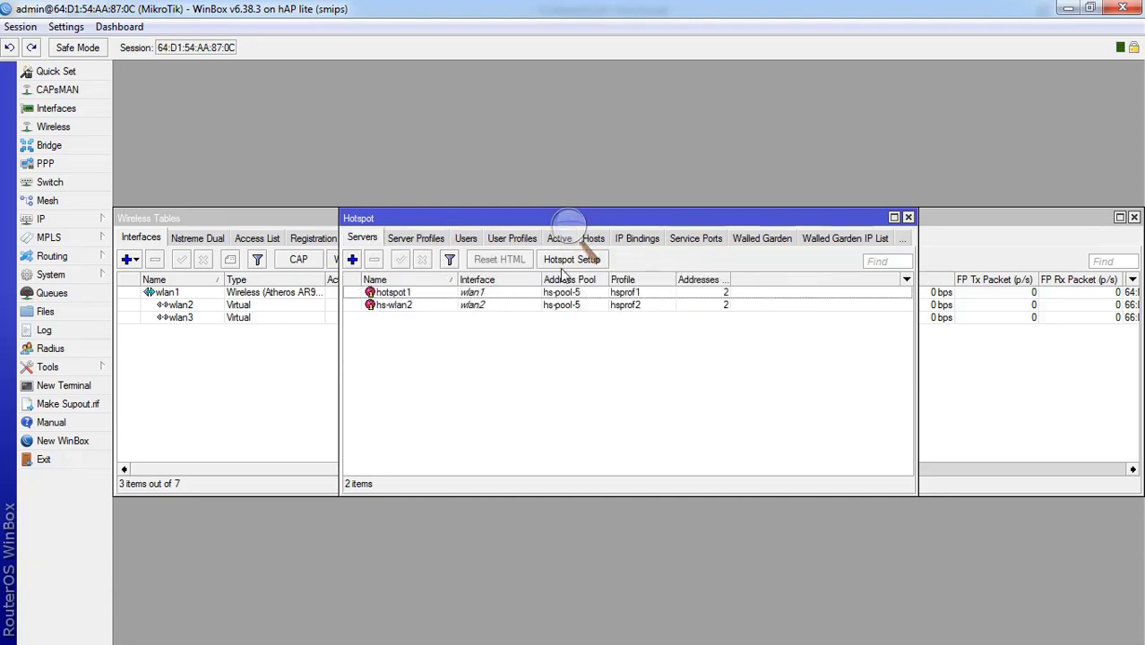
pyautogui.click(550, 266)
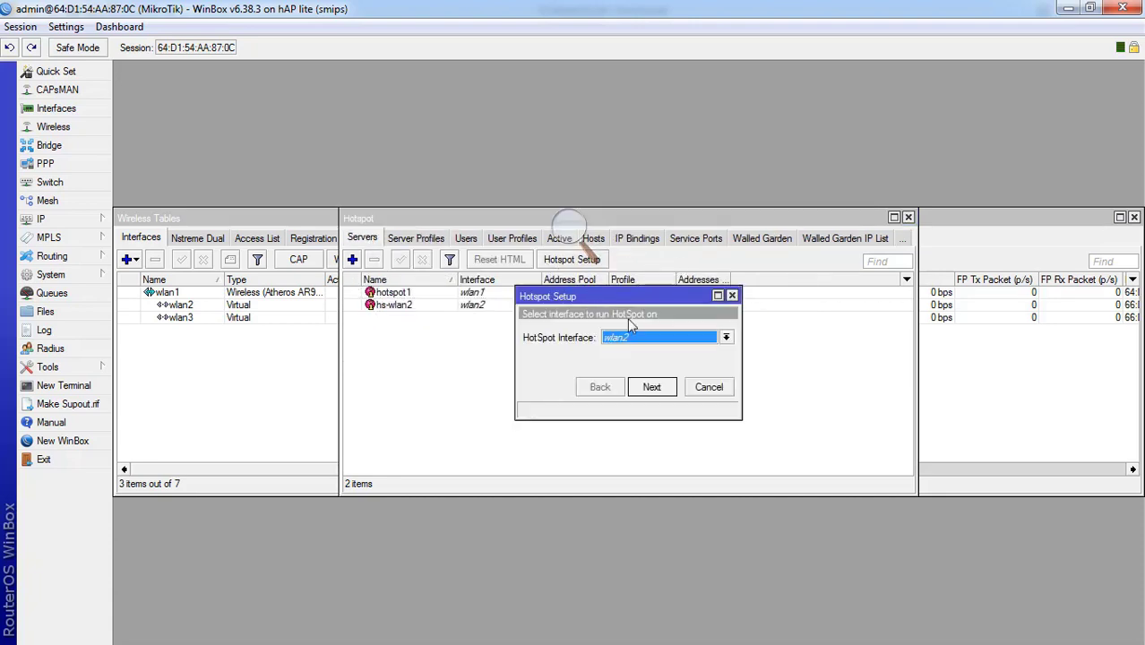
pyautogui.click(726, 337)
pyautogui.click(616, 404)
pyautogui.click(651, 389)
pyautogui.click(664, 394)
pyautogui.click(665, 394)
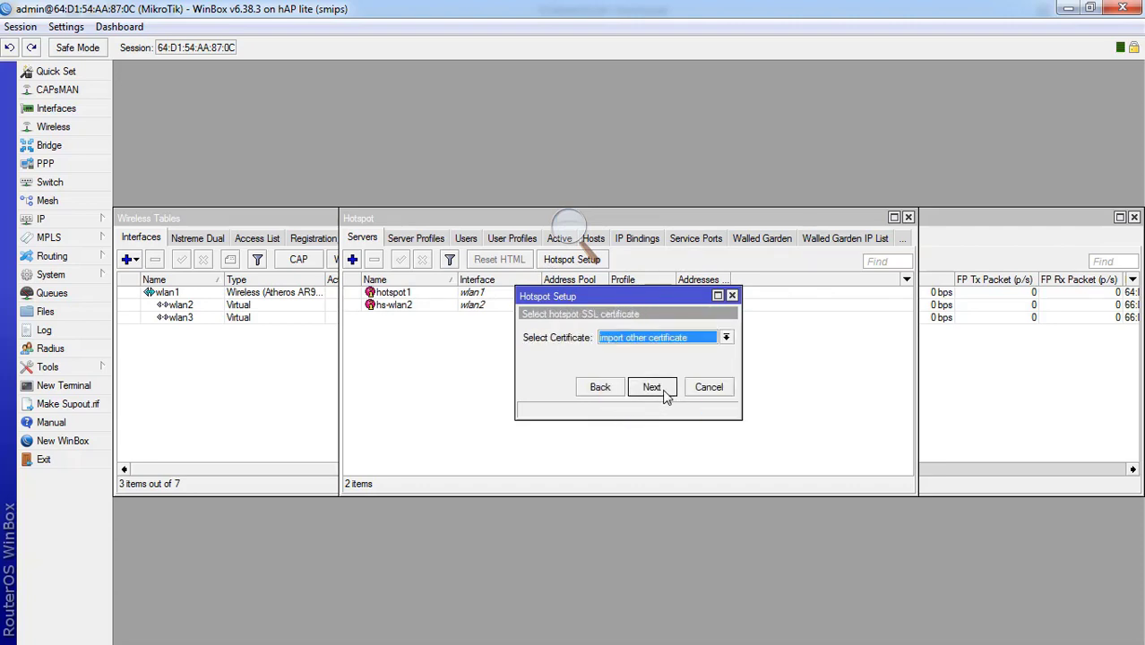
# - Finish the setup with no SSL certificate, default DNS servers and DNS name hotspot.rpl.com
pyautogui.click(659, 341)
pyautogui.click(650, 359)
pyautogui.click(651, 387)
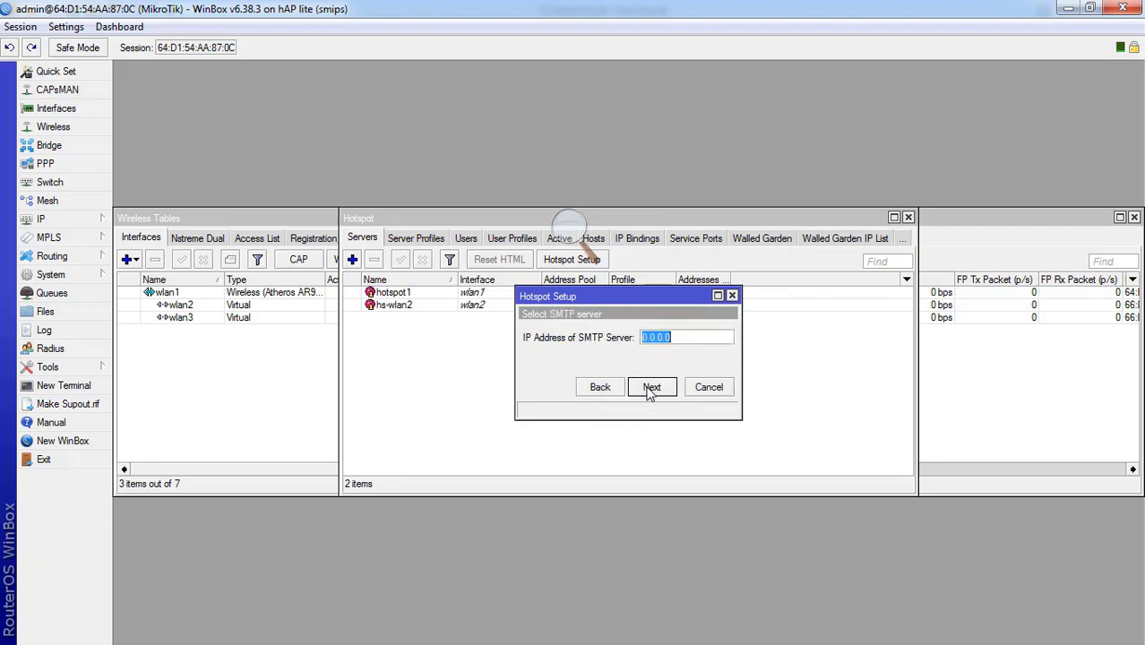
pyautogui.click(652, 389)
pyautogui.click(652, 389)
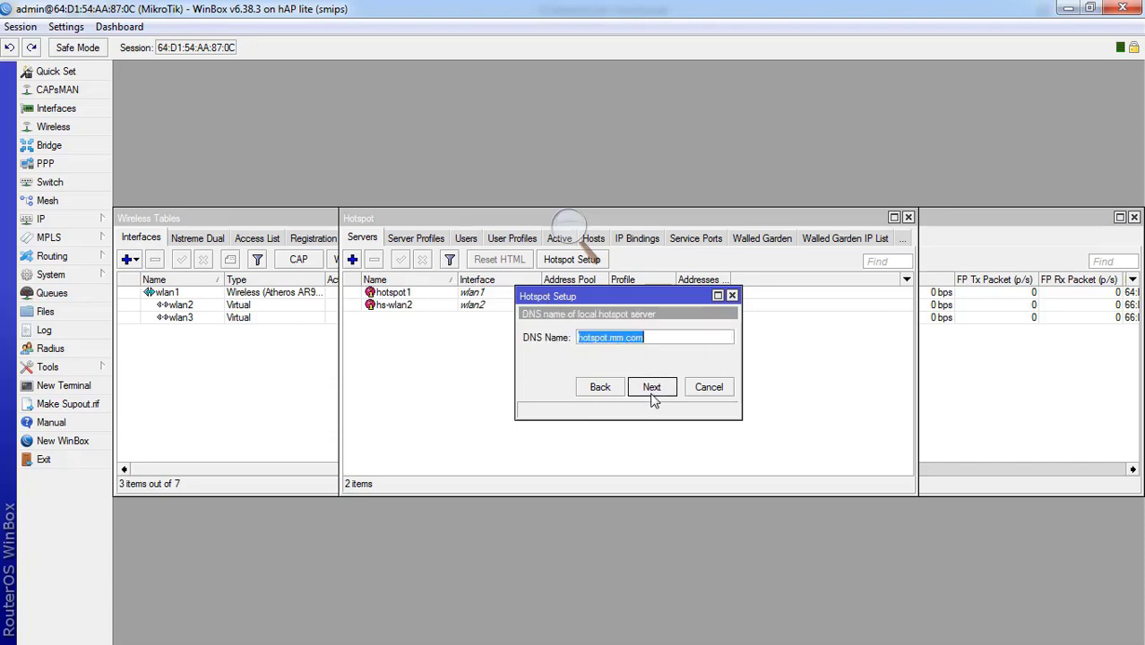
pyautogui.click(664, 336)
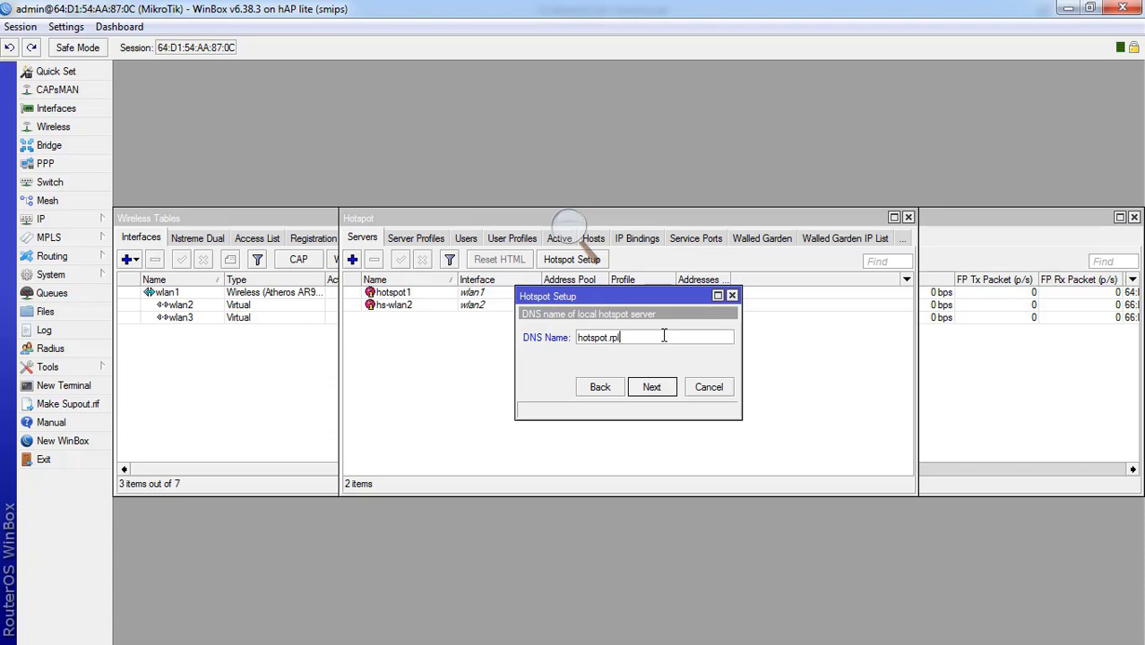
pyautogui.click(652, 388)
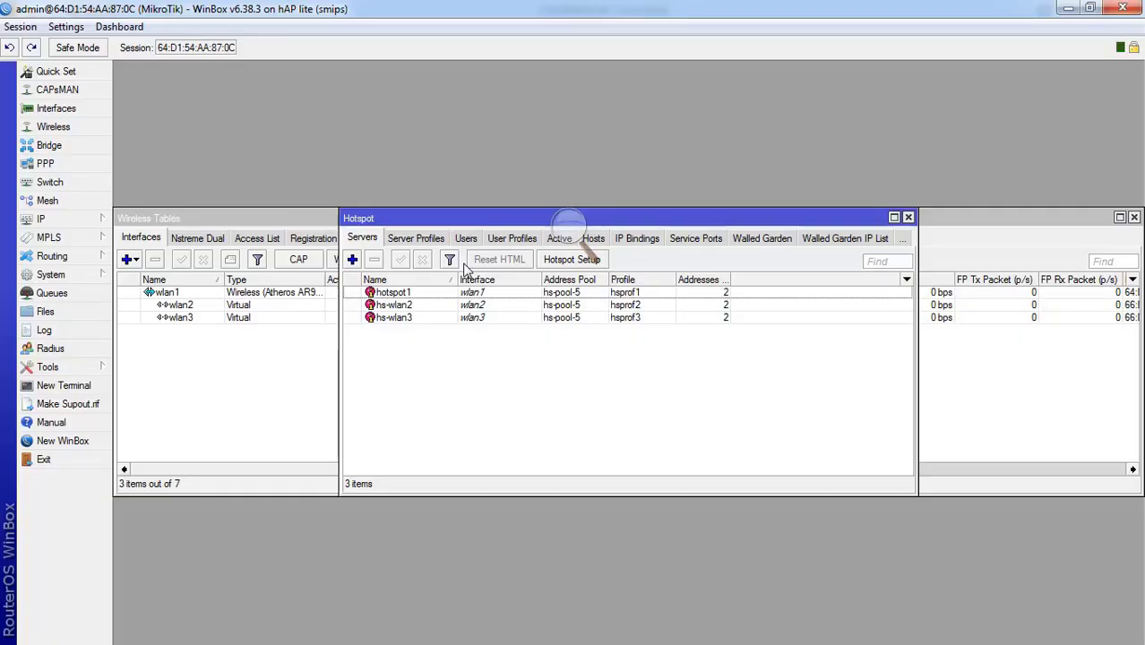
pyautogui.click(507, 239)
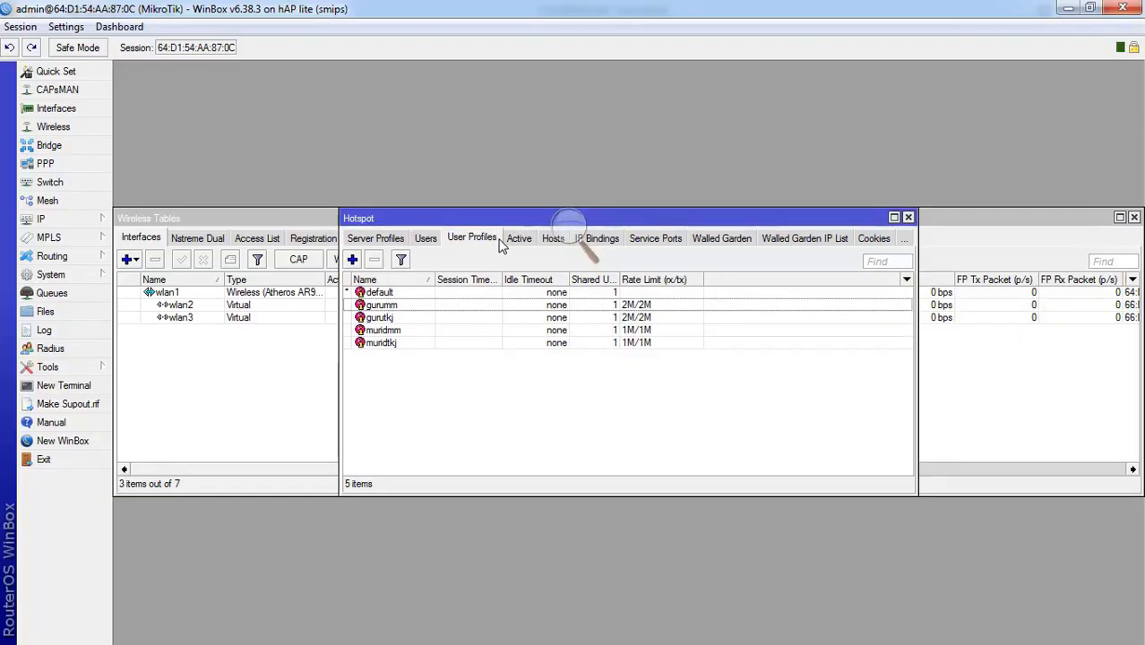
# - Create a gururpl user profile with a 2M/2M rate limit
pyautogui.click(352, 259)
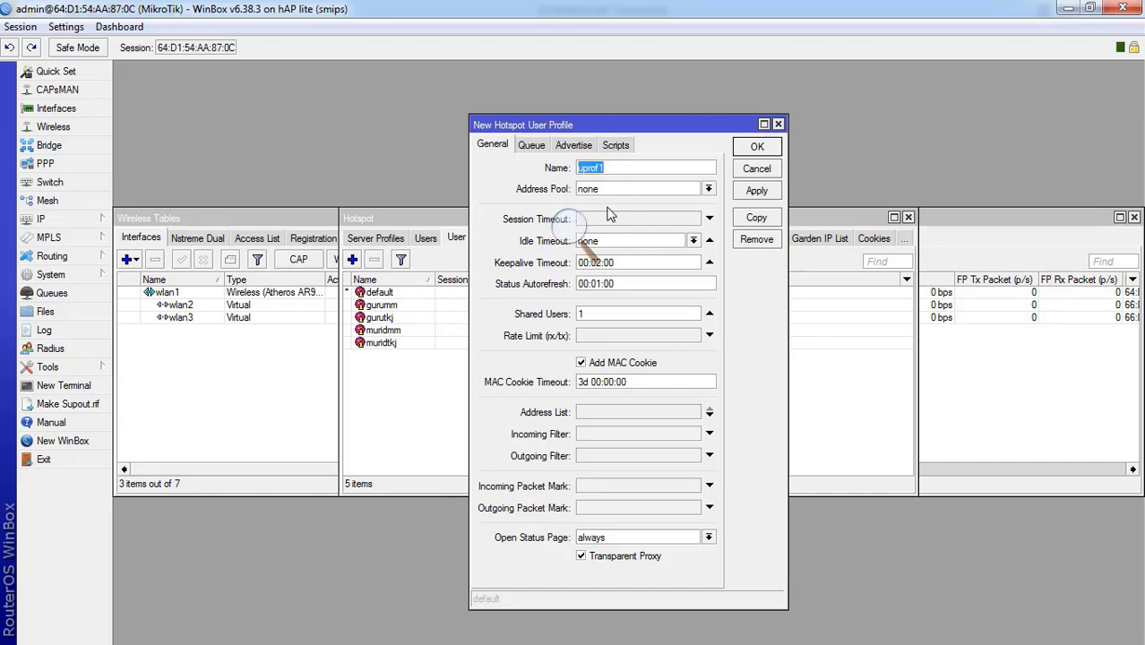
pyautogui.write('gururpl')
pyautogui.click(602, 337)
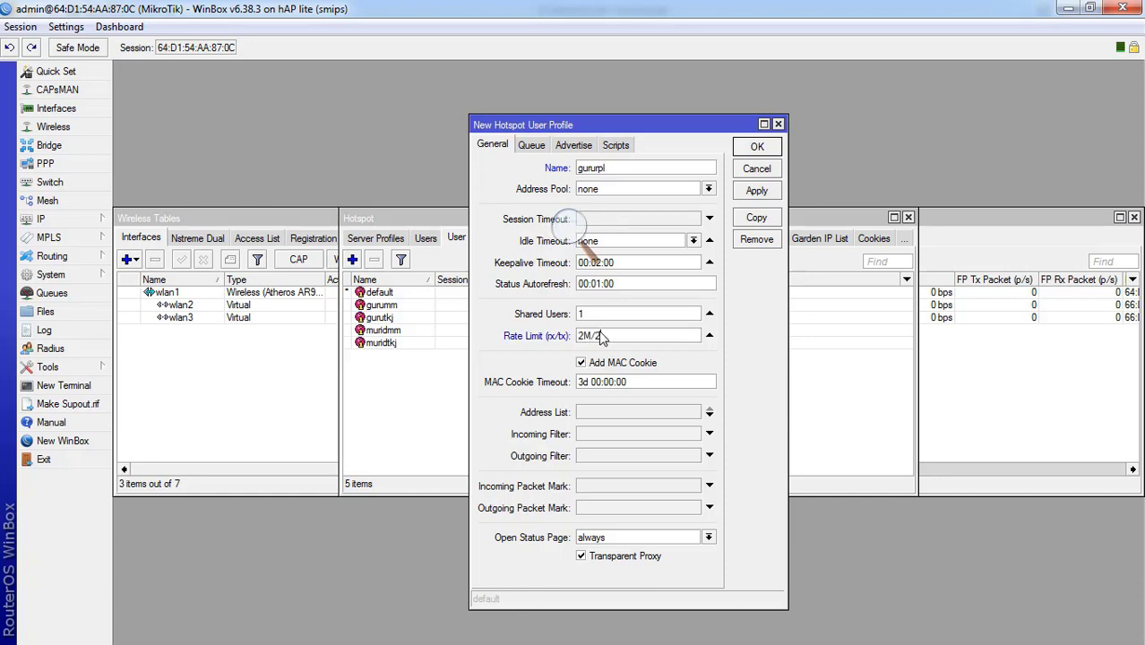
pyautogui.write('2M/2M')
pyautogui.click(756, 190)
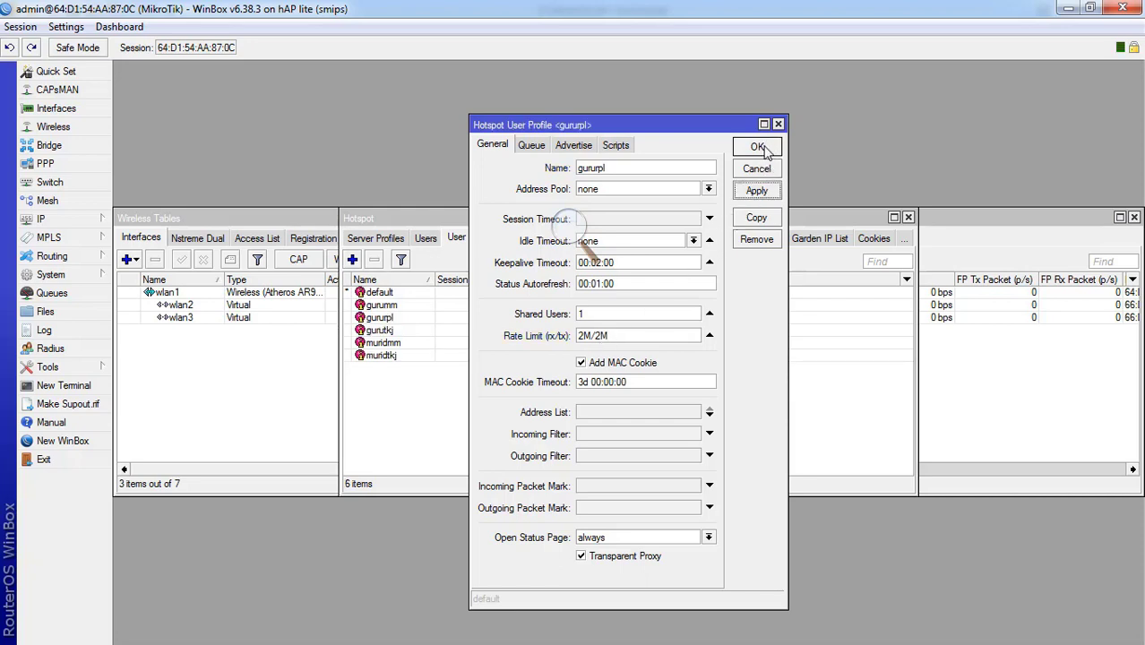
pyautogui.click(758, 148)
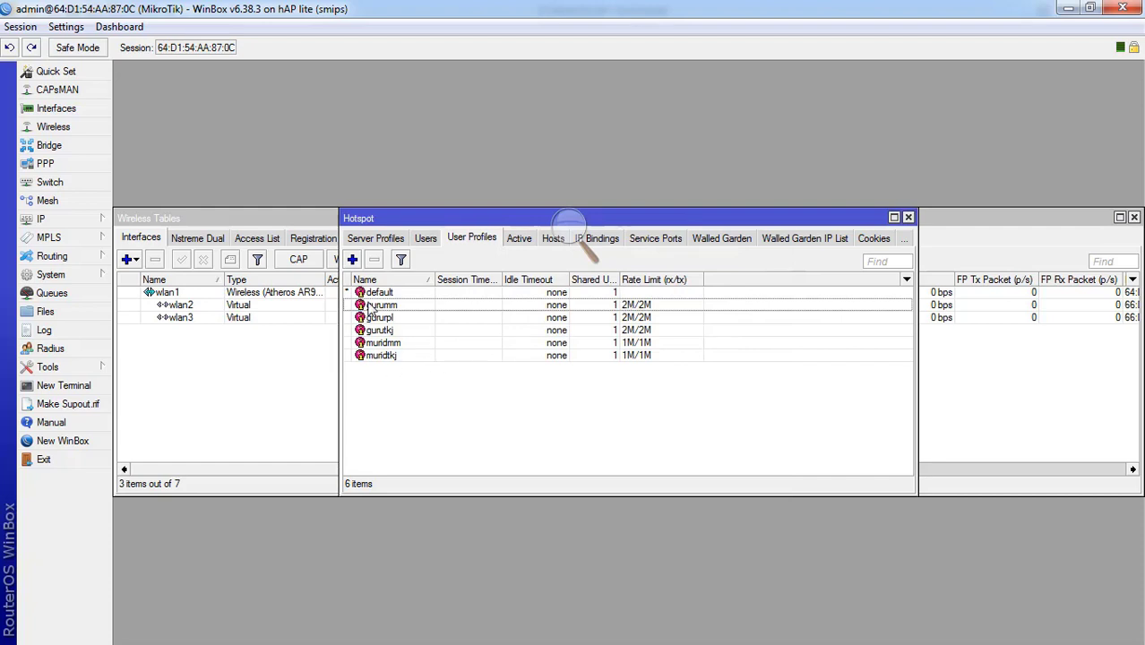
# - Create a muridrpl user profile with a 1M/1M rate limit and show the users list
pyautogui.click(353, 260)
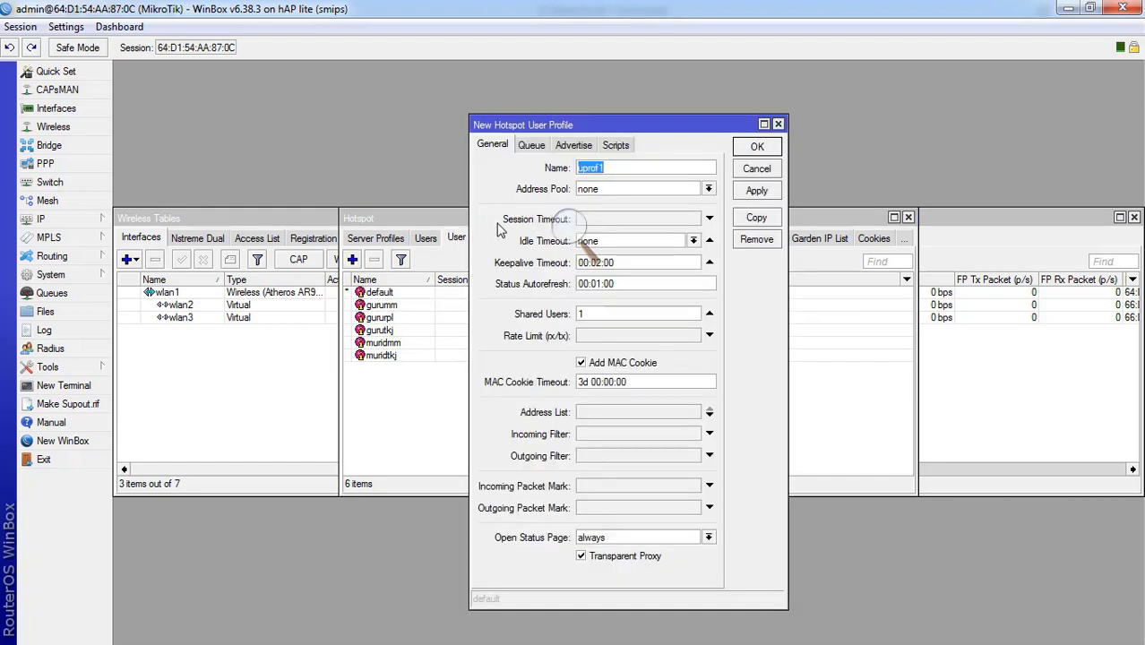
pyautogui.write('M')
pyautogui.press('BackSpace')
pyautogui.click(605, 338)
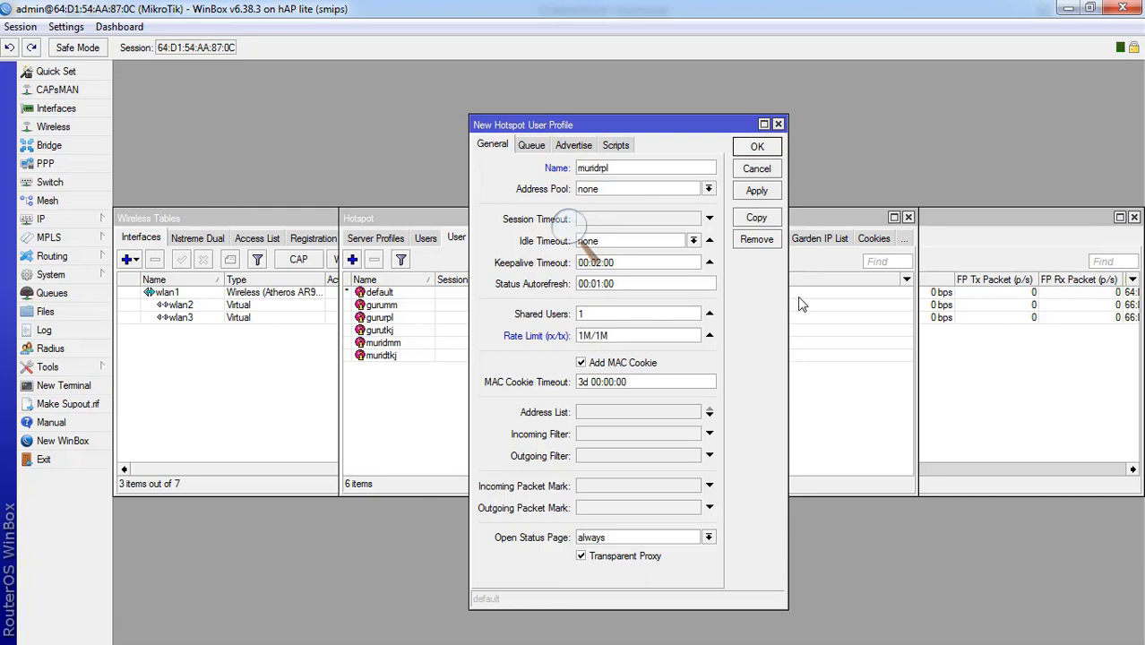
pyautogui.click(757, 191)
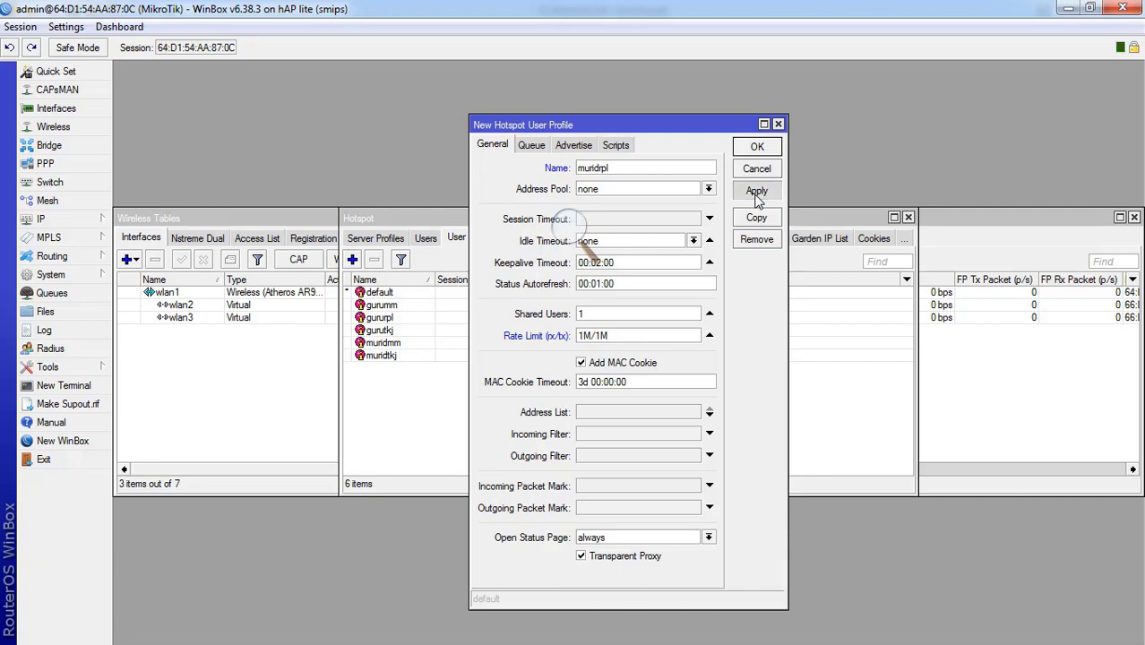
pyautogui.click(757, 146)
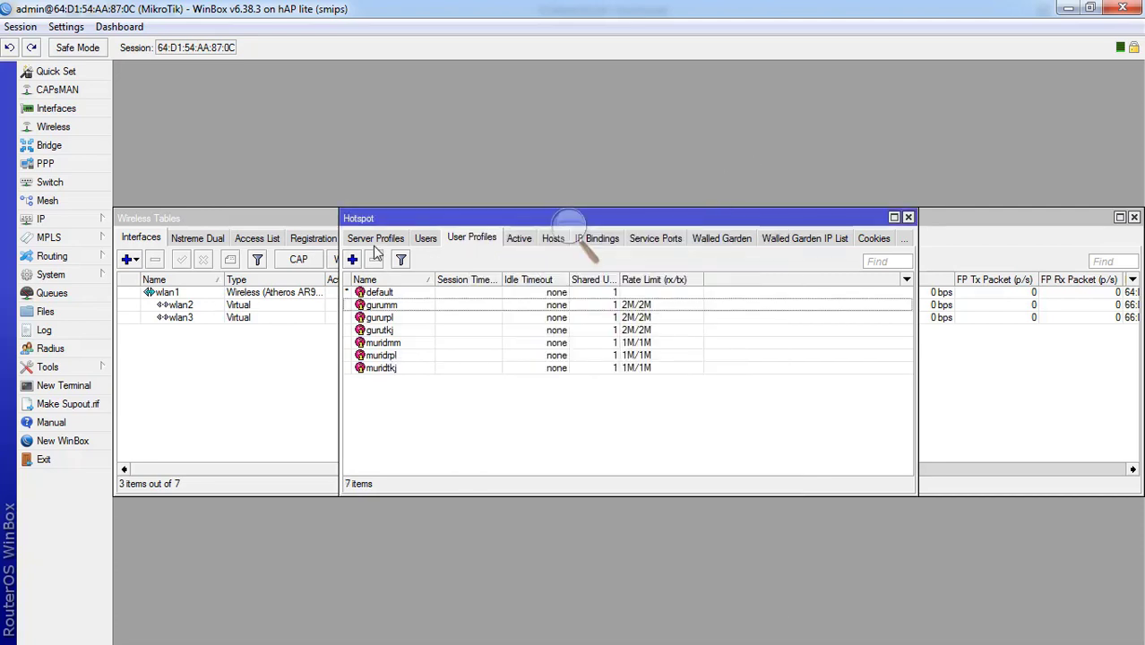
pyautogui.click(423, 240)
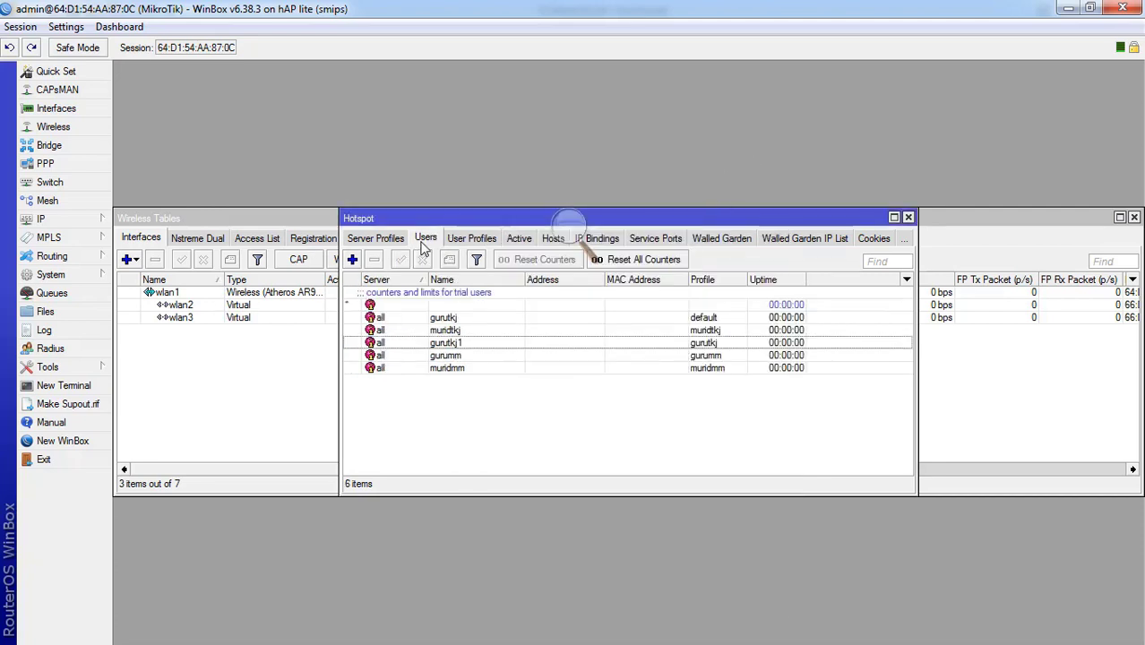
# - Add hotspot user gururpl with a password on the gururpl profile
pyautogui.click(355, 260)
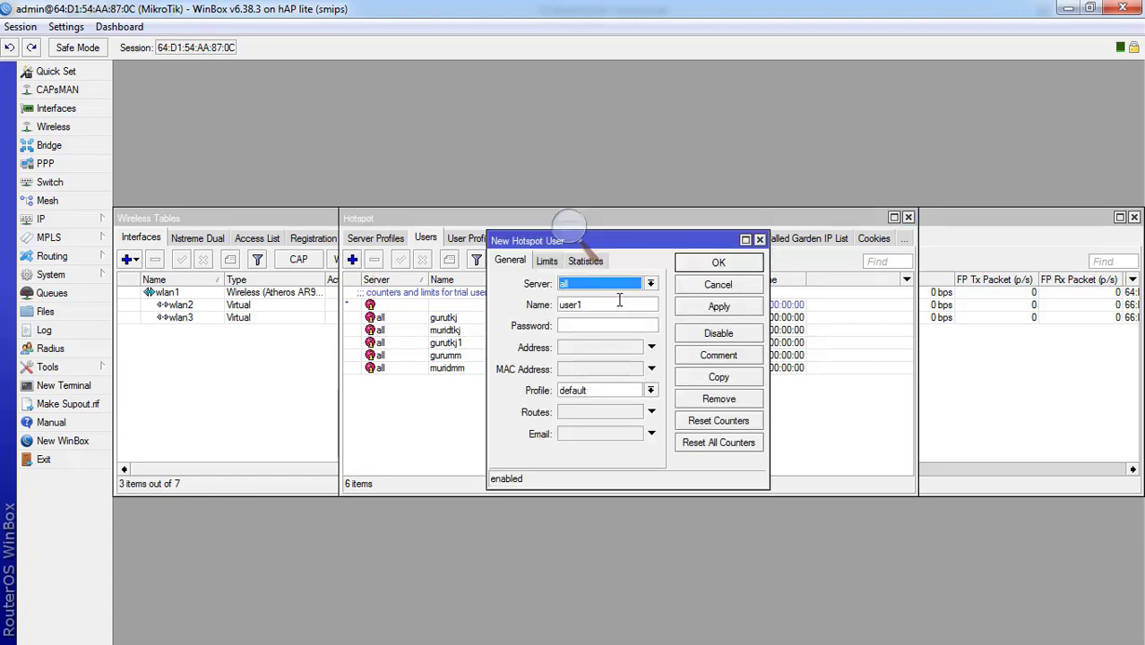
pyautogui.press('Tab')
pyautogui.write('gur')
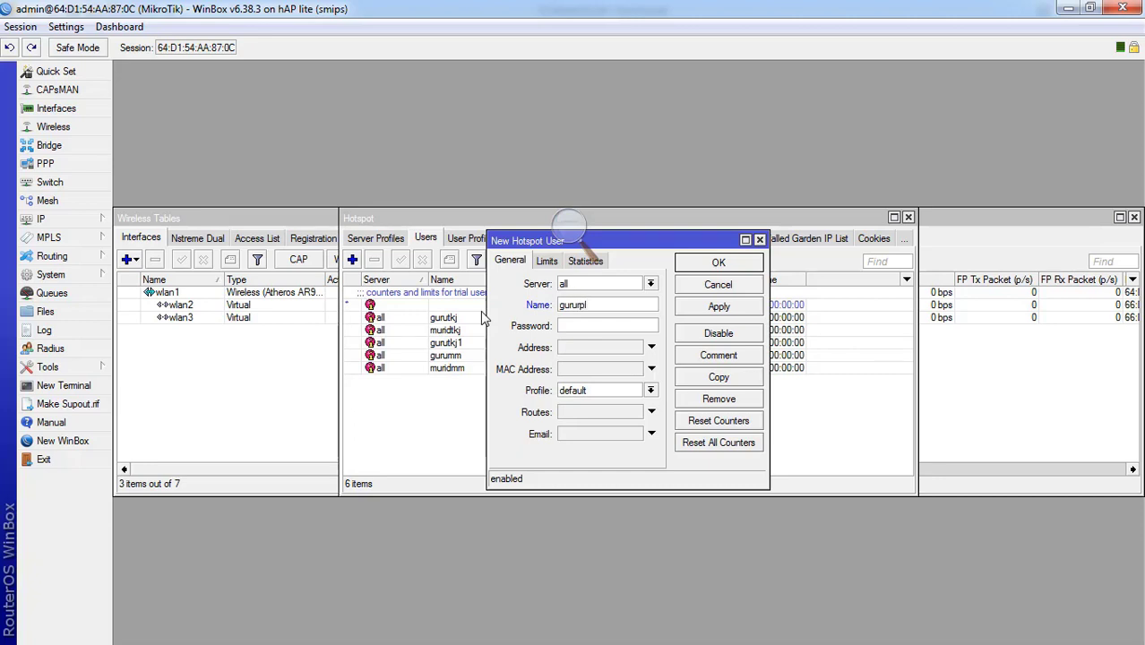
pyautogui.click(607, 327)
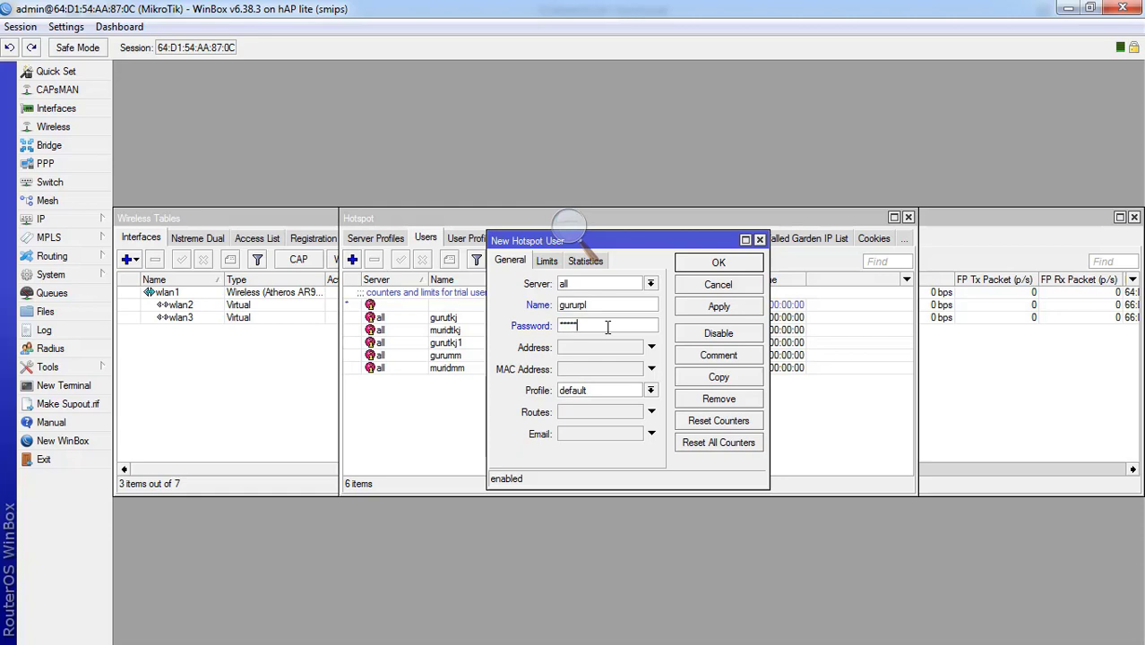
pyautogui.click(596, 390)
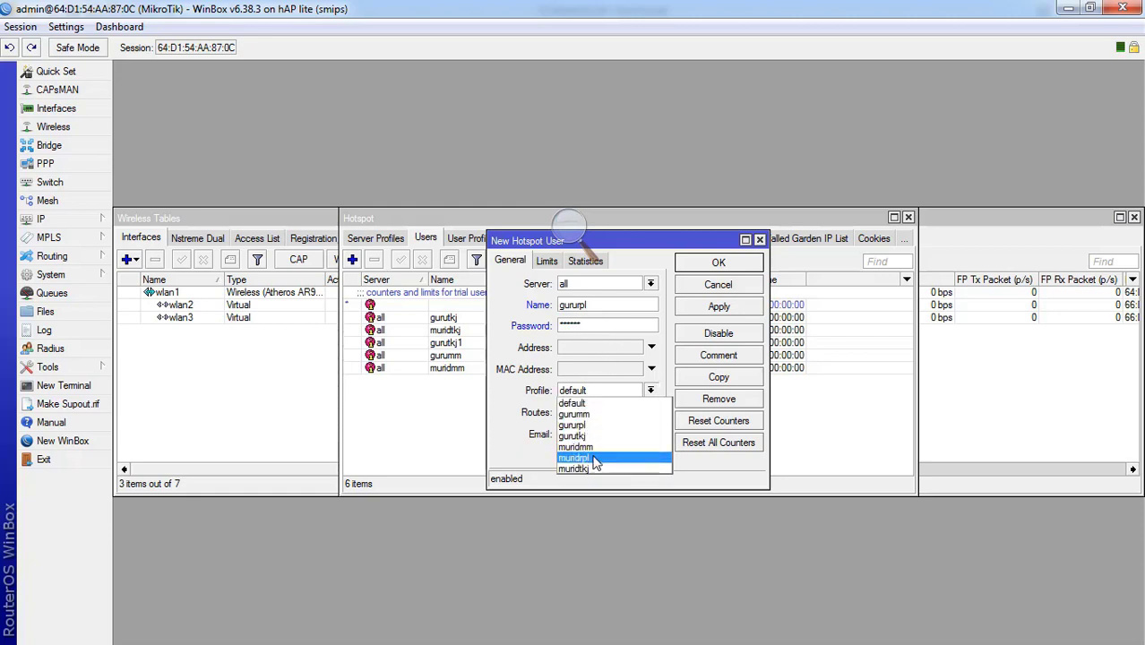
pyautogui.click(591, 426)
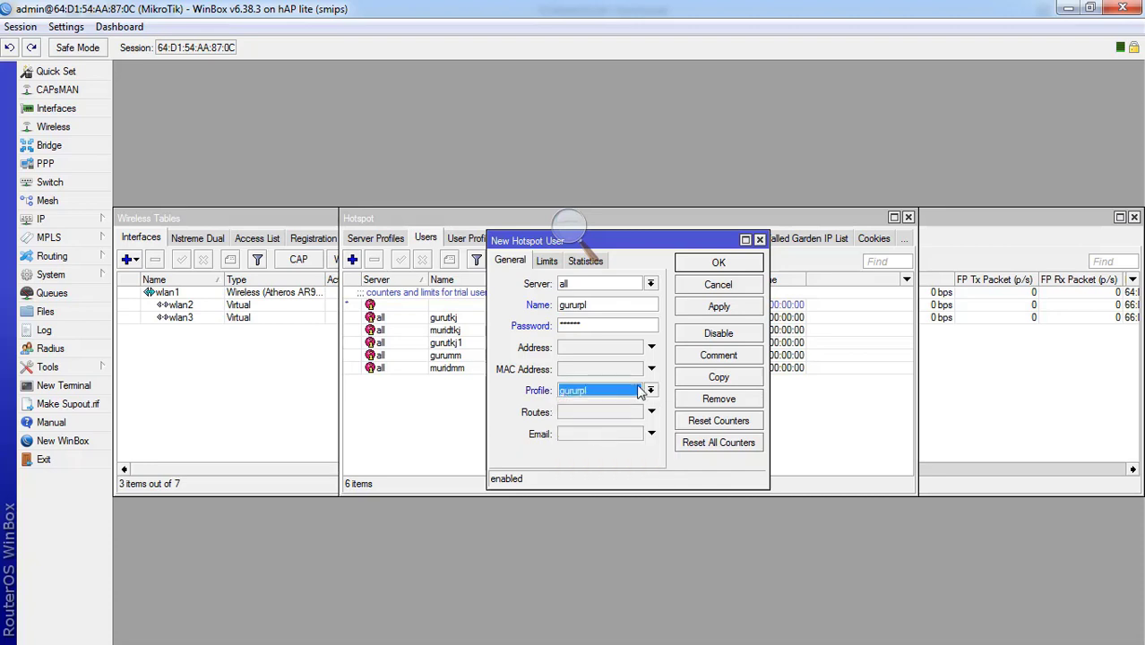
pyautogui.click(718, 307)
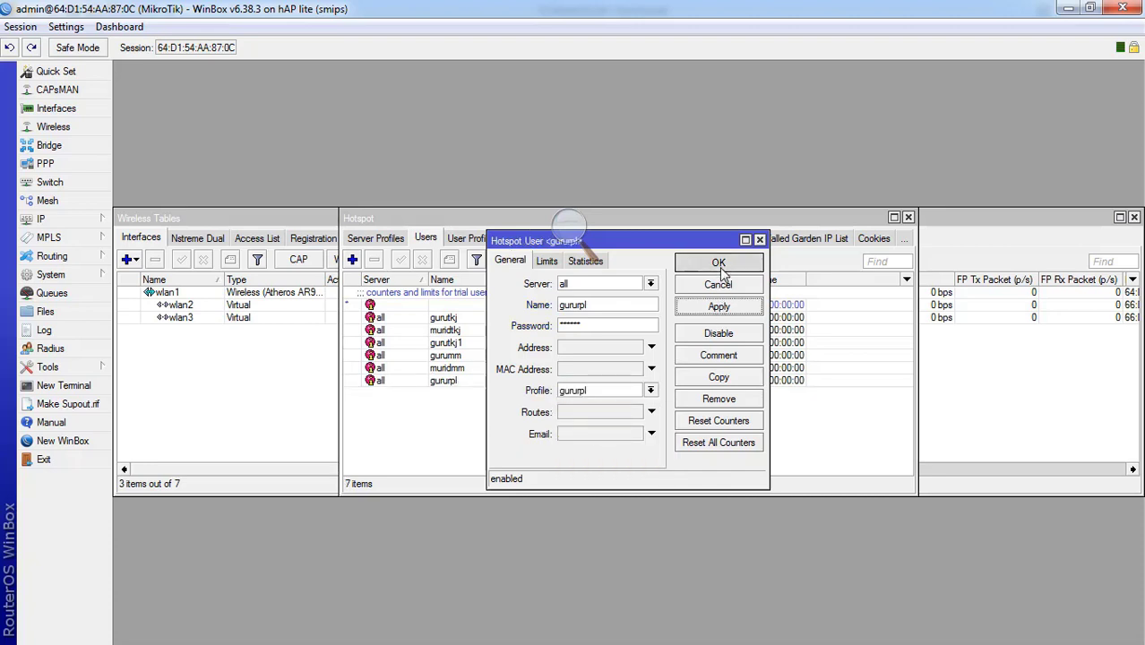
pyautogui.click(719, 263)
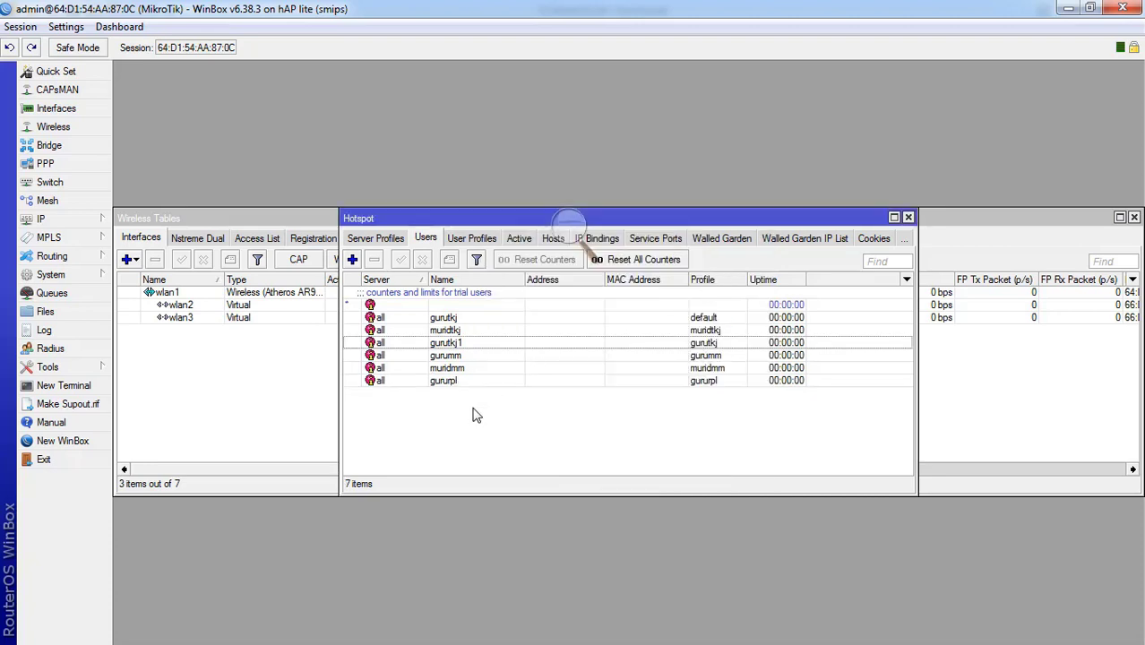
# - Add user muridrpl with a password on the muridrpl profile, then check the case study PDF
pyautogui.click(353, 259)
pyautogui.click(603, 301)
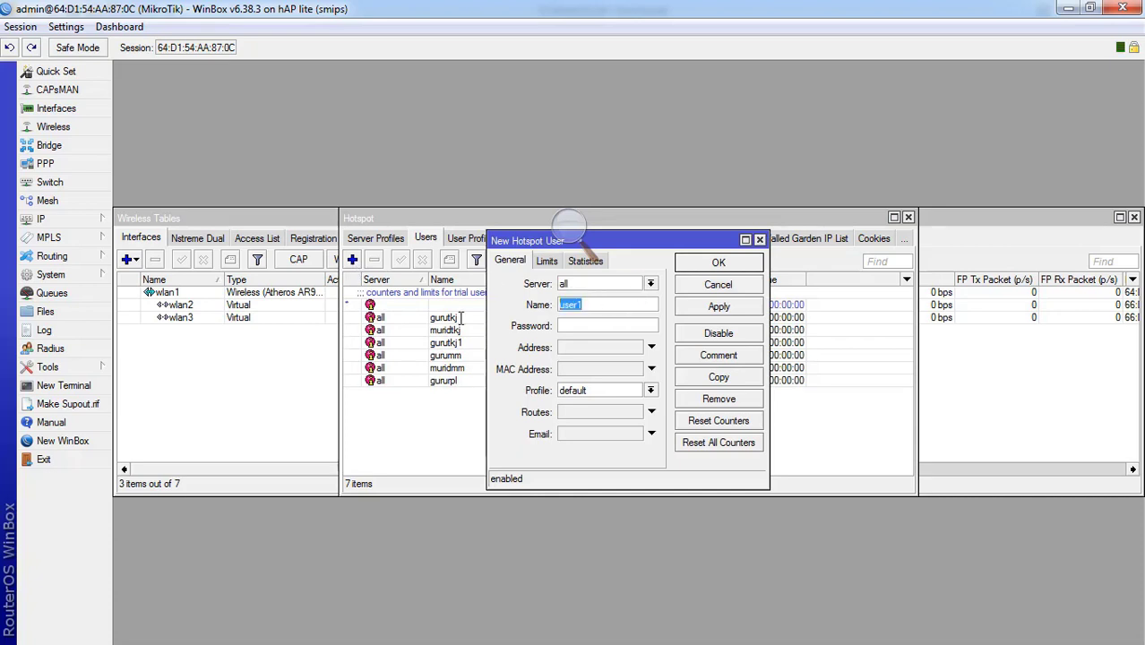
pyautogui.write('muridrpl')
pyautogui.click(576, 329)
pyautogui.click(612, 392)
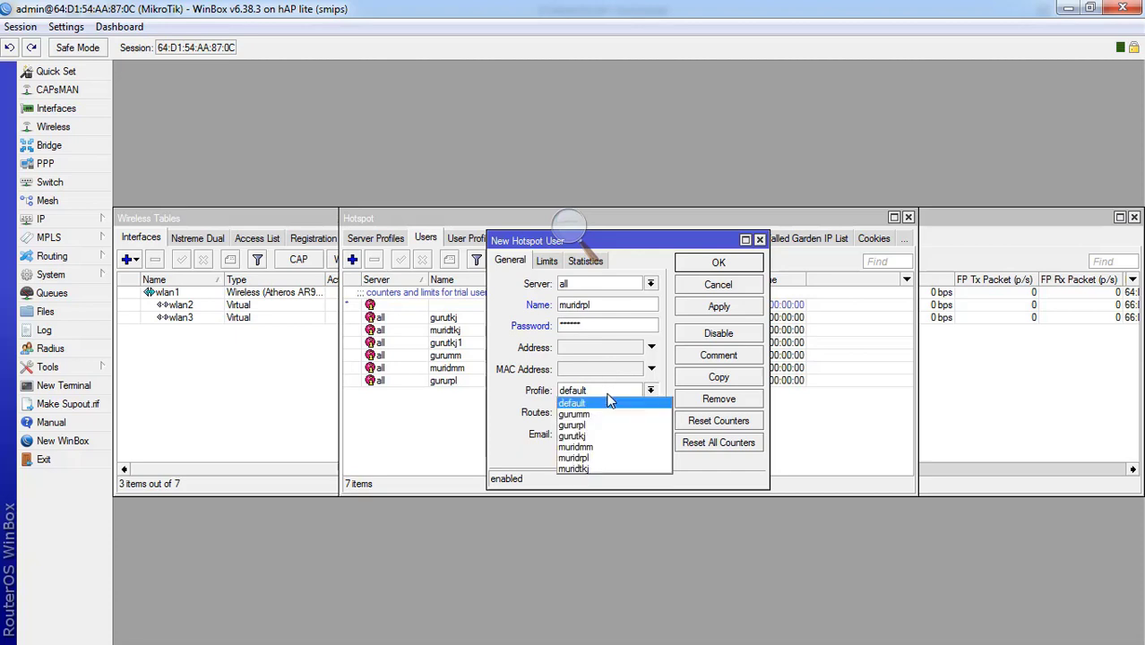
pyautogui.click(589, 460)
pyautogui.click(719, 309)
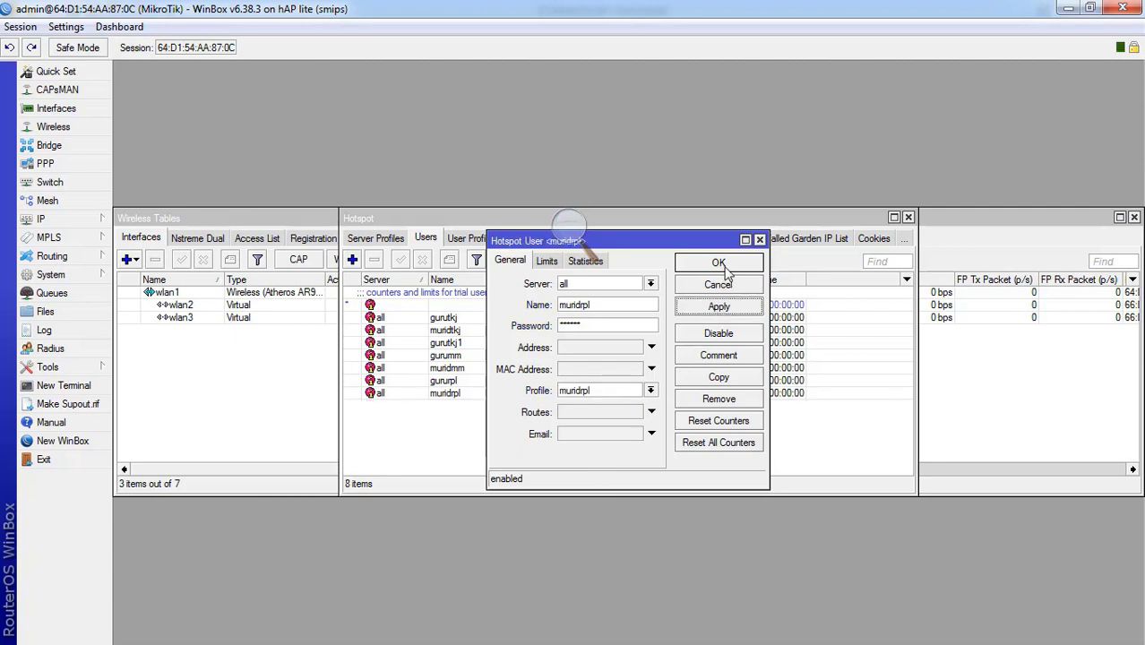
pyautogui.click(718, 263)
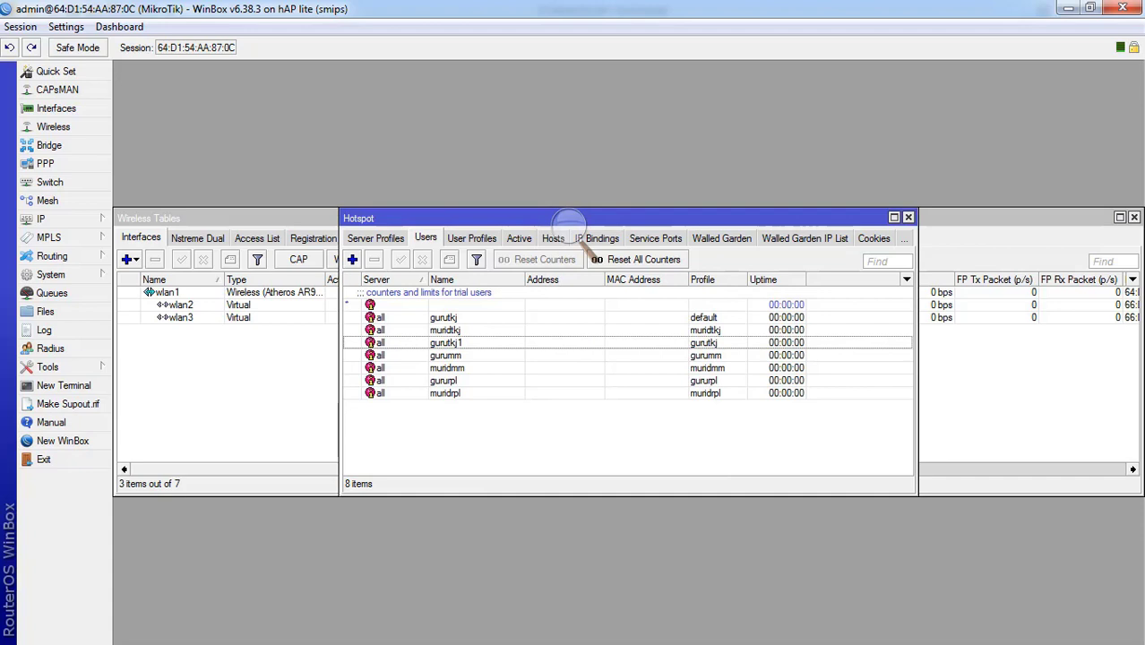
pyautogui.hotkey('alt', 'Tab')
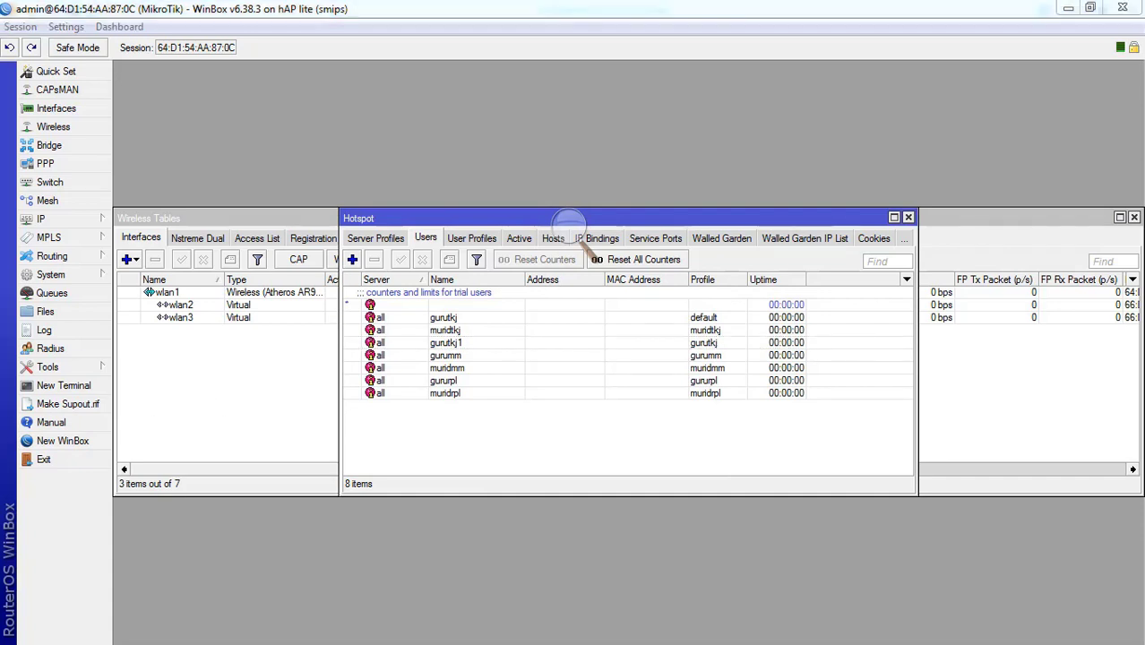
pyautogui.scroll(-5, 296, 381)
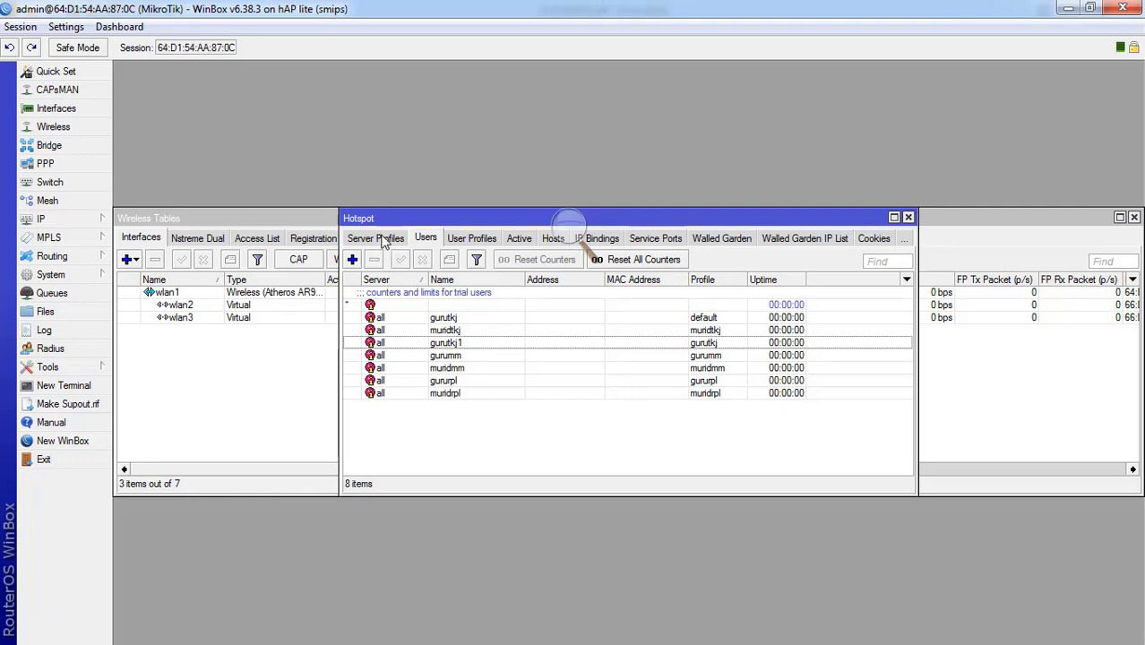
# - Turn off cookie login in server profile hsprof1
pyautogui.click(376, 238)
pyautogui.click(363, 240)
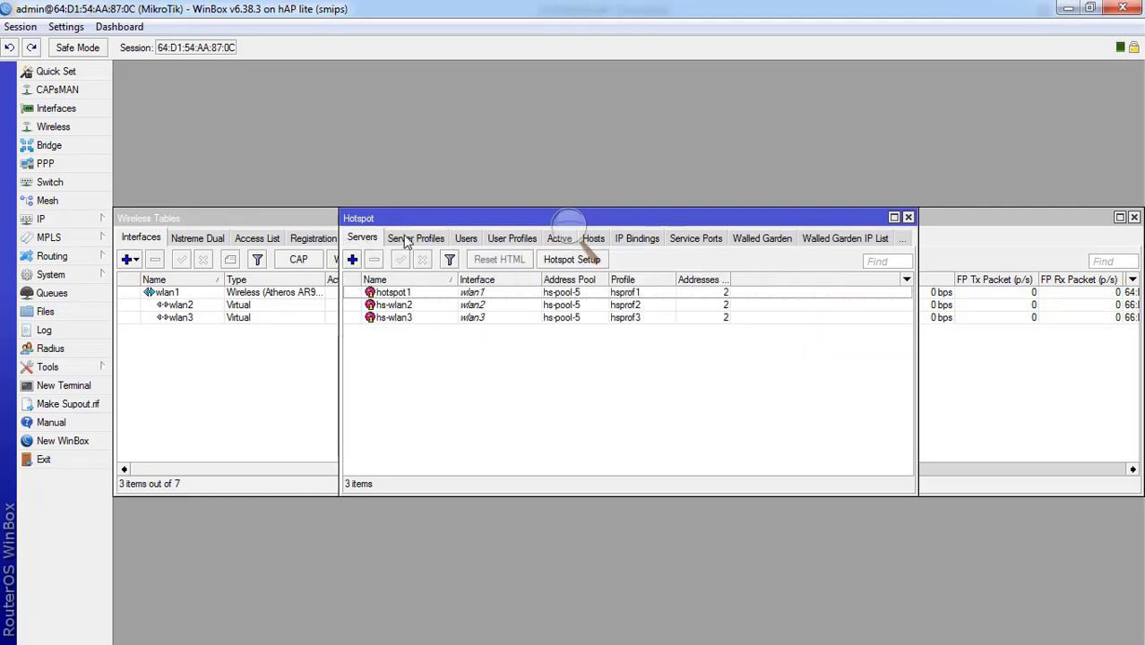
pyautogui.click(405, 240)
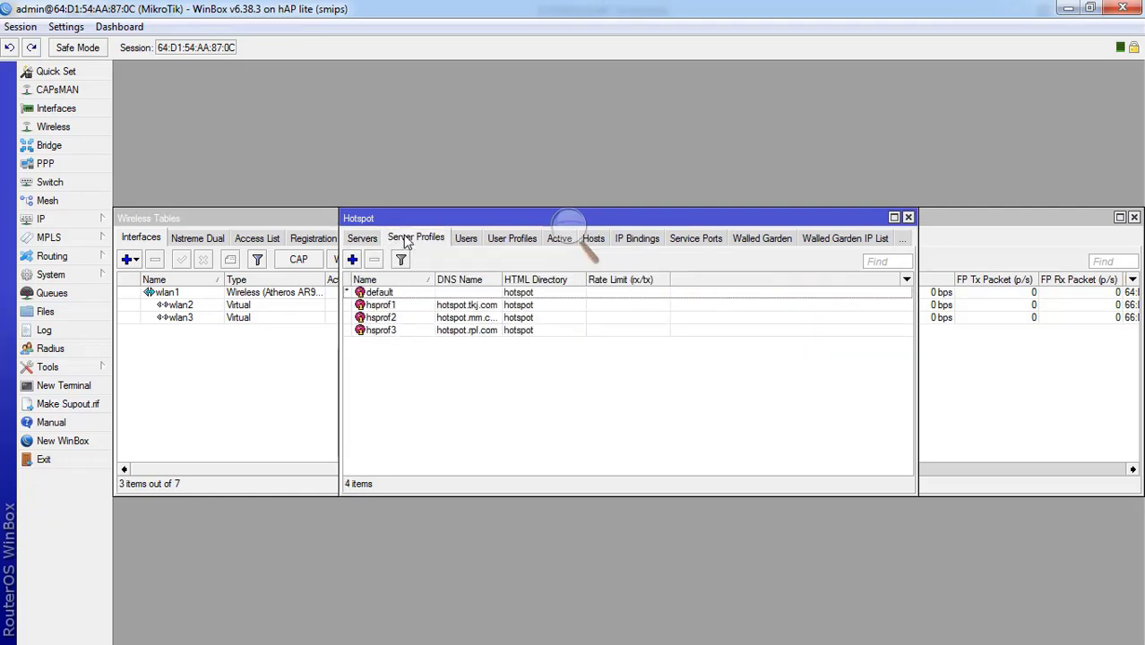
pyautogui.doubleClick(410, 308)
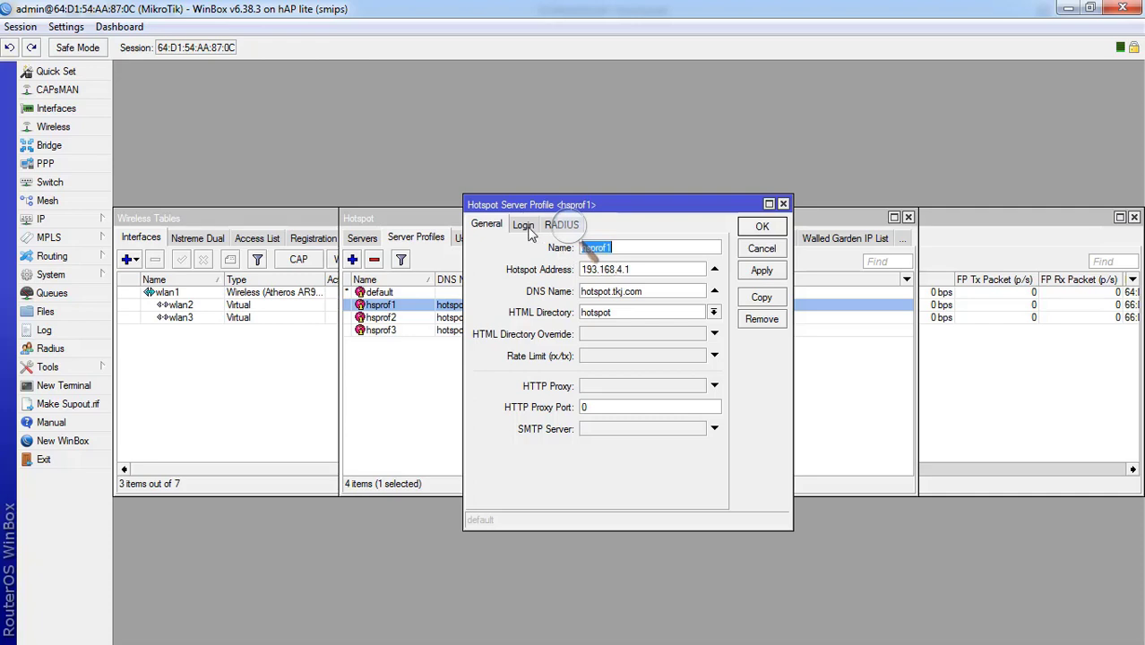
pyautogui.click(527, 229)
pyautogui.click(649, 250)
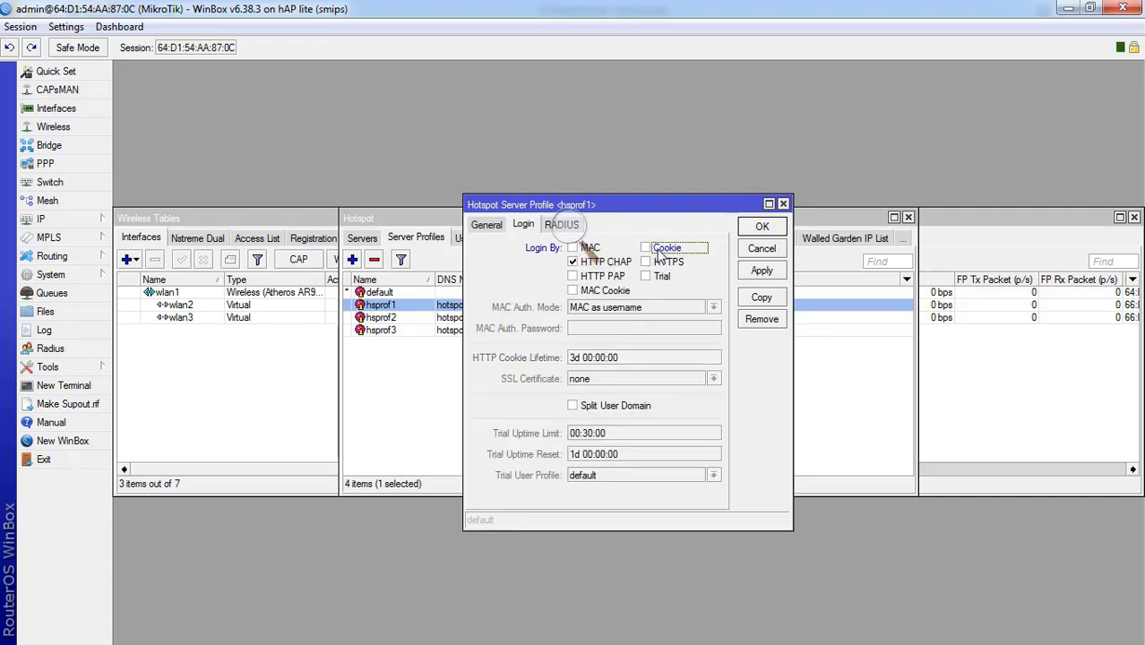
pyautogui.click(762, 270)
pyautogui.click(762, 228)
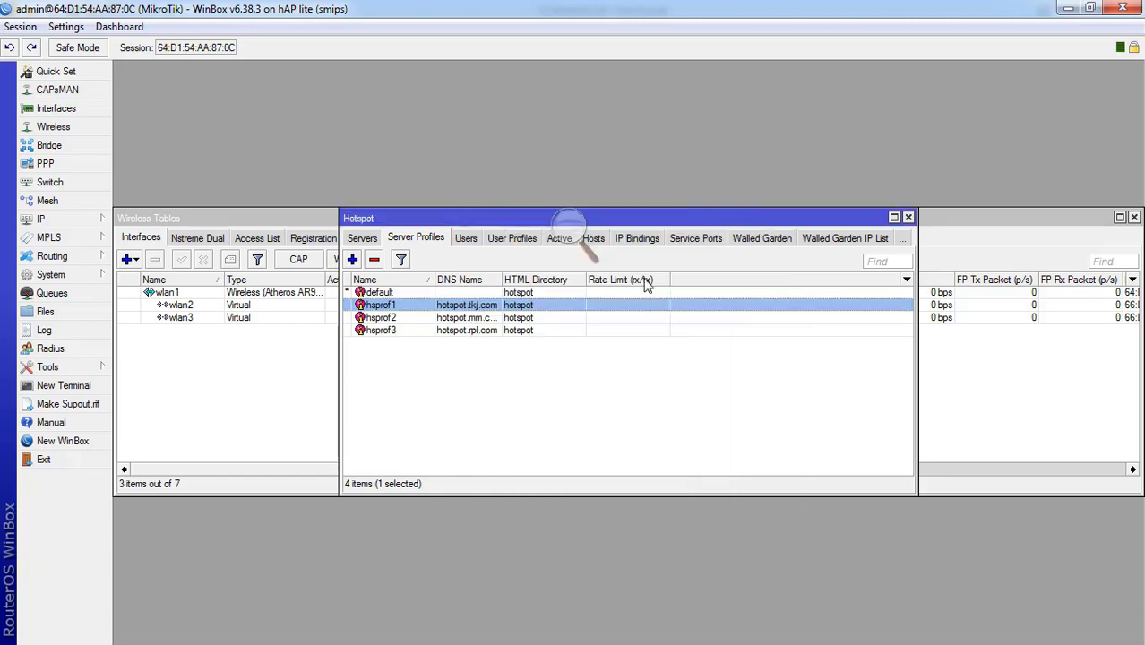
# - Turn off cookie login in hsprof2 and hsprof3, then close the Hotspot window
pyautogui.doubleClick(436, 319)
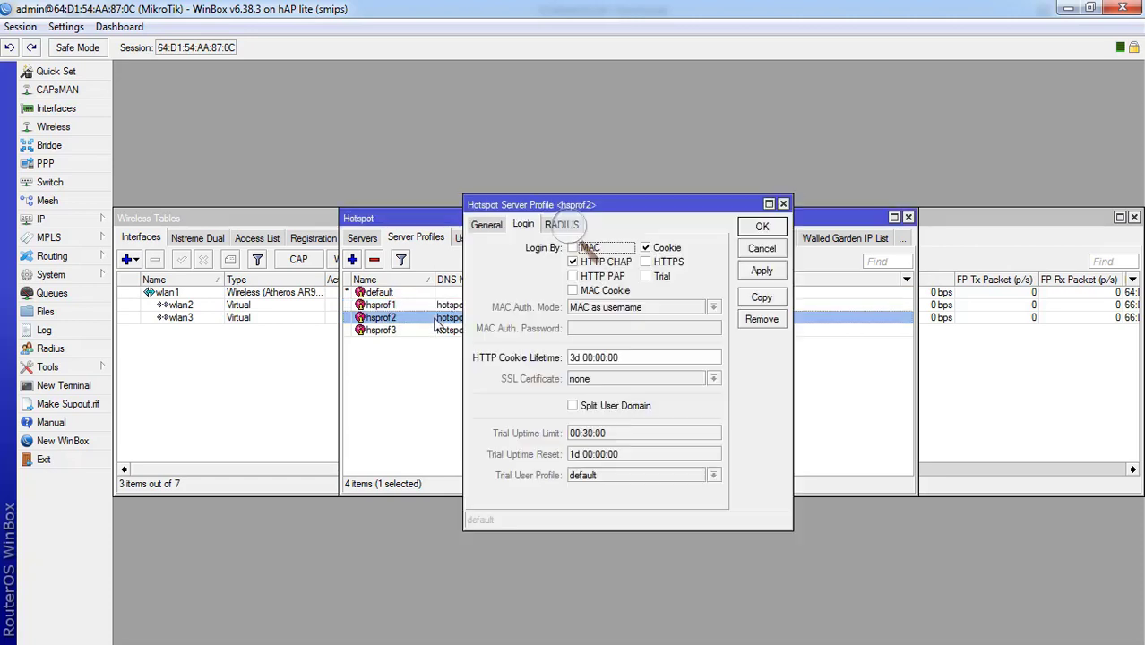
pyautogui.click(655, 249)
pyautogui.click(761, 270)
pyautogui.click(762, 228)
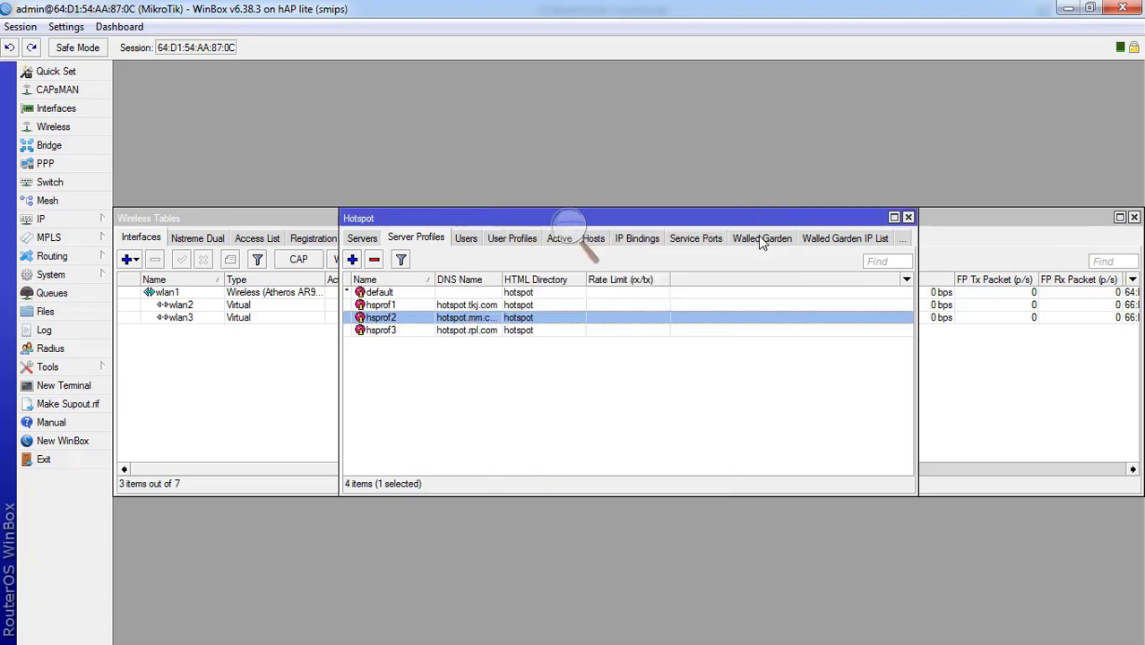
pyautogui.doubleClick(511, 331)
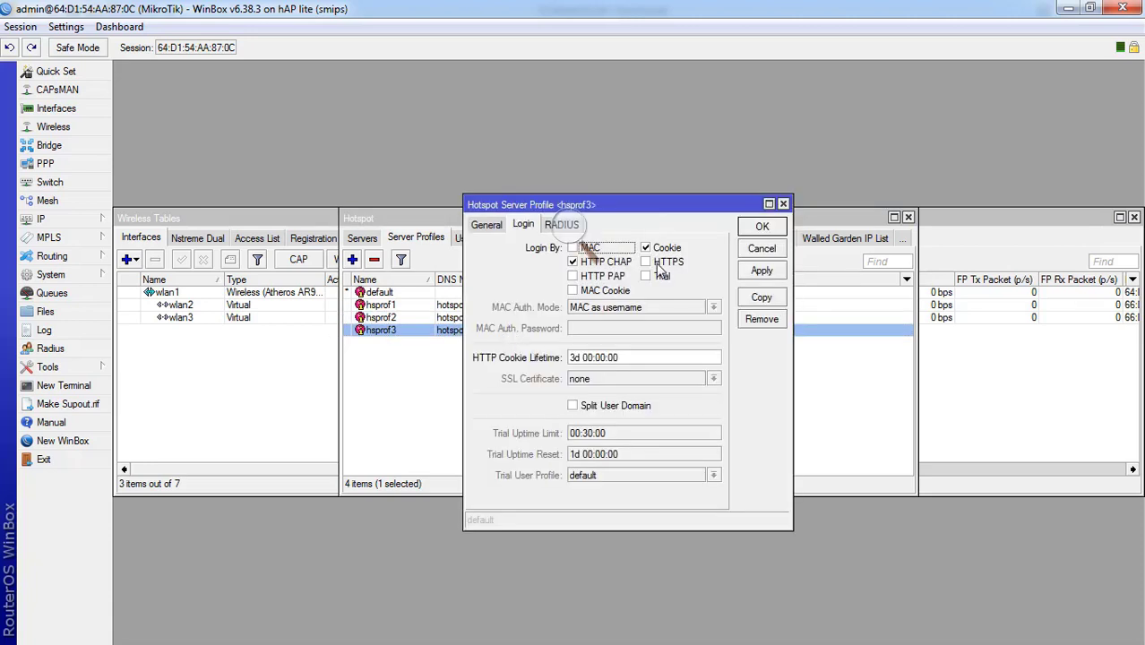
pyautogui.click(663, 250)
pyautogui.click(762, 271)
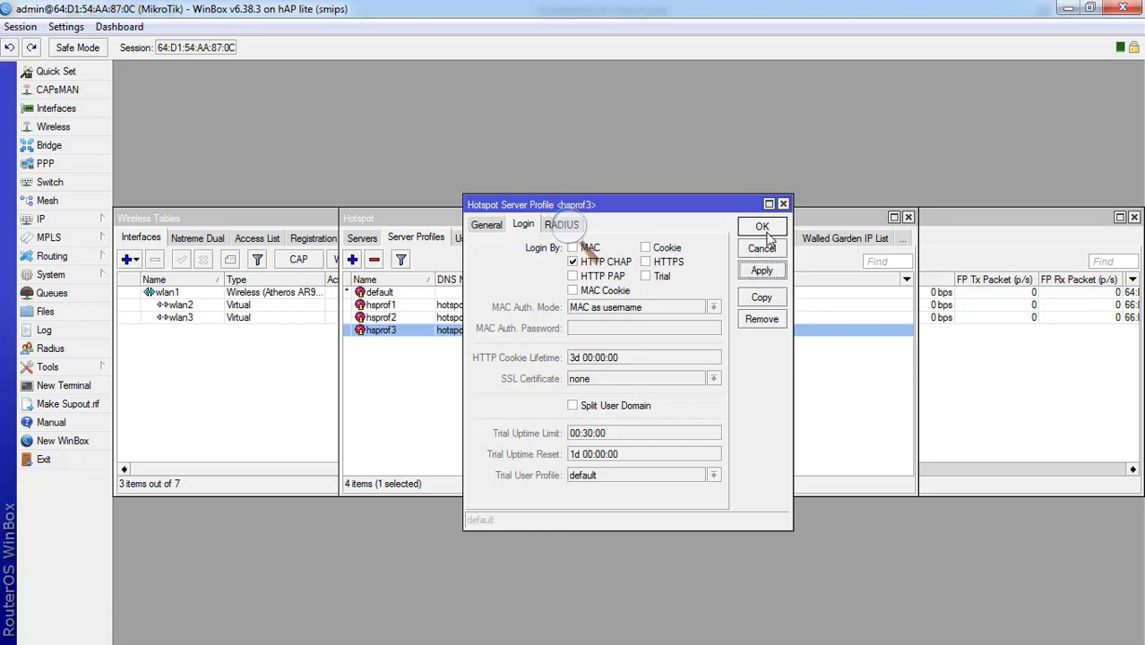
pyautogui.click(762, 227)
pyautogui.click(614, 349)
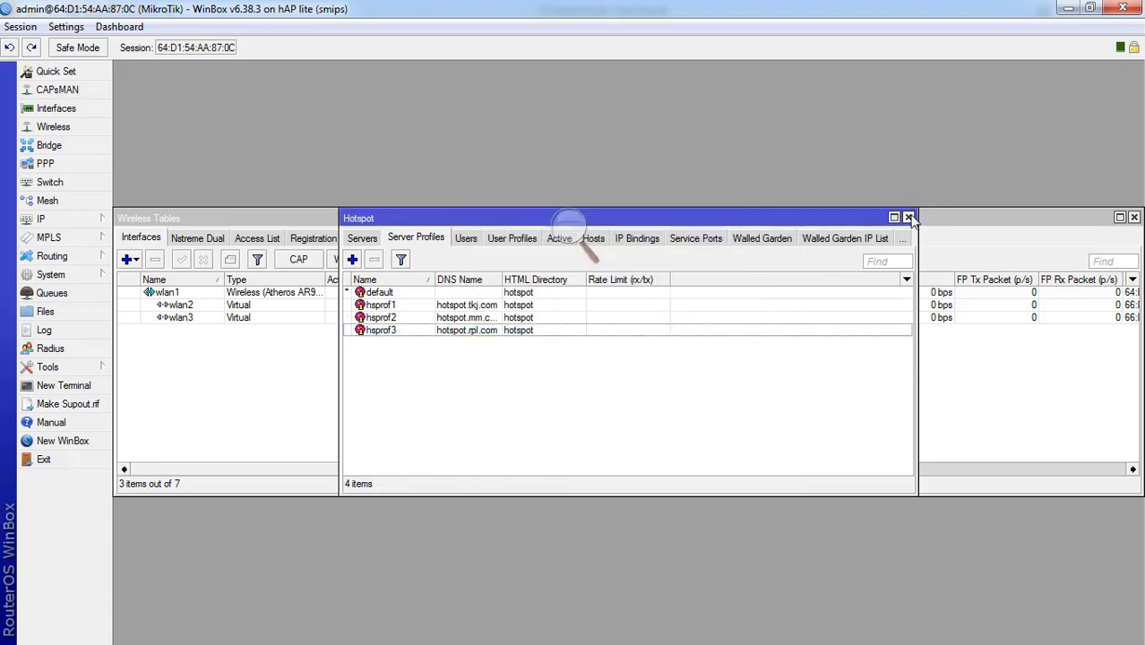
pyautogui.click(908, 218)
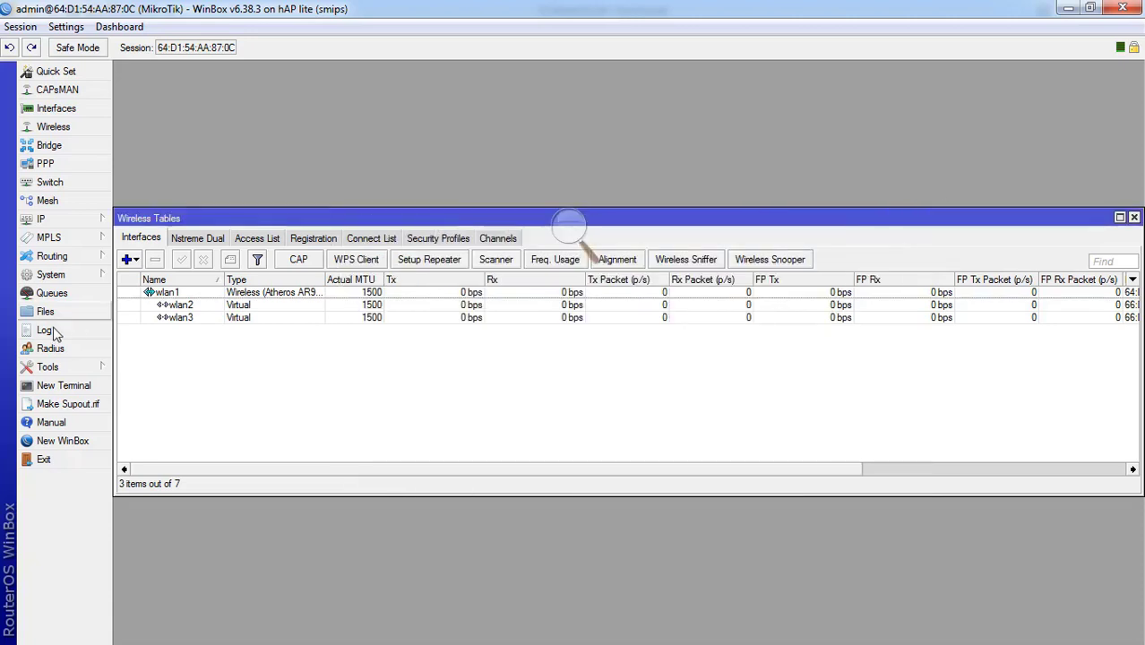
# - Switch to STUDIKASUS.pdf and pan page 8 to read tasks 7–12
pyautogui.hotkey('alt', 'Tab')
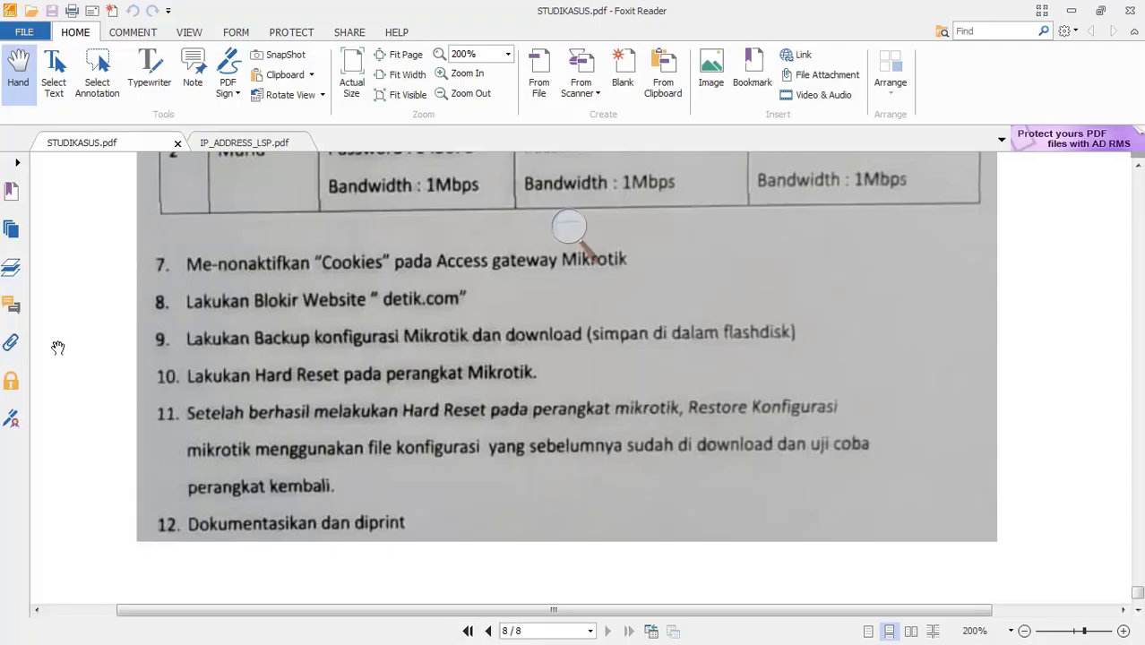
pyautogui.moveTo(240, 324); pyautogui.dragTo(243, 297)
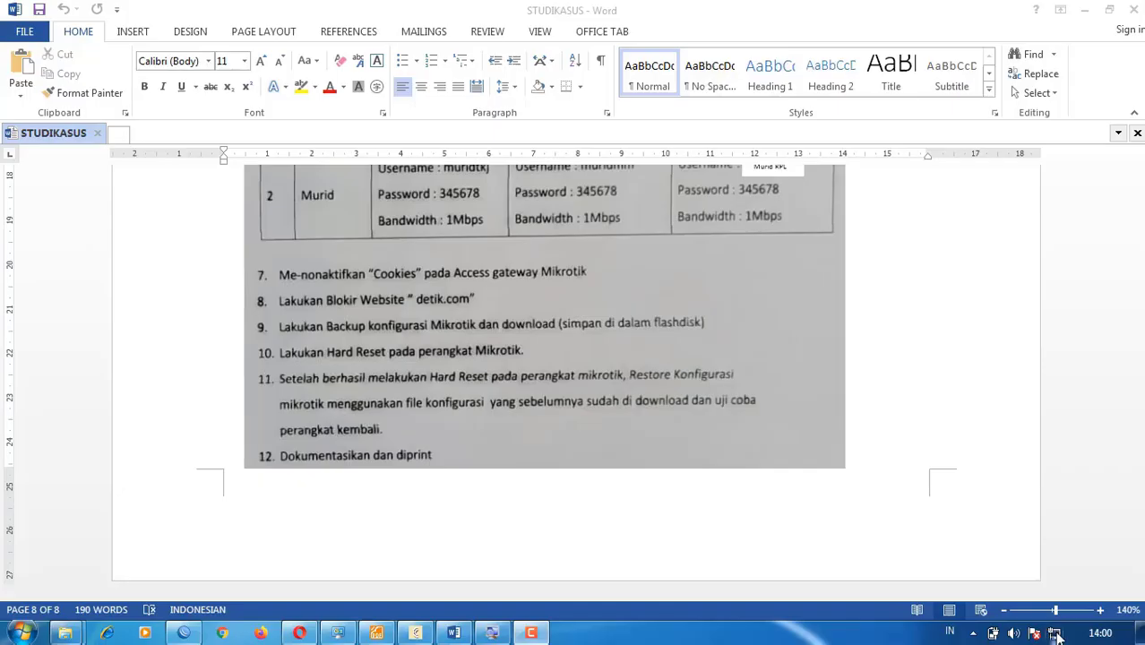
# - Look over the case-study folder and Word document, then bring up the wireless network list
pyautogui.click(340, 632)
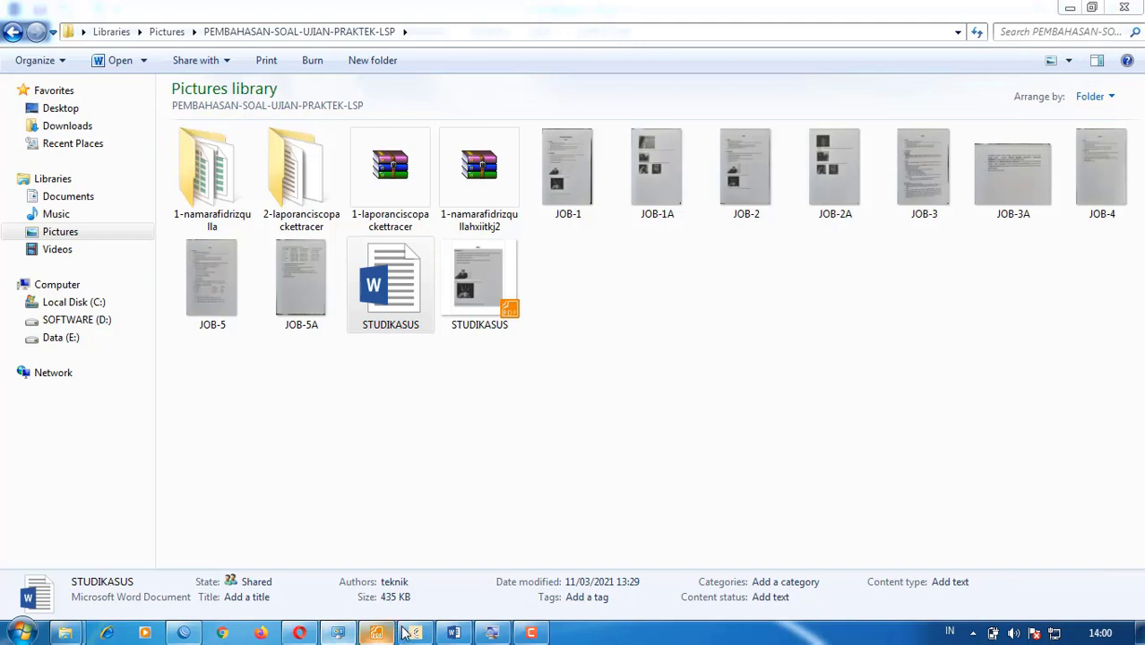
pyautogui.click(454, 632)
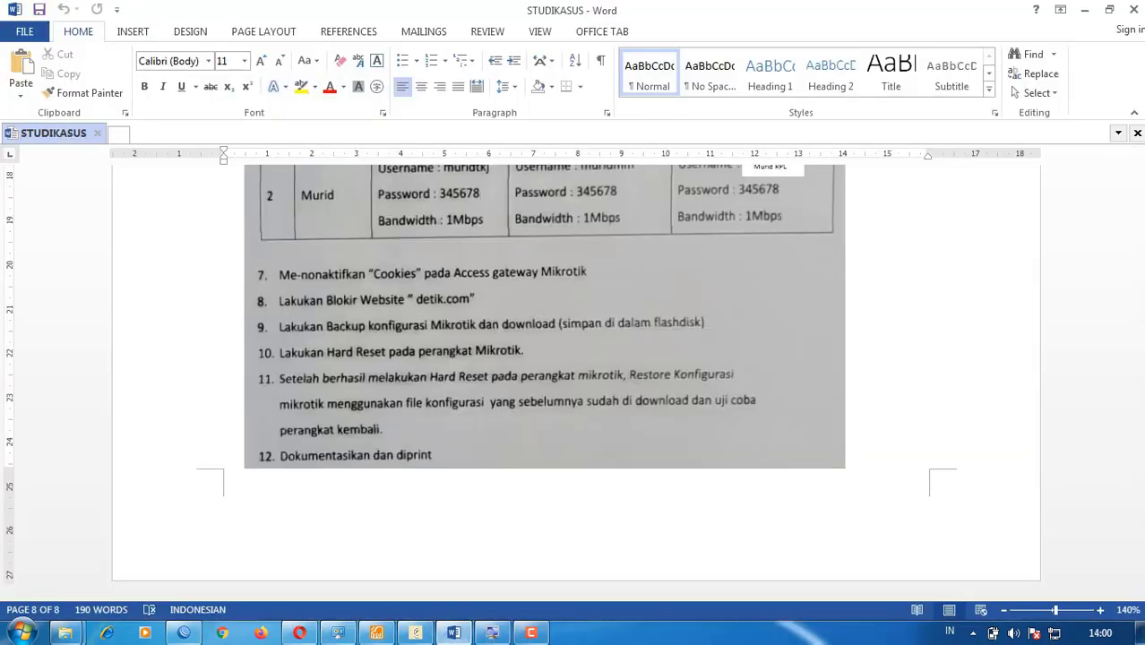
pyautogui.hotkey('alt', 'Tab')
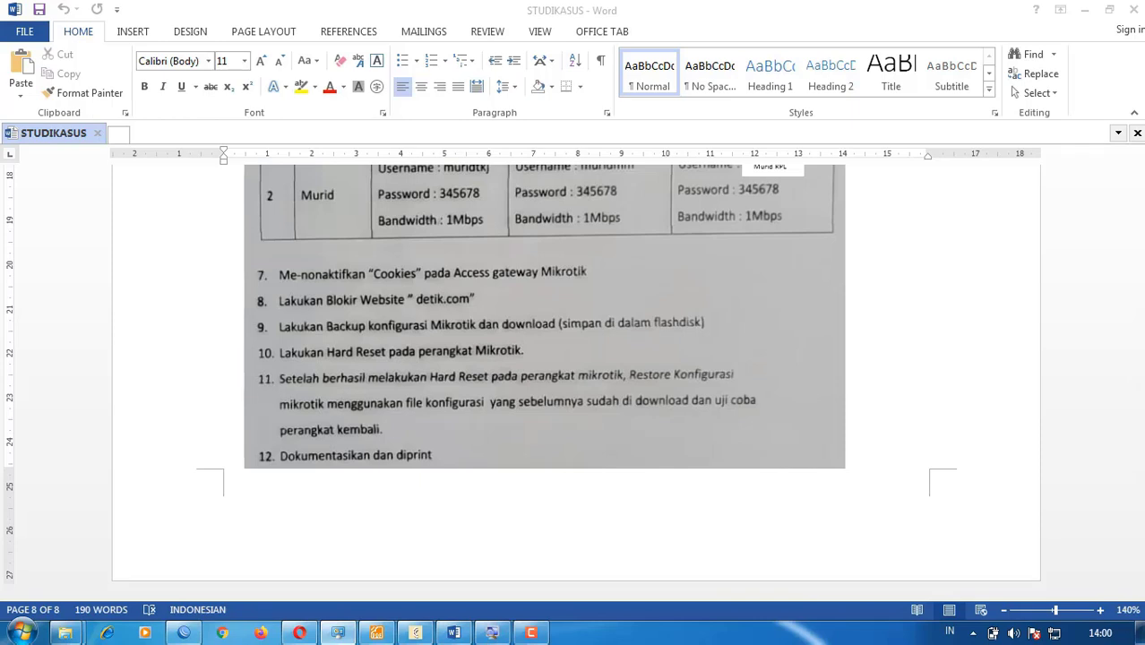
pyautogui.hotkey('alt', 'Tab')
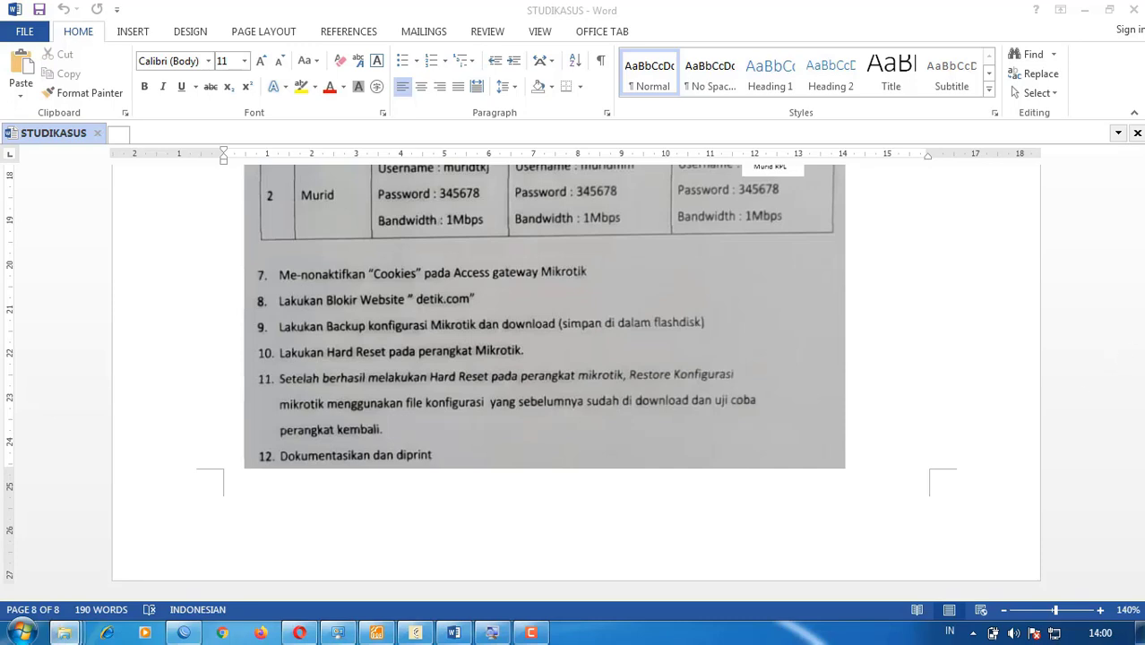
pyautogui.hotkey('alt', 'Tab')
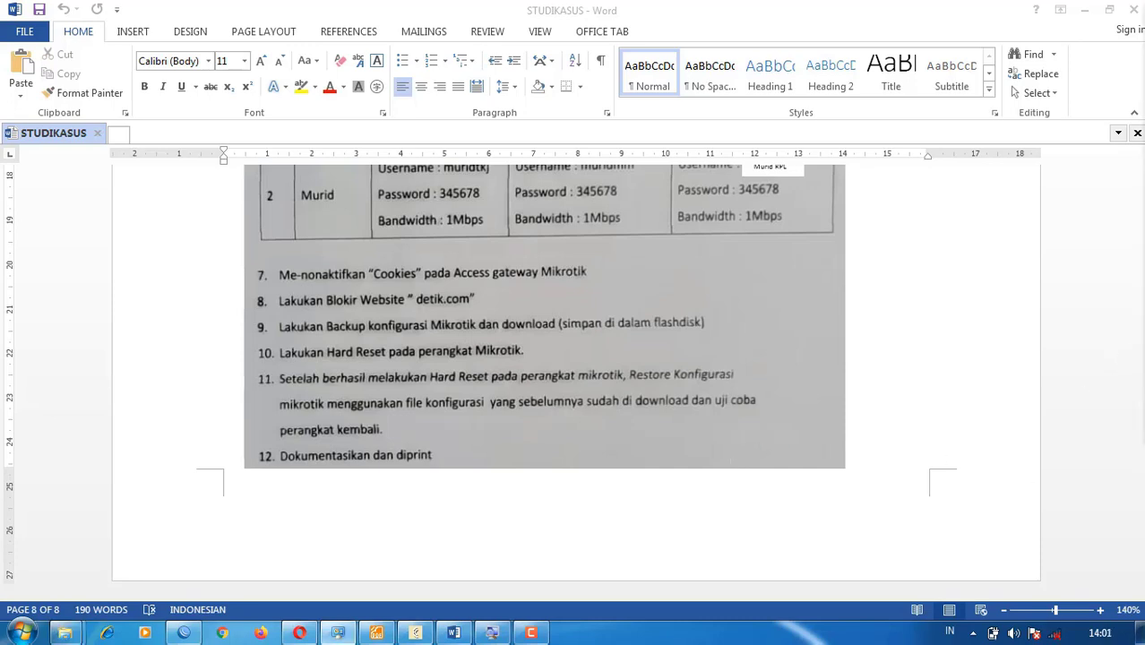
pyautogui.click(1055, 635)
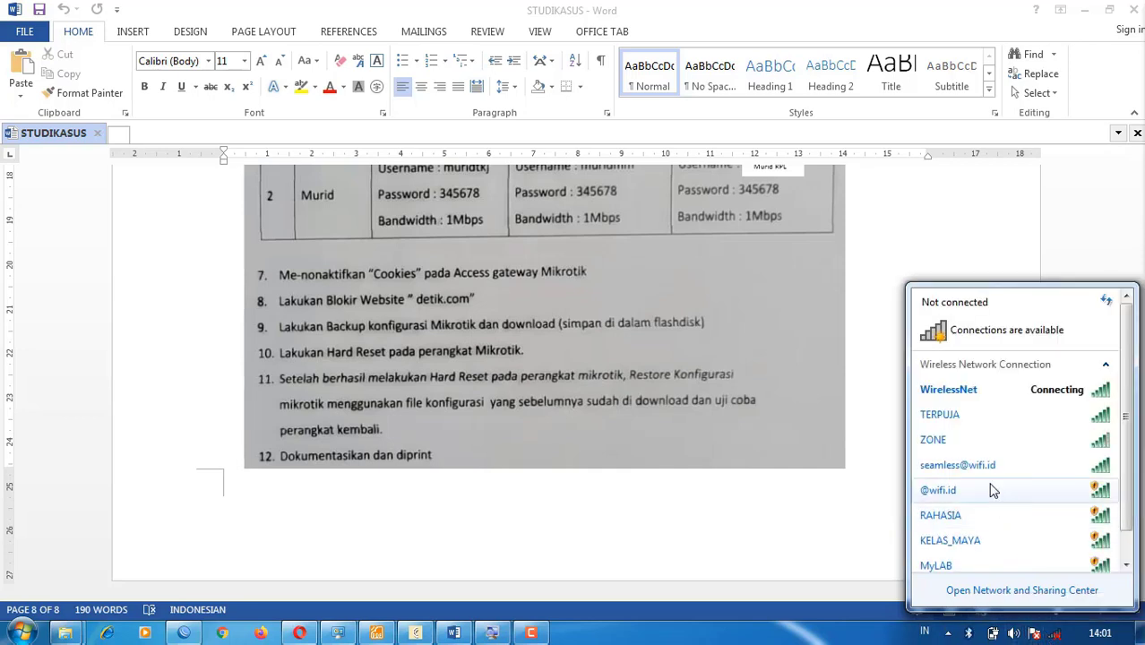
# - Cancel the connection attempts to WirelessNet, TERPUJA and ZONE
pyautogui.click(1051, 395)
pyautogui.click(1071, 414)
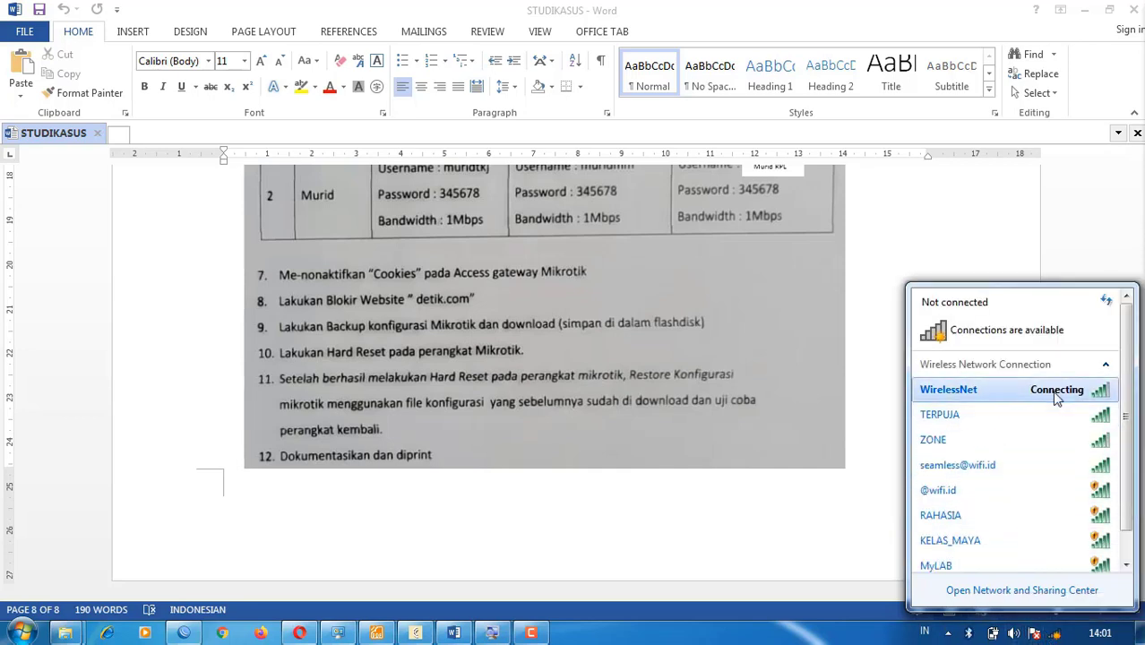
pyautogui.click(1059, 393)
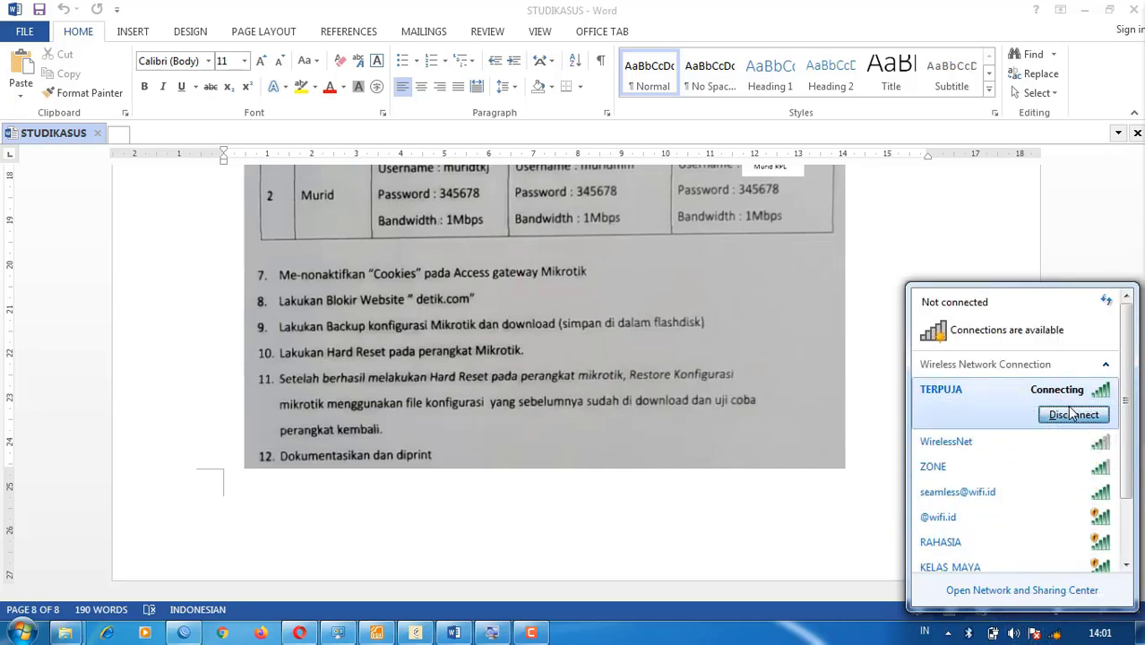
pyautogui.click(1069, 412)
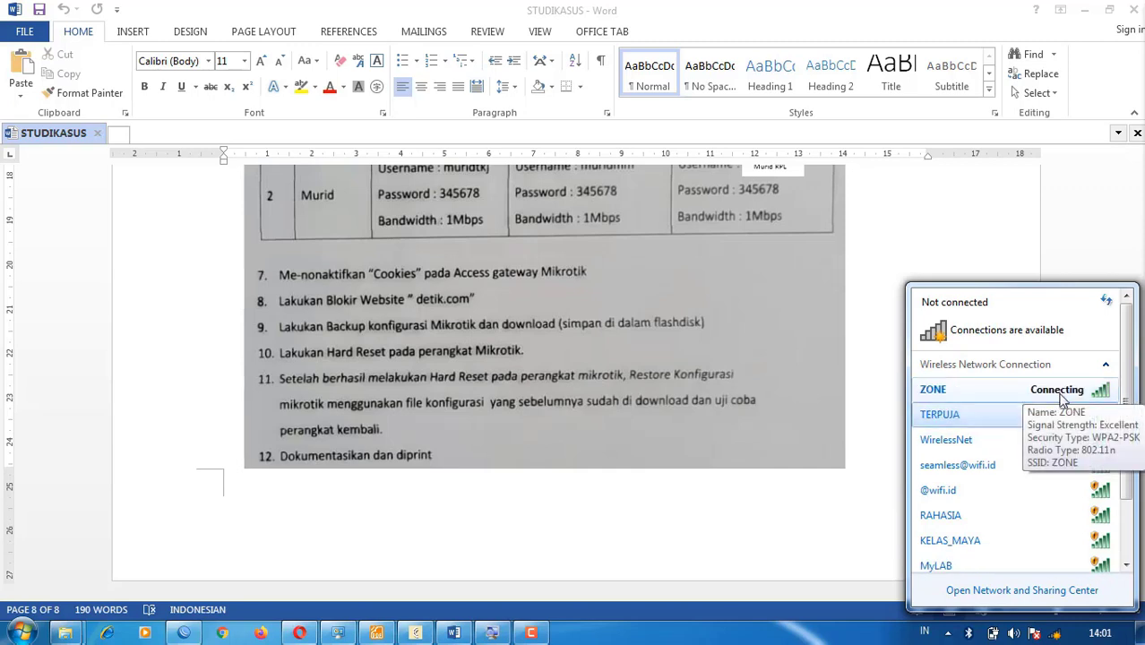
pyautogui.click(1061, 395)
pyautogui.click(1071, 414)
# - Scroll through the wireless networks, check Other Network's options, and close the list
pyautogui.scroll(-3, 1042, 421)
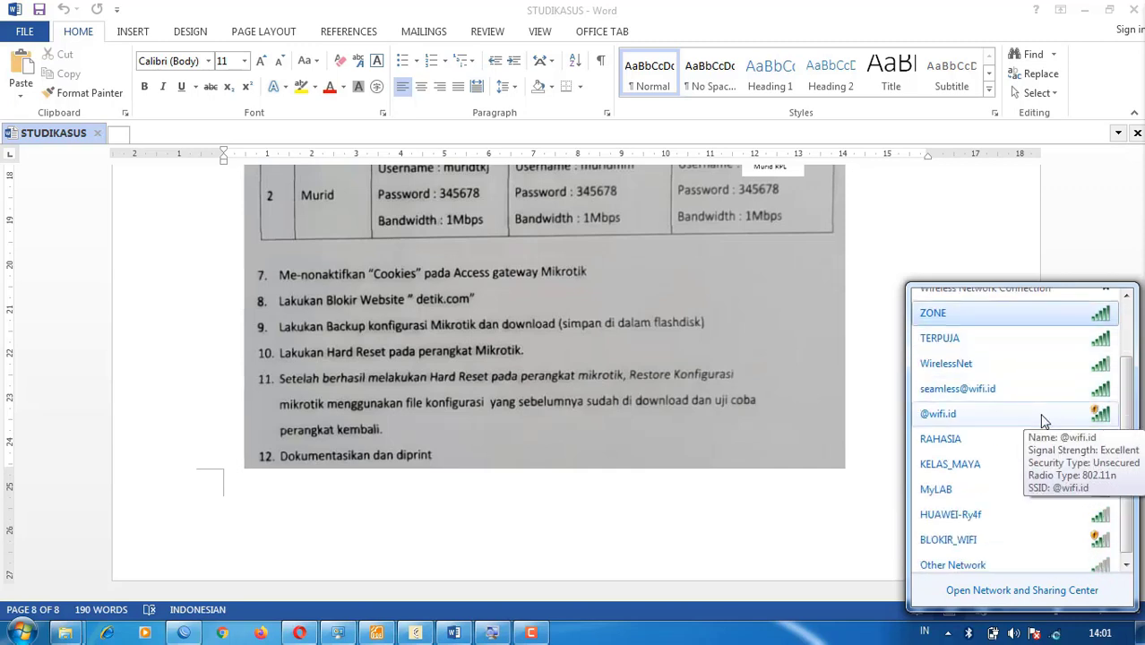
pyautogui.scroll(1, 1043, 421)
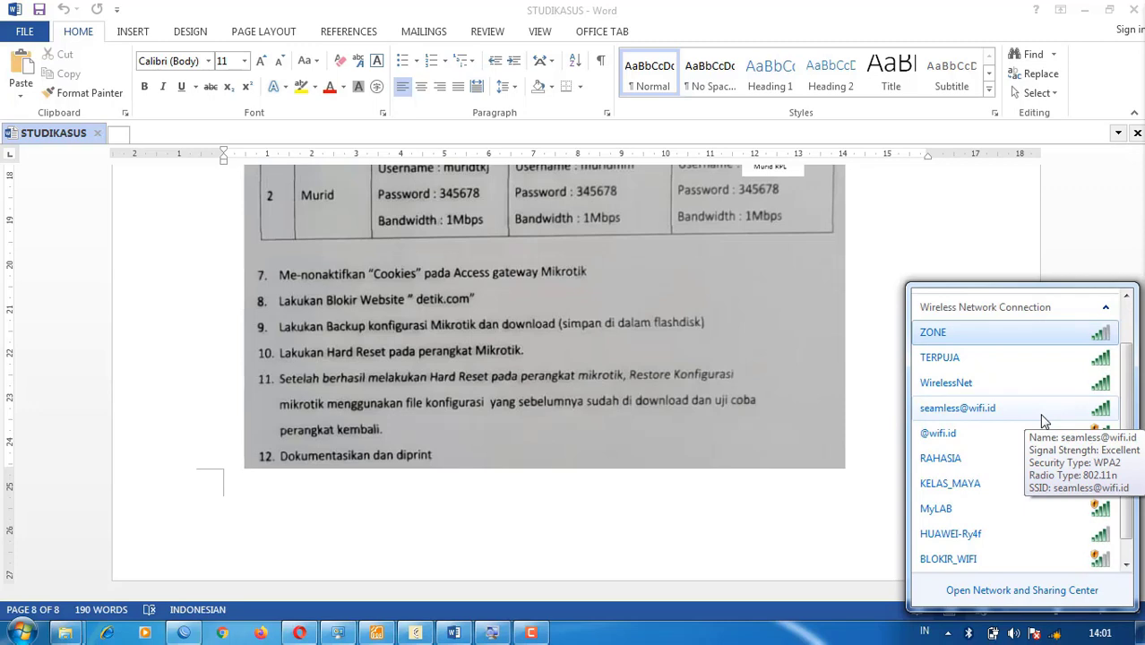
pyautogui.scroll(-1, 1022, 438)
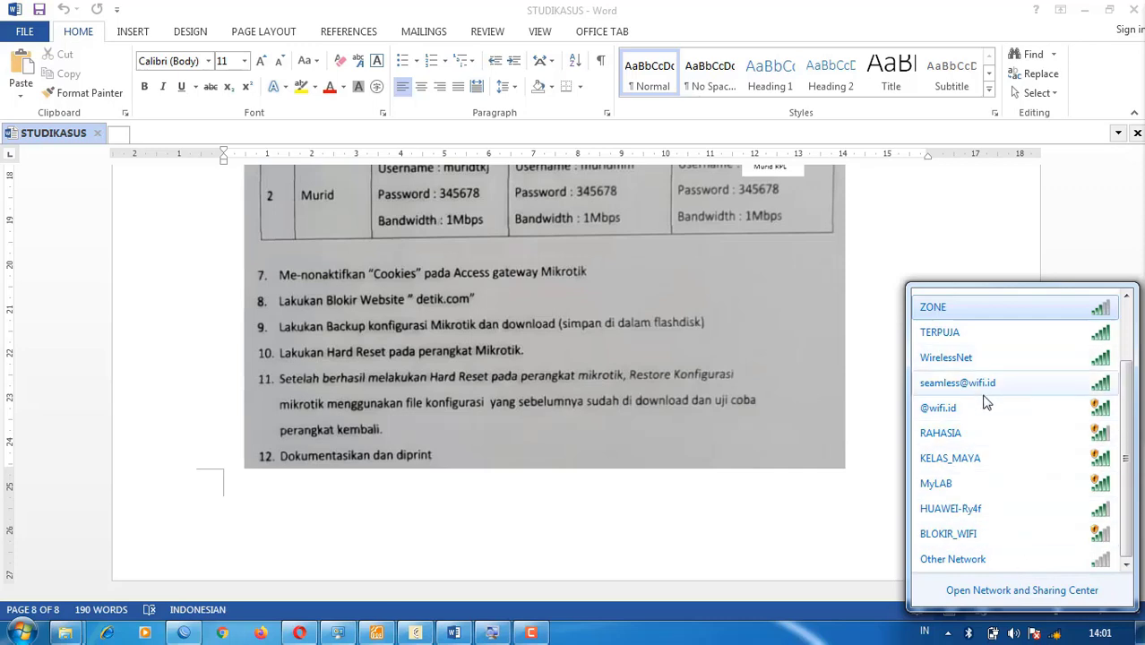
pyautogui.scroll(2, 983, 385)
pyautogui.scroll(-1, 981, 421)
pyautogui.scroll(-1, 980, 430)
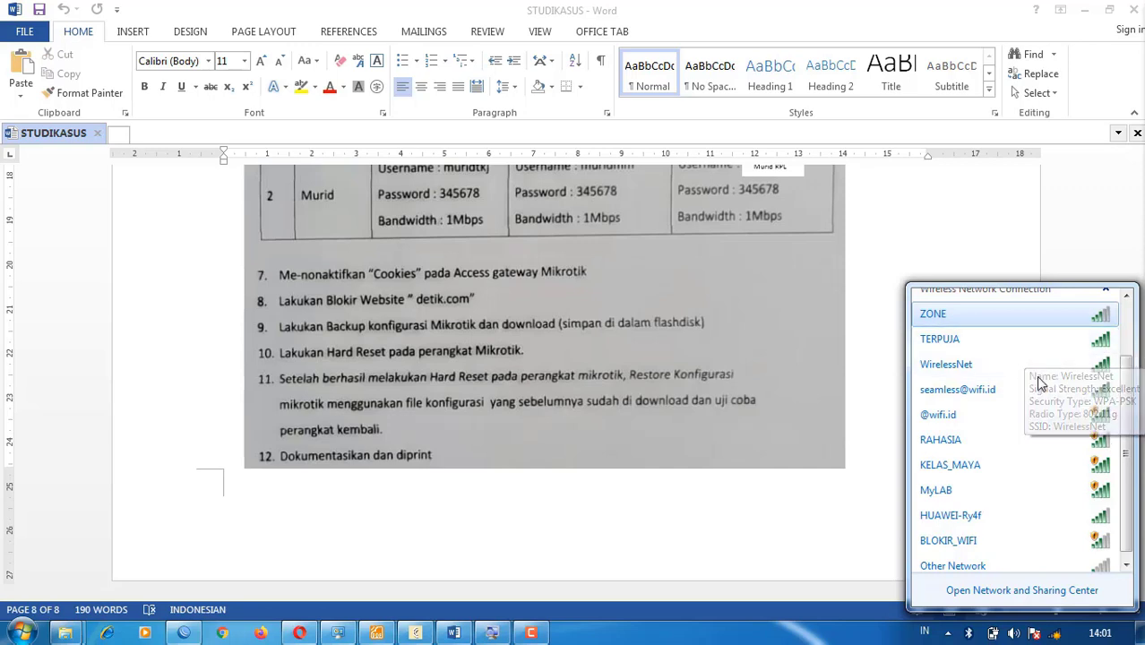
pyautogui.scroll(-1, 984, 480)
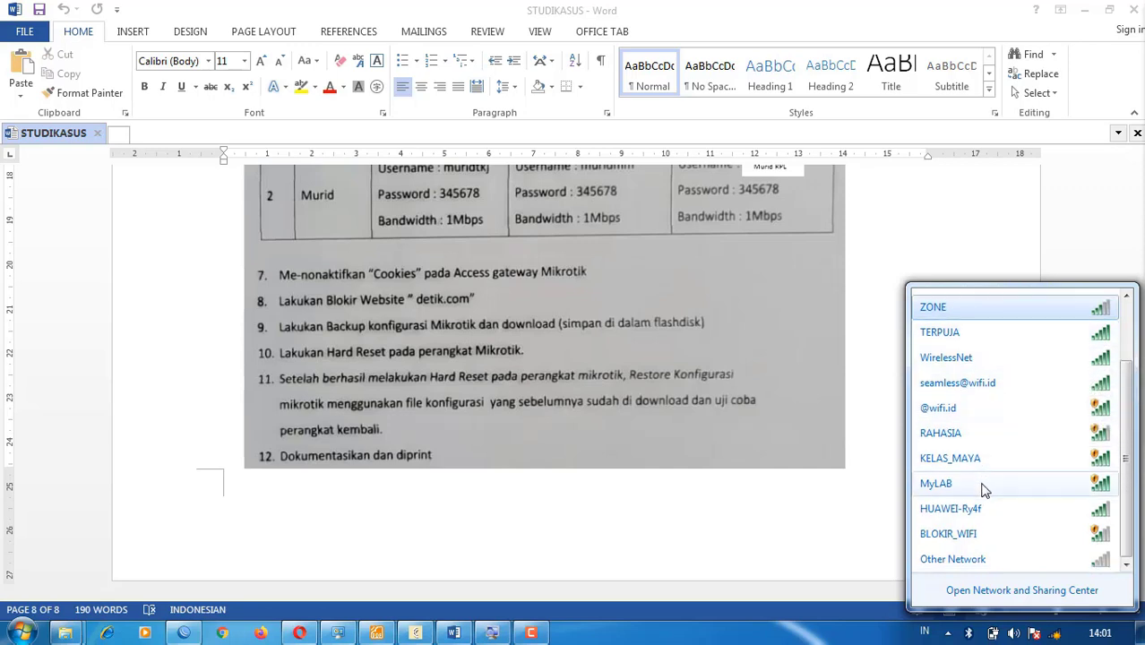
pyautogui.click(954, 559)
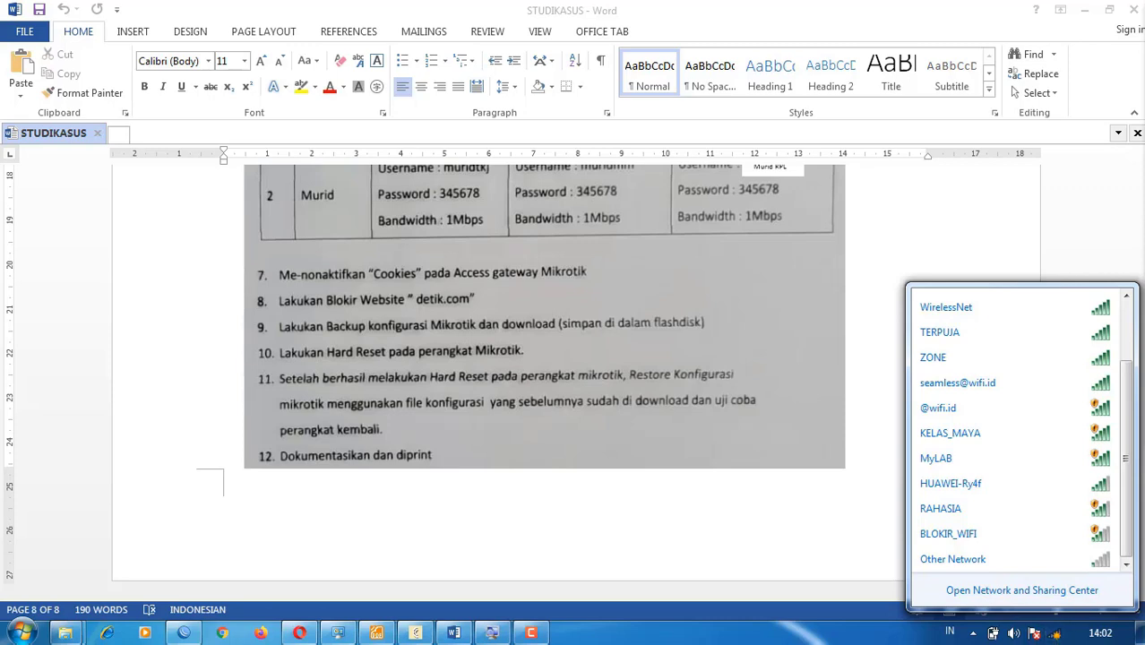
pyautogui.click(1056, 633)
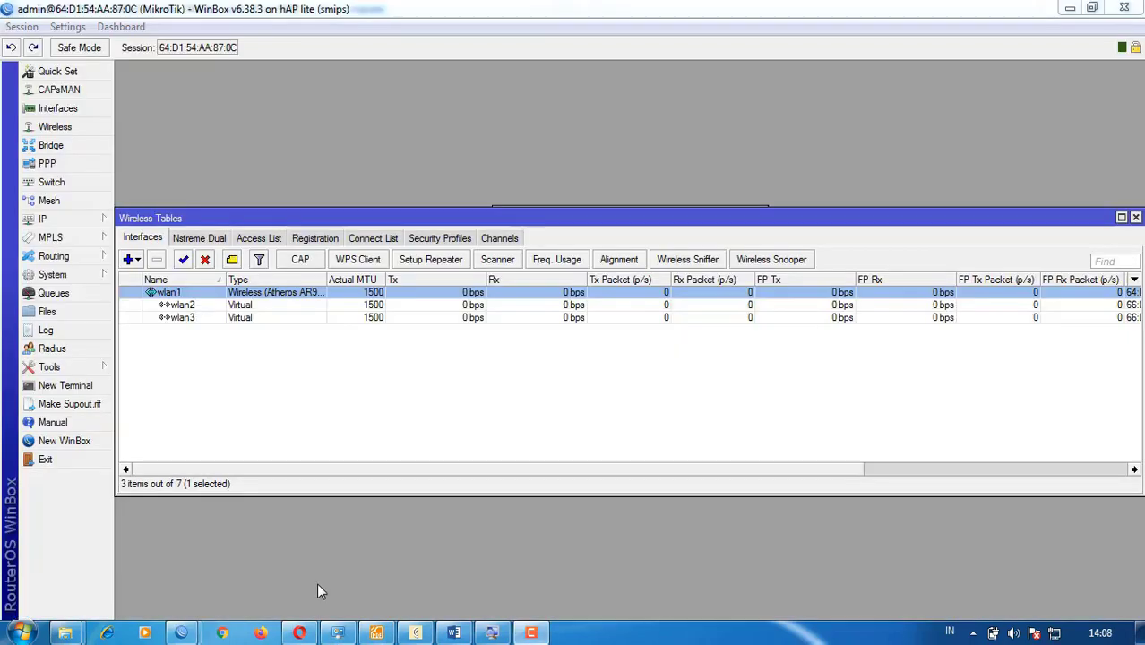
# - Set wlan1's wireless mode to station and save it
pyautogui.press('Return')
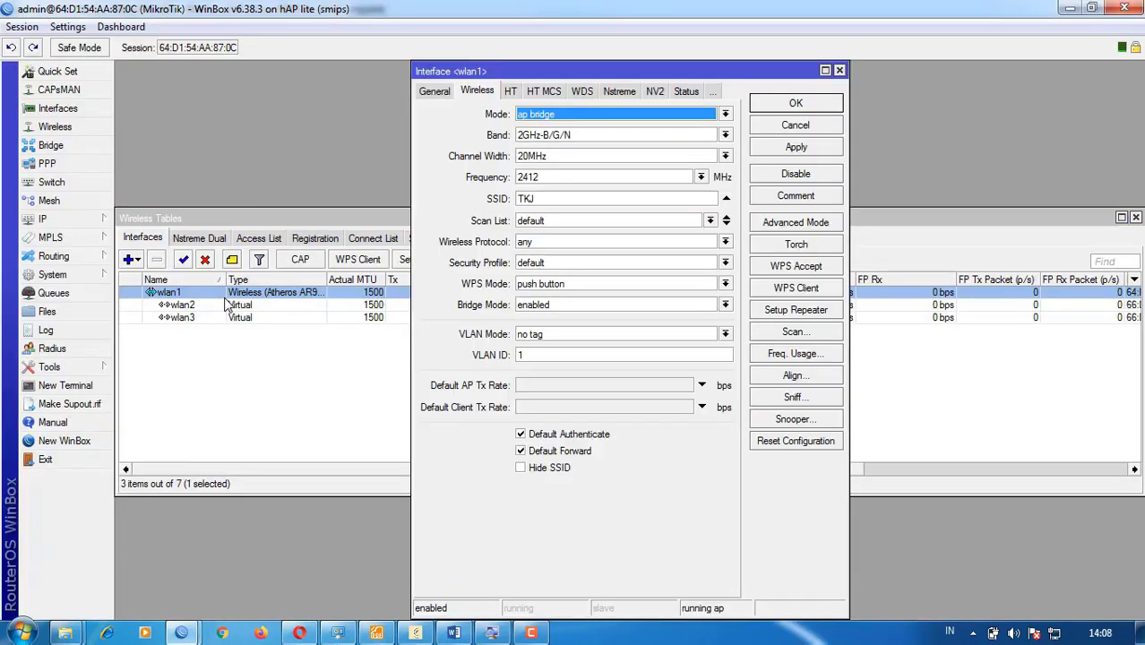
pyautogui.click(548, 114)
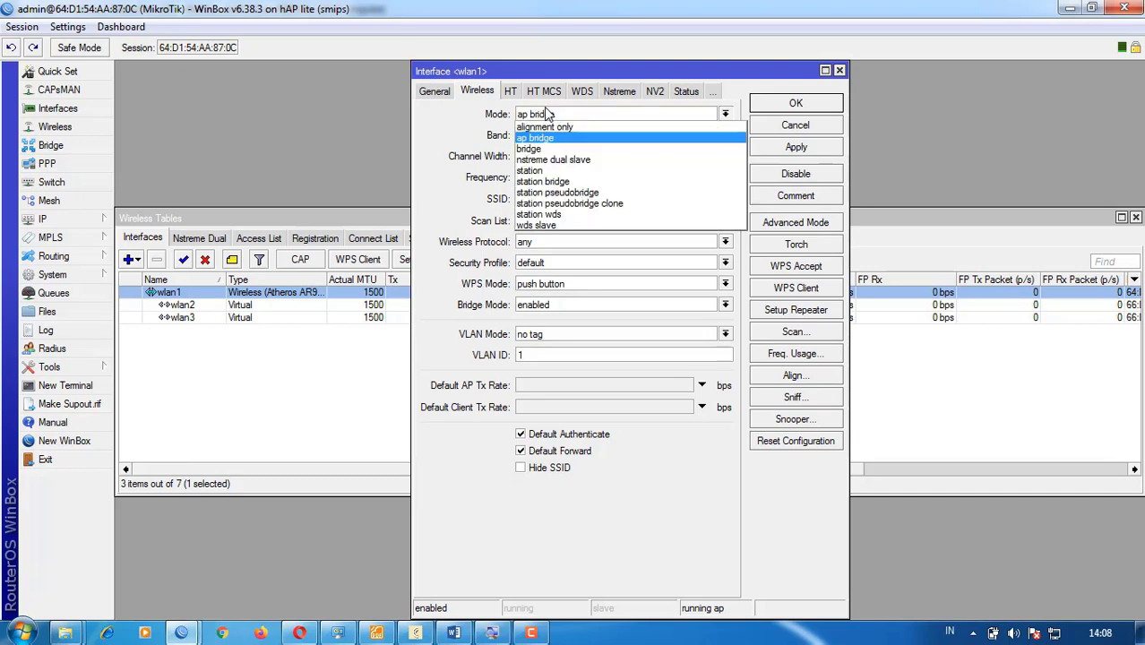
pyautogui.click(541, 170)
pyautogui.click(796, 150)
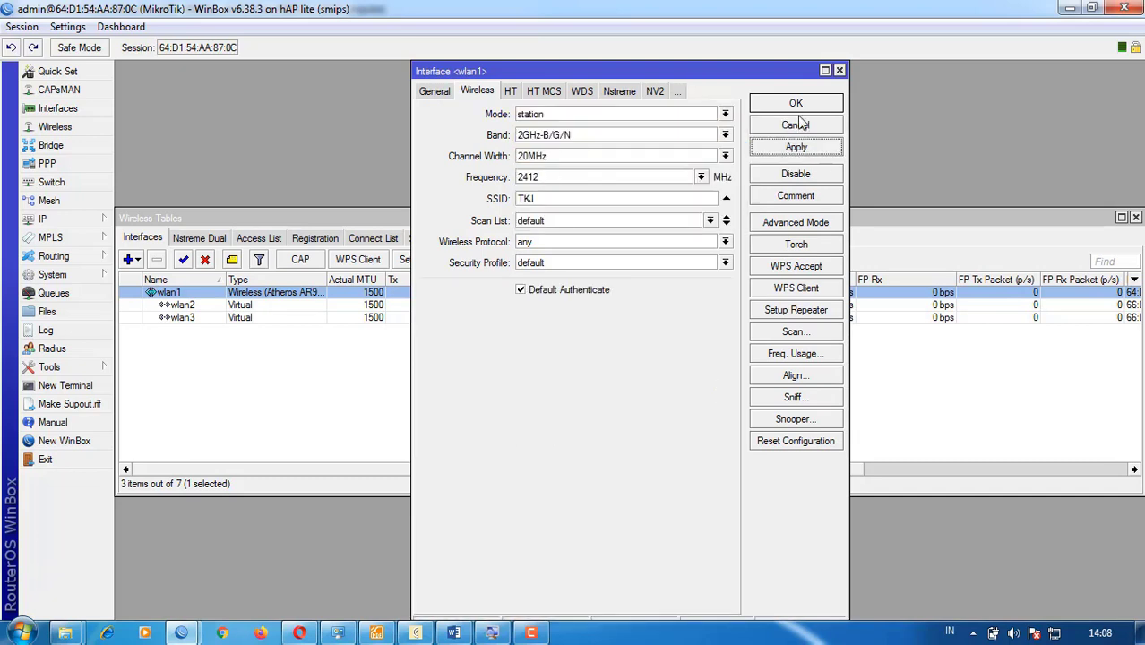
pyautogui.click(801, 108)
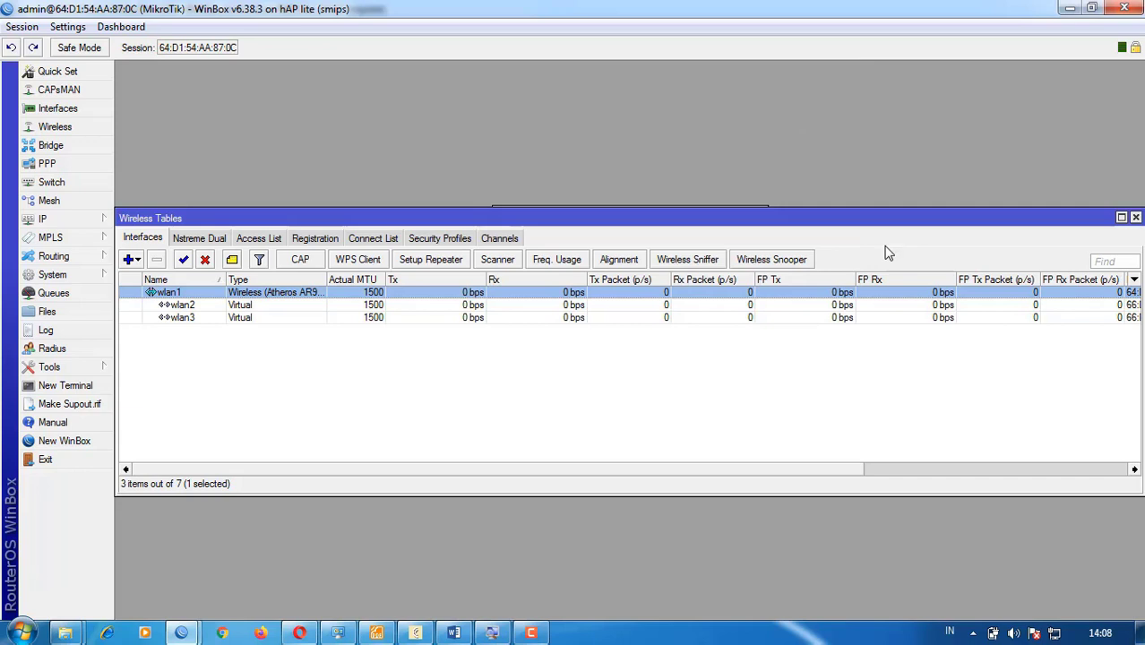
# - Review the wireless network list showing the PC on Network 9, then reopen wlan1
pyautogui.click(1038, 634)
pyautogui.scroll(-5, 1039, 502)
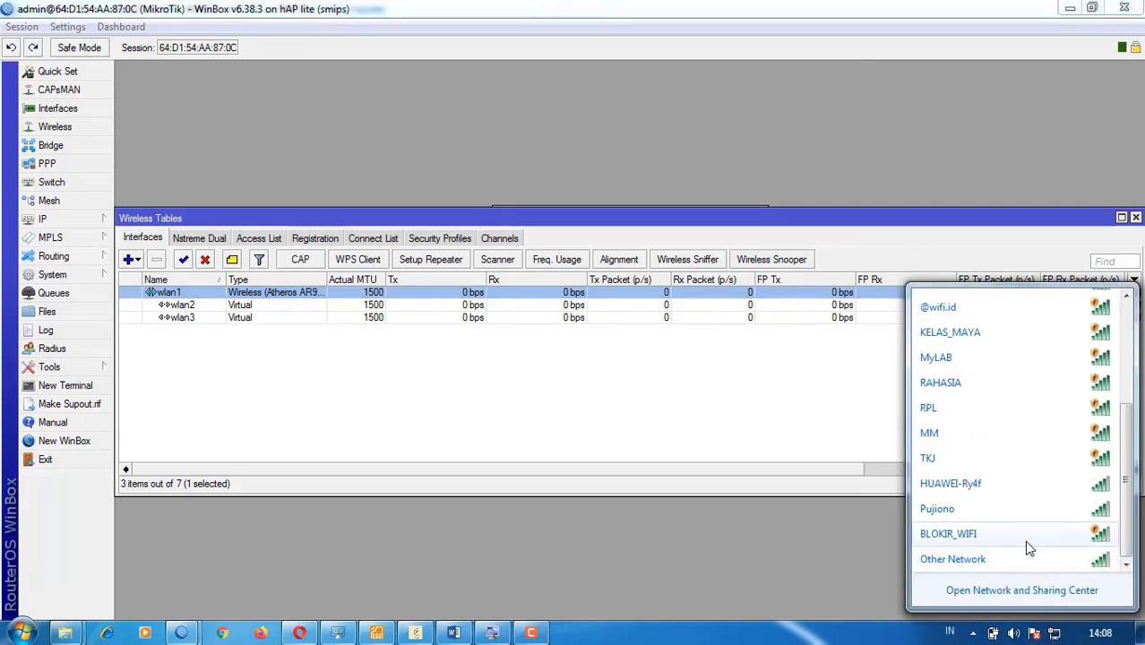
pyautogui.scroll(5, 1028, 549)
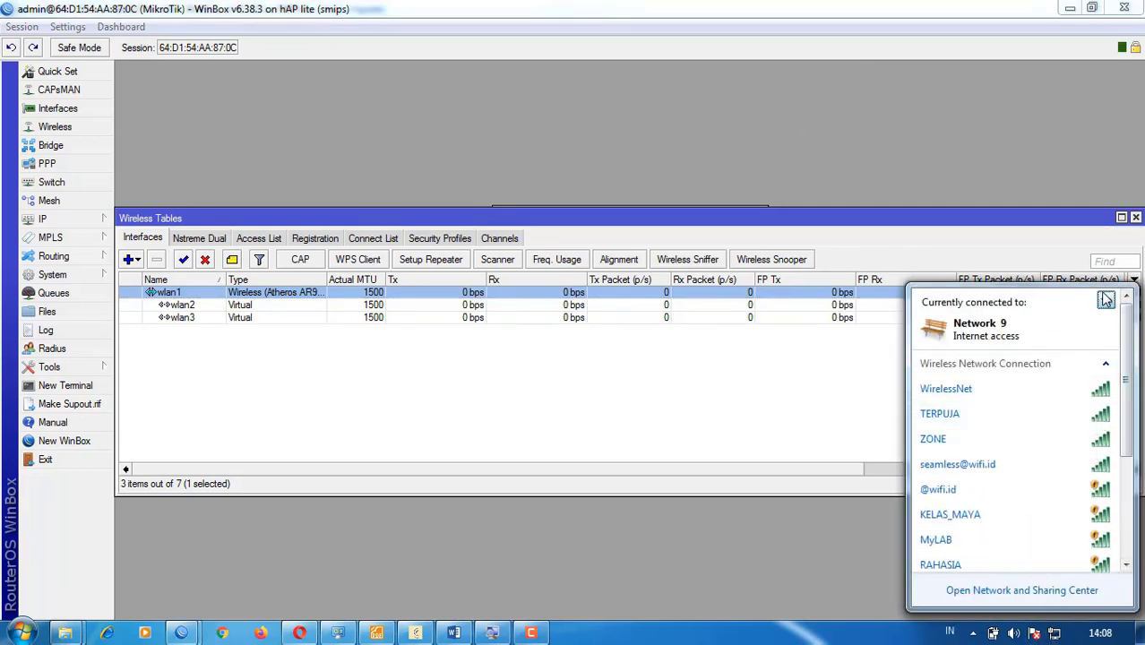
pyautogui.scroll(-5, 1102, 359)
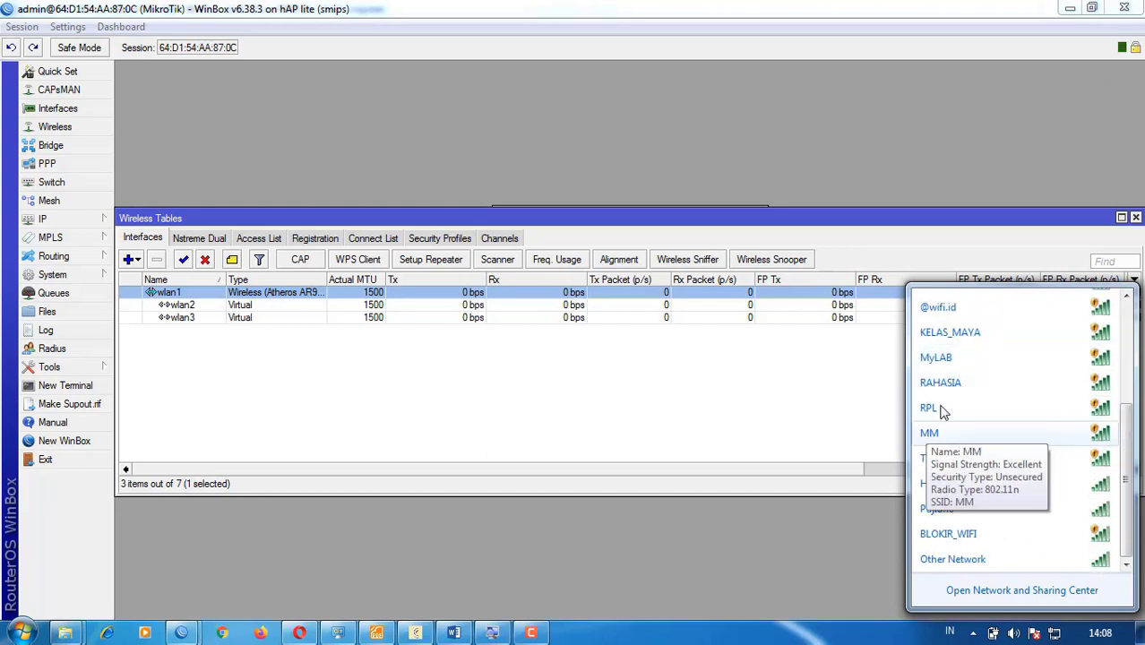
pyautogui.scroll(3, 946, 434)
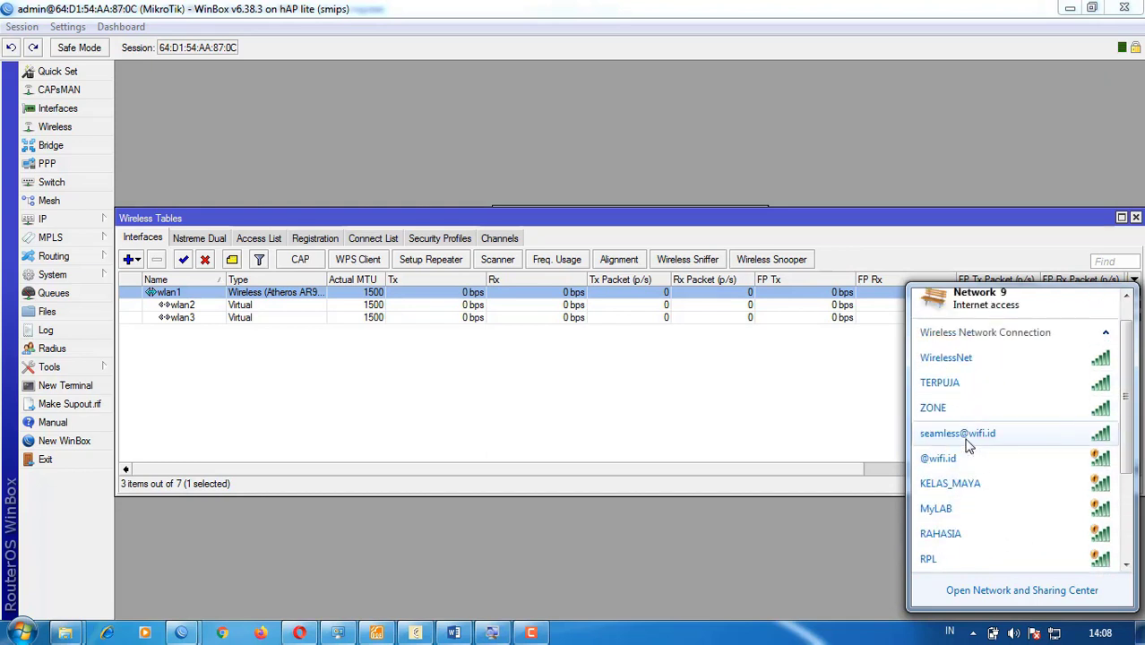
pyautogui.scroll(-3, 967, 445)
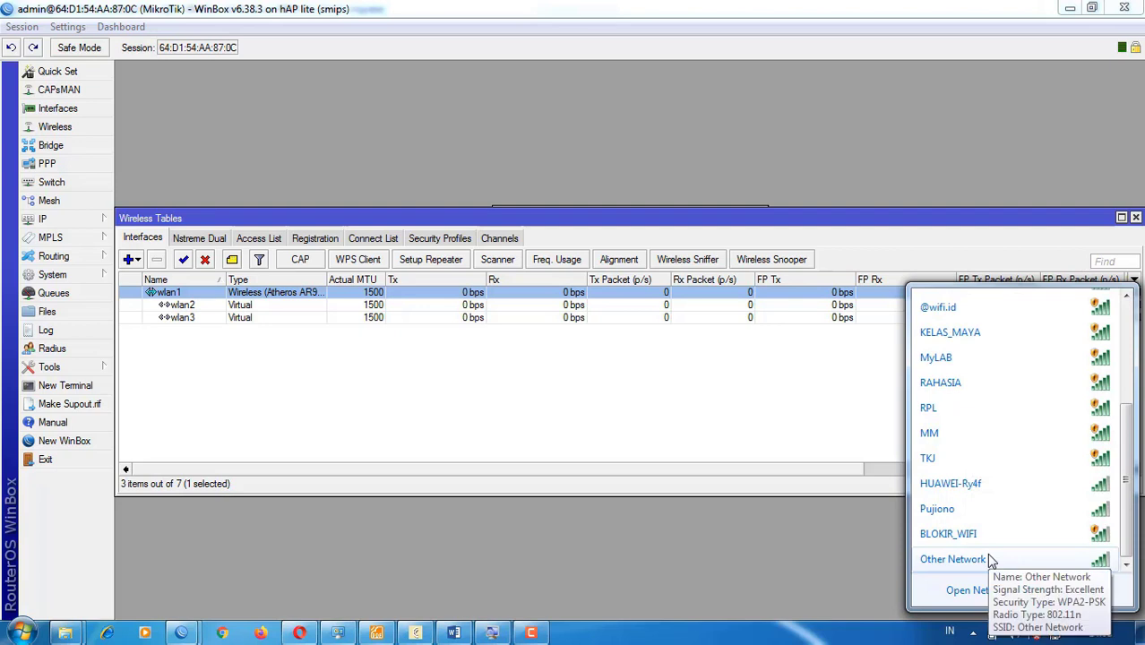
pyautogui.scroll(5, 991, 559)
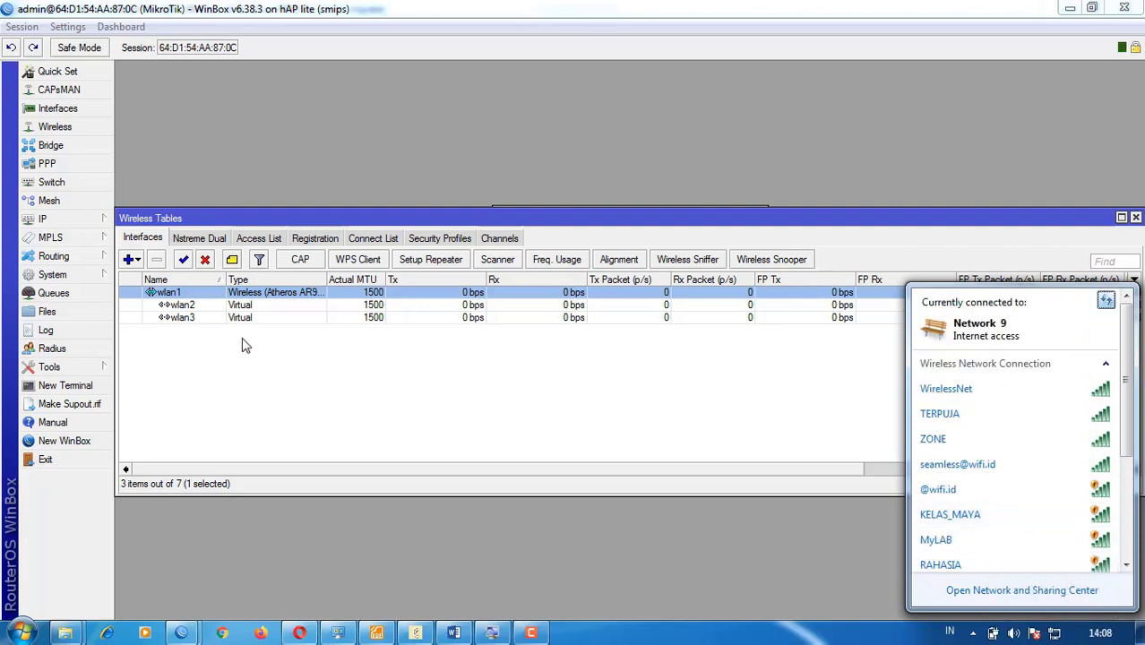
pyautogui.doubleClick(251, 295)
# - Set wlan1's wireless mode back to ap bridge and apply it
pyautogui.click(570, 115)
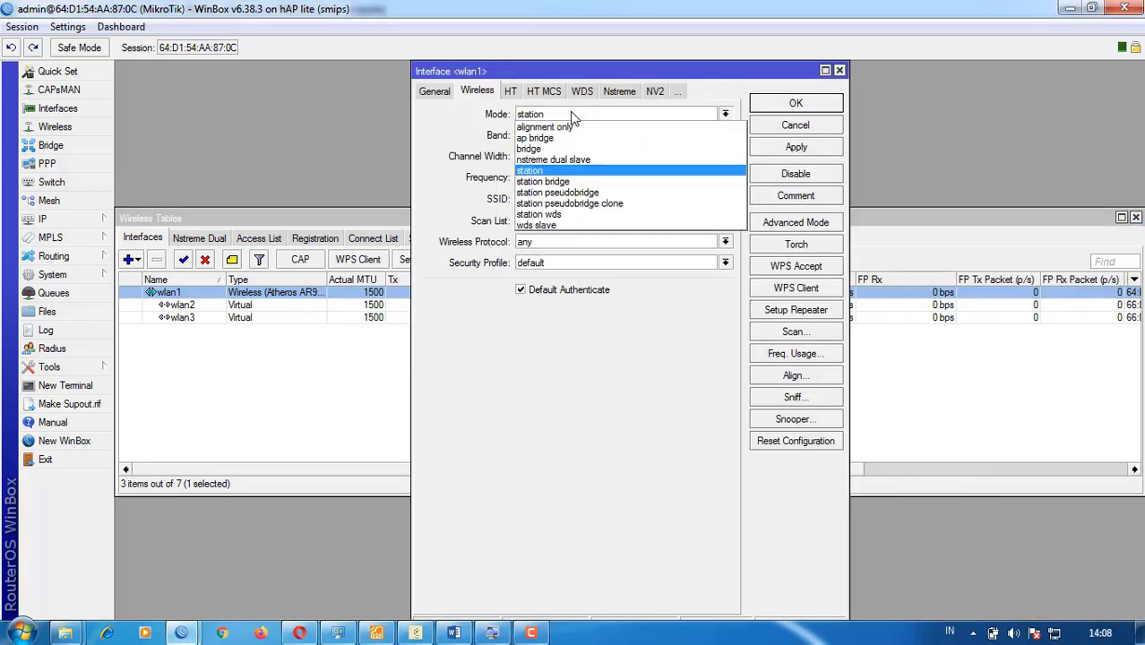
pyautogui.click(538, 138)
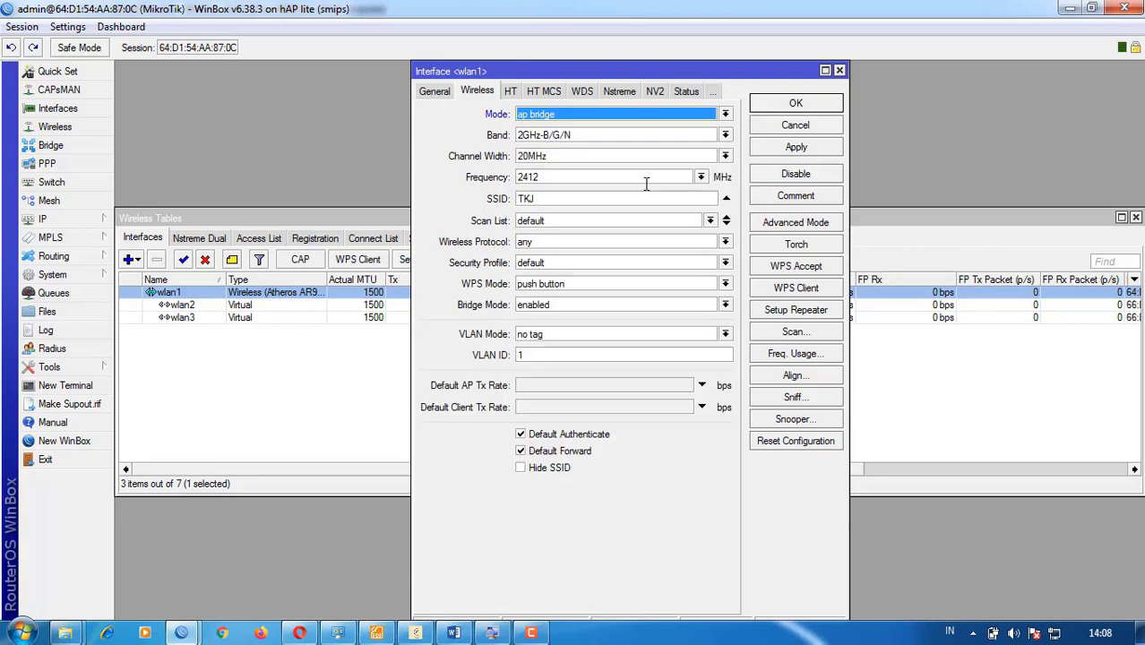
pyautogui.click(767, 151)
pyautogui.click(800, 103)
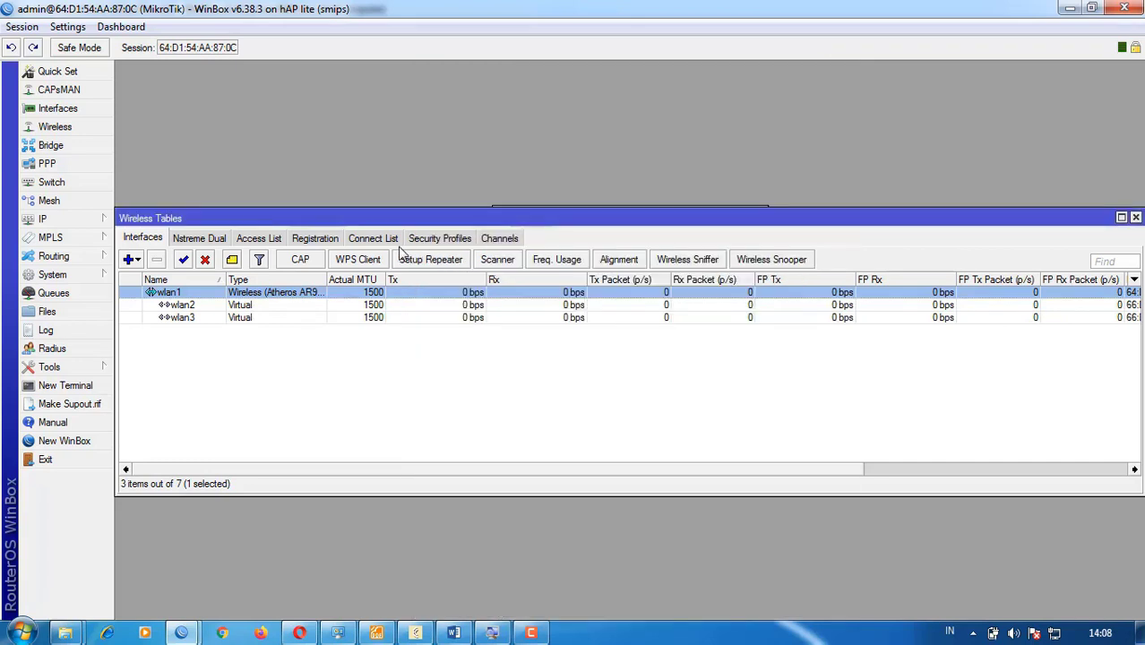
# - Reapply wlan2's SSID MM settings, then view the available Wi-Fi networks in Windows
pyautogui.doubleClick(240, 306)
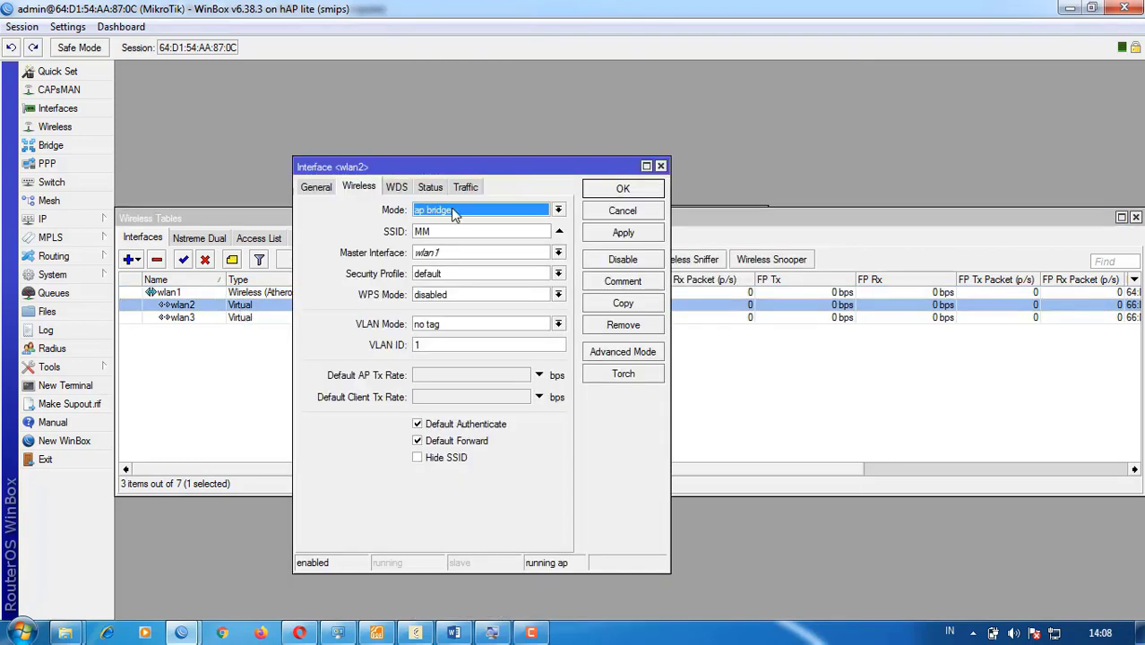
pyautogui.click(623, 235)
pyautogui.click(622, 190)
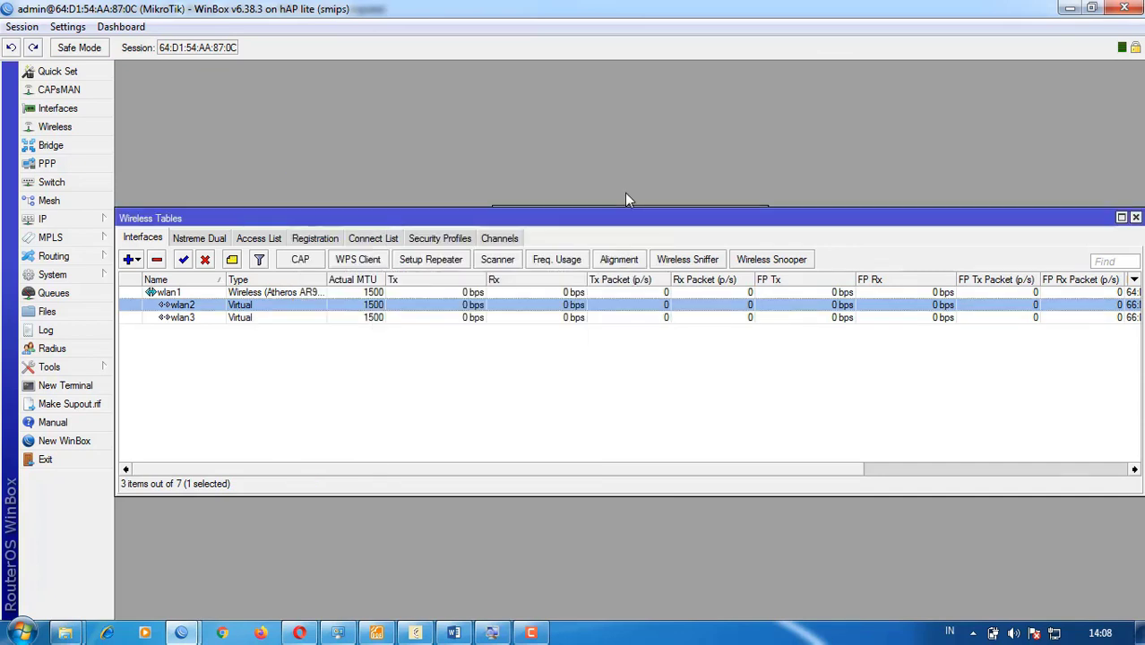
pyautogui.click(1054, 633)
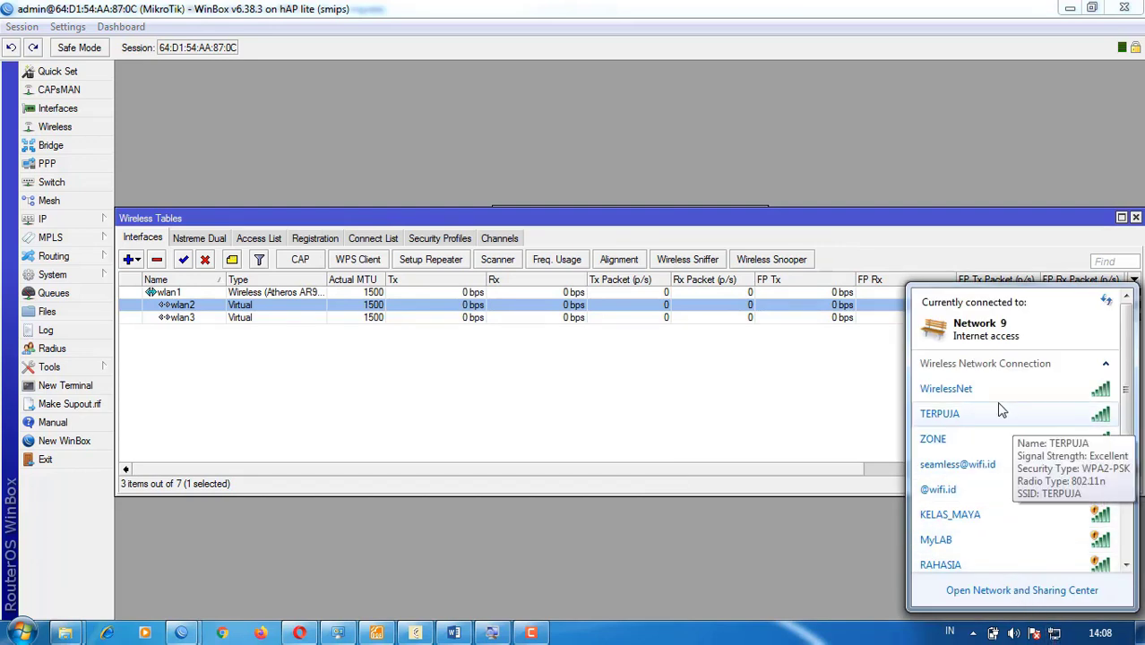
pyautogui.scroll(-1, 977, 476)
# - Connect the PC to the TKJ wireless network
pyautogui.scroll(-1, 975, 475)
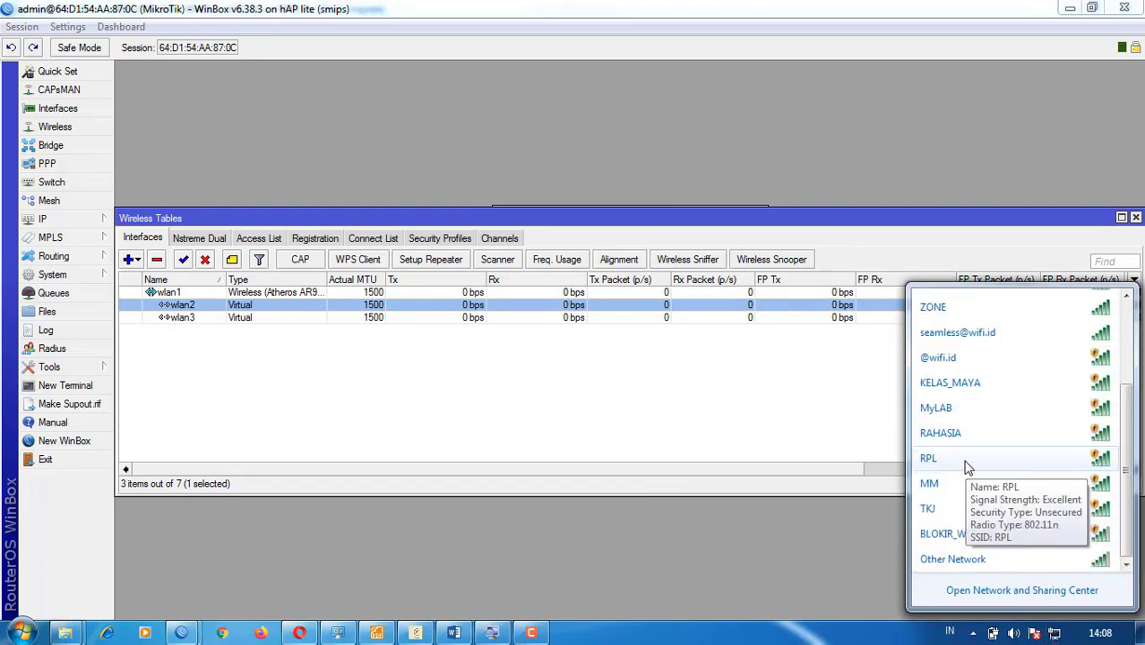
pyautogui.click(980, 511)
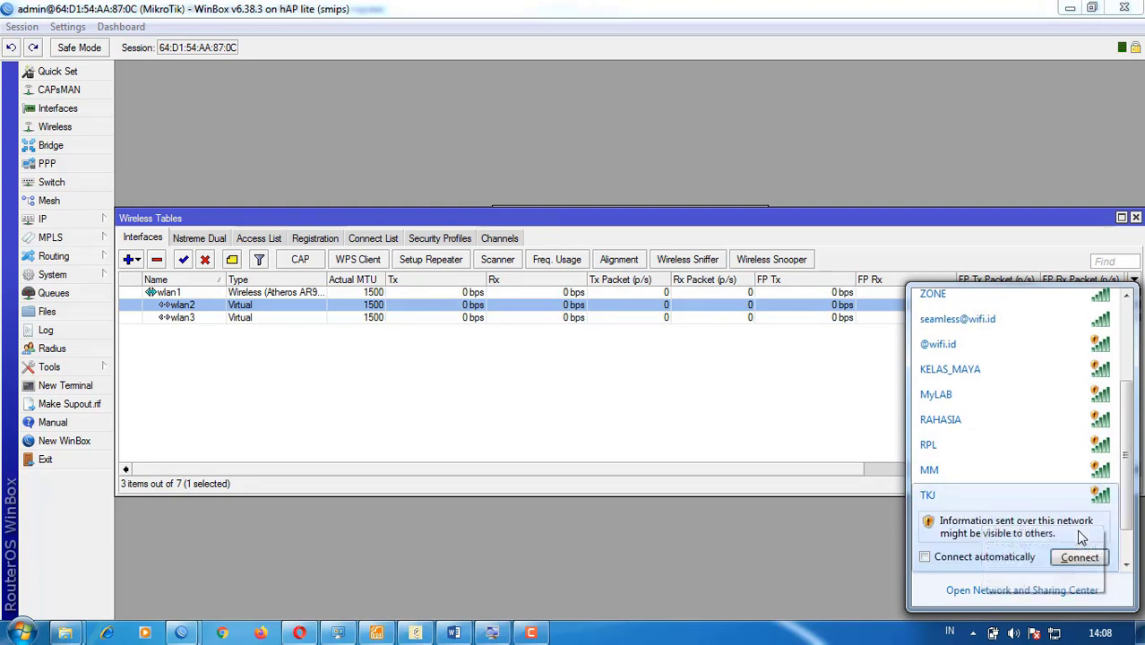
pyautogui.click(1080, 557)
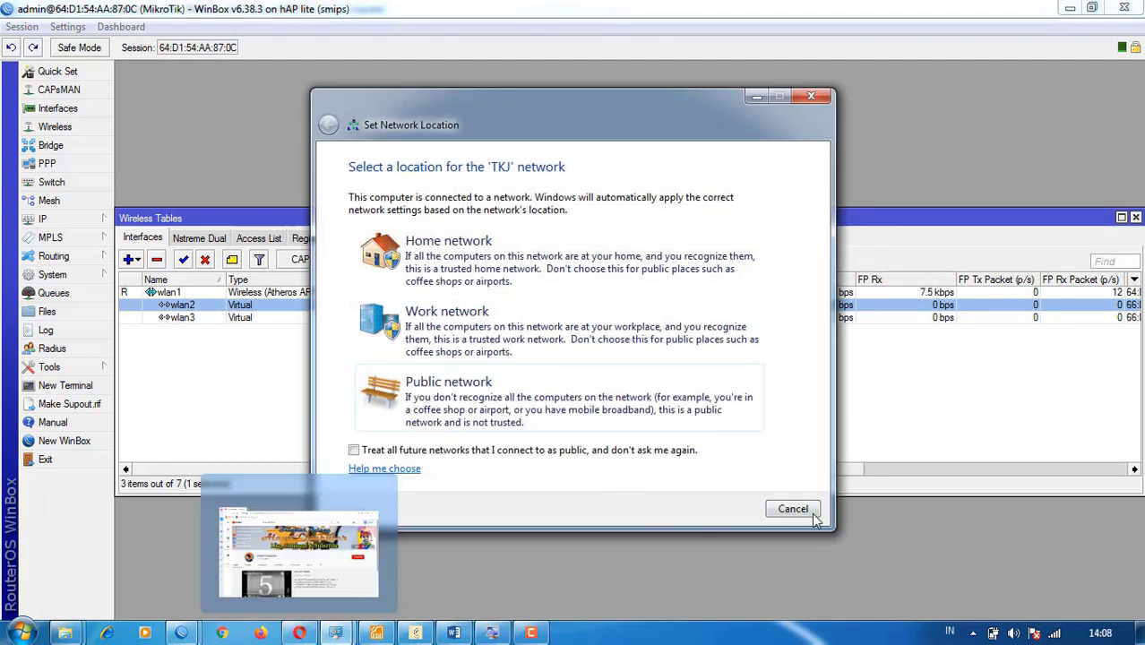
# - Dismiss the network location prompt and open the browser from the logon notice
pyautogui.click(809, 95)
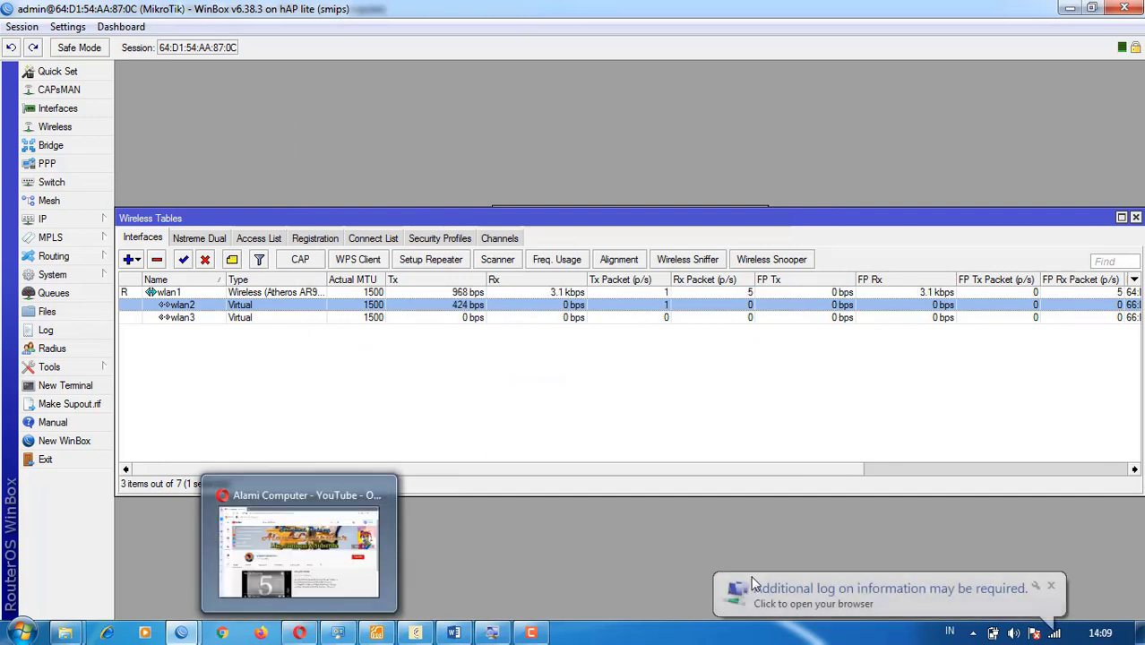
pyautogui.click(789, 592)
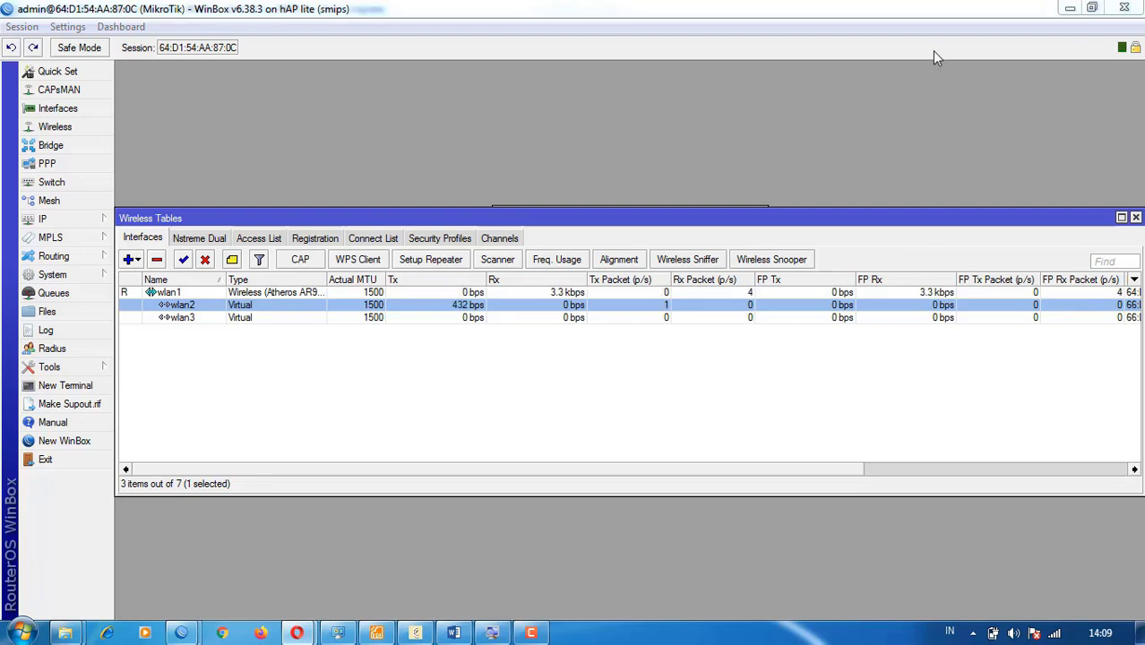
pyautogui.moveTo(934, 51); pyautogui.dragTo(592, 16)
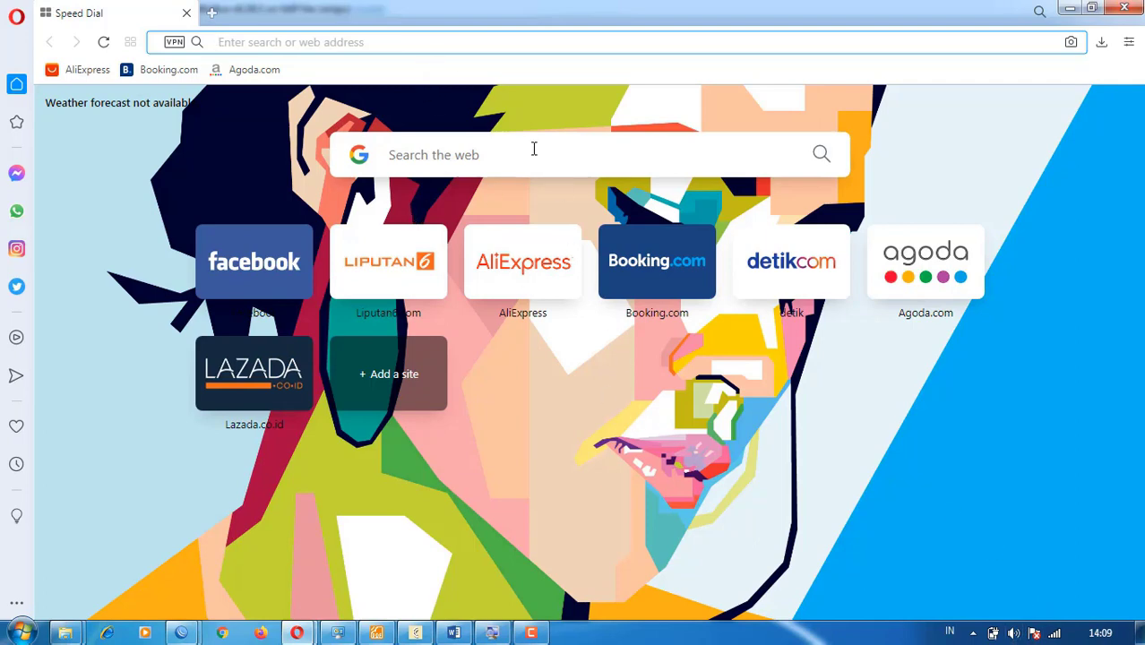
# - Request hotspto.tkj.com in Opera and reload after the name-not-resolved error
pyautogui.write('hotsp')
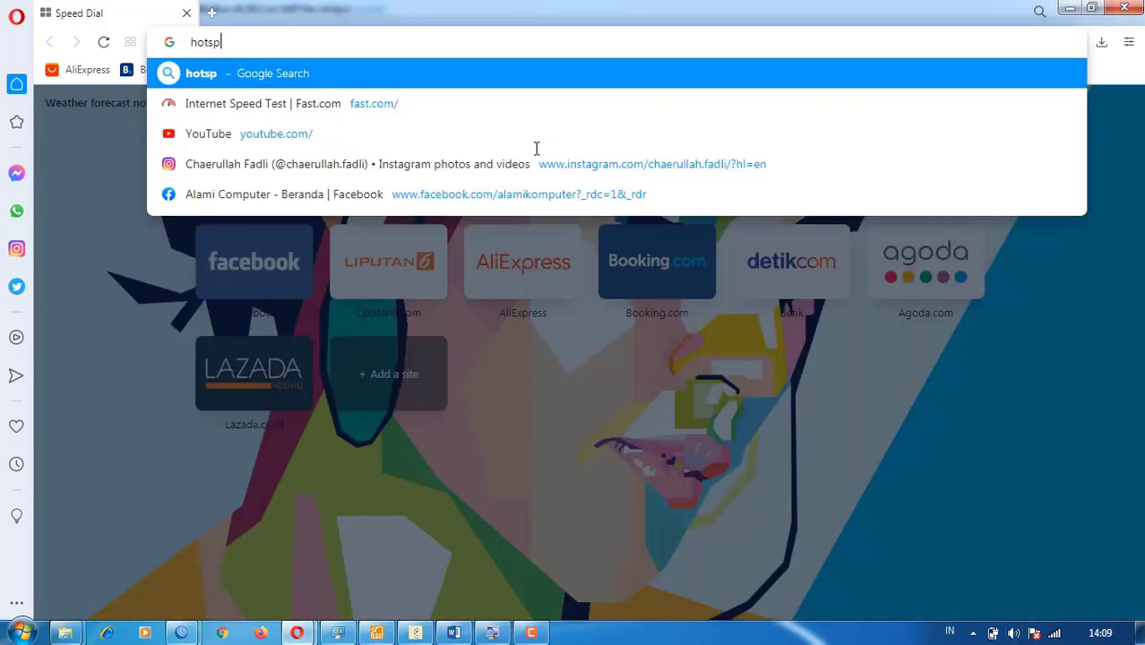
pyautogui.write('to.tkj')
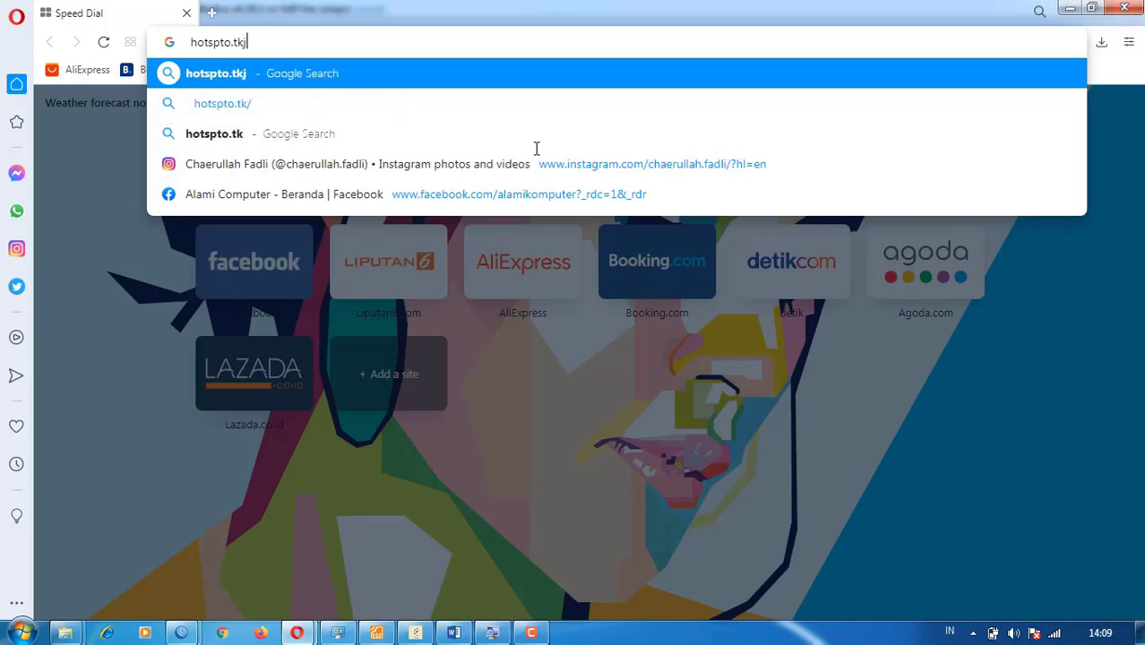
pyautogui.write('.com')
pyautogui.press('Return')
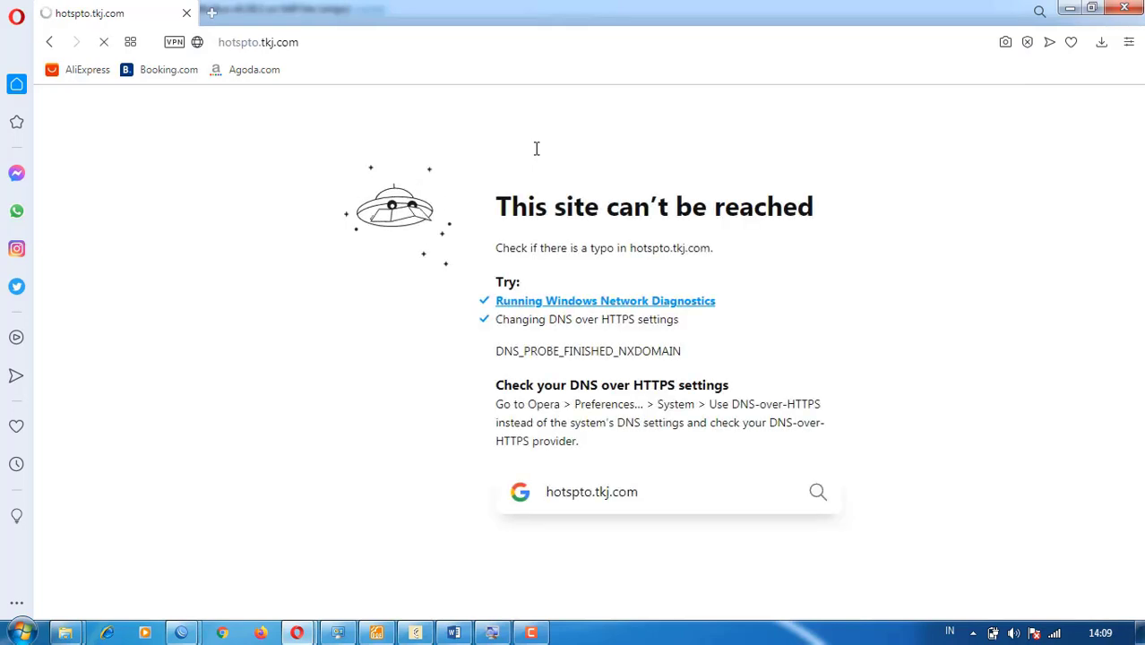
pyautogui.click(323, 44)
pyautogui.click(103, 42)
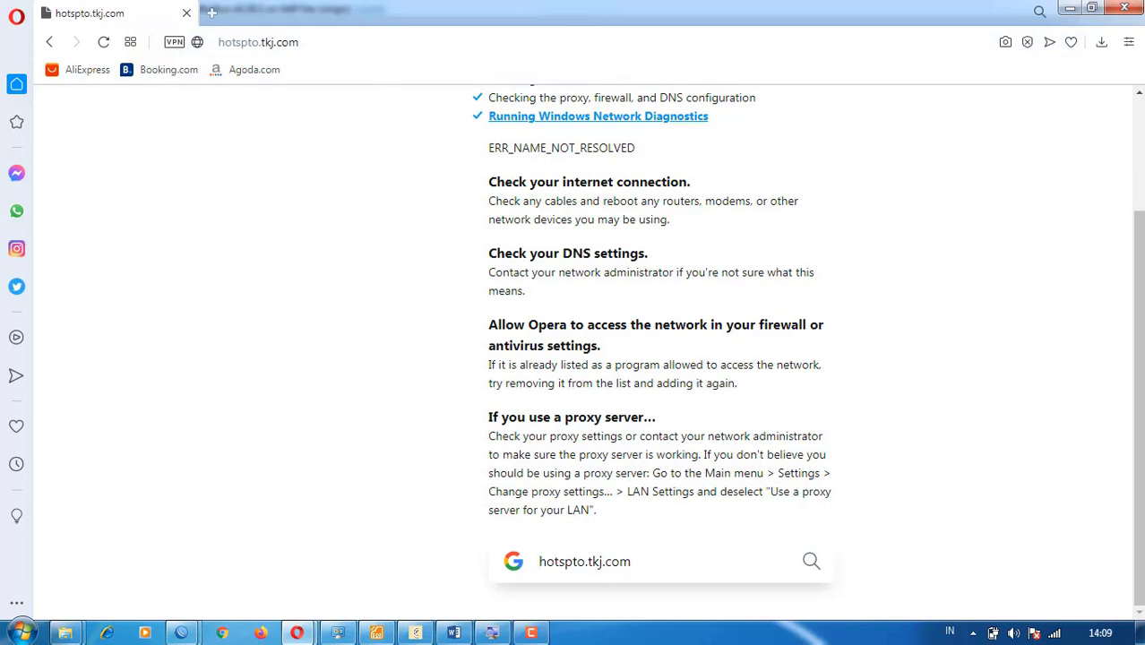
pyautogui.hotkey('alt', 'Tab')
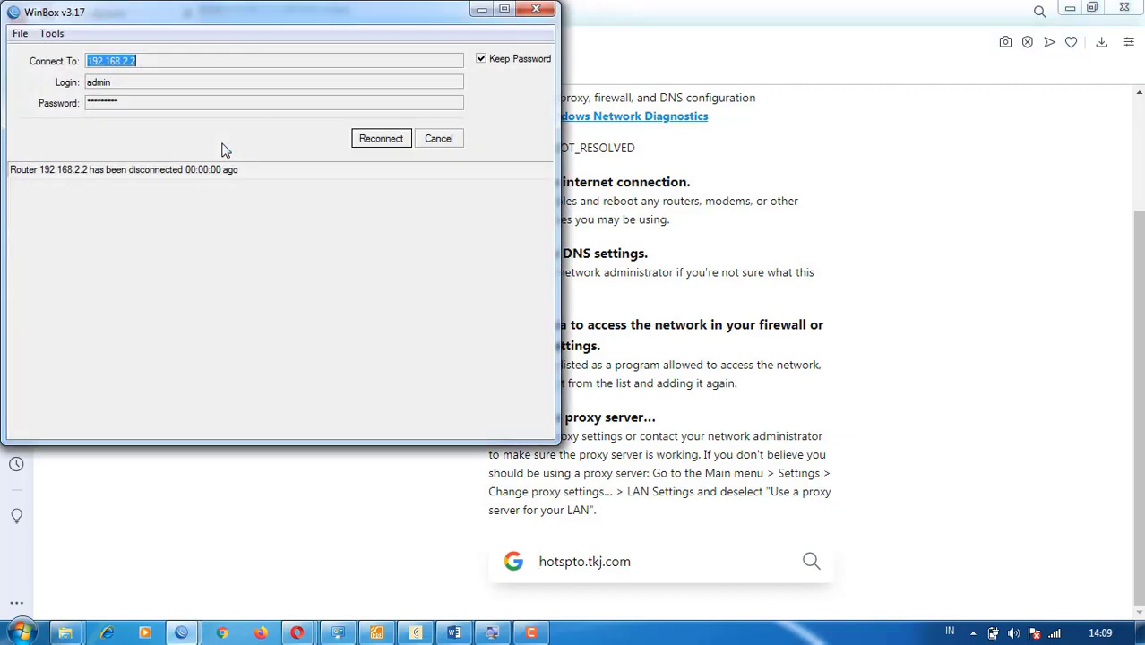
# - Reconnect WinBox to the router at 192.168.2.2, then return to Opera's address bar
pyautogui.click(395, 144)
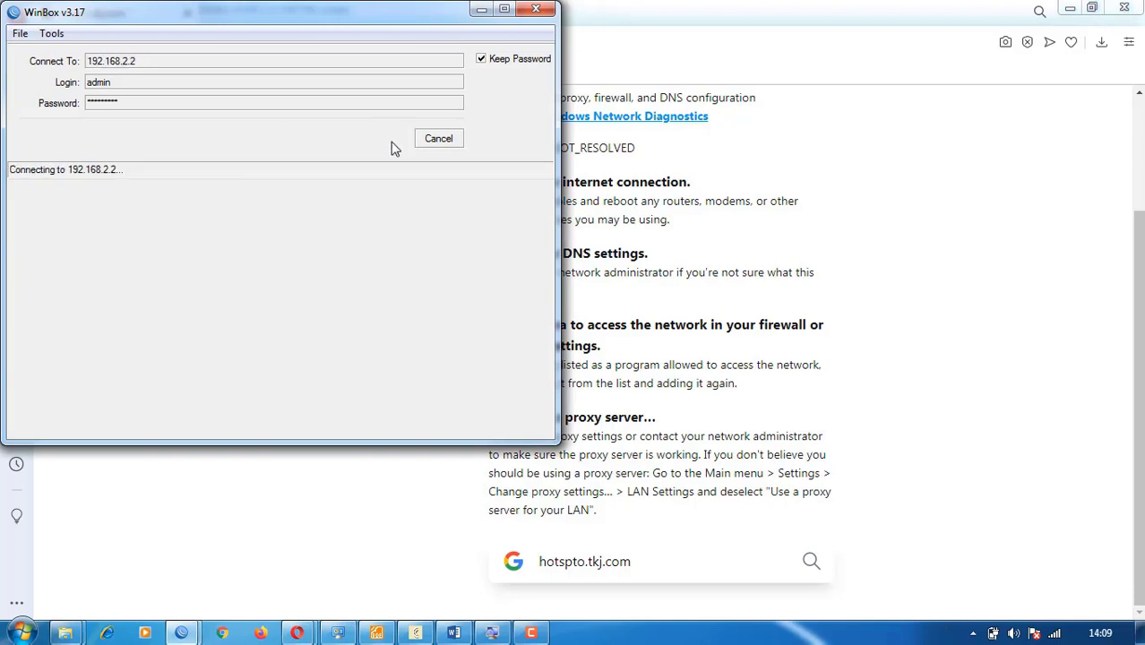
pyautogui.click(743, 144)
pyautogui.click(332, 45)
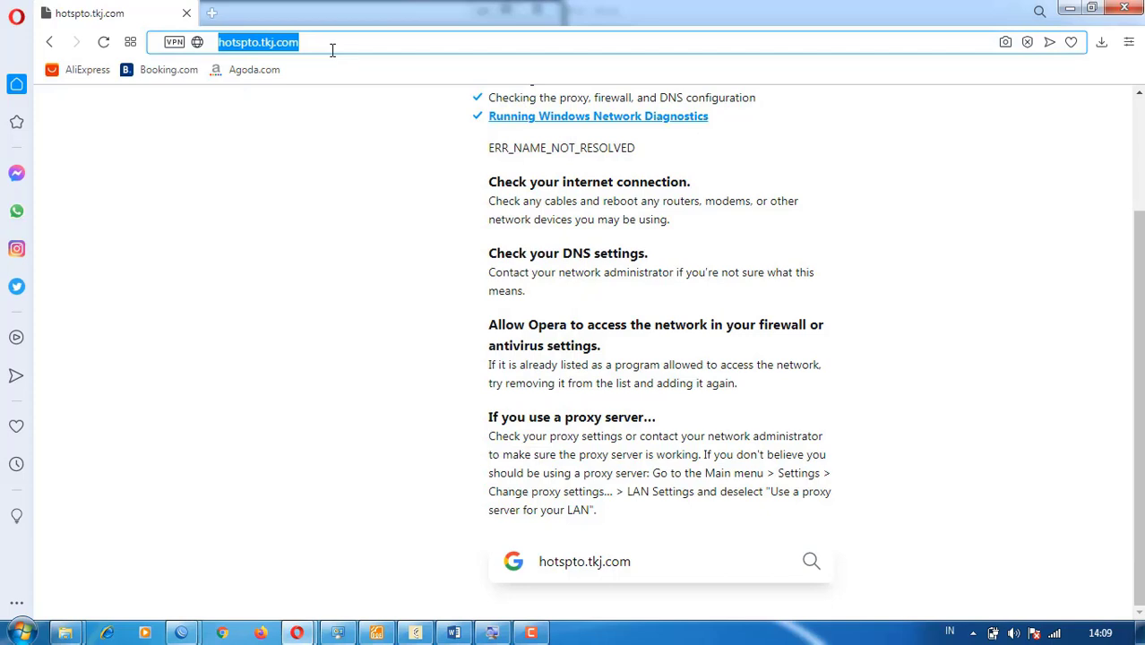
# - Replace the misspelled URL with hotspot.tkj.com and load it
pyautogui.write('ho')
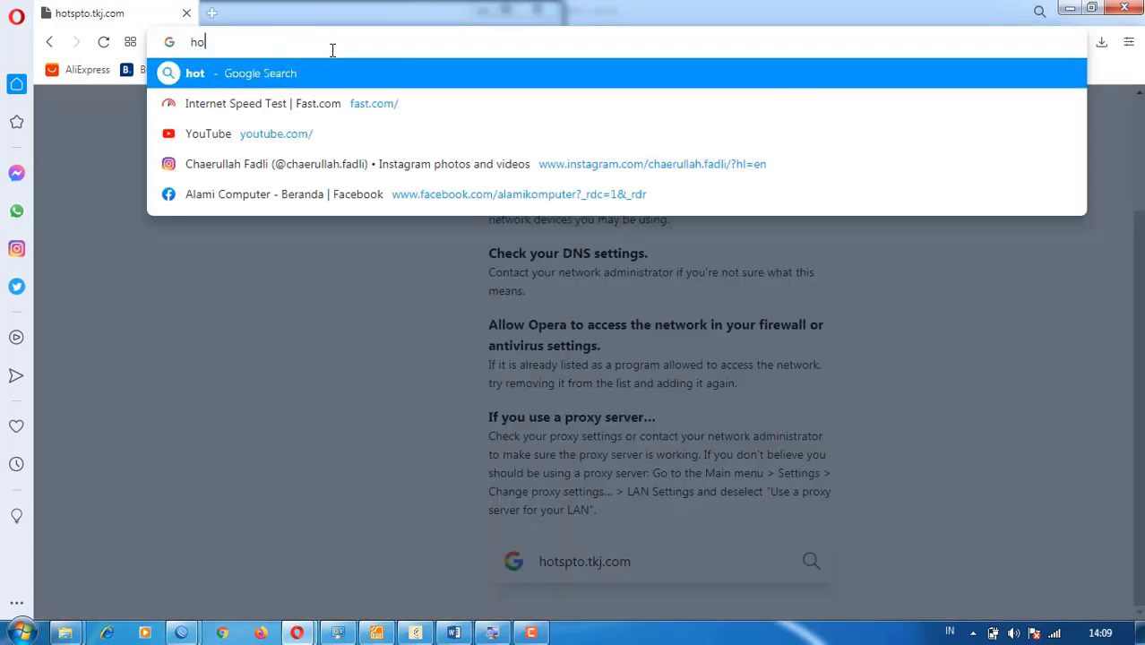
pyautogui.write('tspot')
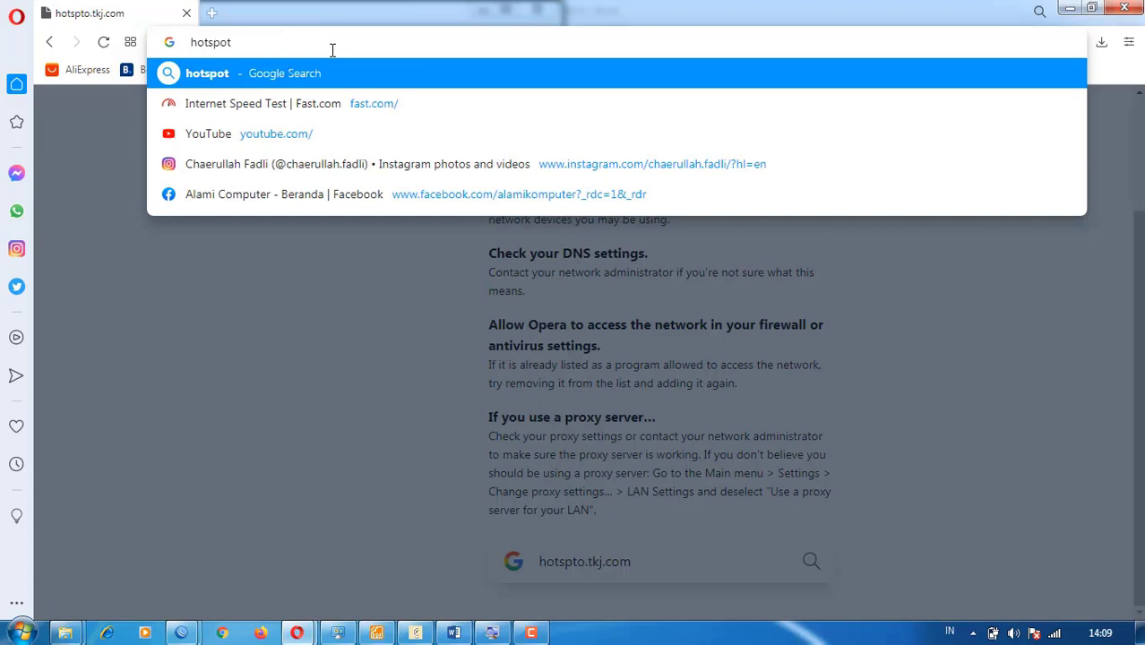
pyautogui.write('.tkj.com')
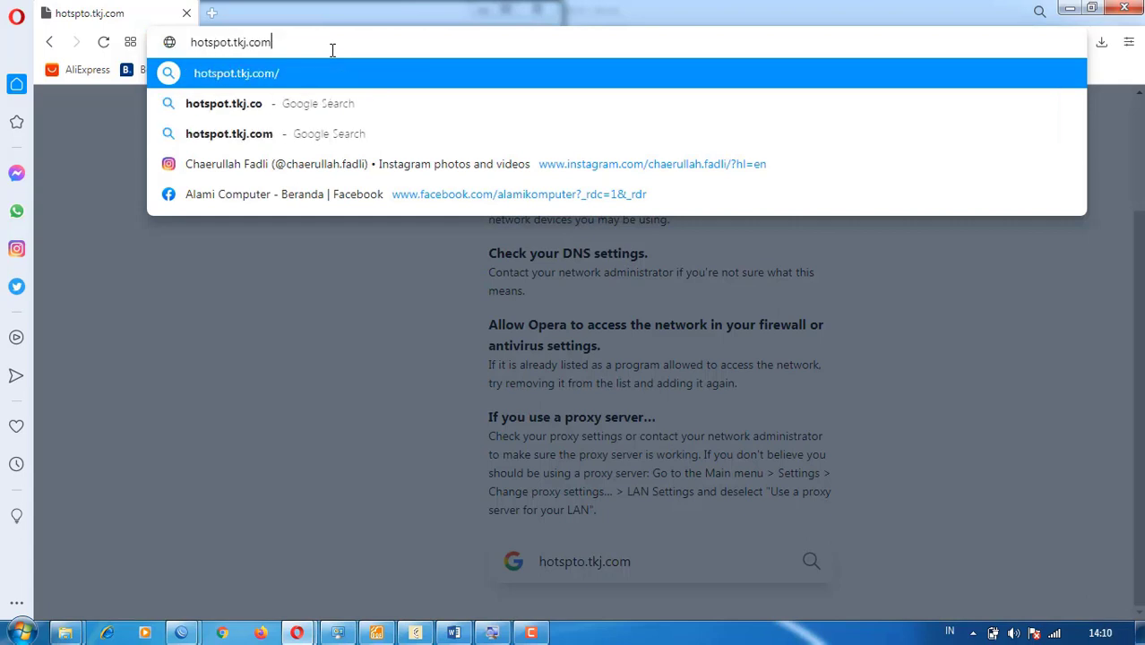
pyautogui.press('Return')
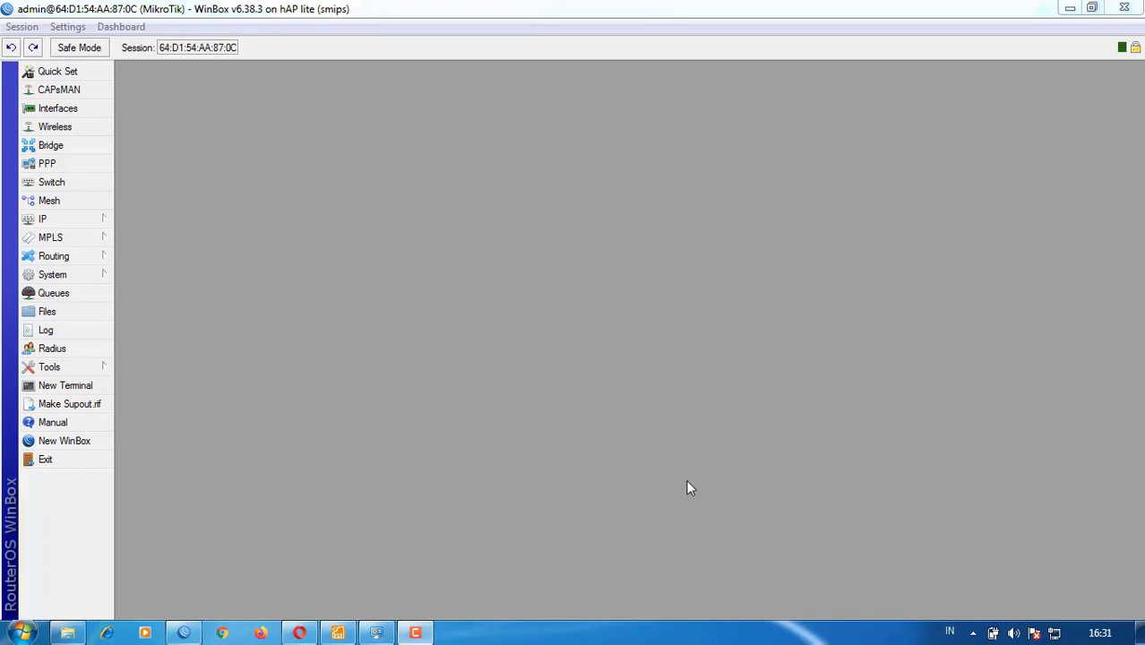
# - Confirm wlan1 uses ap bridge mode, band 2GHz-B/G/N and SSID TKJ, then save
pyautogui.click(64, 220)
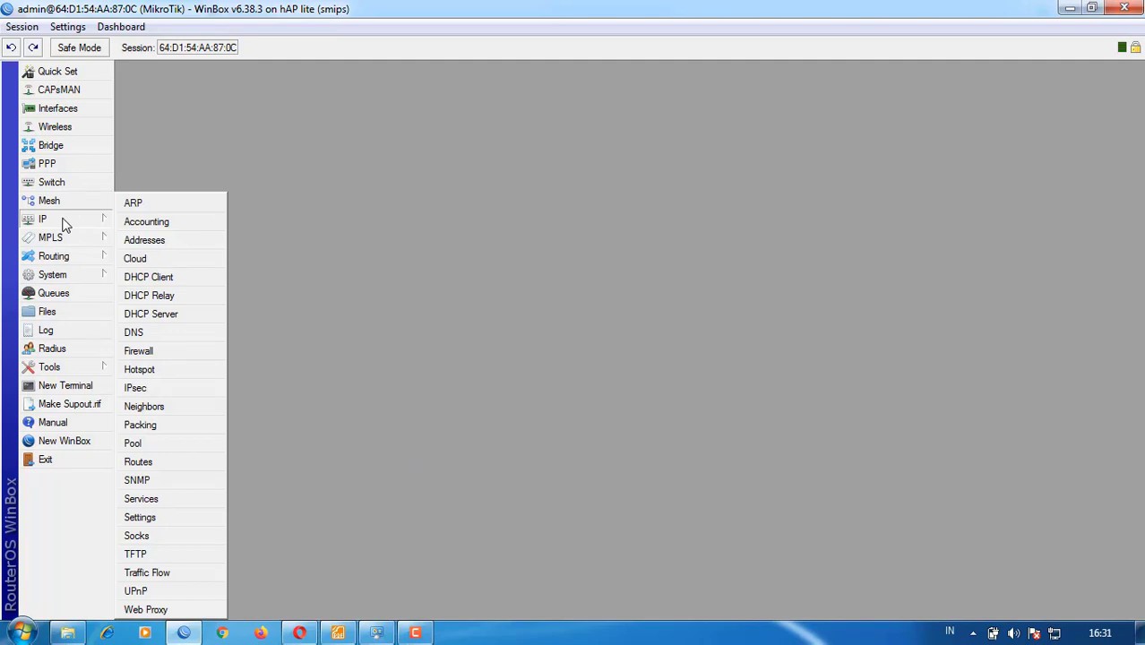
pyautogui.click(57, 129)
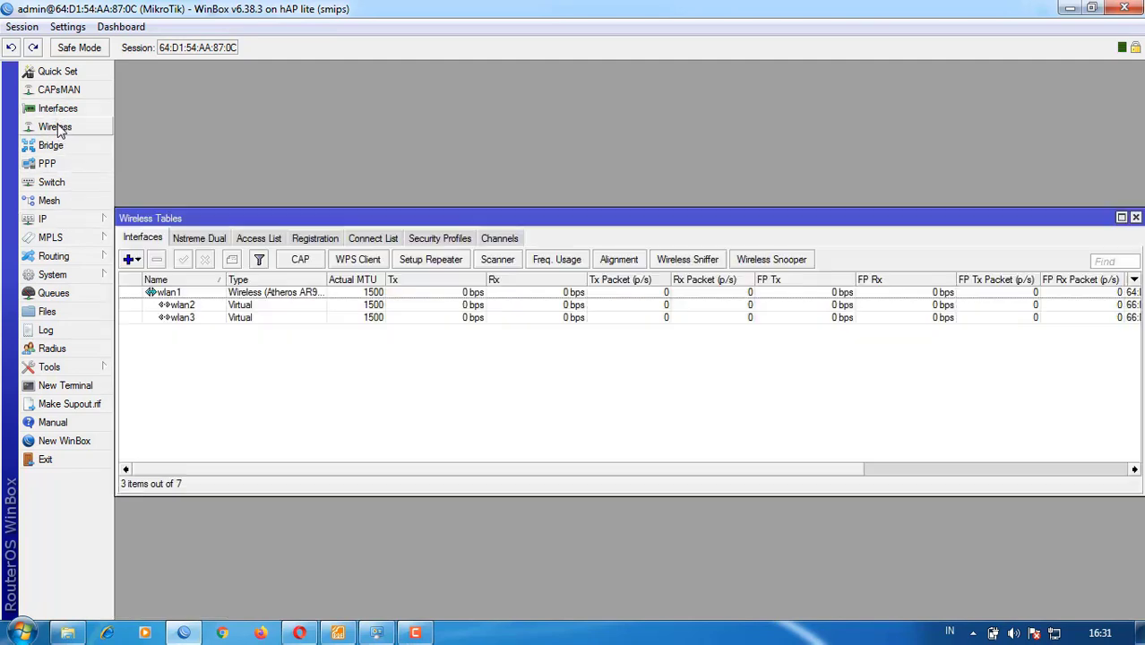
pyautogui.doubleClick(167, 294)
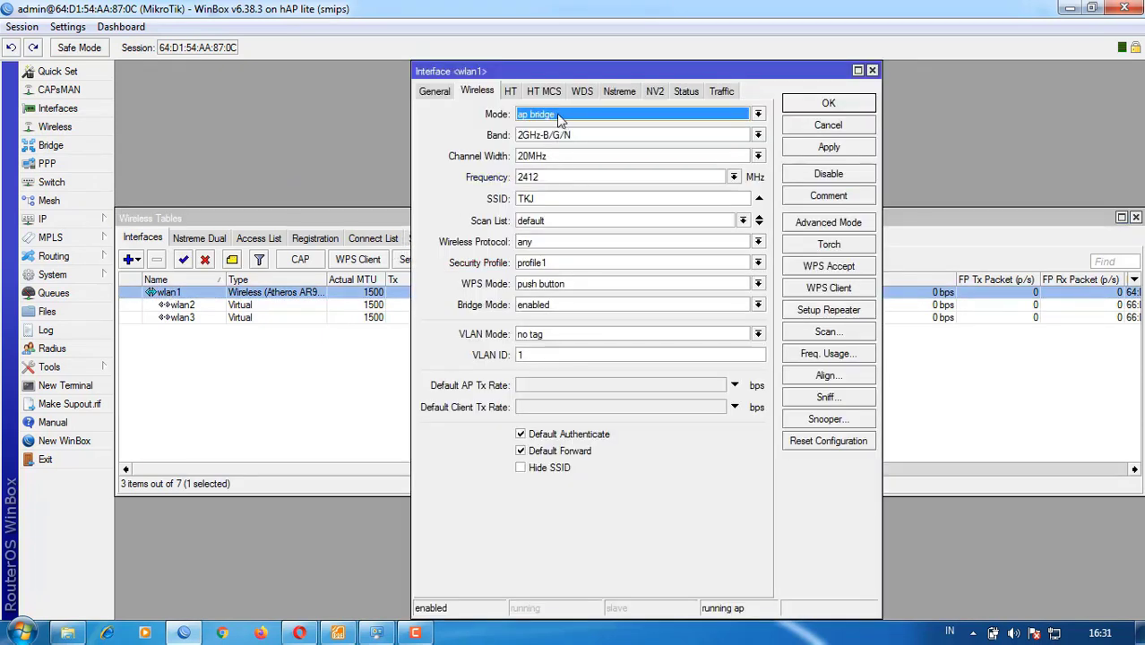
pyautogui.click(557, 119)
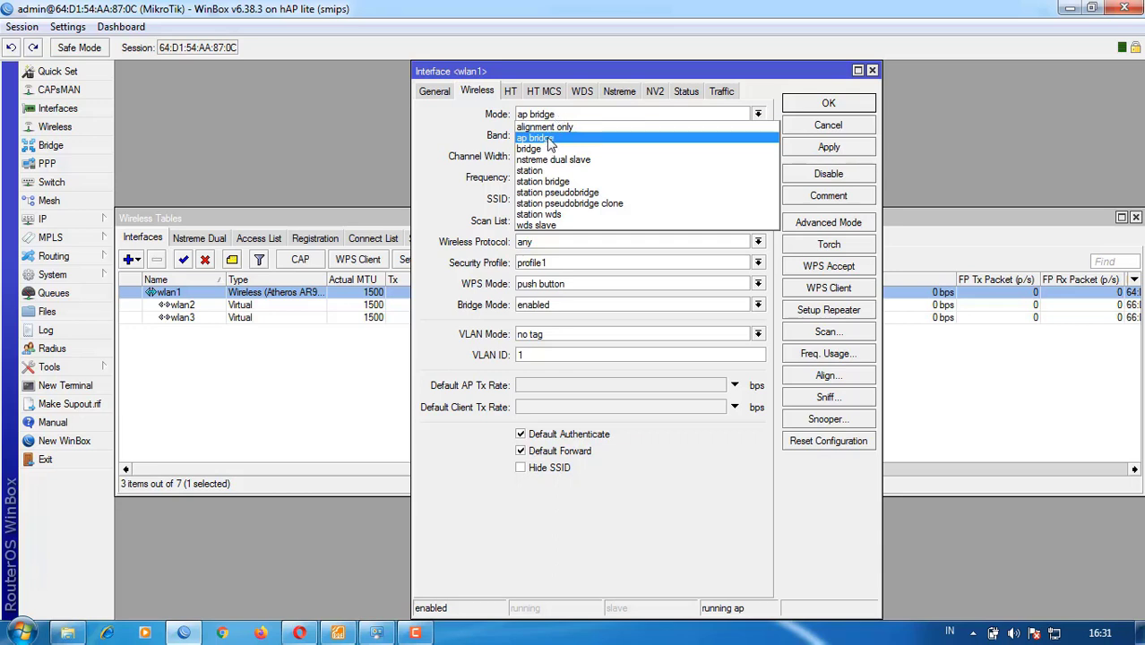
pyautogui.click(550, 139)
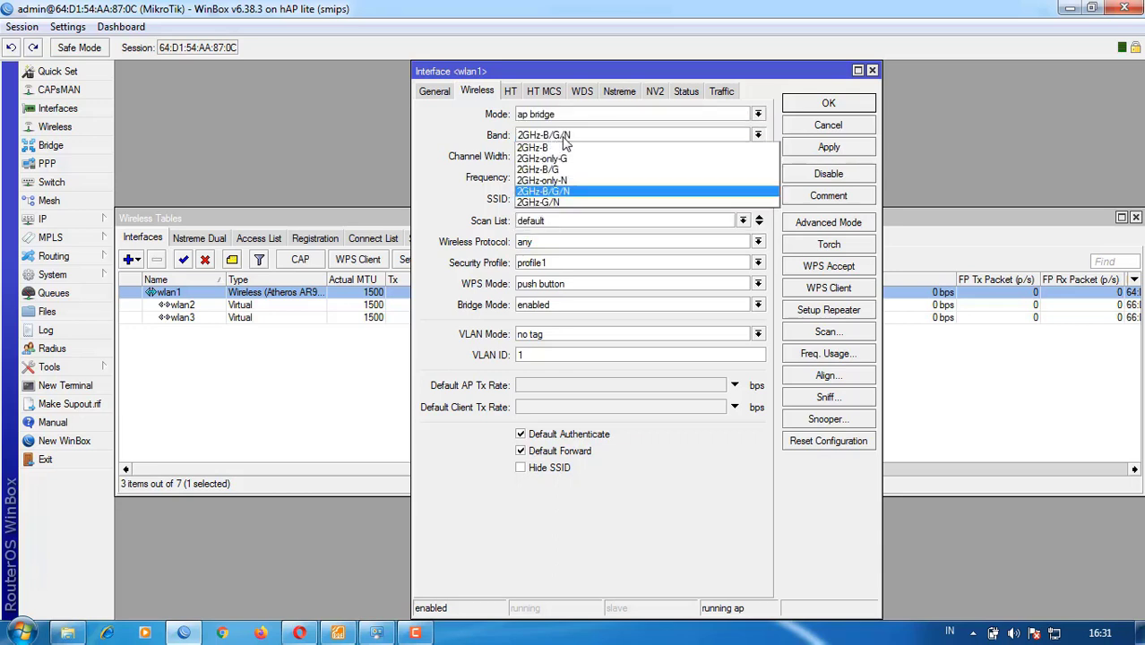
pyautogui.click(564, 141)
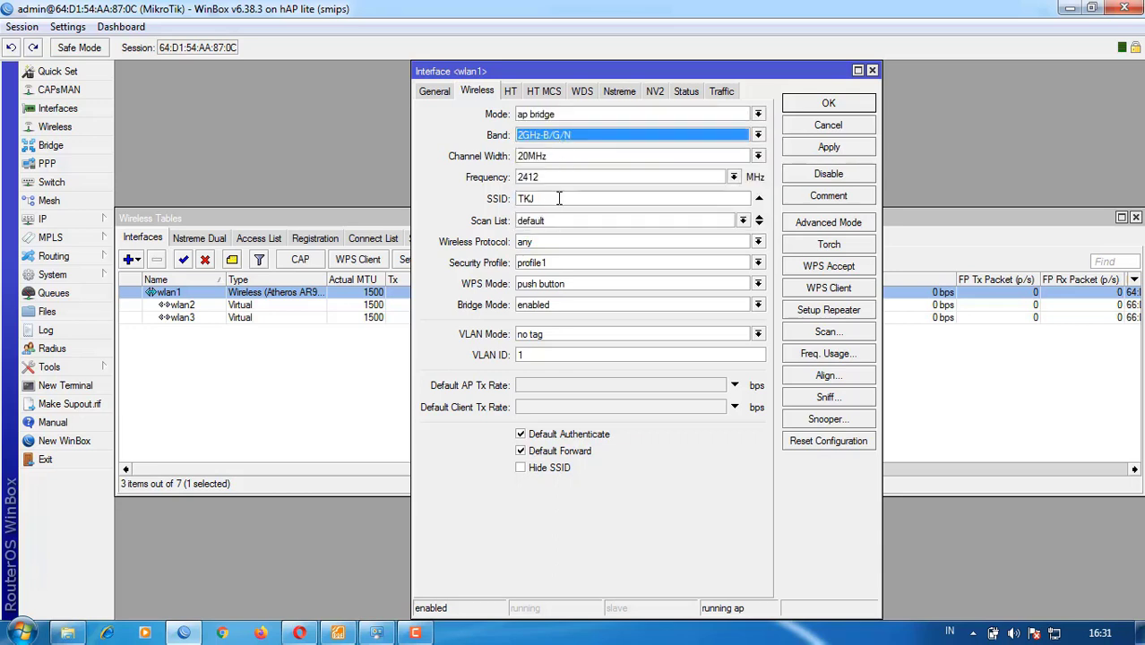
pyautogui.click(557, 198)
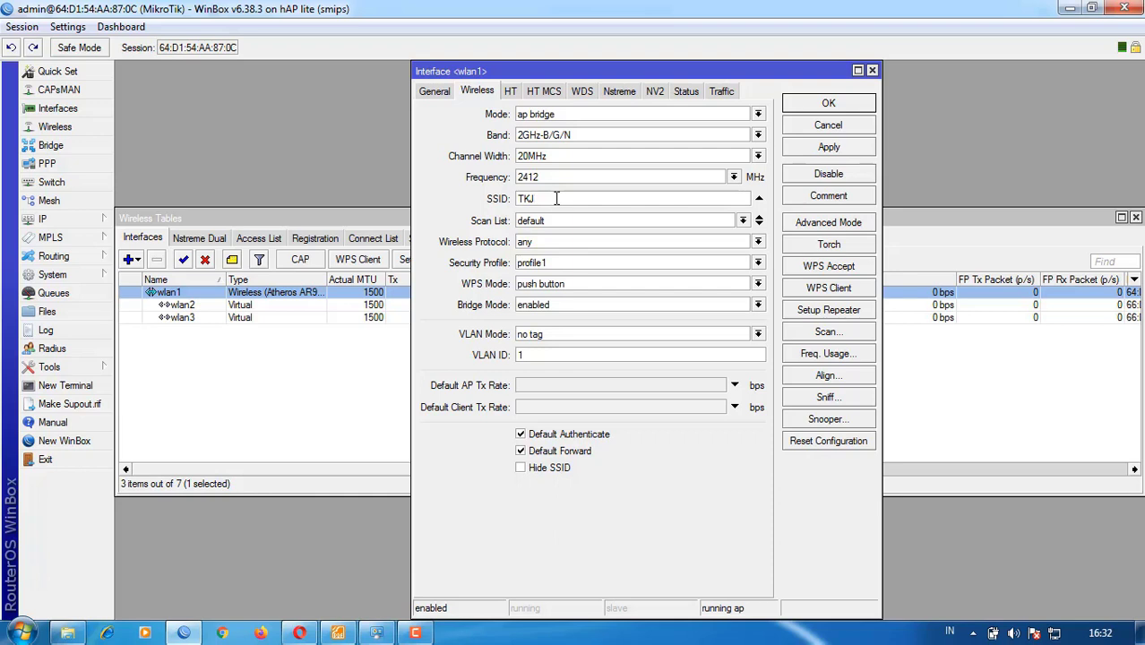
pyautogui.write('TKJ')
pyautogui.click(436, 93)
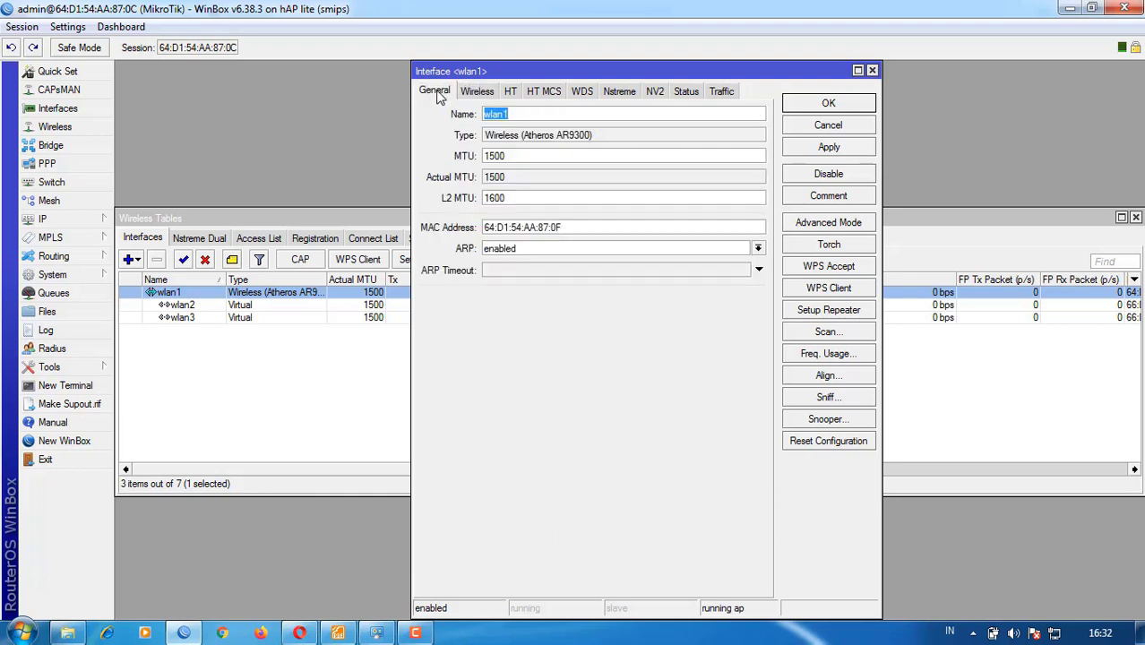
pyautogui.click(490, 93)
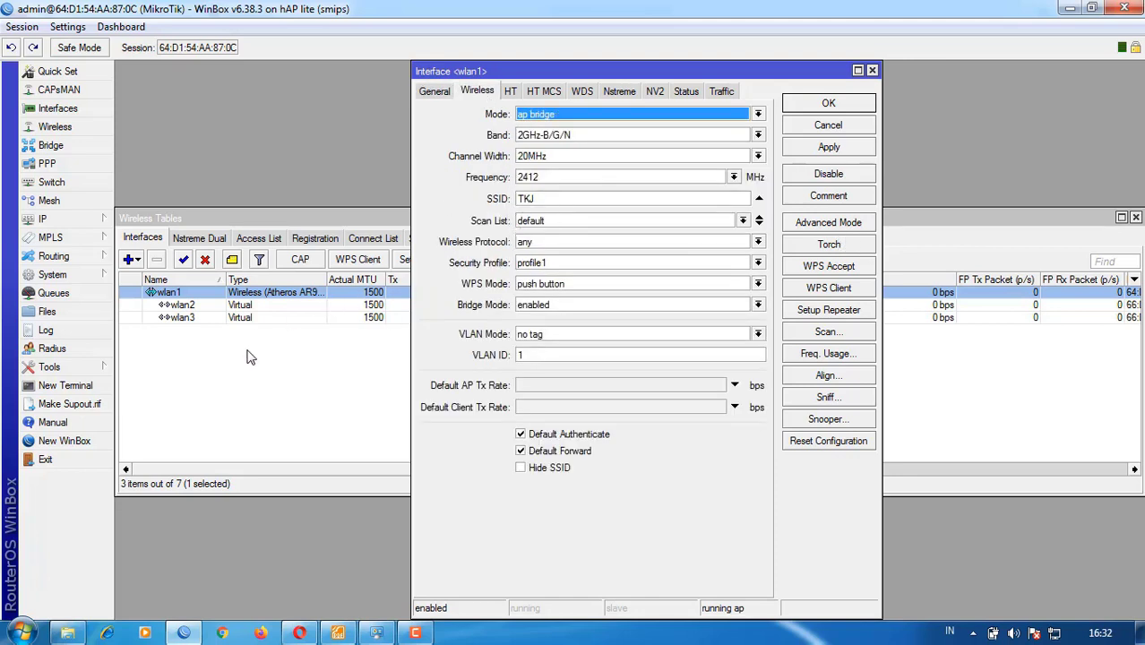
pyautogui.click(827, 105)
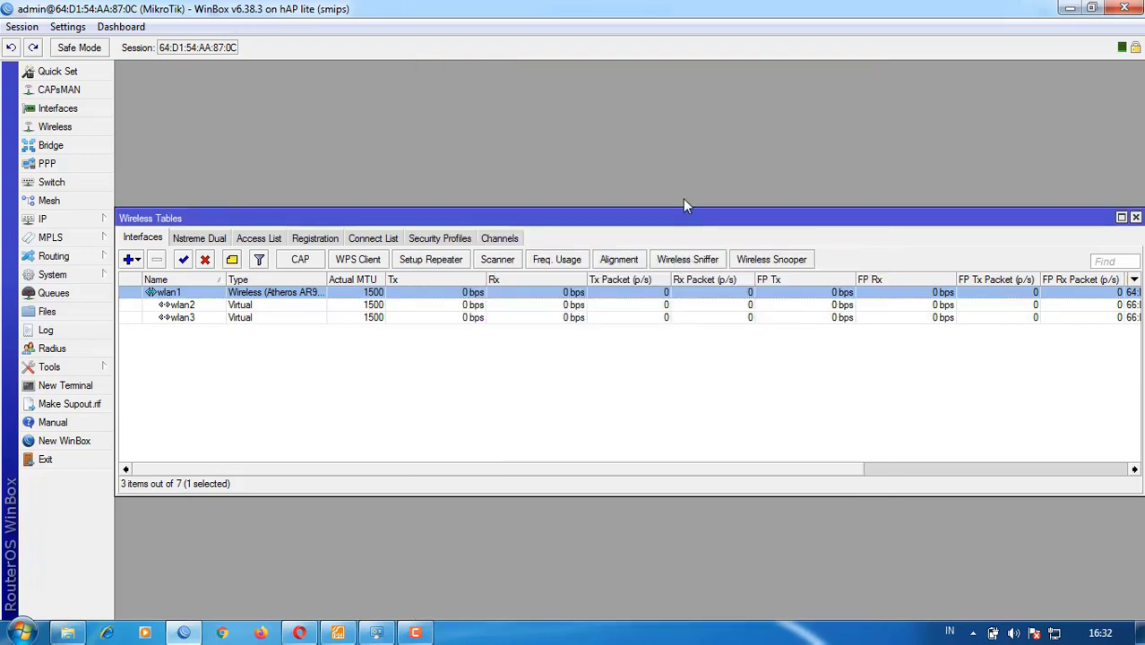
# - Review the wireless security profiles, discarding a new one and inspecting profile1
pyautogui.click(428, 242)
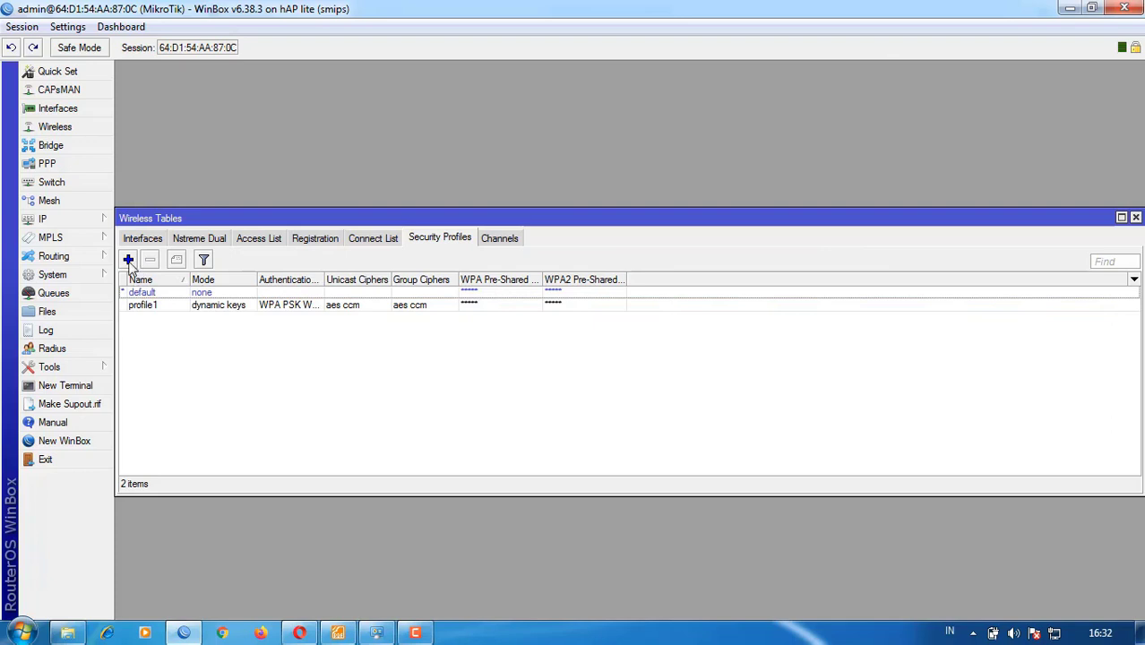
pyautogui.click(128, 261)
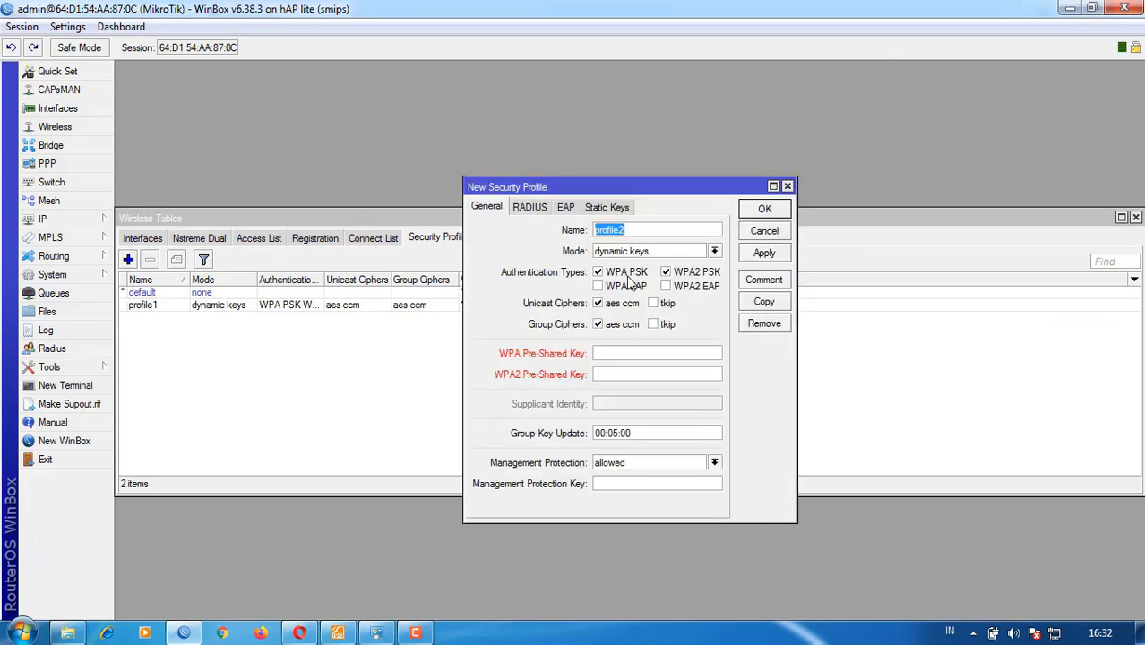
pyautogui.click(631, 354)
pyautogui.click(765, 231)
pyautogui.click(409, 310)
pyautogui.doubleClick(415, 310)
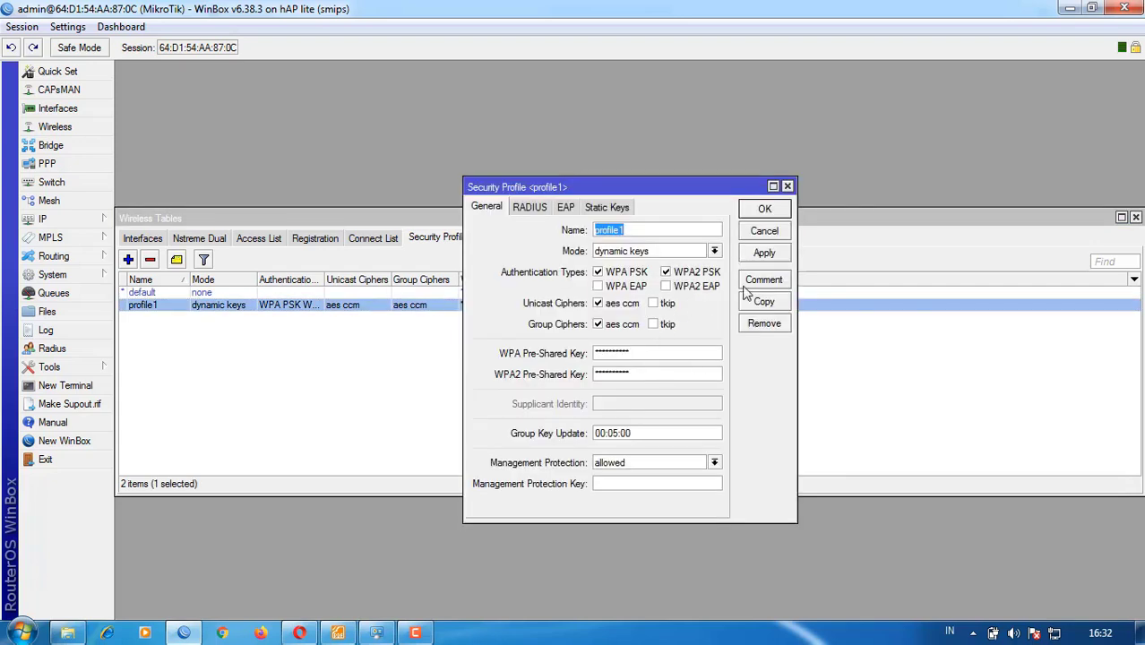
pyautogui.click(766, 235)
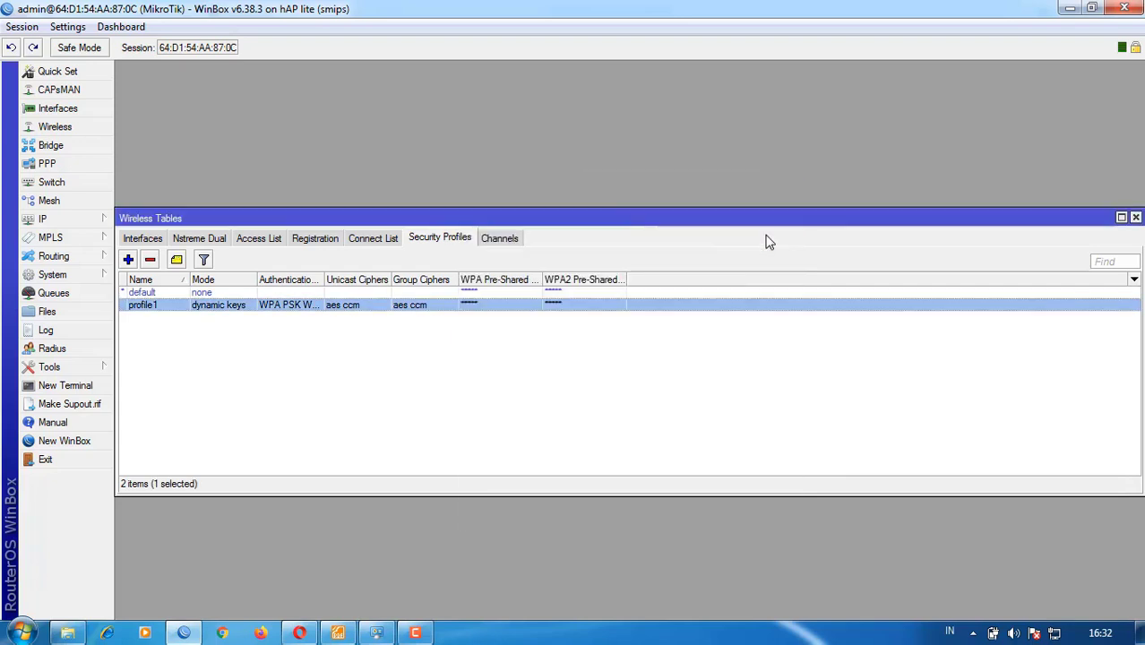
pyautogui.click(142, 240)
# - Assign profile1 as wlan1's security profile and apply the settings
pyautogui.doubleClick(174, 293)
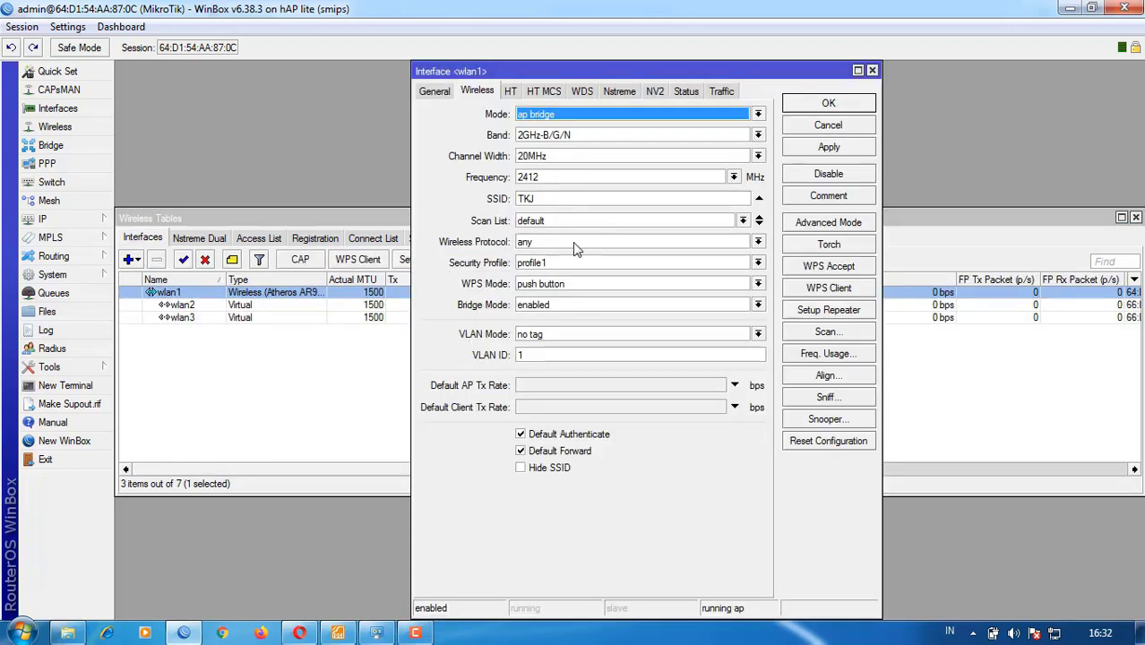
pyautogui.click(566, 265)
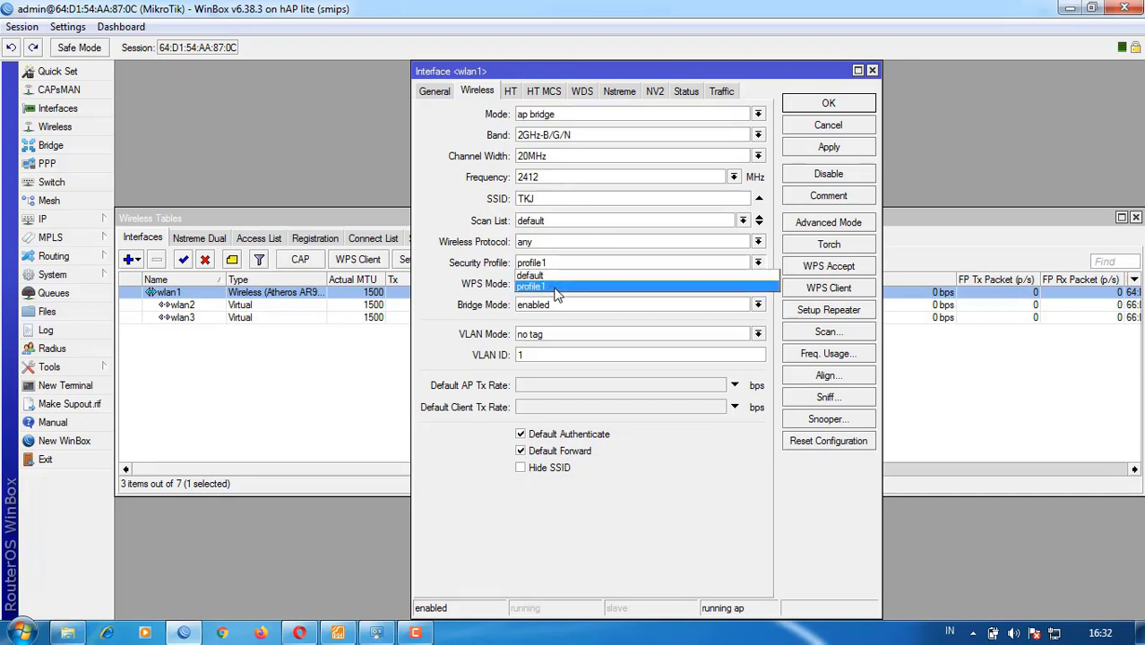
pyautogui.click(850, 135)
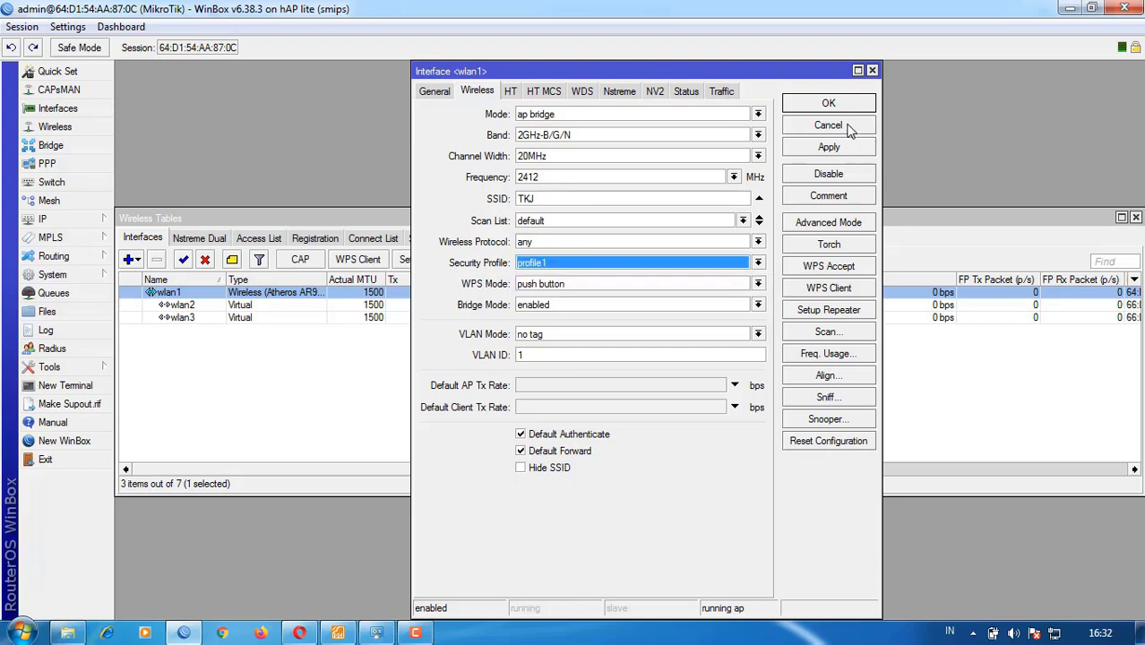
pyautogui.click(849, 147)
pyautogui.click(829, 104)
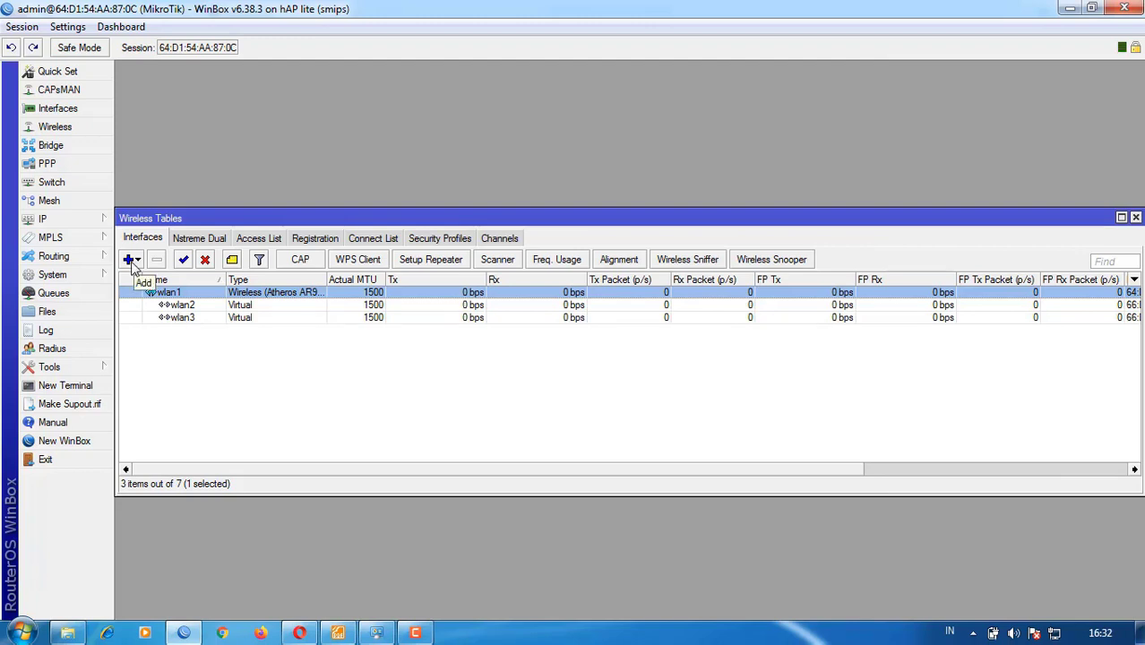
pyautogui.click(130, 262)
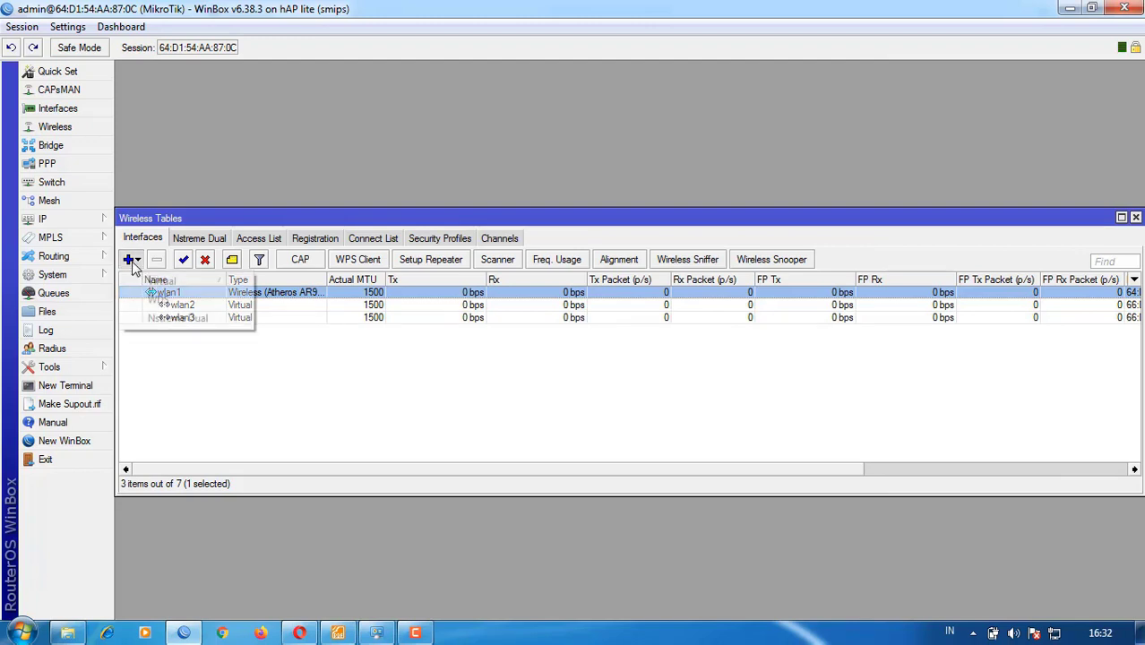
pyautogui.click(161, 282)
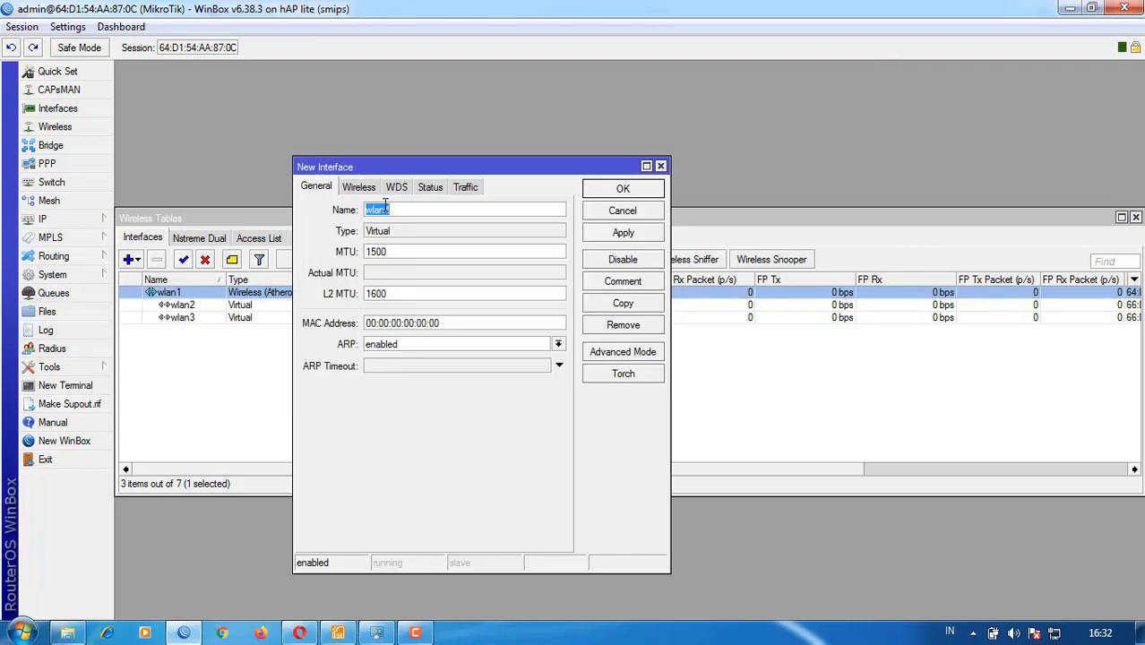
pyautogui.click(622, 212)
pyautogui.doubleClick(180, 305)
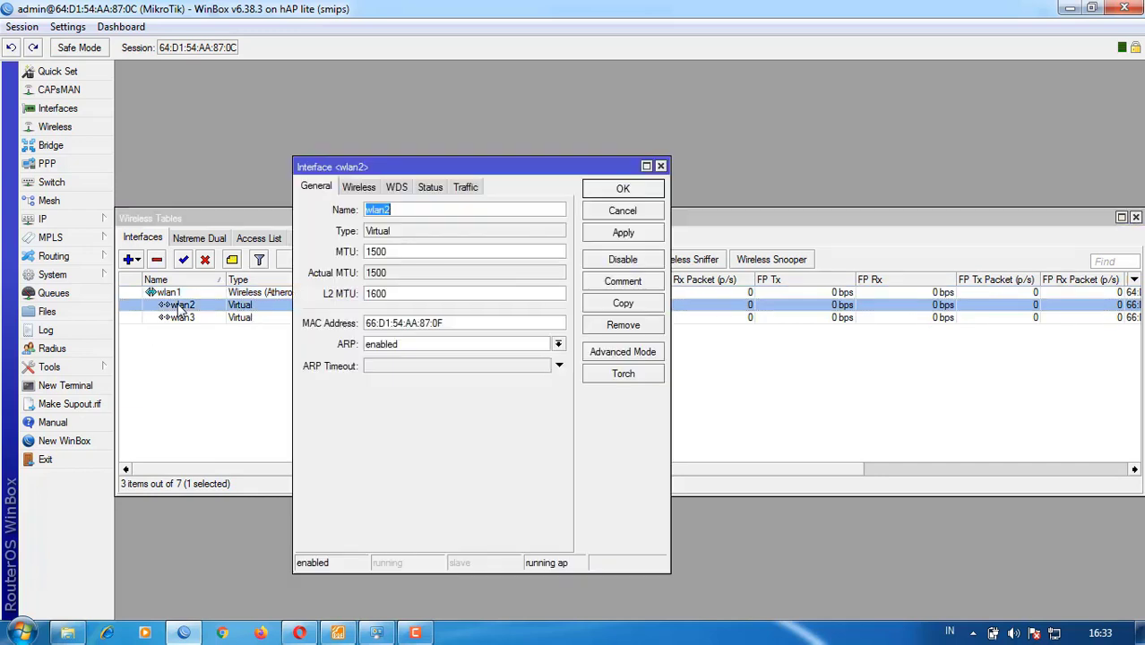
pyautogui.click(357, 190)
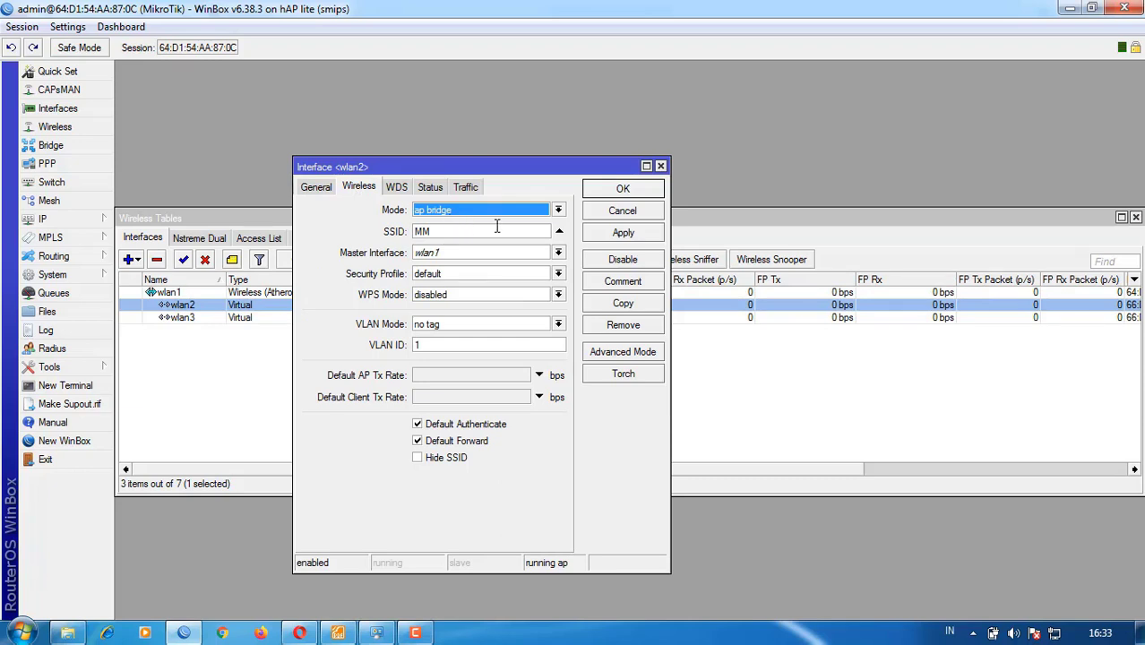
pyautogui.click(535, 234)
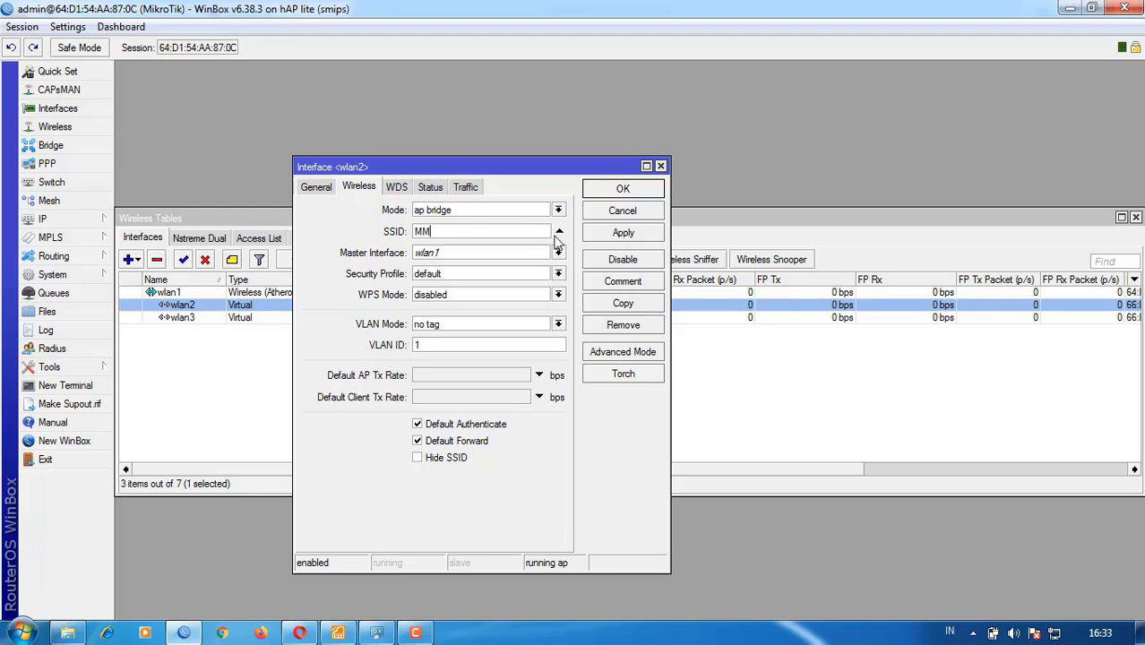
pyautogui.click(622, 213)
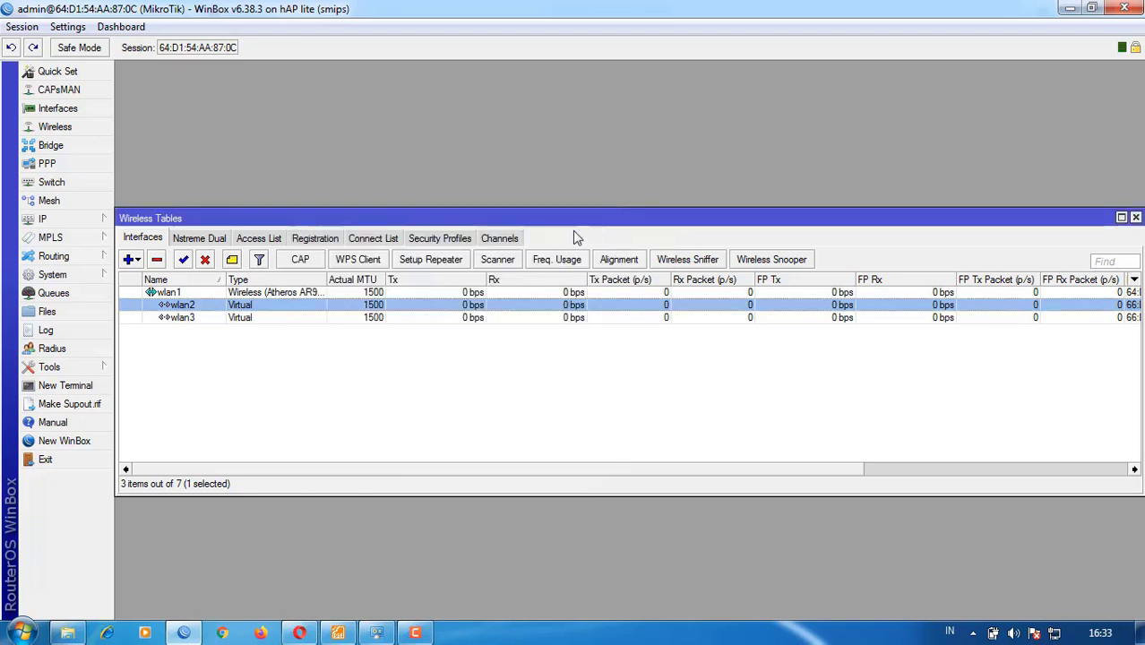
# - Reapply wlan2's SSID MM settings and choose to add a virtual wireless interface
pyautogui.doubleClick(258, 308)
pyautogui.click(620, 234)
pyautogui.click(623, 190)
pyautogui.click(134, 263)
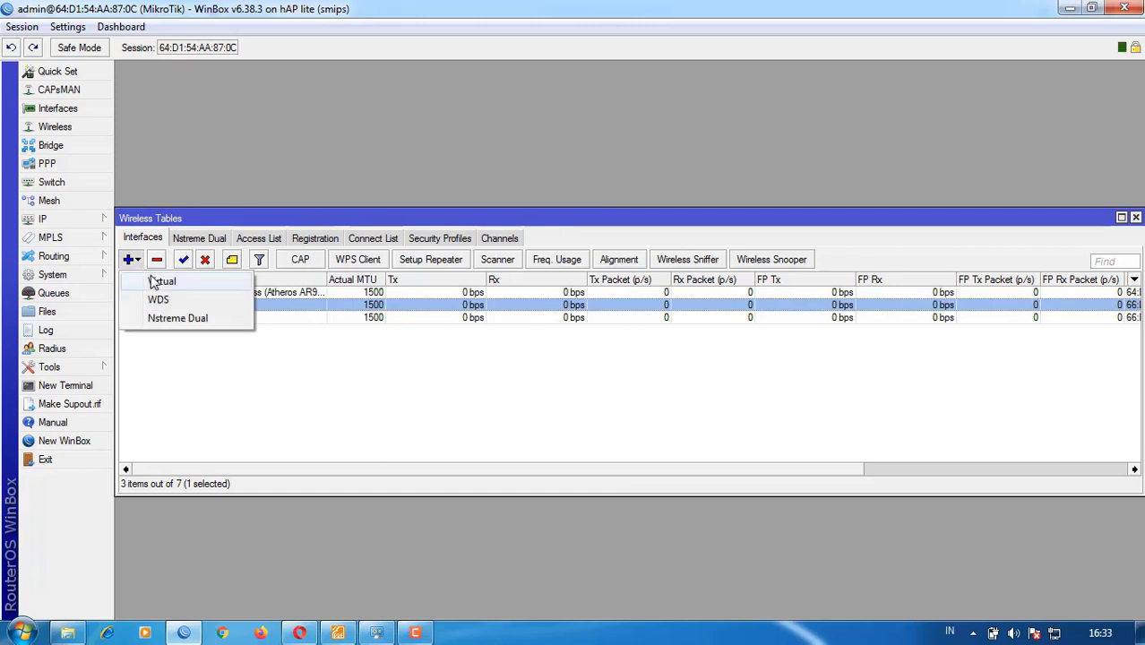
pyautogui.click(159, 282)
# - Set wlan3 to ap bridge mode with SSID RPL and apply it
pyautogui.doubleClick(285, 319)
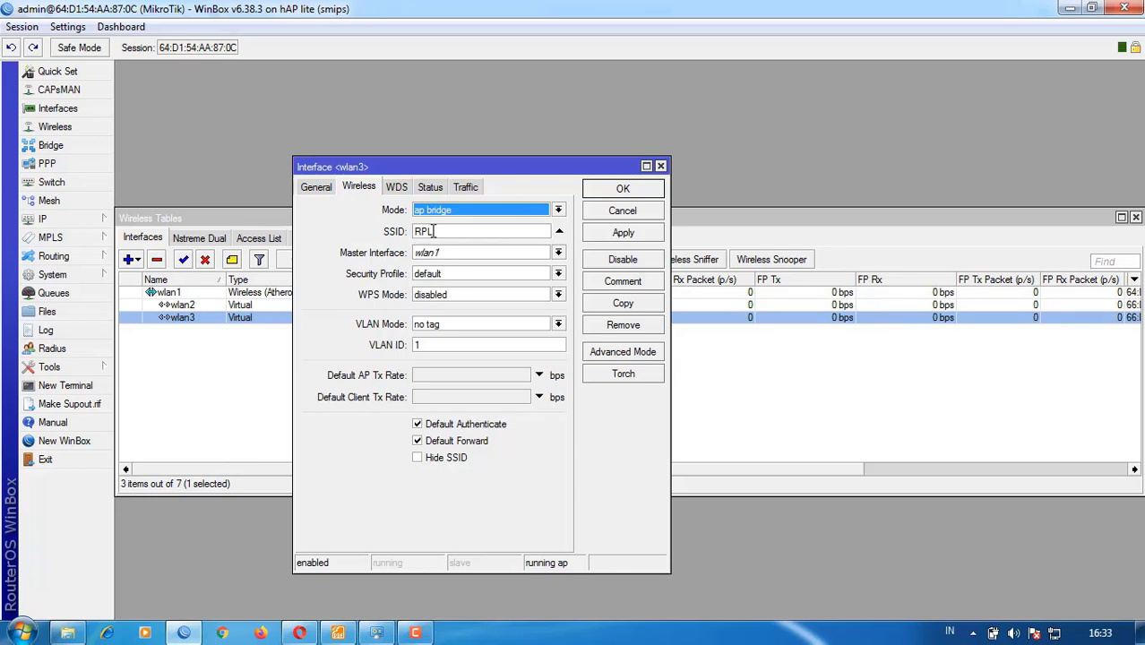
pyautogui.click(318, 188)
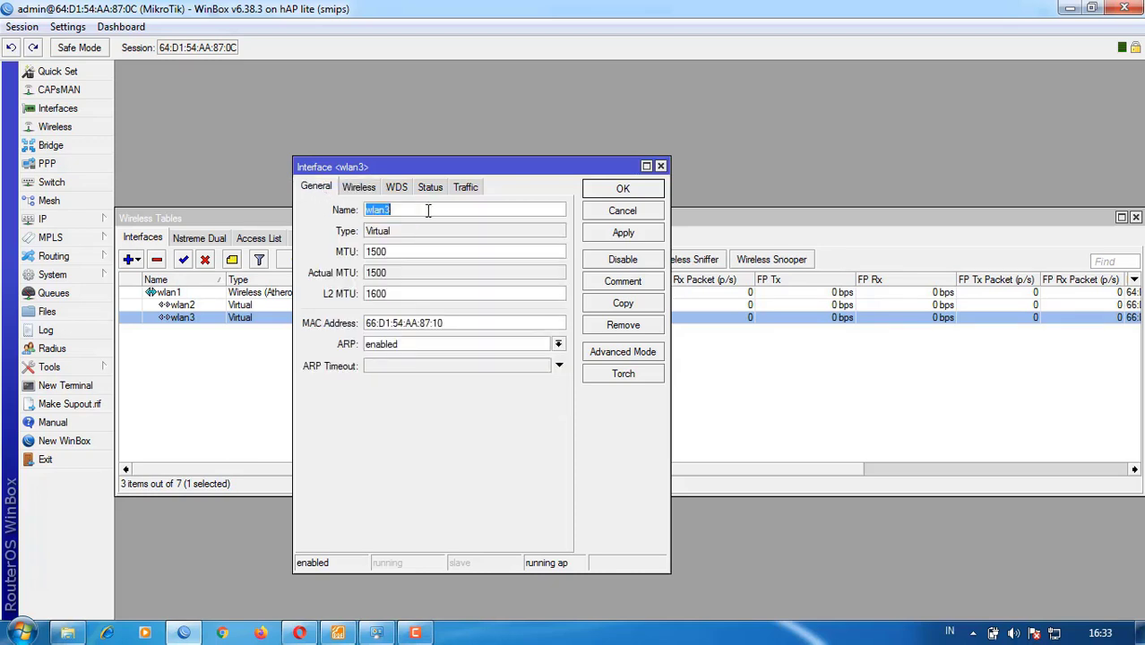
pyautogui.click(357, 191)
pyautogui.click(320, 188)
pyautogui.click(356, 190)
pyautogui.click(442, 213)
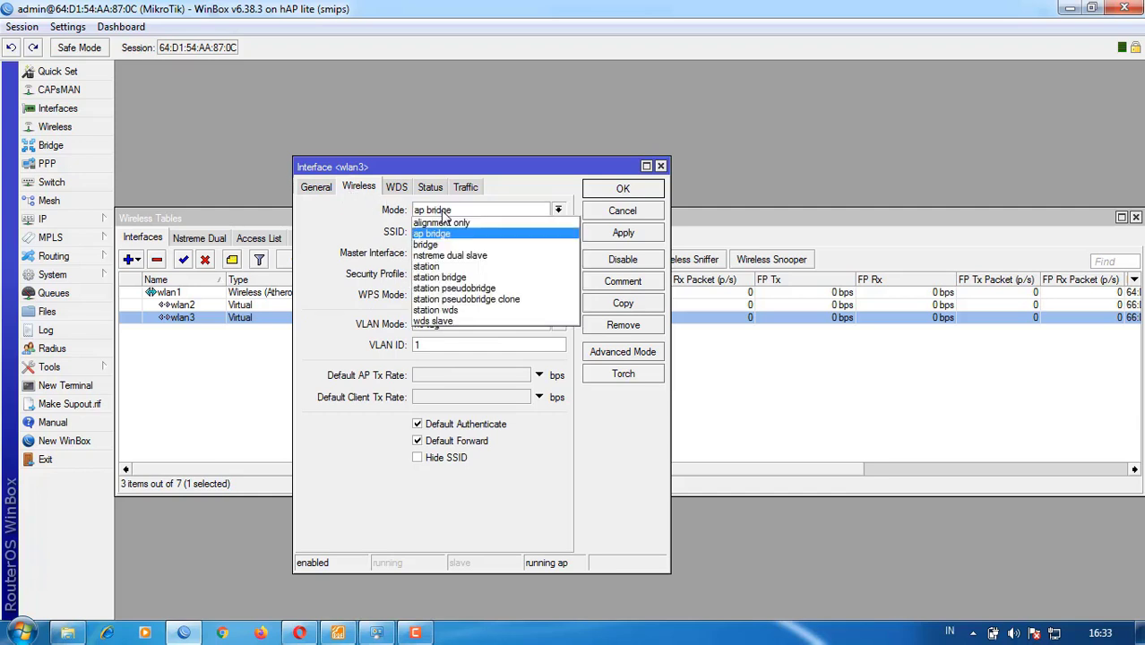
pyautogui.click(448, 232)
pyautogui.click(445, 229)
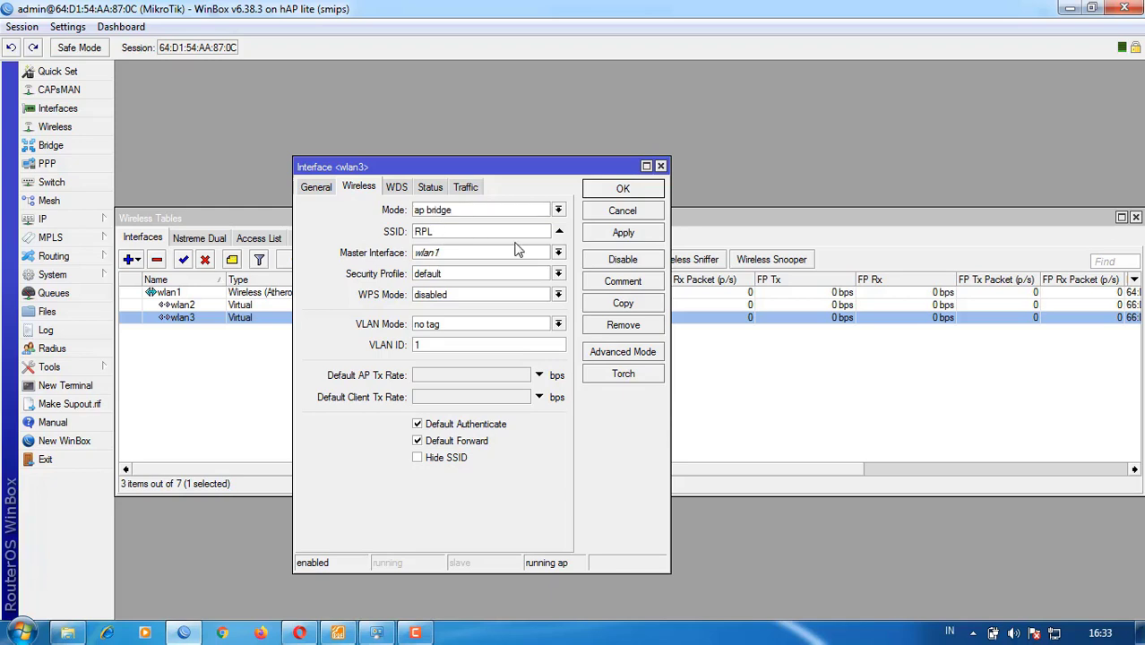
pyautogui.click(623, 233)
pyautogui.click(623, 189)
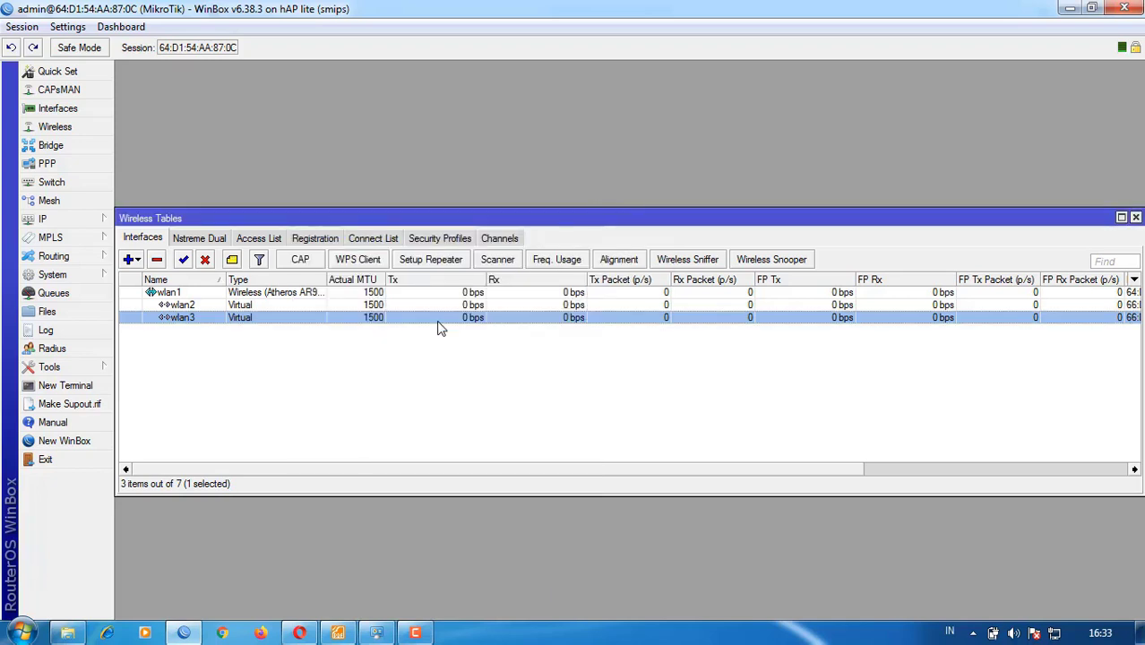
# - Clear the interface selection and close the Wireless Tables window
pyautogui.click(372, 384)
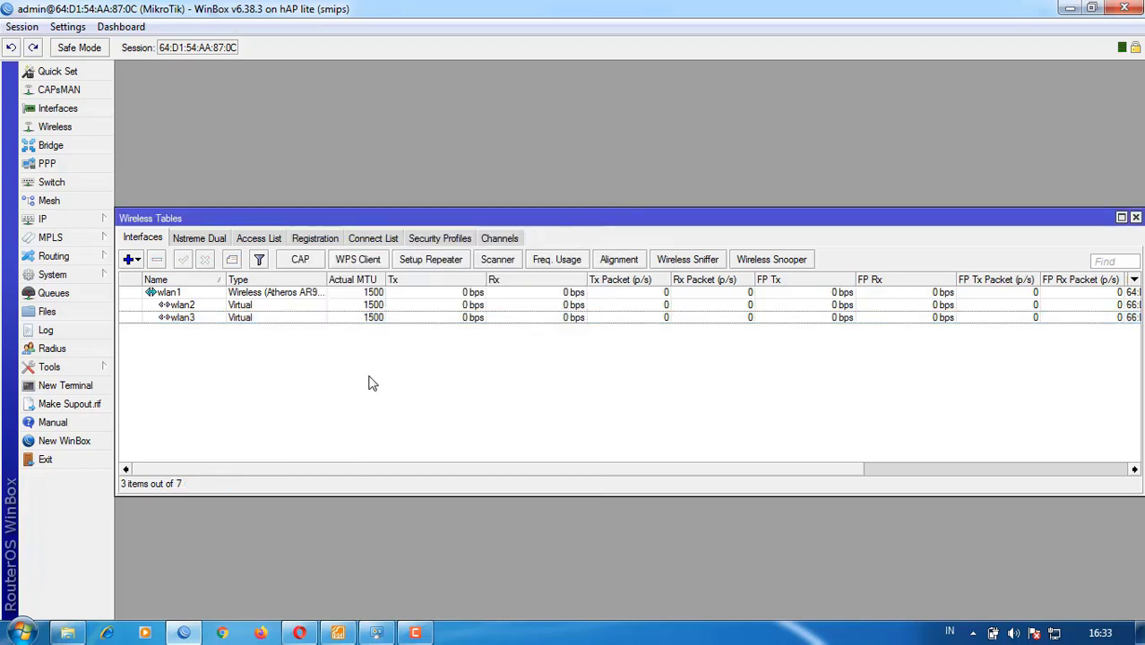
pyautogui.click(1135, 218)
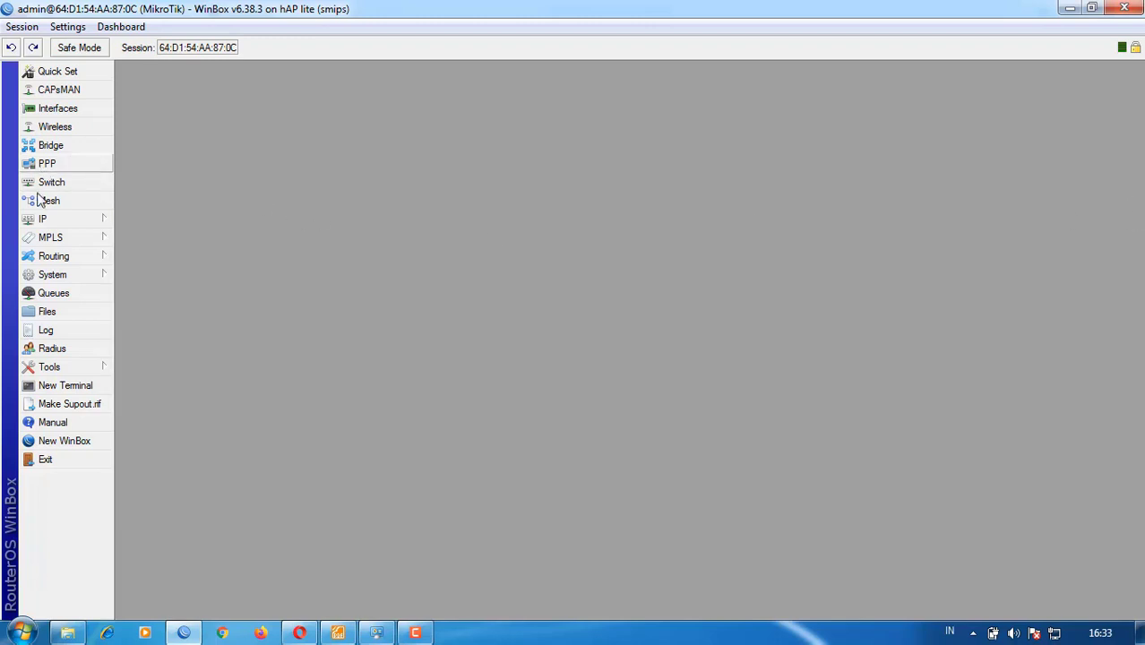
pyautogui.click(56, 221)
pyautogui.click(148, 242)
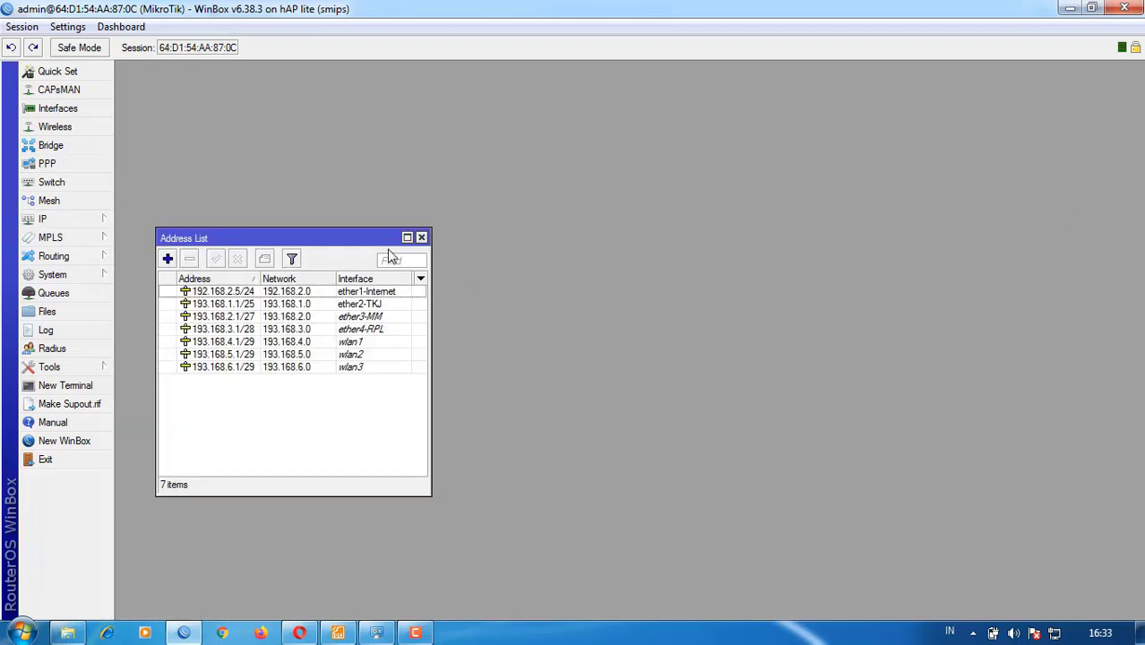
pyautogui.moveTo(369, 238); pyautogui.dragTo(650, 176)
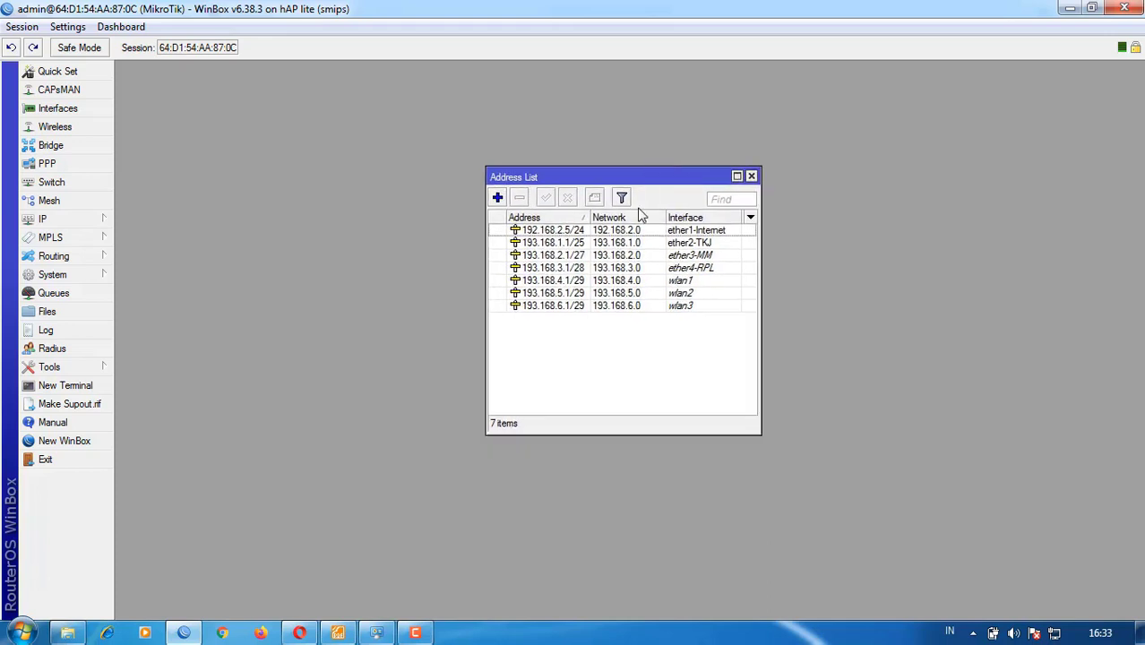
pyautogui.click(570, 283)
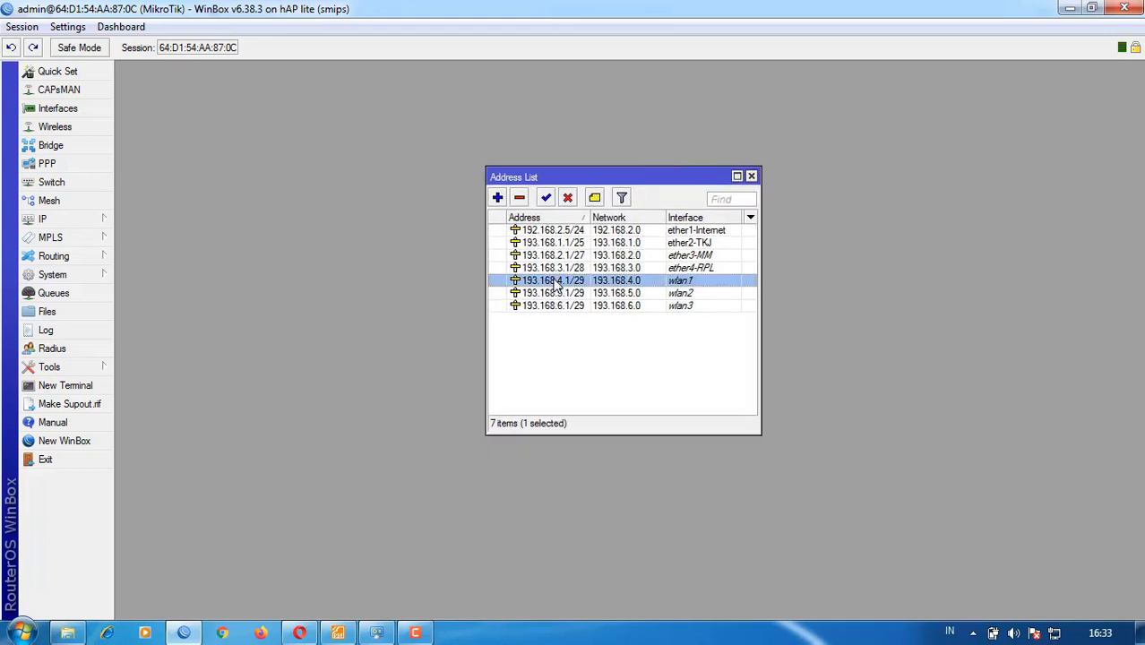
pyautogui.doubleClick(695, 282)
pyautogui.click(797, 278)
pyautogui.click(683, 295)
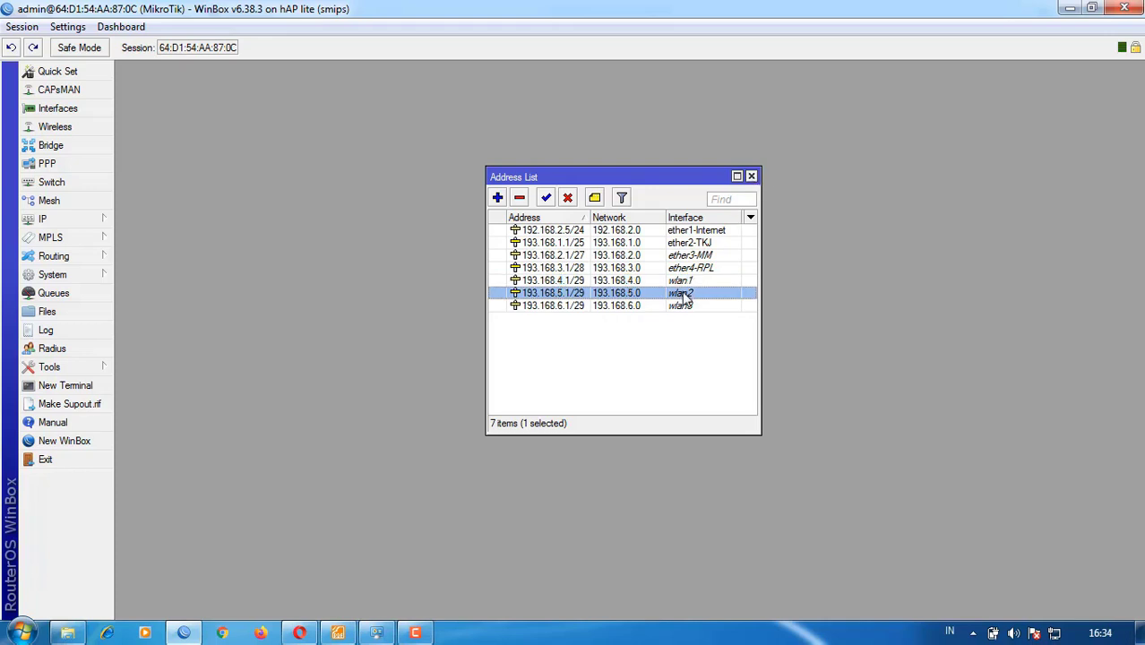
pyautogui.click(691, 308)
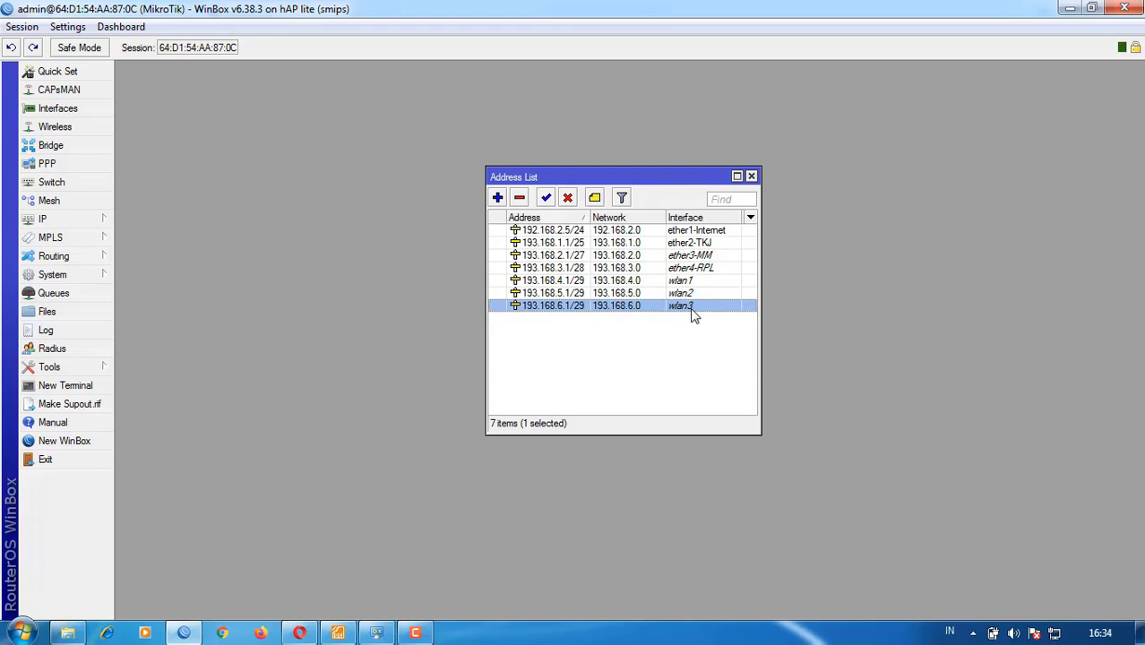
pyautogui.click(751, 176)
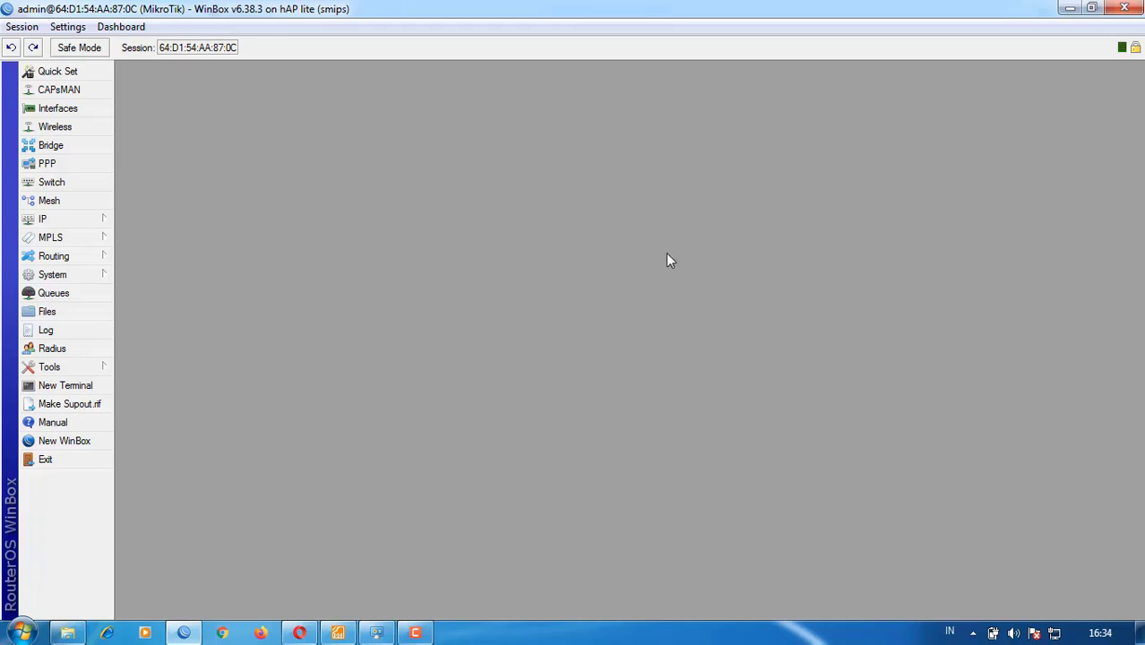
pyautogui.click(59, 220)
pyautogui.click(151, 370)
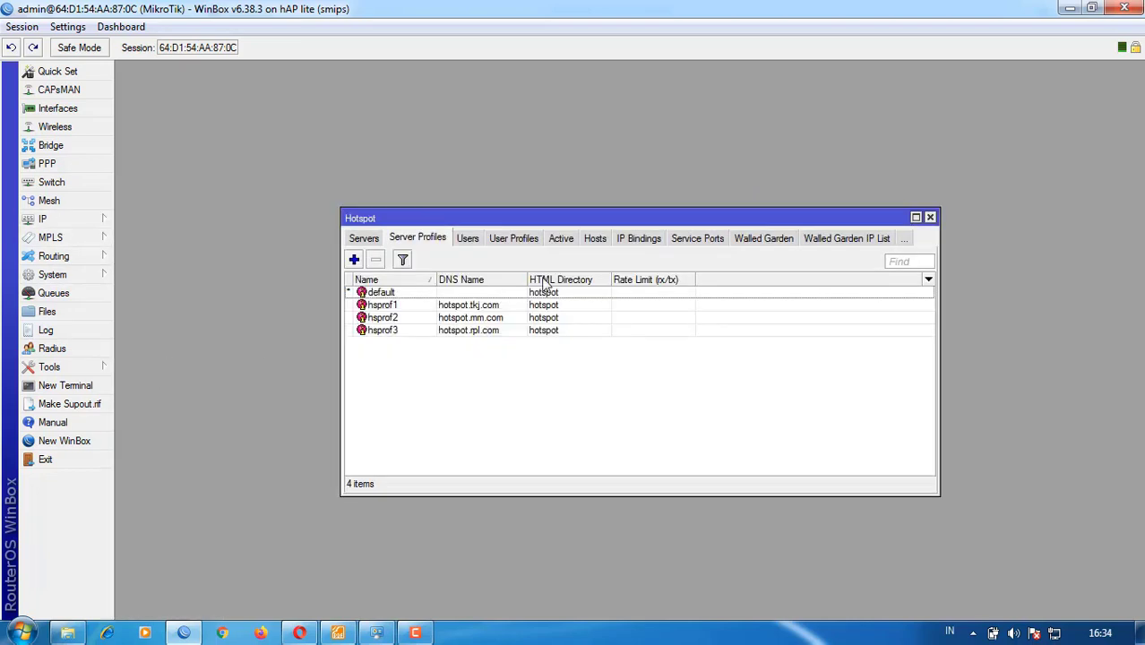
pyautogui.click(365, 239)
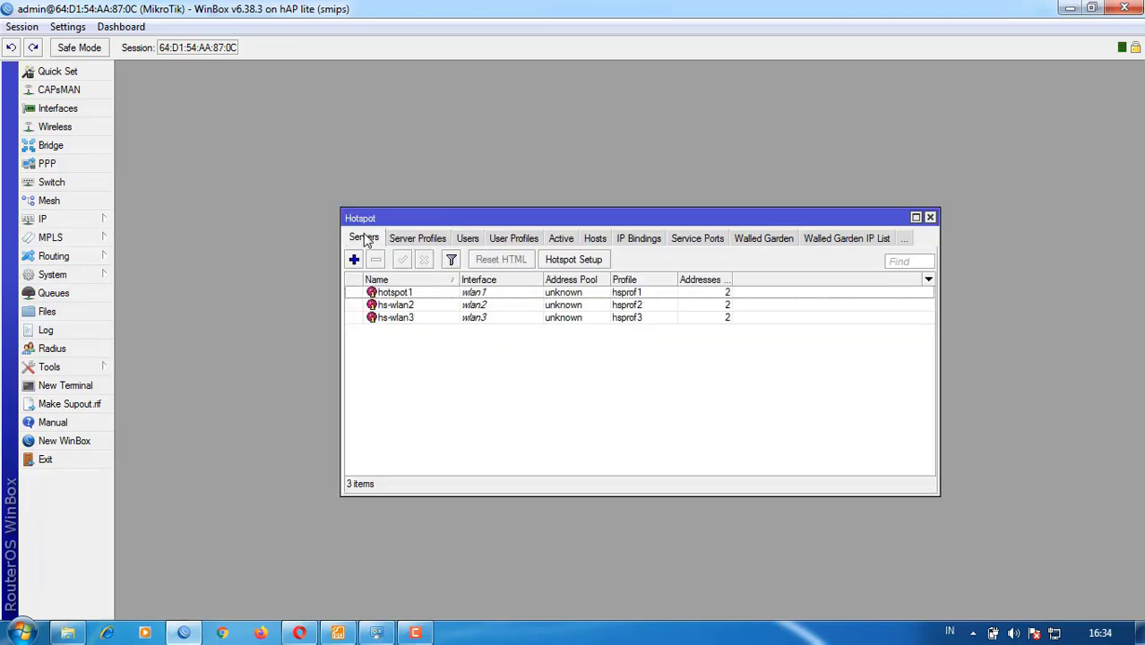
pyautogui.click(441, 242)
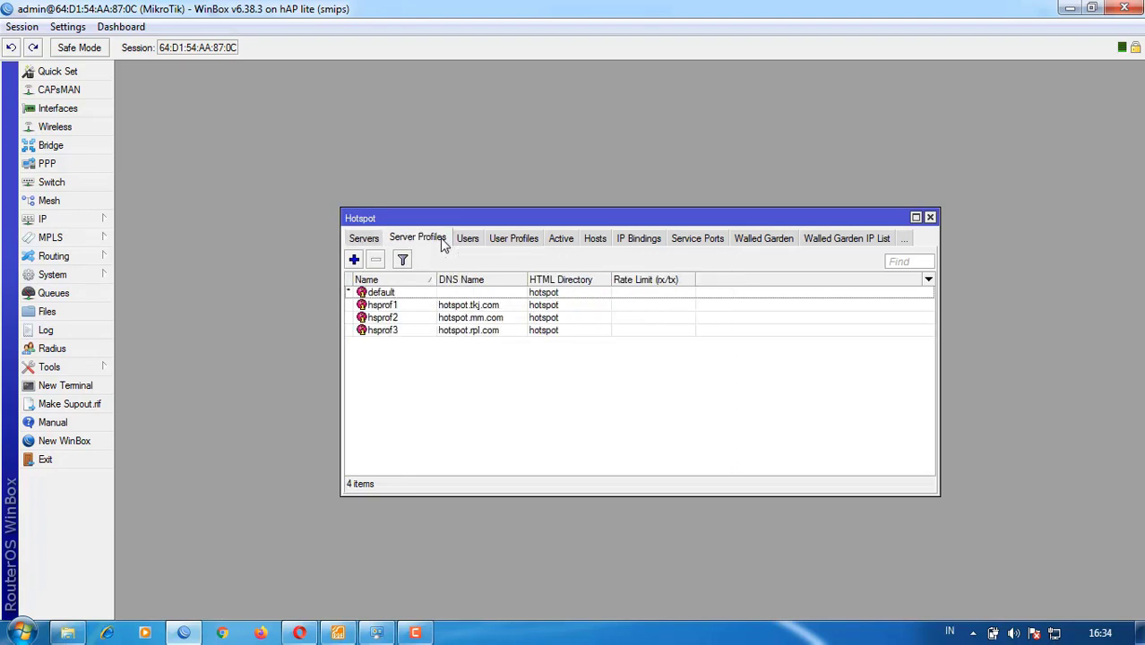
pyautogui.click(470, 243)
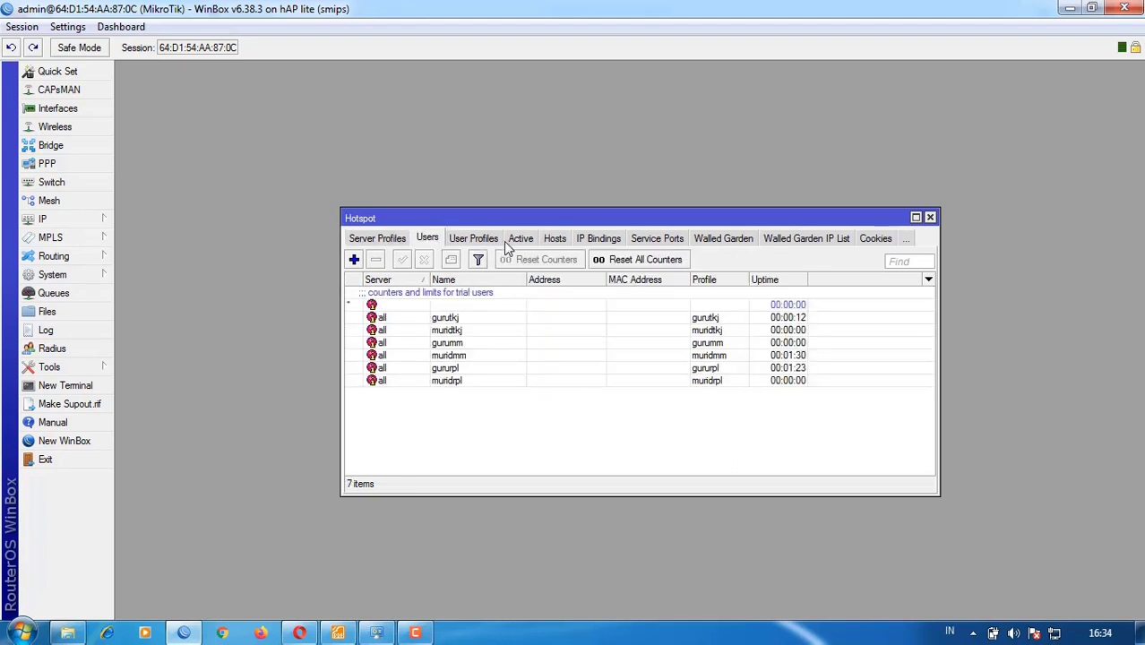
pyautogui.click(480, 246)
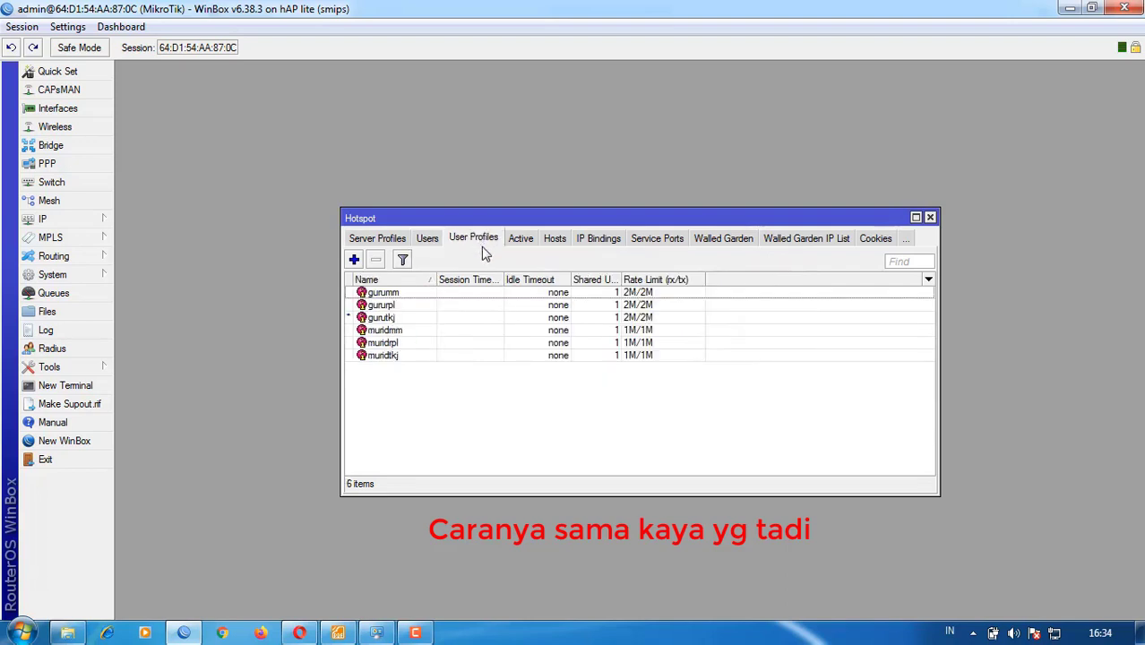
pyautogui.click(931, 219)
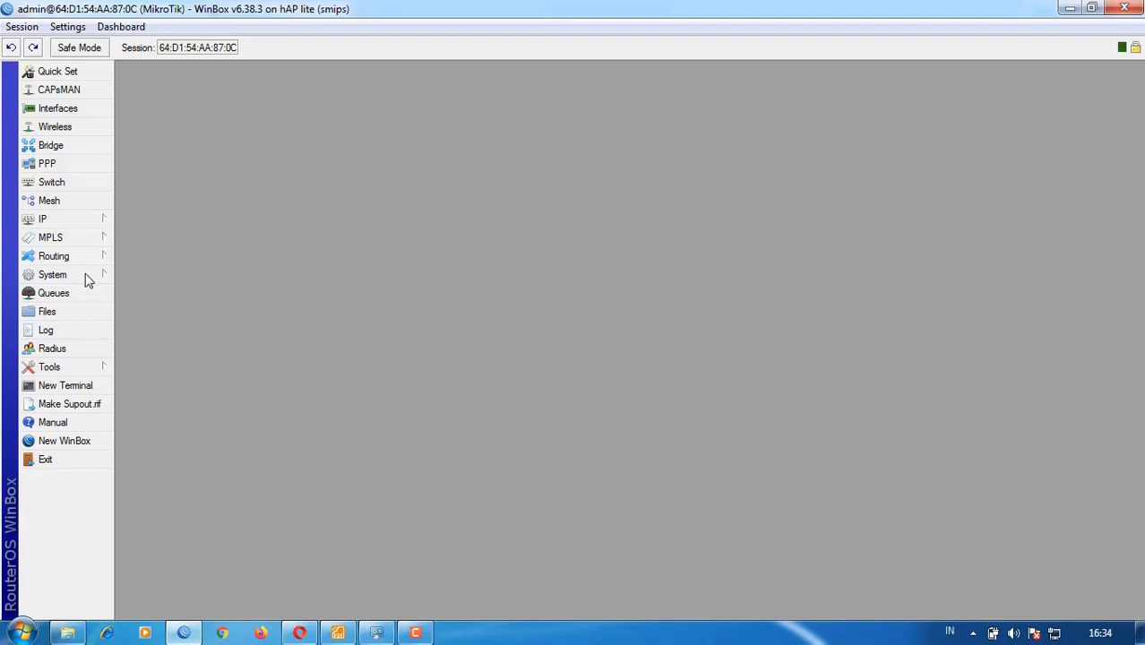
# - Close the Settings page in Opera
pyautogui.click(59, 224)
pyautogui.click(301, 633)
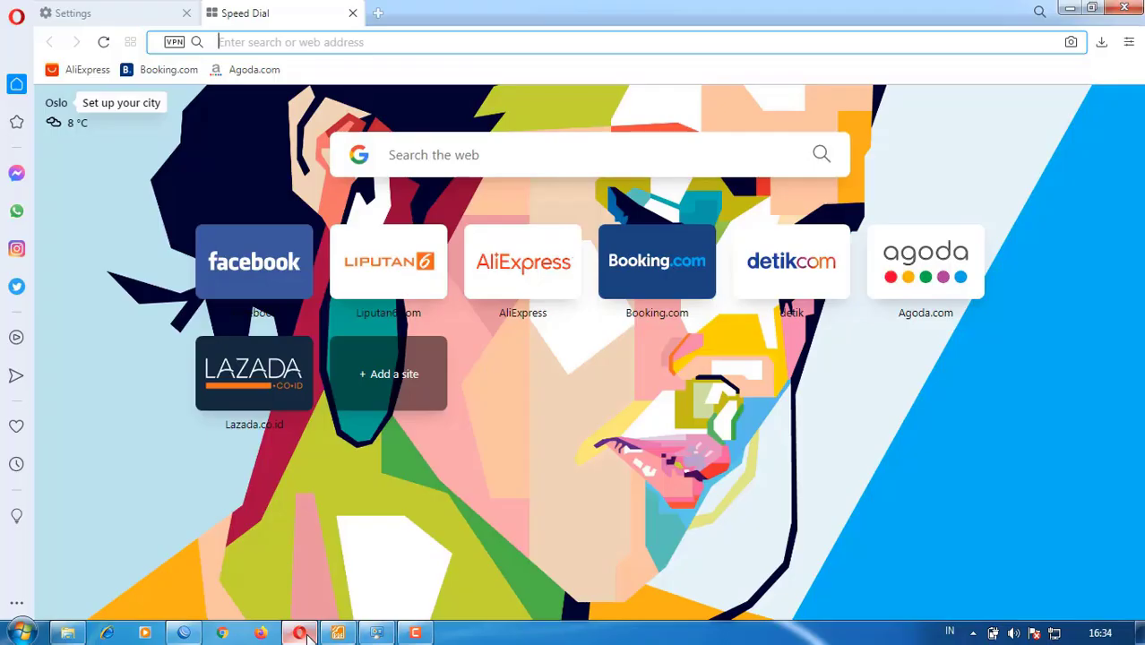
pyautogui.click(141, 15)
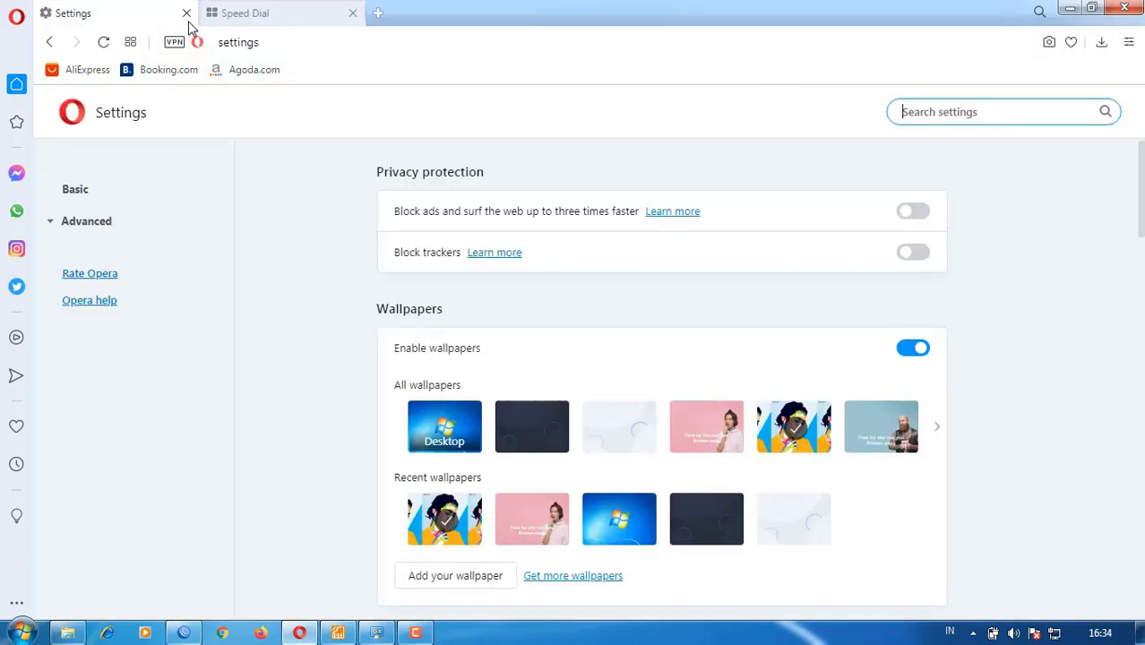
pyautogui.click(186, 12)
# - Review the guru/murid hotspot user table in STUDIKASUS.pdf and check the Wi-Fi connection
pyautogui.click(338, 633)
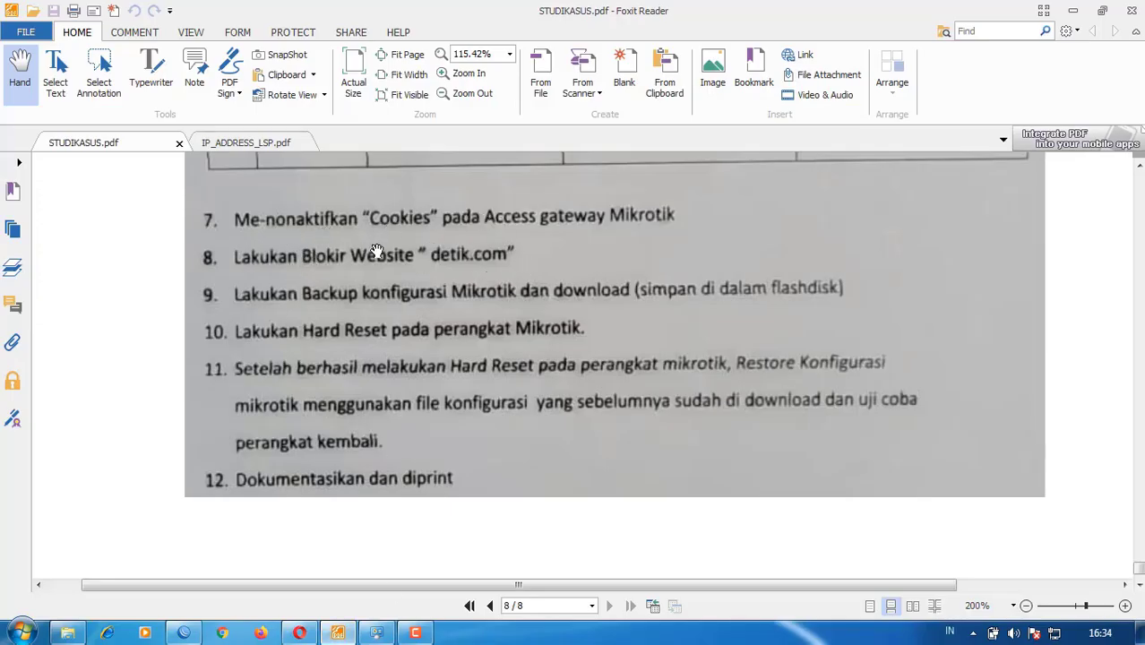
pyautogui.scroll(3, 484, 266)
pyautogui.scroll(2, 484, 265)
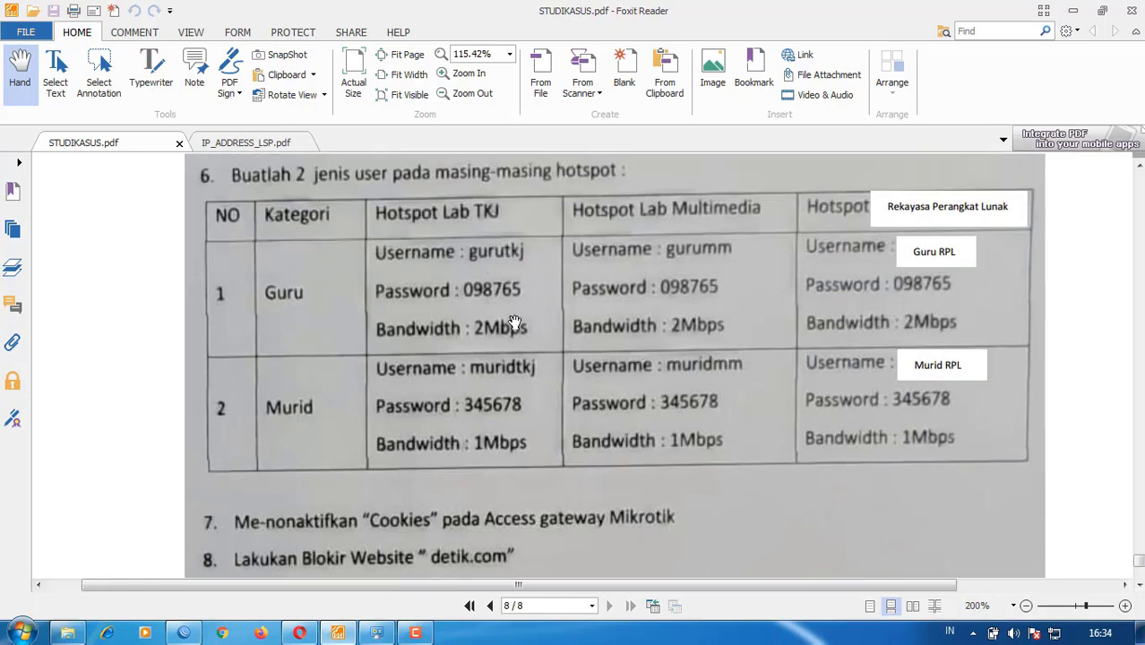
pyautogui.scroll(-2, 506, 321)
pyautogui.click(1057, 634)
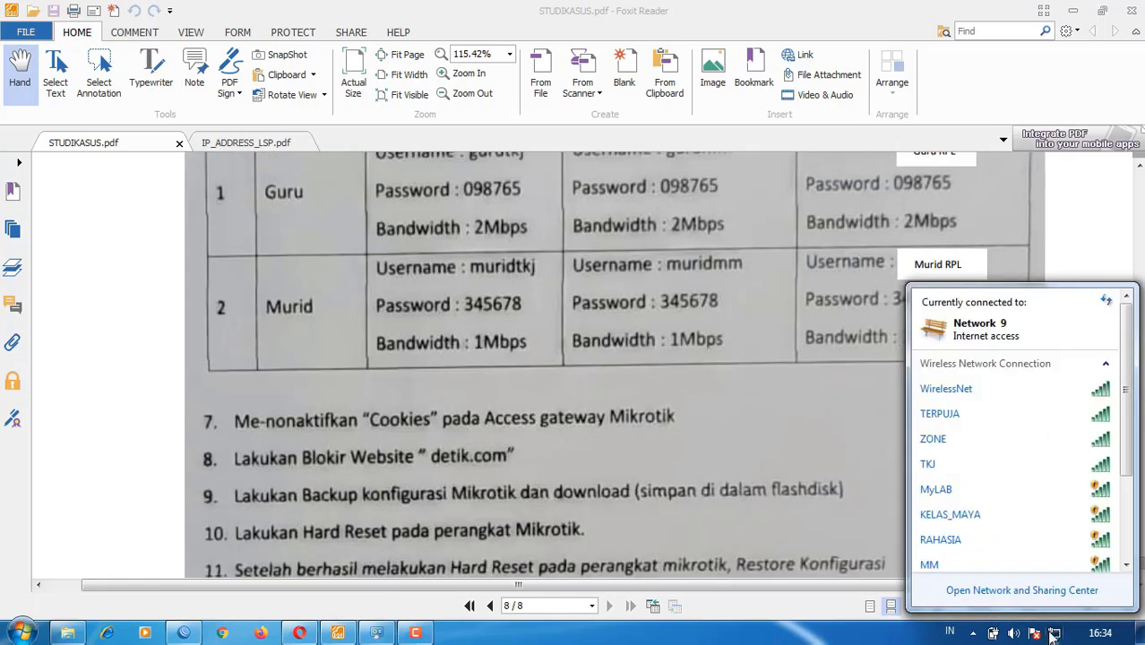
pyautogui.click(746, 562)
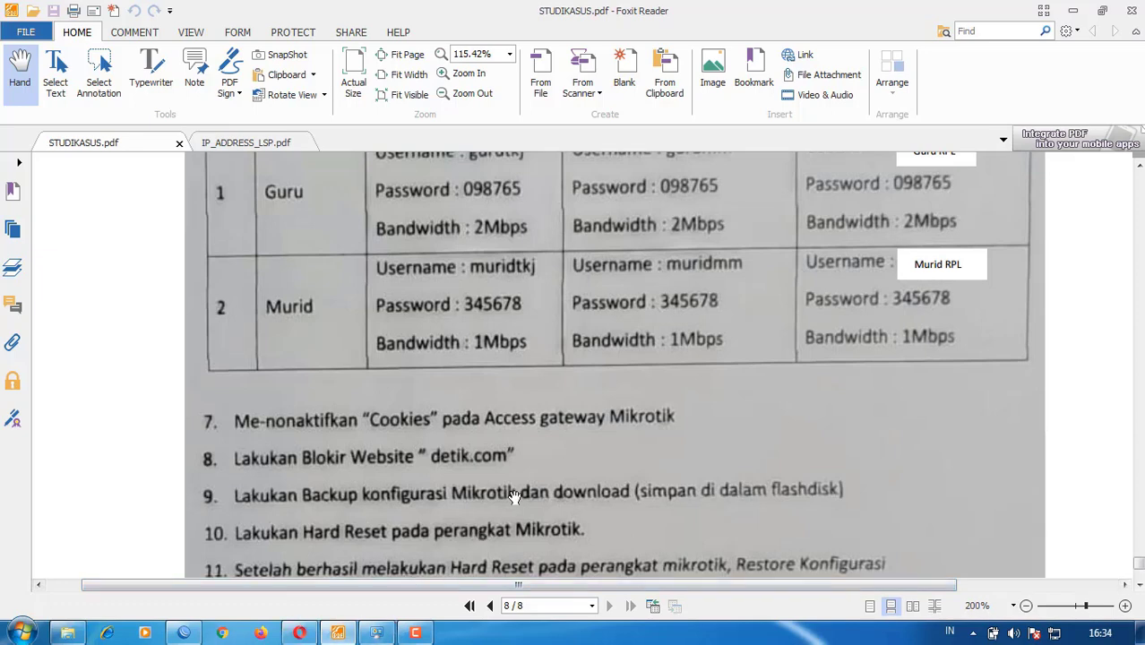
pyautogui.scroll(2, 515, 498)
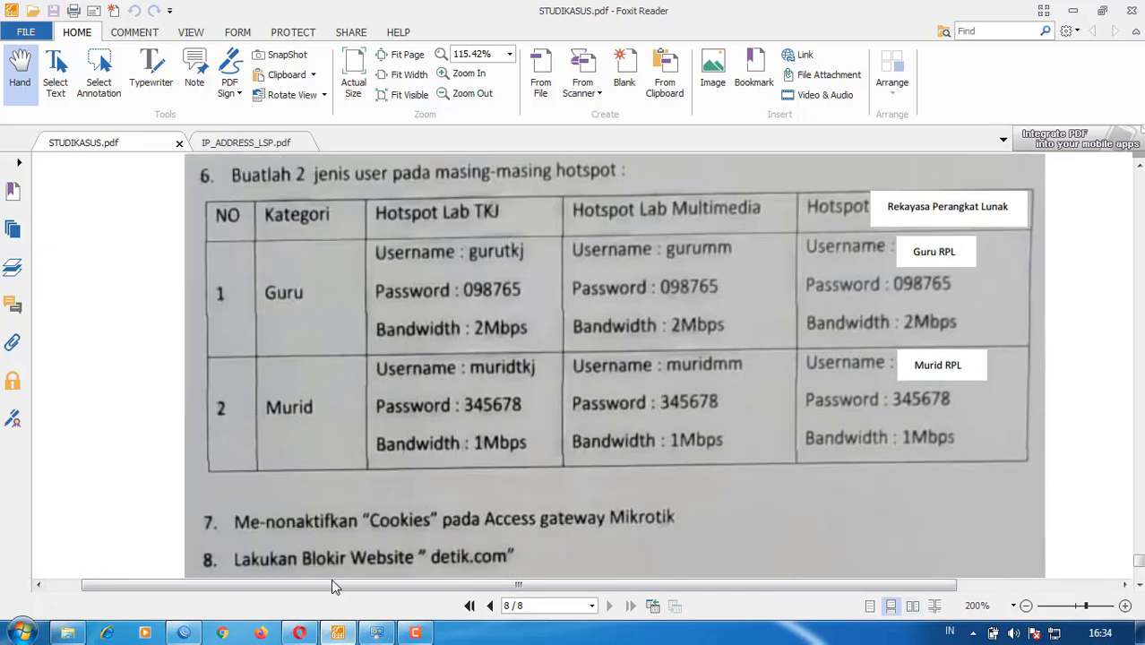
pyautogui.click(201, 631)
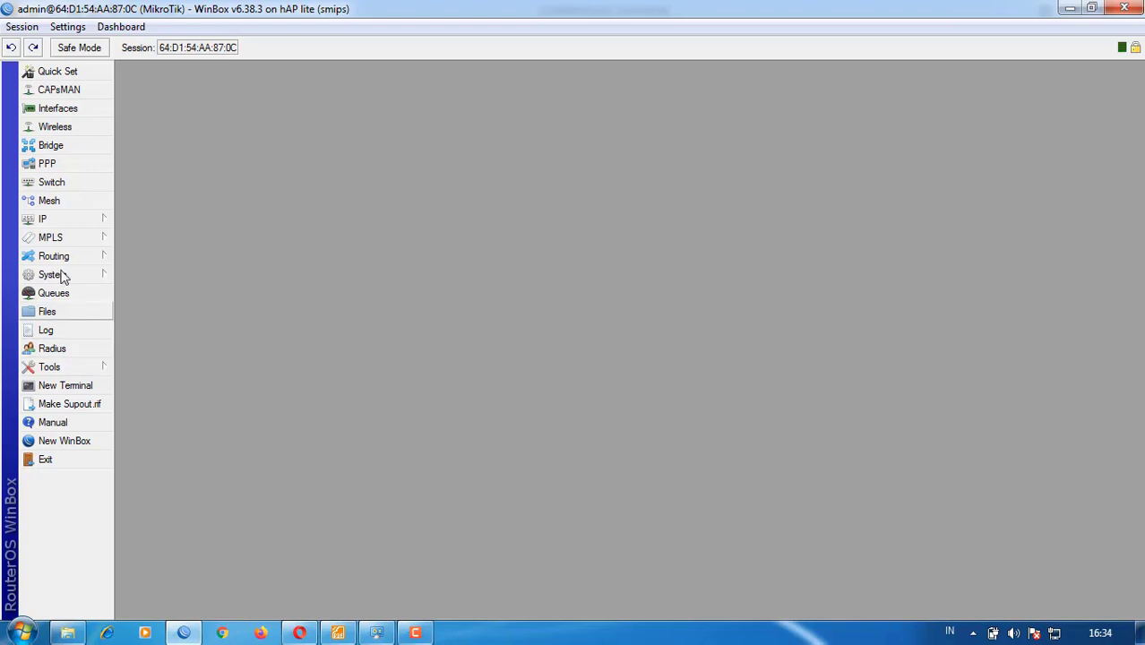
# - Select the ether2-TKJ address 193.168.1.1/25 in WinBox's IP Addresses list
pyautogui.click(75, 219)
pyautogui.click(142, 241)
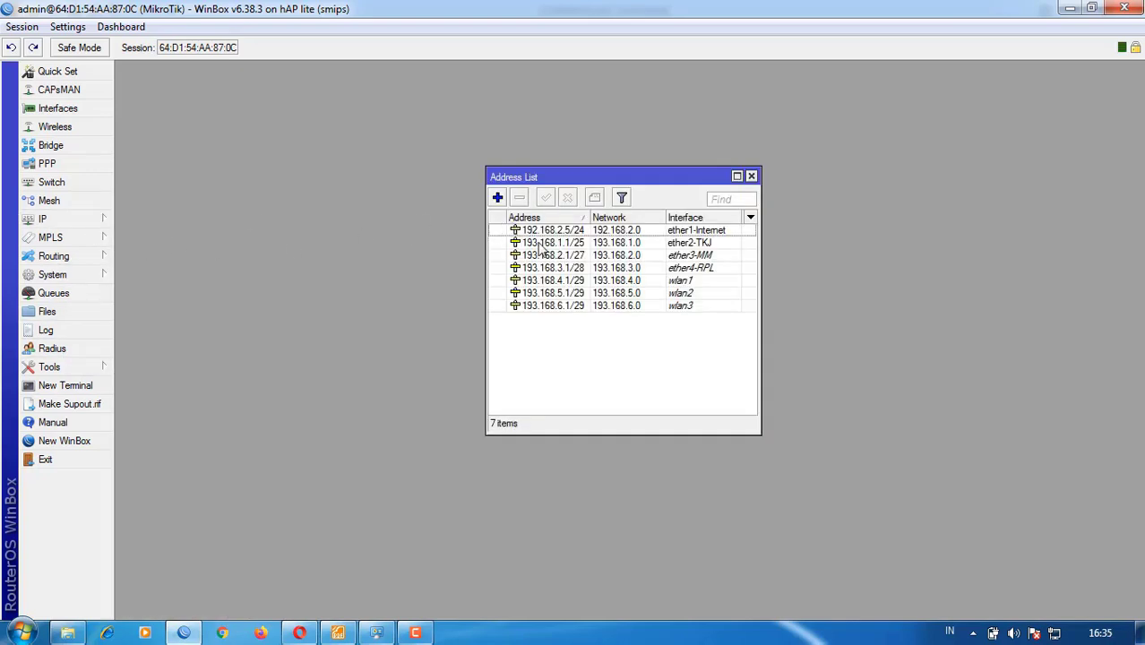
pyautogui.click(547, 244)
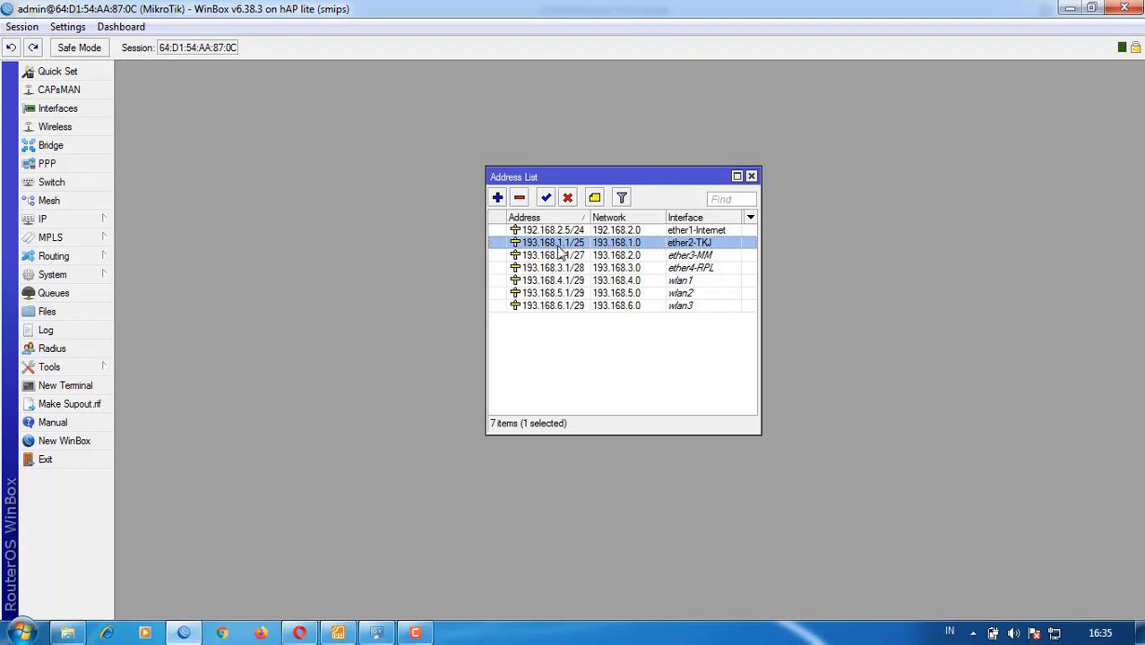
# - Check Local Area Connection details in Network and Sharing Center, confirming address 193.168.1.2
pyautogui.click(1056, 634)
pyautogui.rightClick(1057, 634)
pyautogui.click(1022, 616)
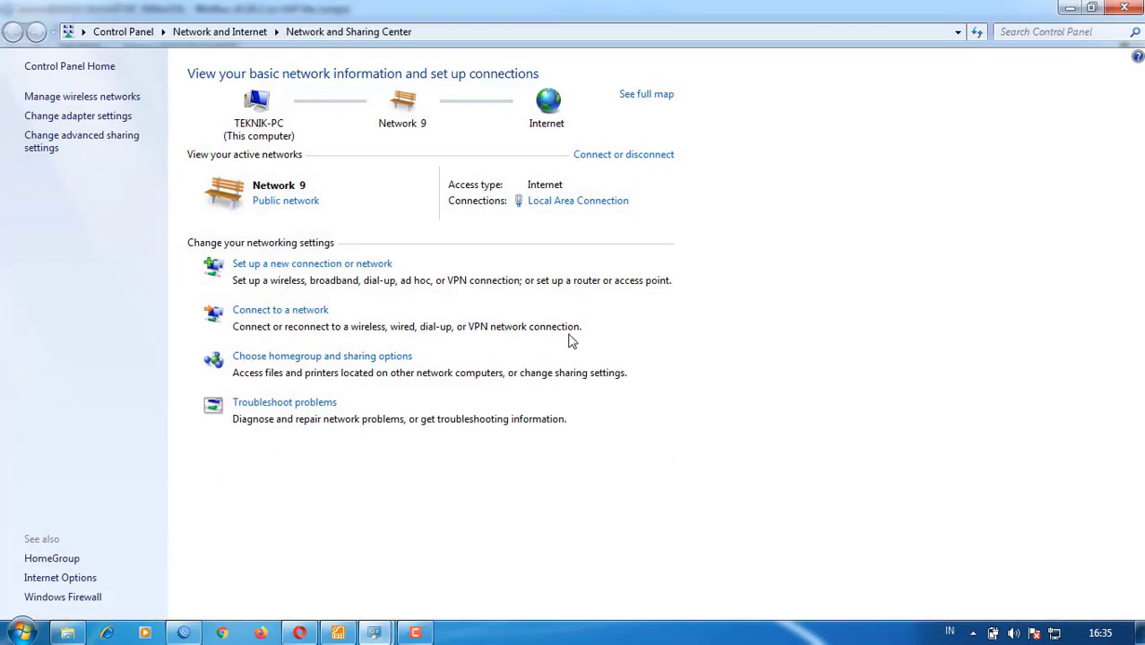
pyautogui.click(584, 200)
pyautogui.click(477, 303)
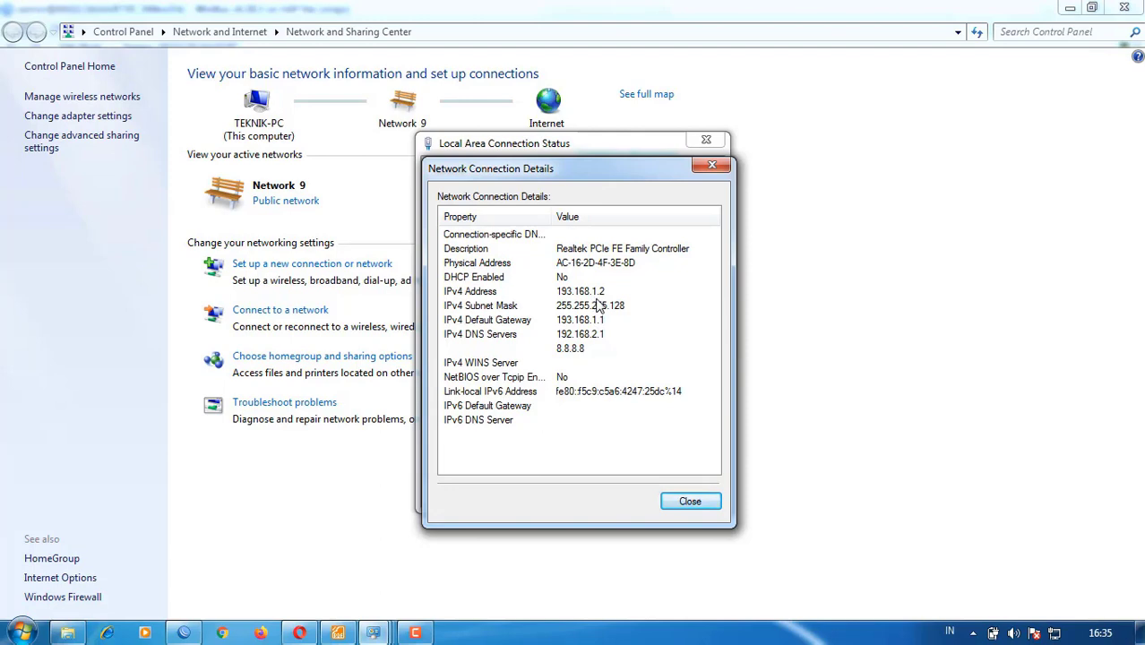
pyautogui.click(703, 507)
pyautogui.click(695, 493)
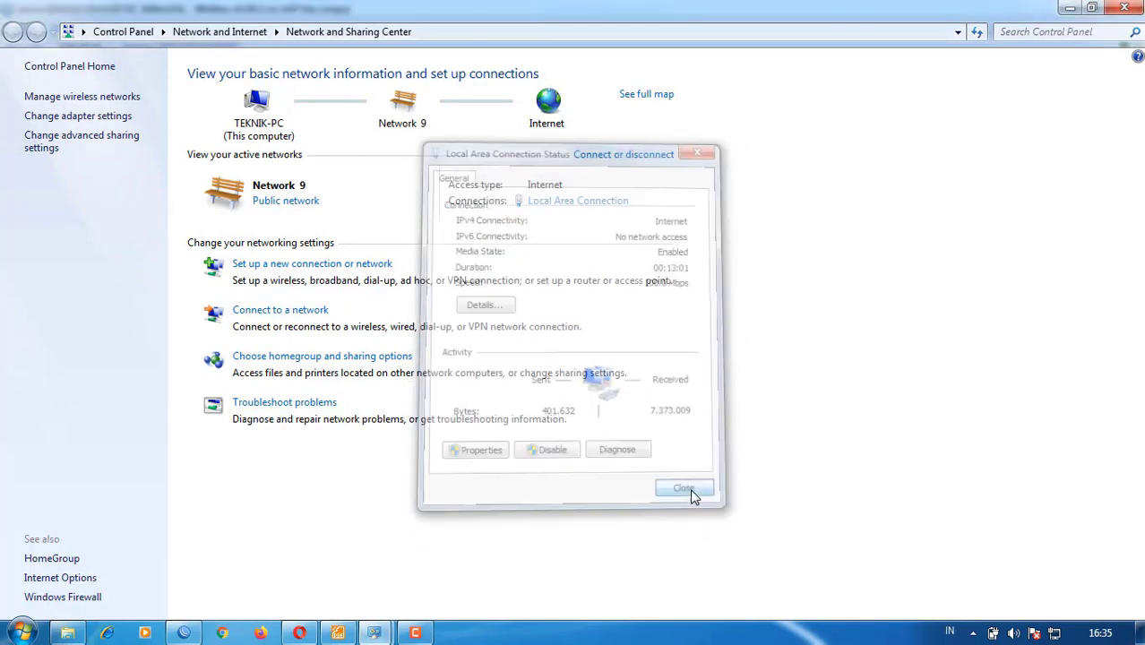
# - In Opera, load google.com and search for youtube to reach YouTube
pyautogui.click(299, 633)
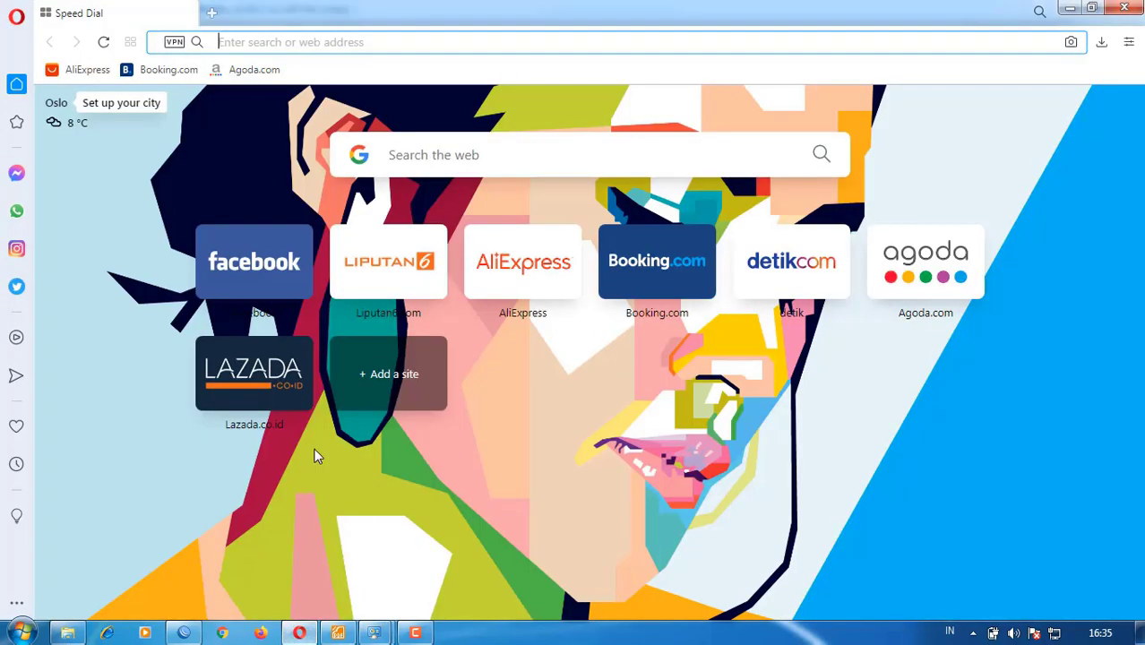
pyautogui.click(331, 50)
pyautogui.write('google')
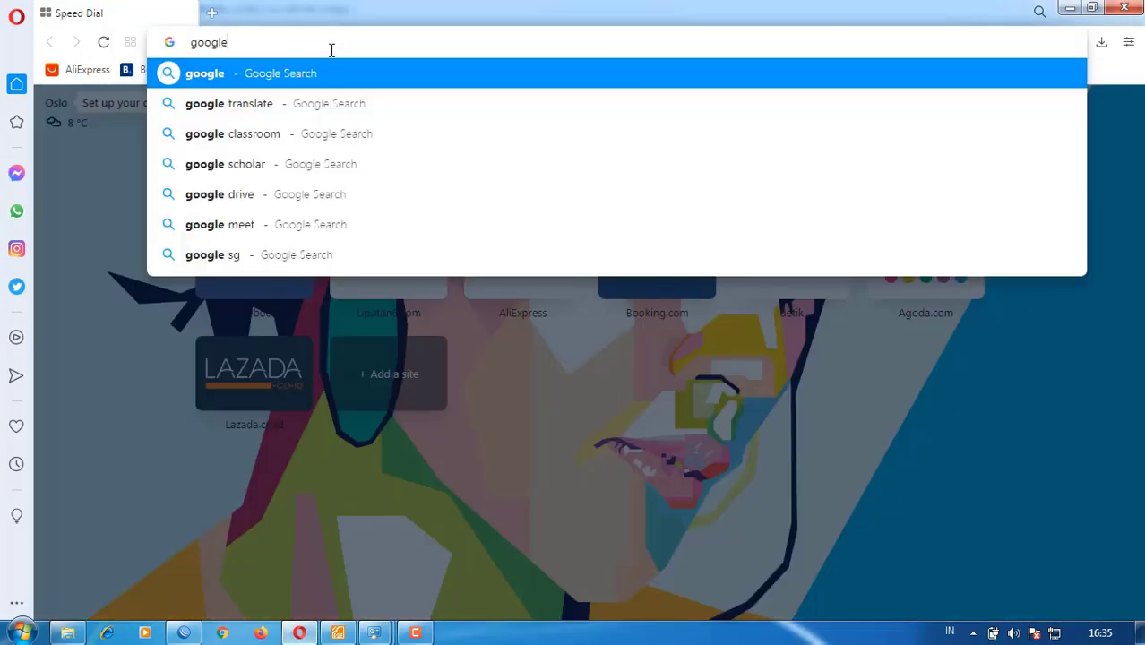
pyautogui.write('.com')
pyautogui.press('Return')
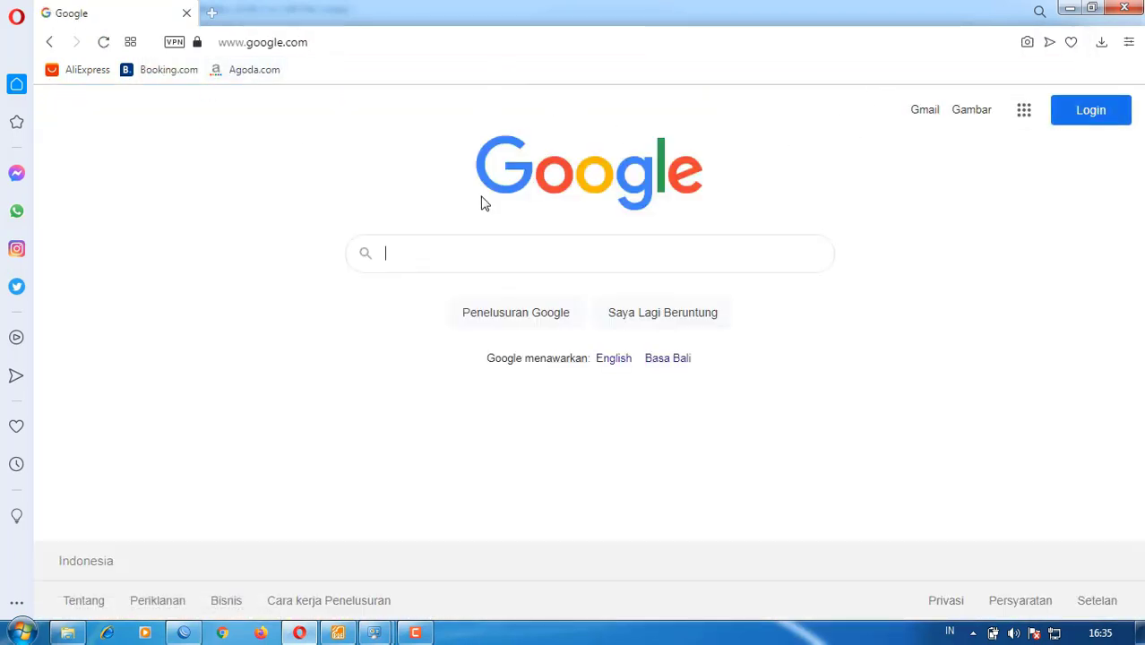
pyautogui.write('yo')
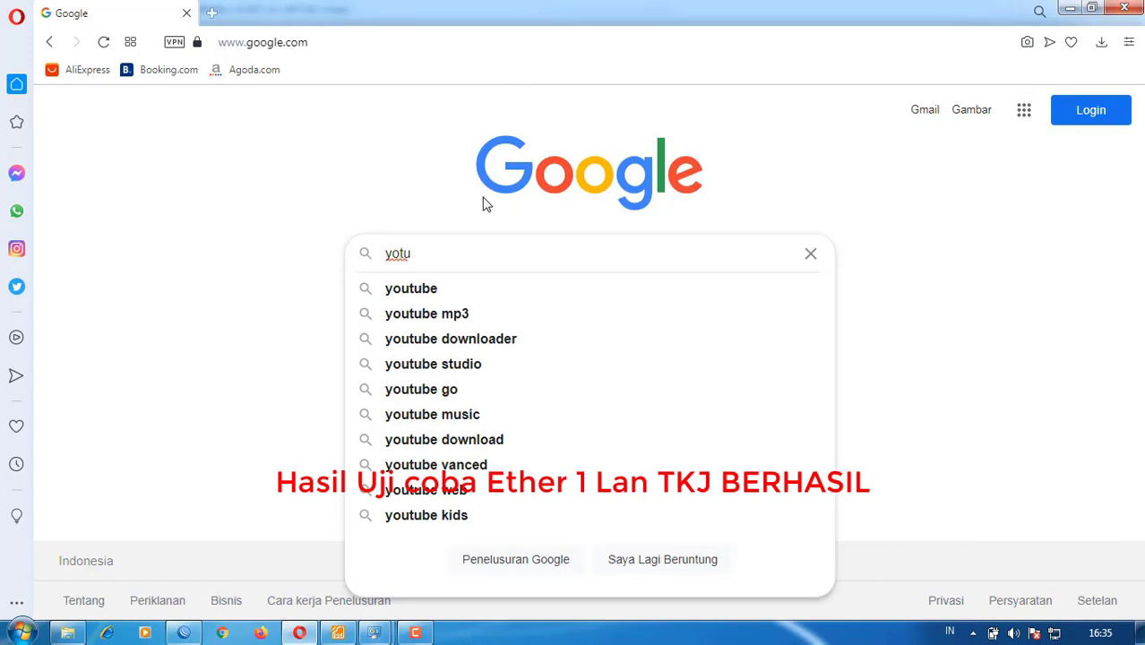
pyautogui.write('utube')
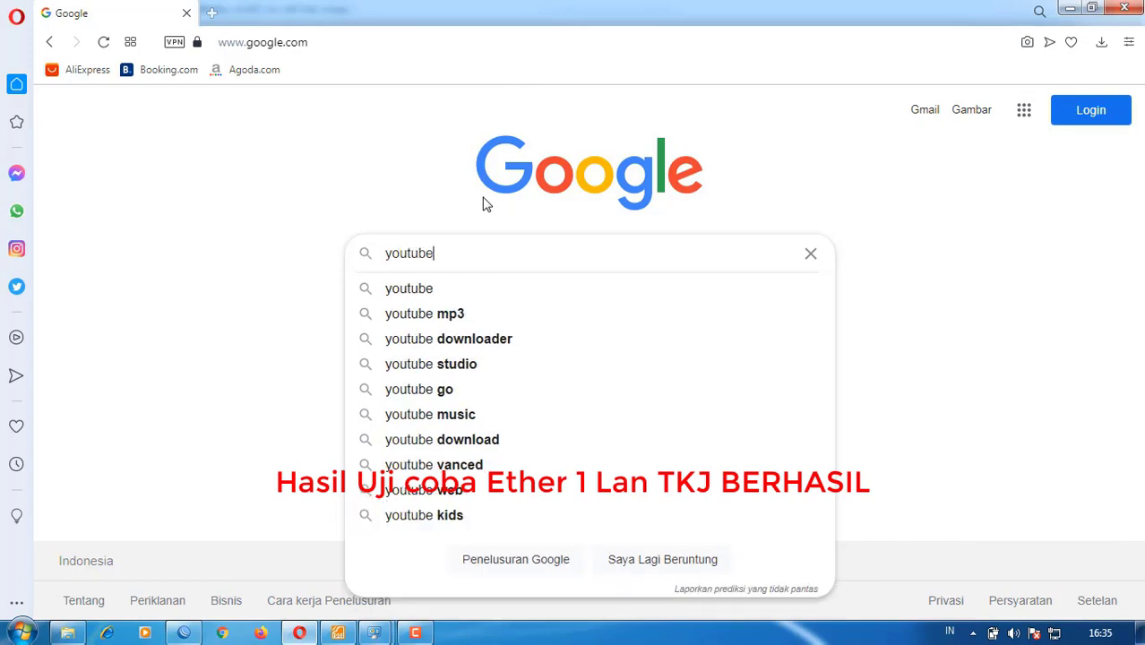
pyautogui.press('Return')
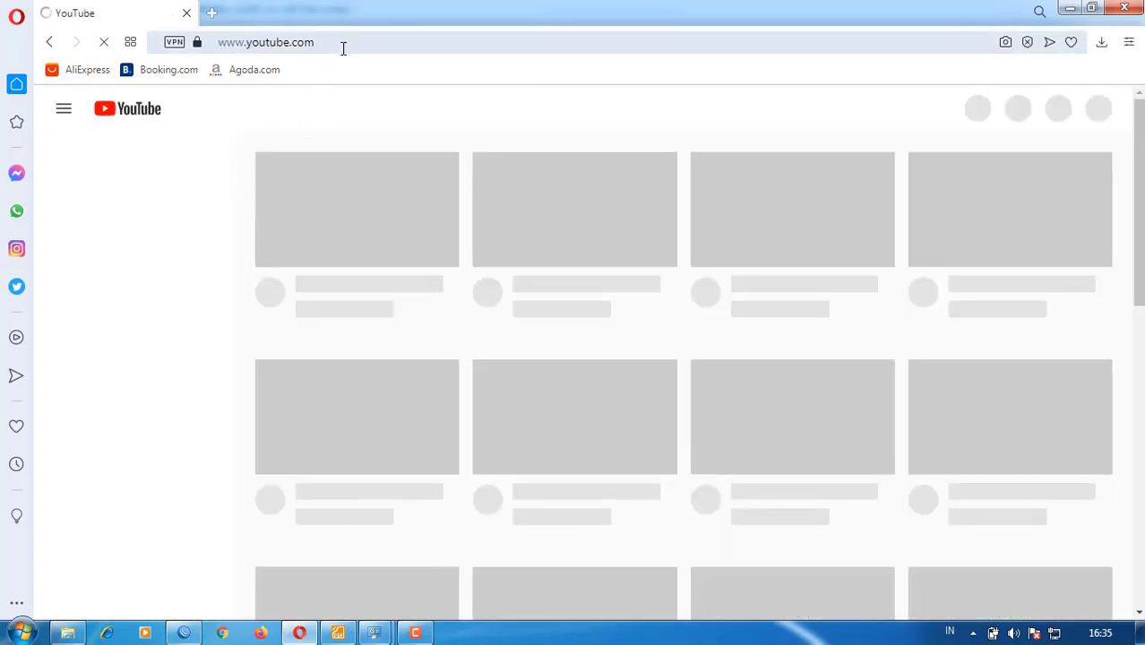
# - Load alamicomputer.com in a second browser tab
pyautogui.click(212, 12)
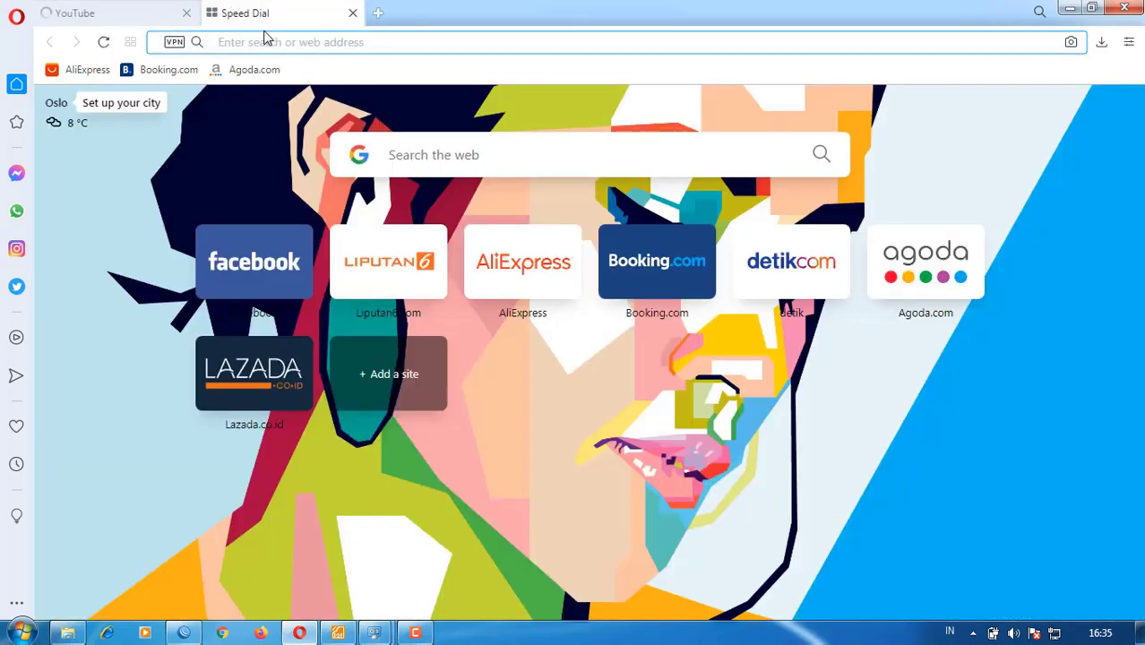
pyautogui.write('a')
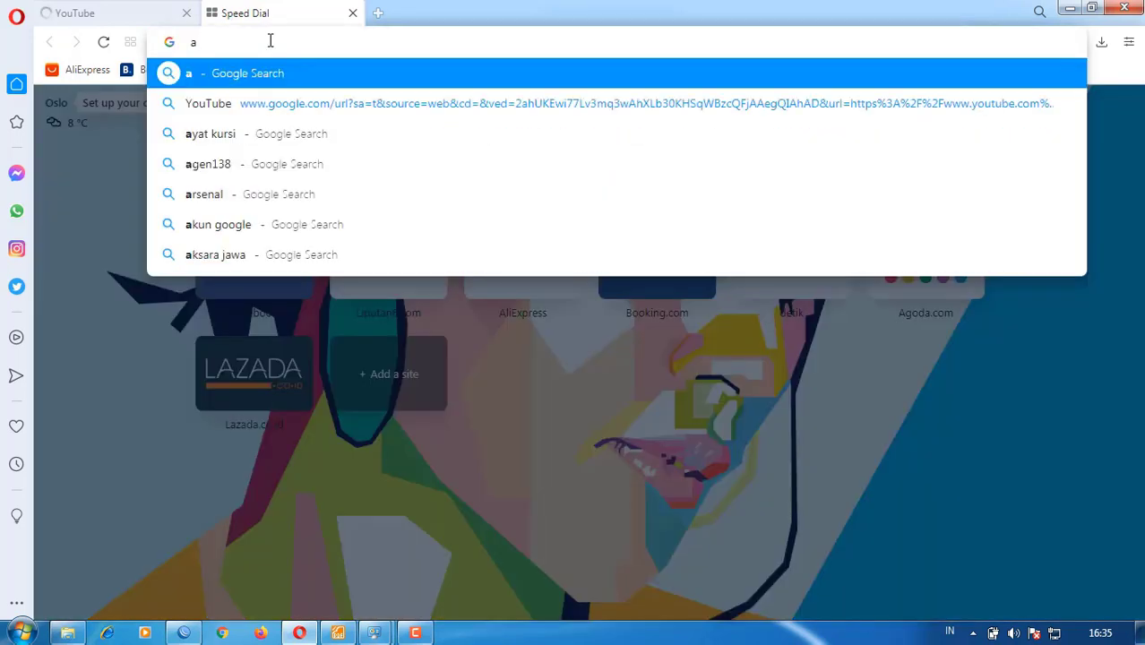
pyautogui.write('lamicompu')
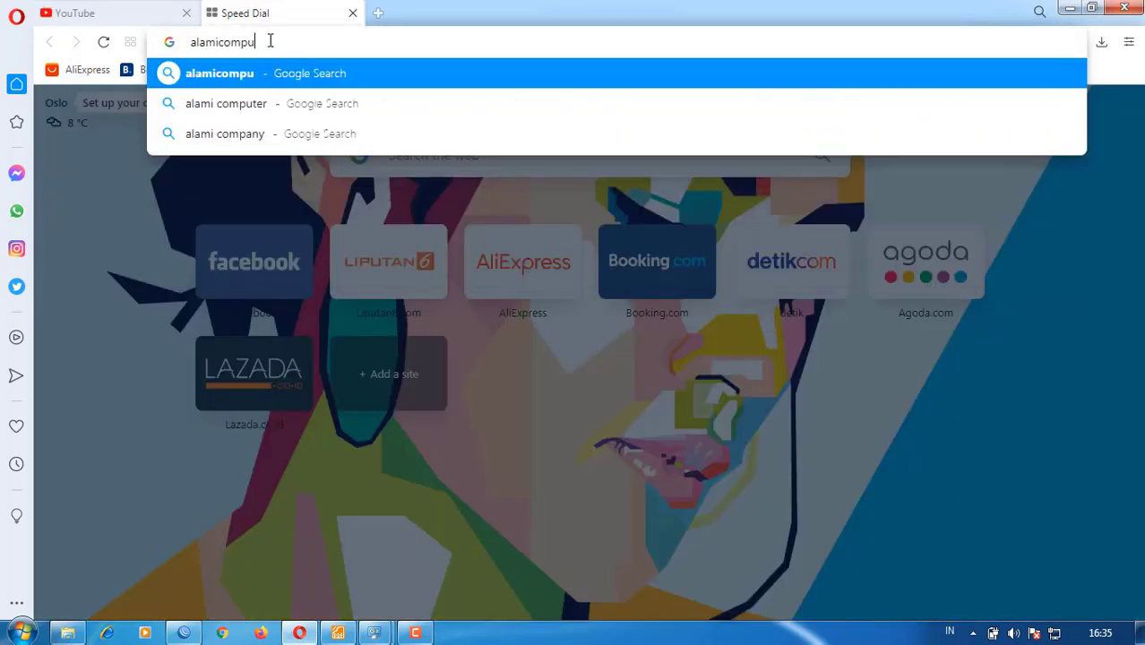
pyautogui.write('ter.com')
pyautogui.press('Return')
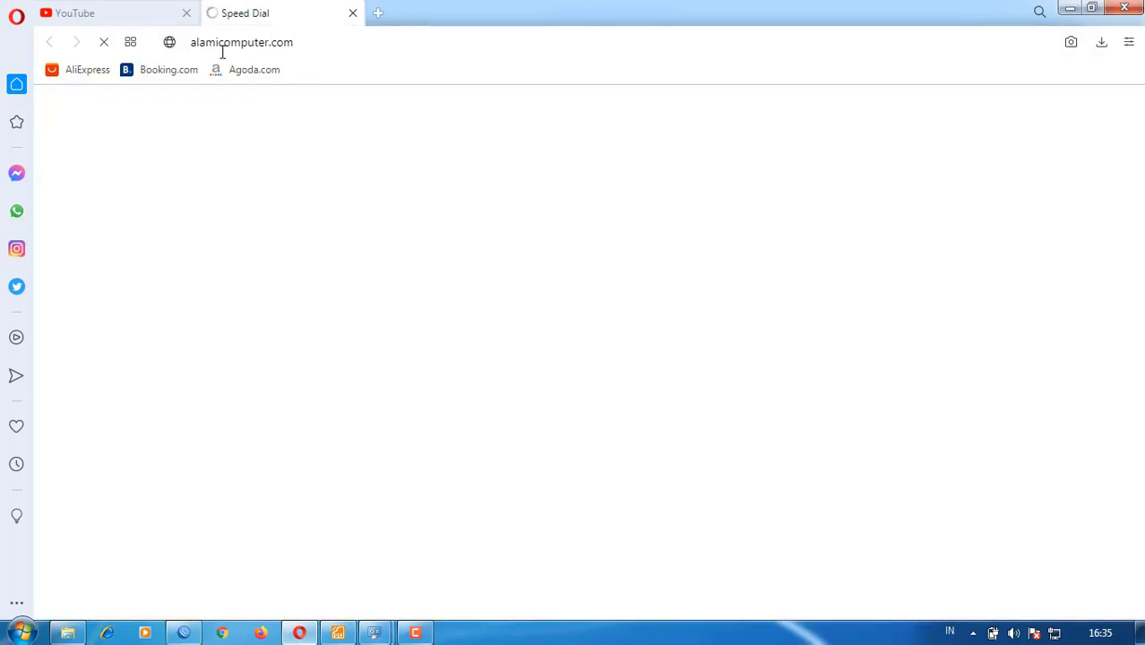
# - Back on the YouTube tab, search 'alami computer' and open the Alami Computer channel's uploads
pyautogui.click(147, 13)
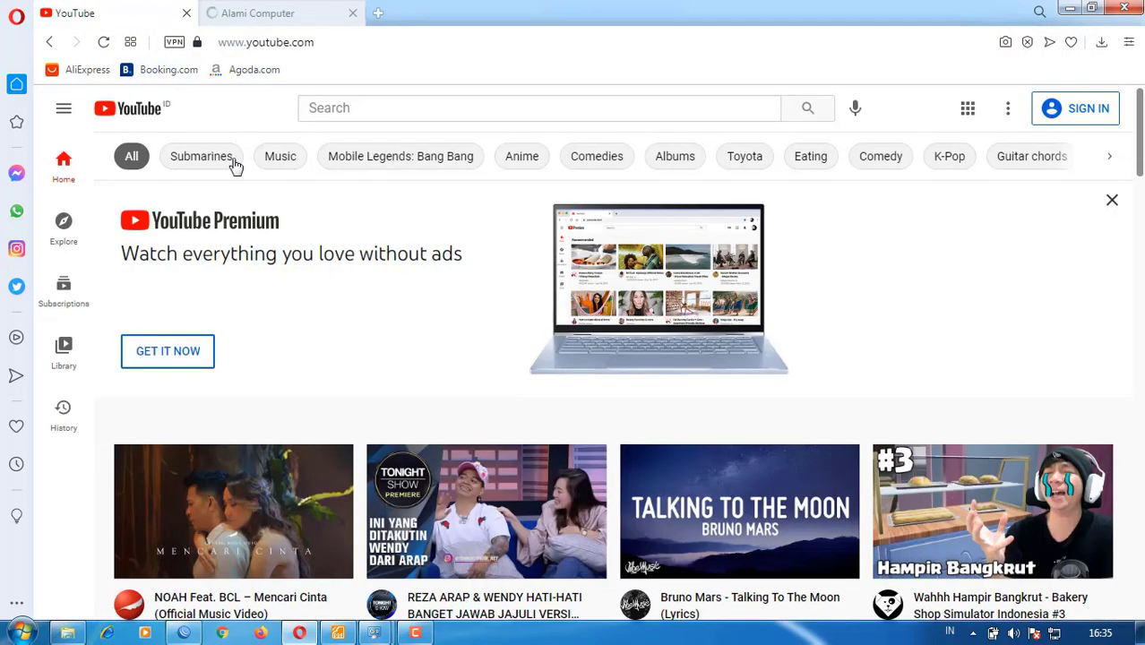
pyautogui.click(423, 106)
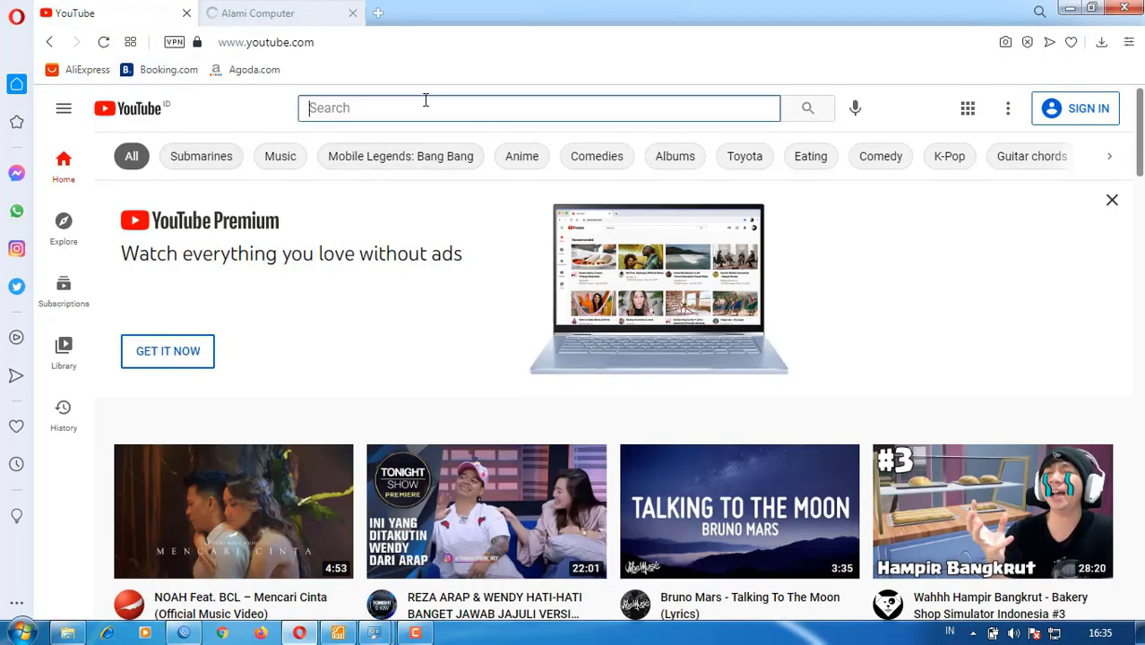
pyautogui.write('alamic')
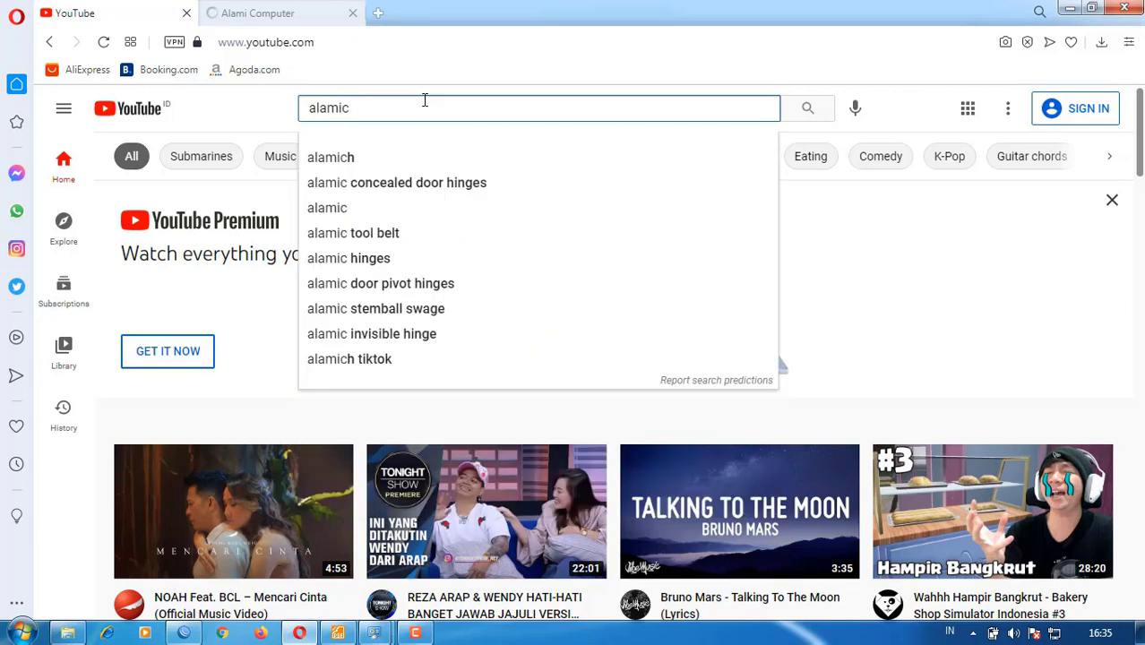
pyautogui.press('BackSpace')
pyautogui.write('computer')
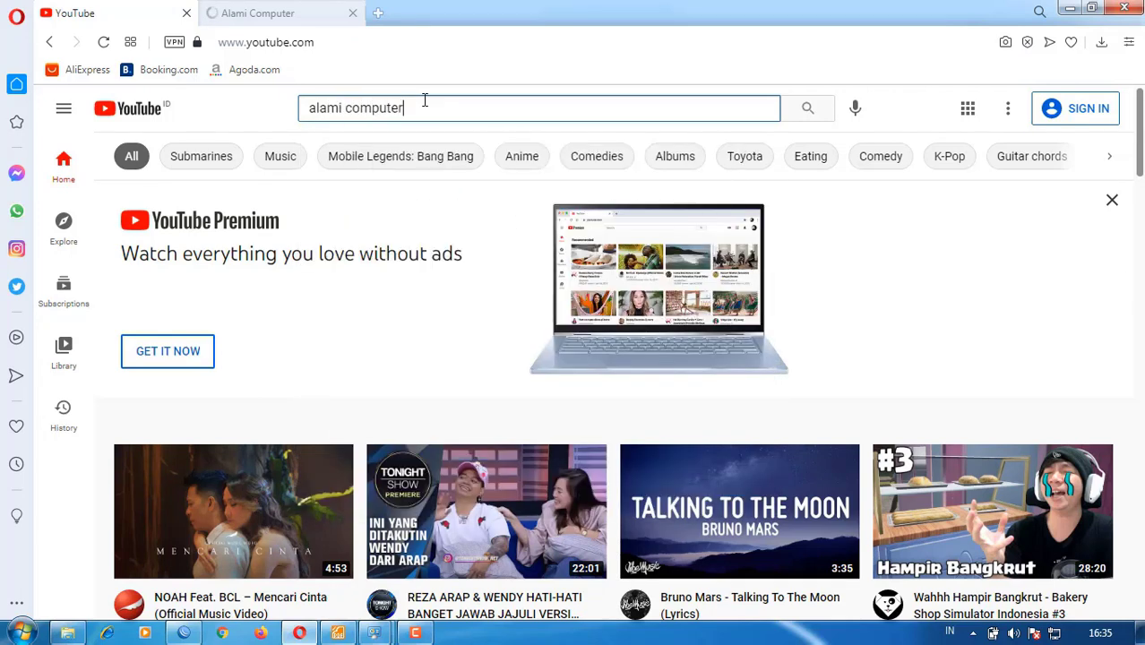
pyautogui.press('Return')
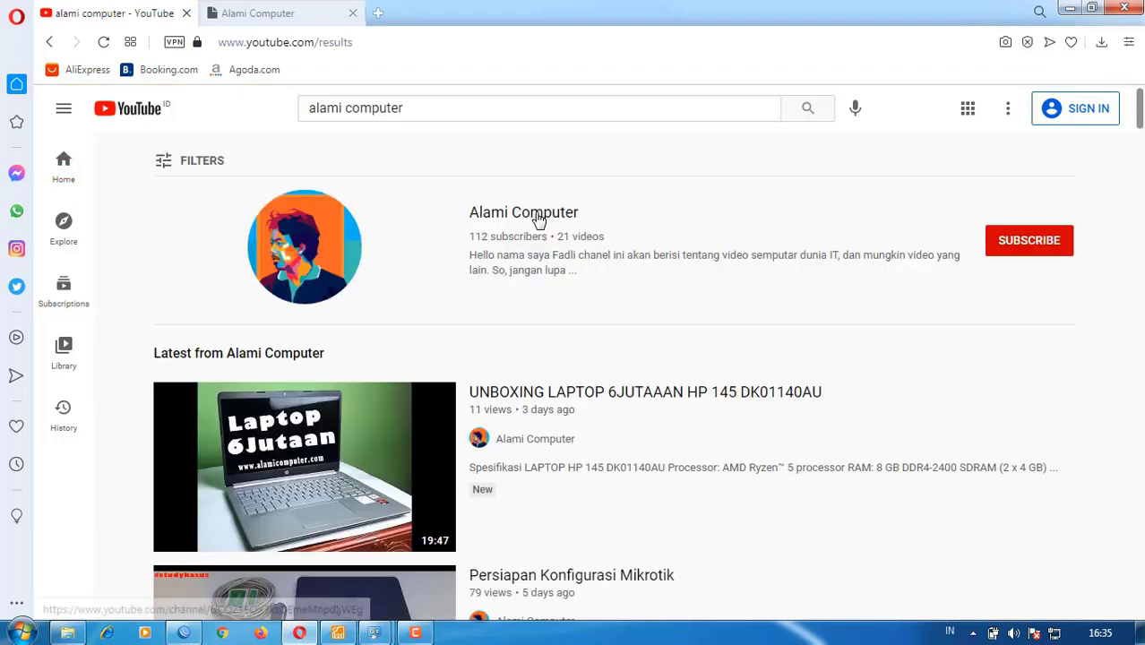
pyautogui.click(538, 220)
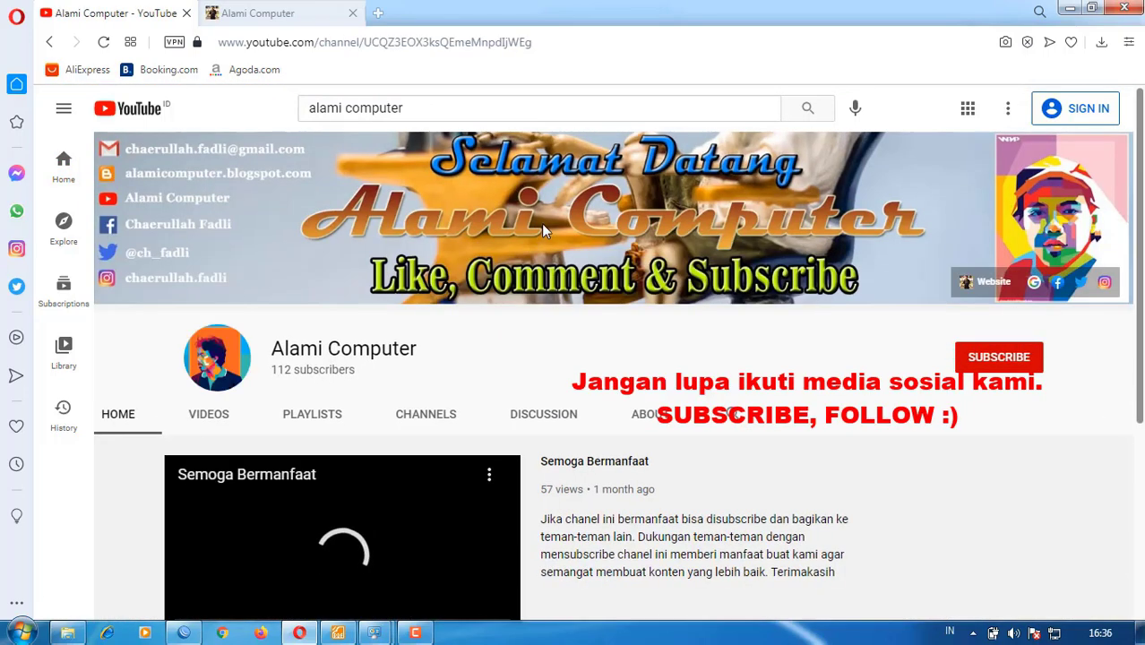
pyautogui.scroll(-3, 542, 223)
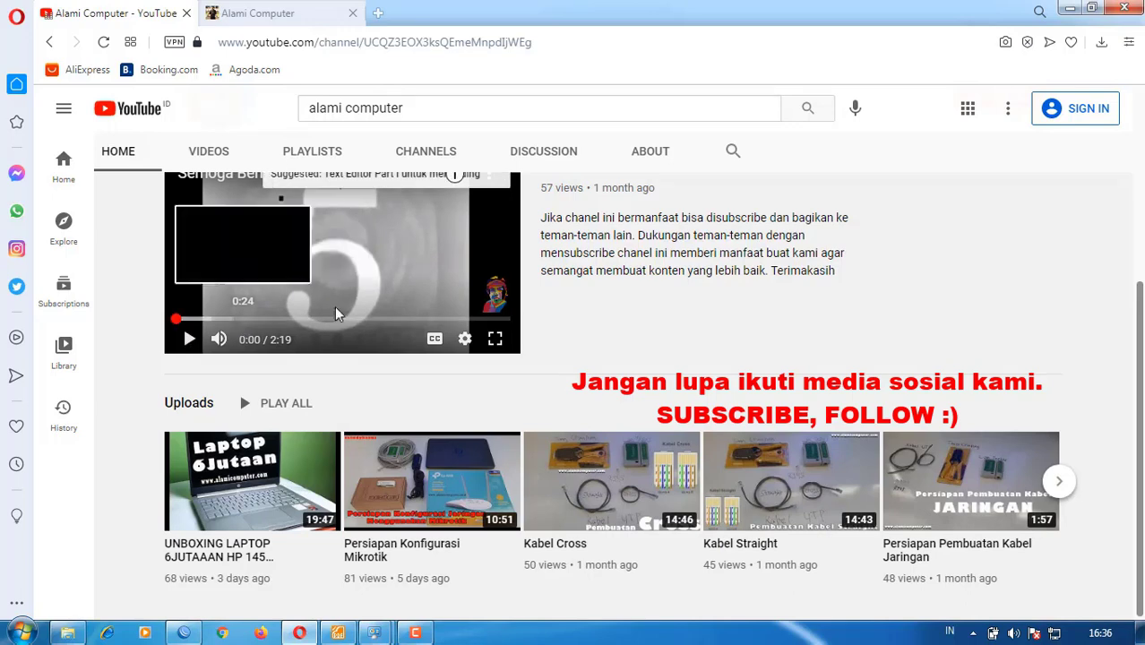
pyautogui.scroll(3, 337, 314)
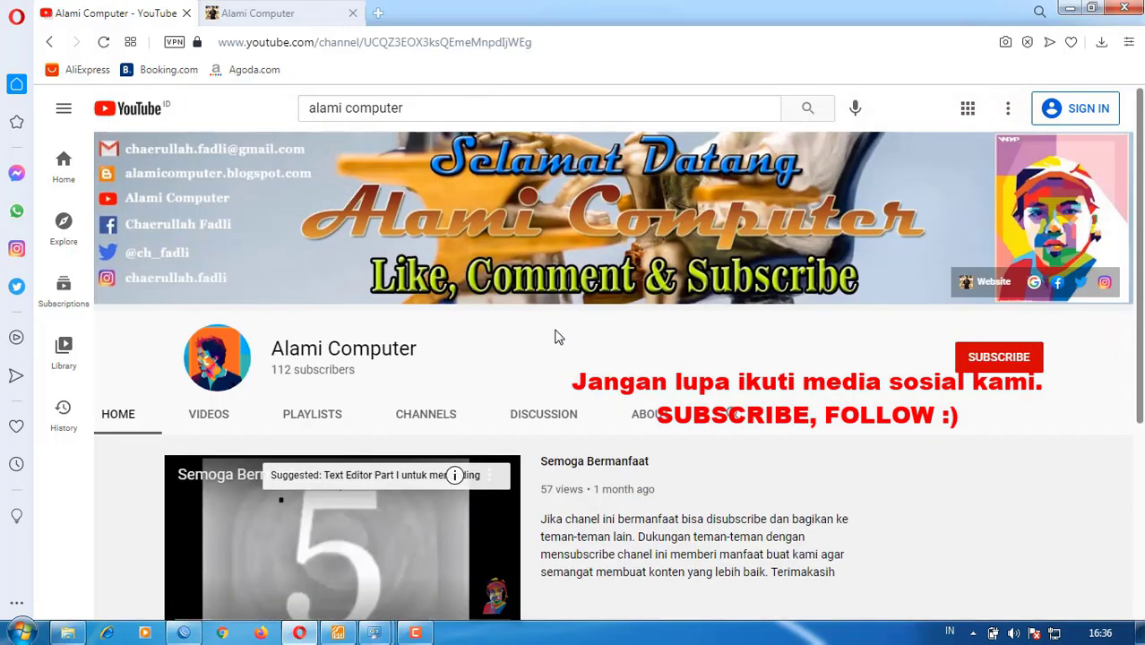
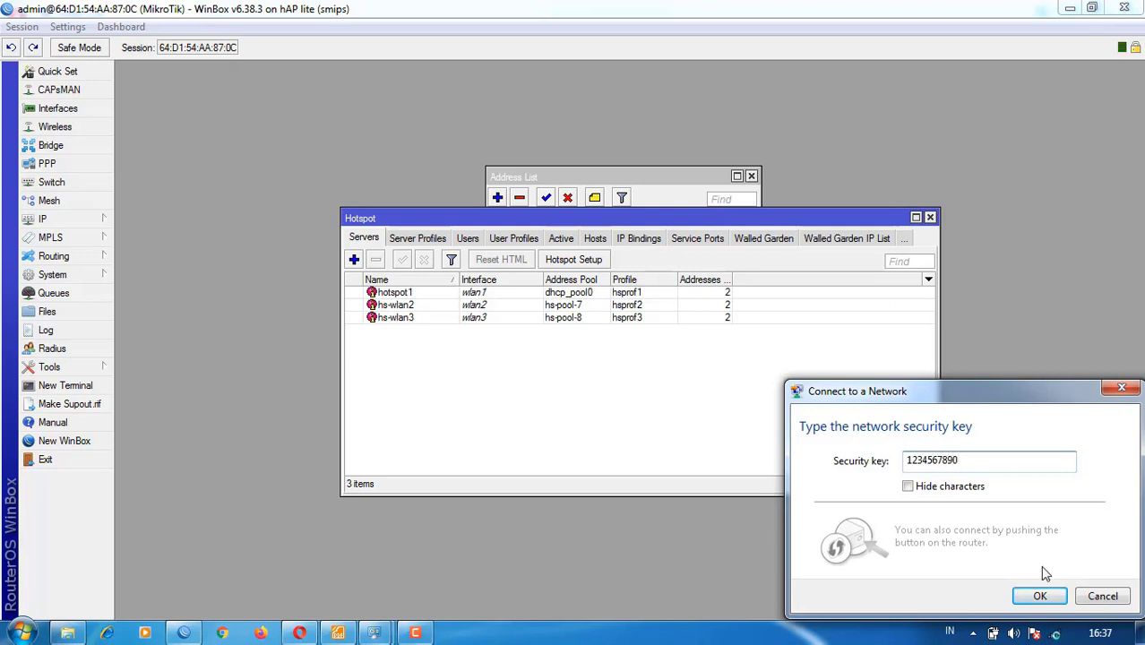
# - Connect the laptop to the TKJ wireless network with its security key, then switch to Opera
pyautogui.click(1040, 597)
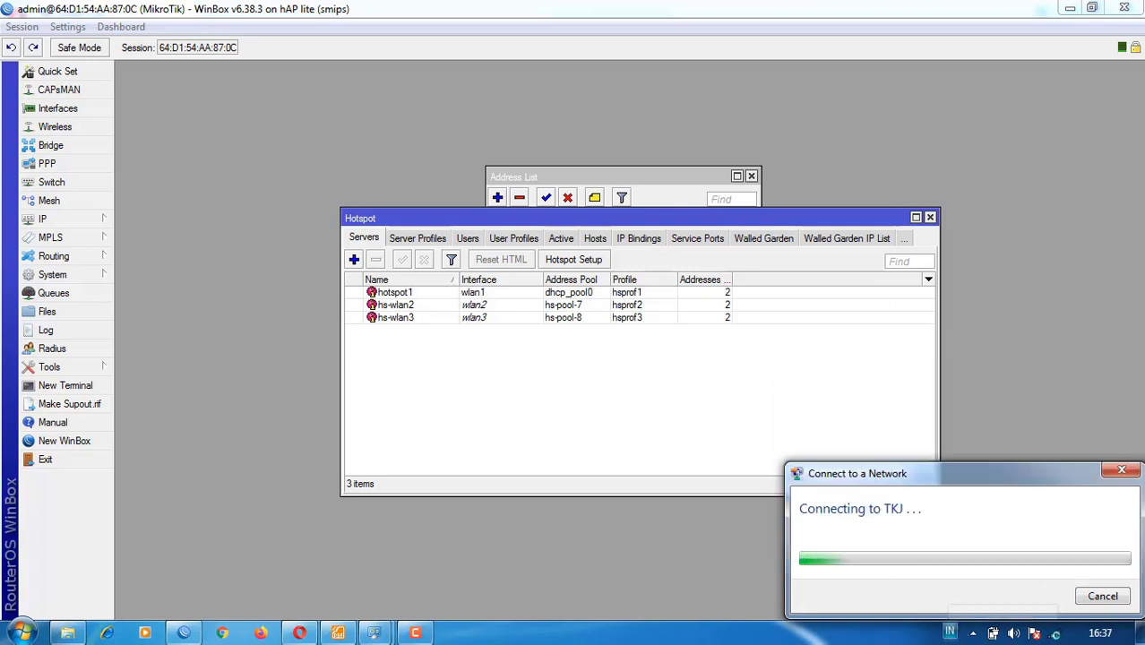
pyautogui.click(299, 633)
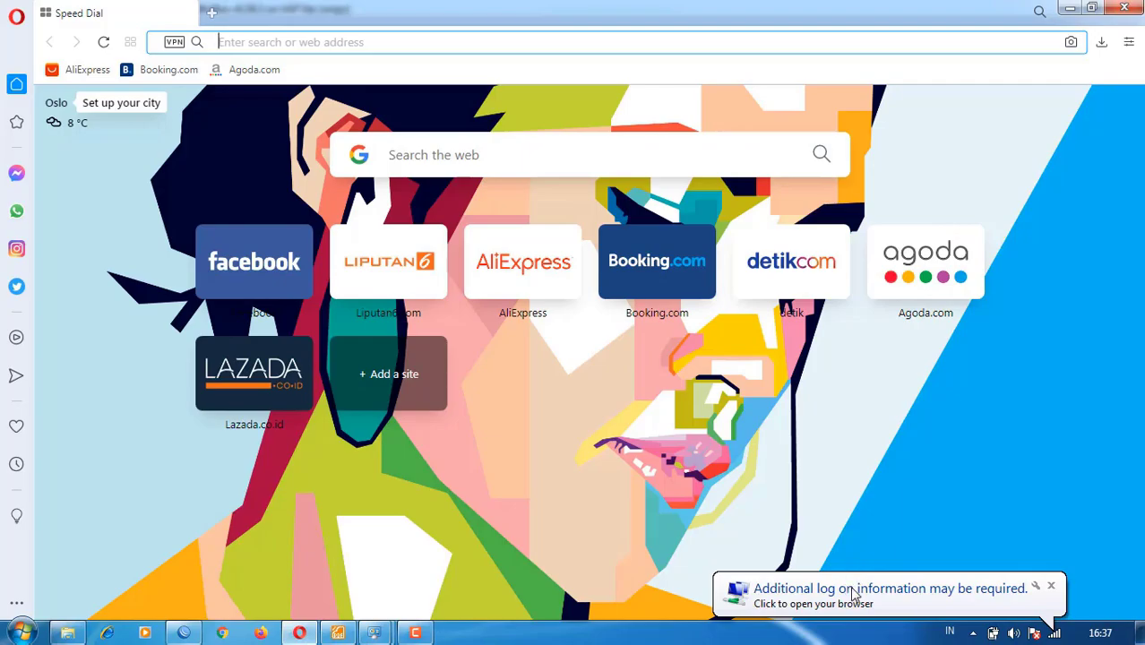
# - Log in to the hotspot.tkj.com portal with a saved hotspot user account
pyautogui.click(851, 588)
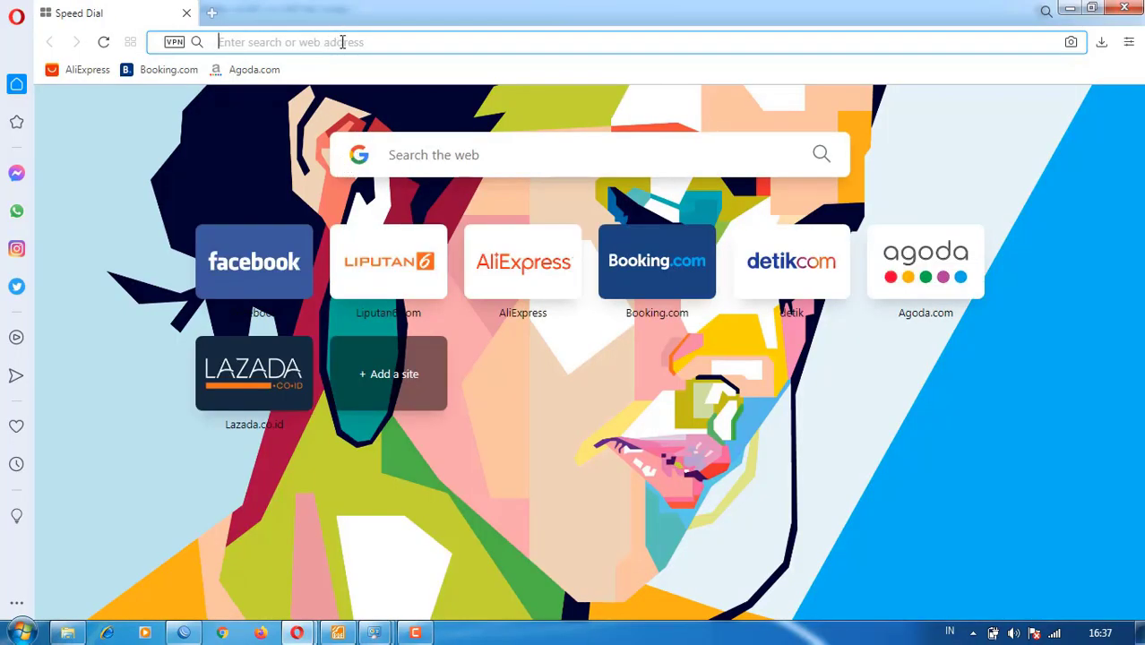
pyautogui.click(343, 42)
pyautogui.write('hots')
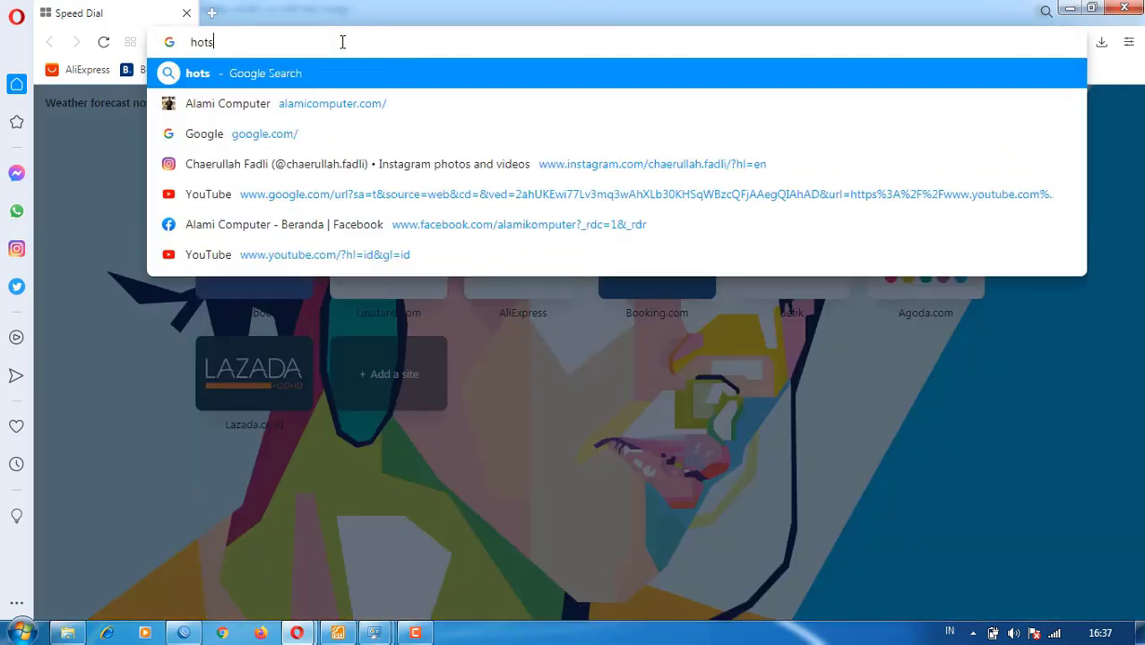
pyautogui.write('pot.')
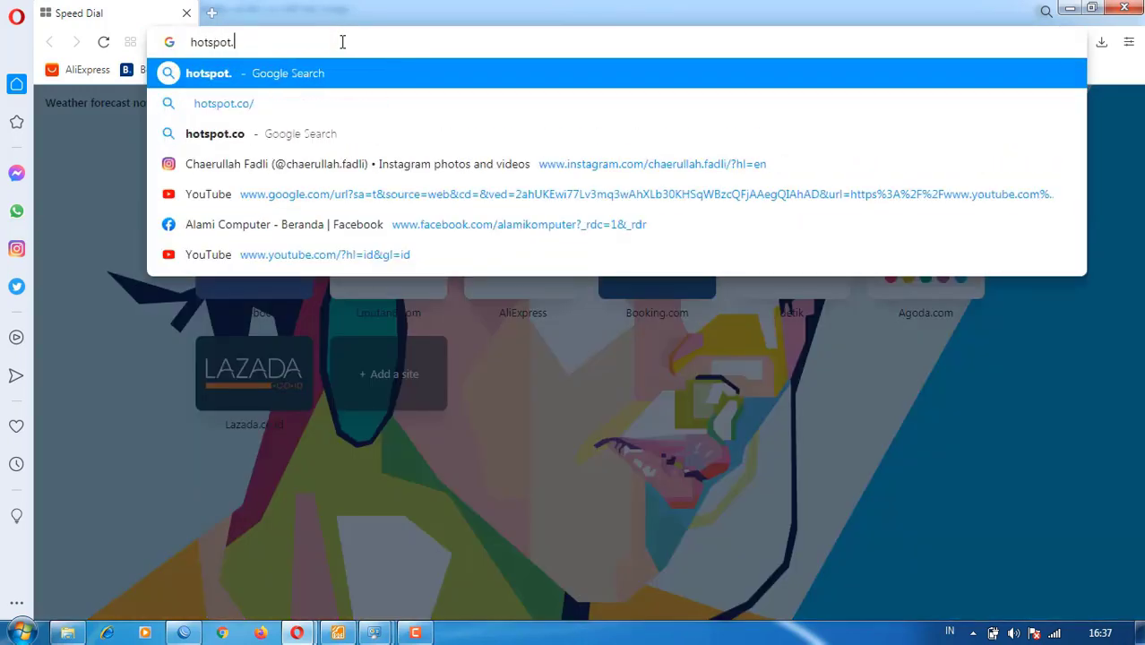
pyautogui.write('tkj.com')
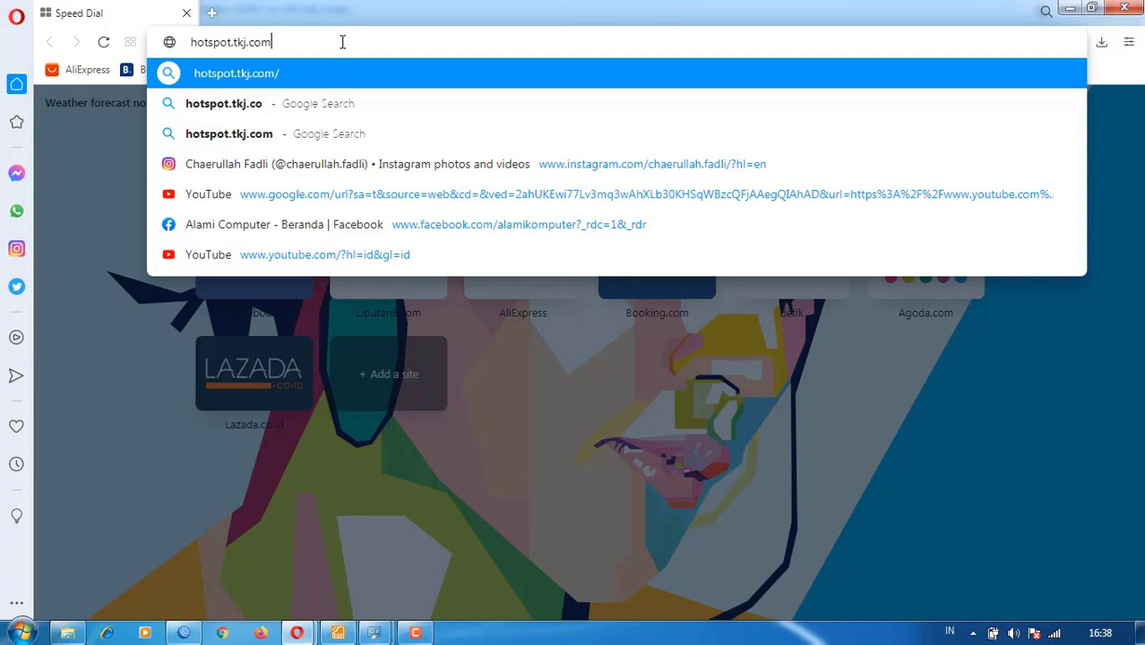
pyautogui.press('Return')
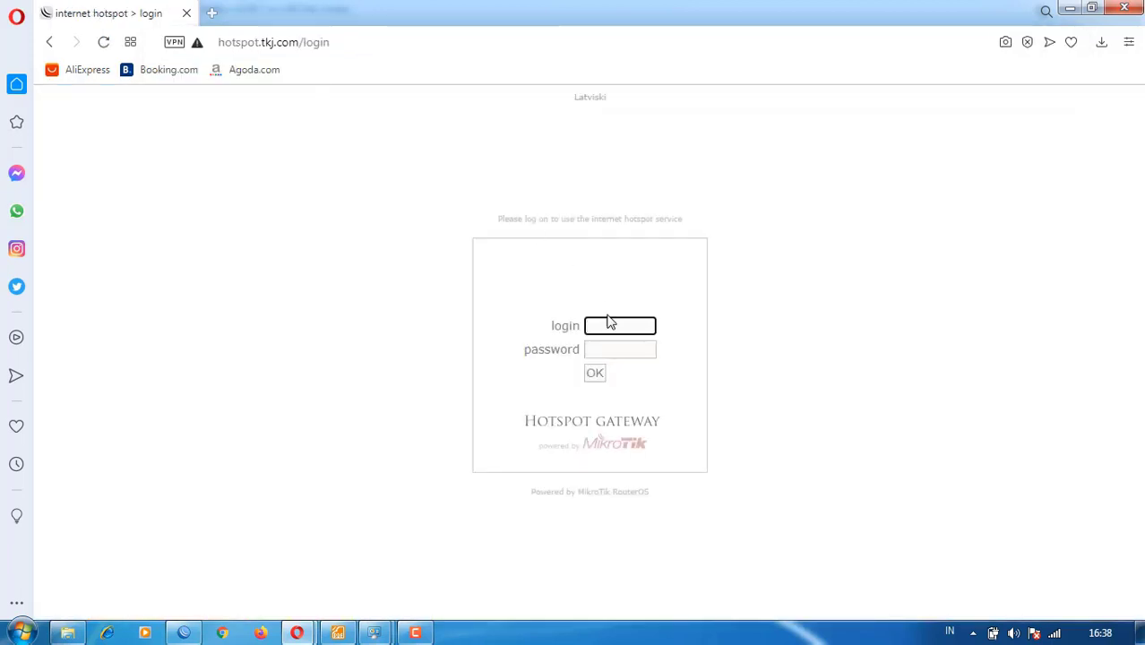
pyautogui.click(616, 328)
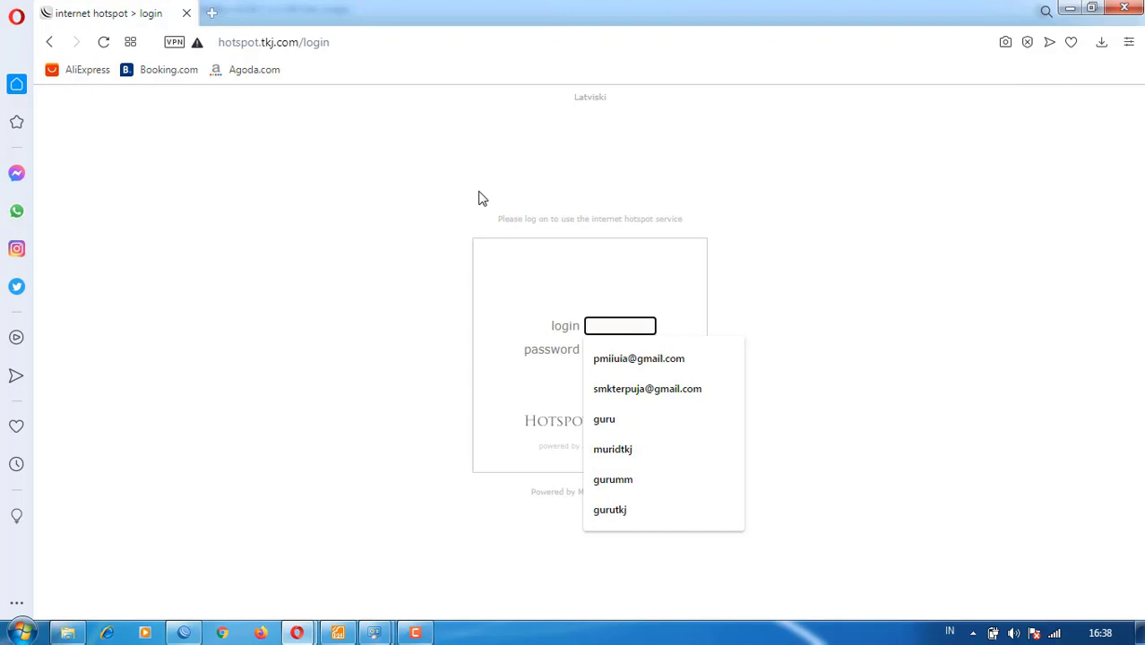
pyautogui.click(510, 346)
pyautogui.click(616, 328)
pyautogui.moveTo(563, 327); pyautogui.dragTo(569, 327)
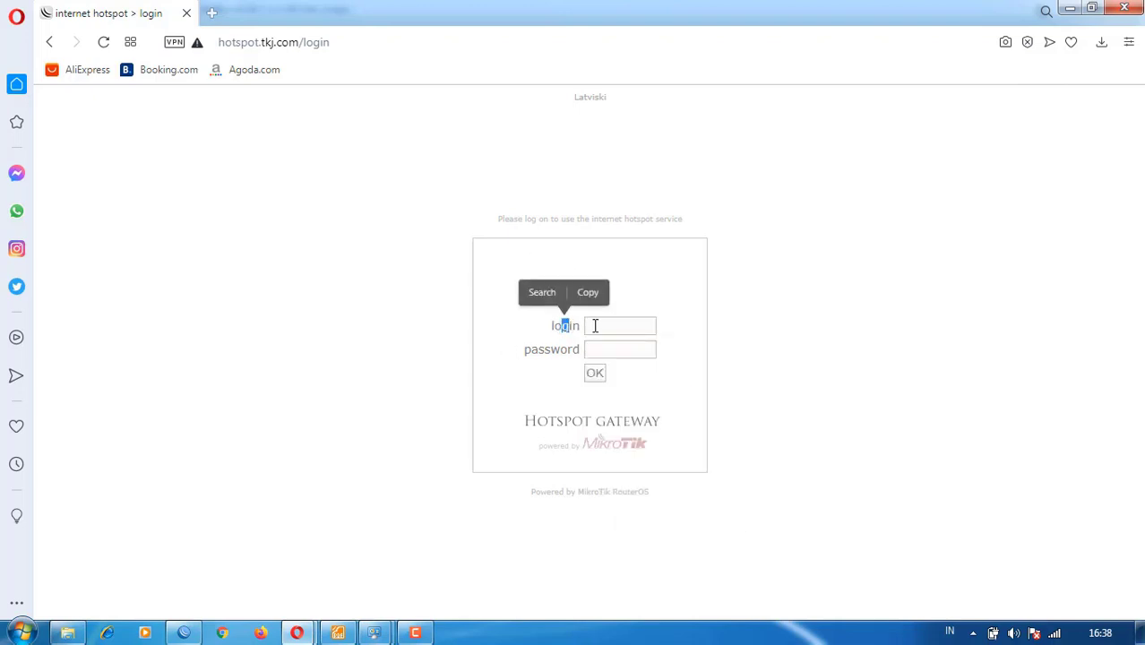
pyautogui.click(595, 326)
pyautogui.click(609, 421)
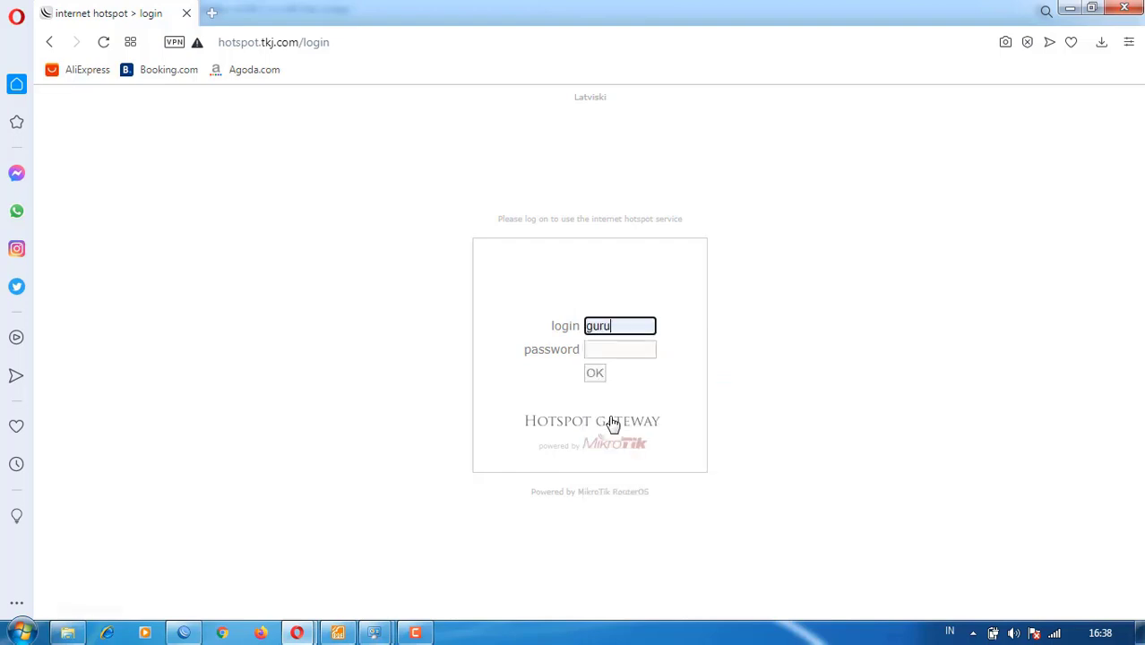
pyautogui.write('t')
pyautogui.press('BackSpace')
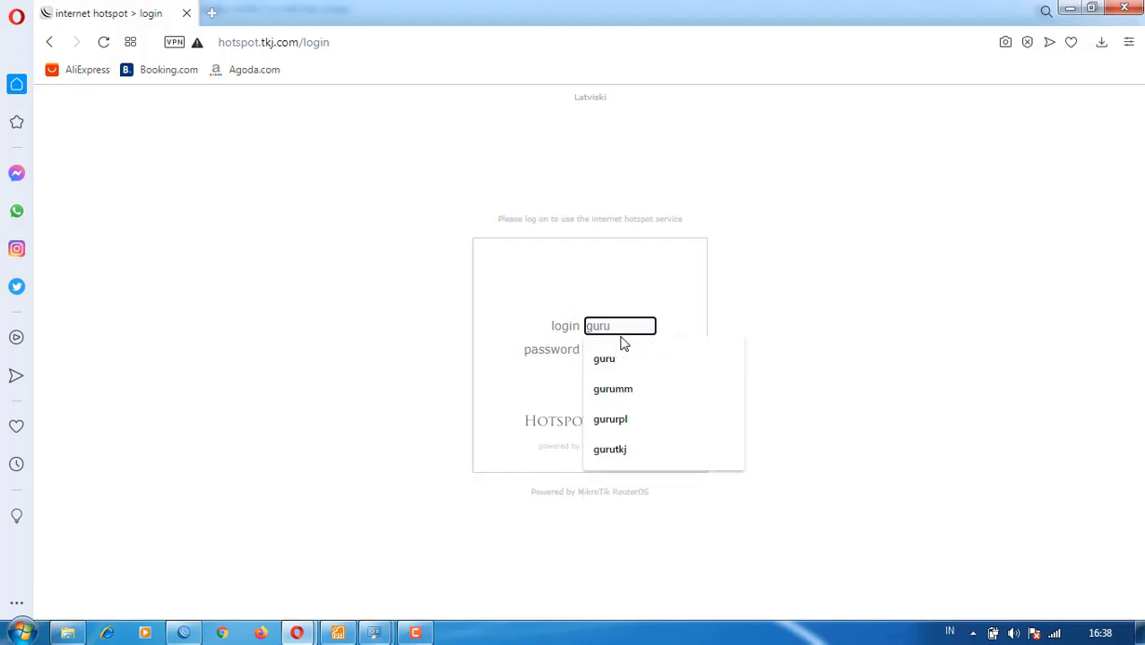
pyautogui.write('tkj')
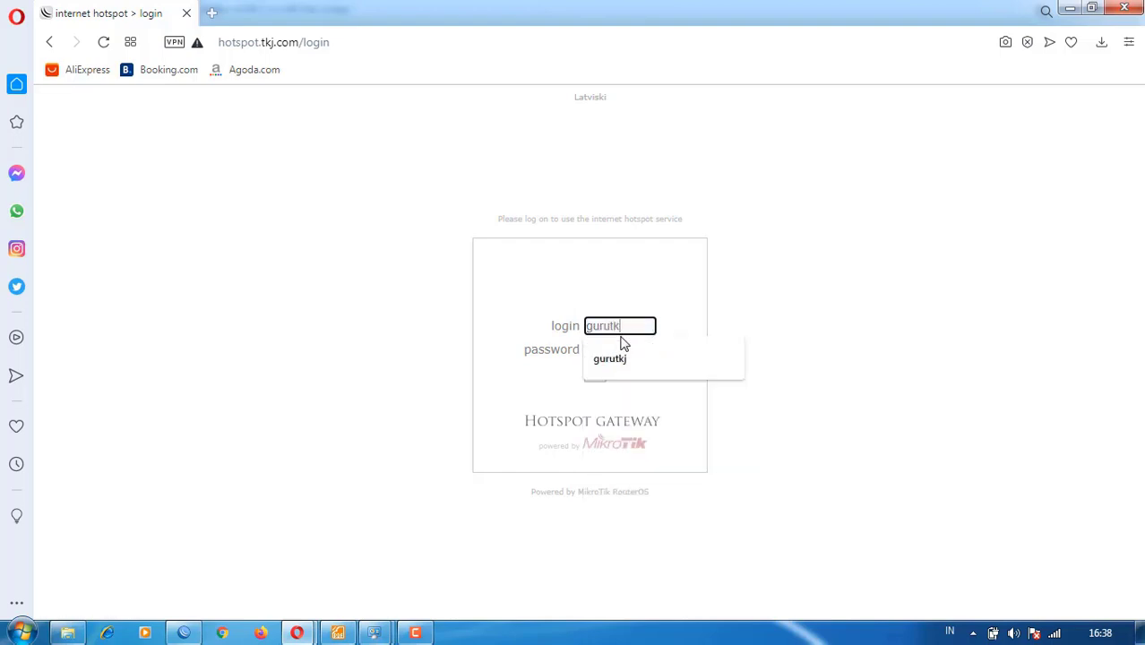
pyautogui.press('Tab')
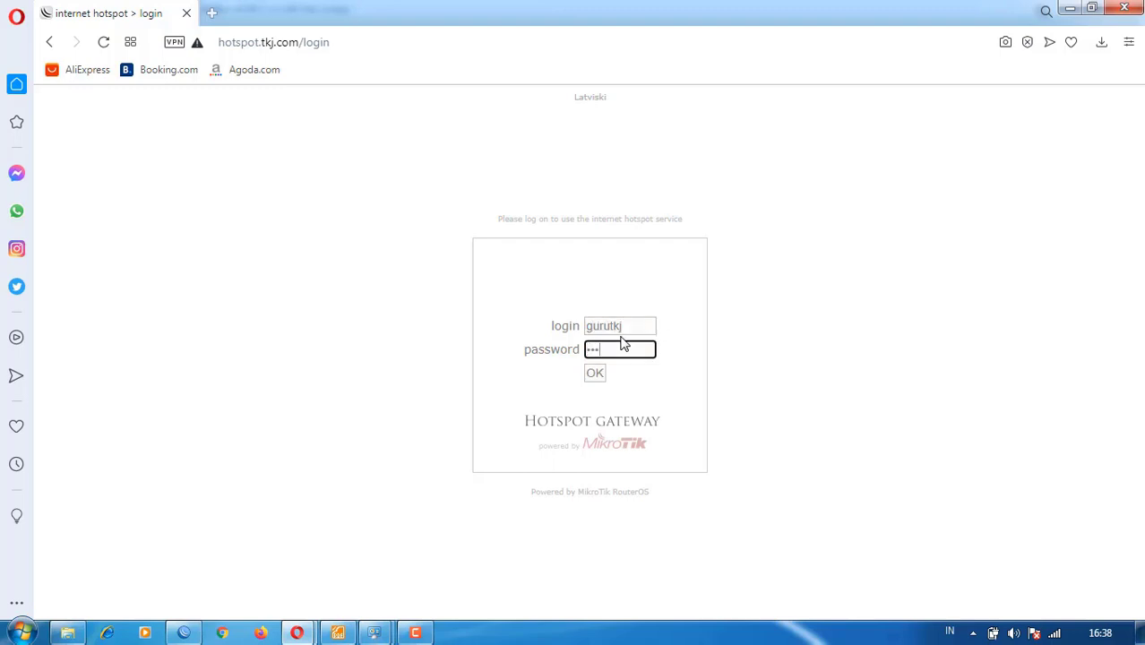
pyautogui.click(594, 373)
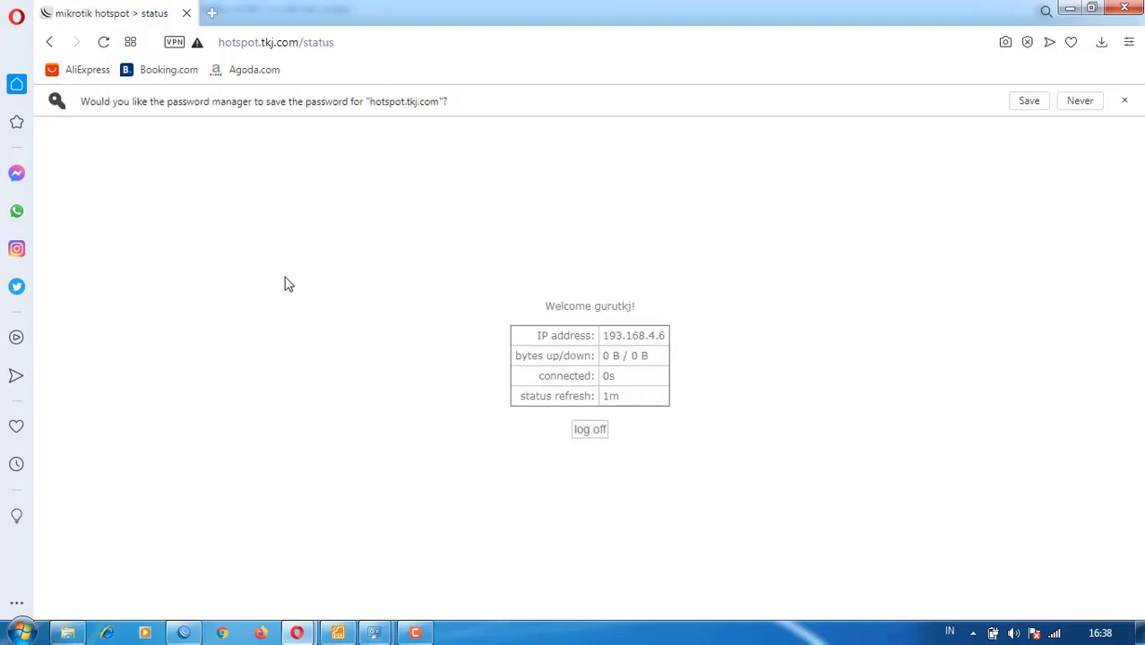
# - Start loading fast.com in a new tab and return to WinBox
pyautogui.click(215, 13)
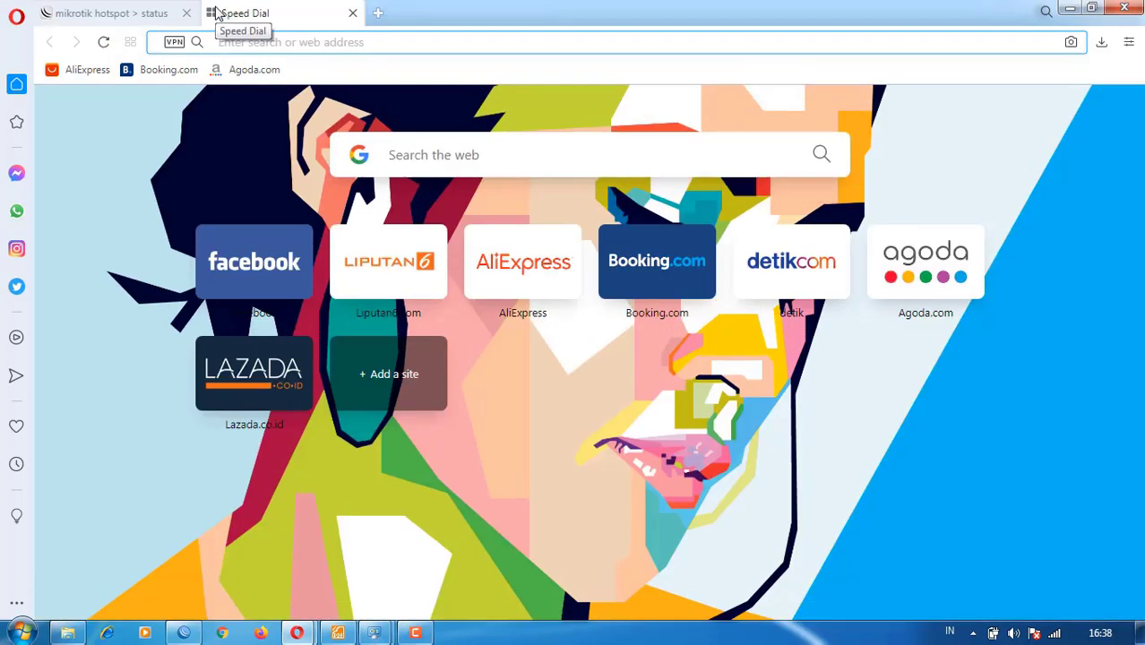
pyautogui.write('fast.com')
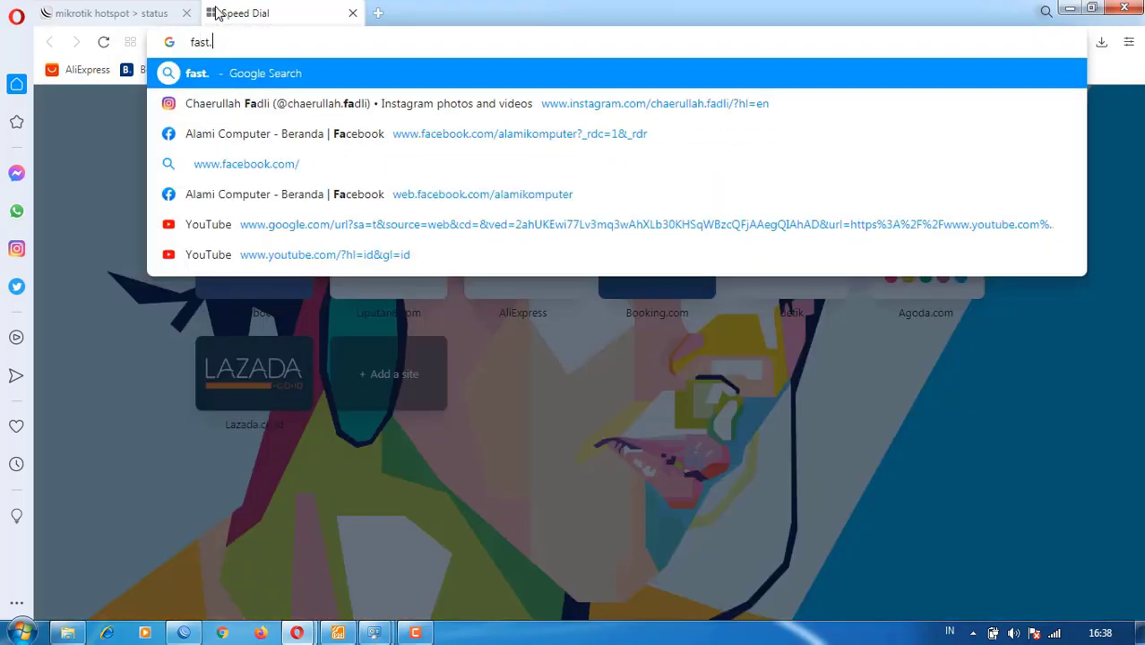
pyautogui.press('Return')
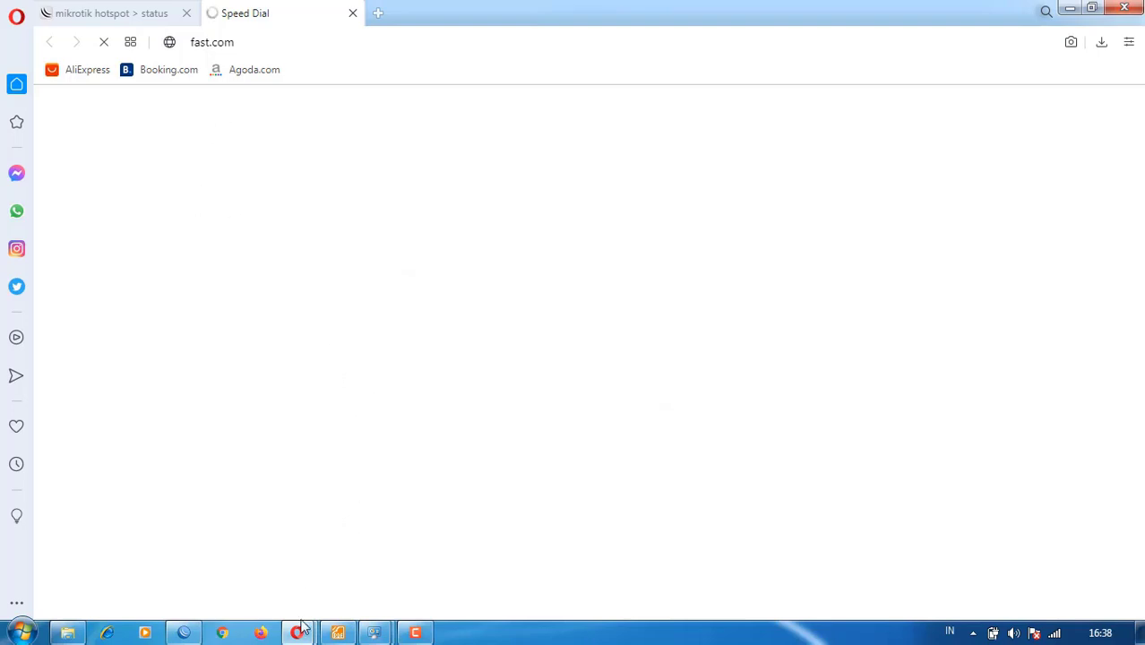
pyautogui.click(184, 633)
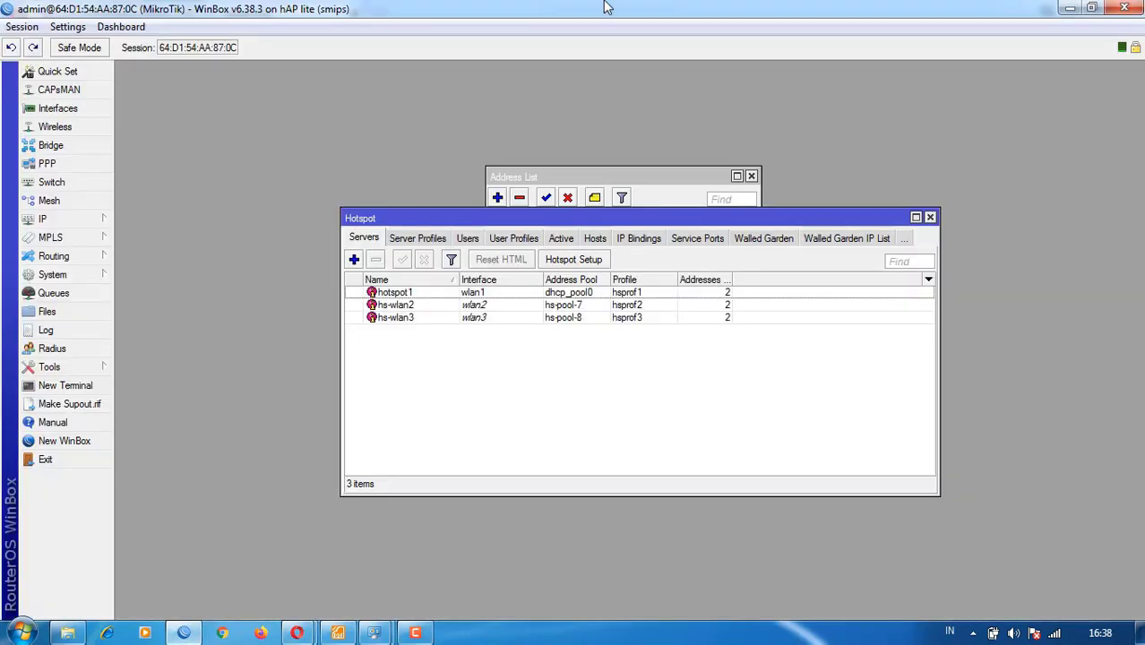
# - Check the active hotspot session, then view the user's 2M/2M dynamic queue in Queues
pyautogui.click(62, 221)
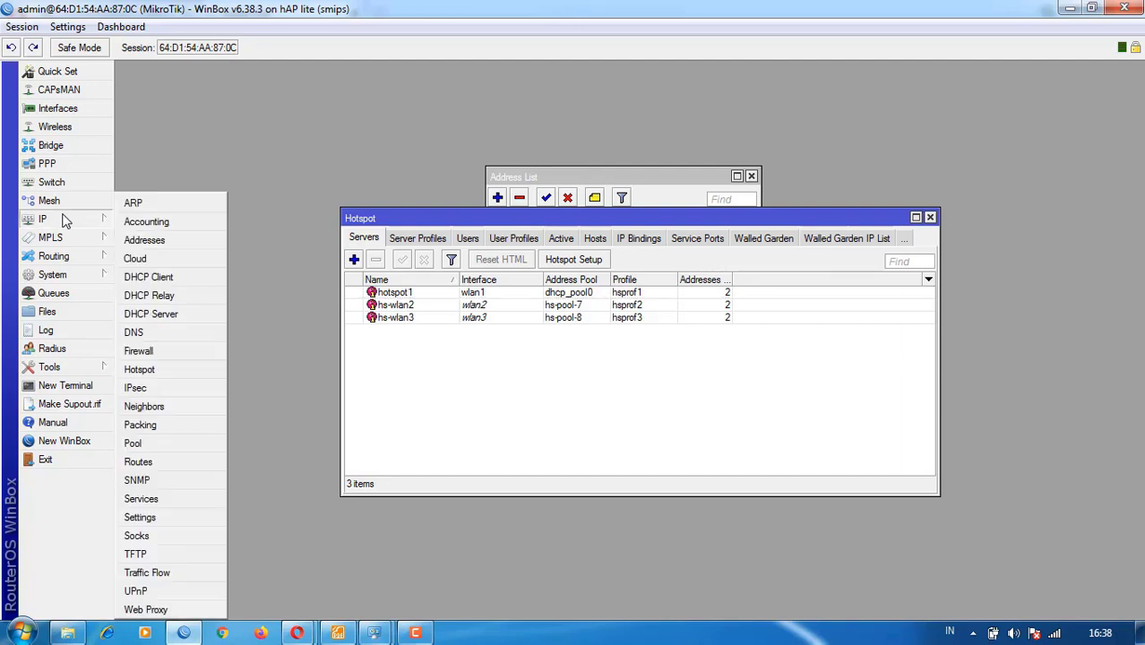
pyautogui.click(564, 241)
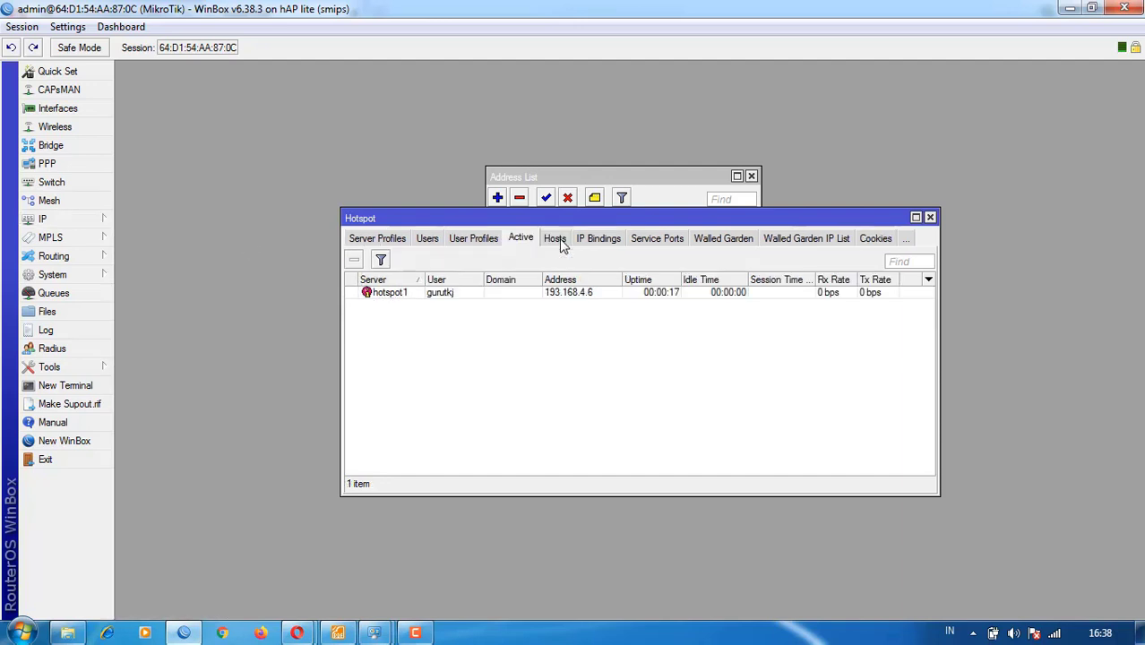
pyautogui.click(427, 240)
pyautogui.click(399, 239)
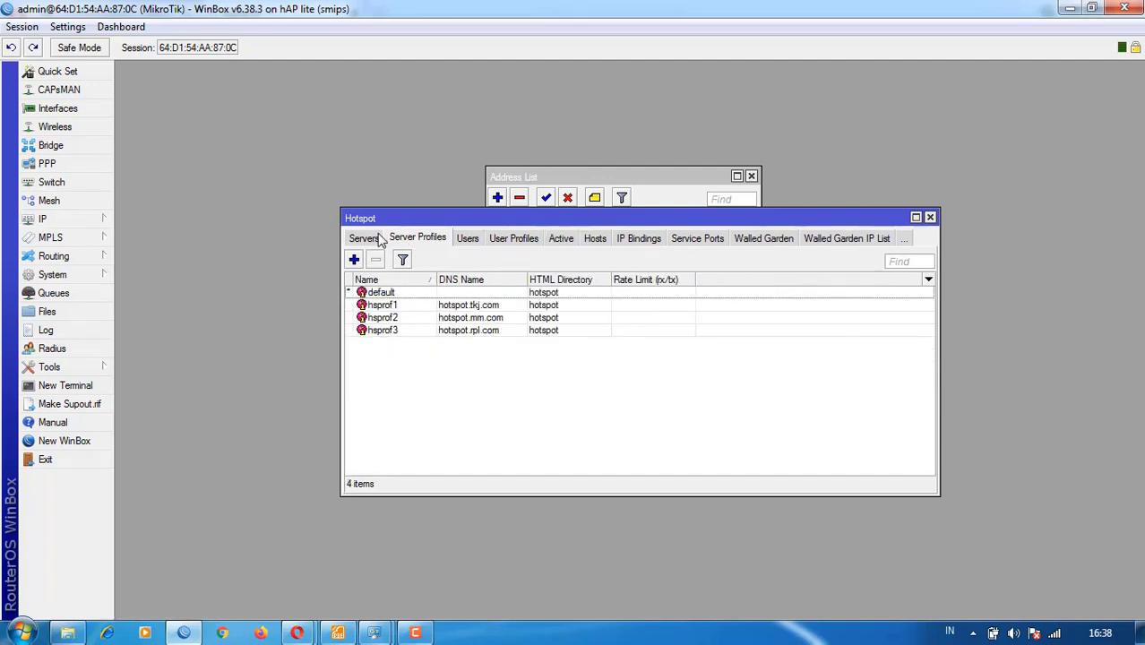
pyautogui.click(362, 239)
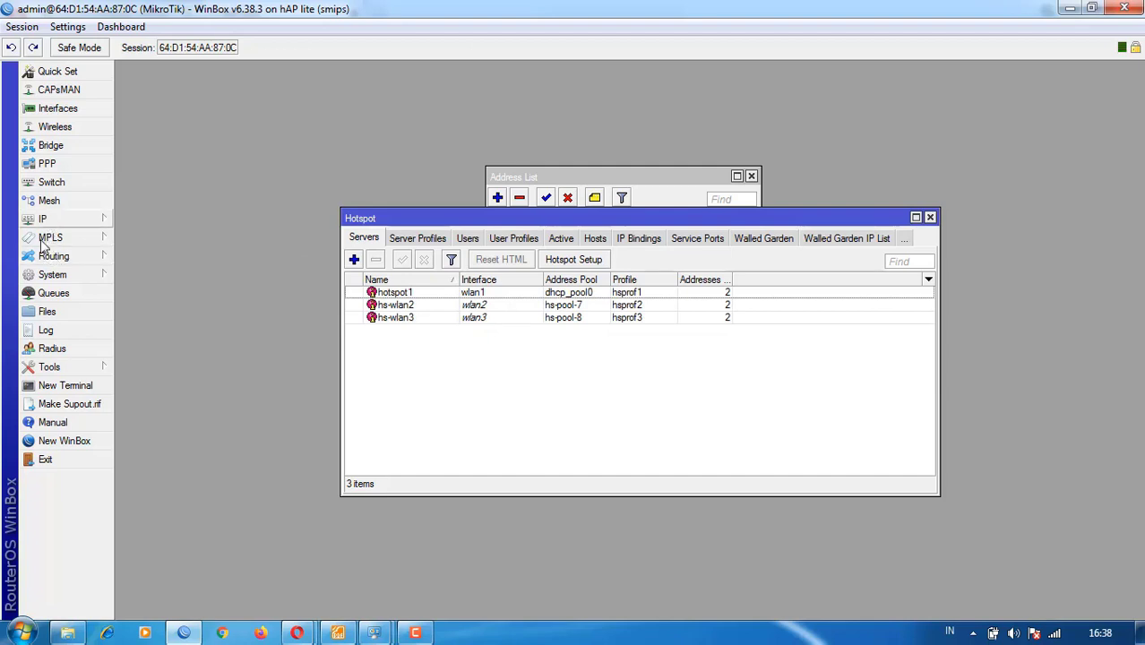
pyautogui.click(33, 296)
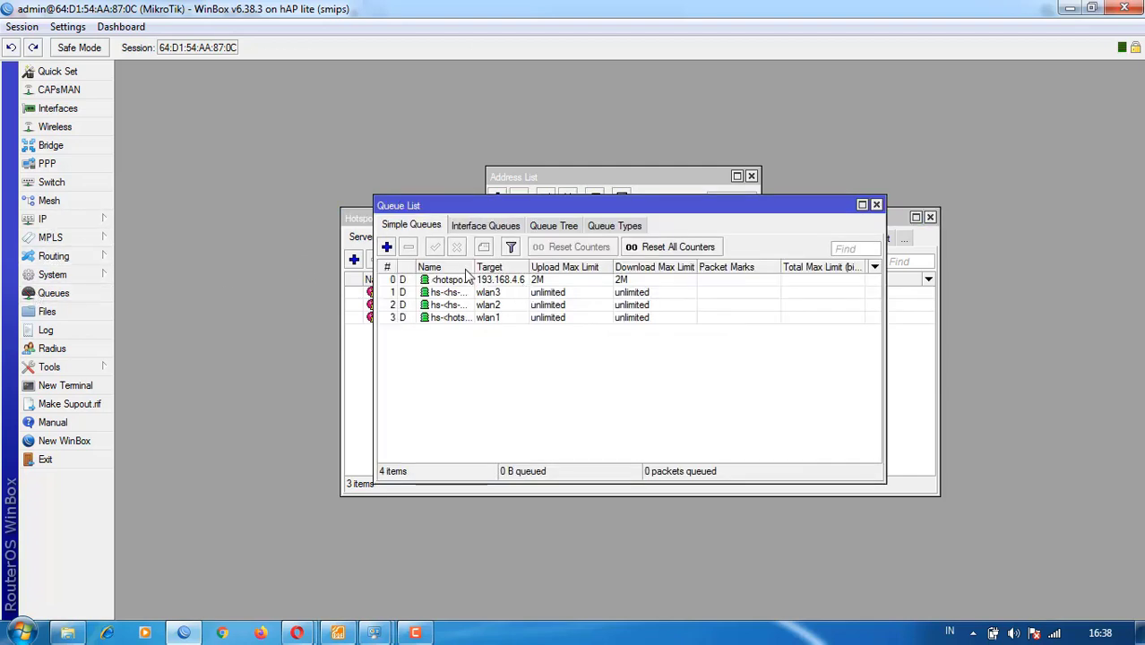
pyautogui.moveTo(471, 270); pyautogui.dragTo(522, 269)
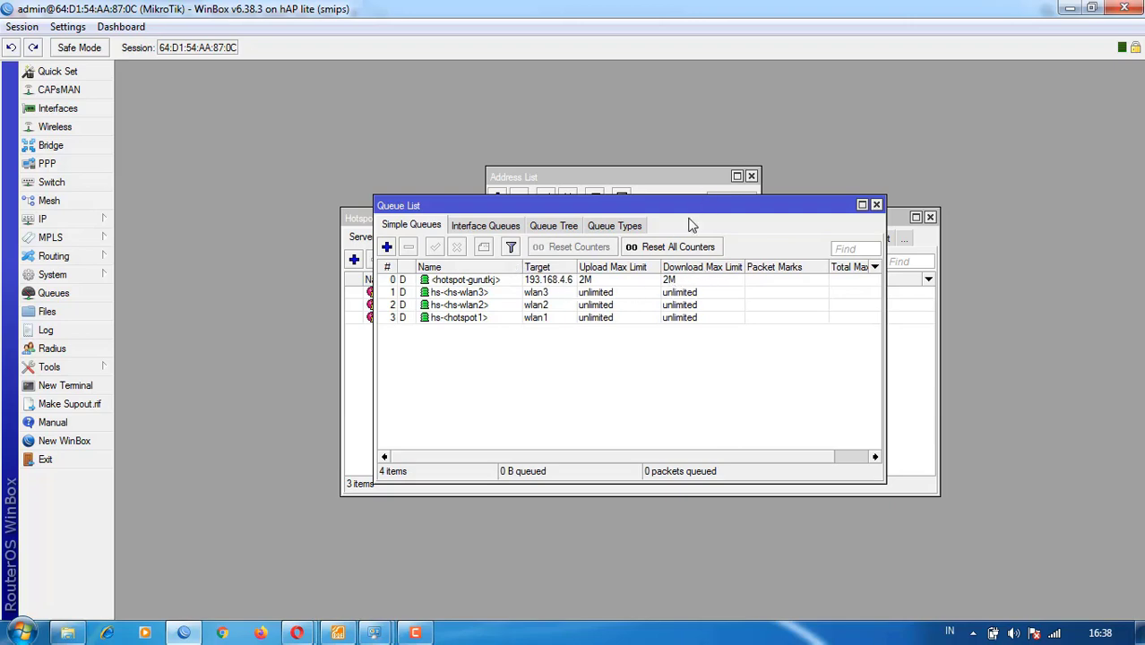
pyautogui.moveTo(806, 10); pyautogui.dragTo(866, 69)
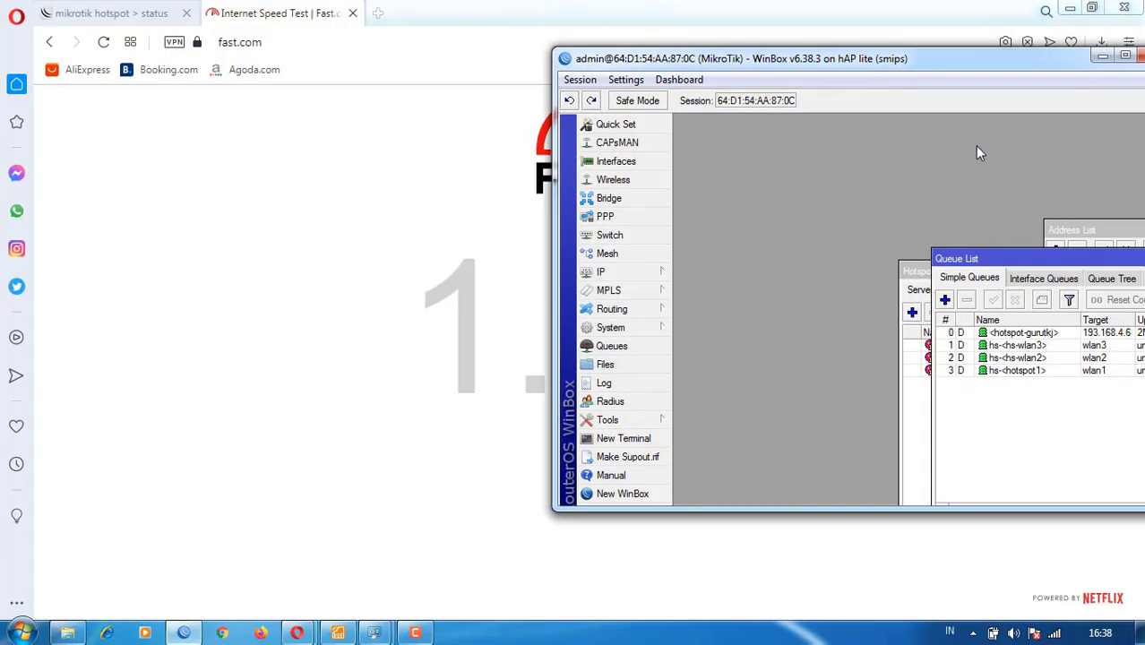
# - Put fast.com beside WinBox and show full results: 1.9 Mbps down, 1.3 Mbps up
pyautogui.moveTo(1048, 259); pyautogui.dragTo(806, 180)
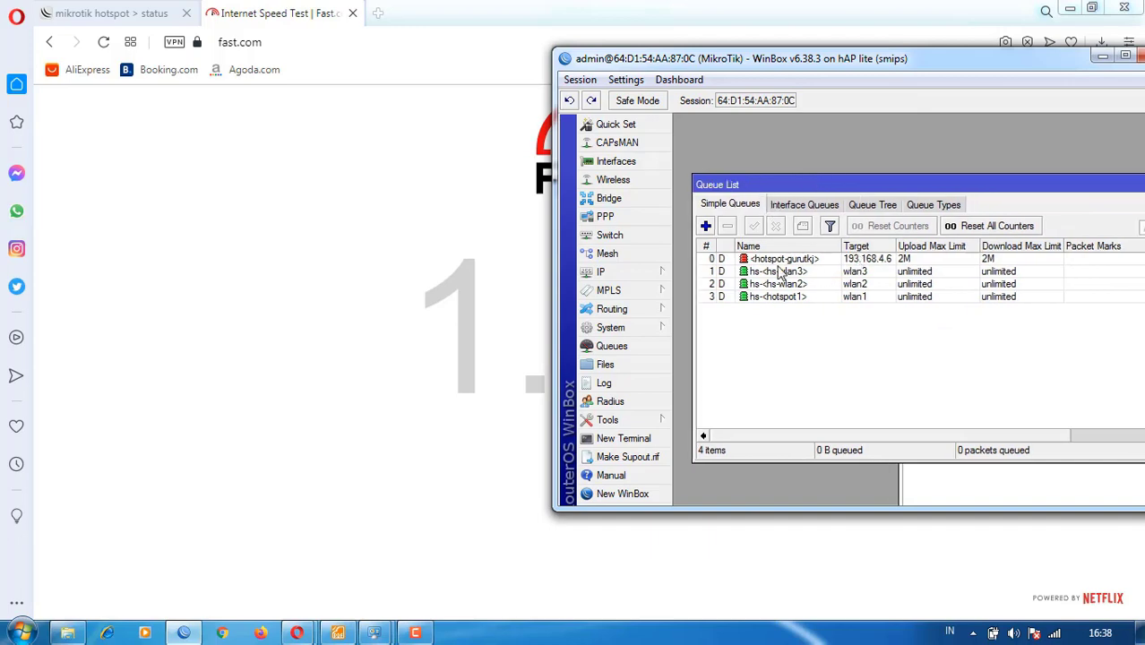
pyautogui.click(438, 167)
pyautogui.moveTo(269, 15); pyautogui.dragTo(4, 44)
pyautogui.moveTo(162, 49); pyautogui.dragTo(1, 64)
pyautogui.moveTo(872, 185)
pyautogui.mouseDown()
pyautogui.moveTo(853, 179)
pyautogui.moveTo(859, 172)
pyautogui.mouseUp()
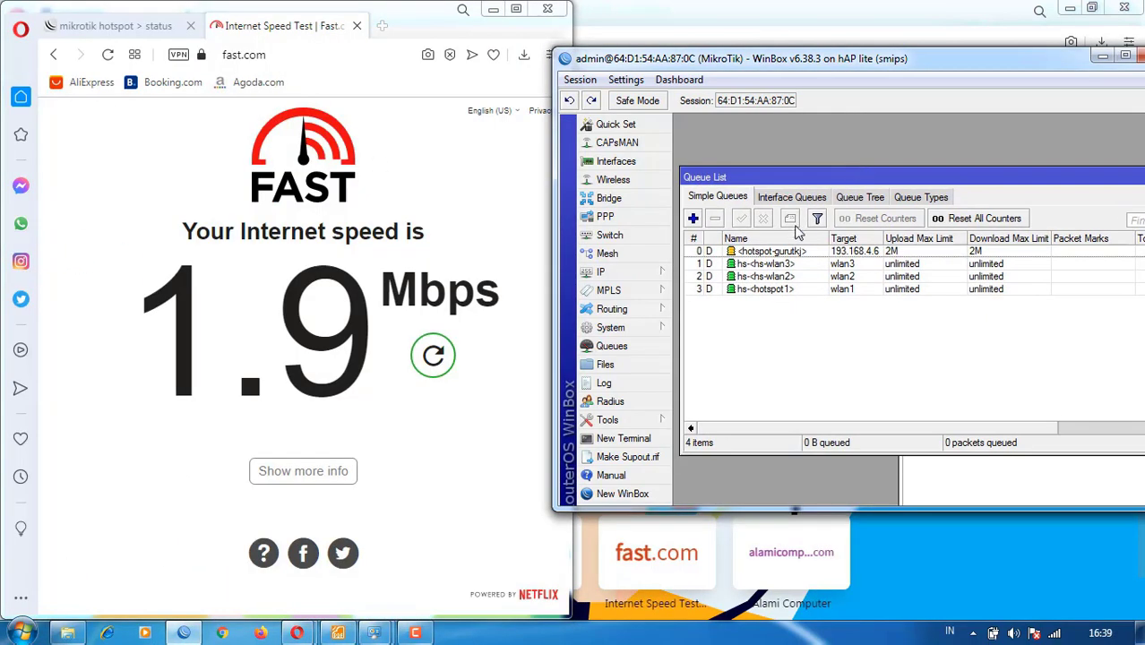
pyautogui.click(436, 358)
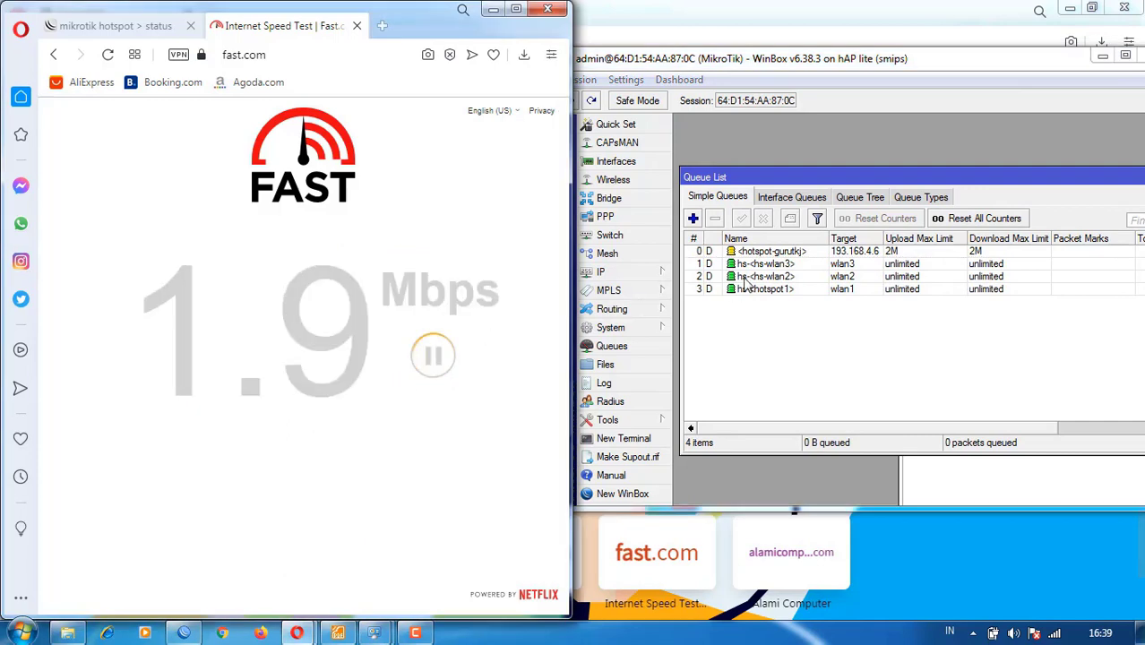
pyautogui.click(784, 253)
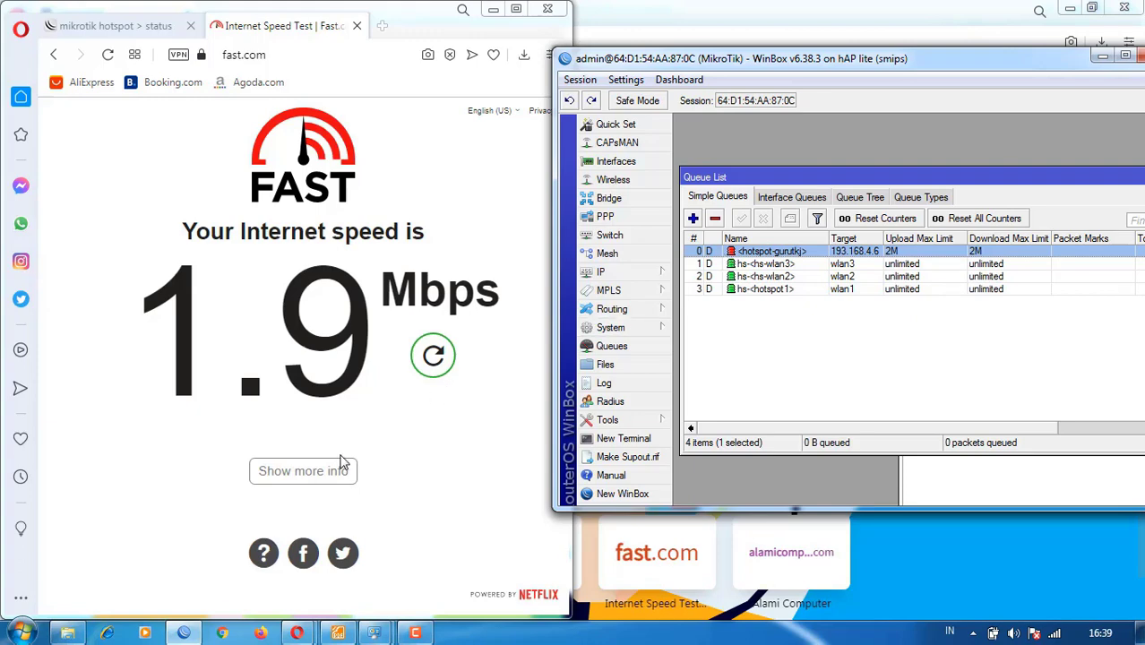
pyautogui.click(340, 467)
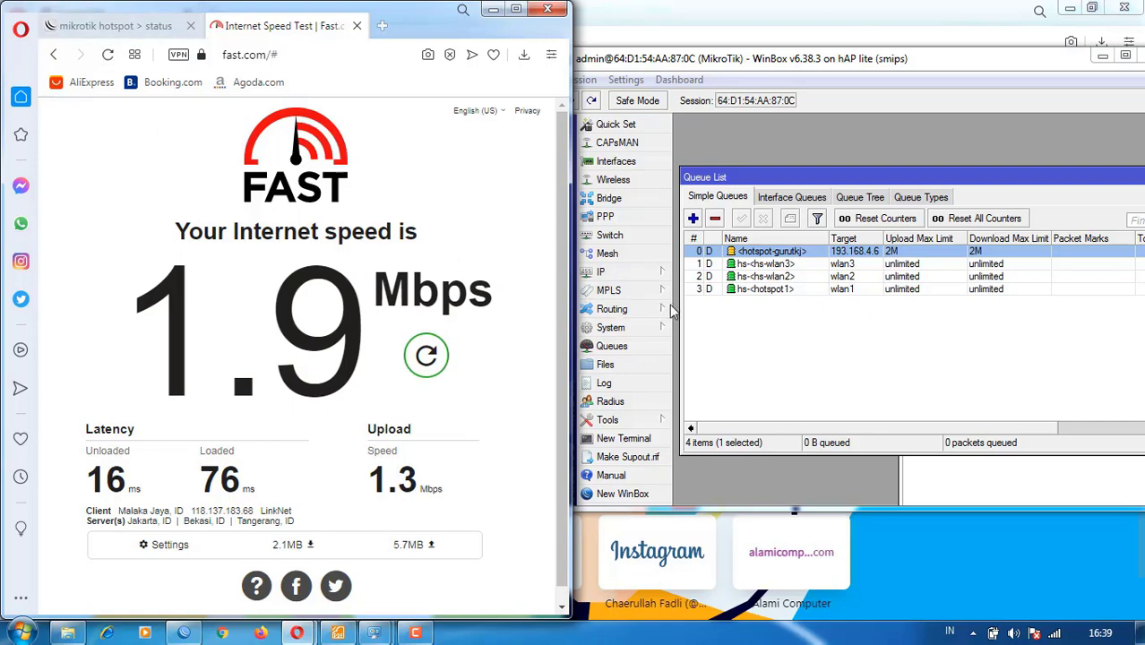
# - Log the current user off the TKJ hotspot from its status page
pyautogui.click(113, 25)
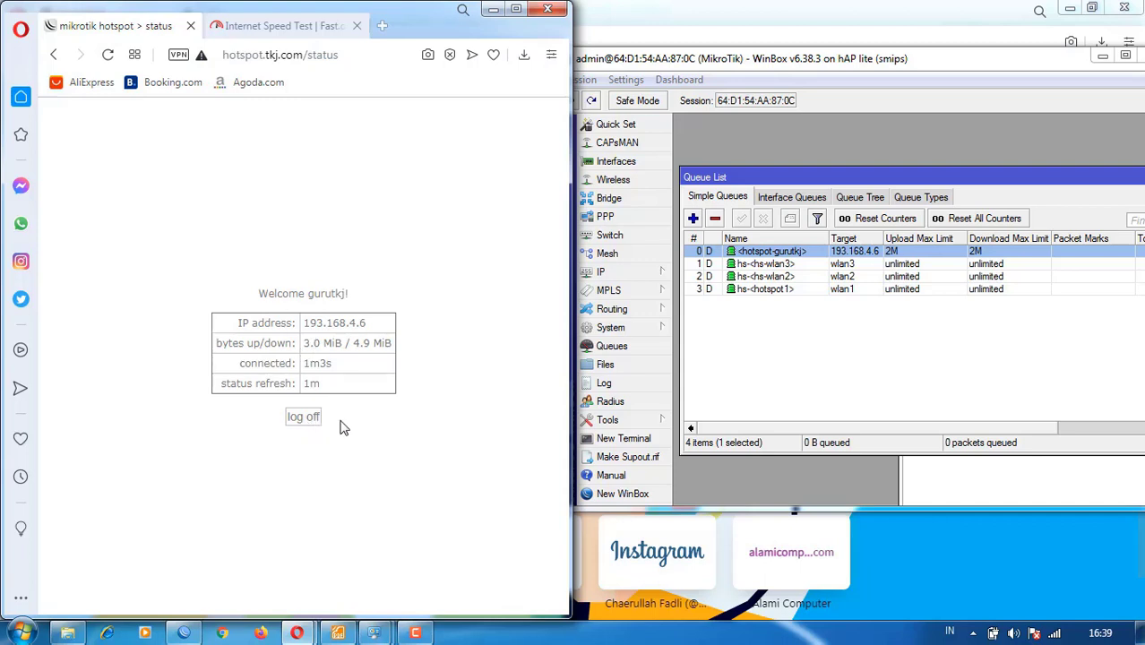
pyautogui.click(303, 417)
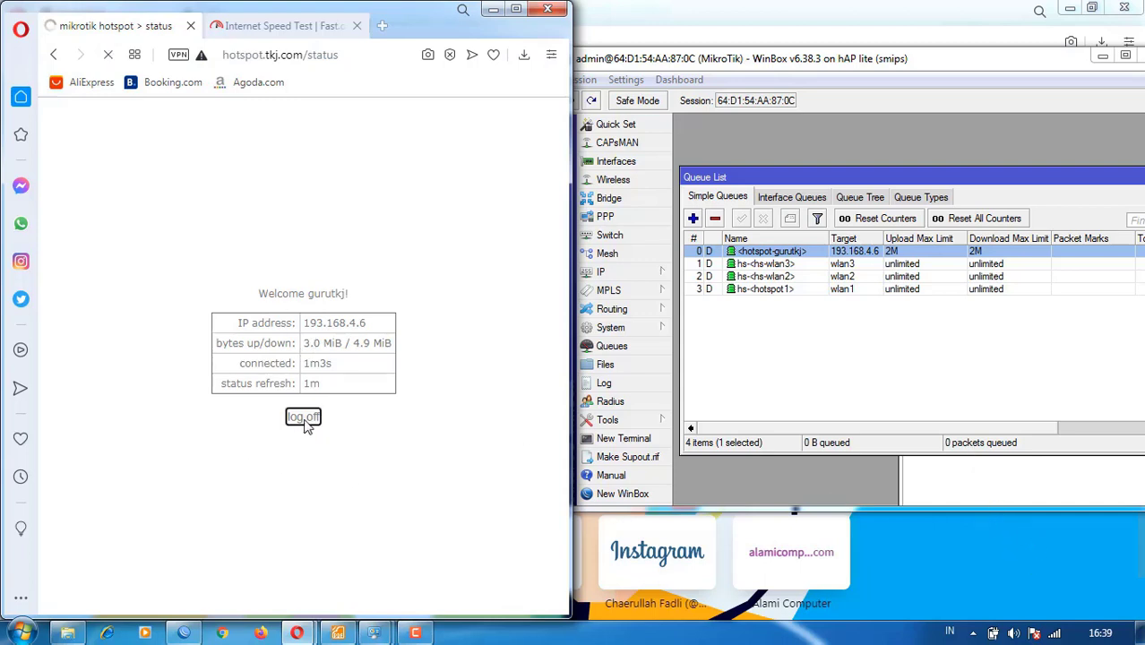
pyautogui.click(305, 422)
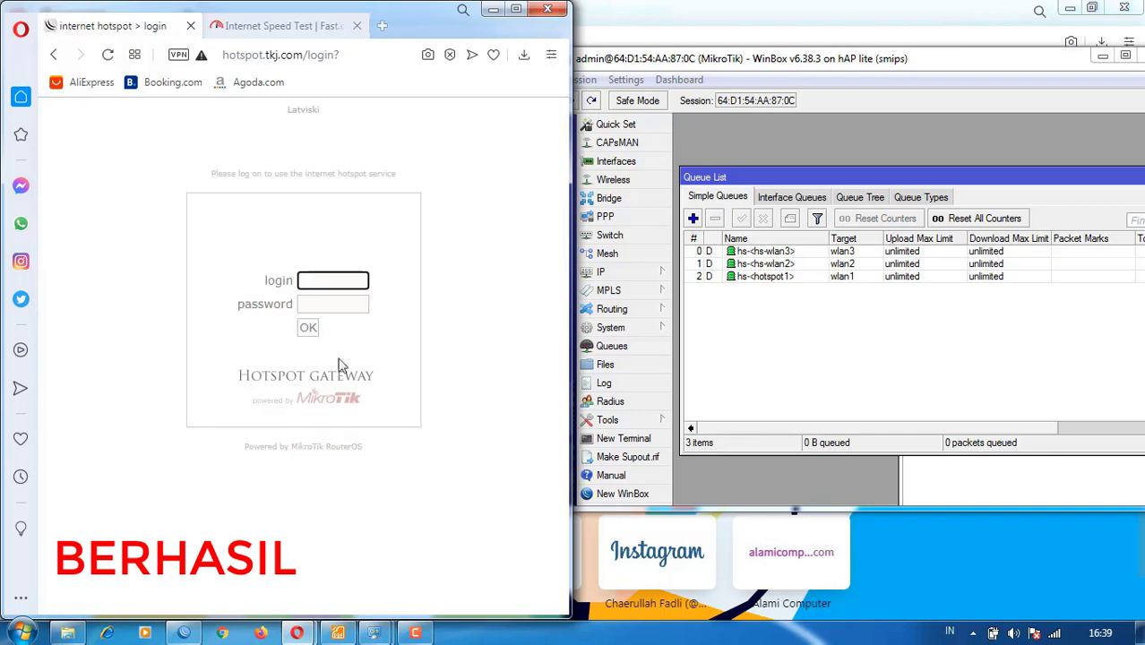
pyautogui.click(381, 25)
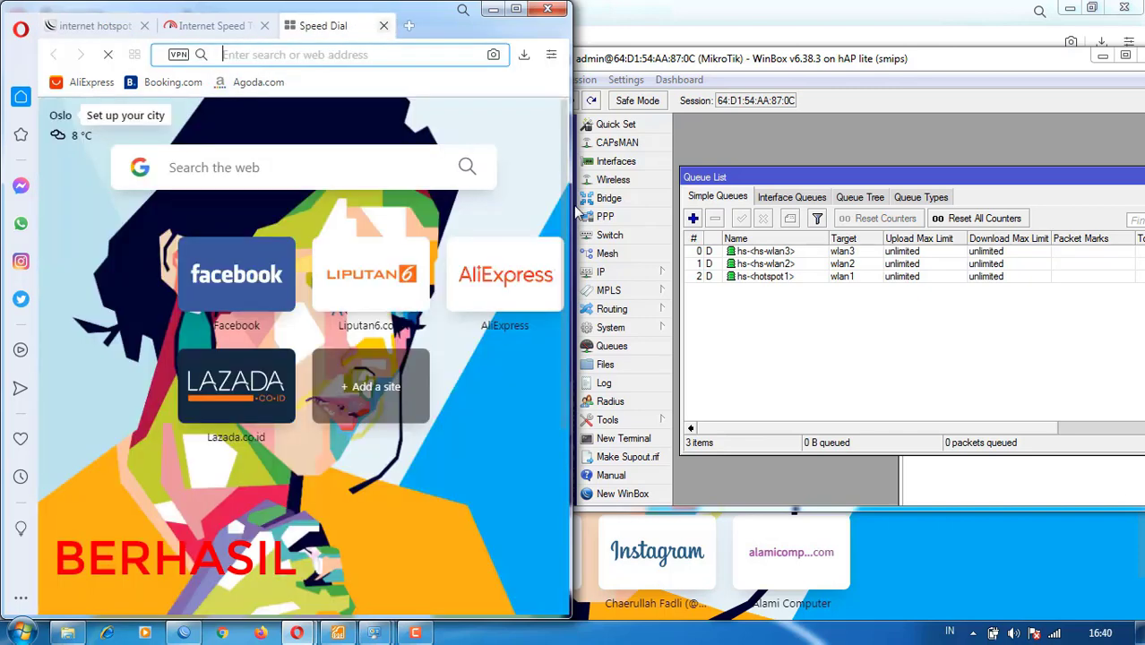
# - Switch the laptop's Wi-Fi from TKJ to the MM network and close the old login tab
pyautogui.click(1054, 633)
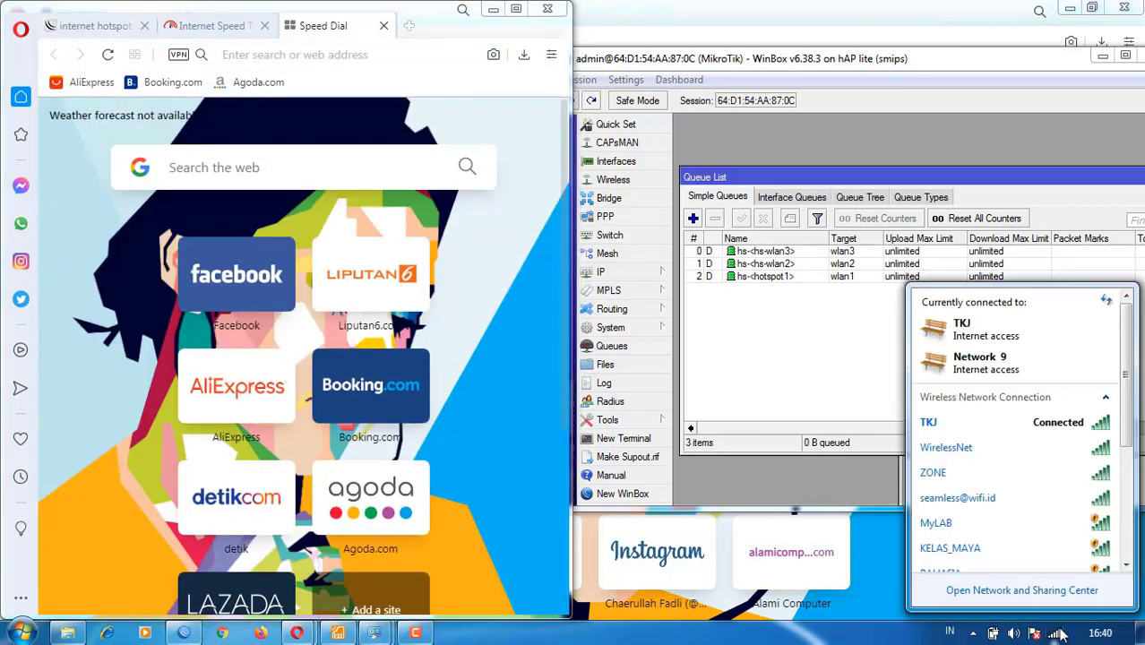
pyautogui.click(1056, 428)
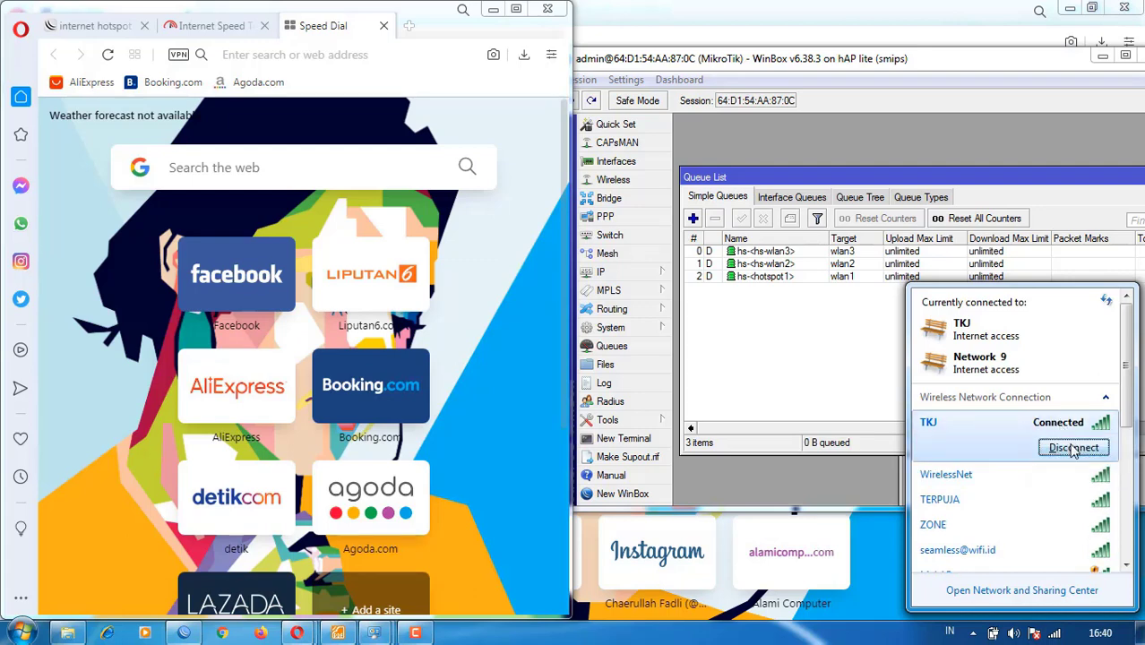
pyautogui.scroll(-4, 1031, 448)
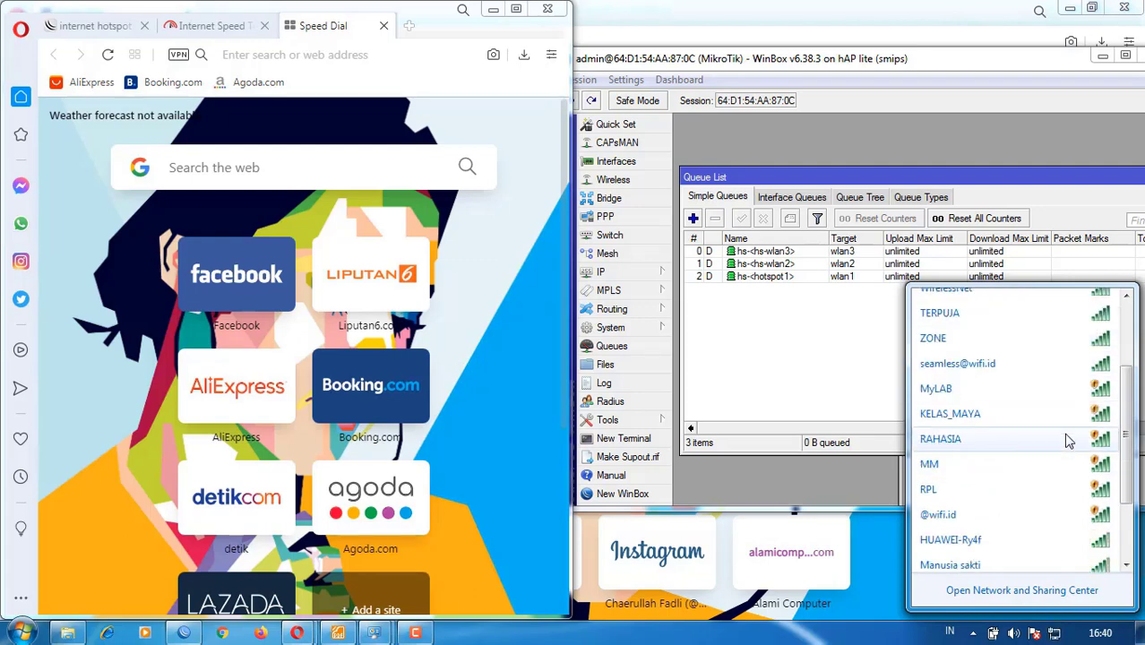
pyautogui.click(979, 464)
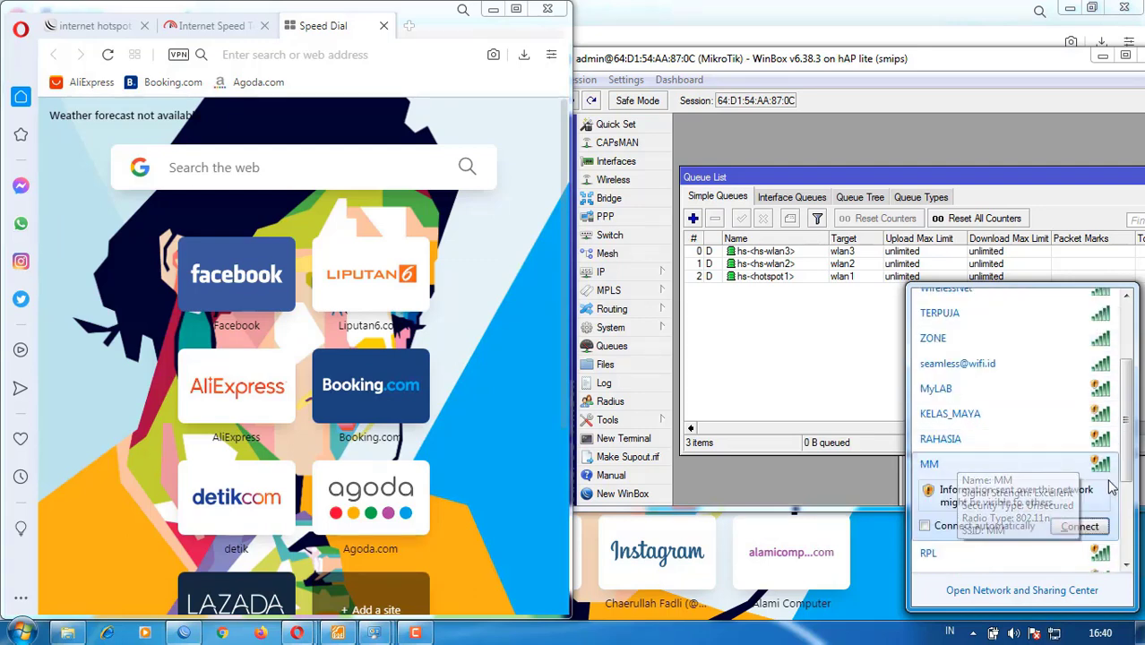
pyautogui.click(1081, 527)
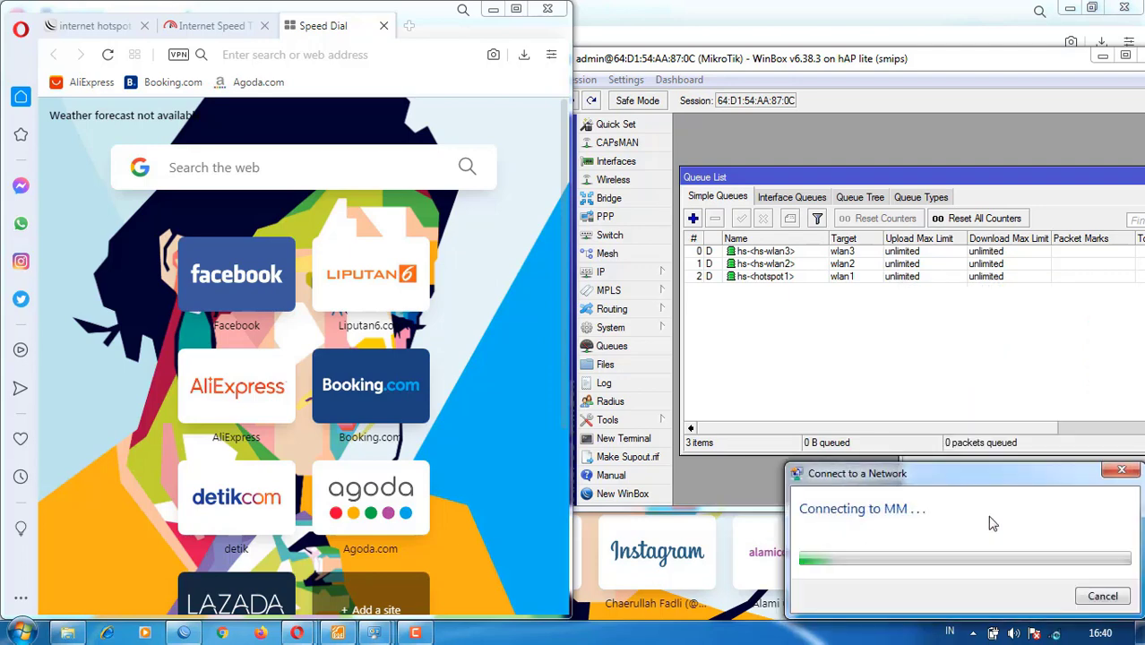
pyautogui.click(111, 19)
pyautogui.click(145, 26)
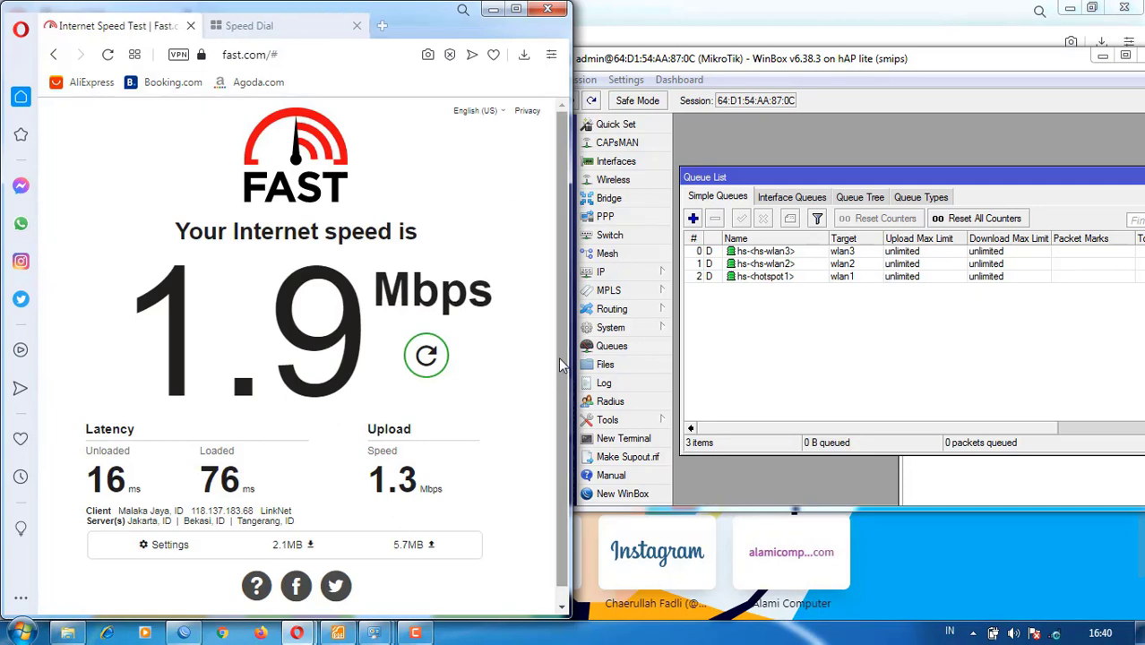
# - Sign in at hotspot.mm.com with a hotspot user account, getting IP 193.168.5.5
pyautogui.click(279, 27)
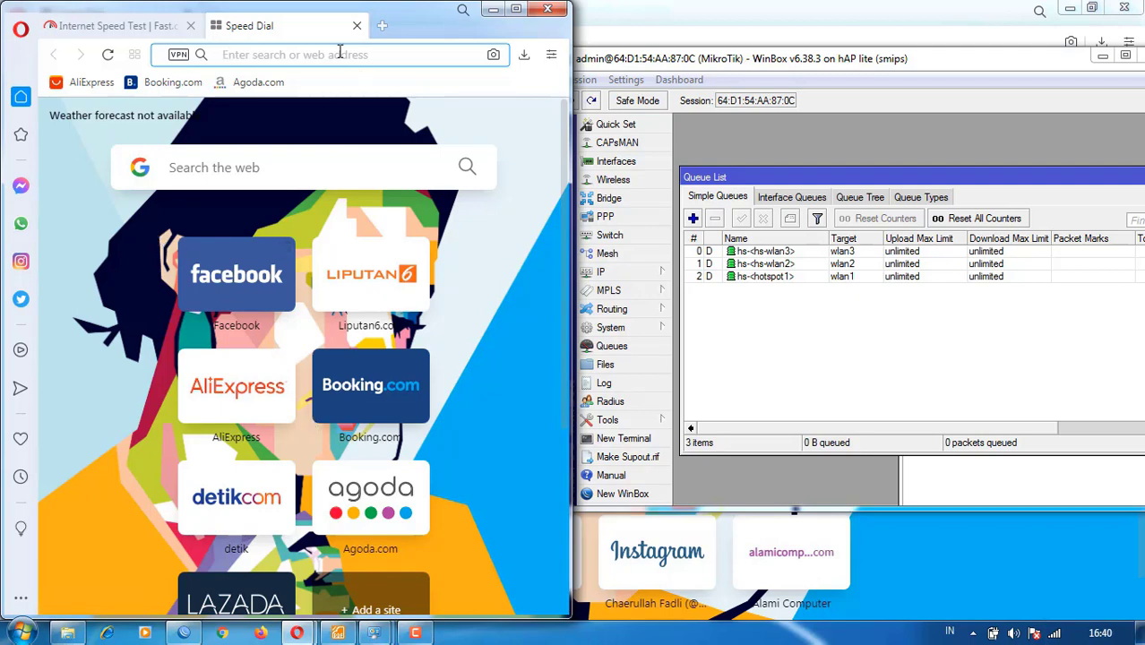
pyautogui.write('h')
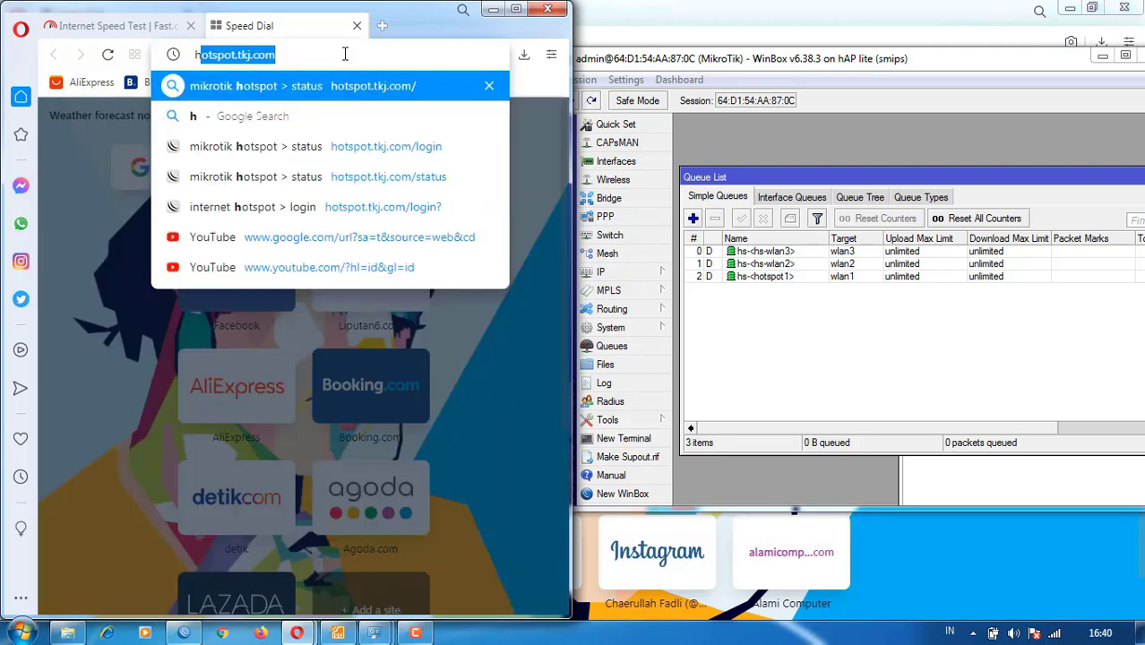
pyautogui.write('otspo')
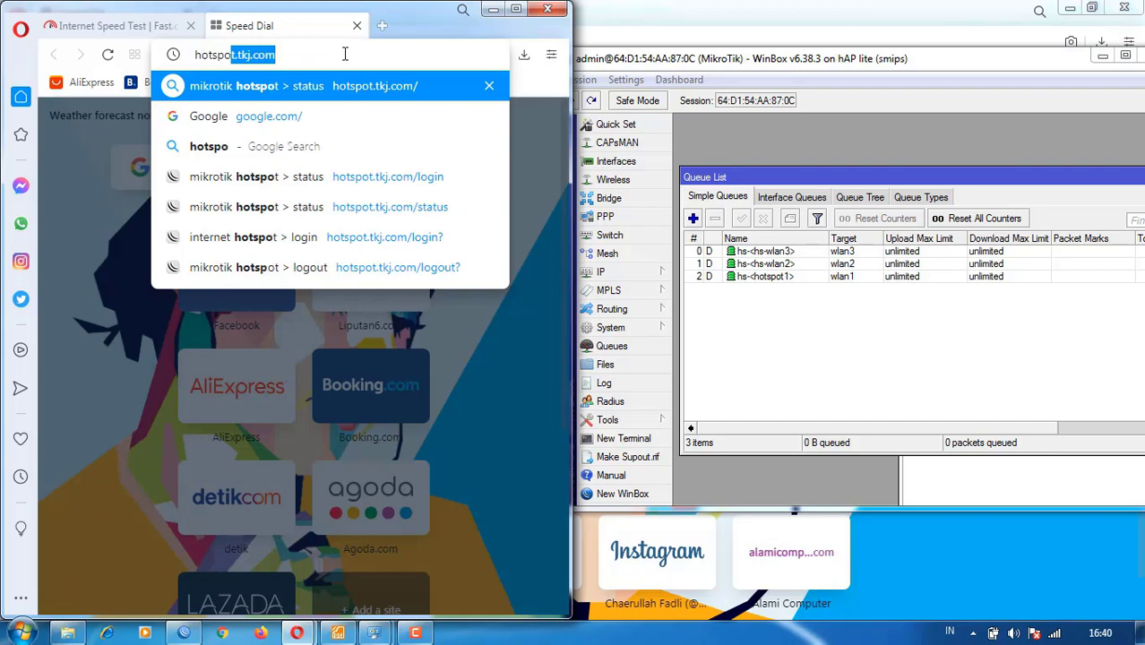
pyautogui.write('t.mm.com')
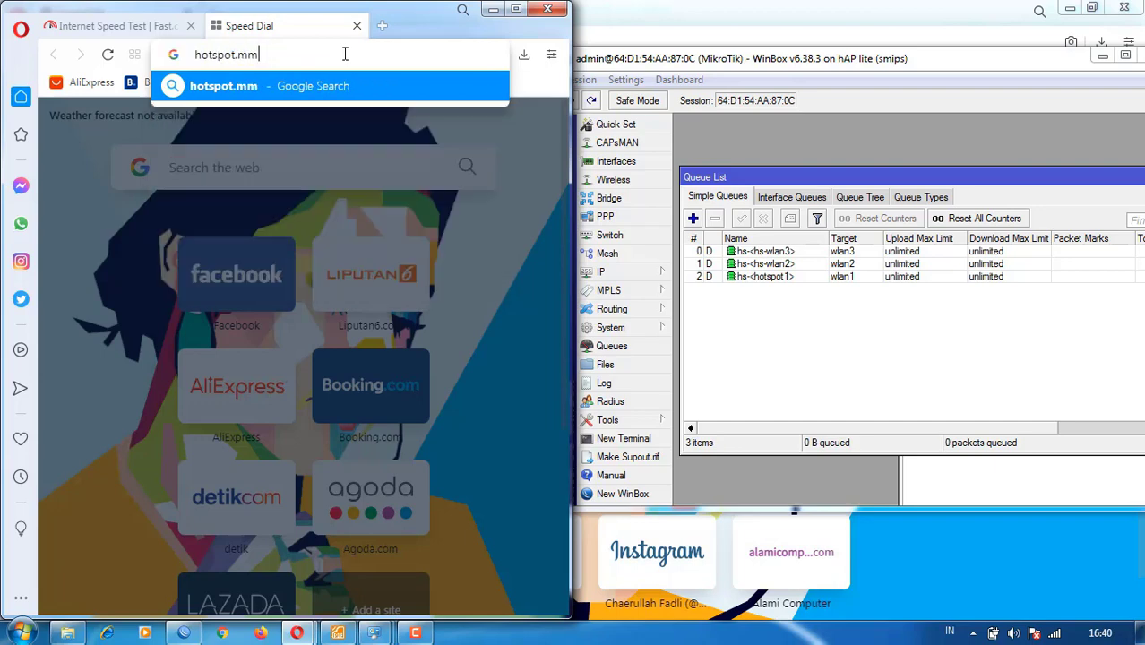
pyautogui.press('Return')
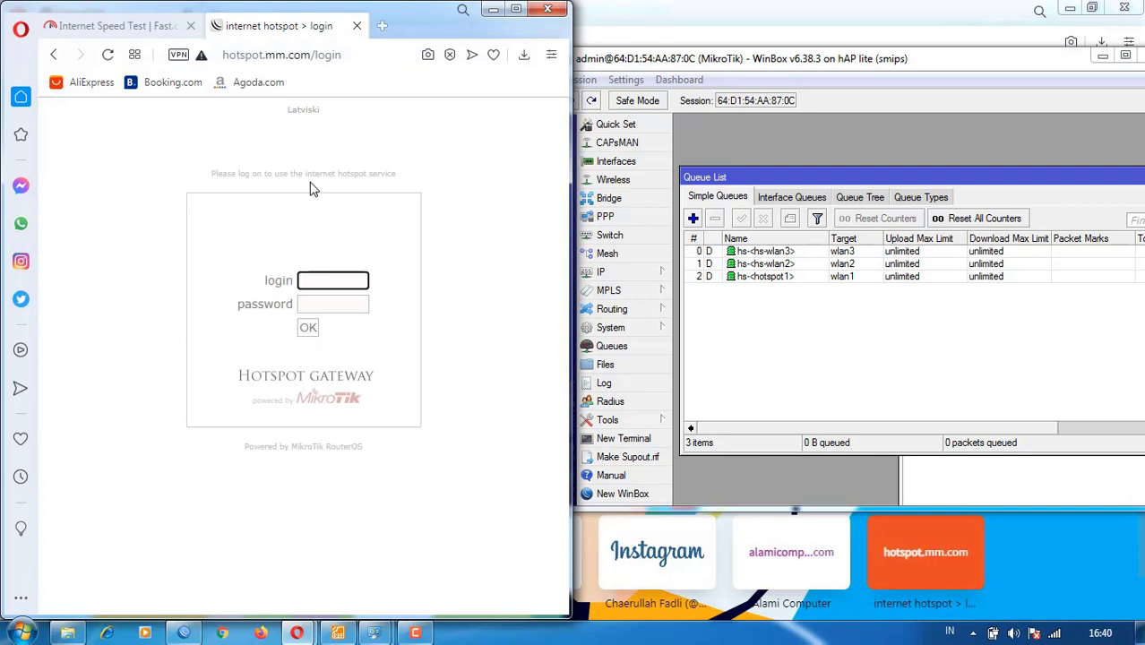
pyautogui.write('gurumm')
pyautogui.press('Tab')
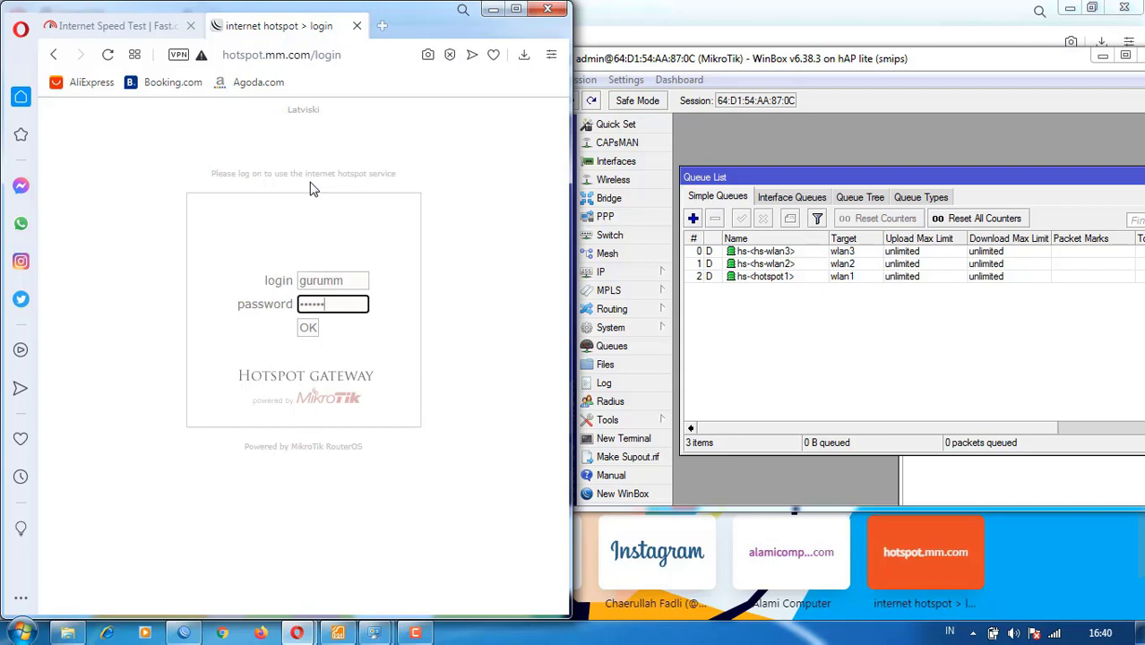
pyautogui.click(308, 328)
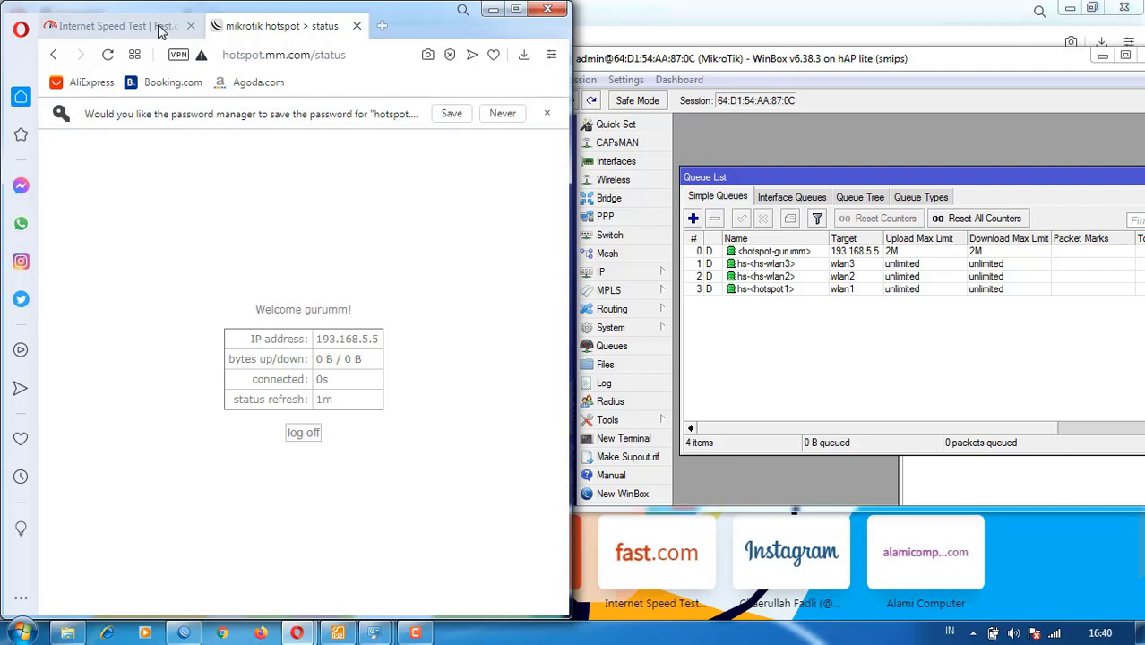
# - Rerun the fast.com test on MM (1.8 Mbps down, 1.6 Mbps up) and check the user's queue
pyautogui.click(854, 359)
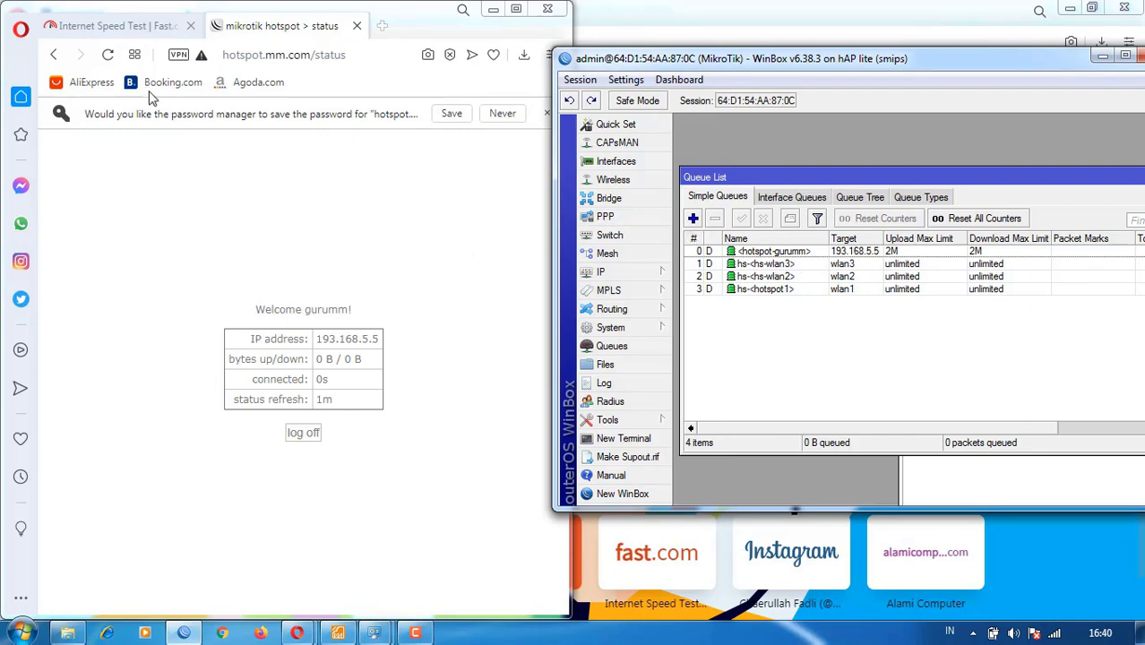
pyautogui.click(148, 25)
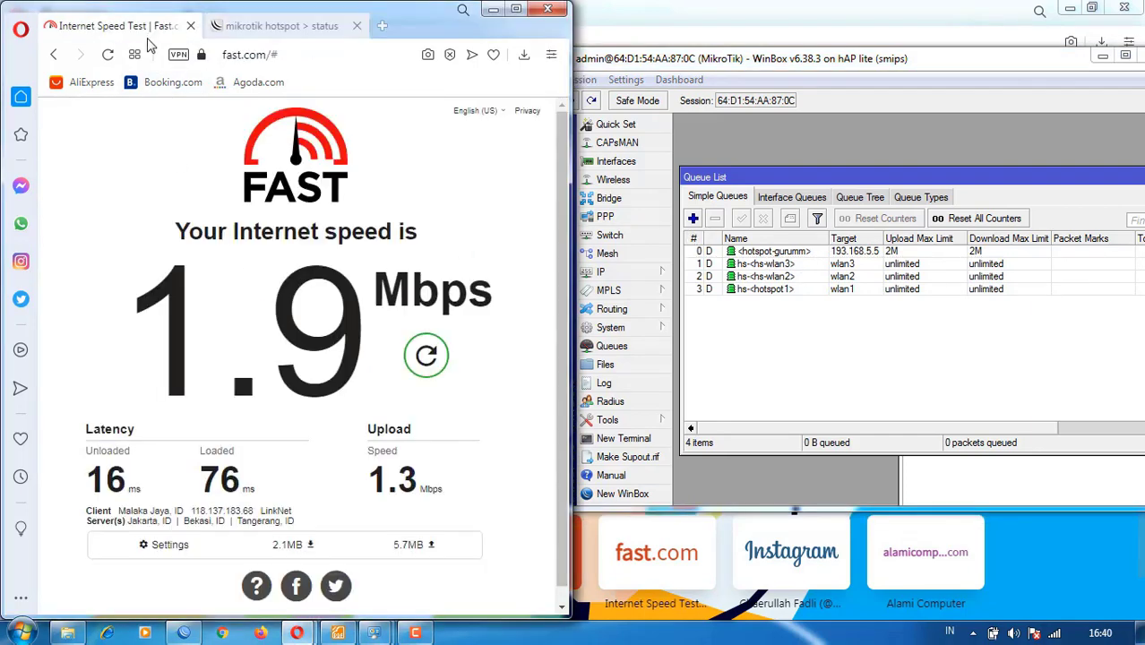
pyautogui.click(425, 357)
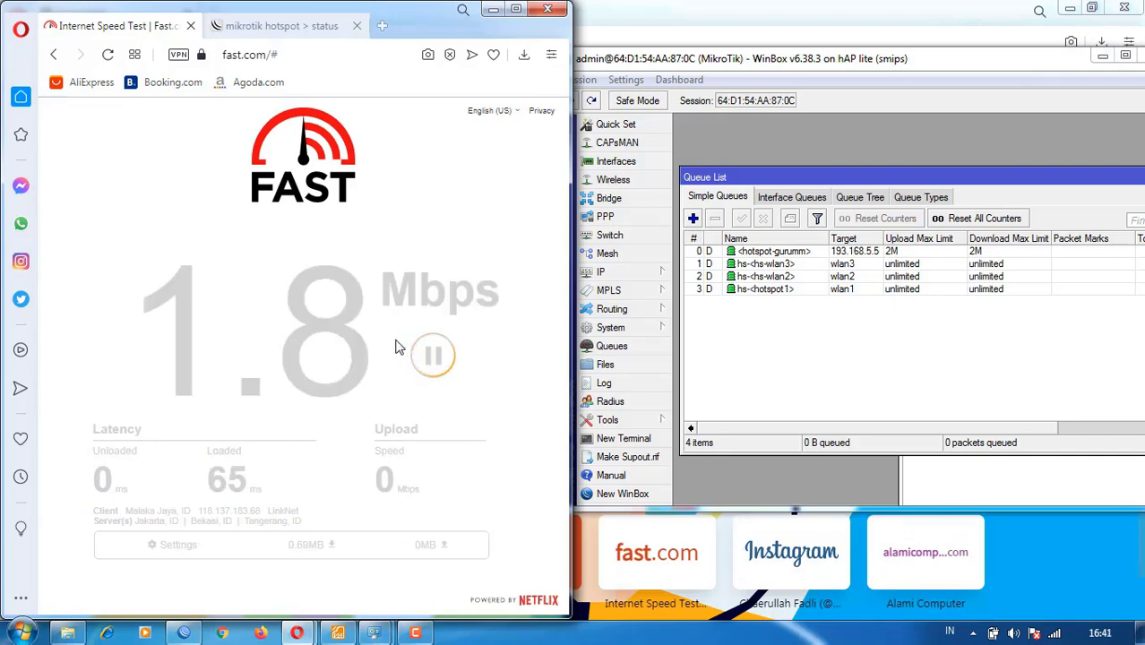
pyautogui.click(785, 252)
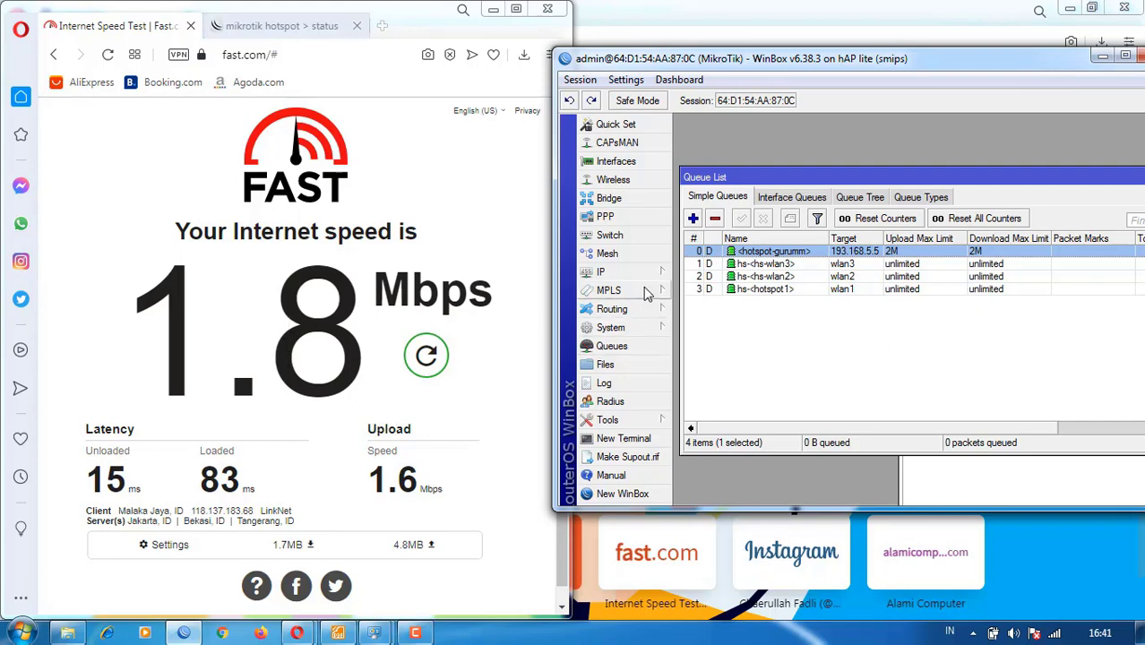
# - Log off the MM hotspot and sign in with a second account capped at 1M
pyautogui.click(215, 29)
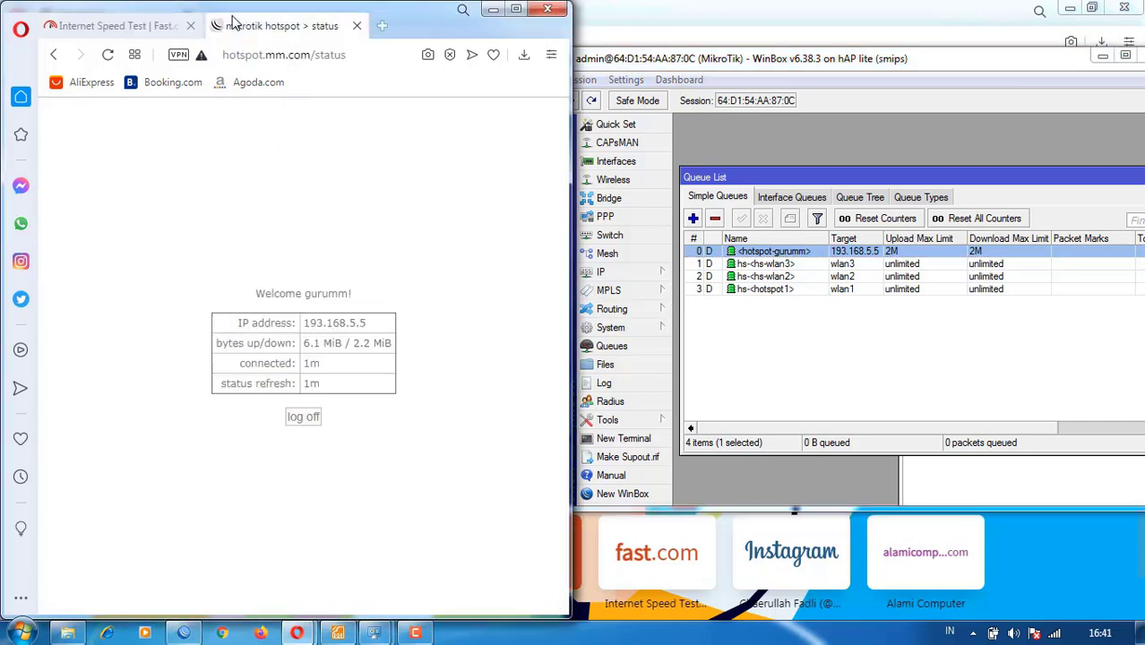
pyautogui.click(310, 417)
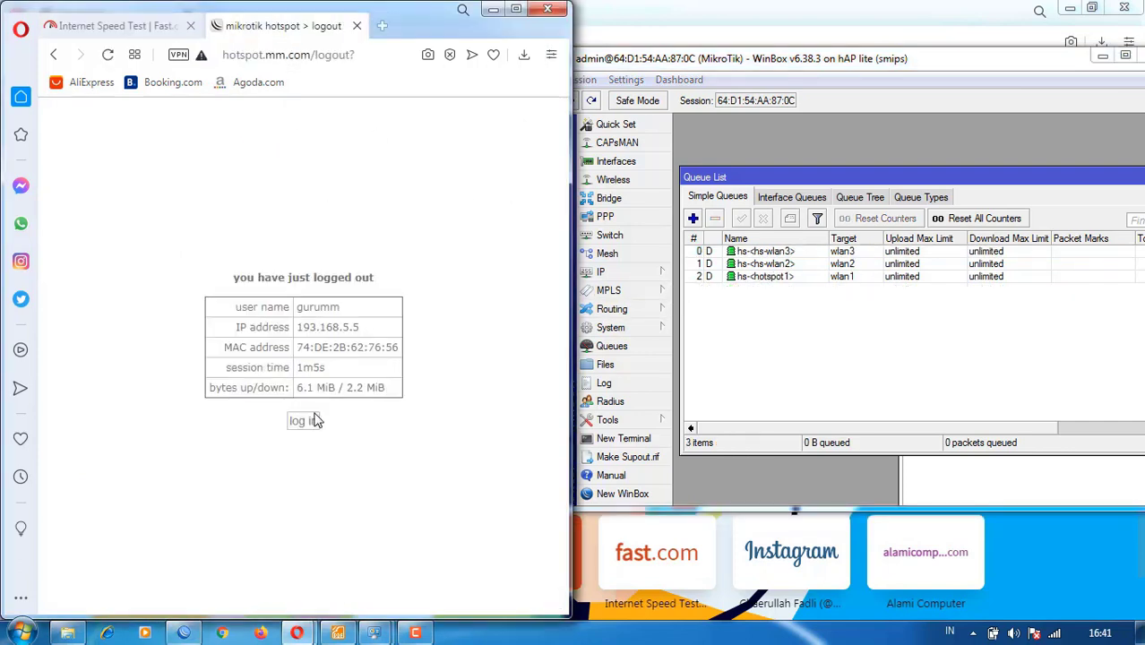
pyautogui.click(304, 418)
pyautogui.write('murid')
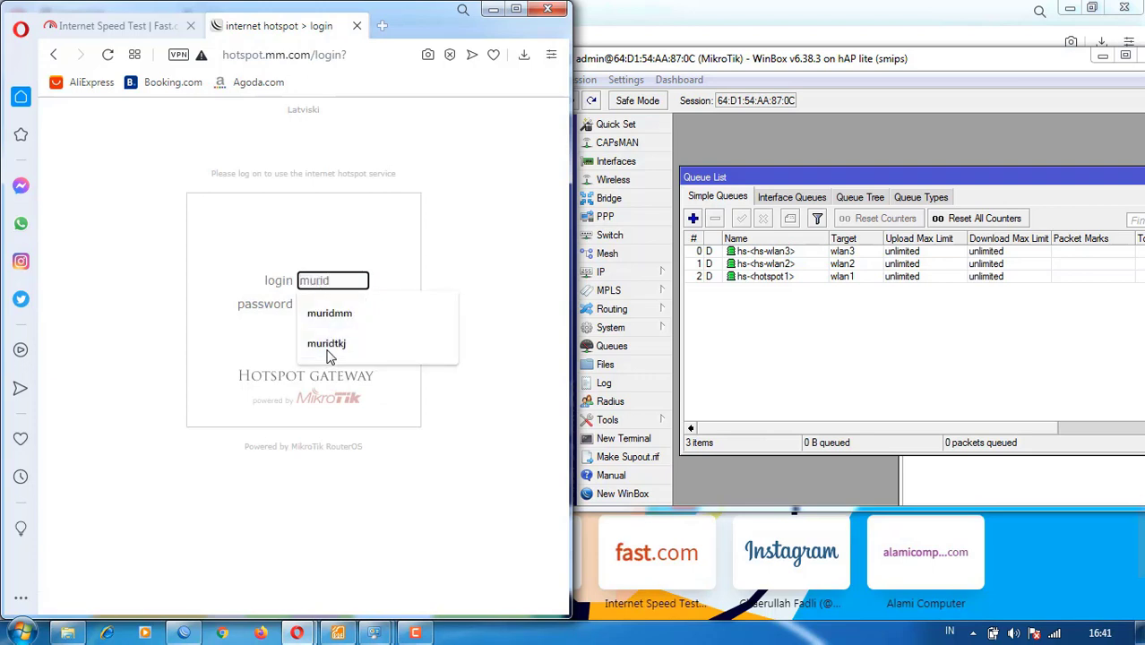
pyautogui.write('mm')
pyautogui.press('Tab')
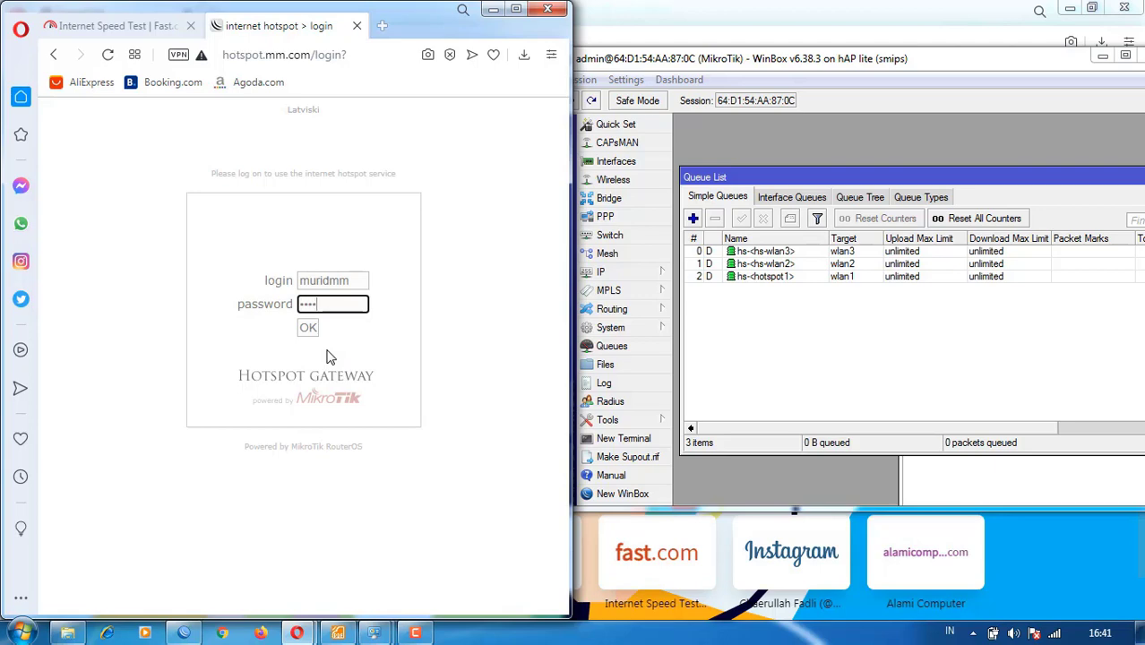
pyautogui.click(308, 328)
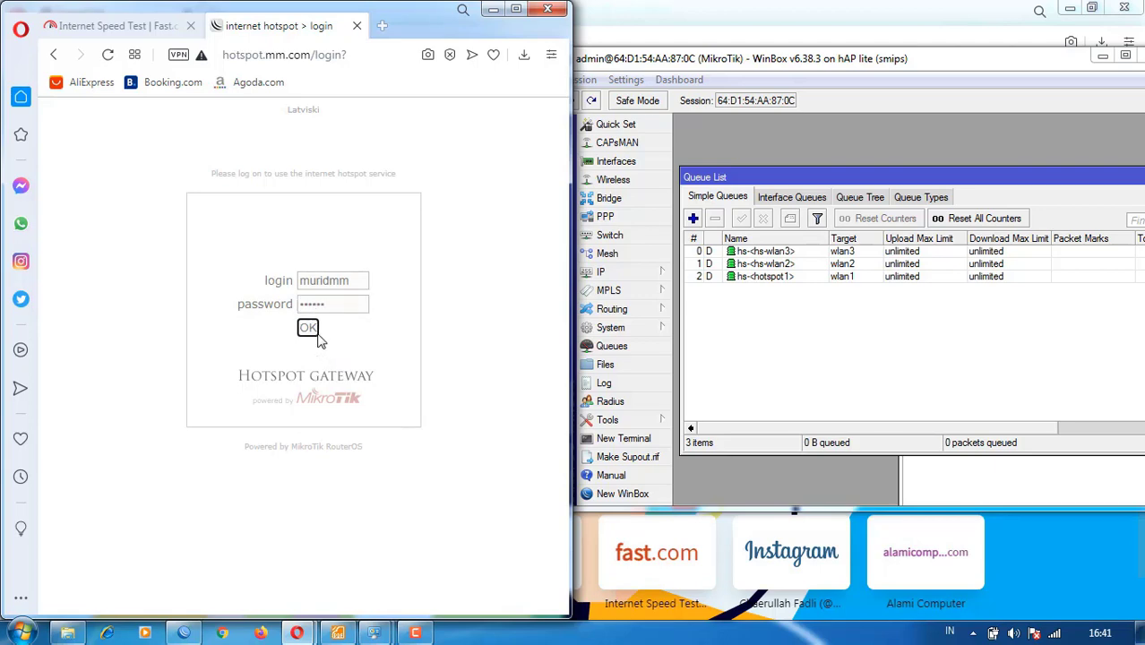
pyautogui.click(115, 26)
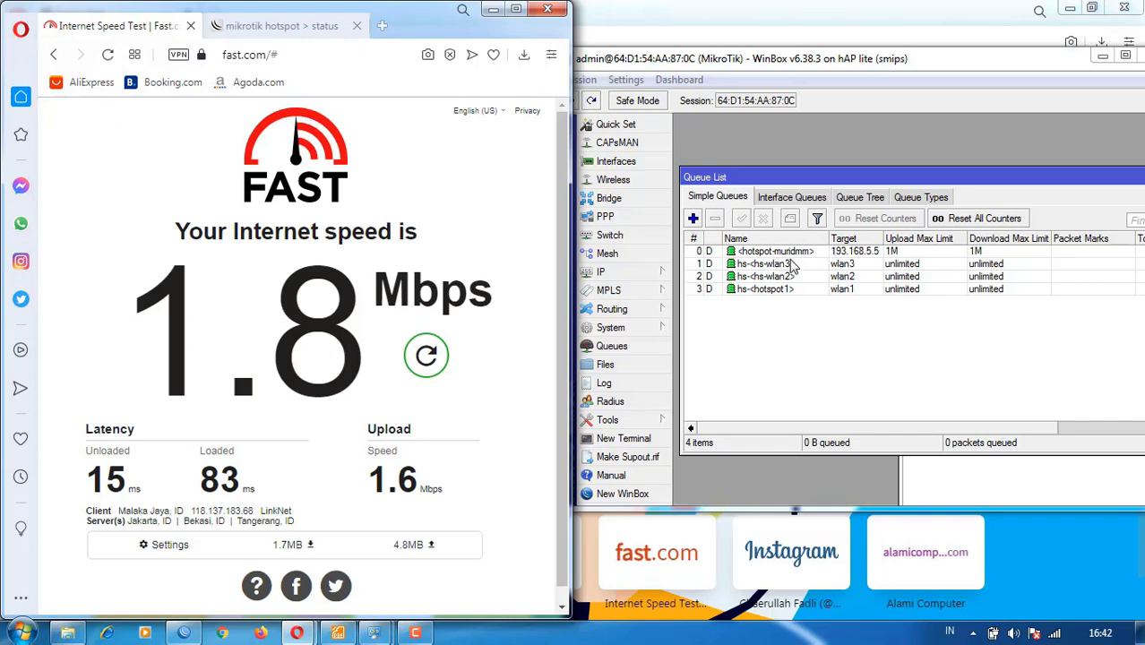
# - Rerun the speed test (850 Kbps down), check the 1M queue, and highlight the 9.5 Mbps upload
pyautogui.click(428, 355)
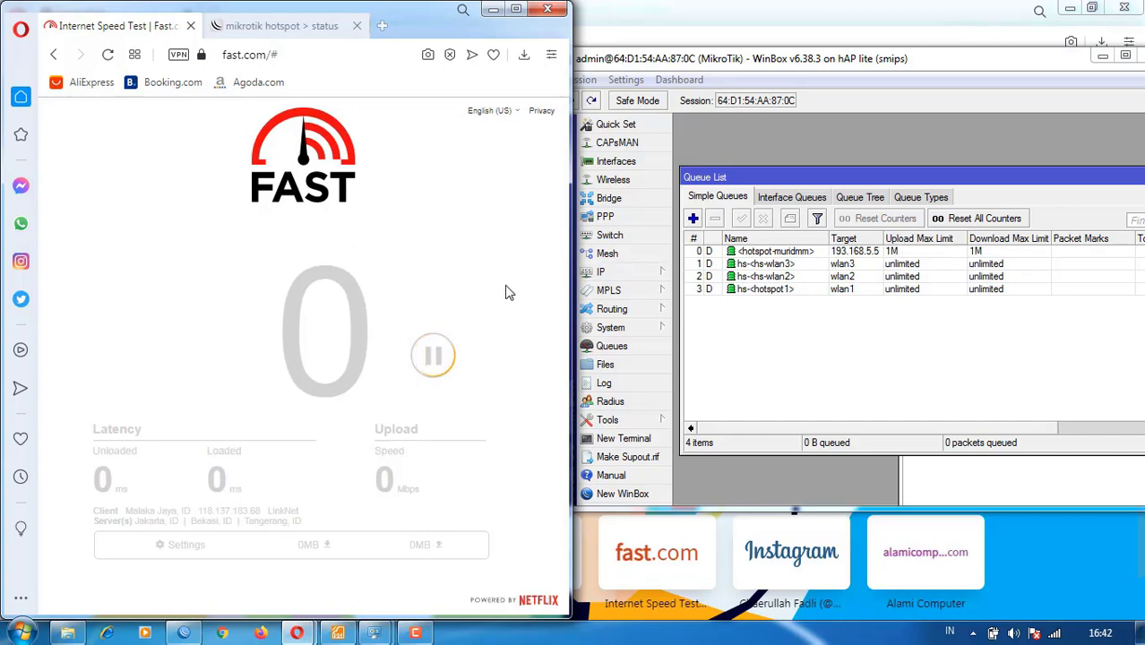
pyautogui.click(747, 253)
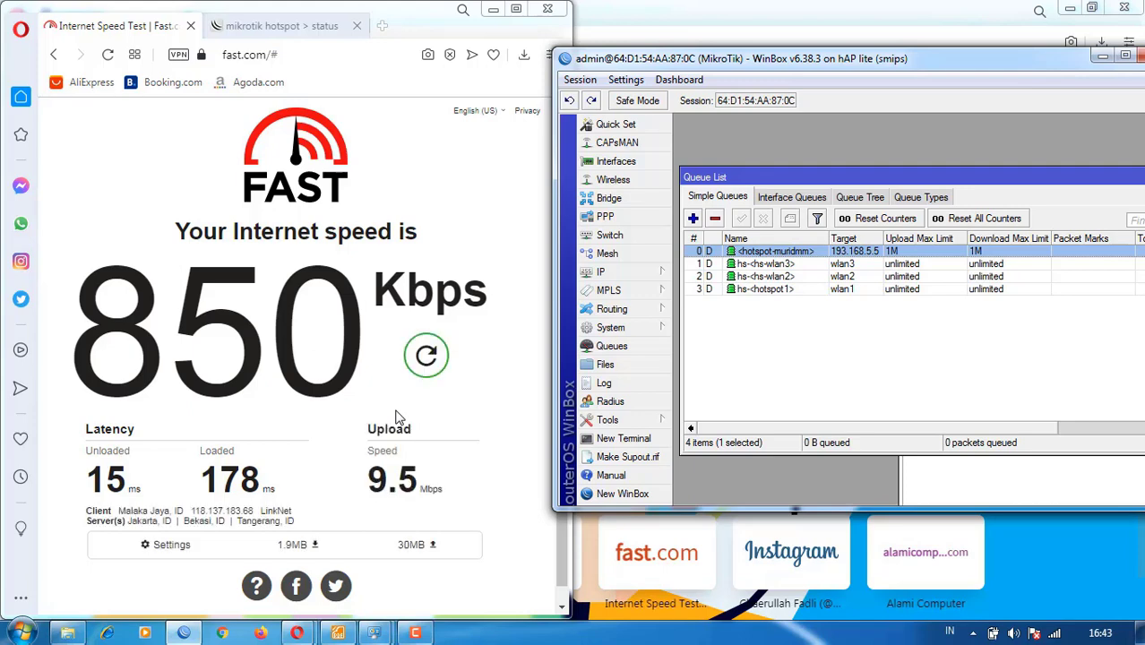
pyautogui.click(375, 461)
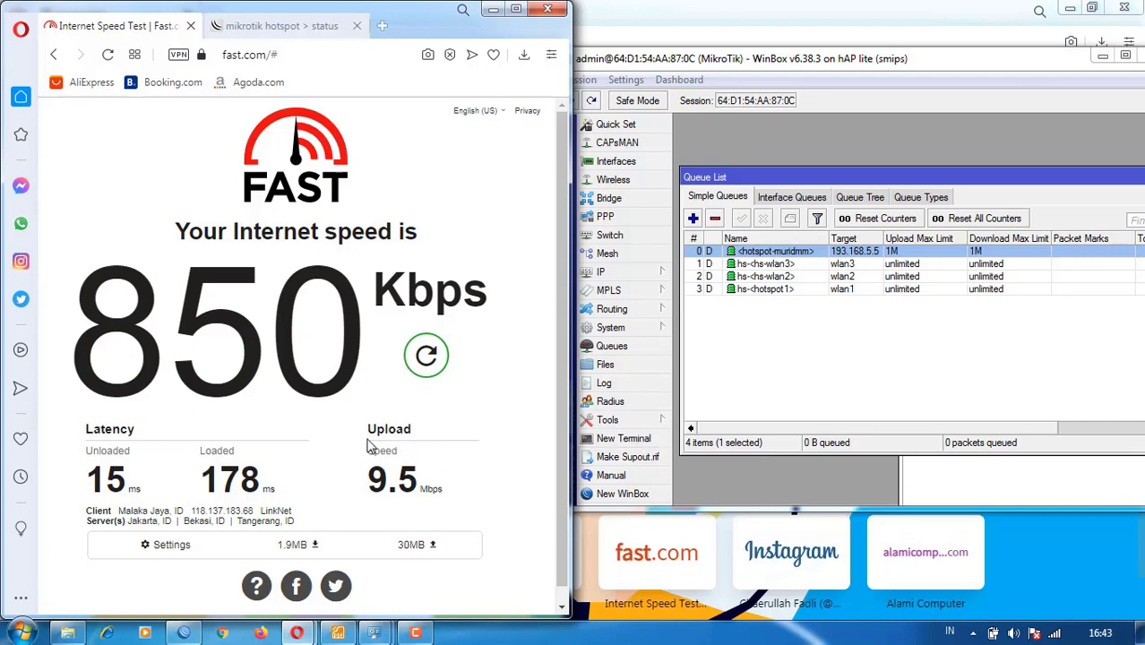
pyautogui.moveTo(369, 450); pyautogui.dragTo(430, 484)
pyautogui.click(417, 473)
pyautogui.click(350, 407)
# - Search Google for 'speedtest' in a new tab
pyautogui.click(383, 27)
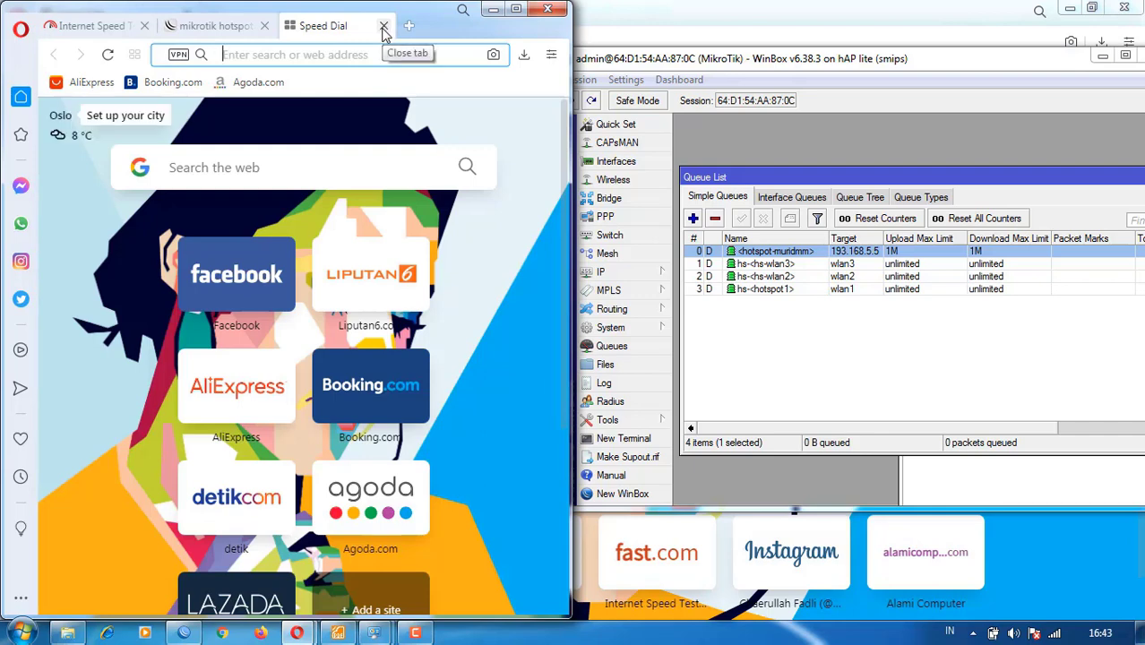
pyautogui.write('fast')
pyautogui.press('BackSpace')
pyautogui.press('BackSpace')
pyautogui.press('BackSpace')
pyautogui.press('BackSpace')
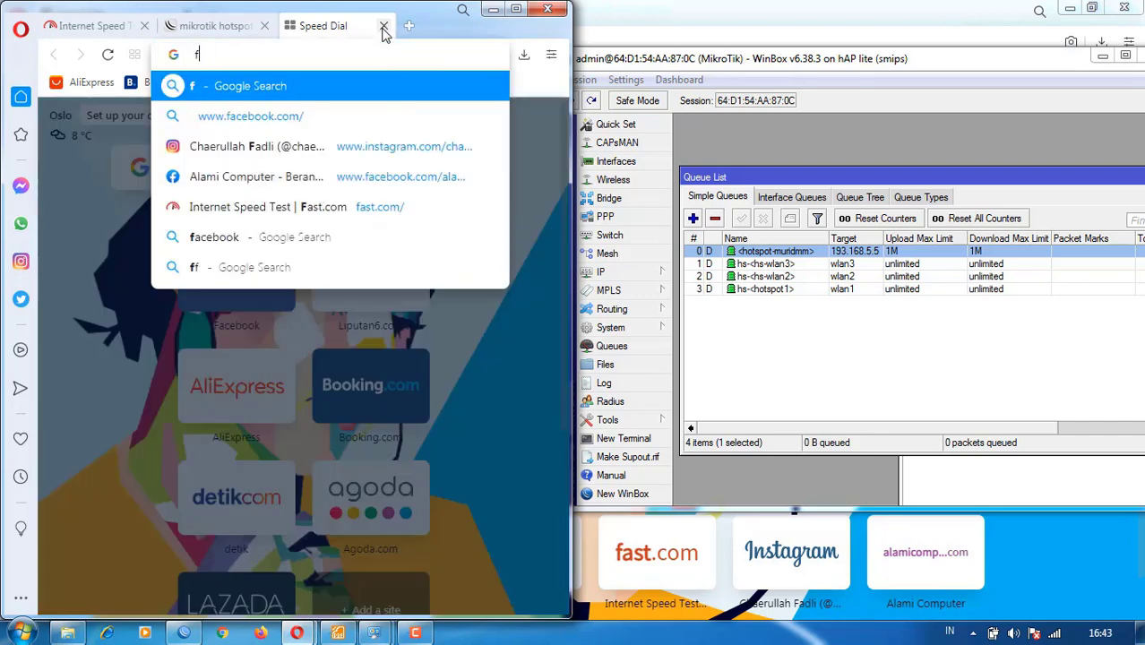
pyautogui.write('speed')
pyautogui.press('BackSpace')
pyautogui.press('BackSpace')
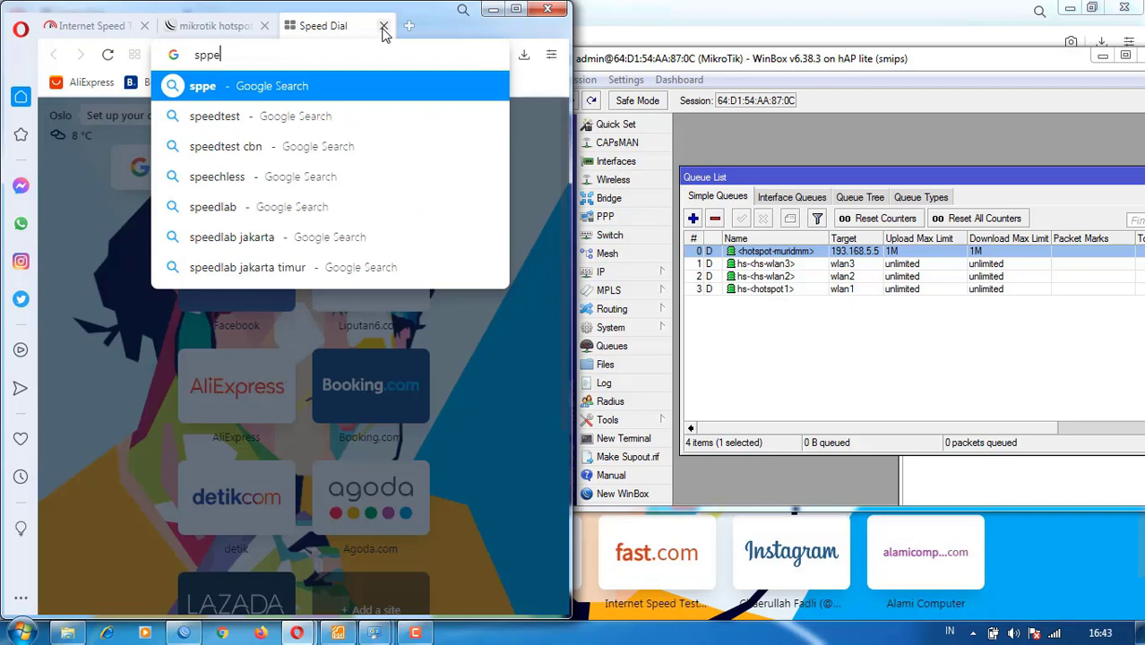
pyautogui.write('ed')
pyautogui.press('BackSpace')
pyautogui.press('BackSpace')
pyautogui.write('ed')
pyautogui.press('BackSpace')
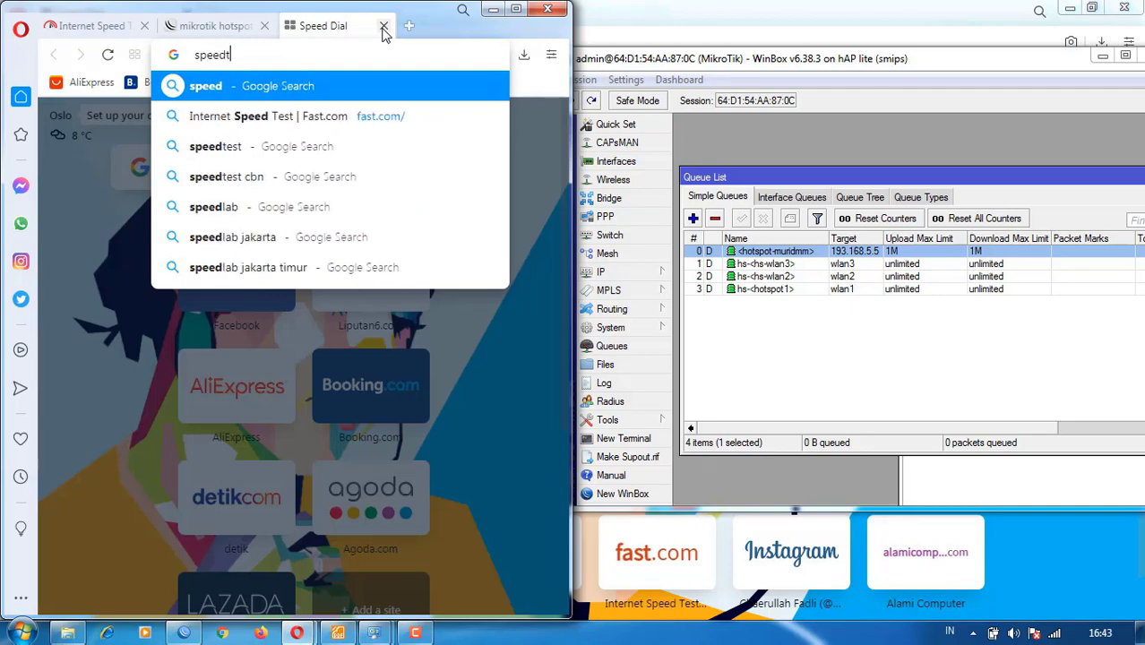
pyautogui.write('test')
pyautogui.press('Return')
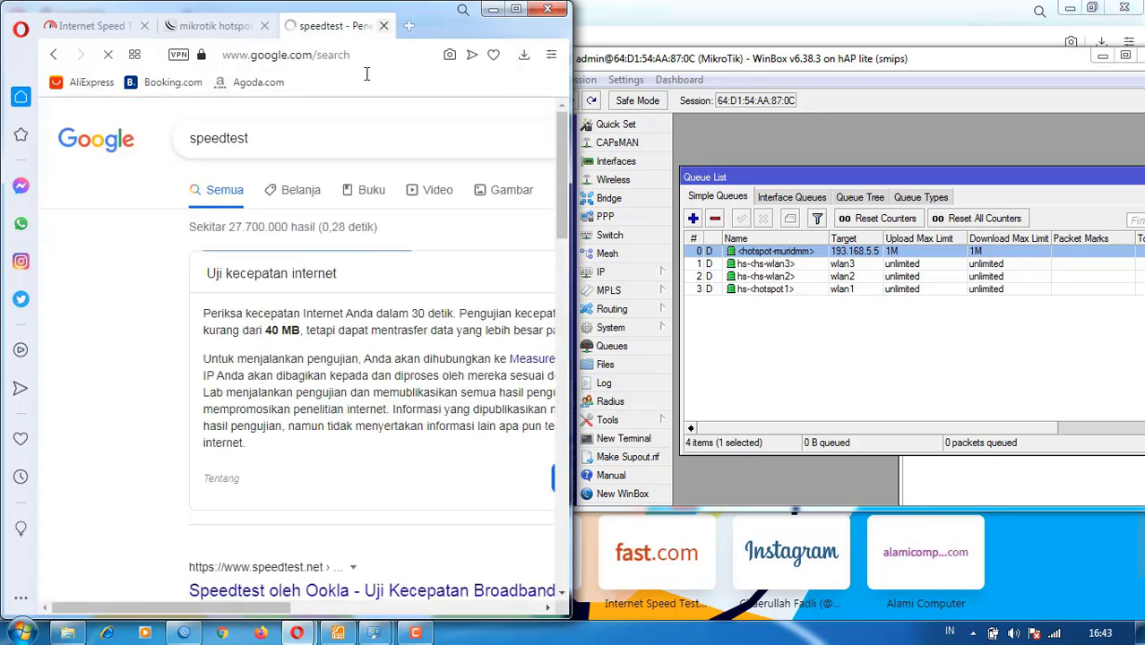
# - Start Google's internet speed test, close it, and open the Network and Sharing Center
pyautogui.moveTo(287, 608); pyautogui.dragTo(390, 607)
pyautogui.click(470, 478)
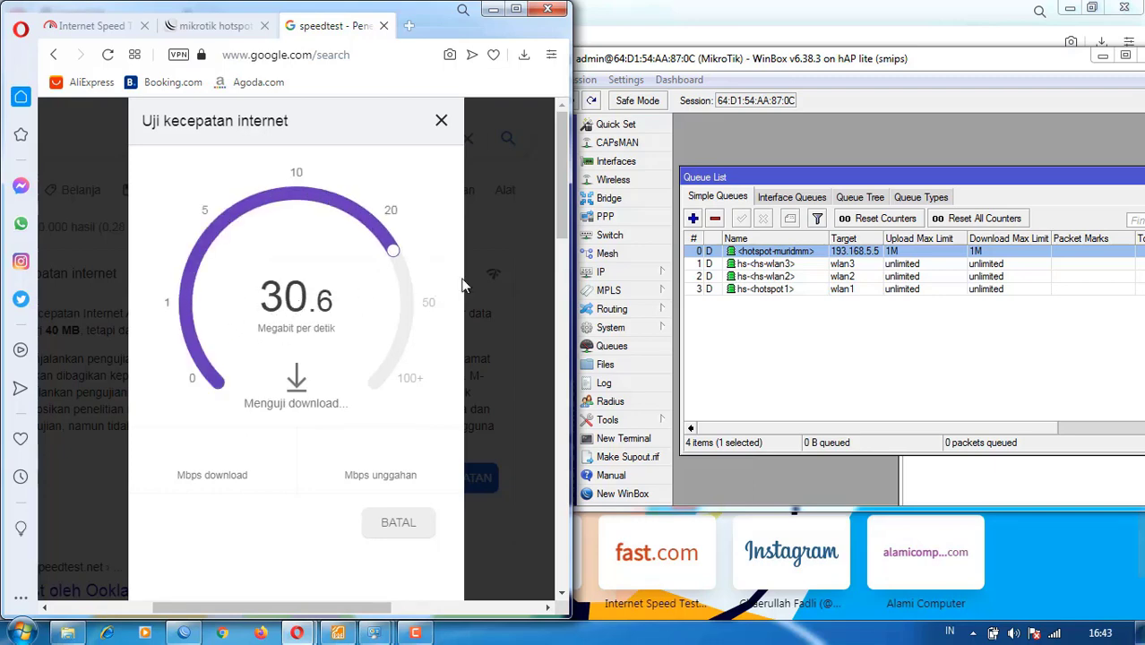
pyautogui.click(441, 120)
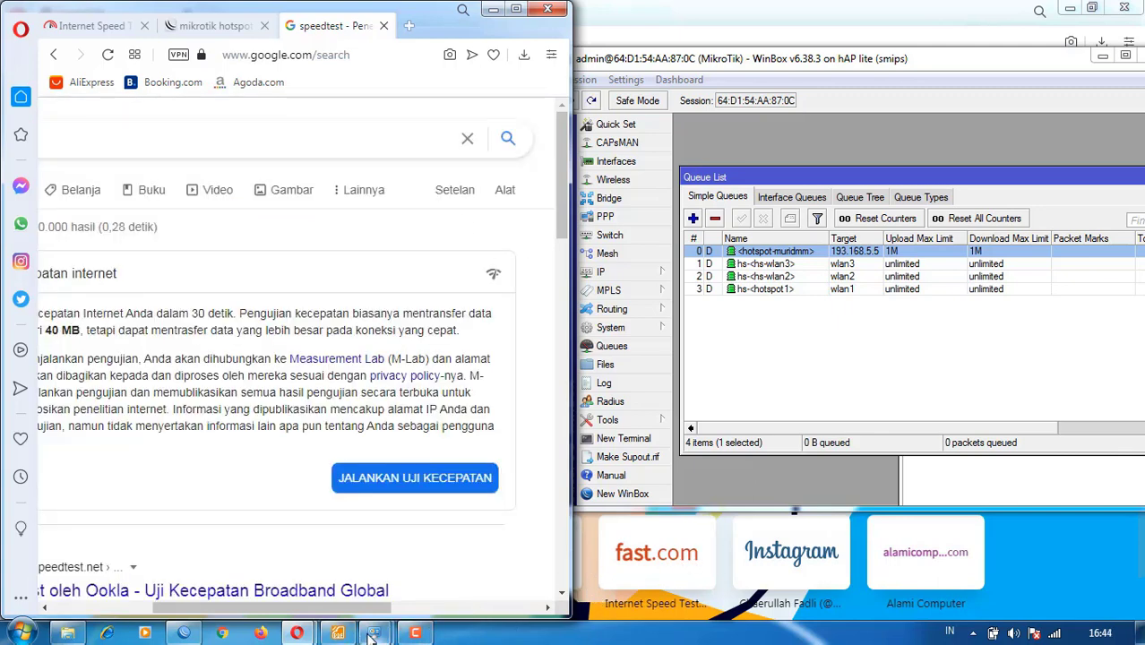
pyautogui.moveTo(374, 633)
pyautogui.click(418, 562)
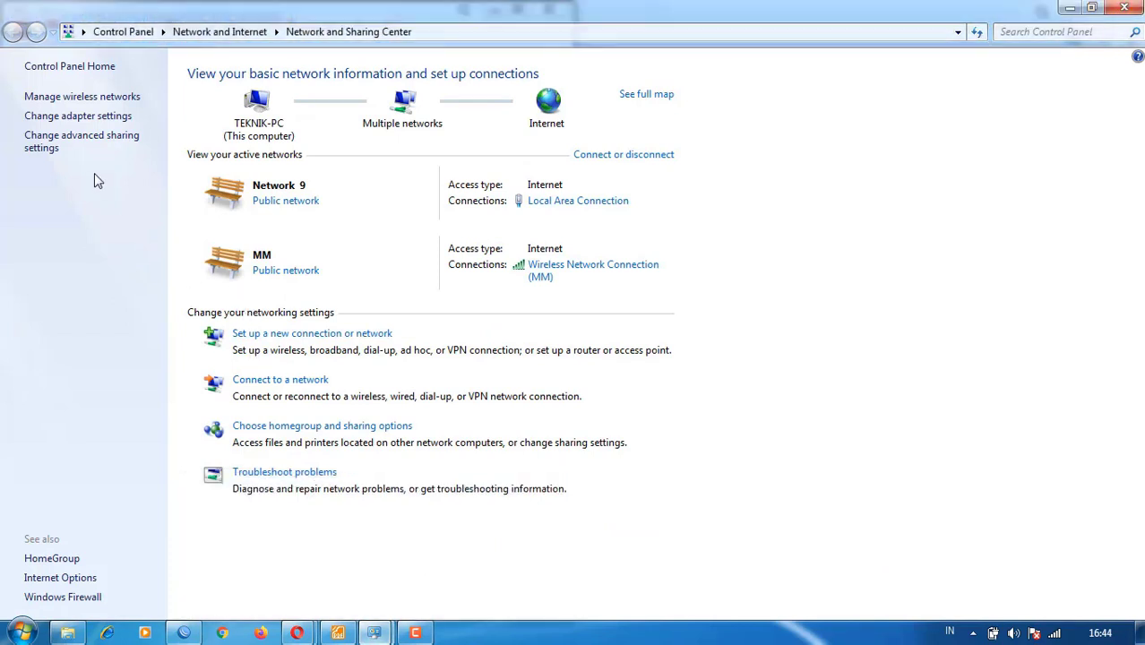
# - Disable the Local Area Connection adapter in Network Connections and reconnect WinBox to the router
pyautogui.click(51, 115)
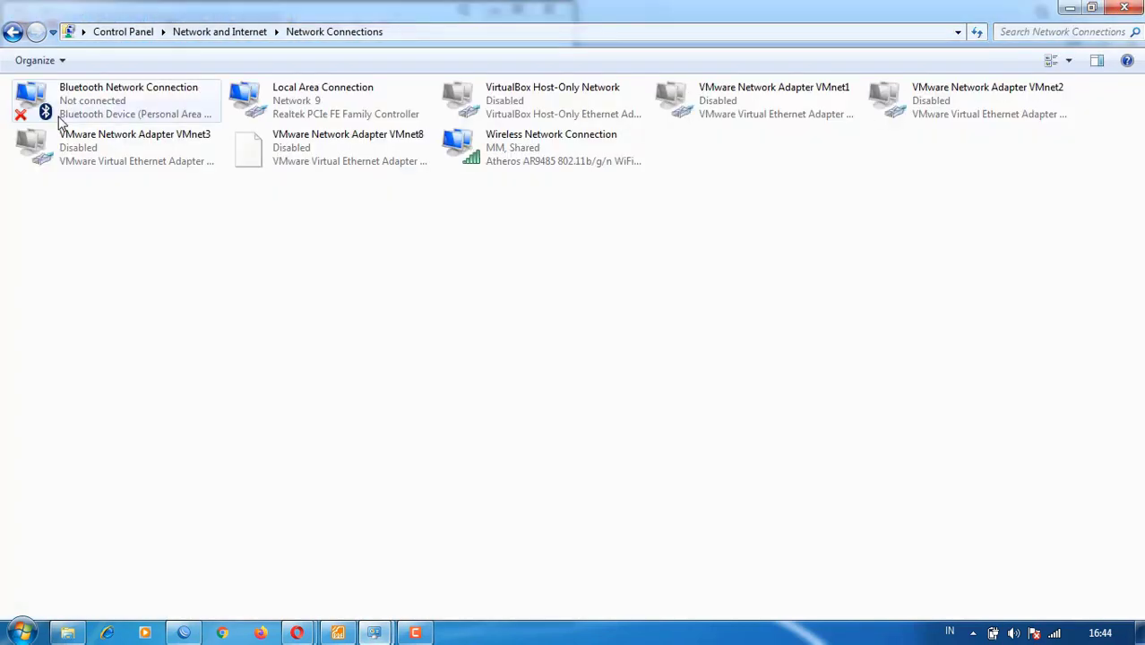
pyautogui.rightClick(323, 102)
pyautogui.click(365, 296)
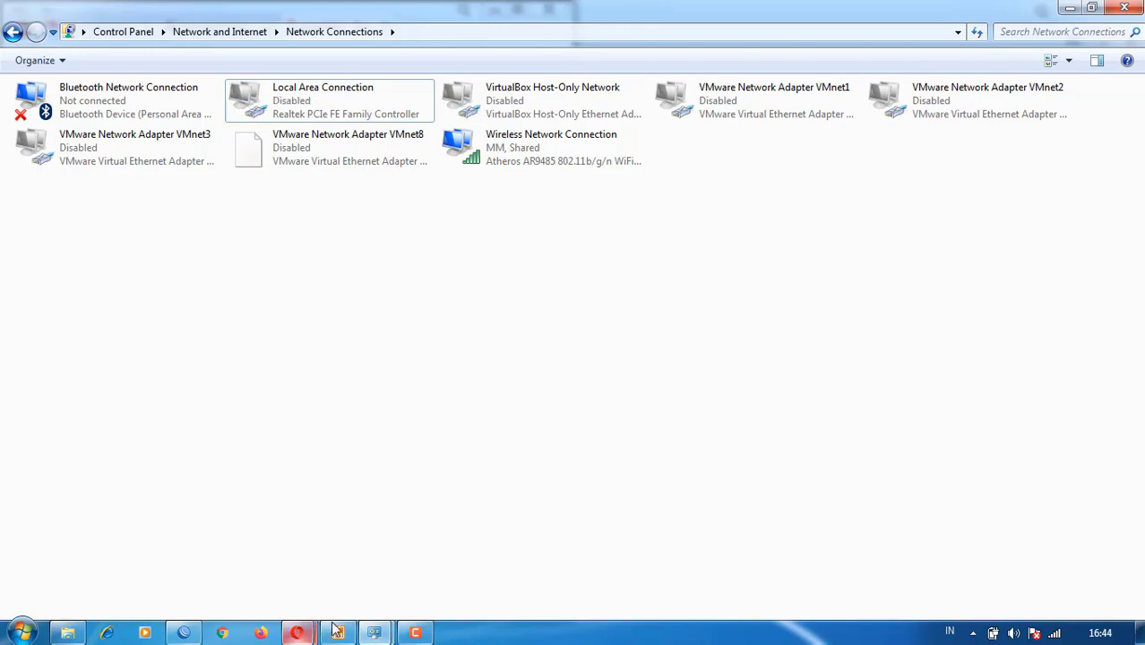
pyautogui.click(182, 633)
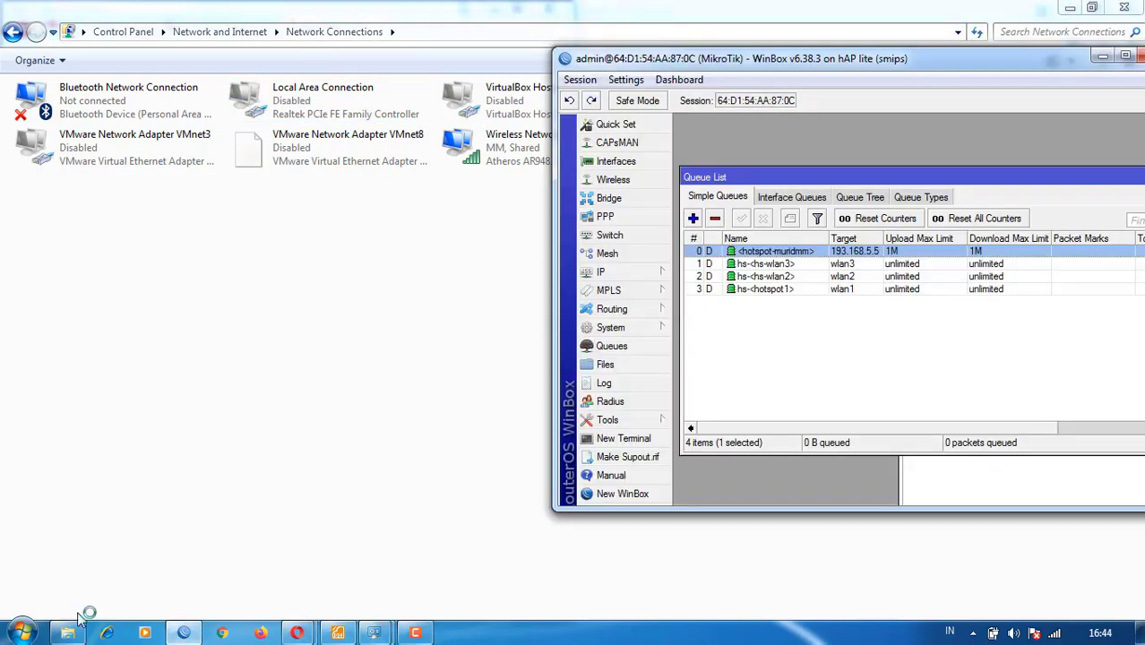
pyautogui.click(939, 190)
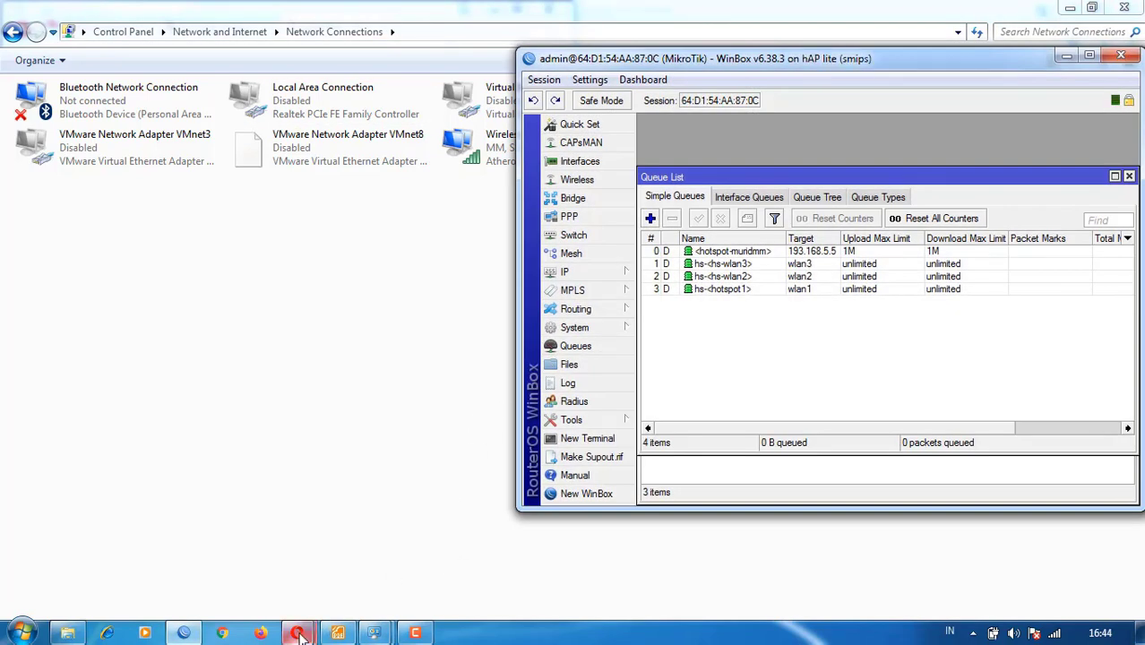
# - Rerun the speed test (0.97 Mbps down, 0.84 Mbps up) and log off the MM hotspot session
pyautogui.moveTo(299, 635)
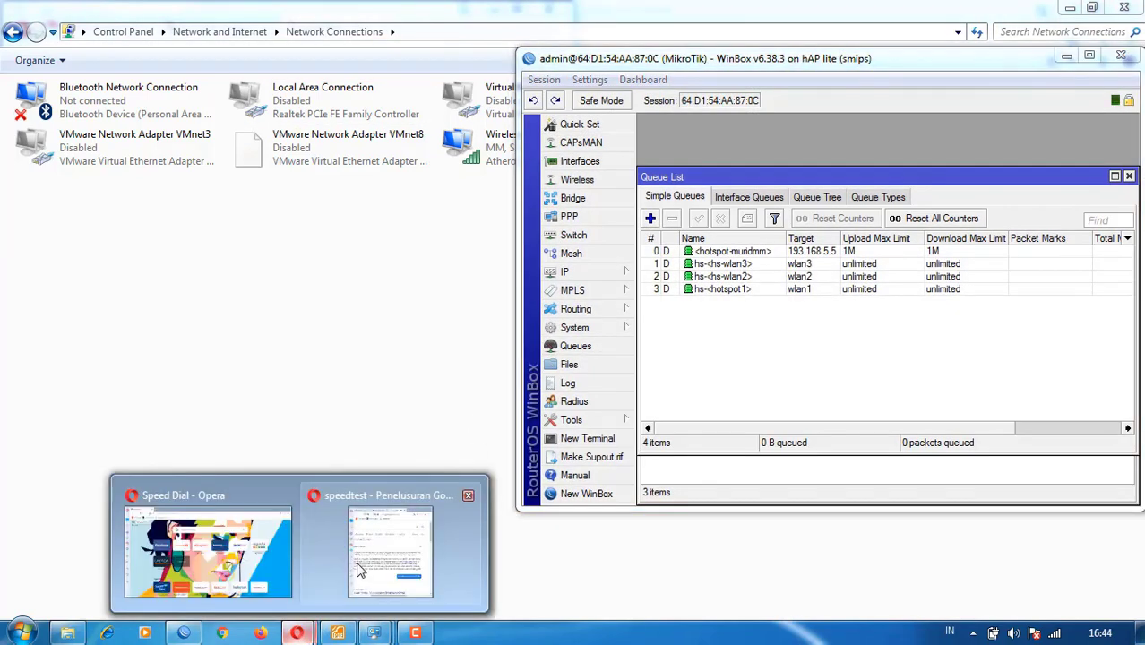
pyautogui.click(366, 567)
pyautogui.click(407, 479)
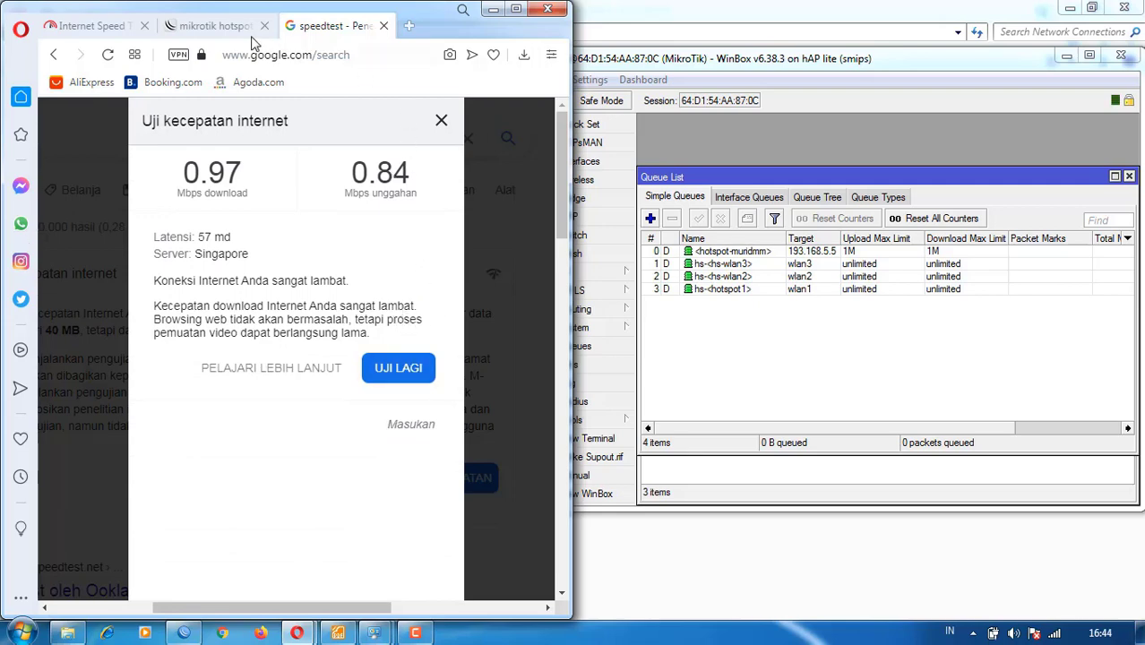
pyautogui.click(199, 26)
pyautogui.click(308, 421)
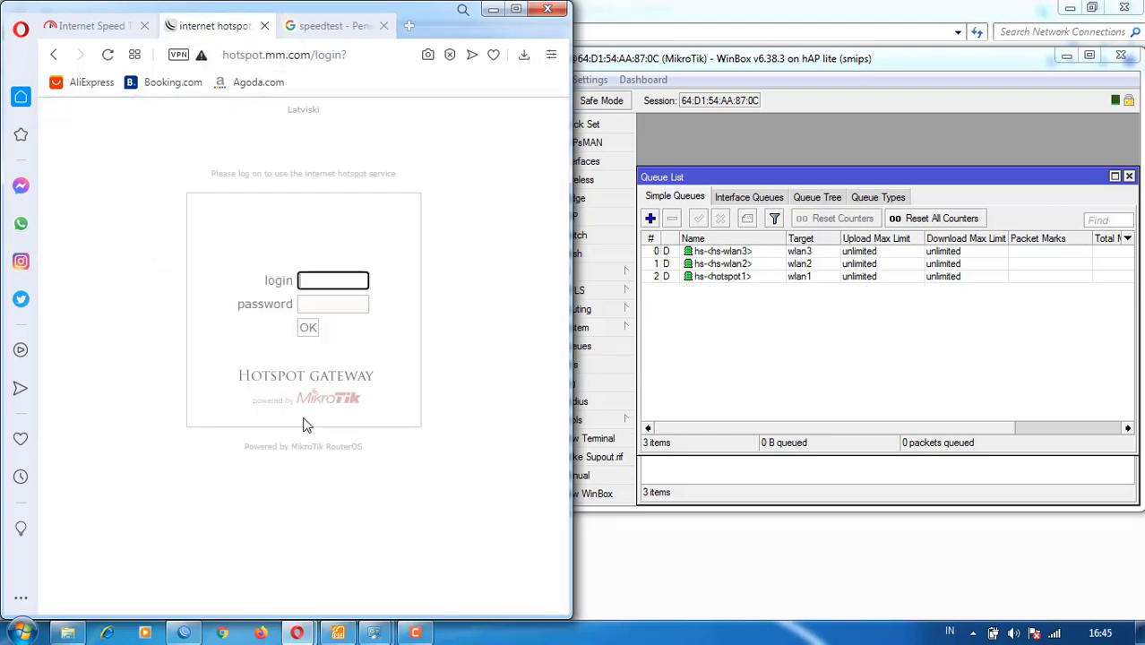
# - Disconnect the laptop from the MM wireless network
pyautogui.click(1001, 377)
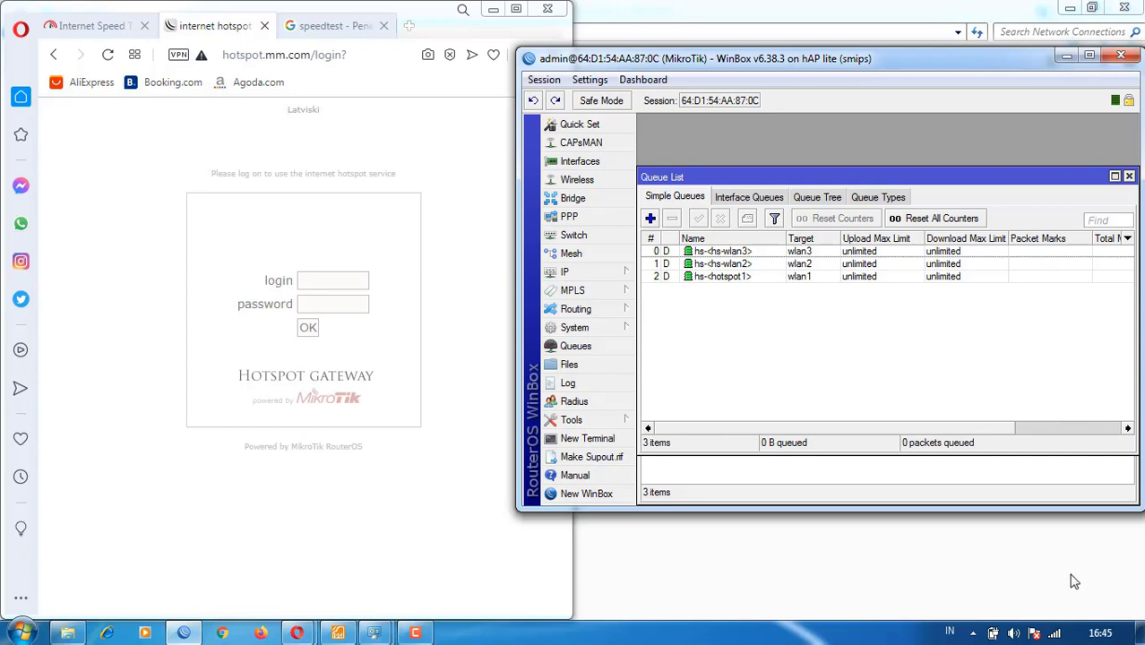
pyautogui.moveTo(1056, 634)
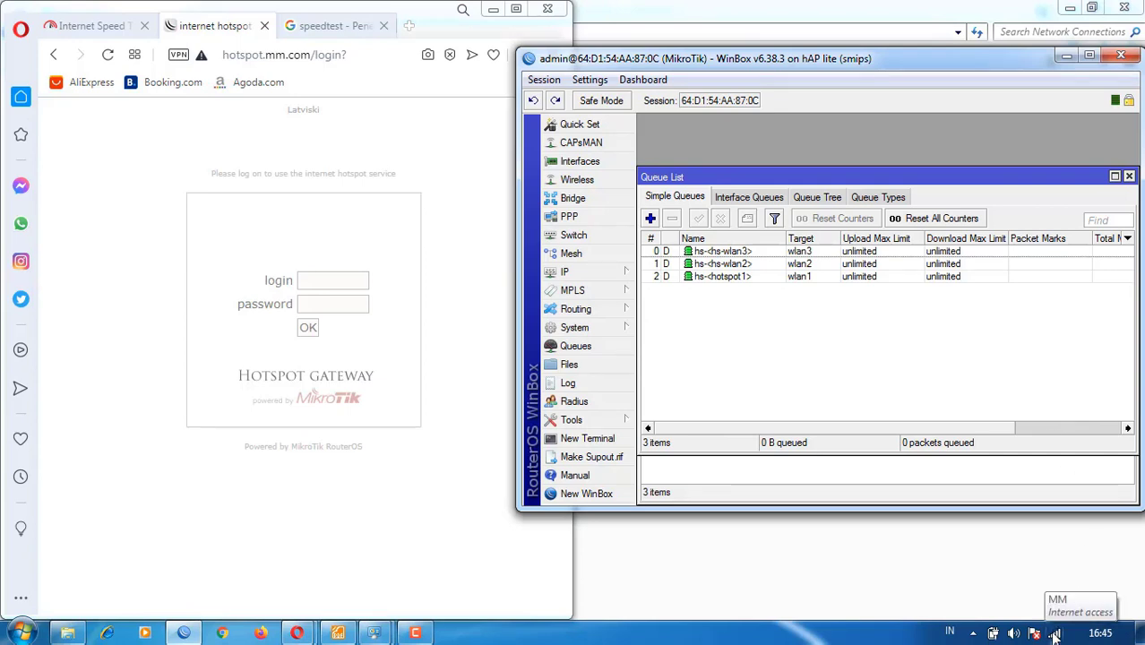
pyautogui.click(1055, 635)
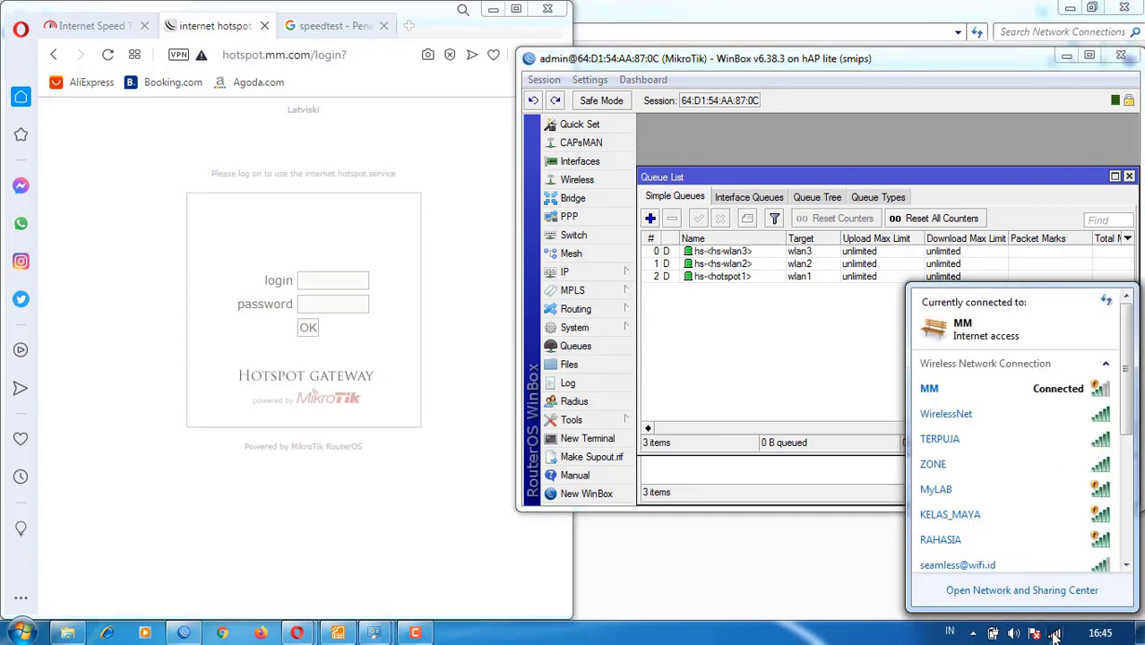
pyautogui.click(1012, 390)
pyautogui.click(1053, 417)
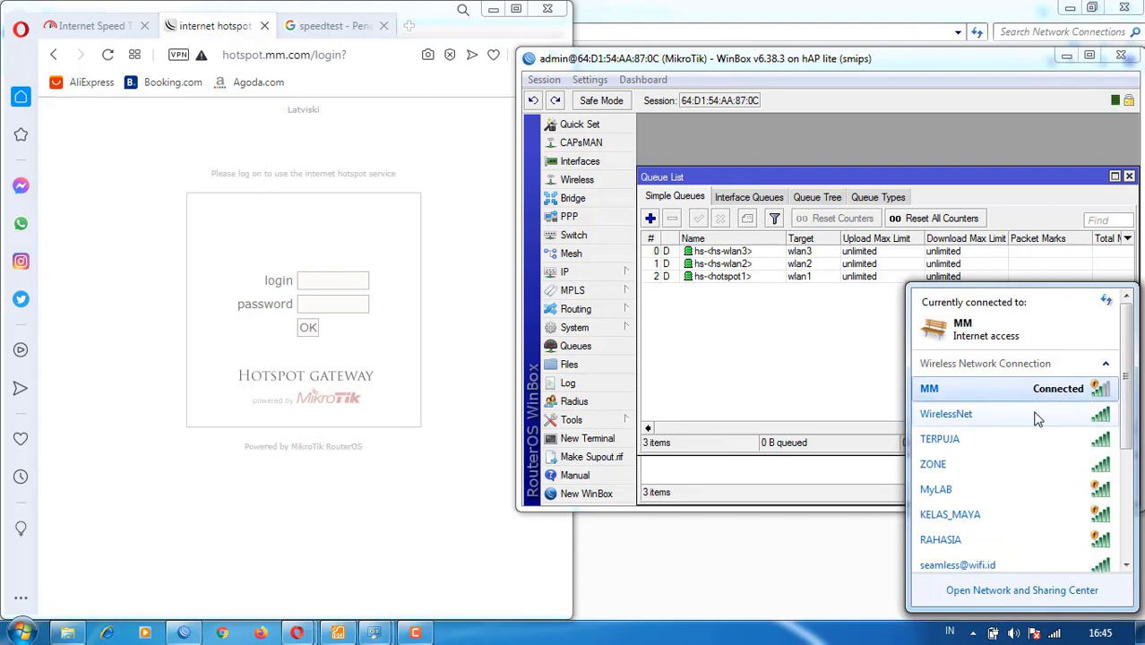
# - Connect the laptop to the RPL wireless network
pyautogui.scroll(-3, 1016, 417)
pyautogui.scroll(-1, 963, 448)
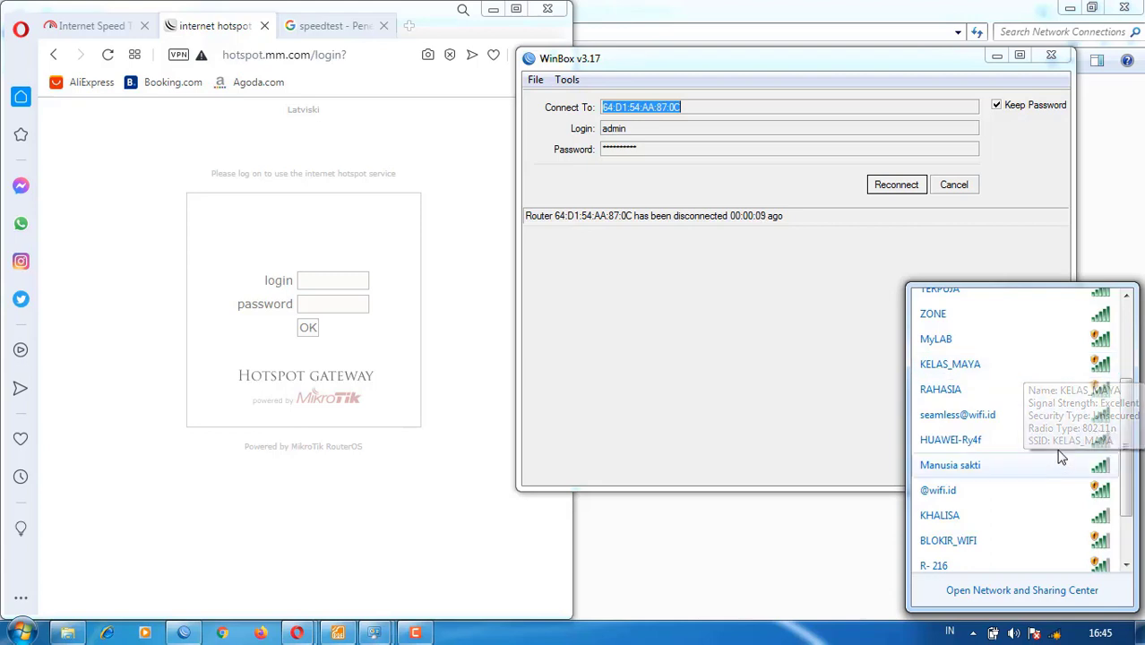
pyautogui.scroll(-3, 953, 468)
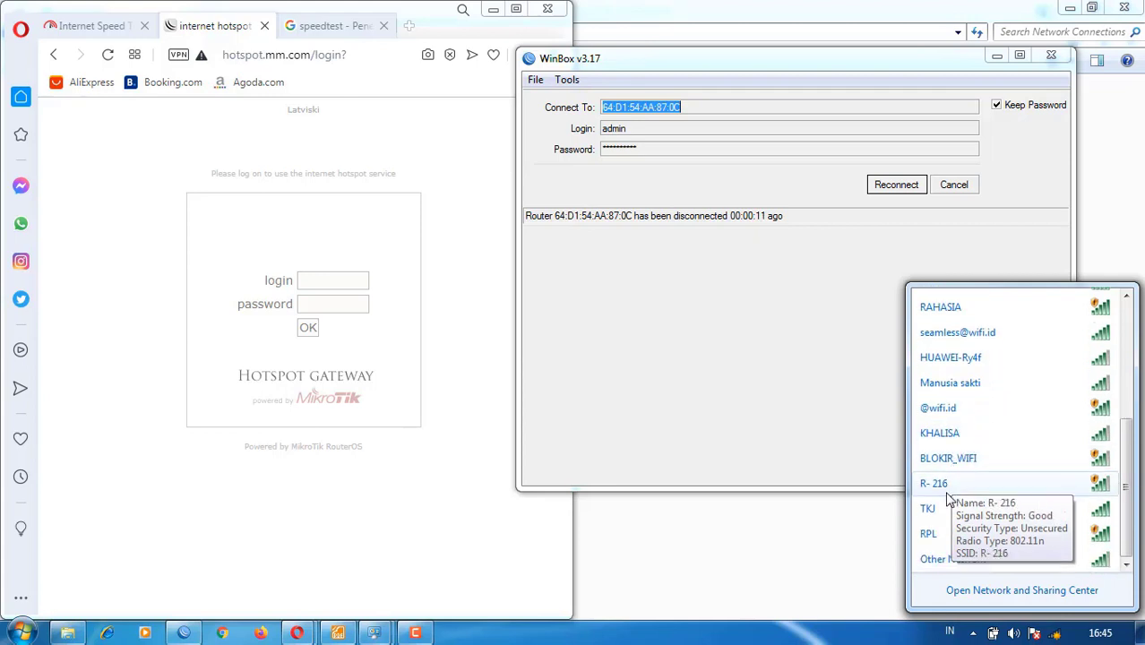
pyautogui.click(986, 539)
pyautogui.click(1078, 558)
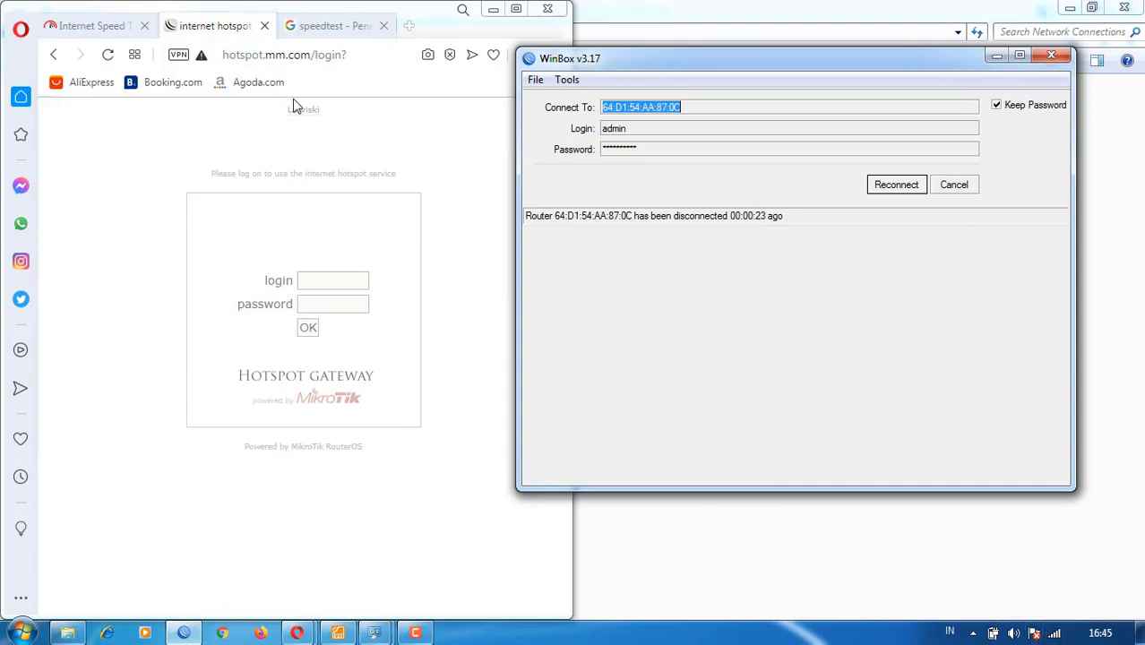
# - Open the hotspot.rpl.com login page in the browser
pyautogui.click(318, 56)
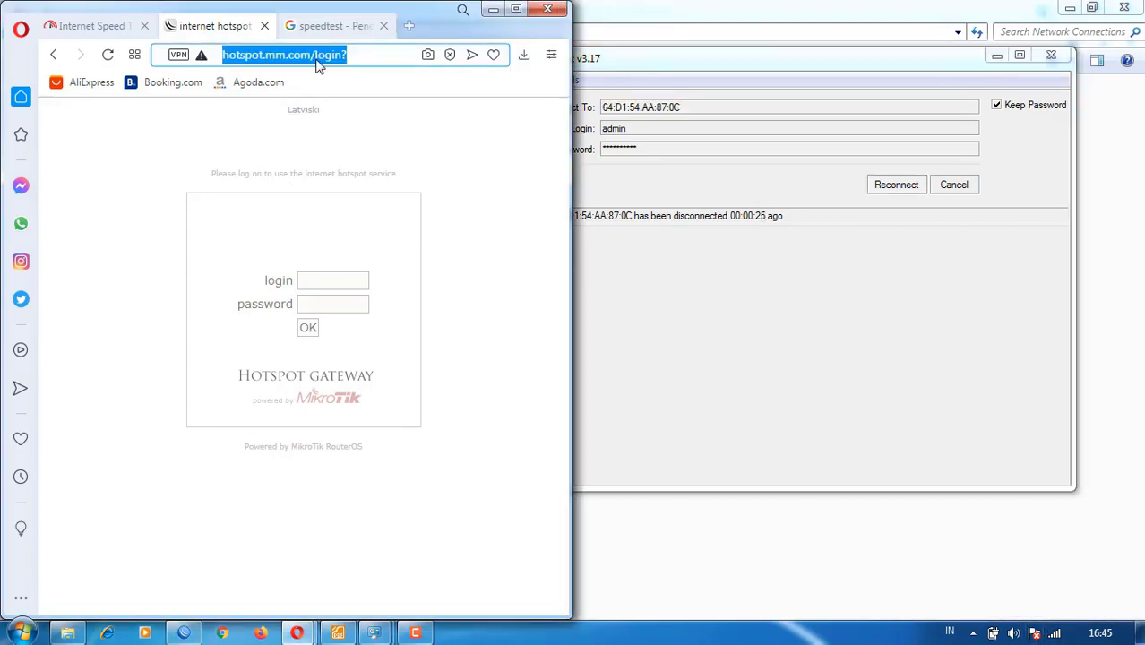
pyautogui.write('hotspt')
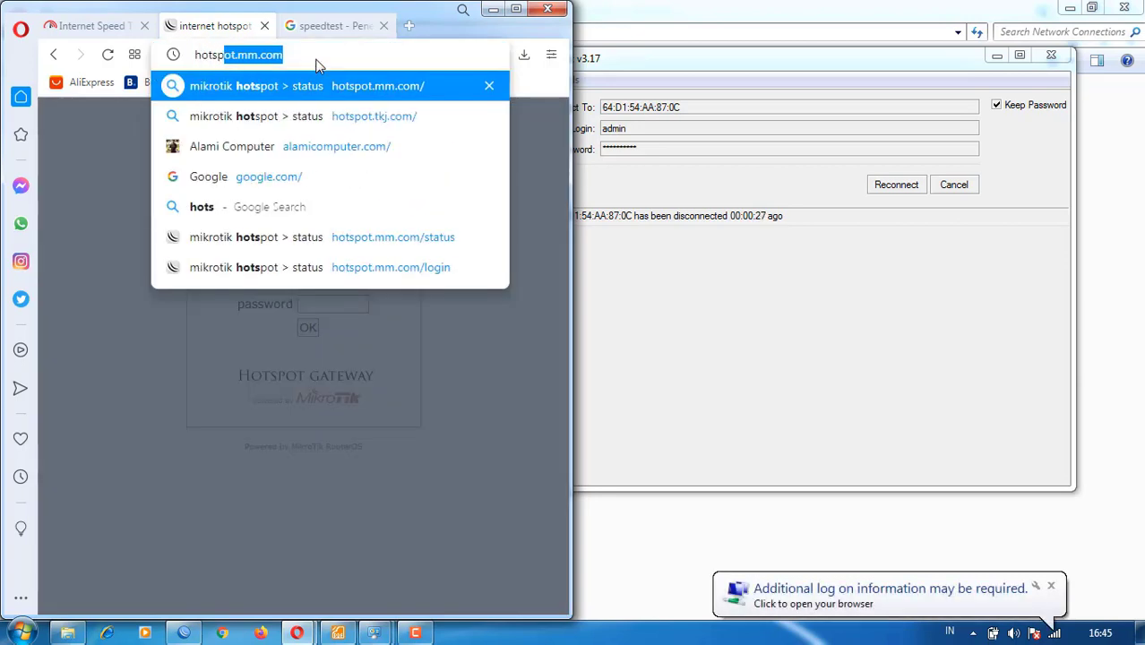
pyautogui.press('BackSpace')
pyautogui.press('Down')
pyautogui.press('Down')
pyautogui.press('Down')
pyautogui.press('Down')
pyautogui.press('Down')
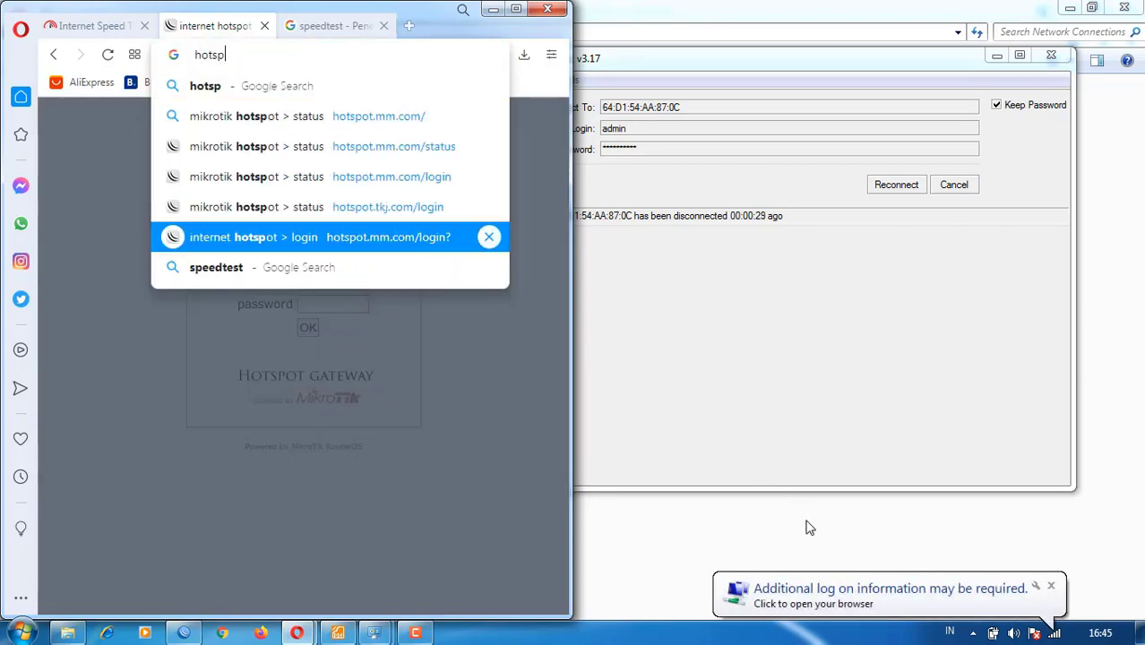
pyautogui.click(800, 596)
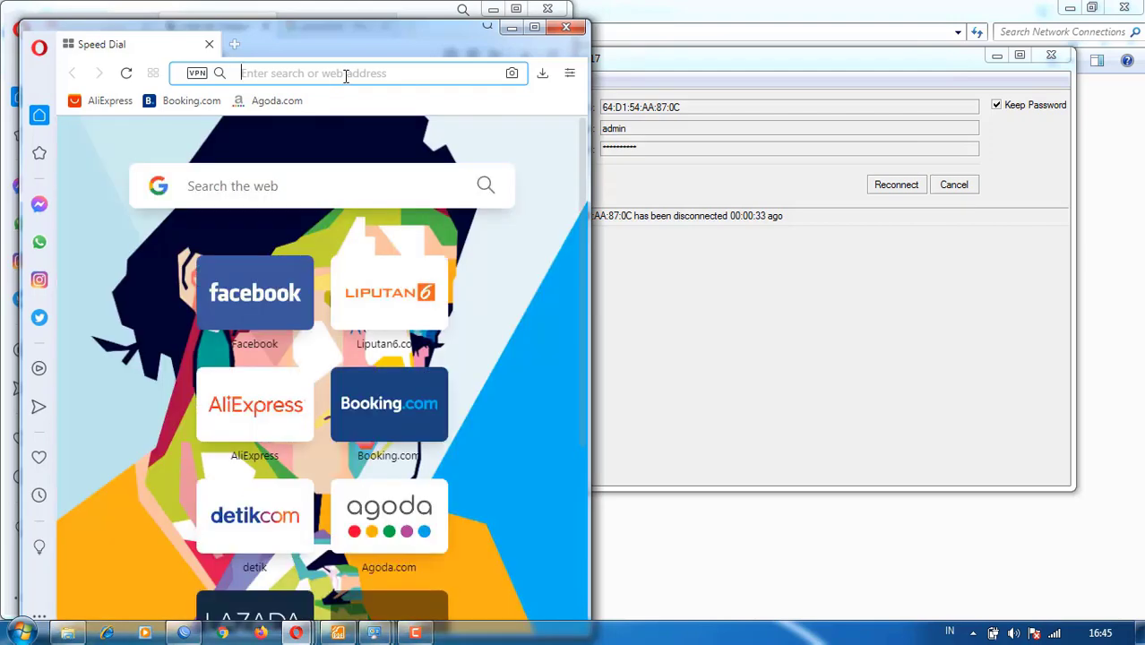
pyautogui.click(566, 32)
pyautogui.write('otspot')
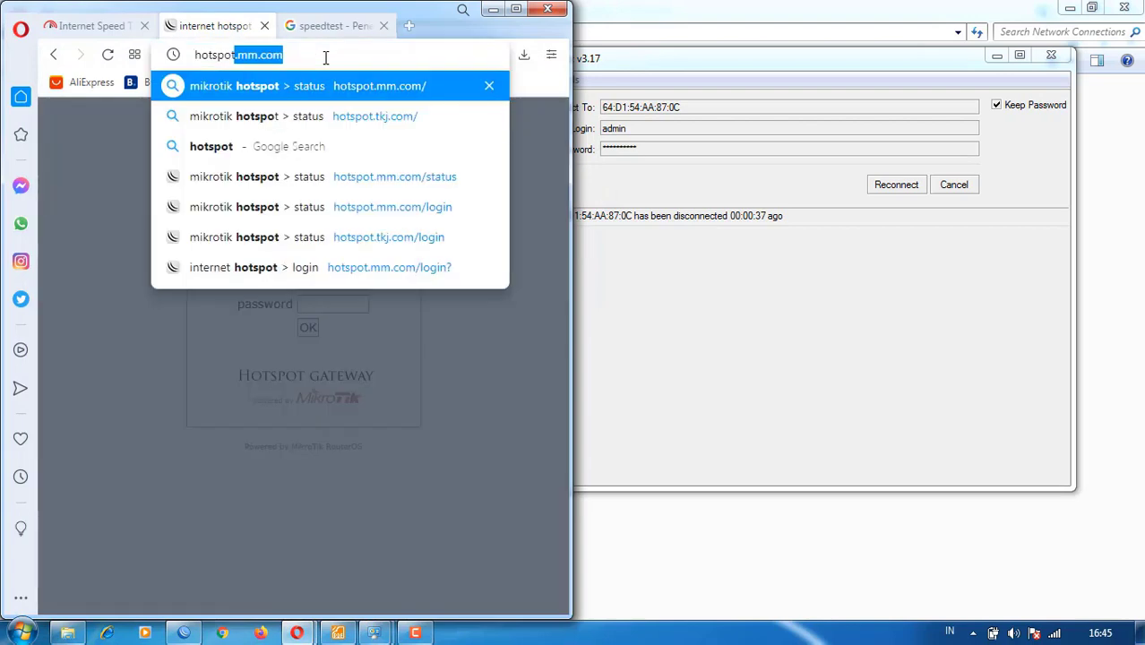
pyautogui.write('.rpl')
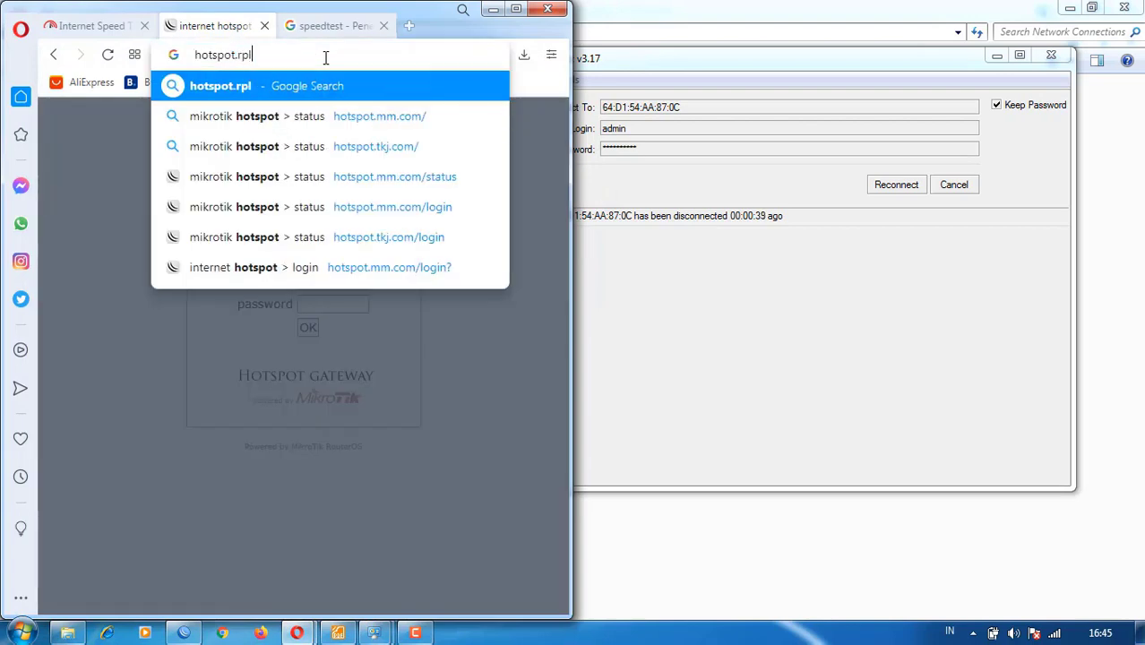
pyautogui.write('.com')
pyautogui.press('Return')
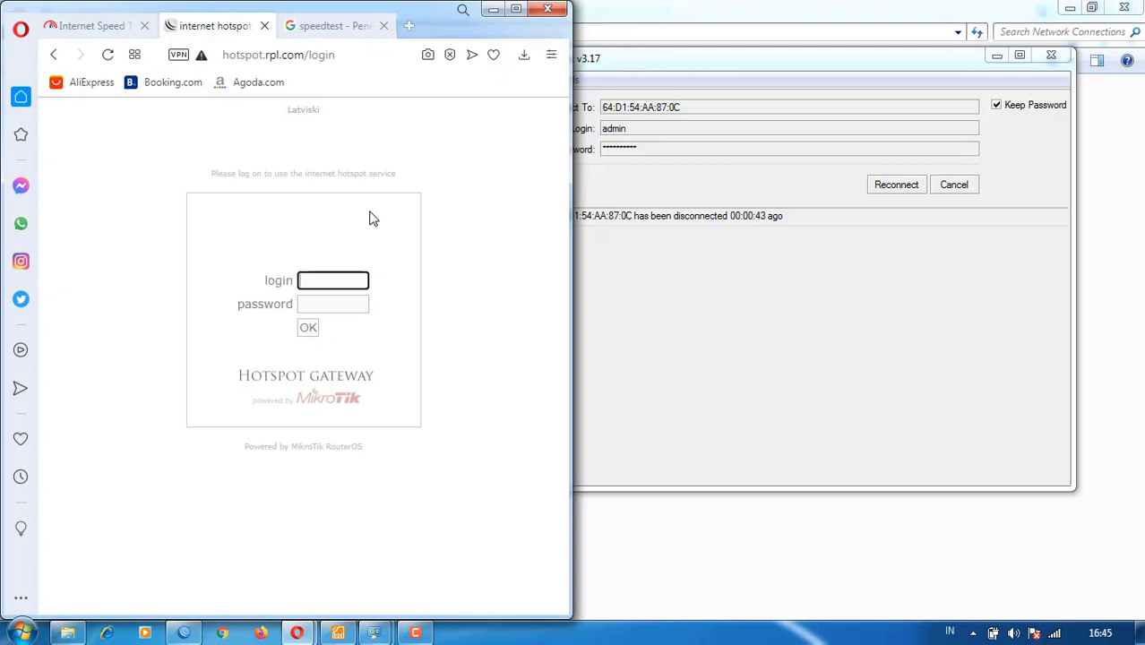
# - Log in with the RPL teacher username and its password
pyautogui.write('guru')
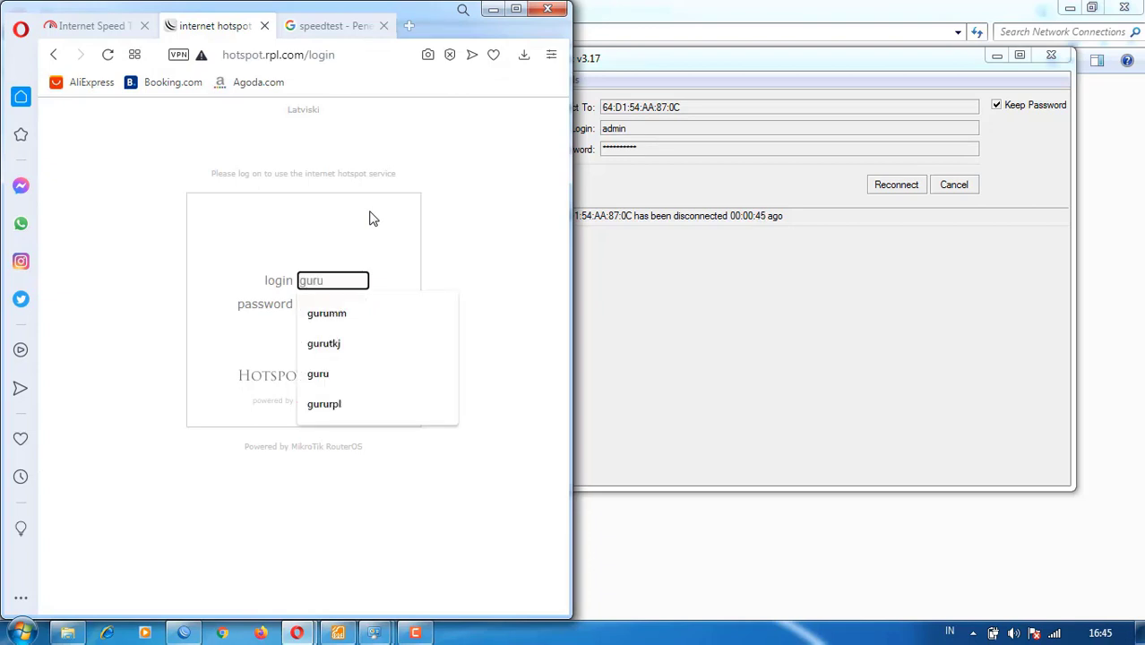
pyautogui.write('rpl')
pyautogui.press('Tab')
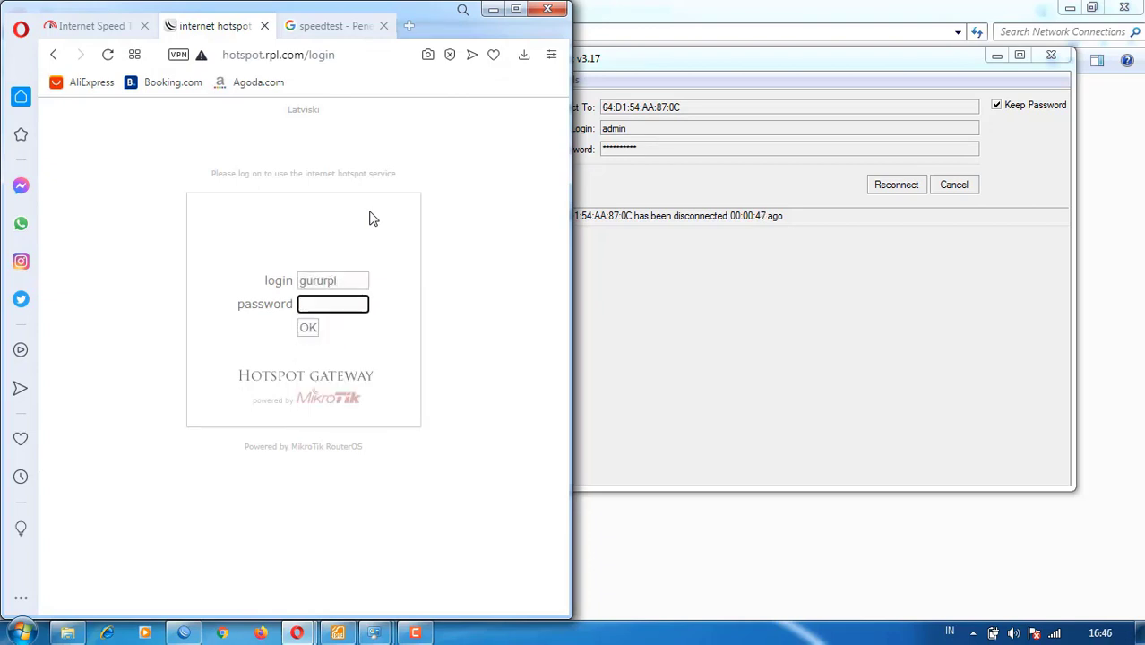
pyautogui.write('••••••')
pyautogui.press('Return')
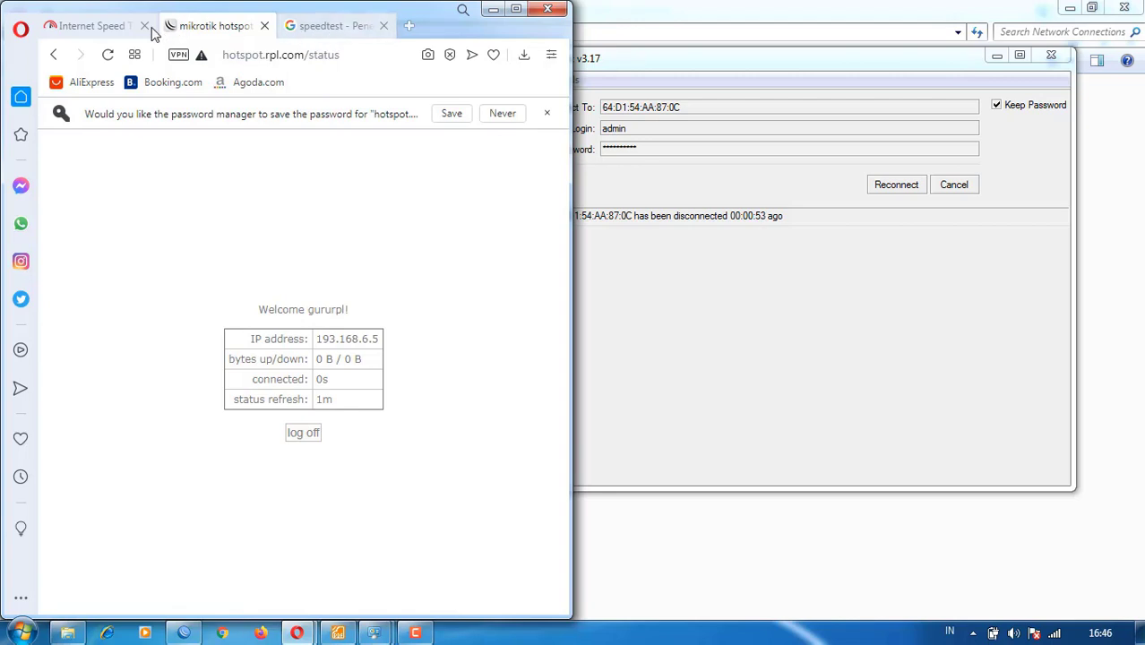
# - Rerun the speed test on the RPL hotspot, retrying after errors, until it shows 1.94 Mbps down, 1.71 up
pyautogui.click(291, 27)
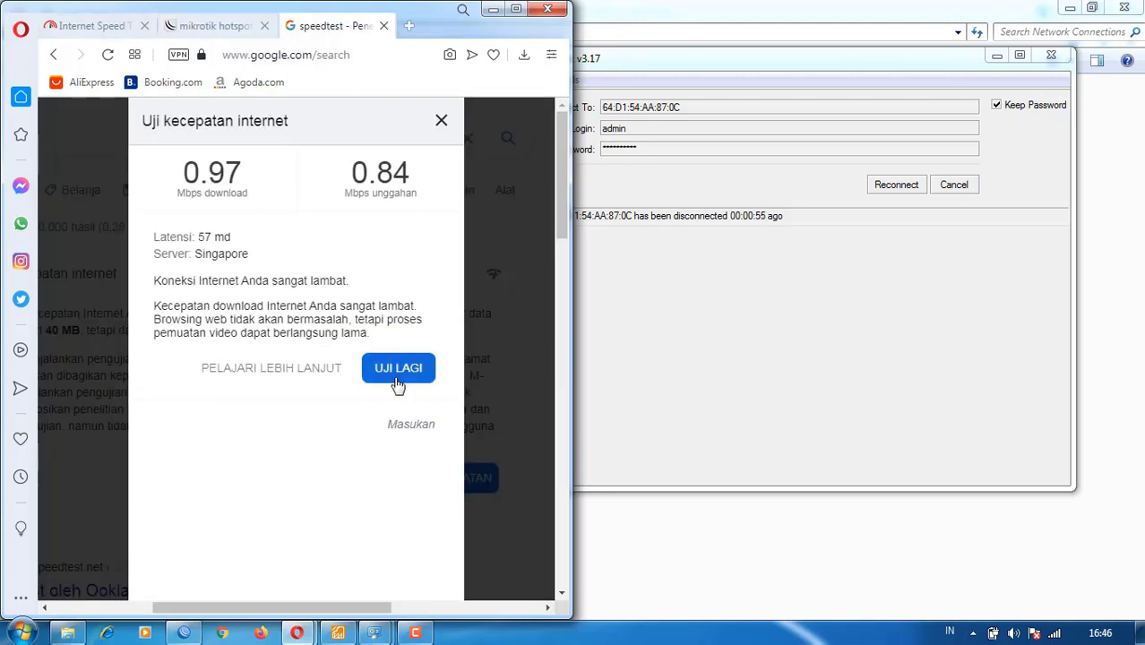
pyautogui.click(398, 368)
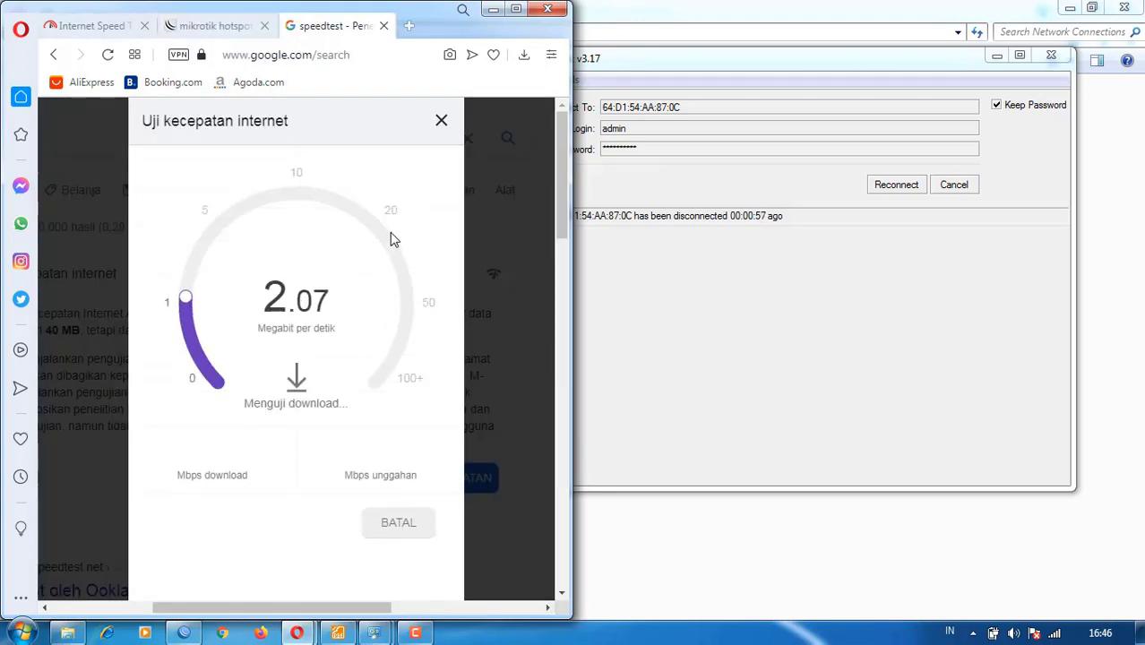
pyautogui.click(911, 190)
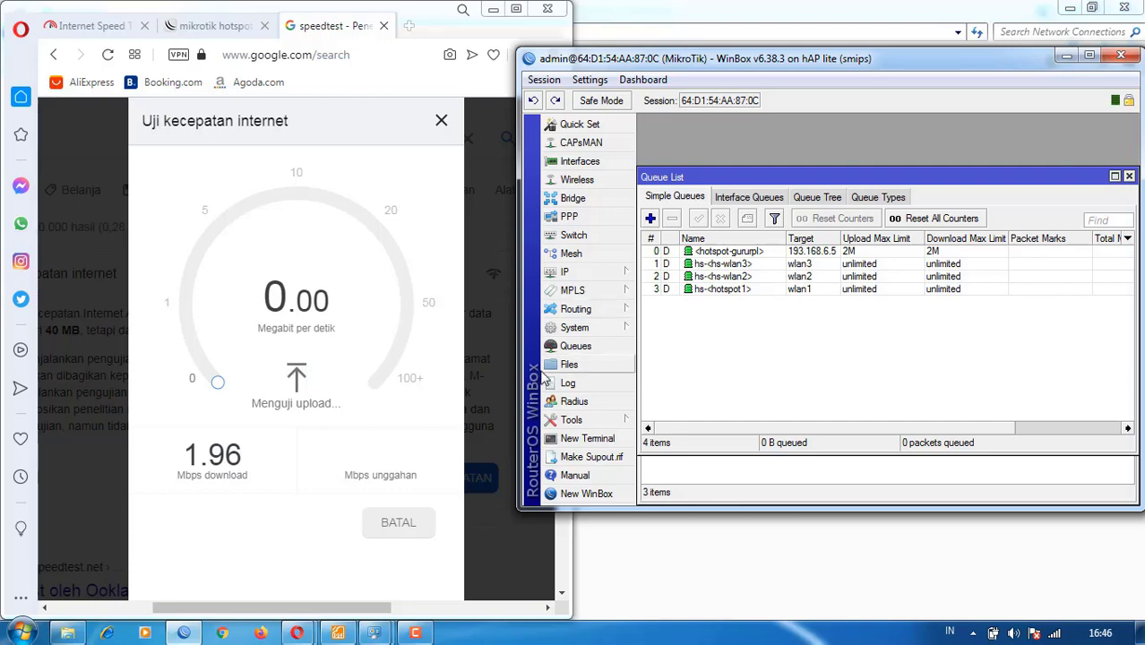
pyautogui.click(351, 357)
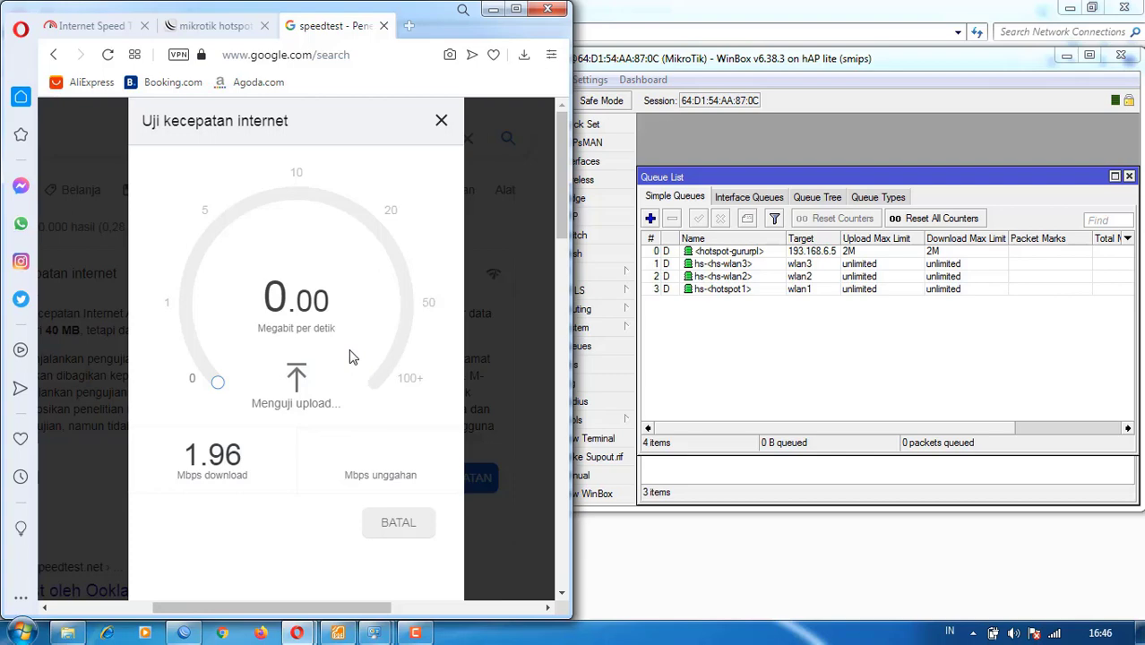
pyautogui.click(383, 453)
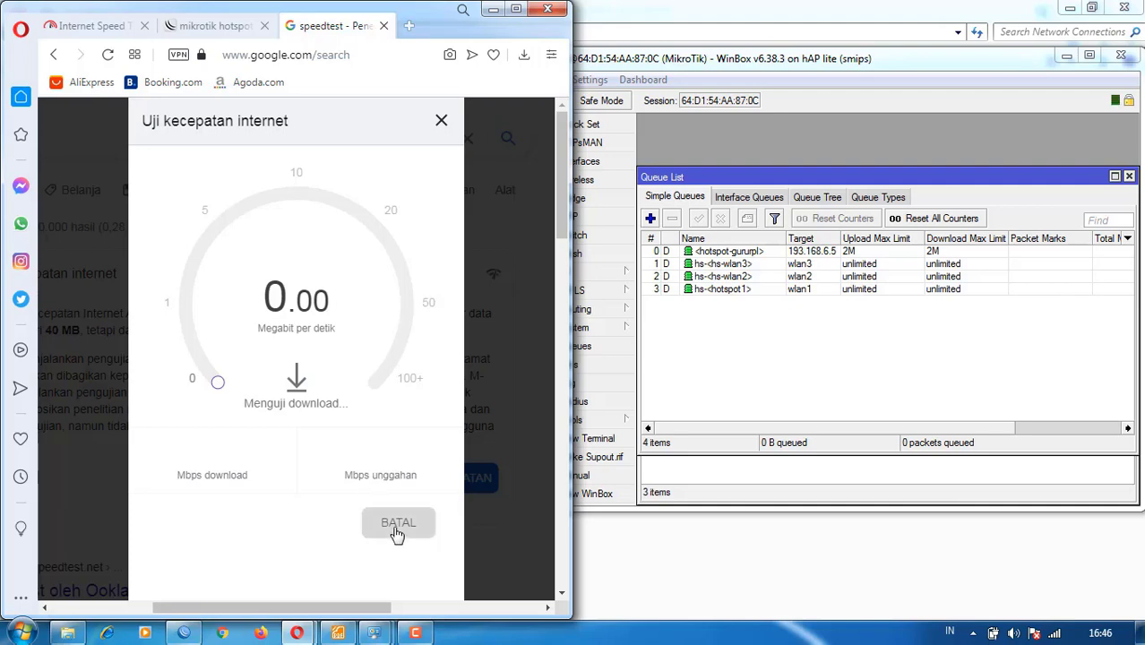
pyautogui.click(858, 384)
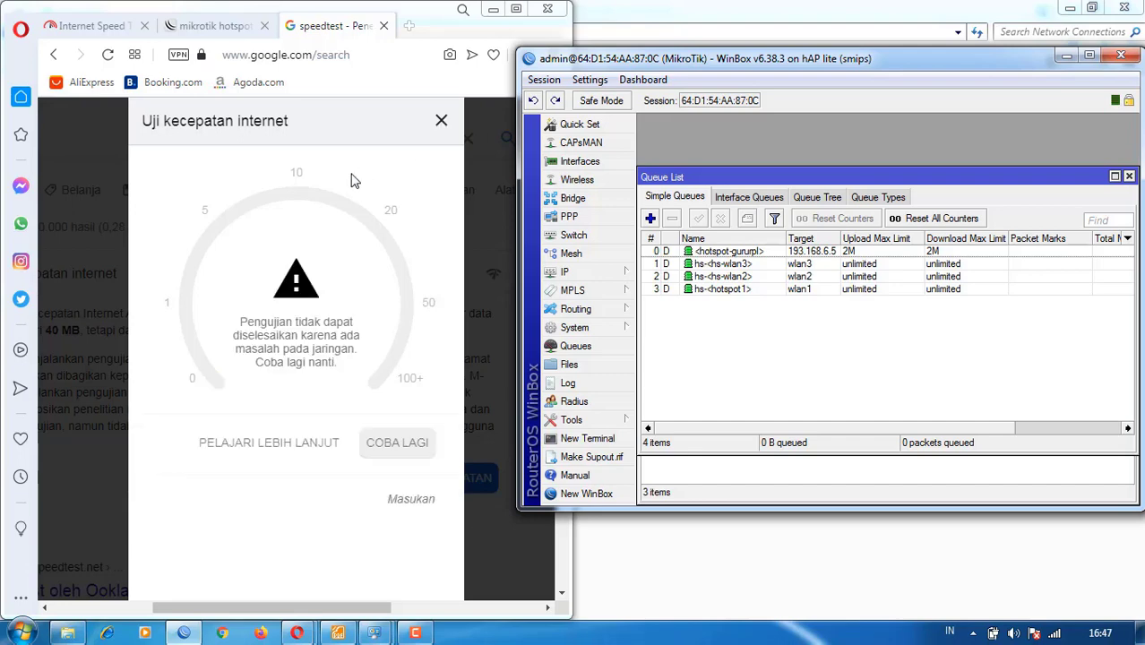
pyautogui.click(378, 451)
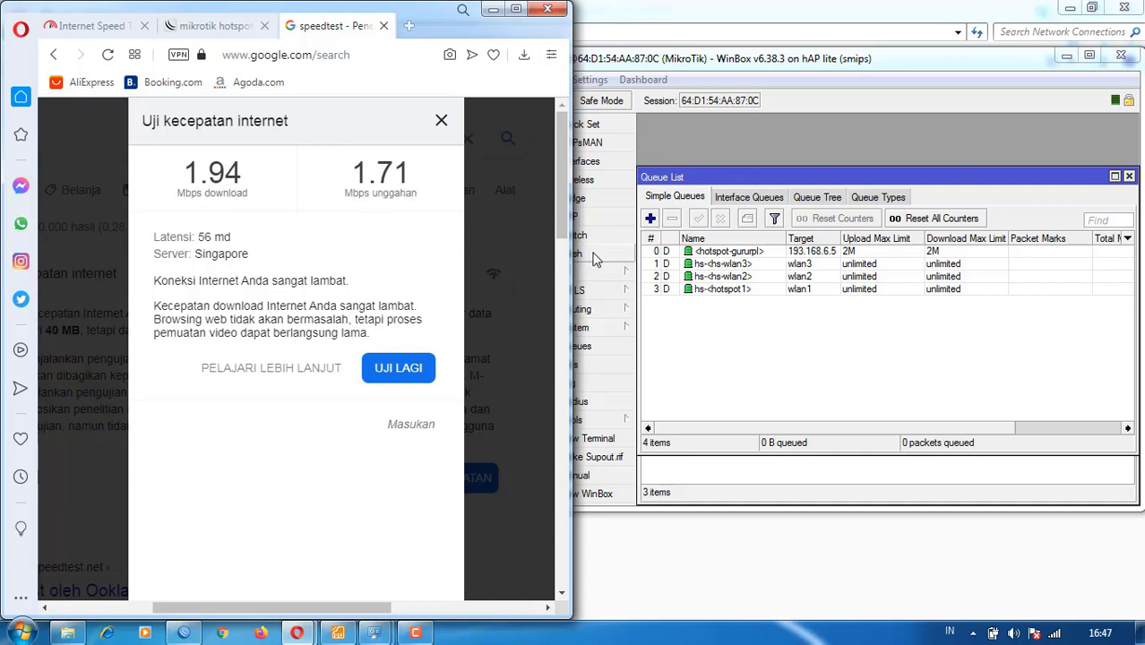
# - Return to the hotspot status page and bring WinBox forward
pyautogui.click(215, 26)
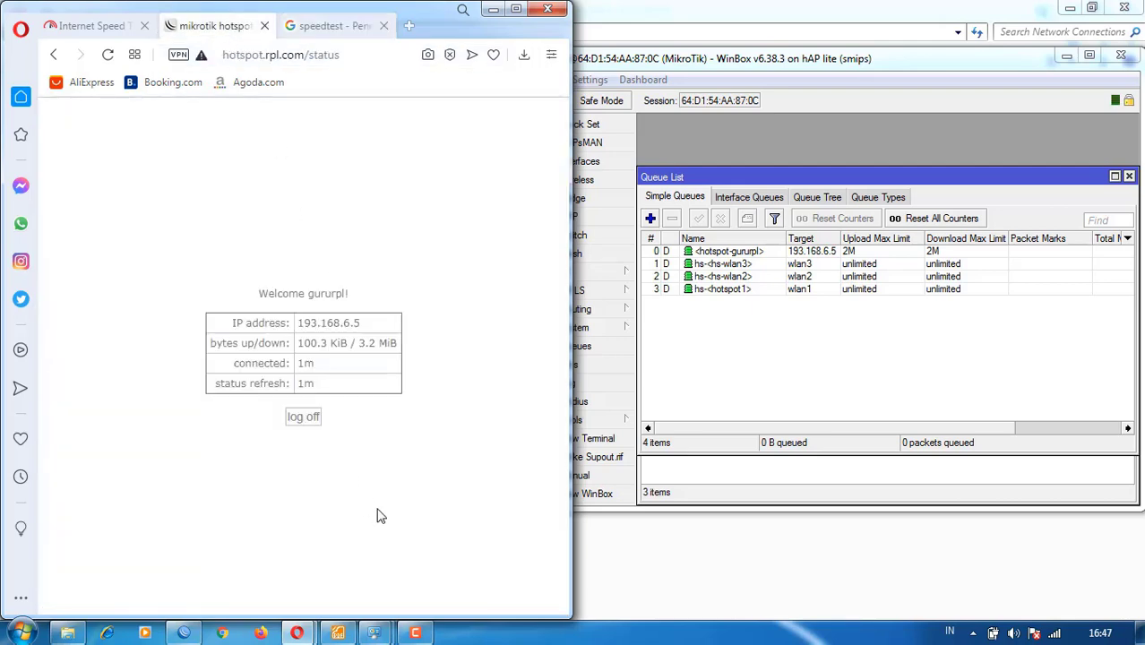
pyautogui.moveTo(298, 634)
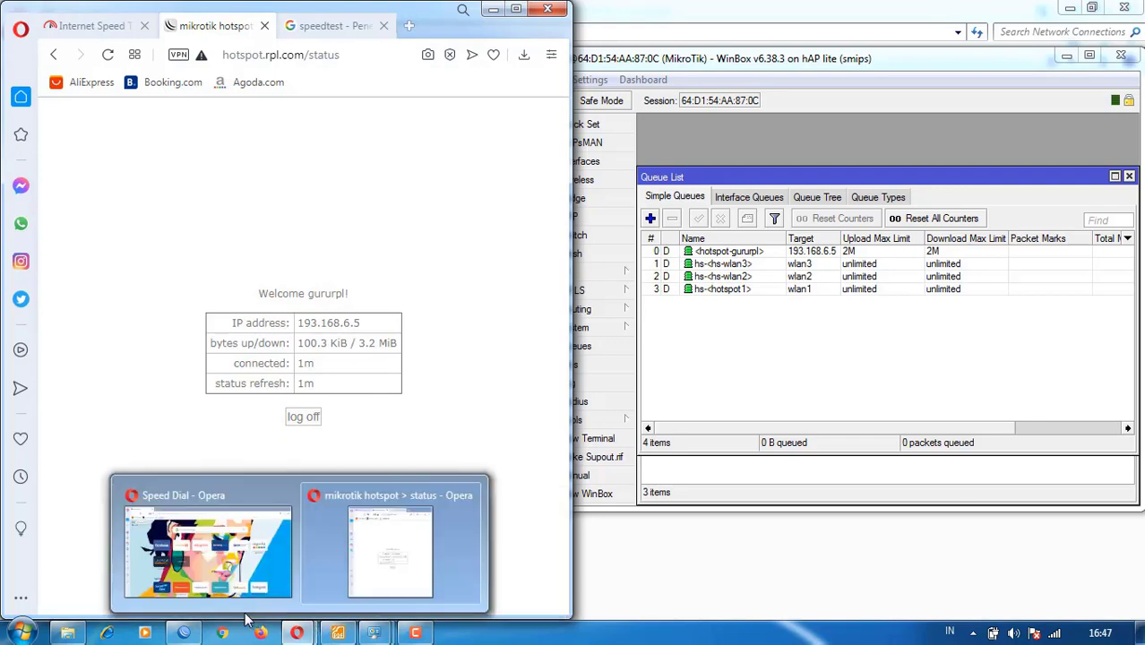
pyautogui.click(195, 637)
# - Scroll STUDIKASUS.pdf to tasks 7–12, then bring WinBox and Opera back to the front
pyautogui.click(338, 633)
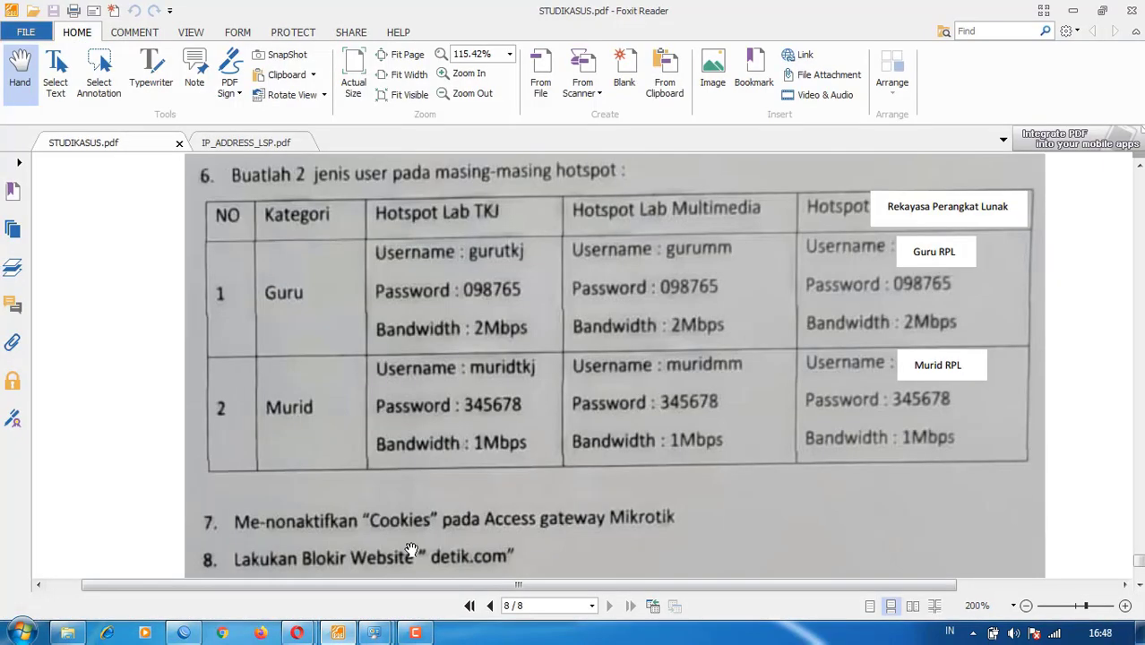
pyautogui.scroll(-5, 496, 328)
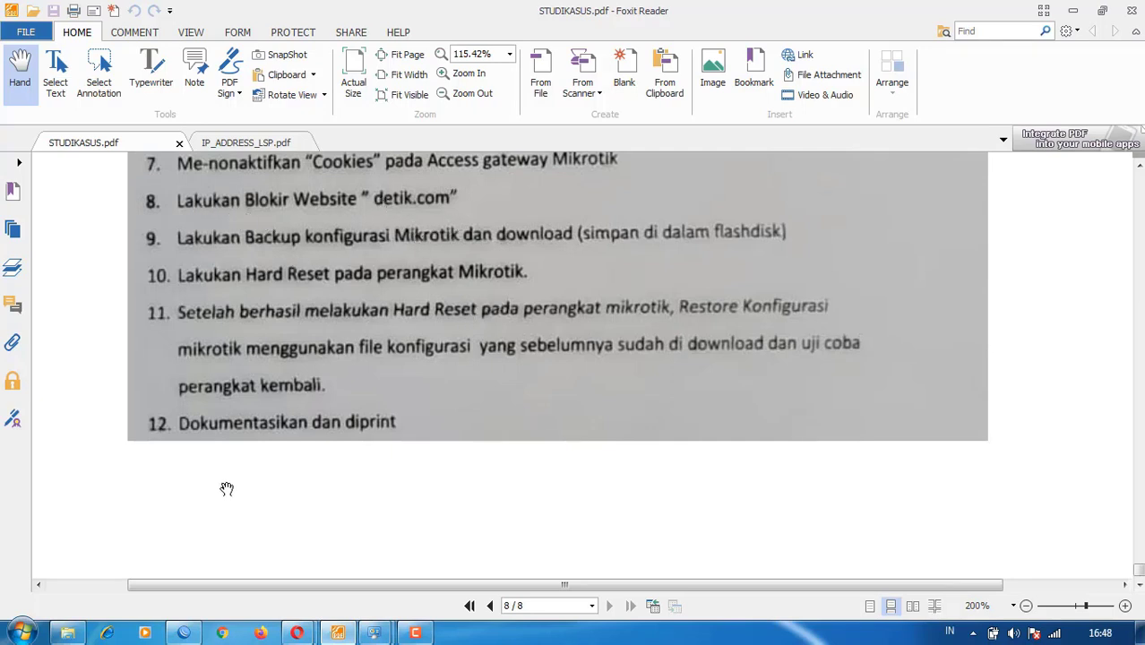
pyautogui.click(182, 633)
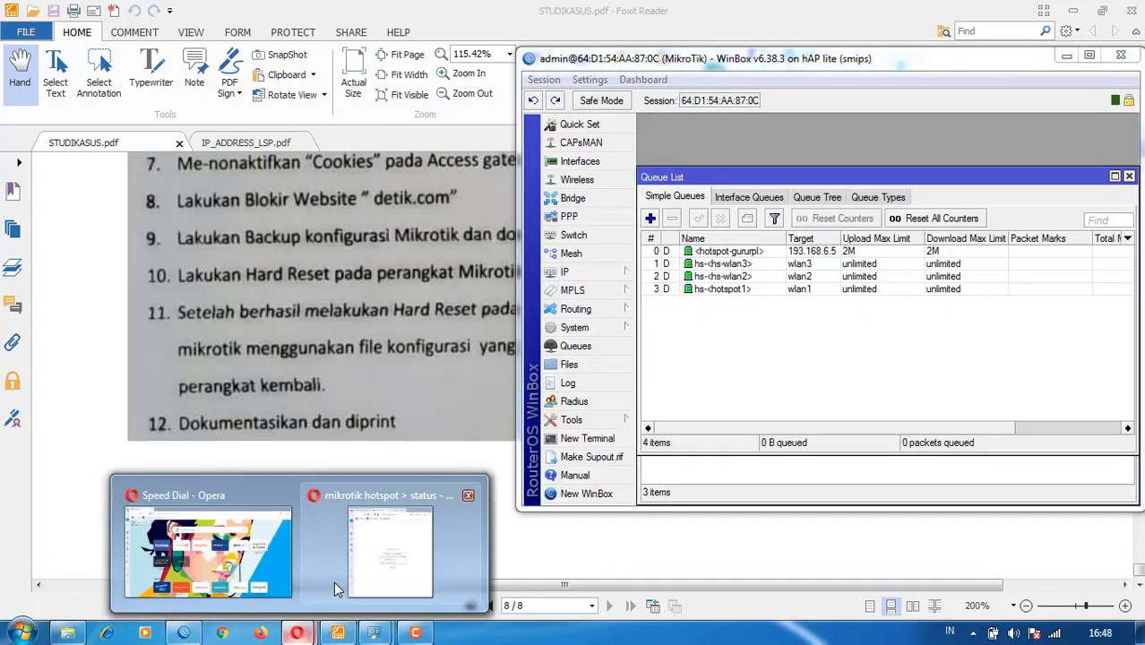
pyautogui.click(366, 546)
# - Load detik.com in the speed test tab to confirm it still opens, then close that tab
pyautogui.click(335, 31)
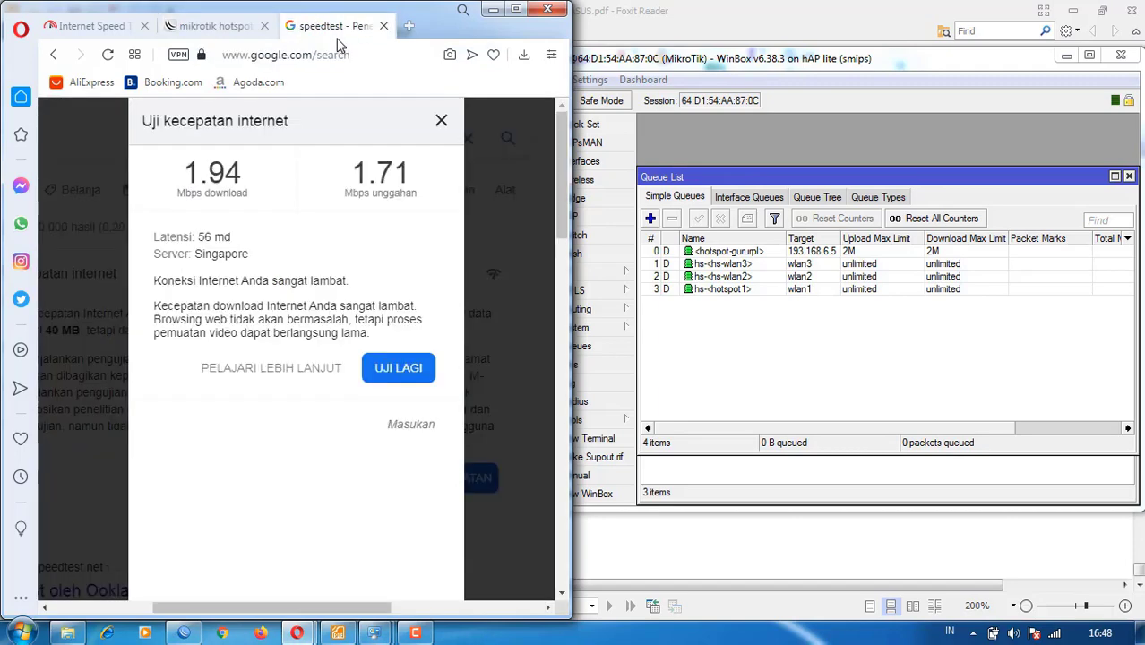
pyautogui.click(349, 53)
pyautogui.write('de')
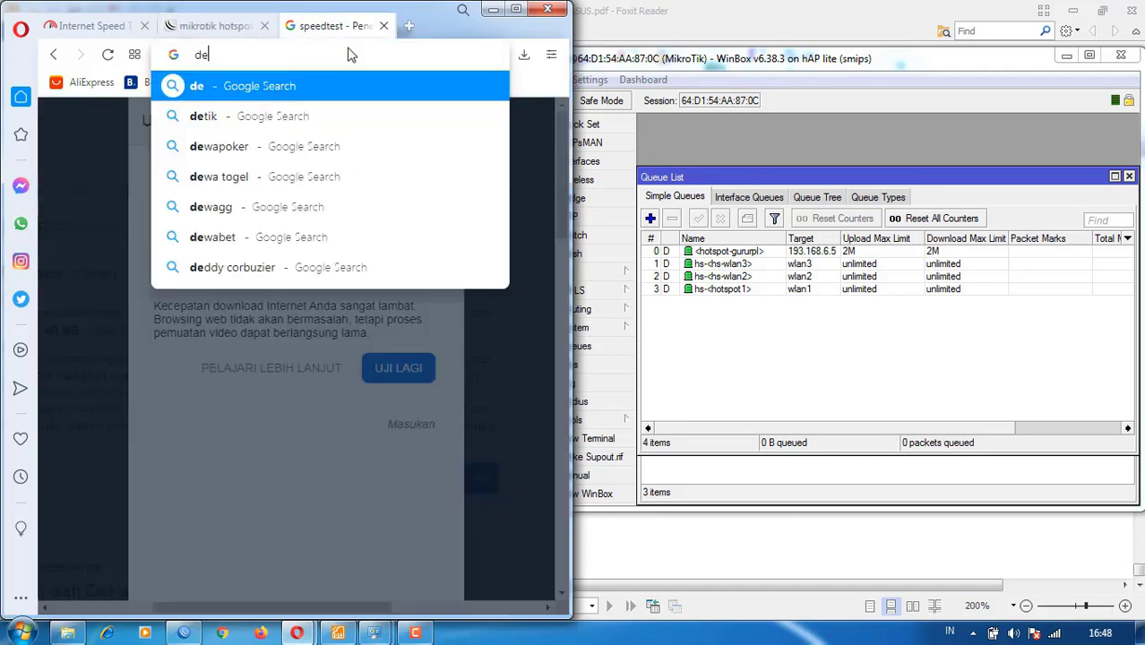
pyautogui.write('tik.com')
pyautogui.press('Return')
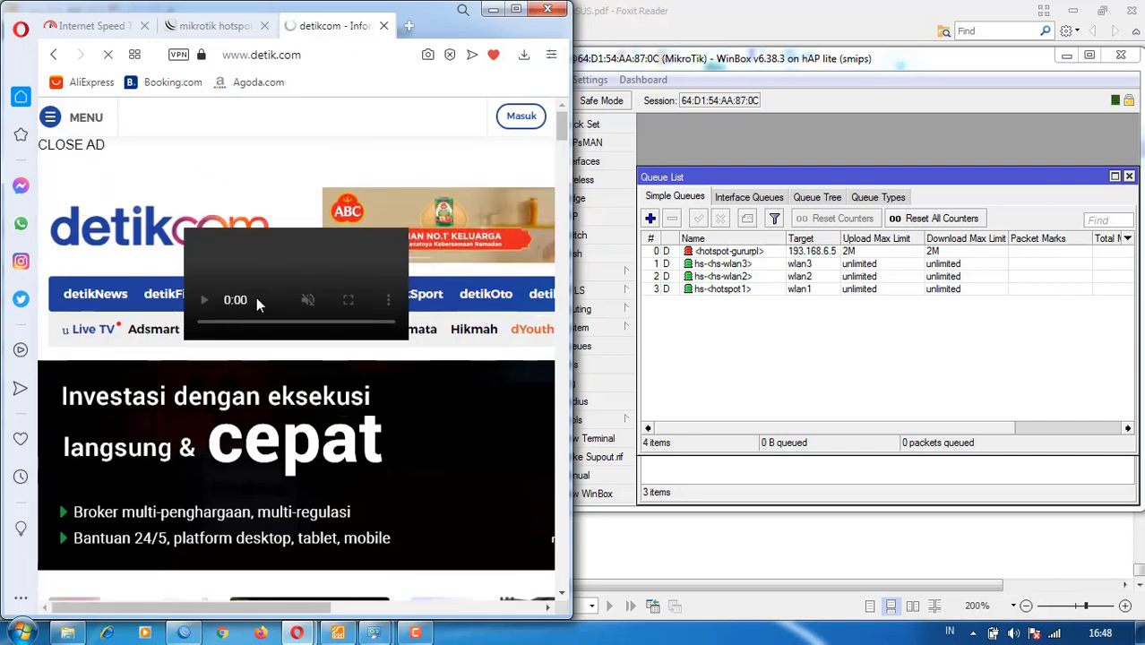
pyautogui.click(384, 26)
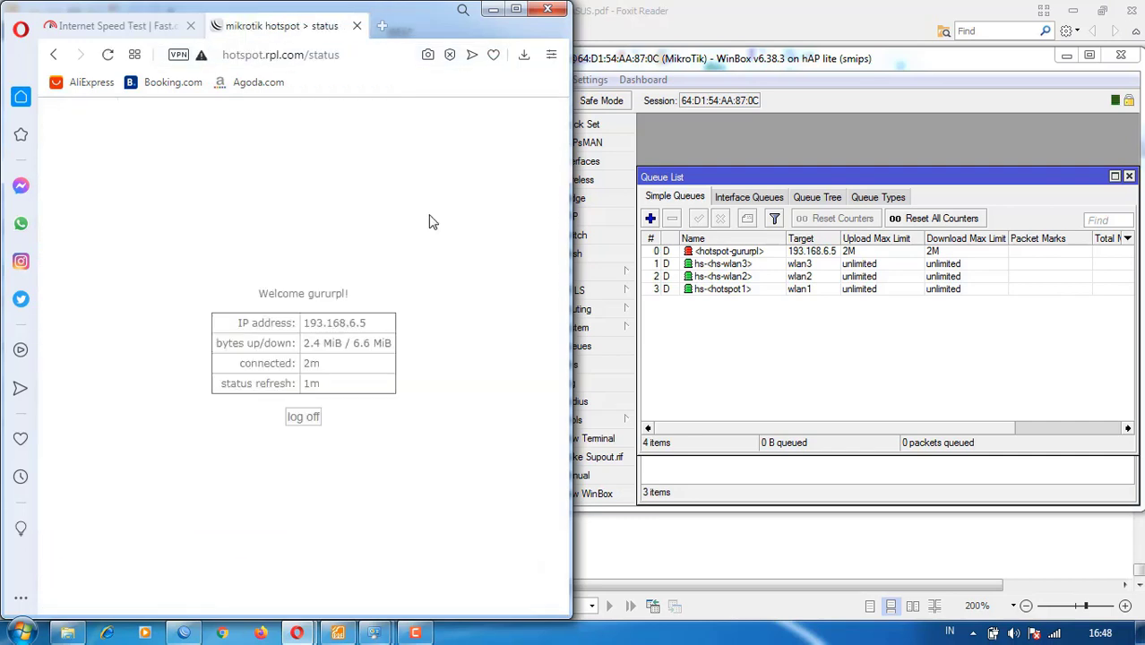
pyautogui.click(791, 376)
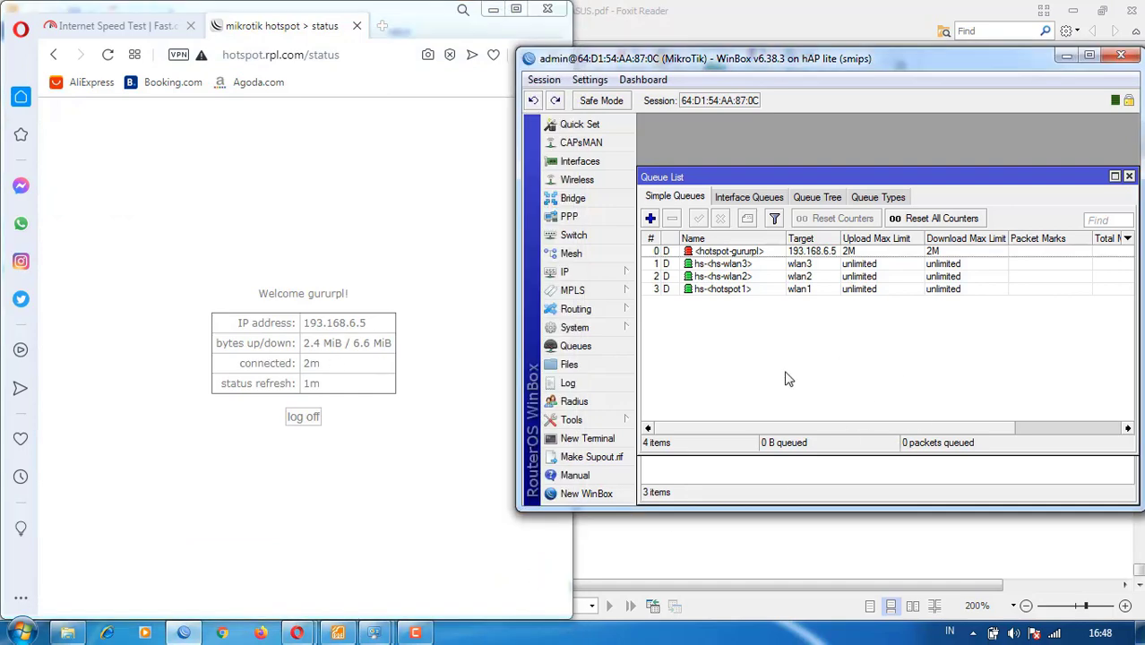
# - Start a new firewall filter rule matching in-interface wlan3 and out-interface ether1-Internet
pyautogui.doubleClick(847, 63)
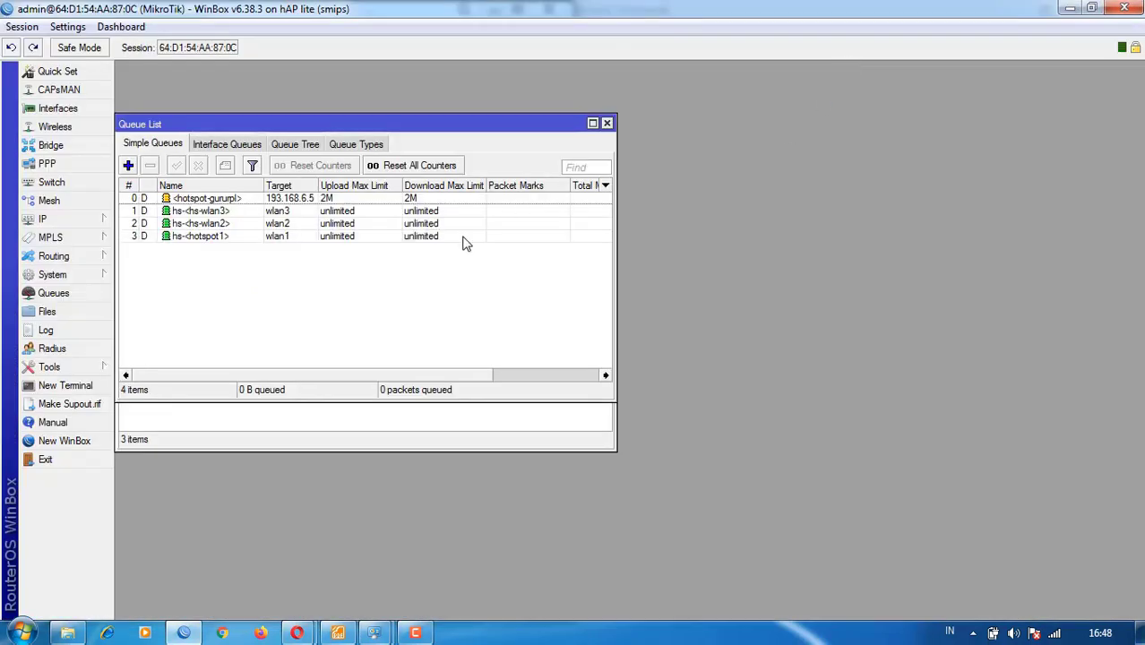
pyautogui.click(42, 221)
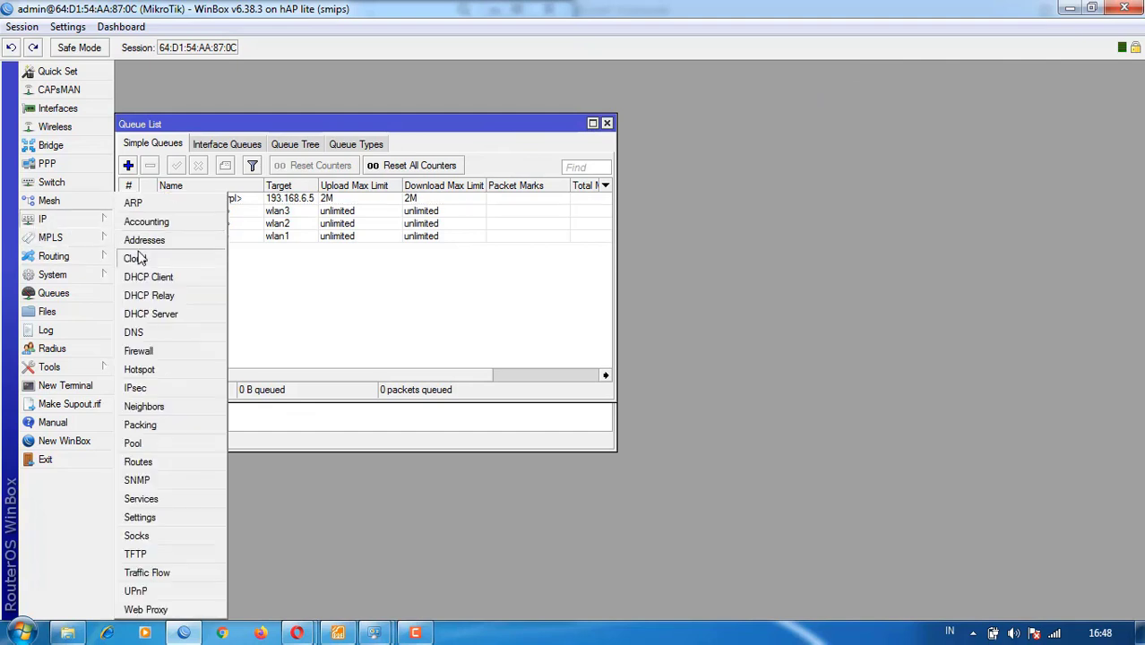
pyautogui.click(141, 351)
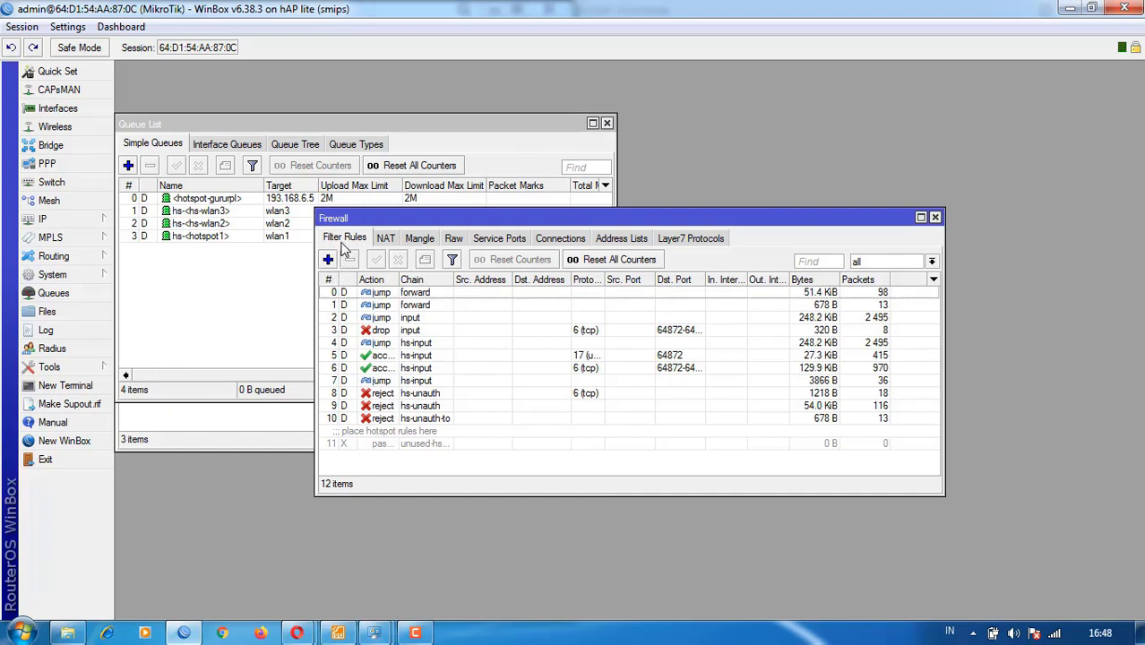
pyautogui.click(328, 260)
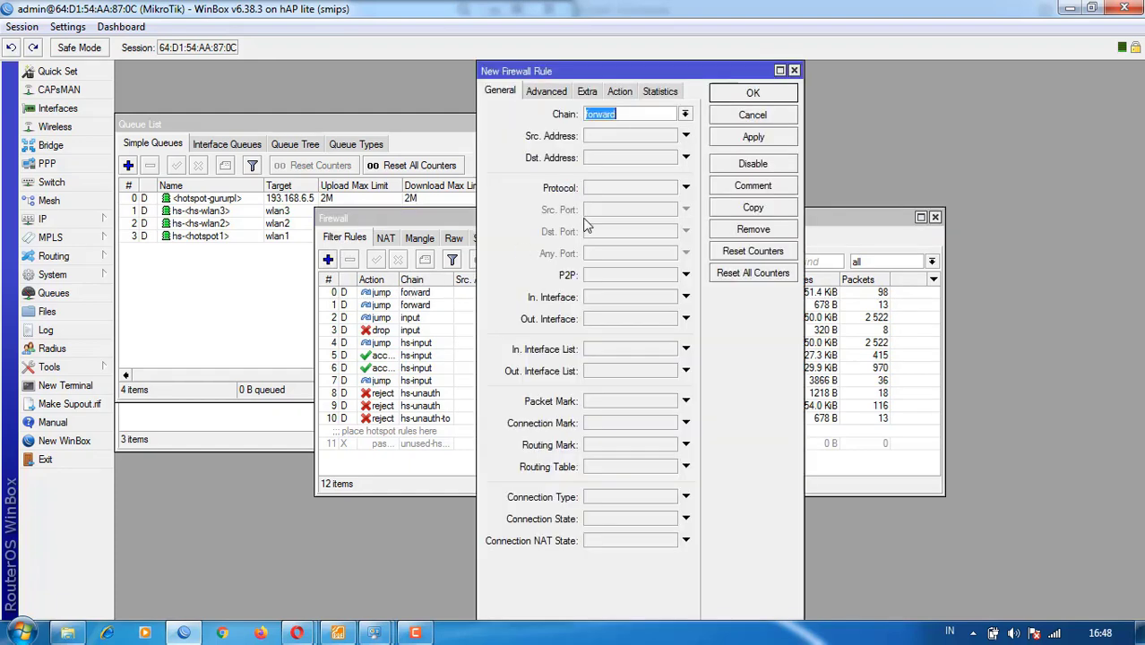
pyautogui.click(608, 300)
pyautogui.click(616, 300)
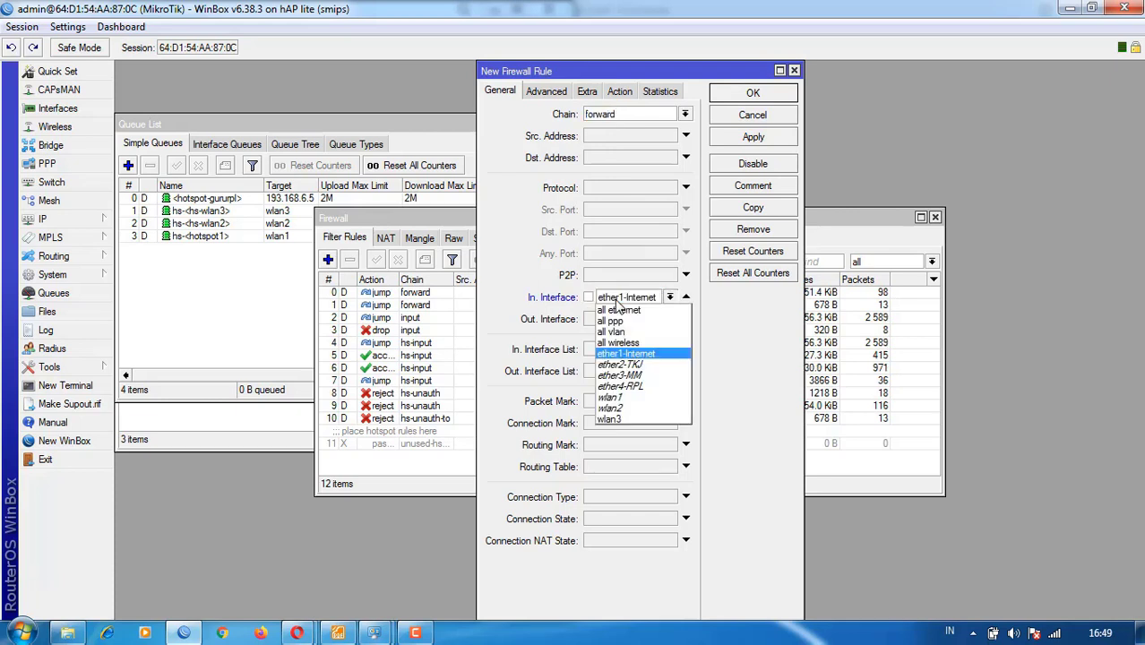
pyautogui.click(624, 421)
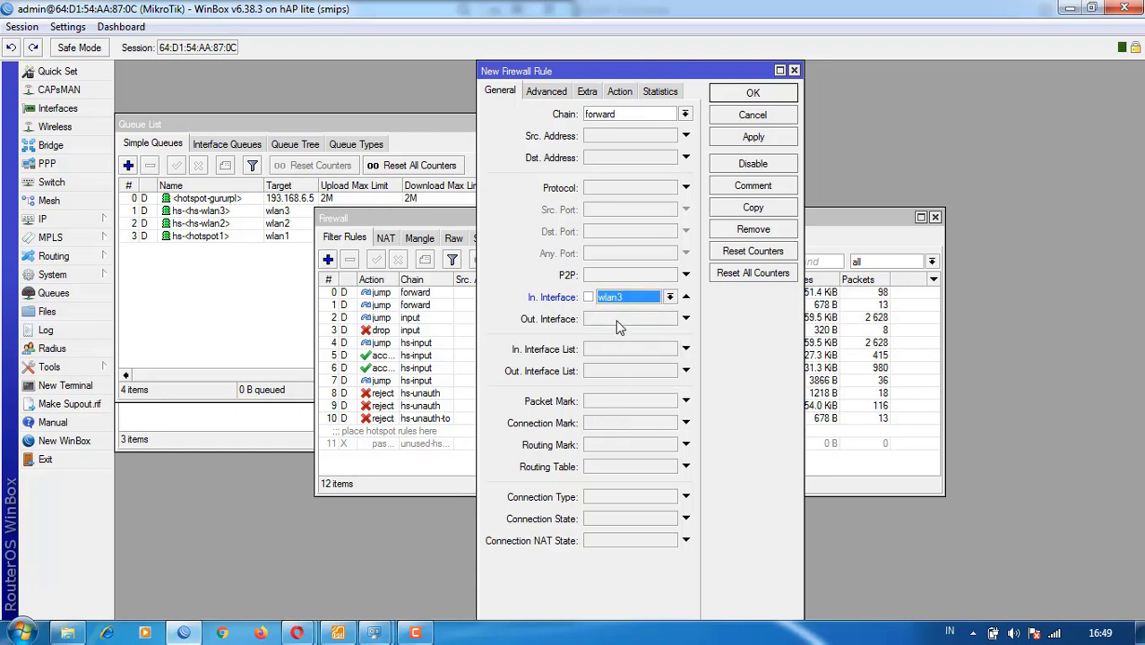
pyautogui.click(617, 324)
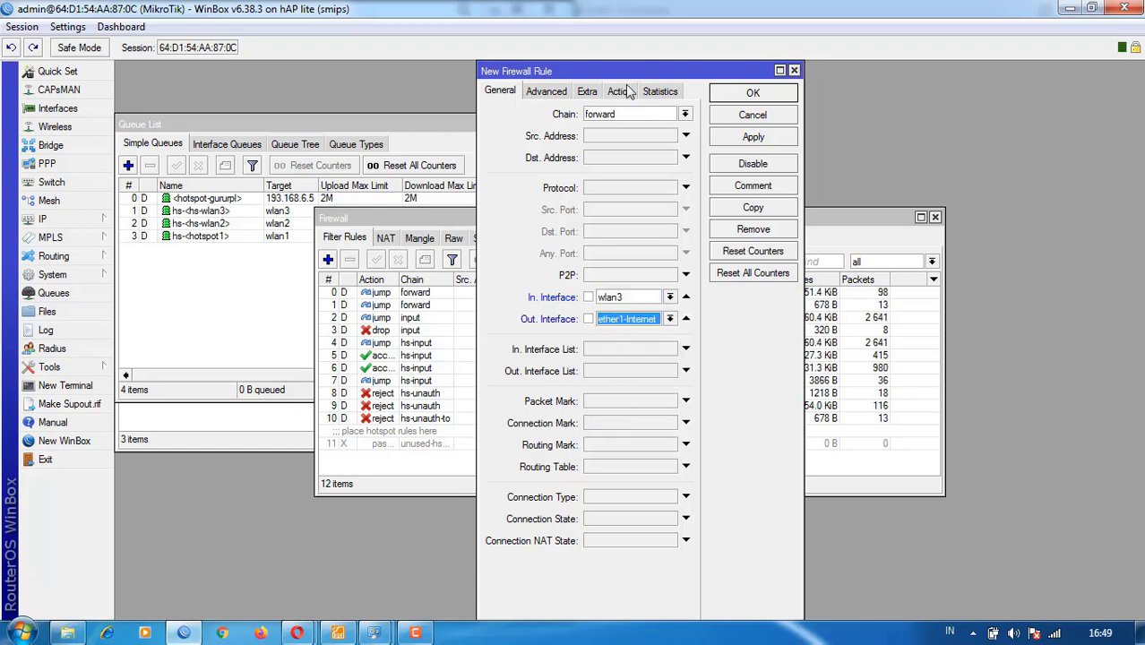
# - Set the rule's content match to 'detik' and its action to drop, then apply and save
pyautogui.click(587, 94)
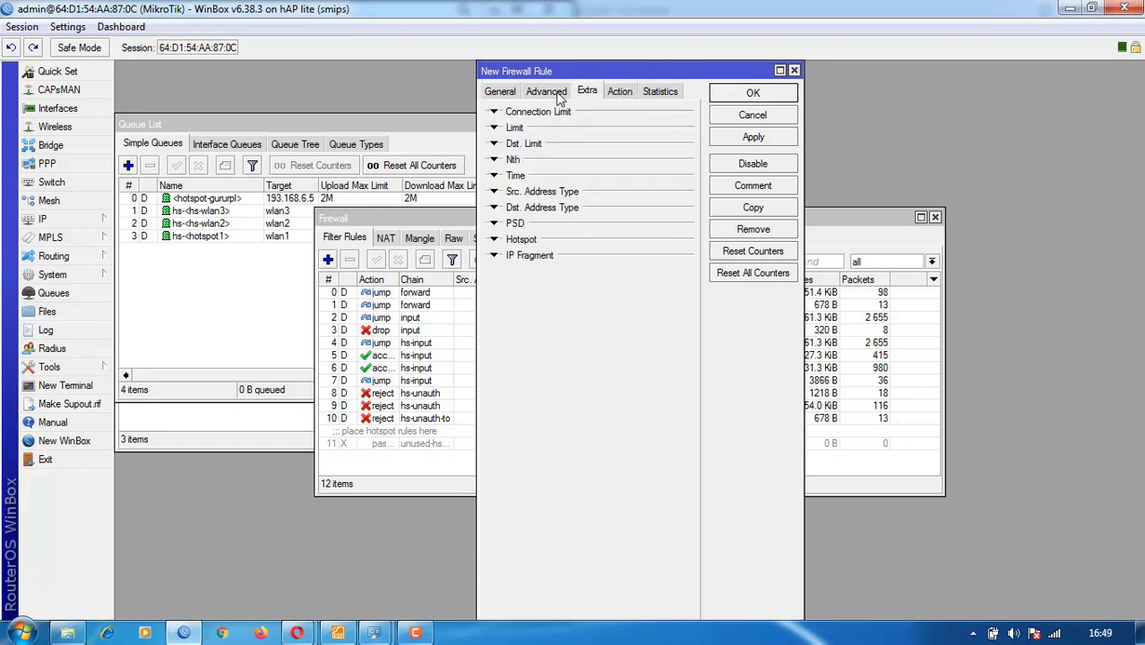
pyautogui.click(546, 93)
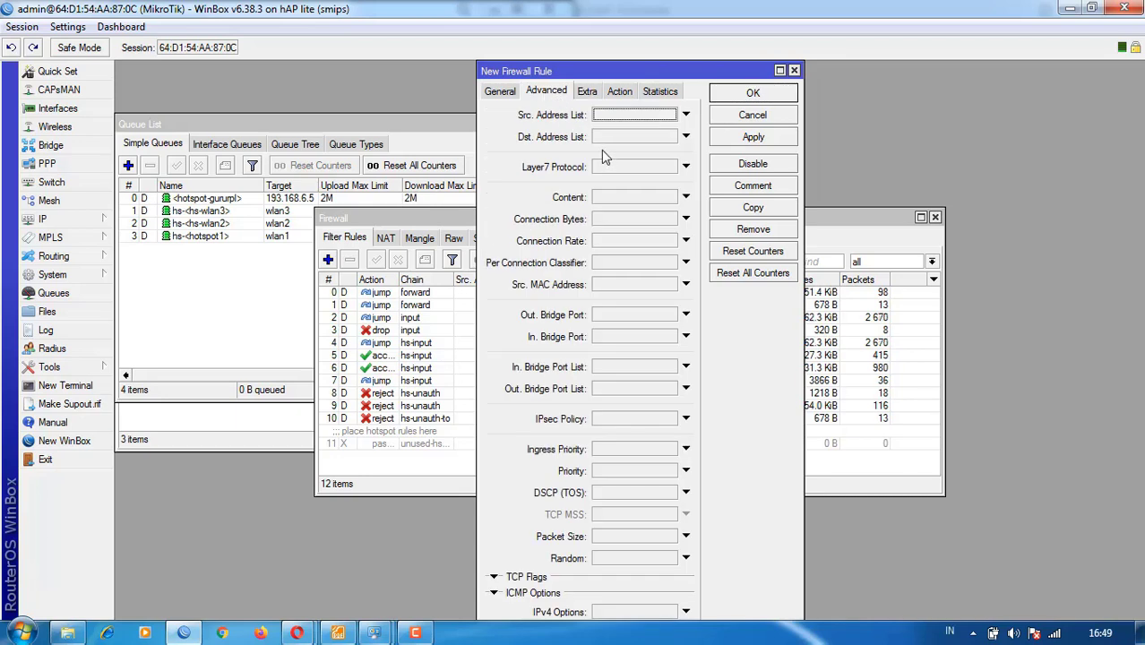
pyautogui.click(614, 198)
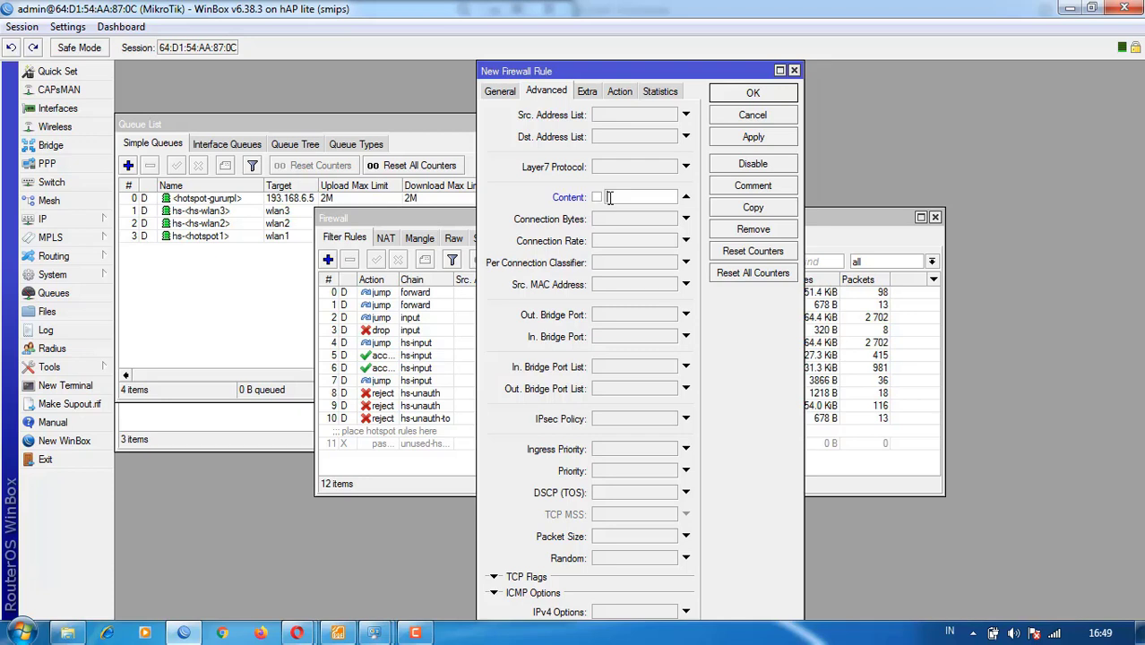
pyautogui.write('detik')
pyautogui.click(618, 92)
pyautogui.click(612, 112)
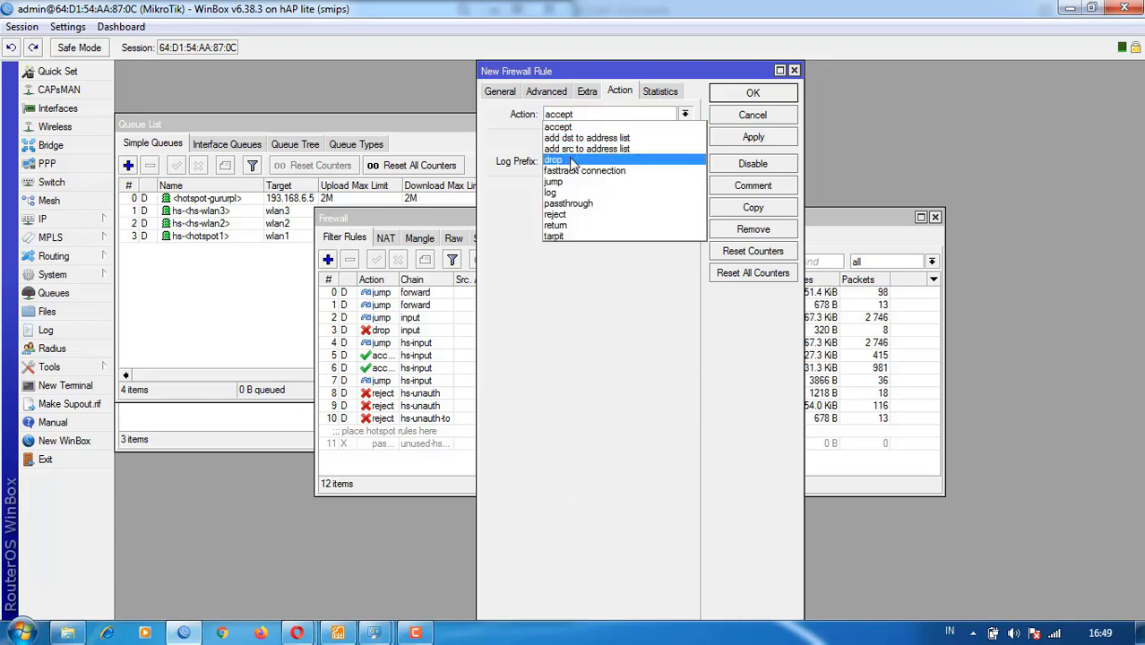
pyautogui.click(573, 161)
pyautogui.click(756, 138)
pyautogui.click(758, 95)
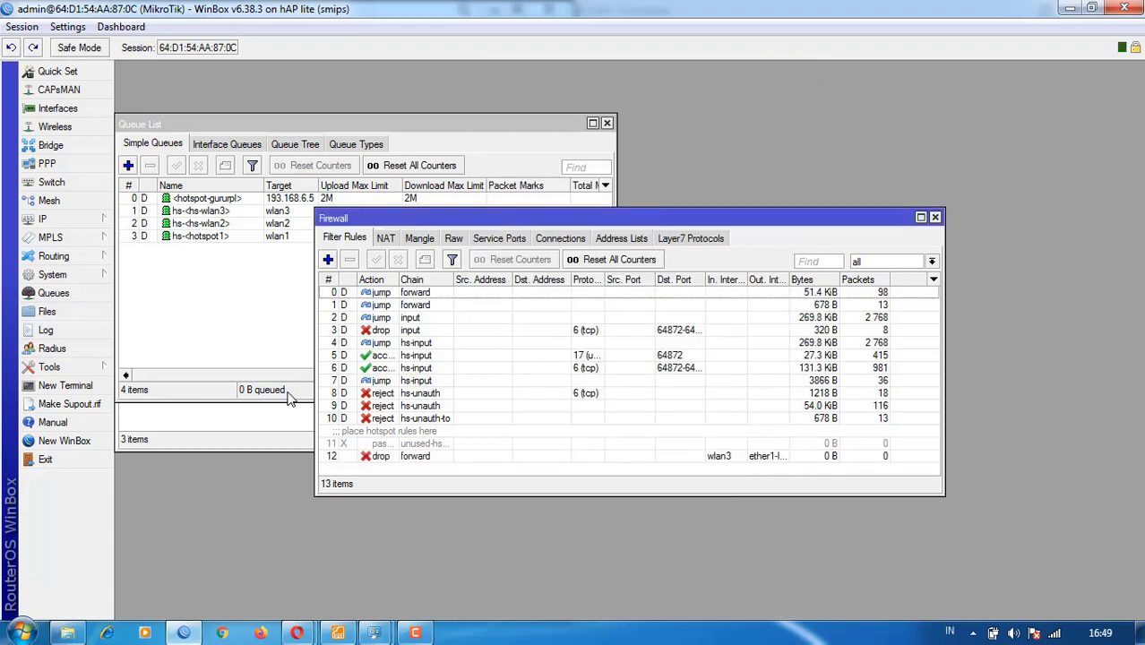
pyautogui.moveTo(297, 633)
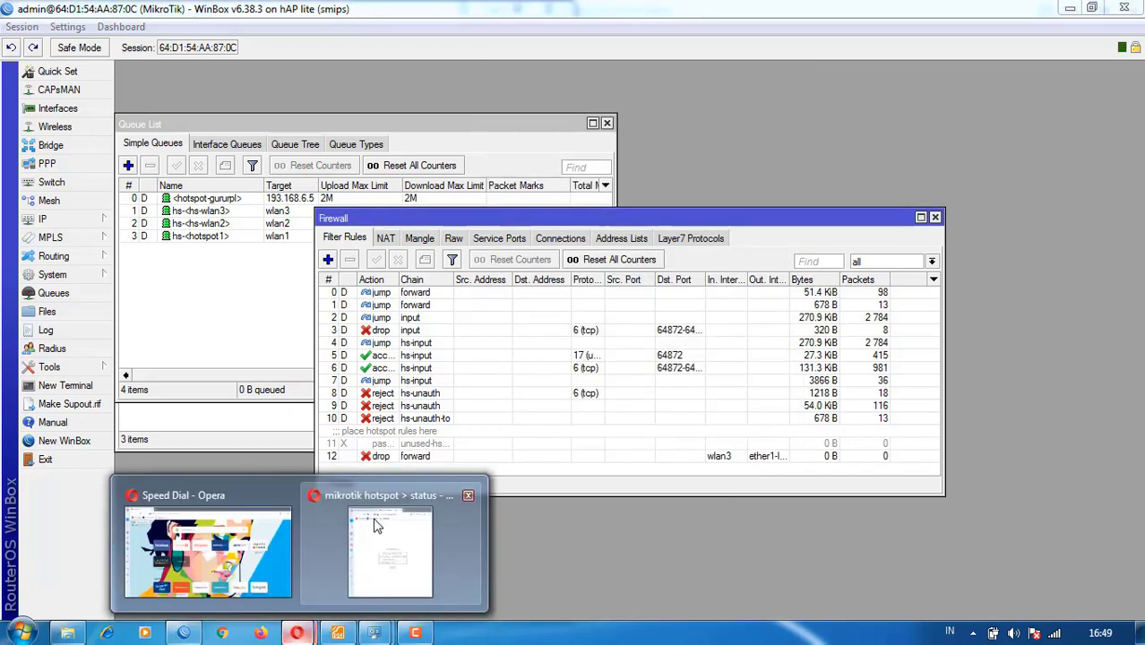
pyautogui.click(377, 523)
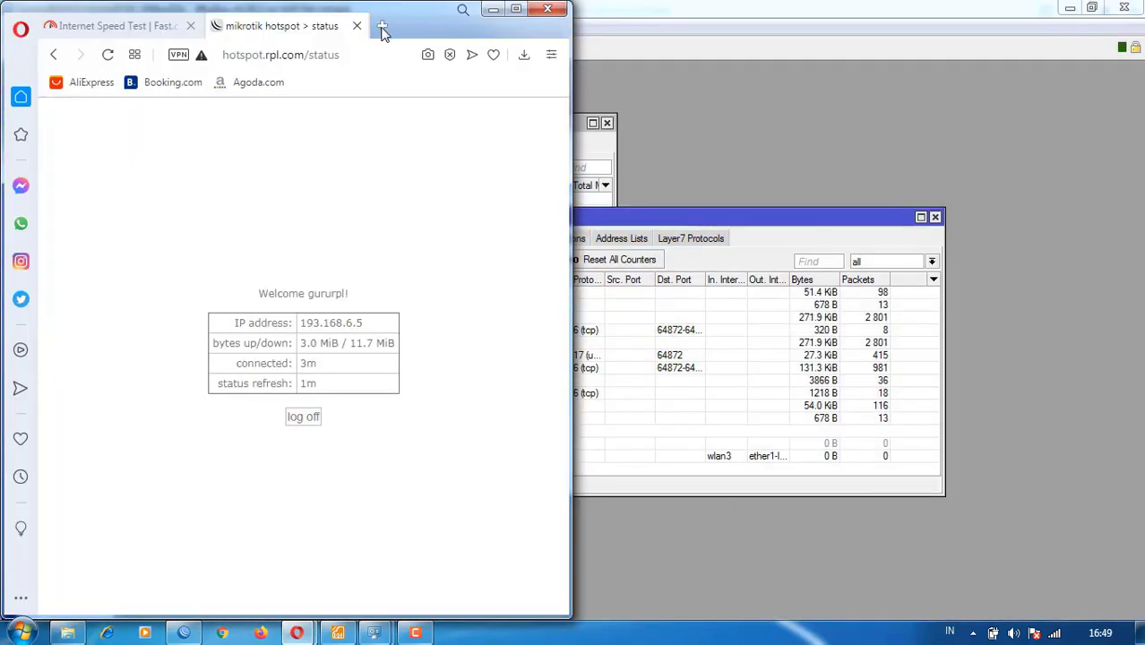
pyautogui.click(383, 26)
pyautogui.write('deti')
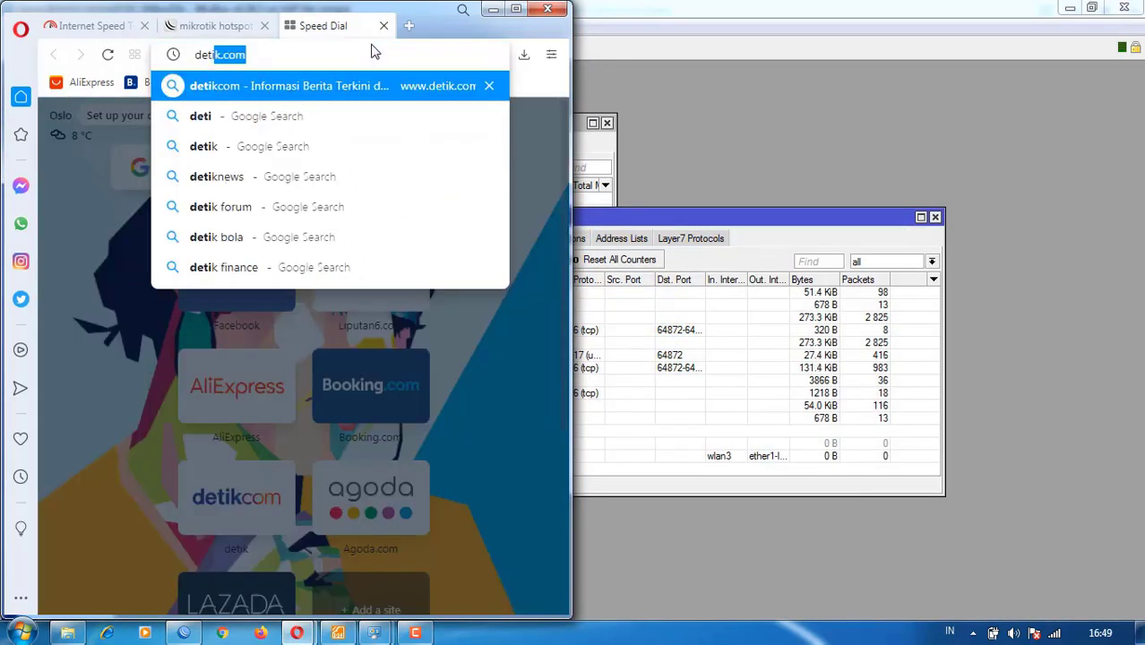
pyautogui.press('Return')
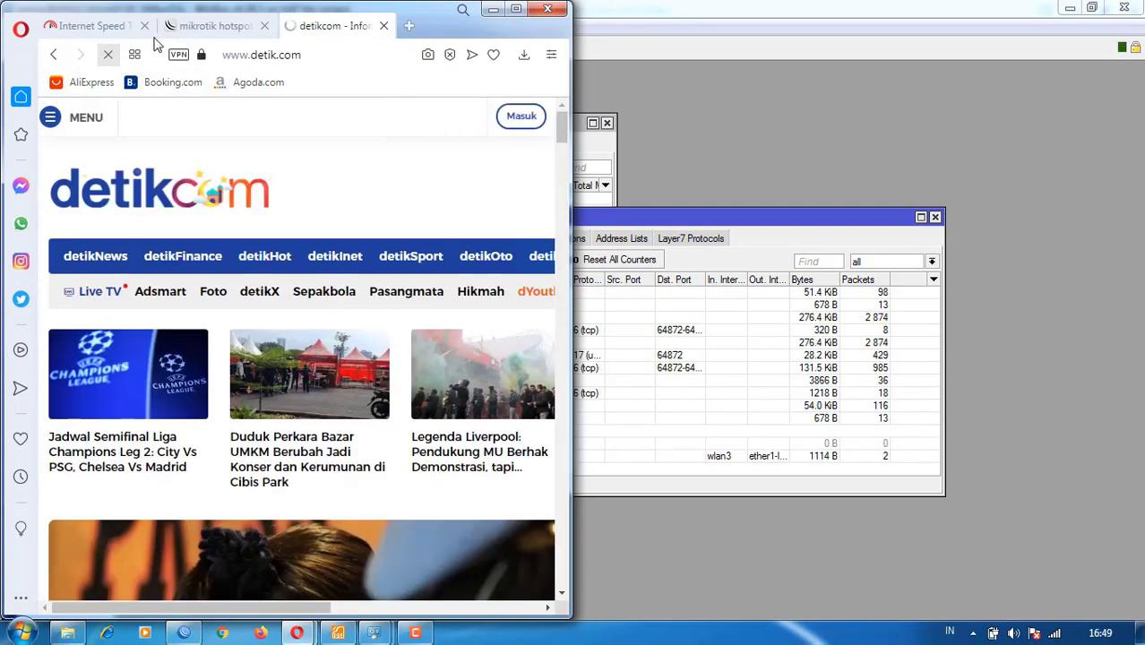
pyautogui.click(179, 25)
pyautogui.click(289, 27)
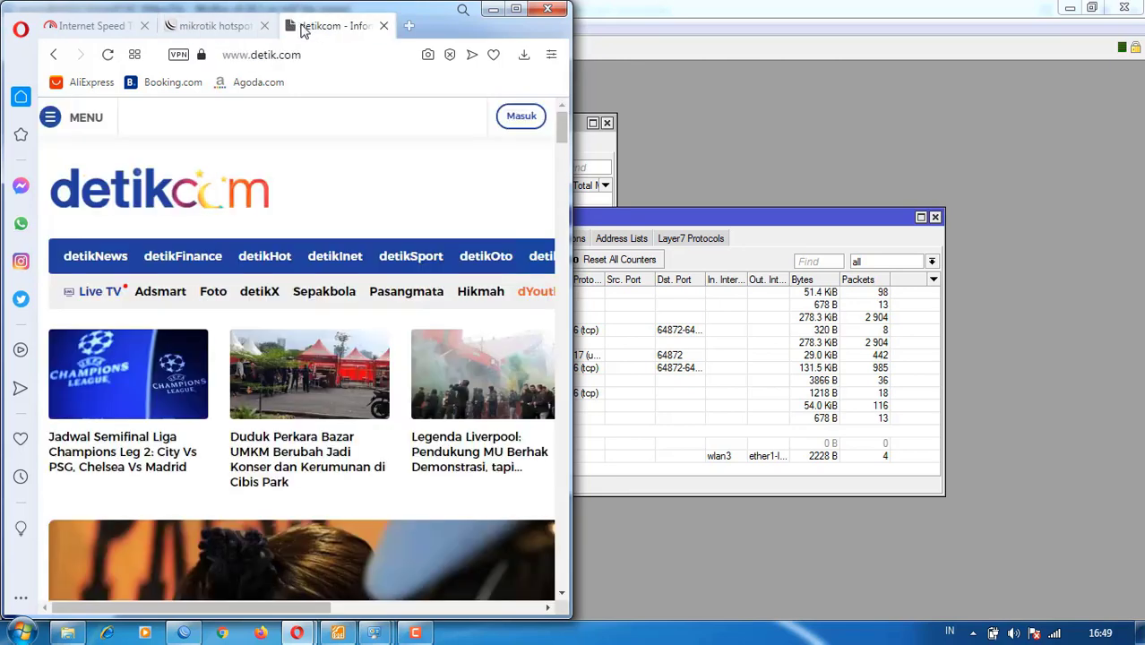
# - Search Google for detik.com and open the result in a new tab
pyautogui.click(410, 26)
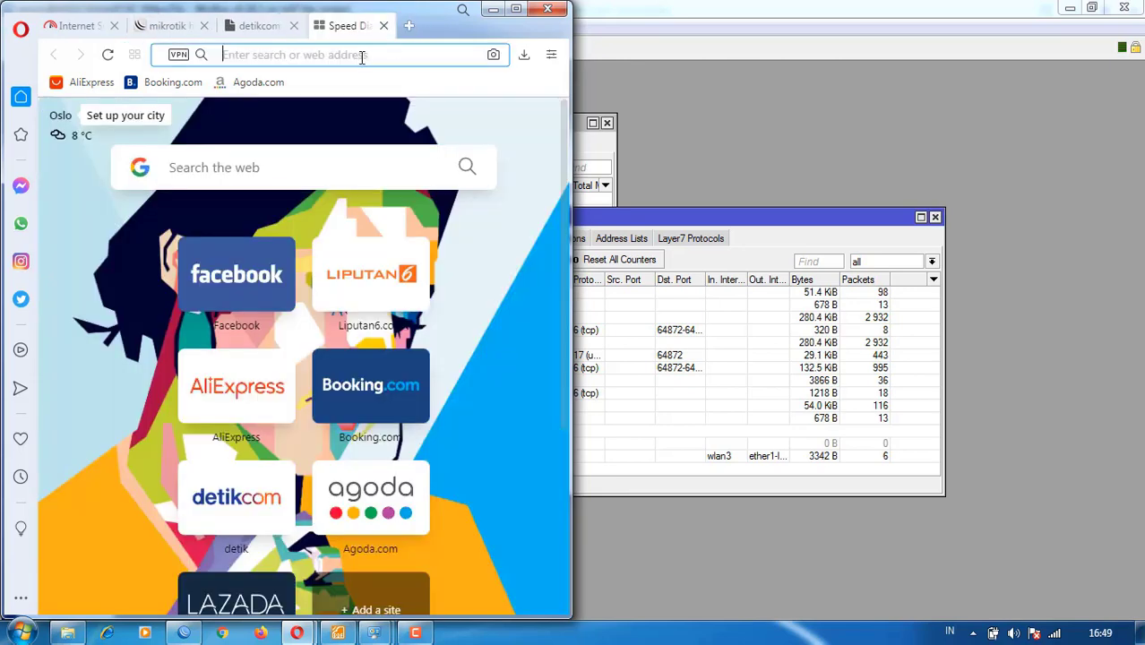
pyautogui.write('google.com')
pyautogui.press('Return')
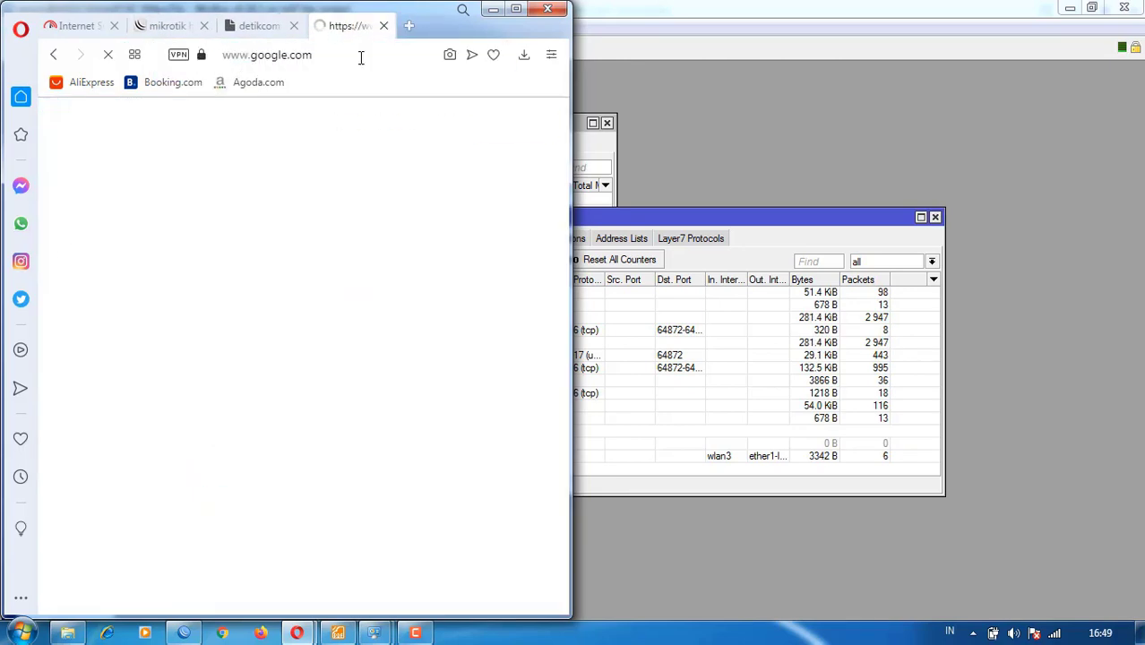
pyautogui.write('de')
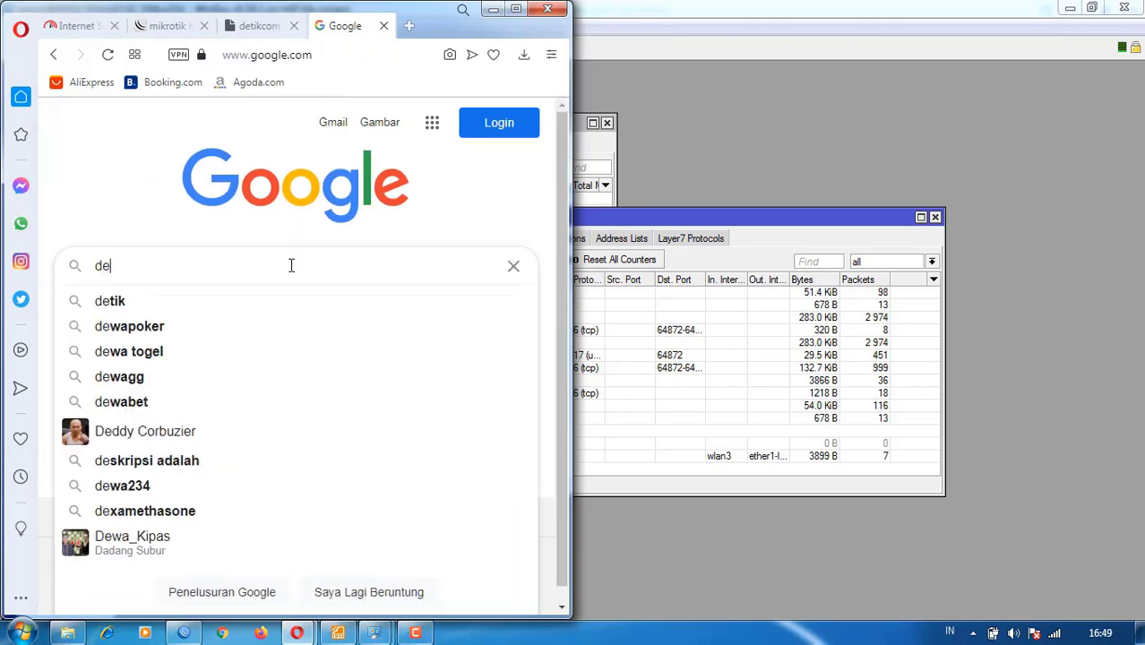
pyautogui.write('tik.com')
pyautogui.press('Return')
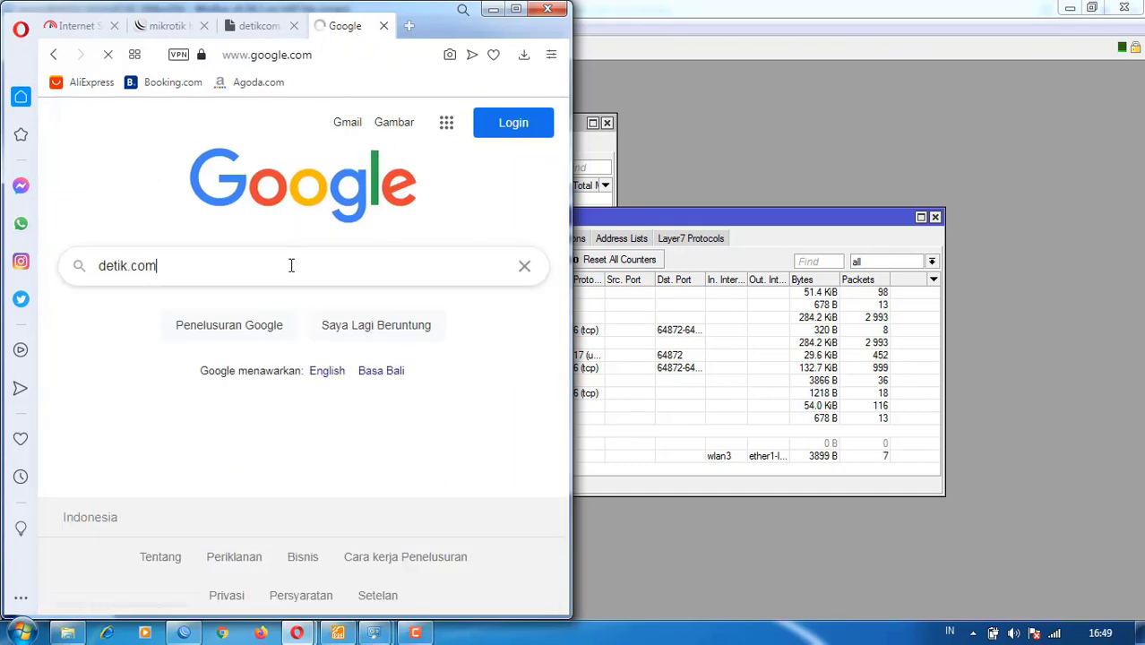
pyautogui.rightClick(274, 296)
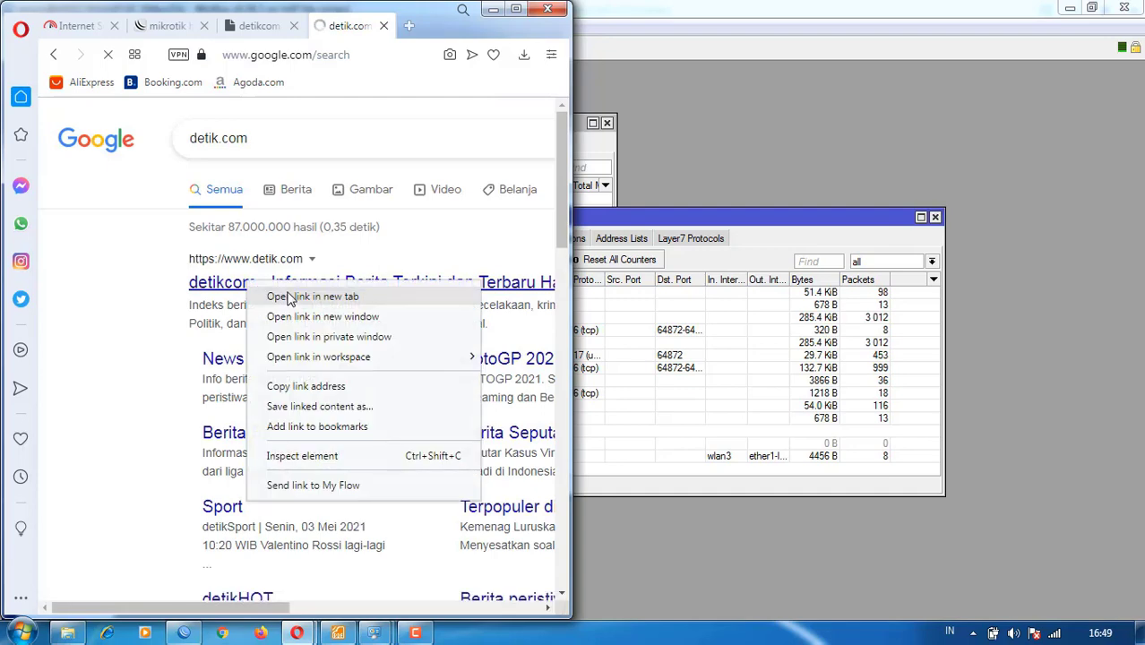
pyautogui.click(291, 300)
pyautogui.click(356, 29)
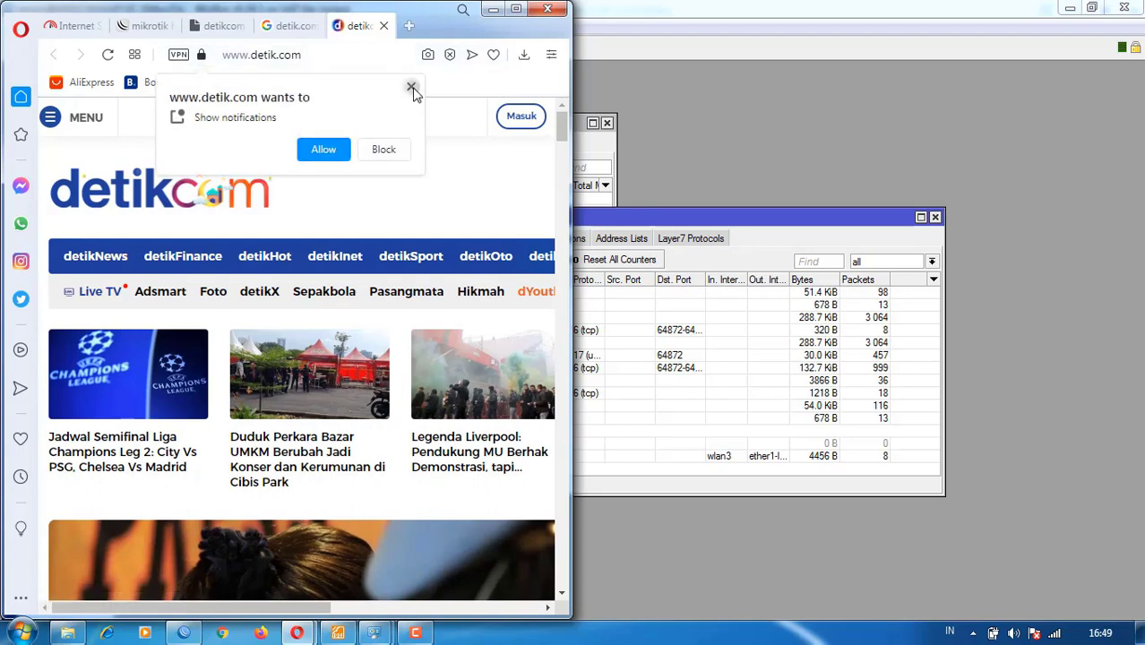
pyautogui.click(412, 87)
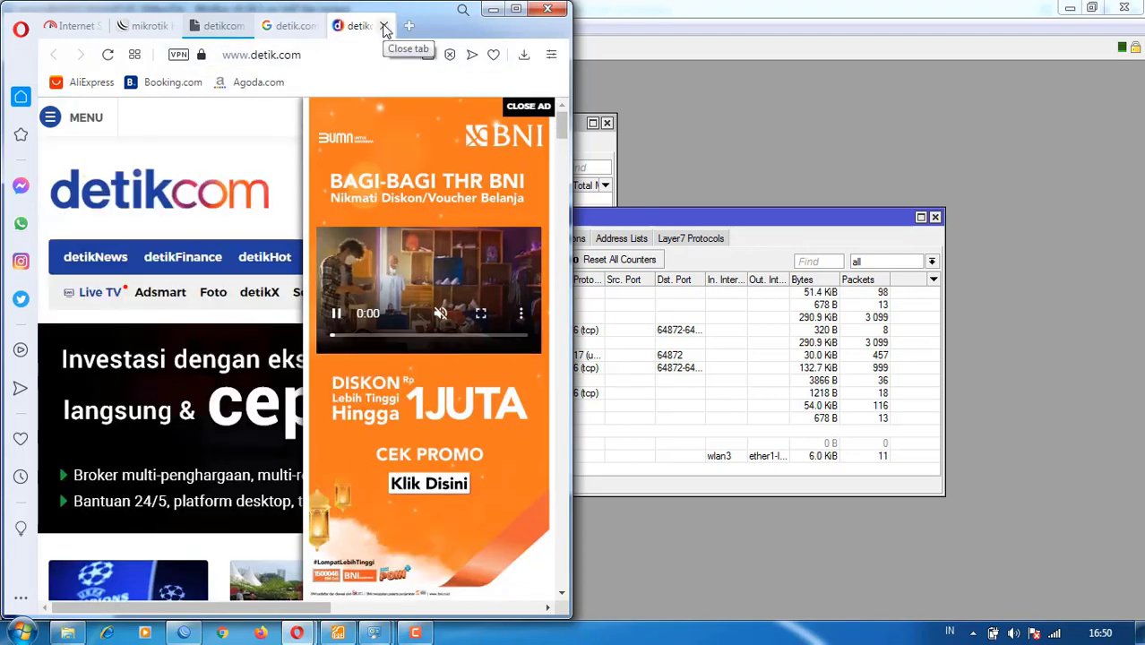
# - Close the detik.com, Google and Fast.com tabs, leaving only the hotspot status page
pyautogui.click(384, 26)
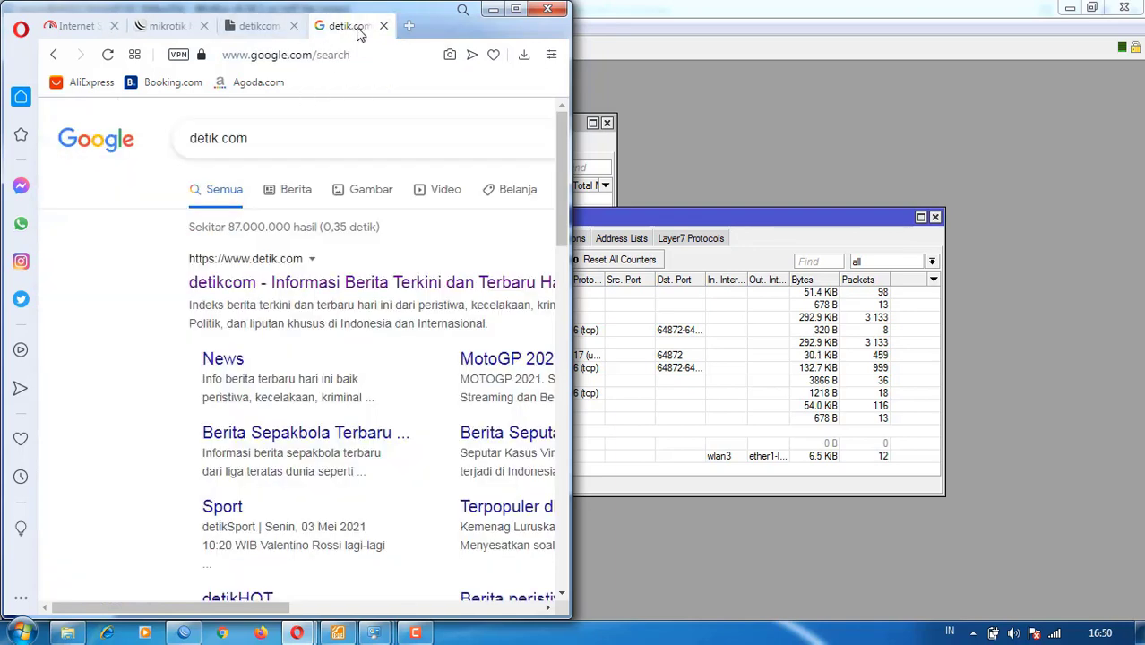
pyautogui.click(383, 26)
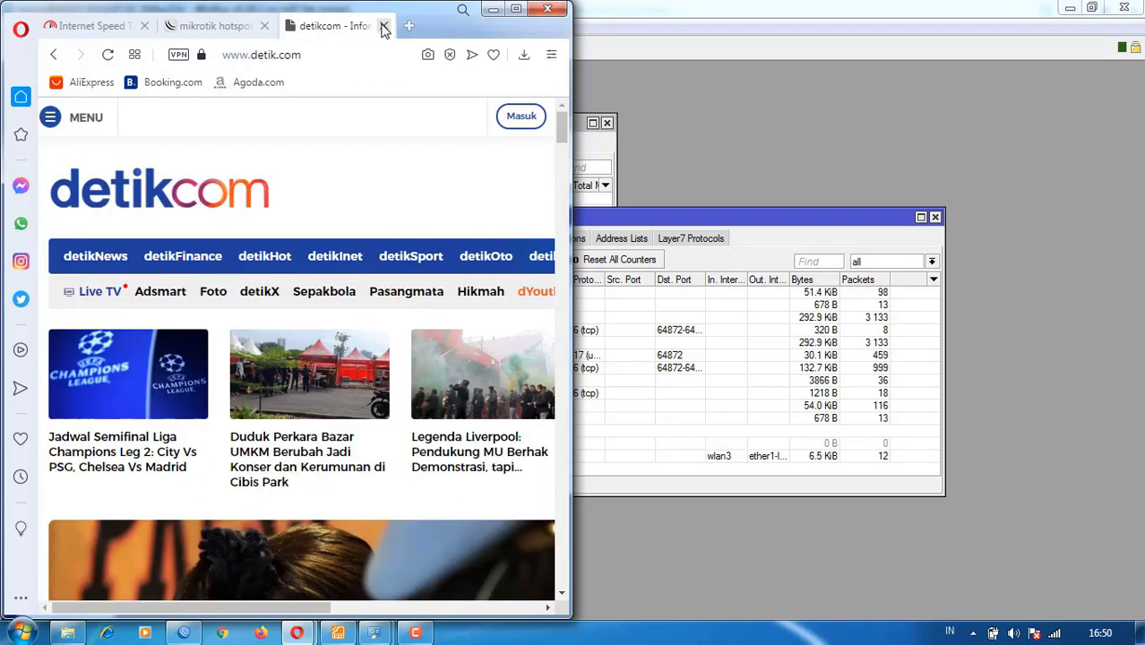
pyautogui.click(383, 27)
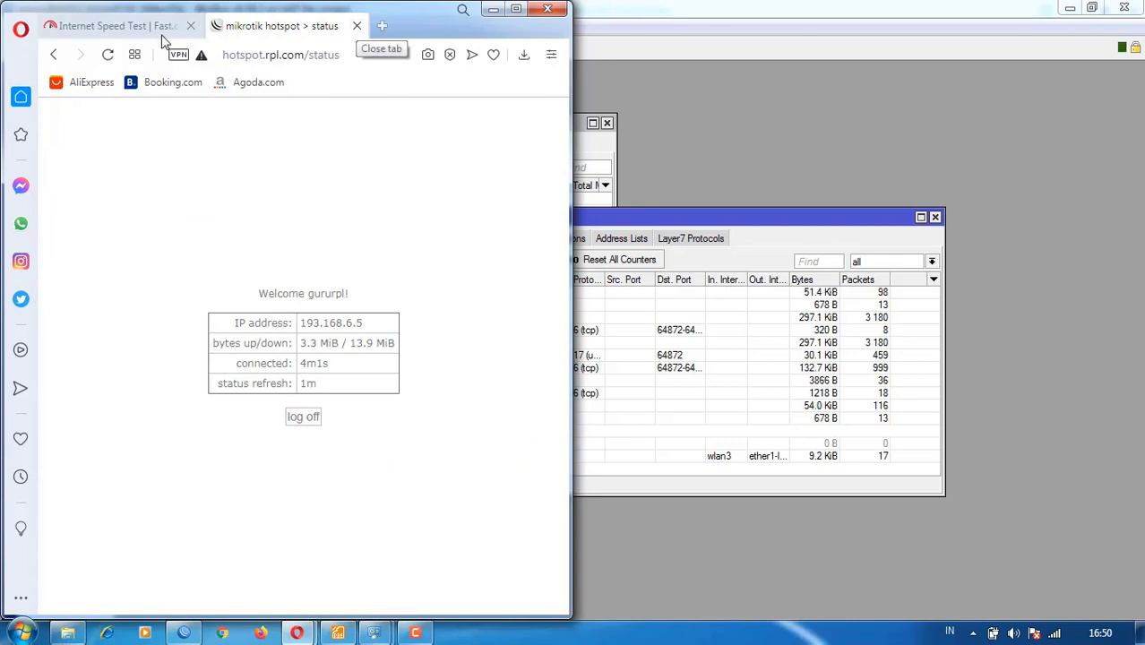
pyautogui.click(199, 32)
pyautogui.click(190, 26)
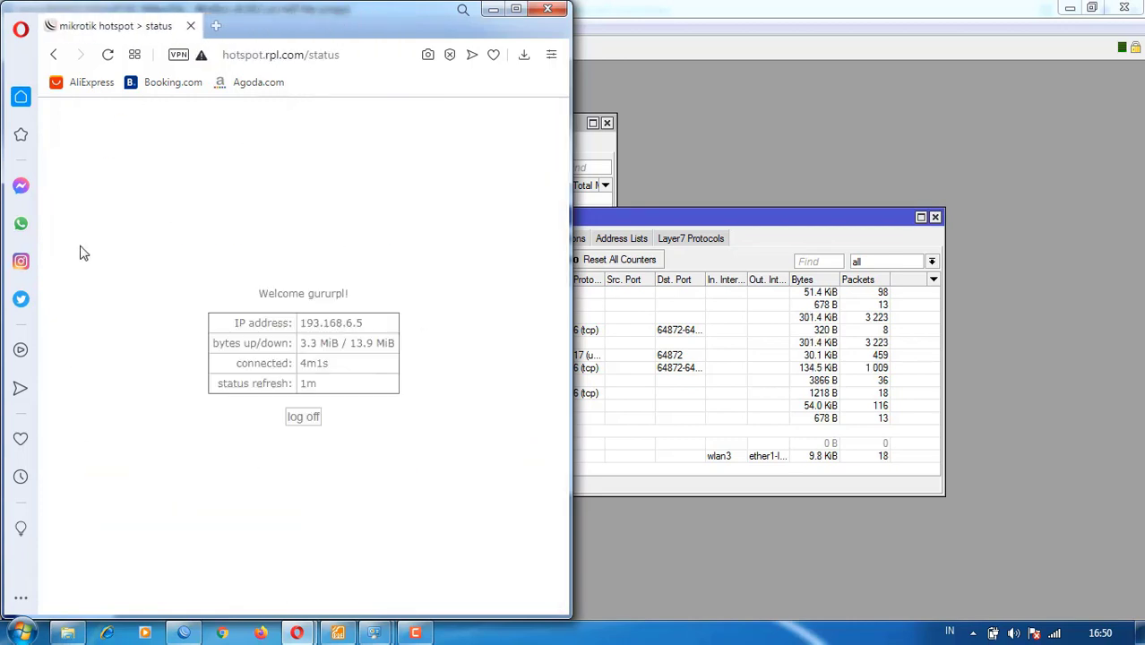
# - Clear Opera's history, cookies and cached files for all time, then enter google.com in a new tab
pyautogui.click(21, 476)
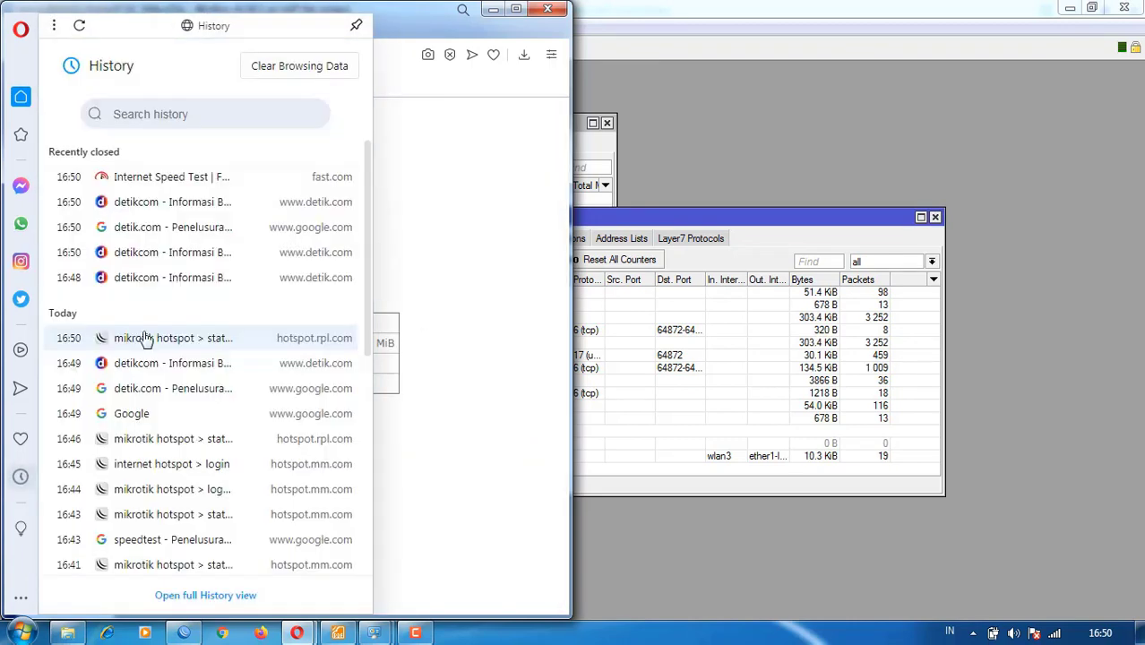
pyautogui.click(292, 76)
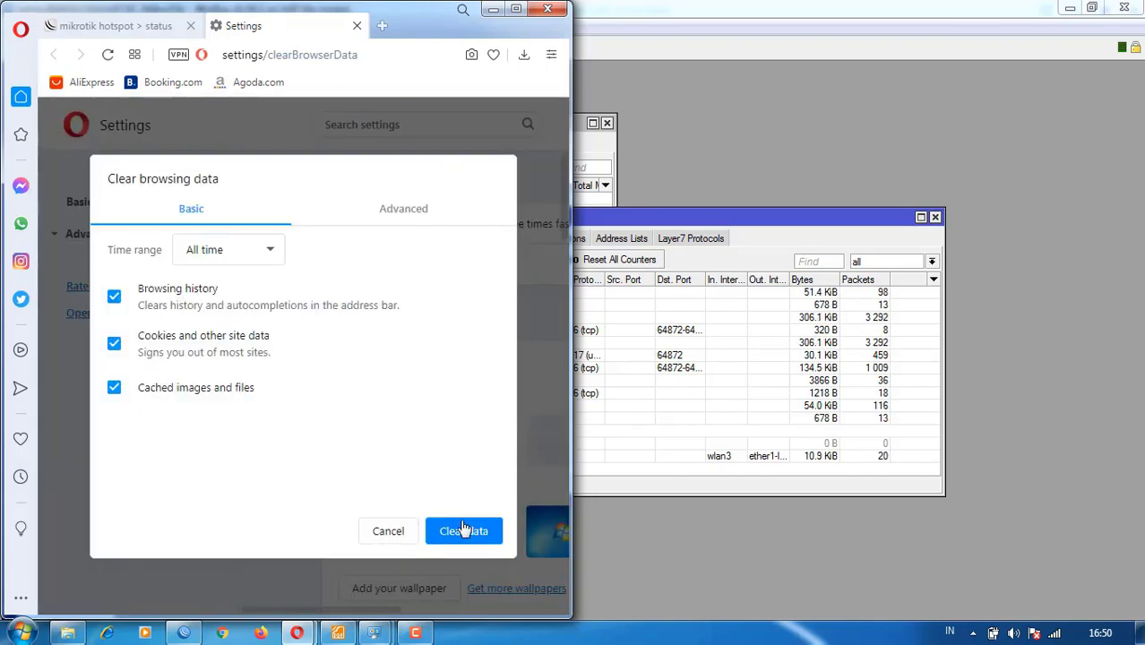
pyautogui.click(462, 525)
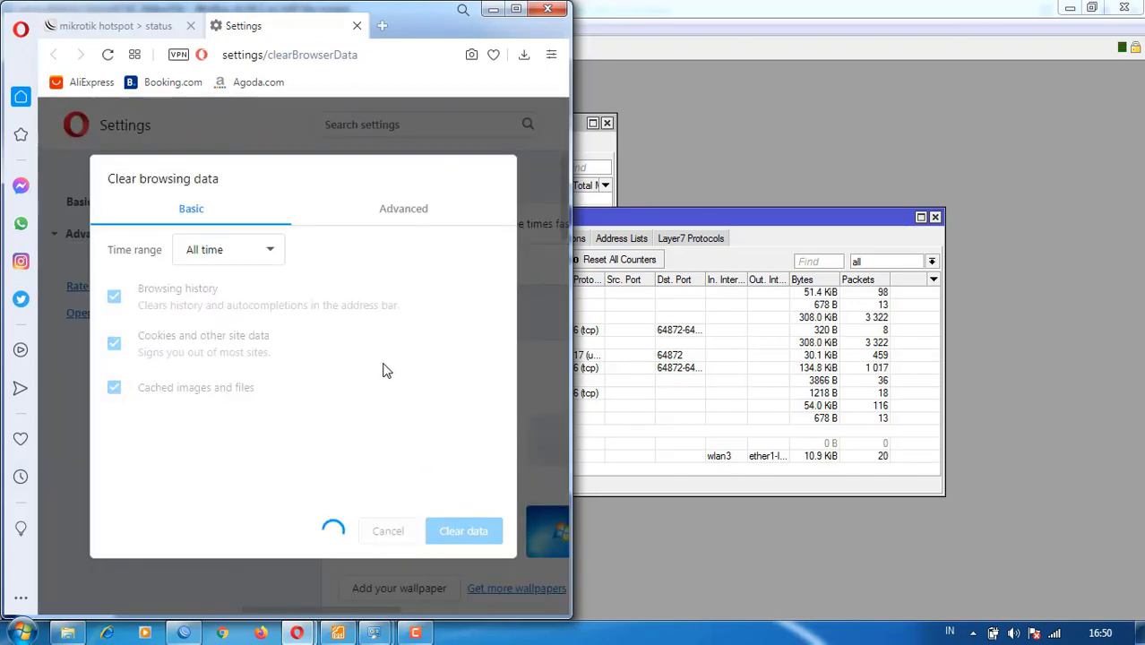
pyautogui.click(357, 26)
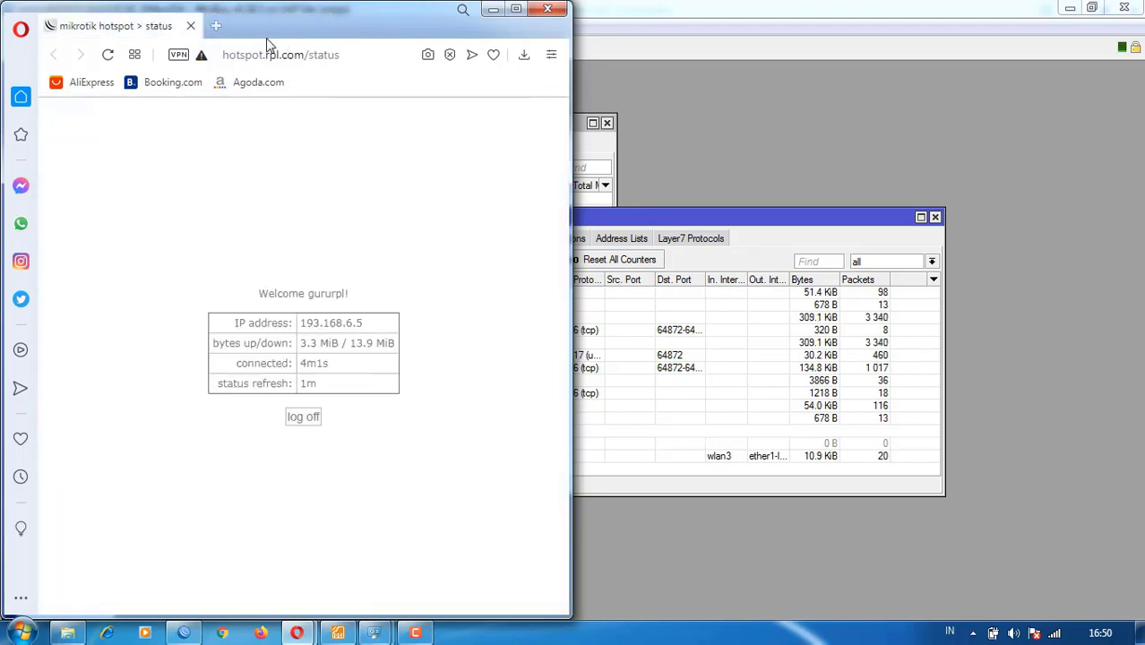
pyautogui.click(216, 26)
pyautogui.write('goo')
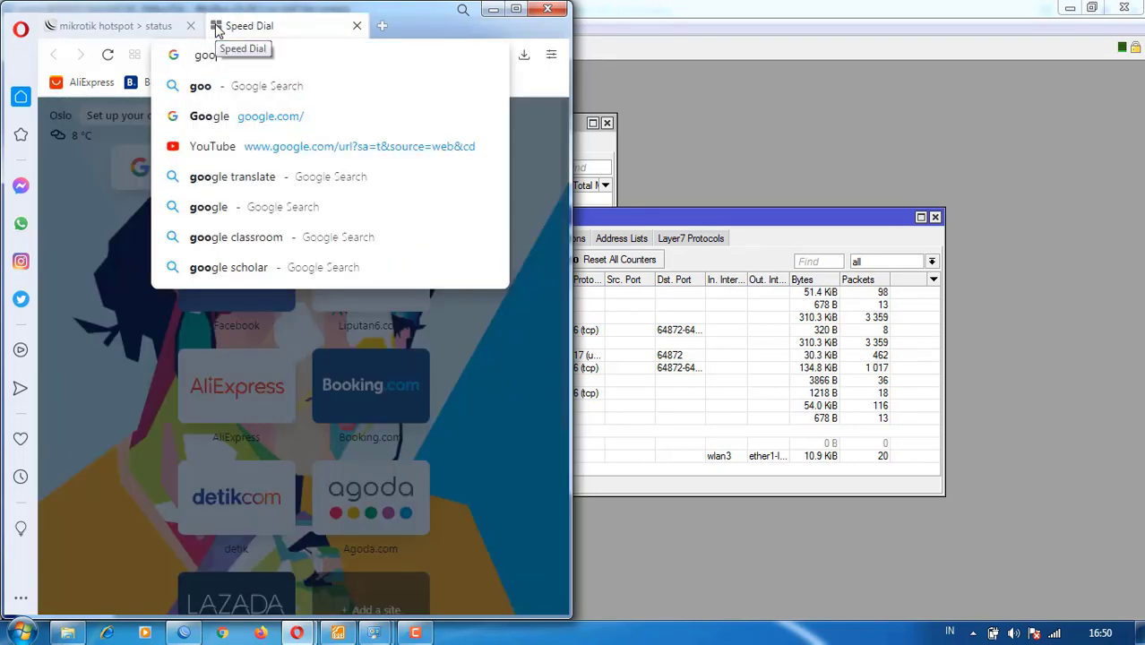
pyautogui.write('g')
pyautogui.write('le.com')
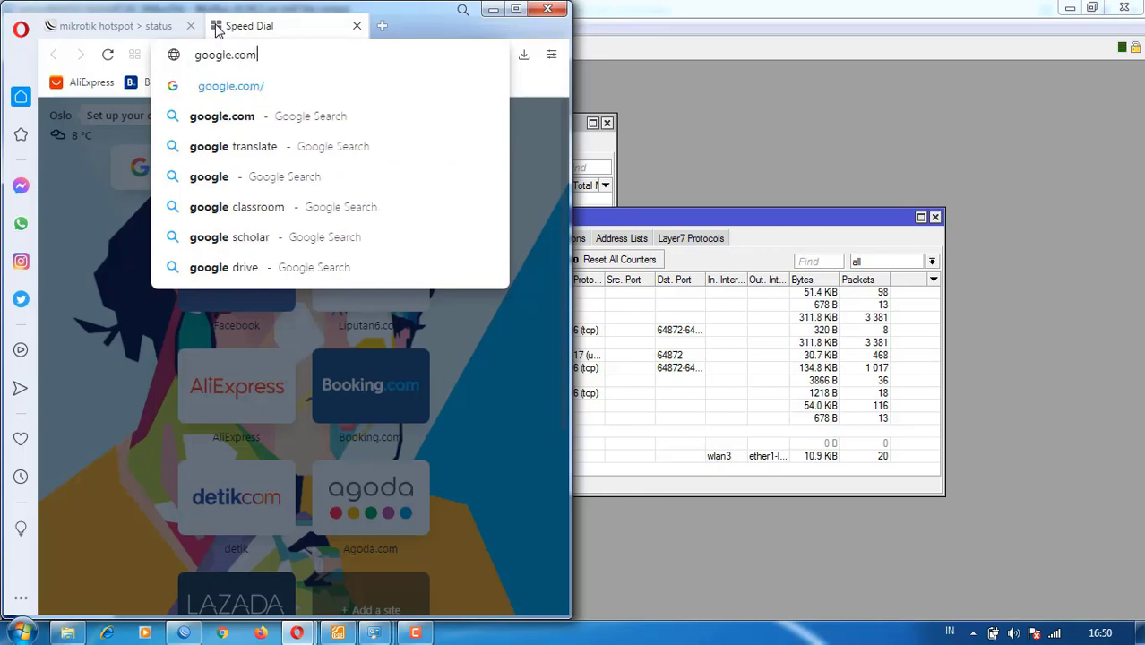
# - Search Google for 'detik', open the Detik result in a new tab, then return to WinBox
pyautogui.press('Return')
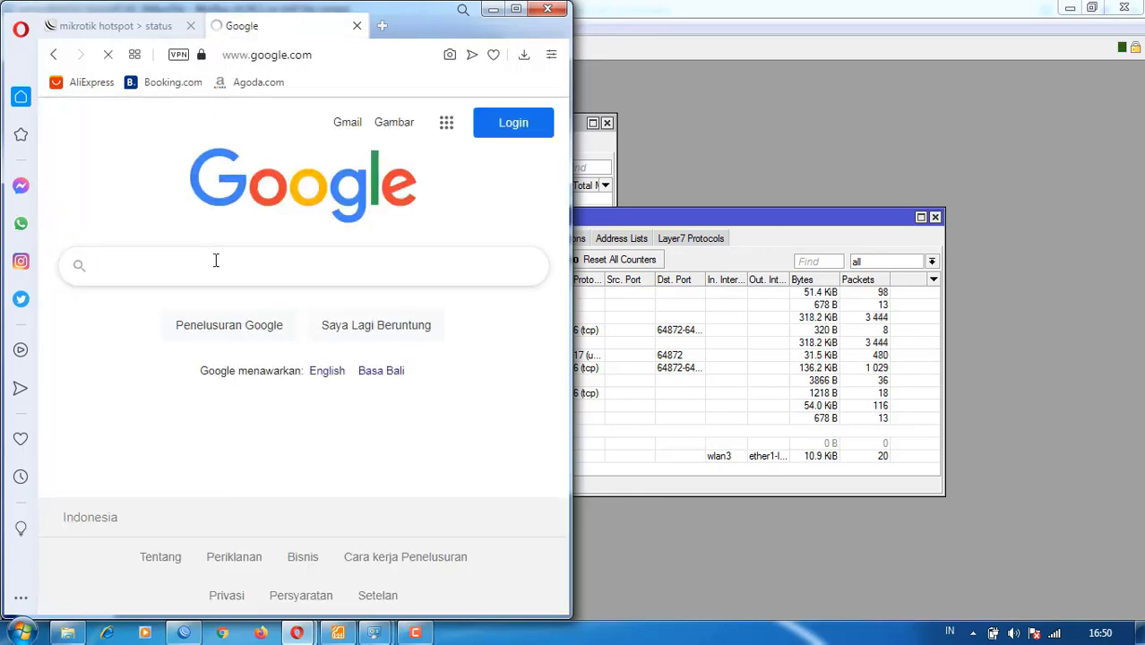
pyautogui.write('detik')
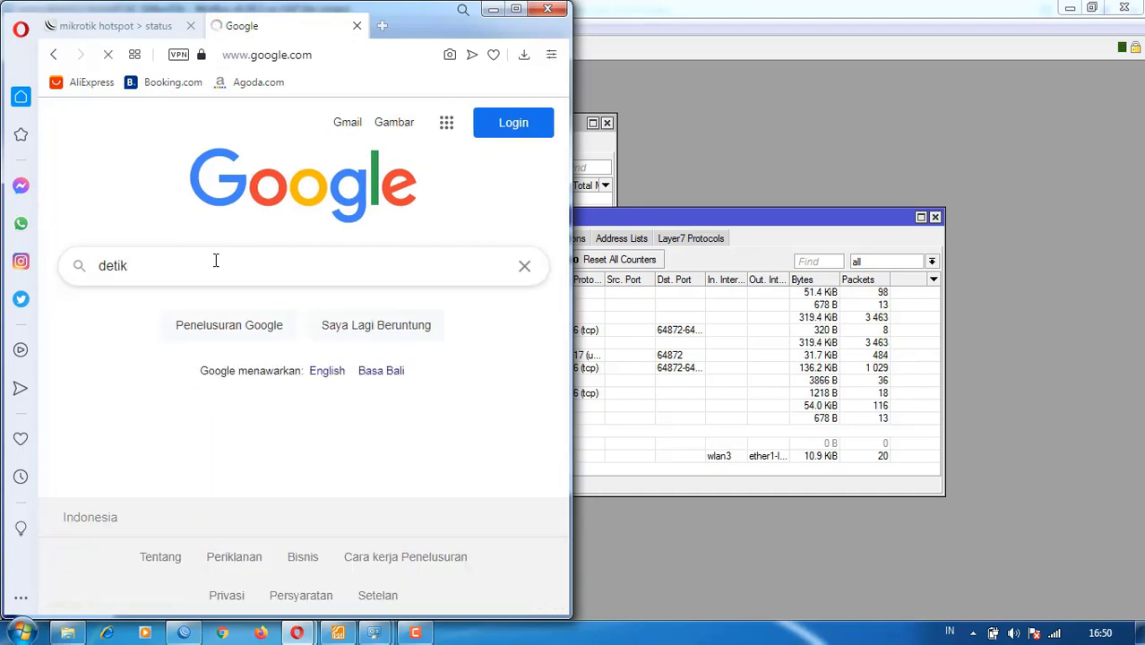
pyautogui.rightClick(206, 284)
pyautogui.click(238, 300)
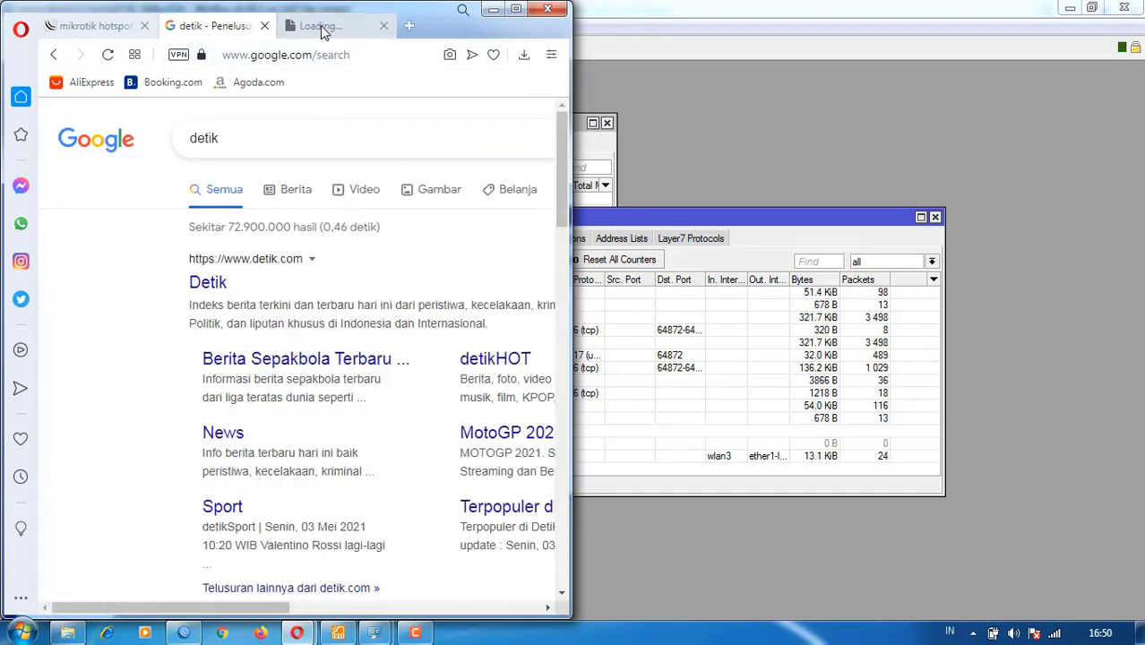
pyautogui.click(322, 27)
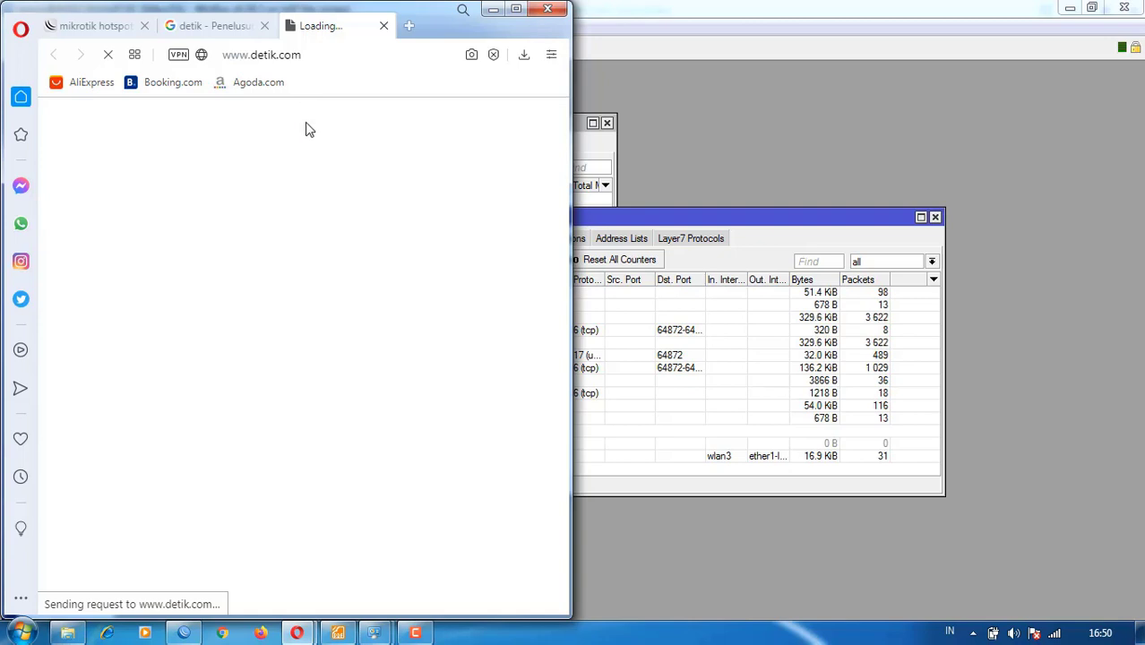
pyautogui.click(704, 217)
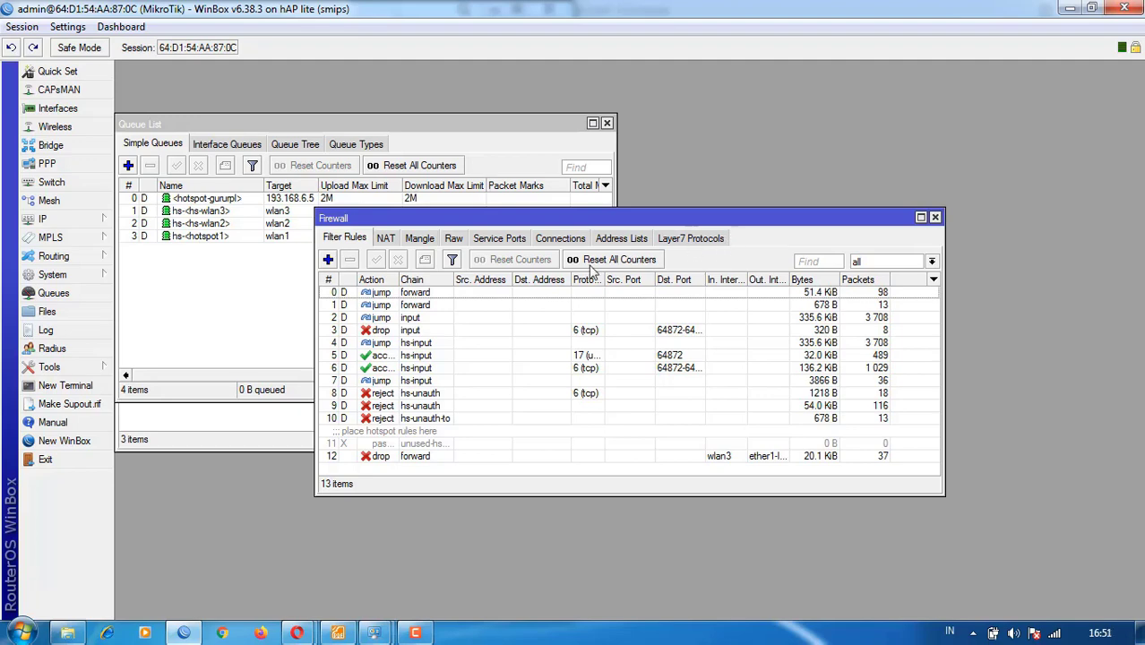
pyautogui.click(59, 219)
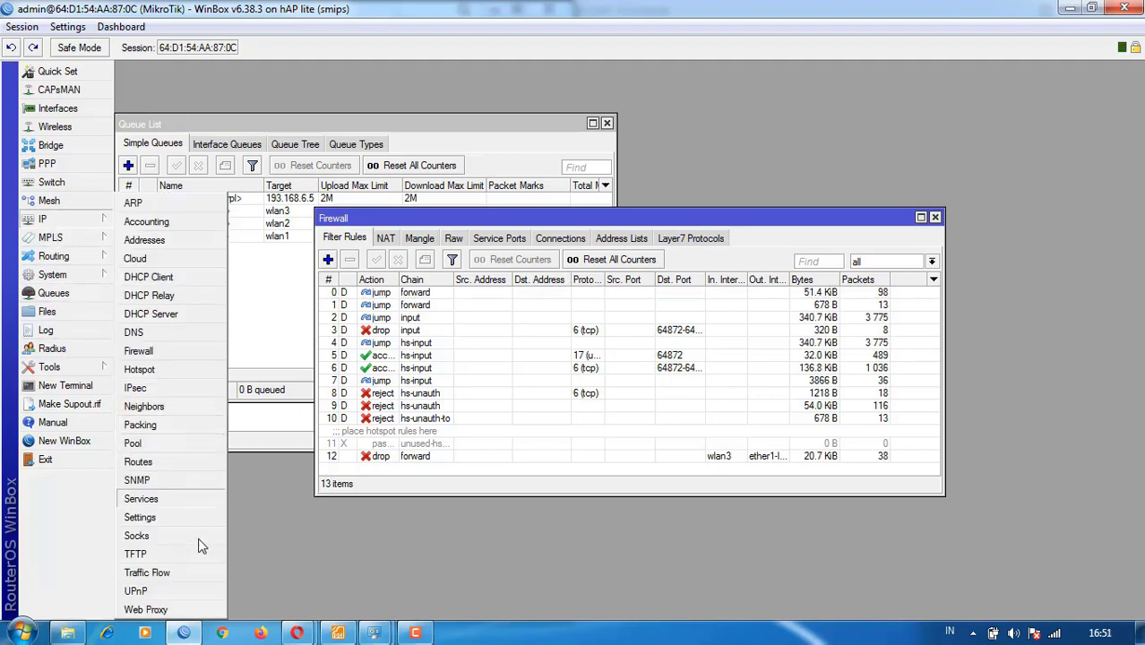
pyautogui.click(152, 610)
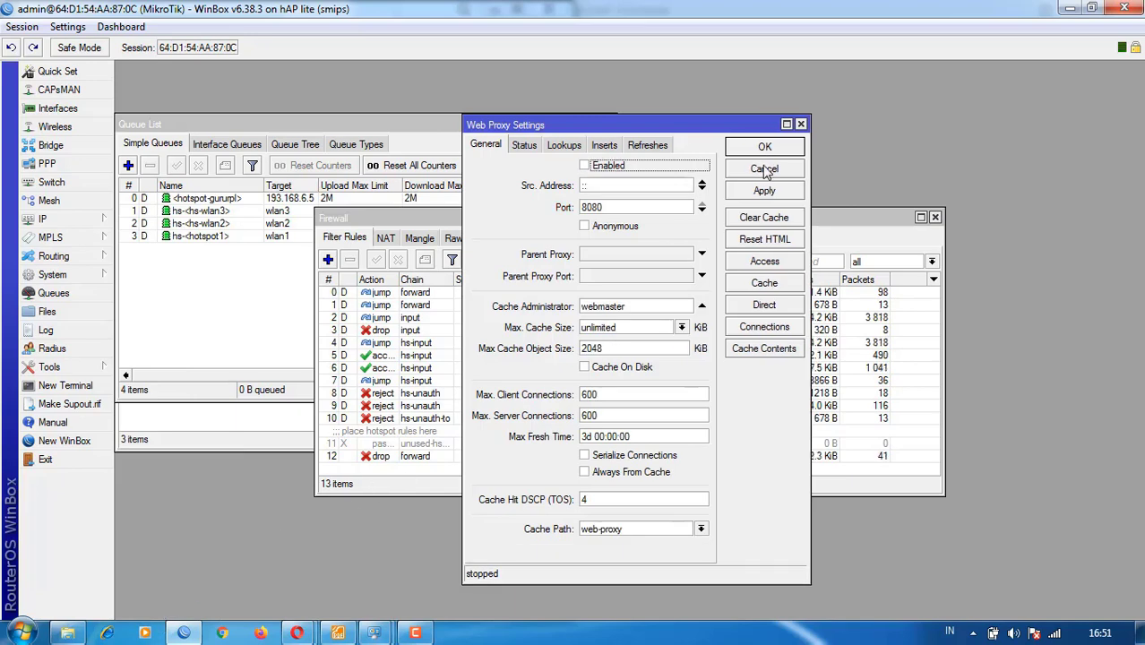
pyautogui.click(764, 168)
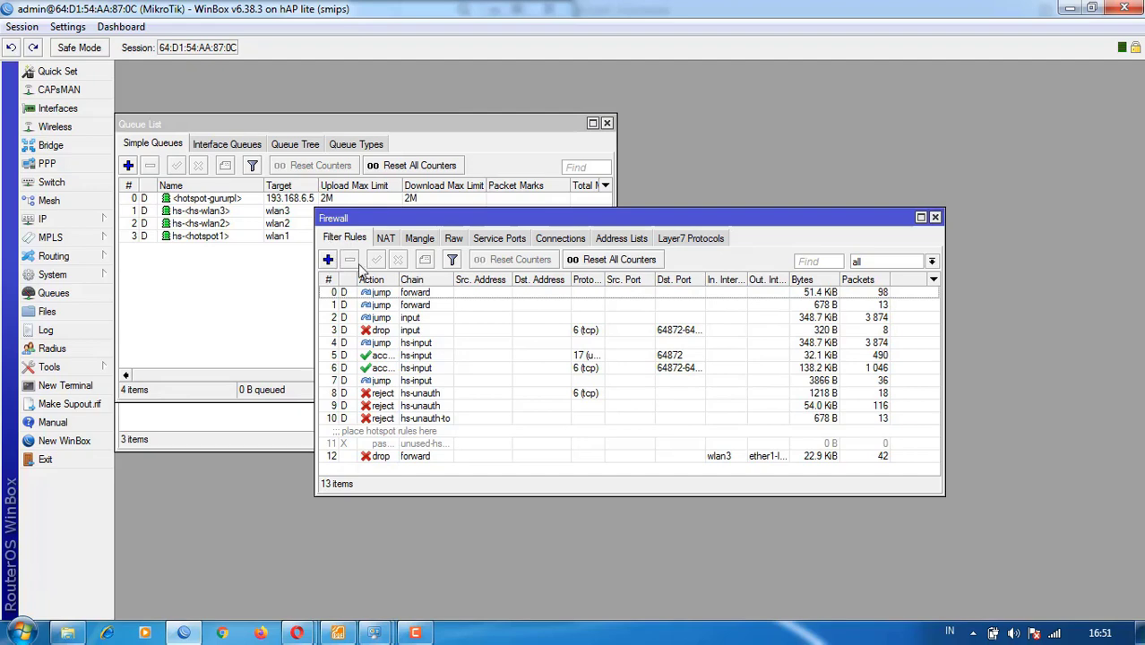
pyautogui.click(298, 634)
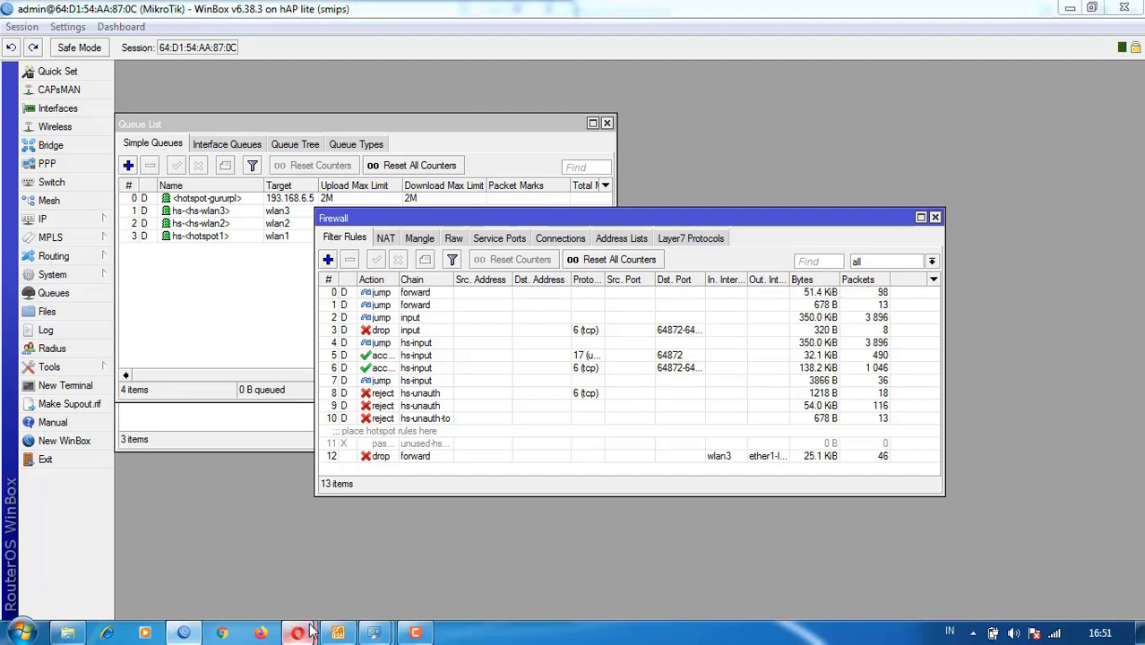
# - In Opera, load google.com in a new tab, correcting the mistyped address
pyautogui.click(394, 530)
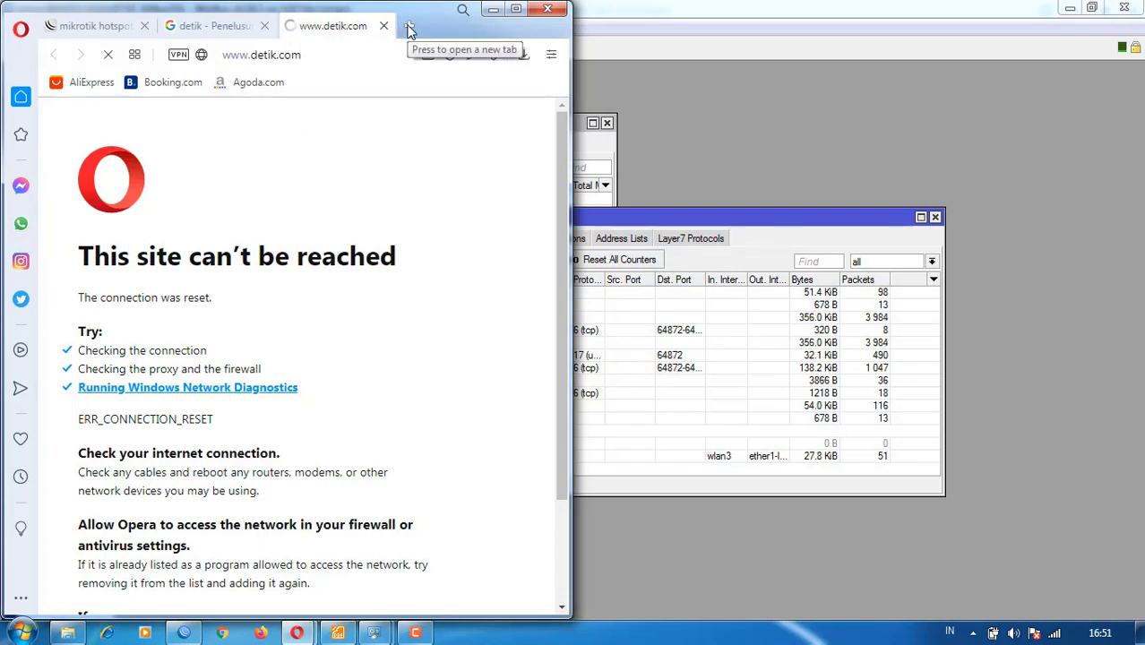
pyautogui.click(408, 29)
pyautogui.write('goole.co')
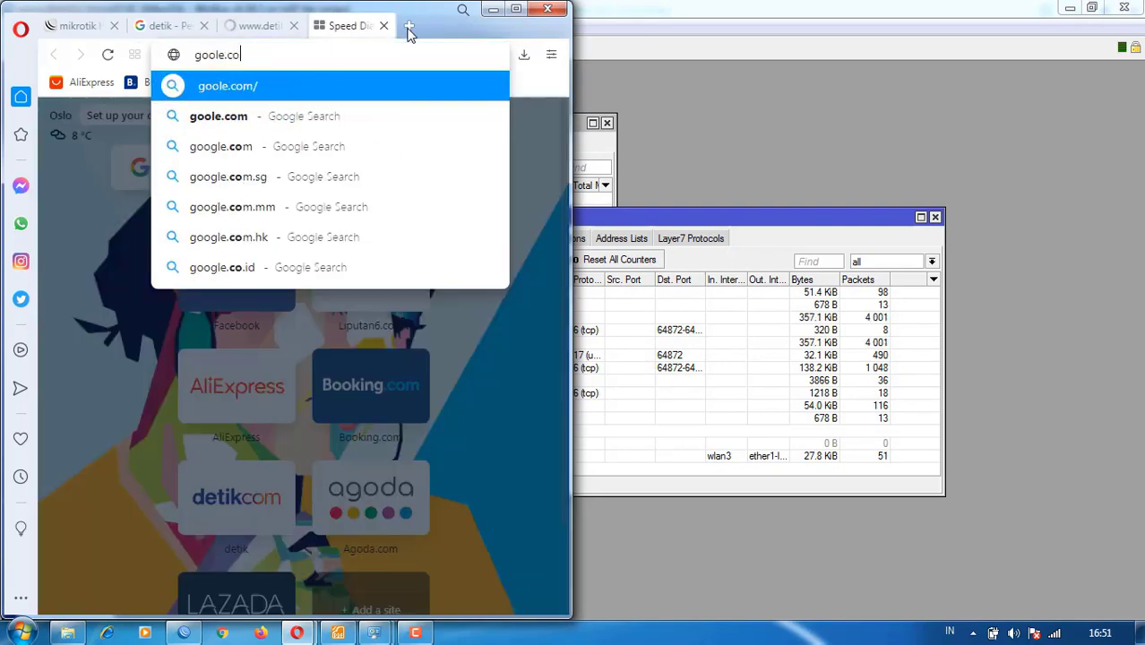
pyautogui.press('Return')
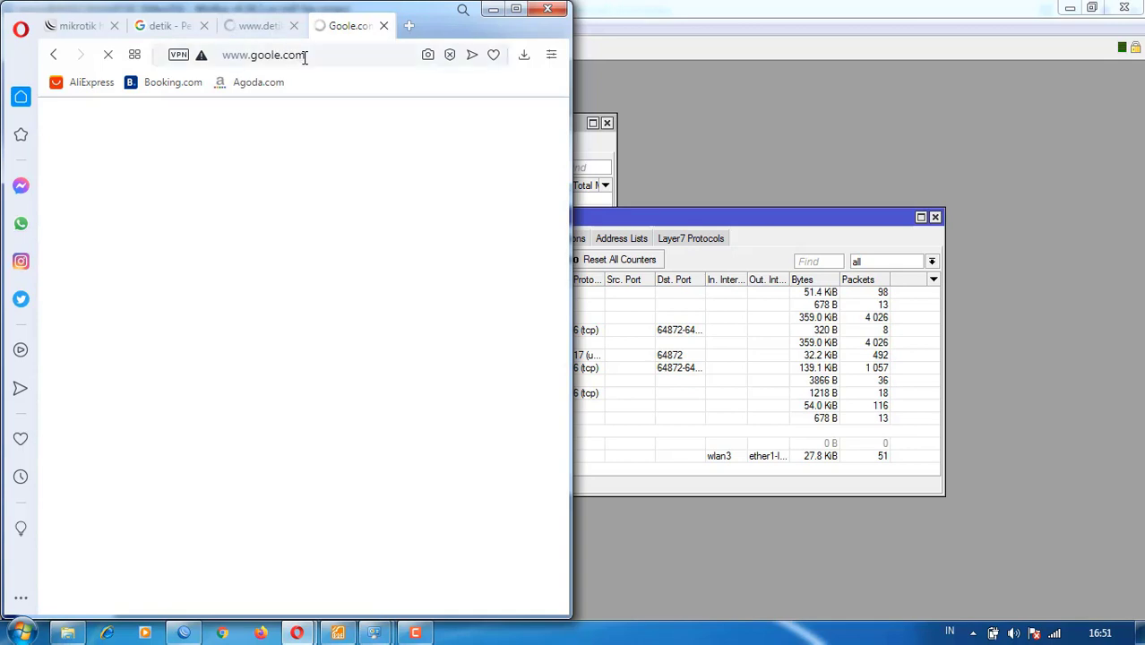
pyautogui.click(351, 53)
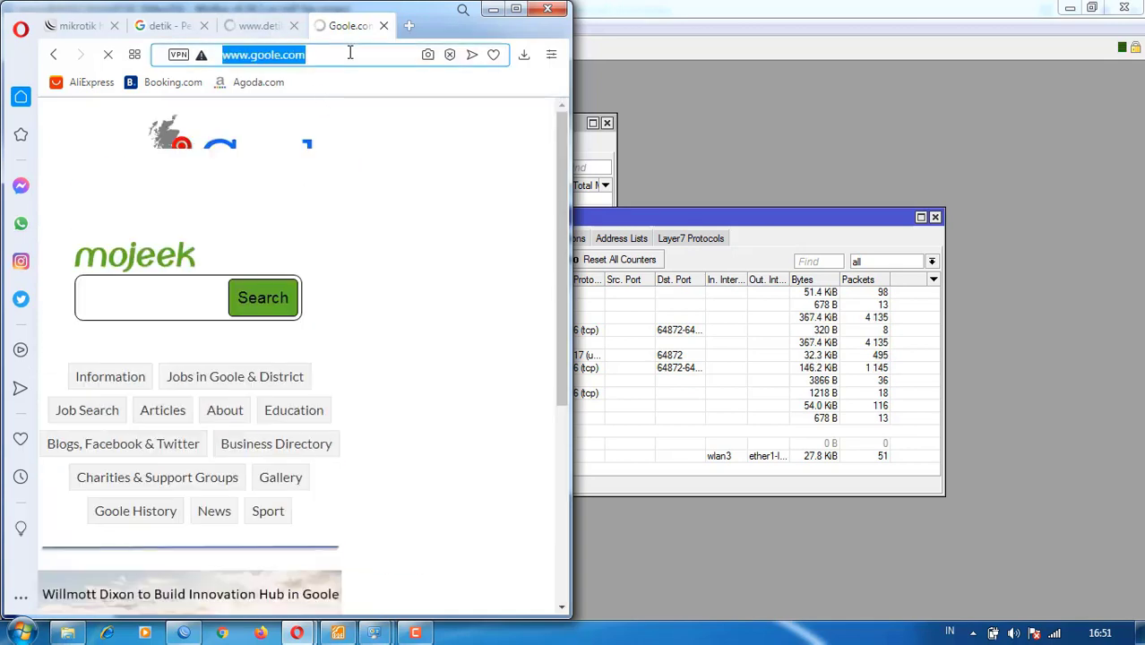
pyautogui.write('gp')
pyautogui.press('BackSpace')
pyautogui.write('oog')
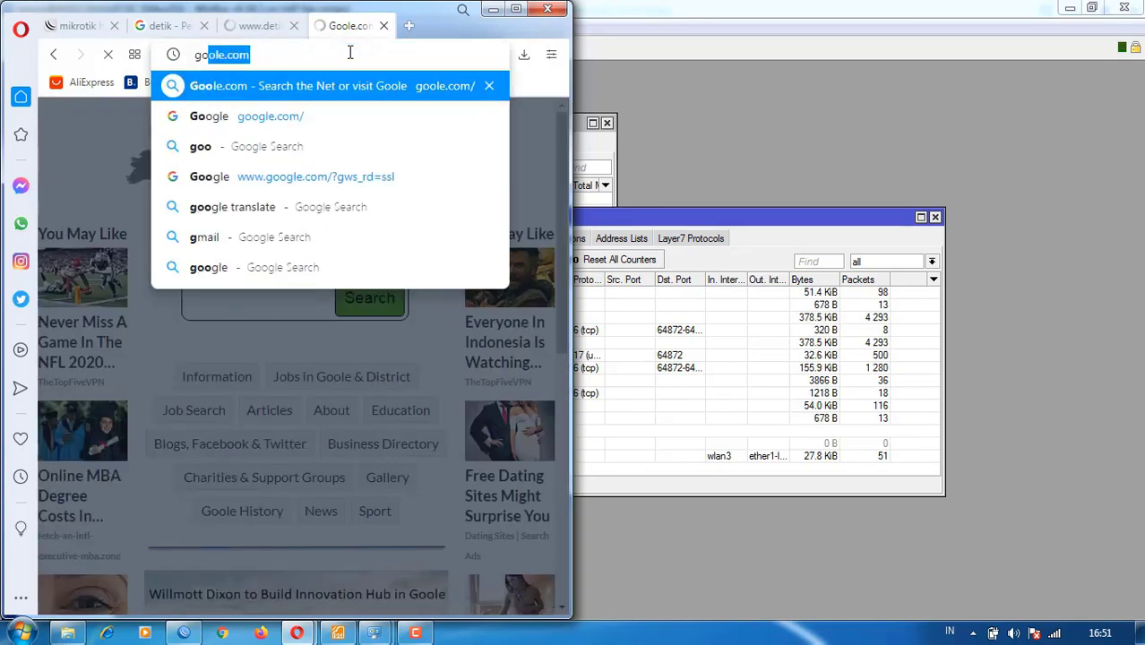
pyautogui.write('le.')
pyautogui.press('Return')
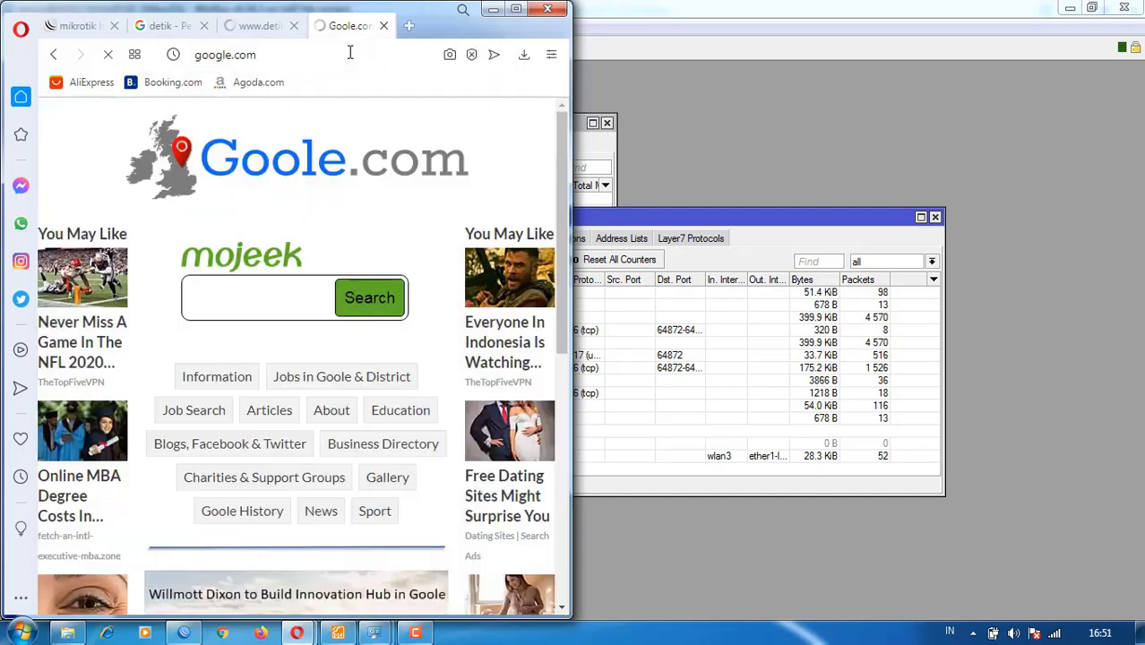
# - Confirm the detik.com tab still shows ERR_CONNECTION_RESET, then go back to WinBox
pyautogui.click(262, 26)
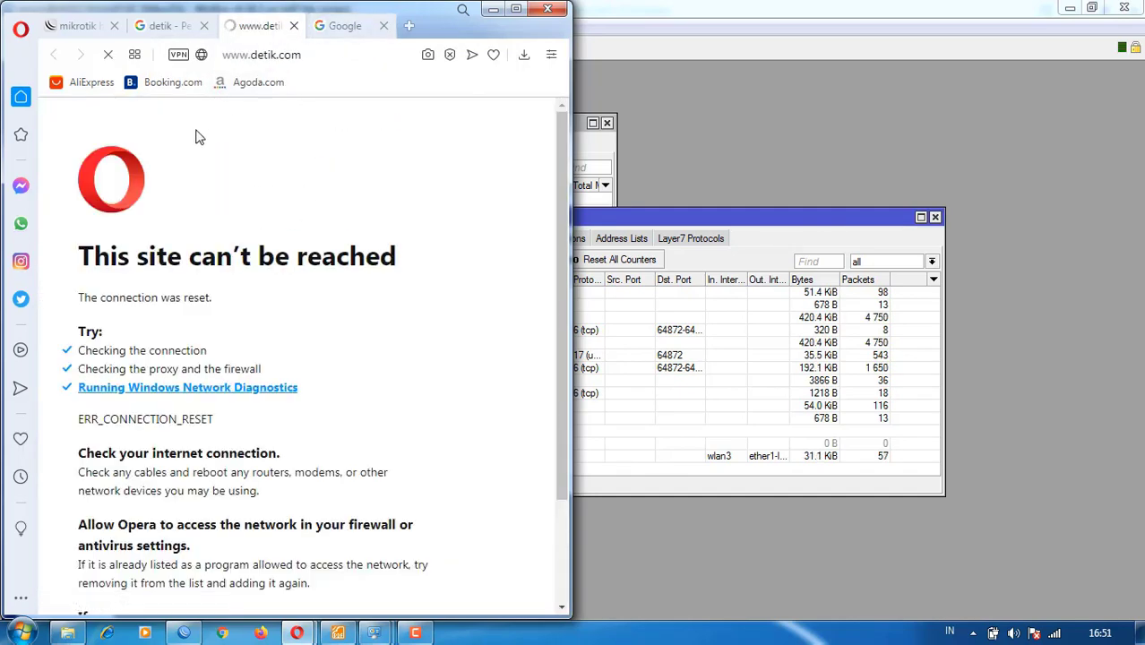
pyautogui.click(334, 26)
pyautogui.click(626, 273)
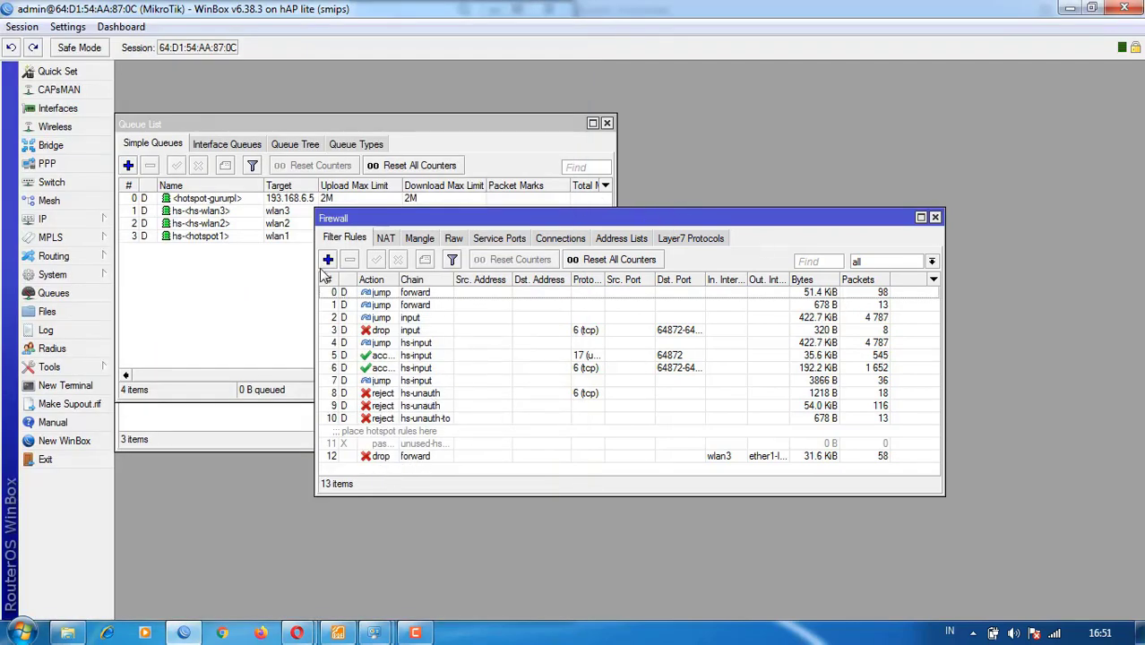
# - Check the next task in the STUDIKASUS PDF and return to WinBox
pyautogui.click(279, 327)
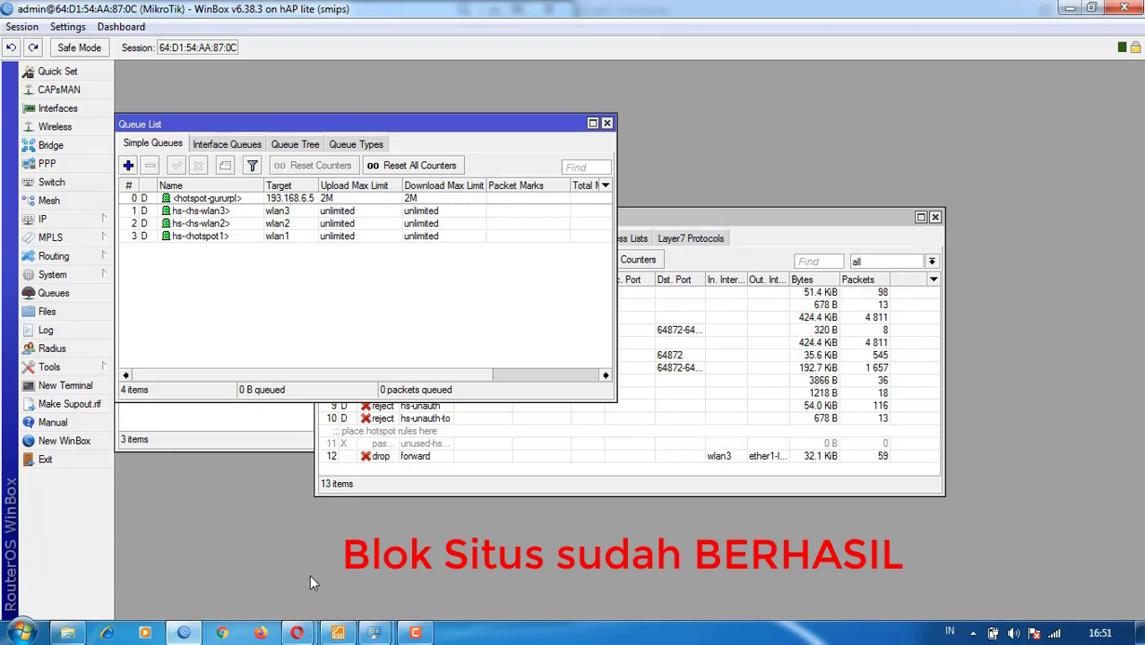
pyautogui.click(337, 633)
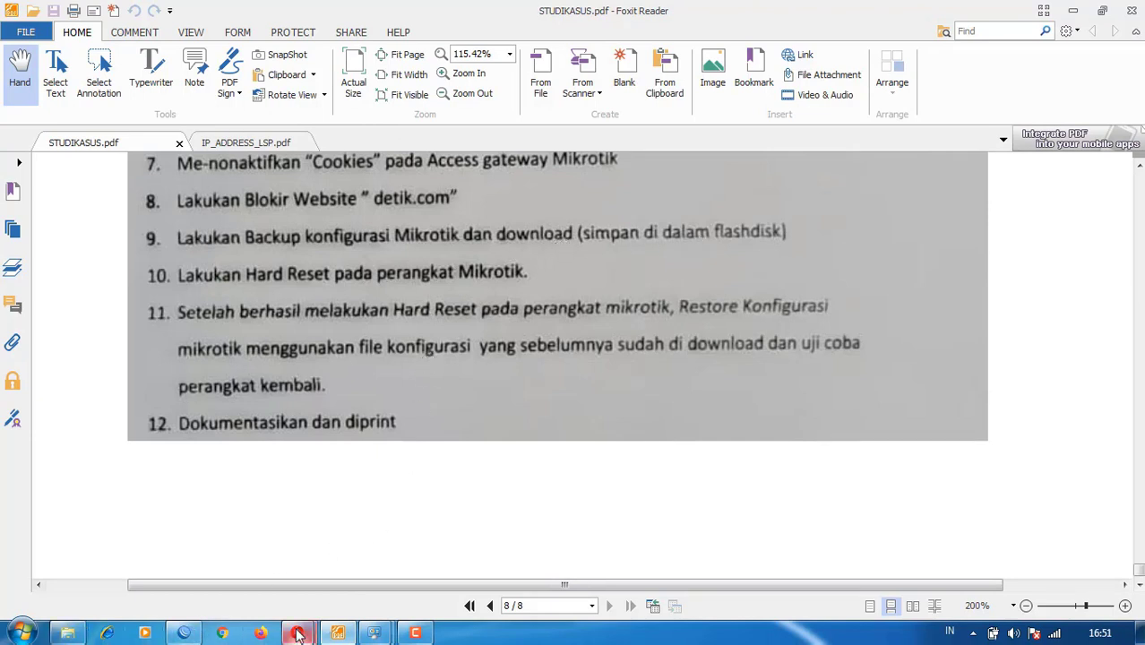
pyautogui.click(184, 632)
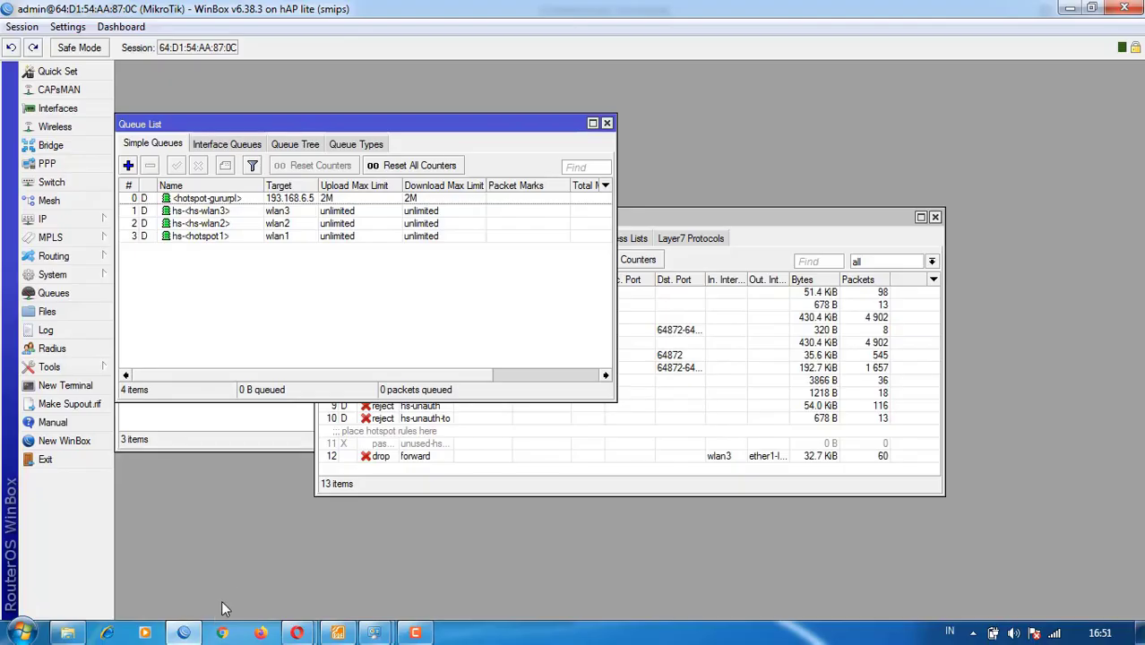
# - Close the Queue List, Firewall, Hotspot and Address List windows
pyautogui.click(607, 123)
pyautogui.click(933, 218)
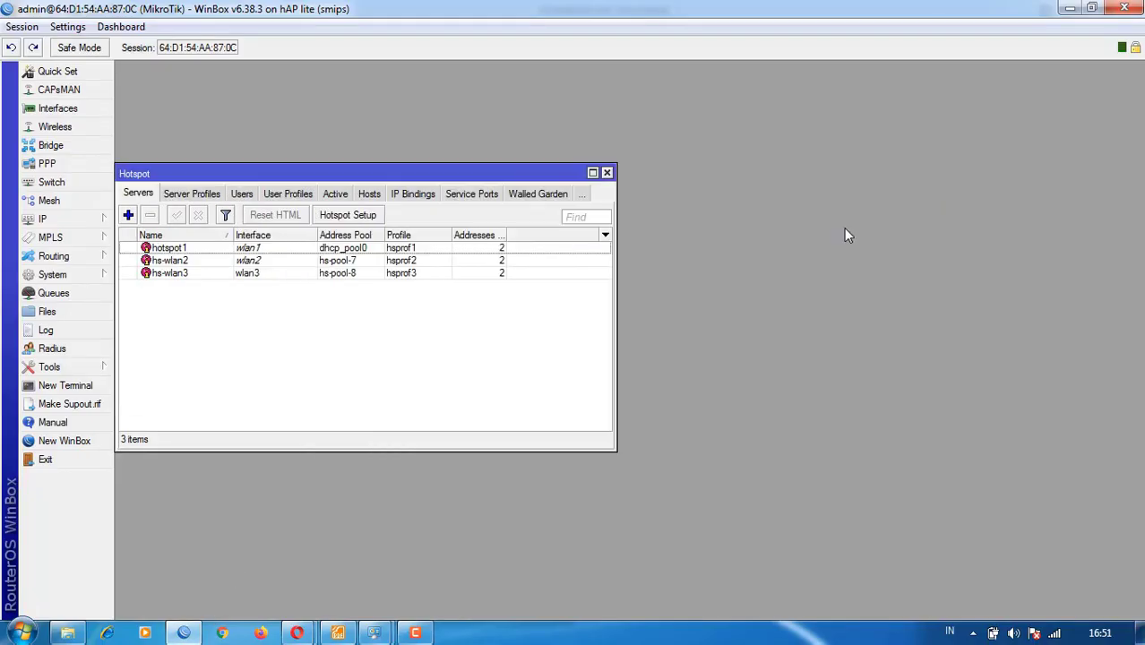
pyautogui.click(606, 174)
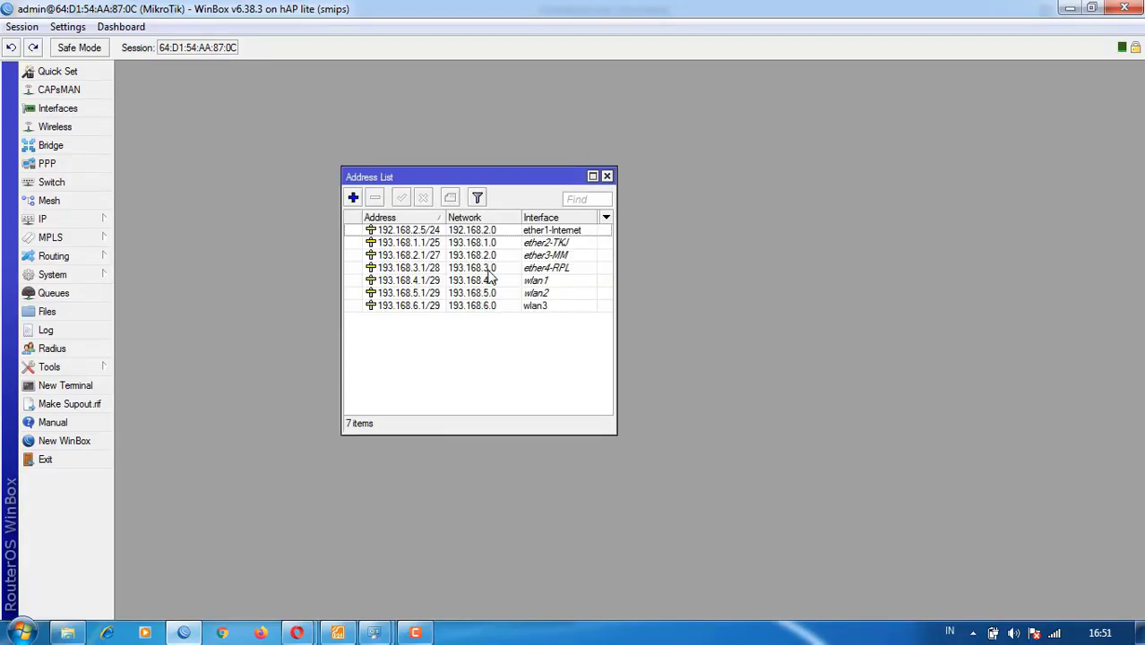
pyautogui.click(608, 176)
pyautogui.click(83, 219)
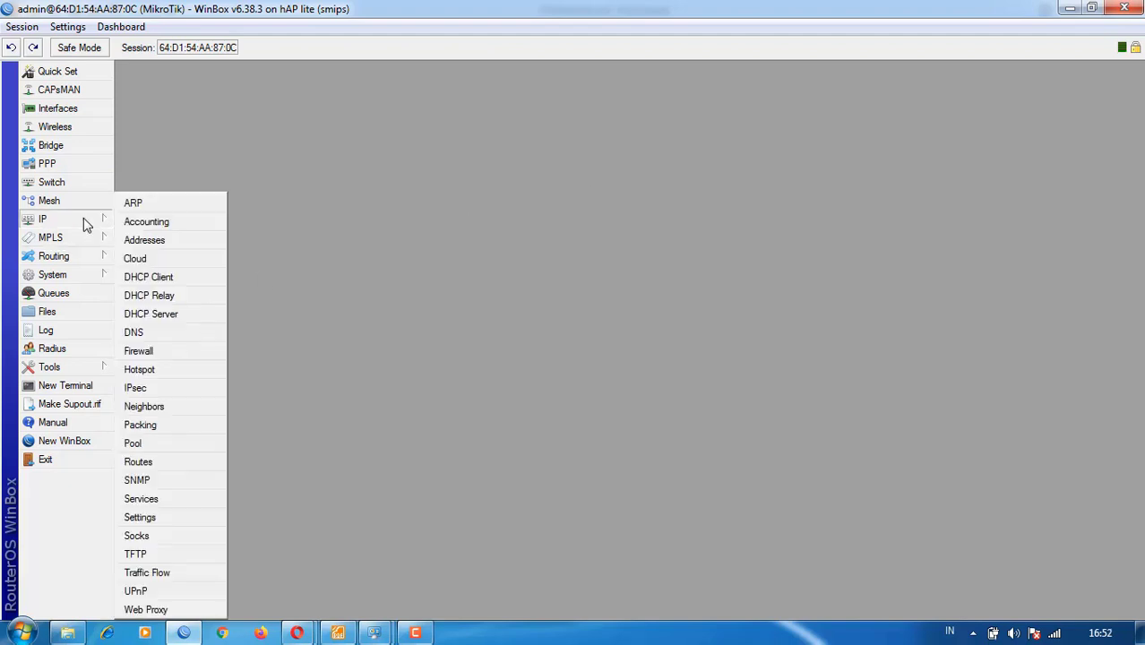
pyautogui.click(72, 274)
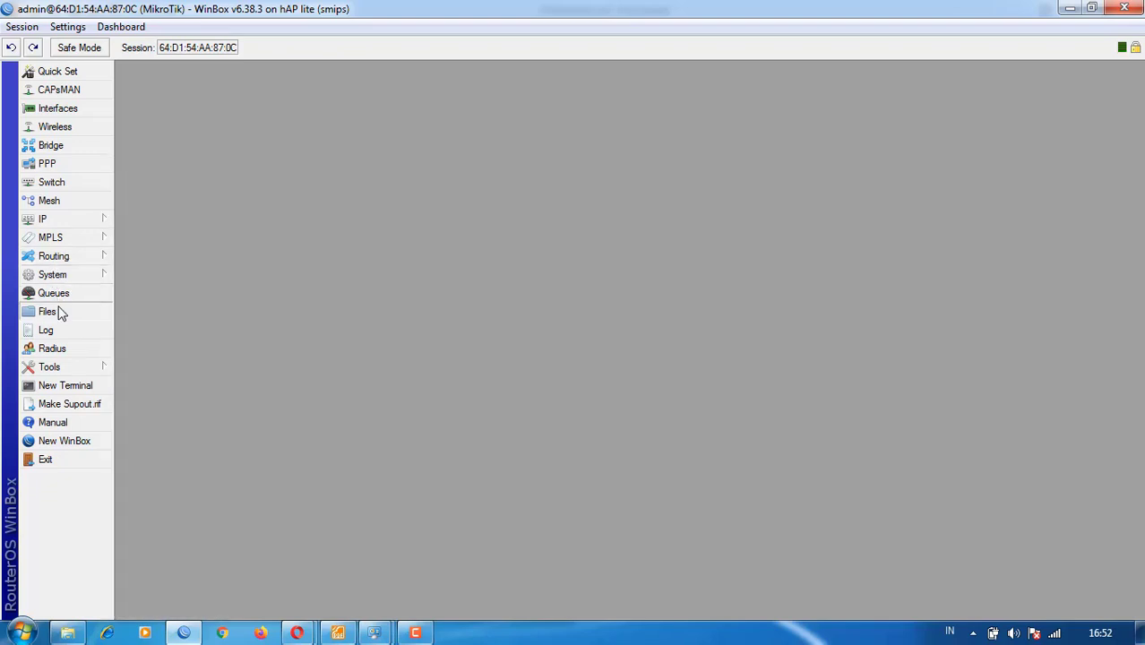
# - In Files, create a password-protected backup named konfigurasi-dasar
pyautogui.click(50, 312)
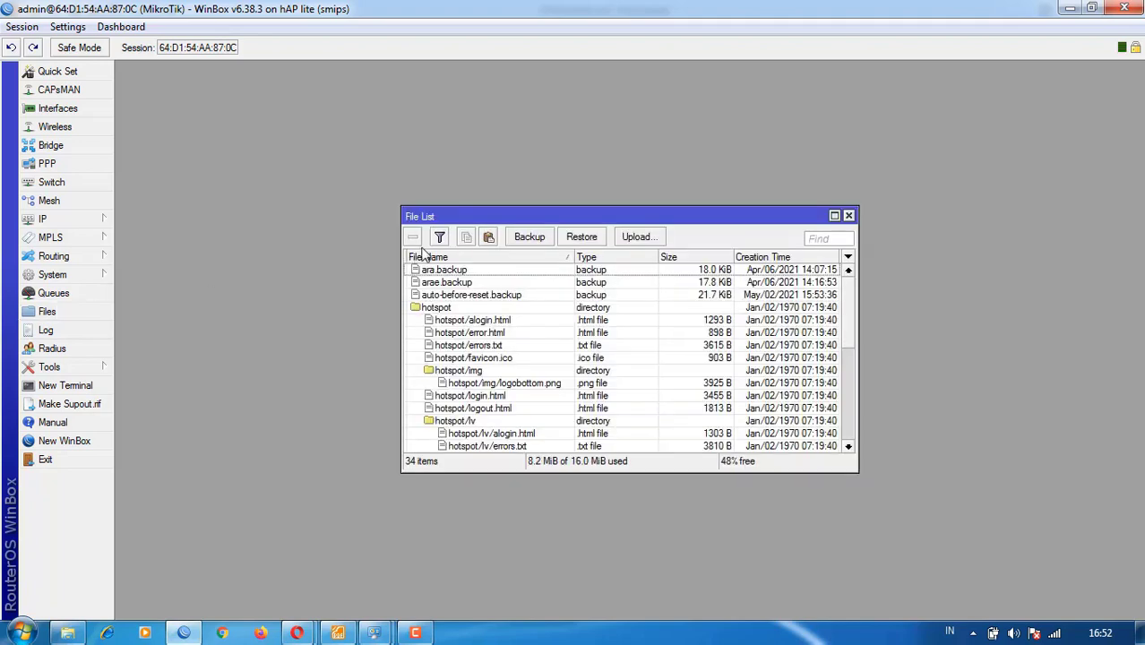
pyautogui.click(530, 238)
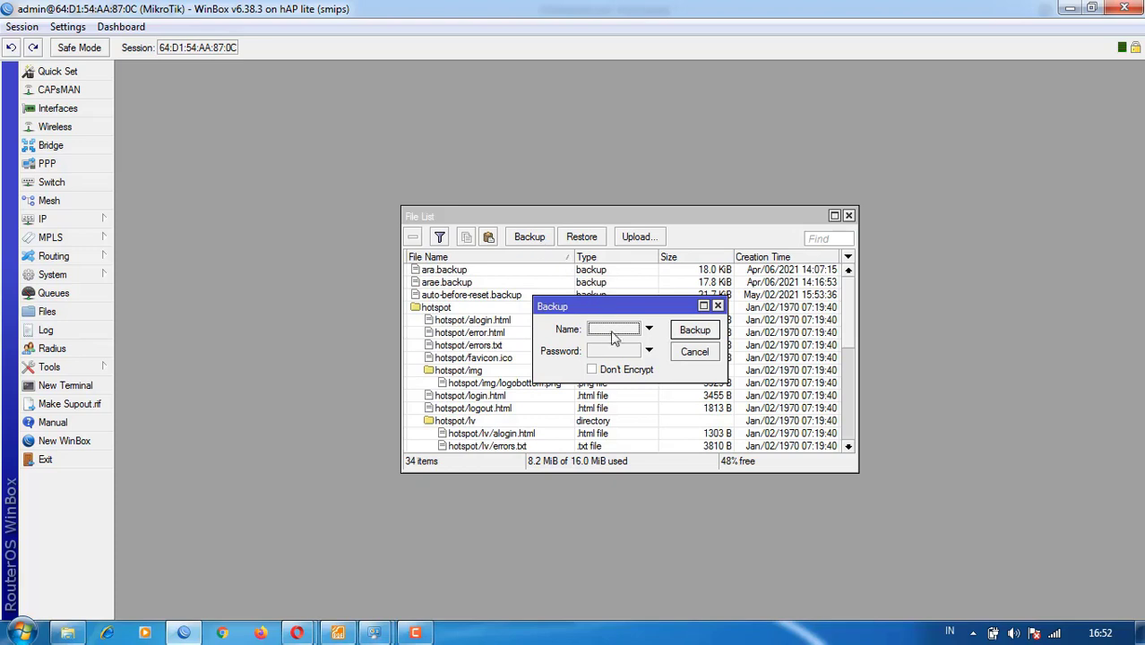
pyautogui.click(615, 328)
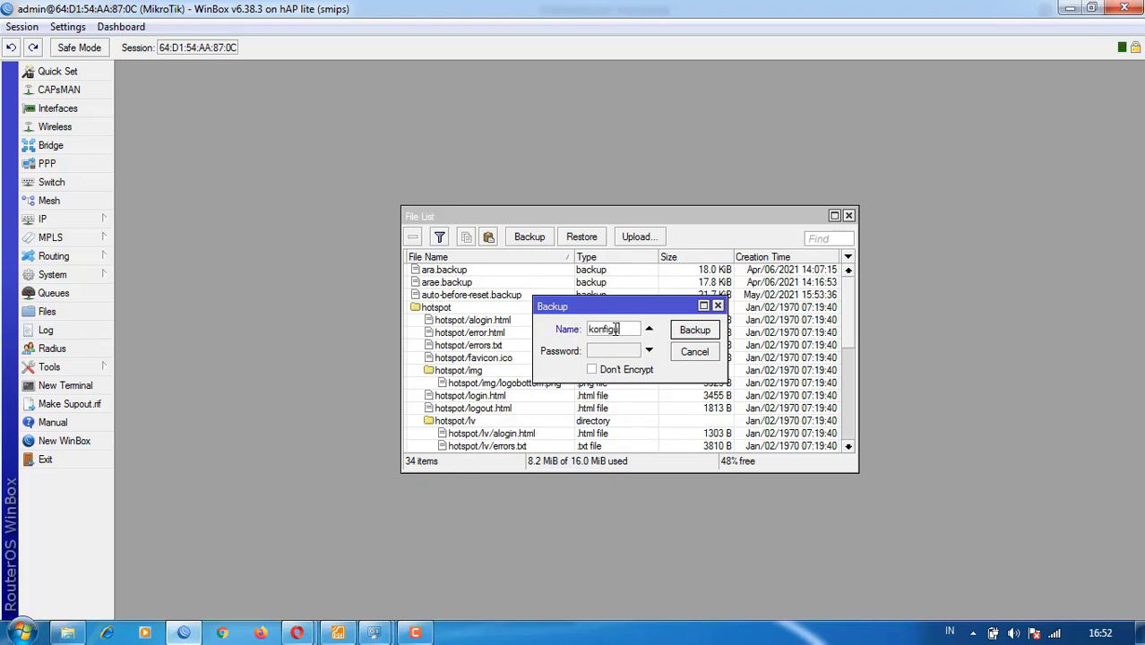
pyautogui.write('konfigurasi-dasar')
pyautogui.click(609, 356)
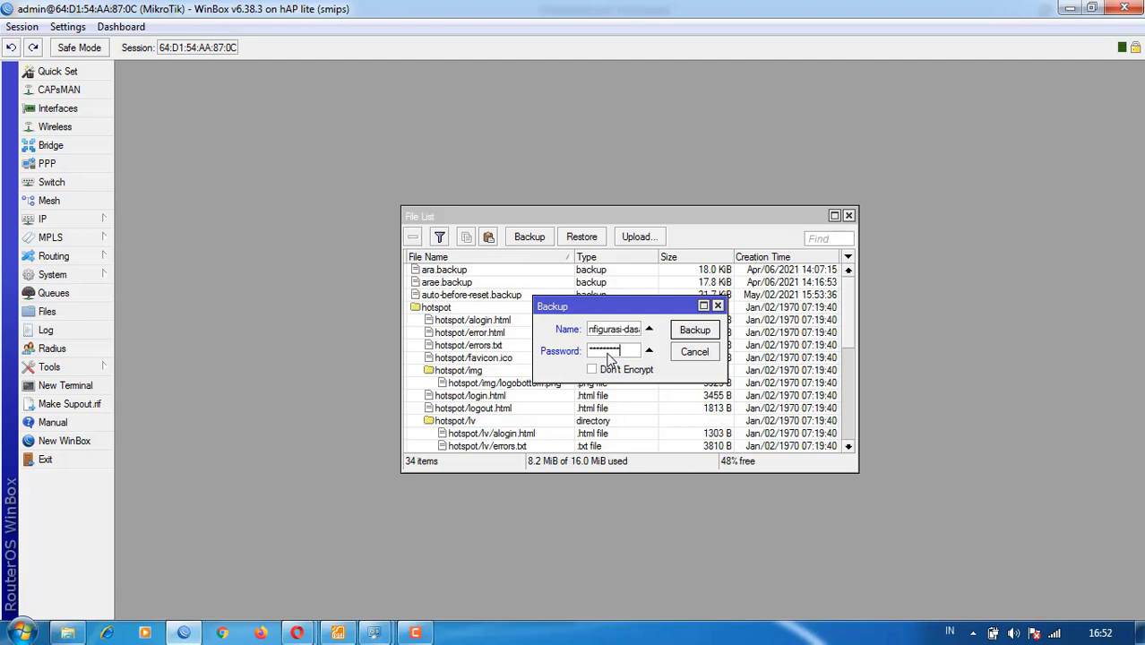
pyautogui.click(694, 332)
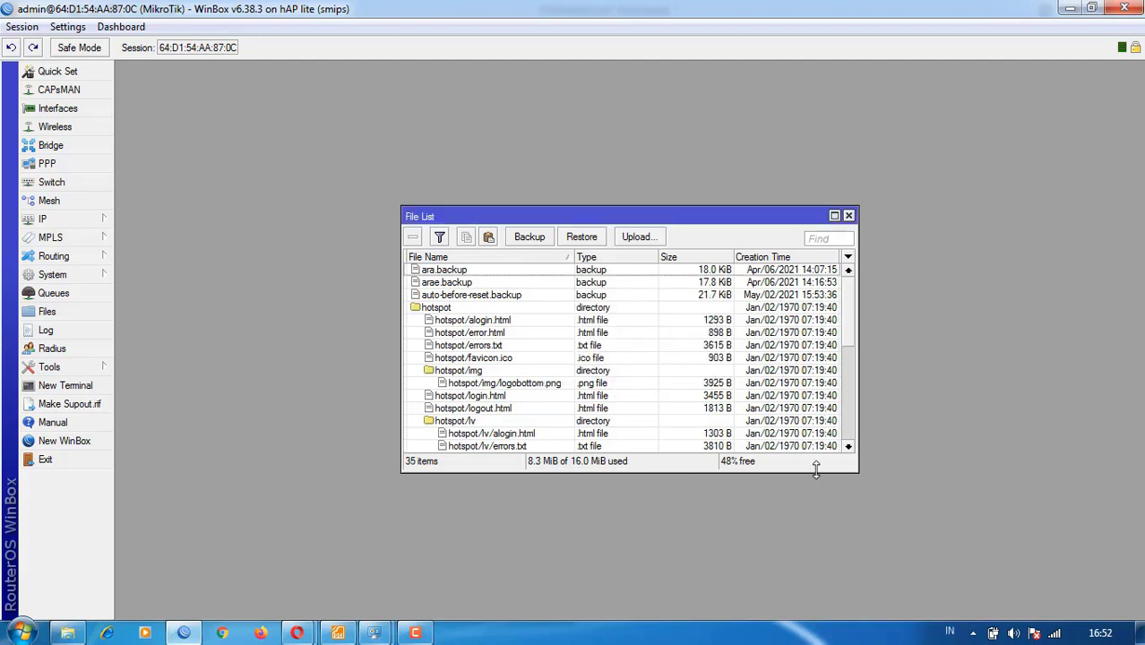
# - Delete zahrah.backup and the old .viw settings file, keeping konfigurasi-dasar.backup
pyautogui.click(491, 357)
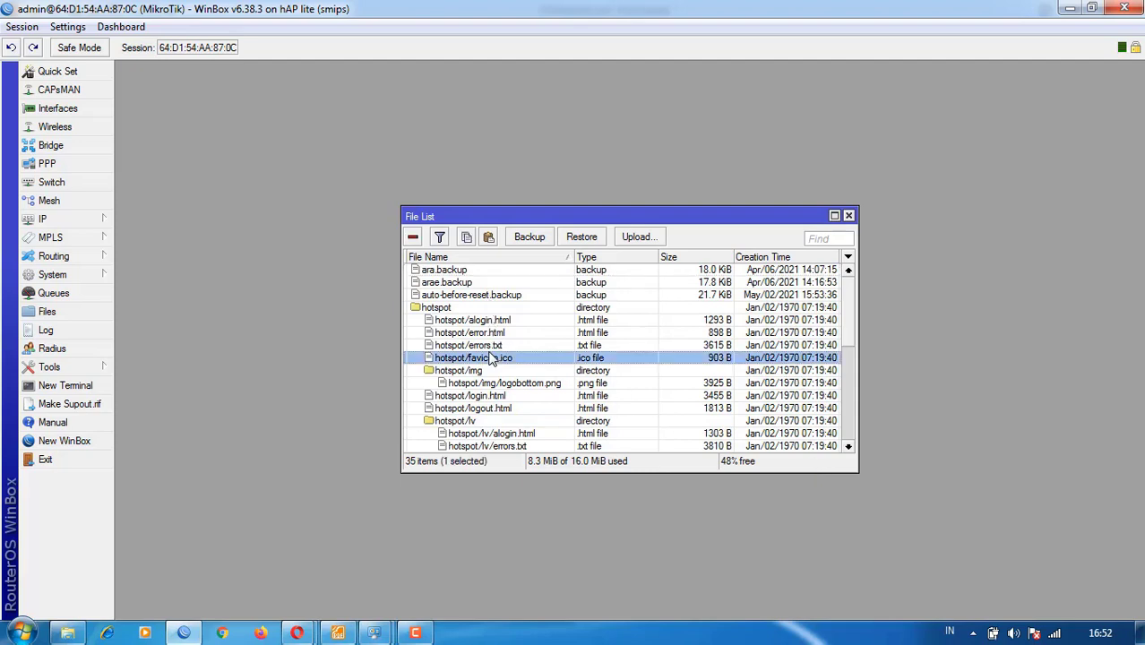
pyautogui.scroll(-6, 491, 357)
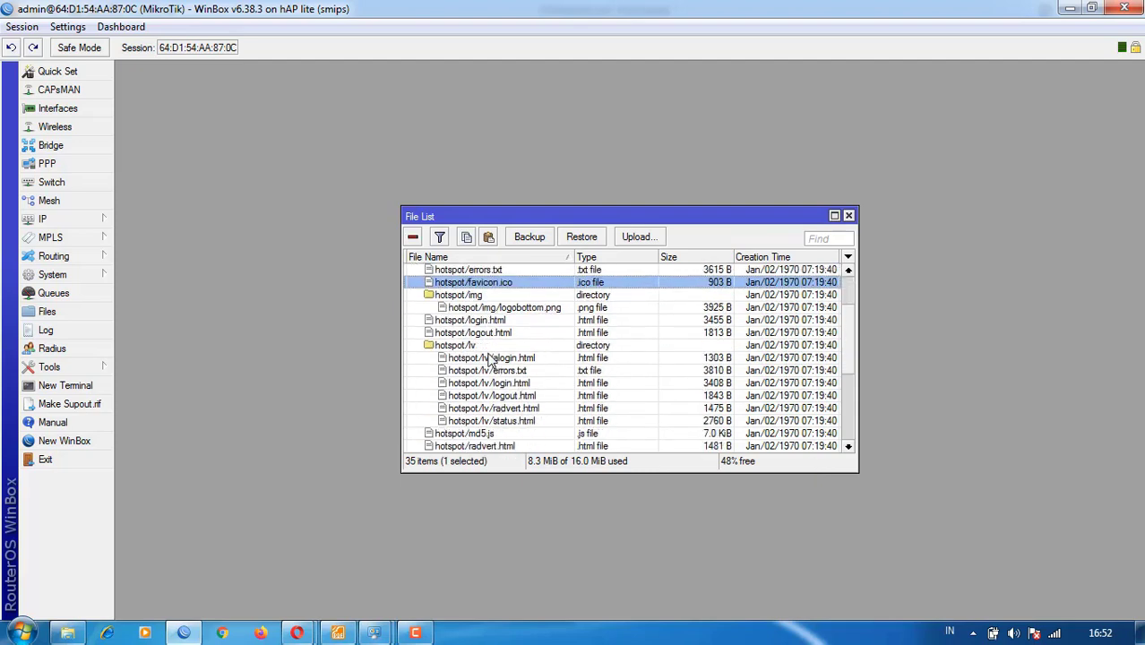
pyautogui.scroll(-4, 491, 357)
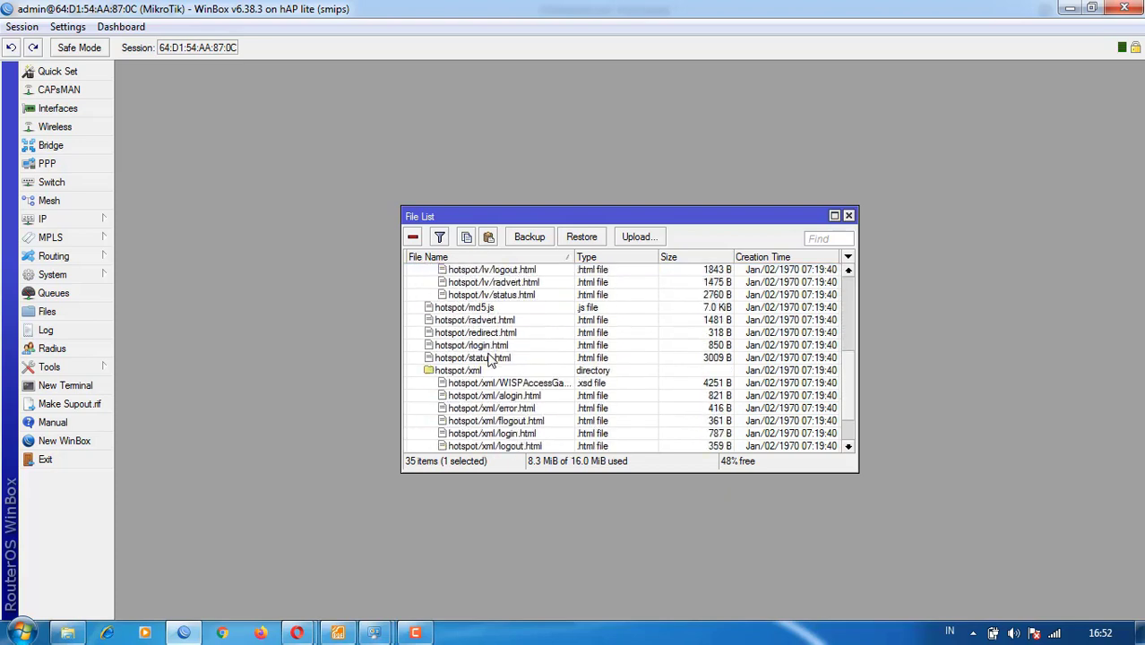
pyautogui.click(483, 435)
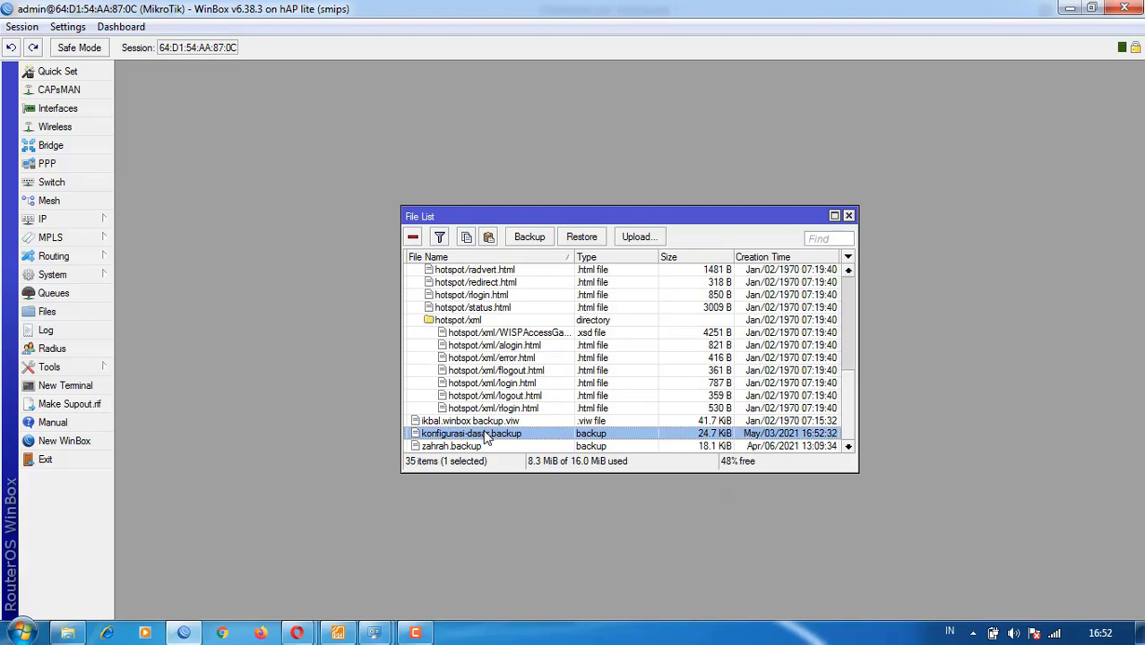
pyautogui.click(475, 447)
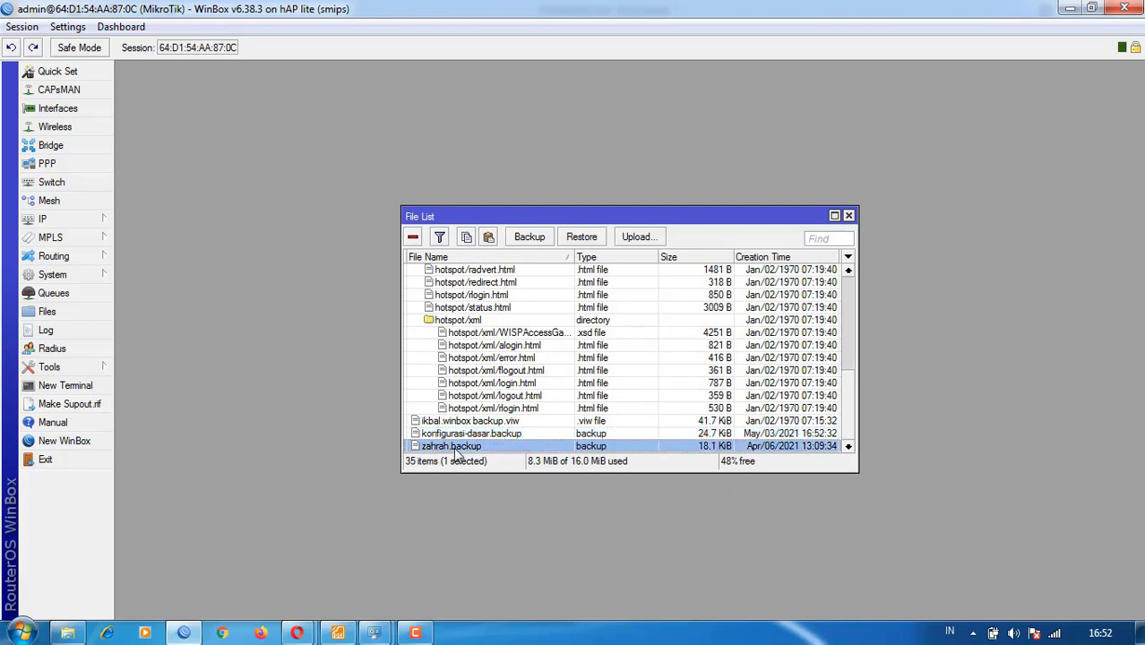
pyautogui.click(413, 237)
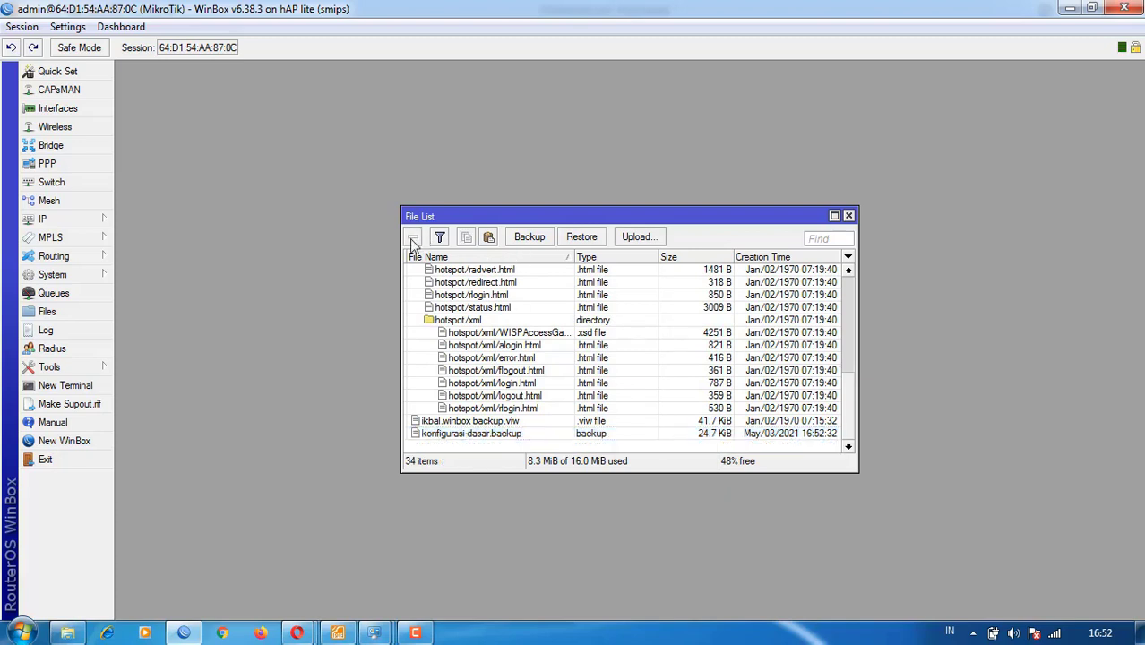
pyautogui.click(455, 421)
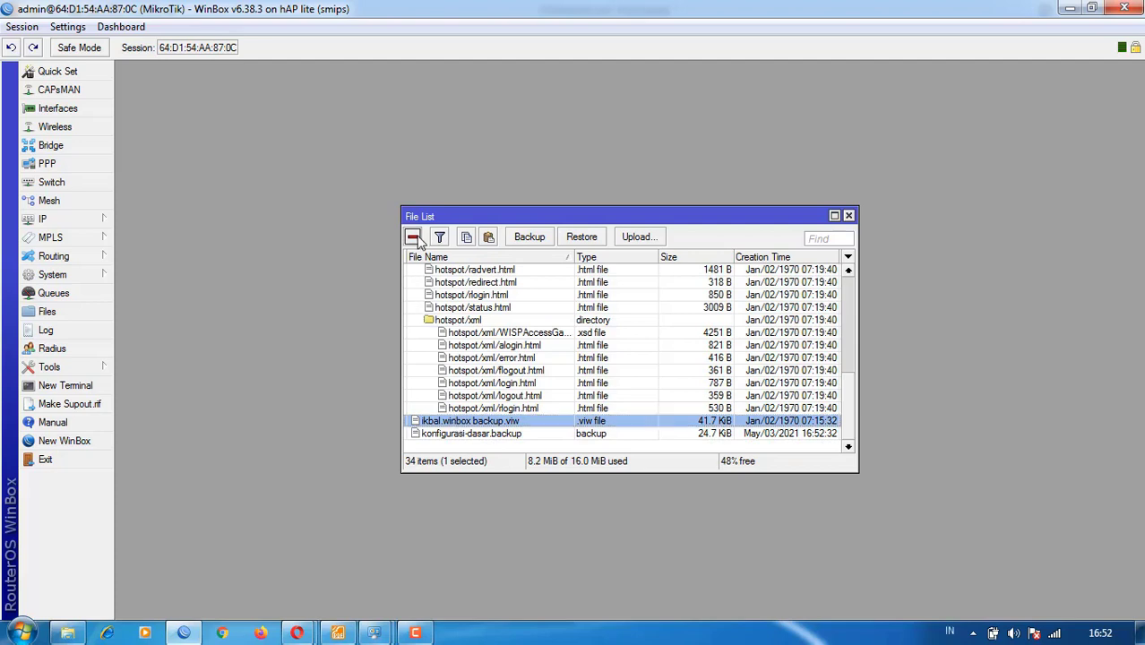
pyautogui.click(413, 236)
pyautogui.click(457, 423)
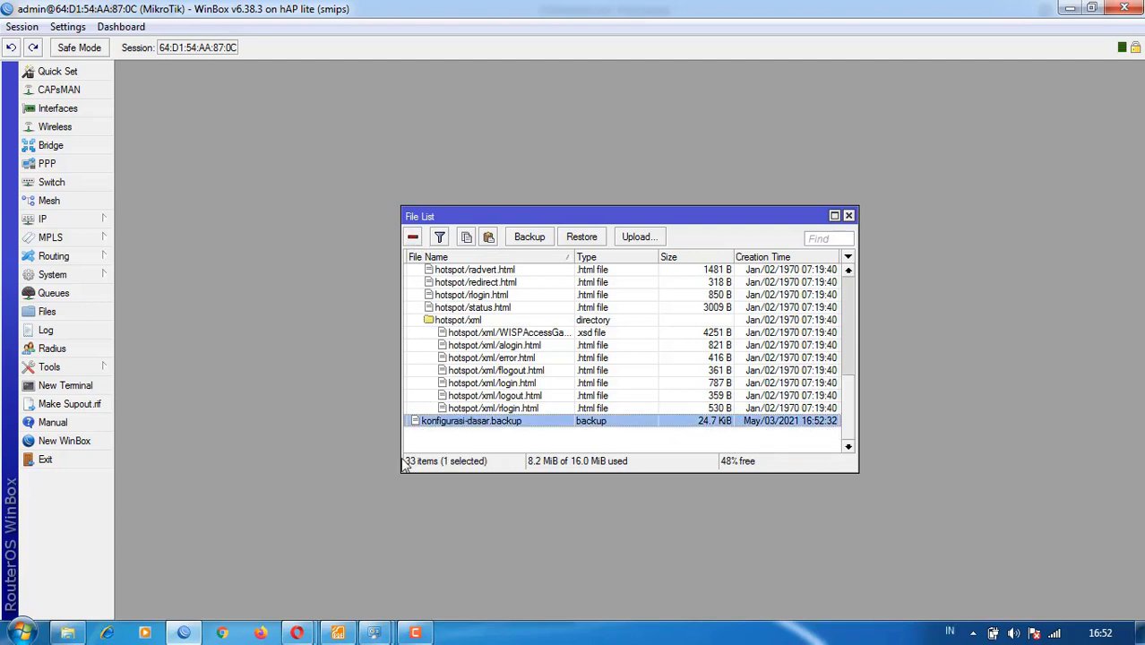
pyautogui.click(68, 633)
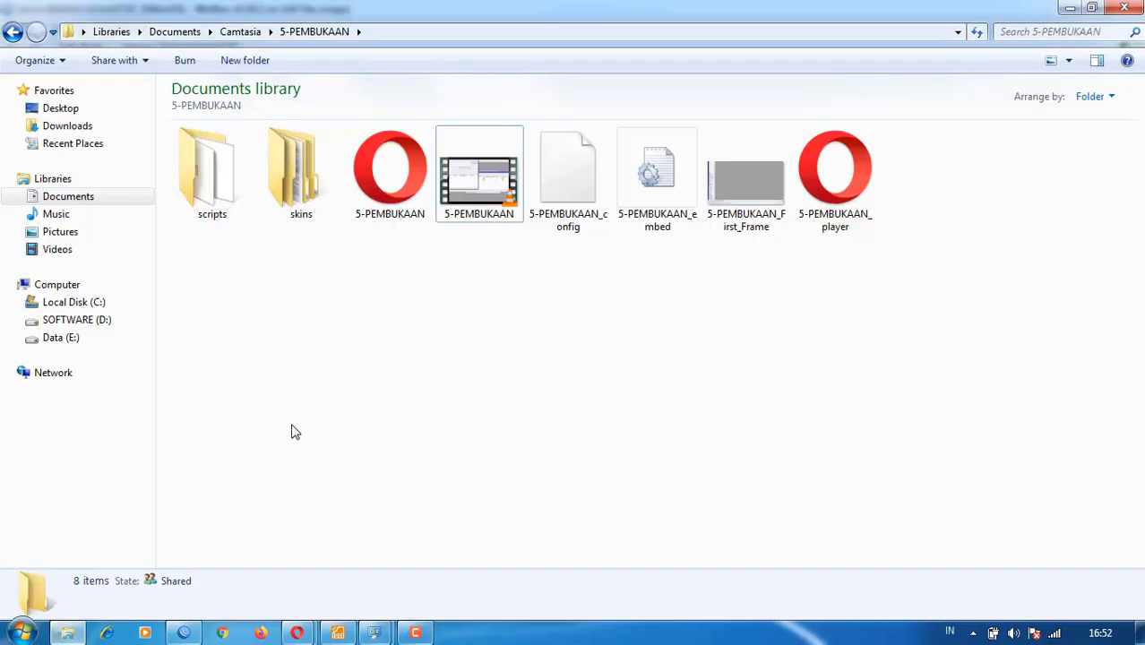
# - Make a new folder named BACKUP inside 5-PEMBUKAAN, open it, and return to WinBox
pyautogui.click(101, 199)
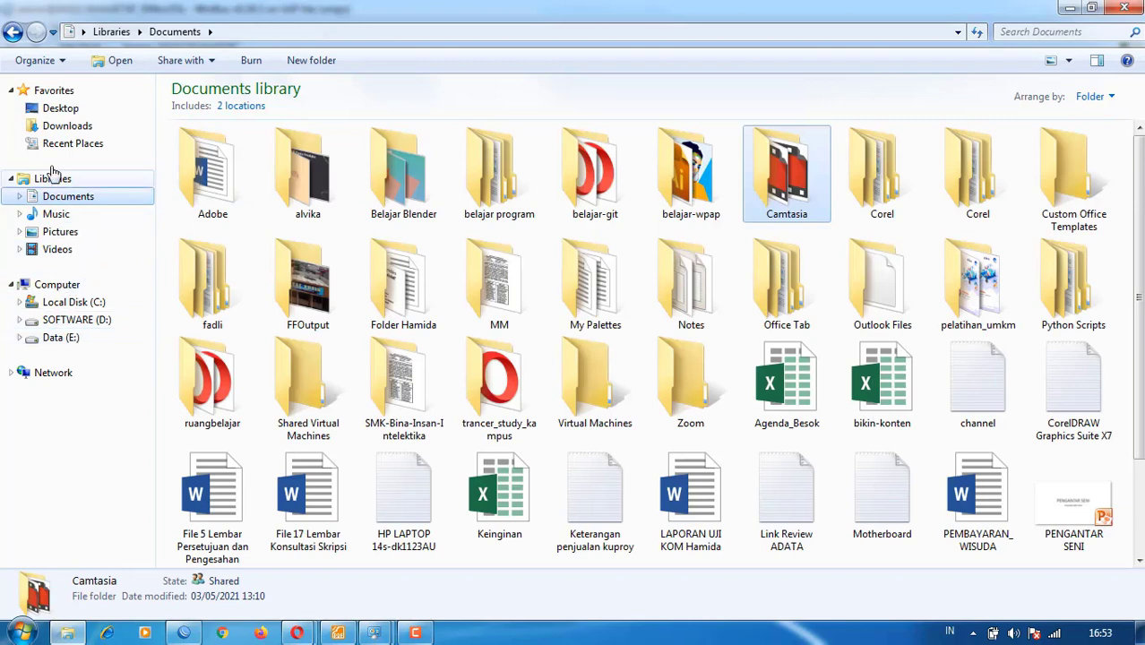
pyautogui.click(13, 31)
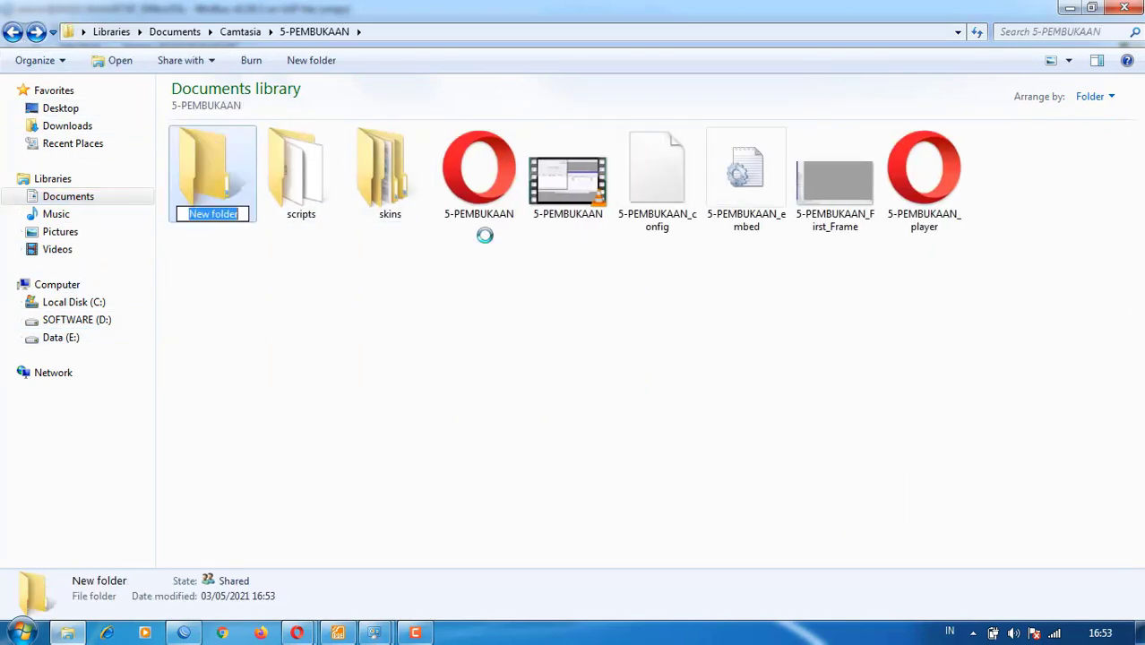
pyautogui.write('BACKUP')
pyautogui.press('Return')
pyautogui.press('Return')
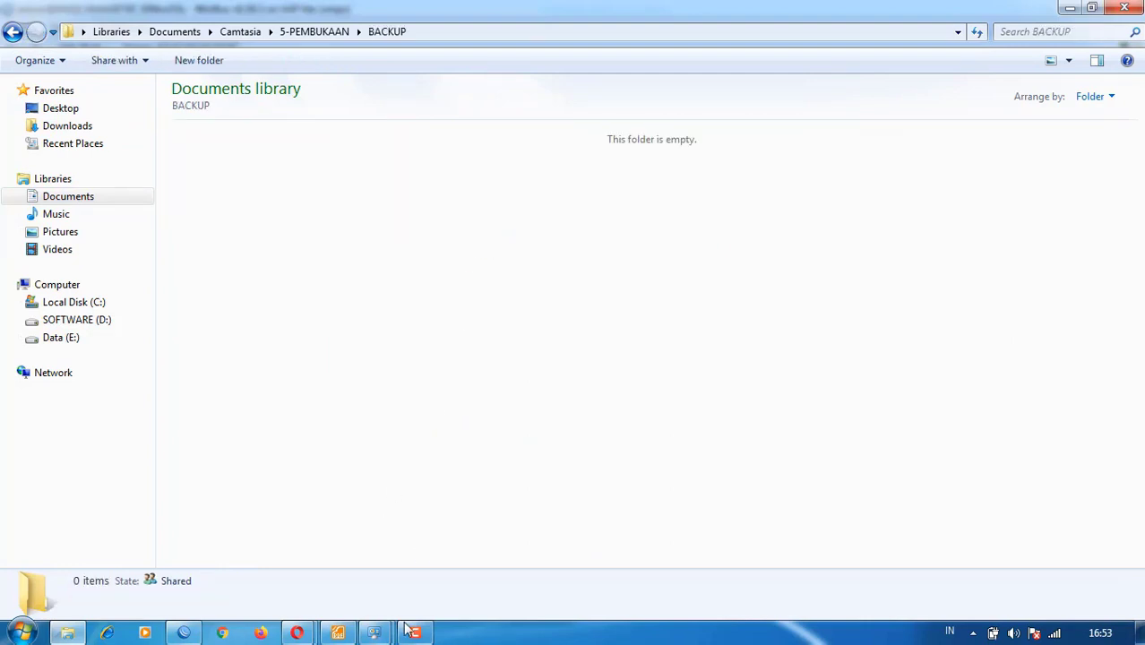
pyautogui.click(193, 632)
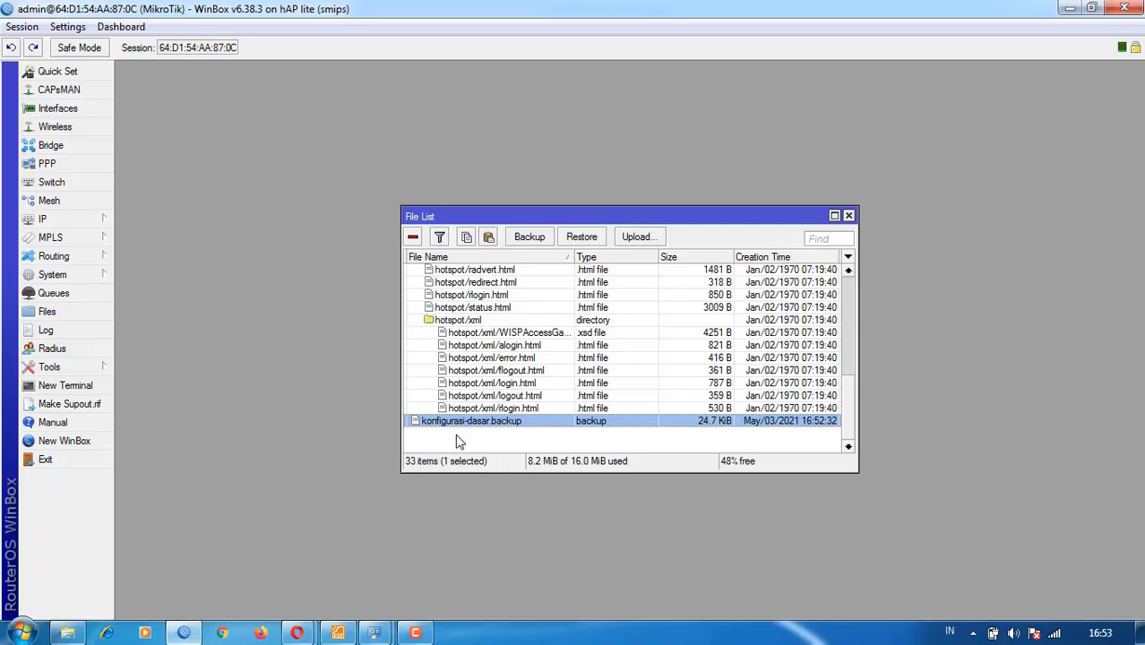
# - Drag konfigurasi-dasar.backup into the BACKUP folder and inspect it in Notepad++
pyautogui.moveTo(460, 427); pyautogui.dragTo(403, 306)
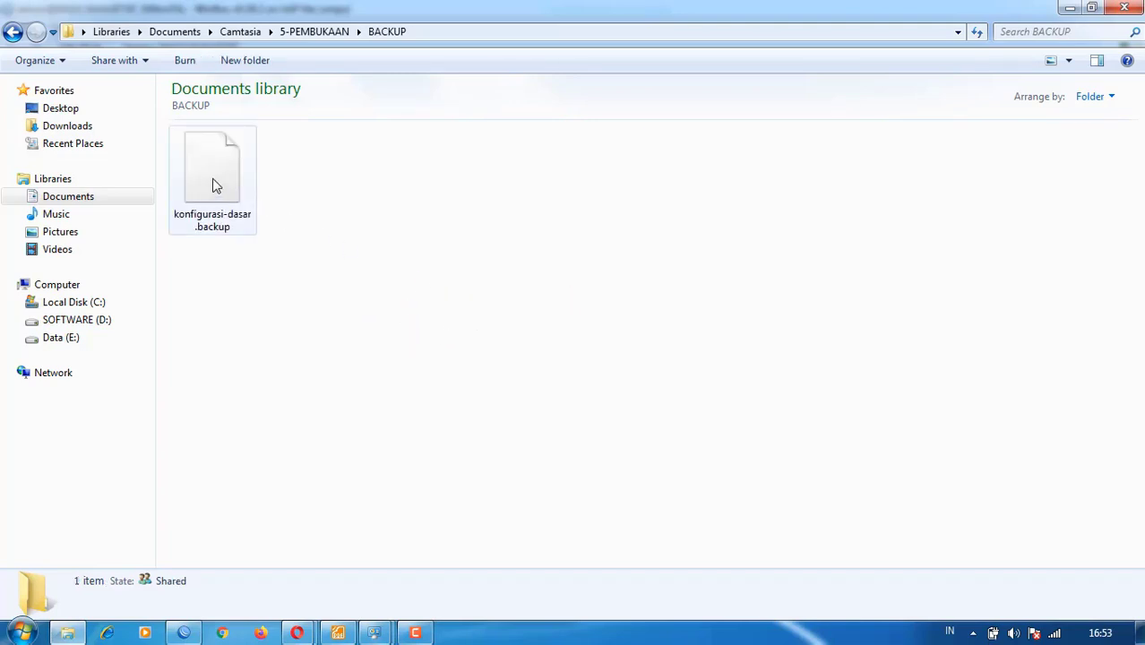
pyautogui.click(215, 185)
pyautogui.rightClick(215, 186)
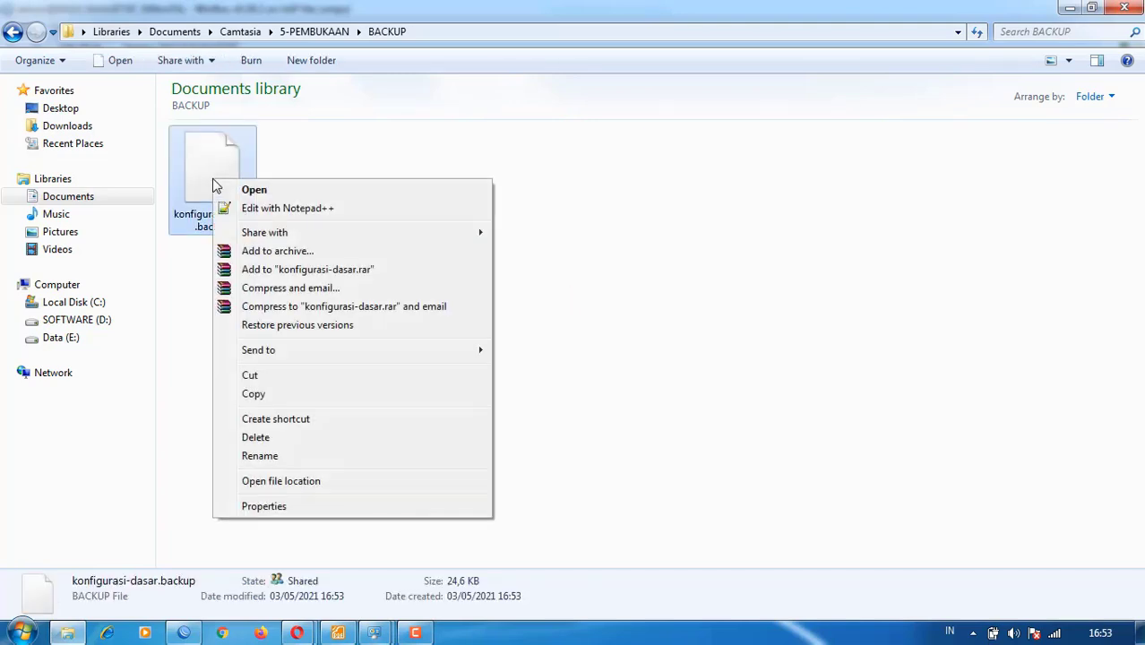
pyautogui.click(274, 208)
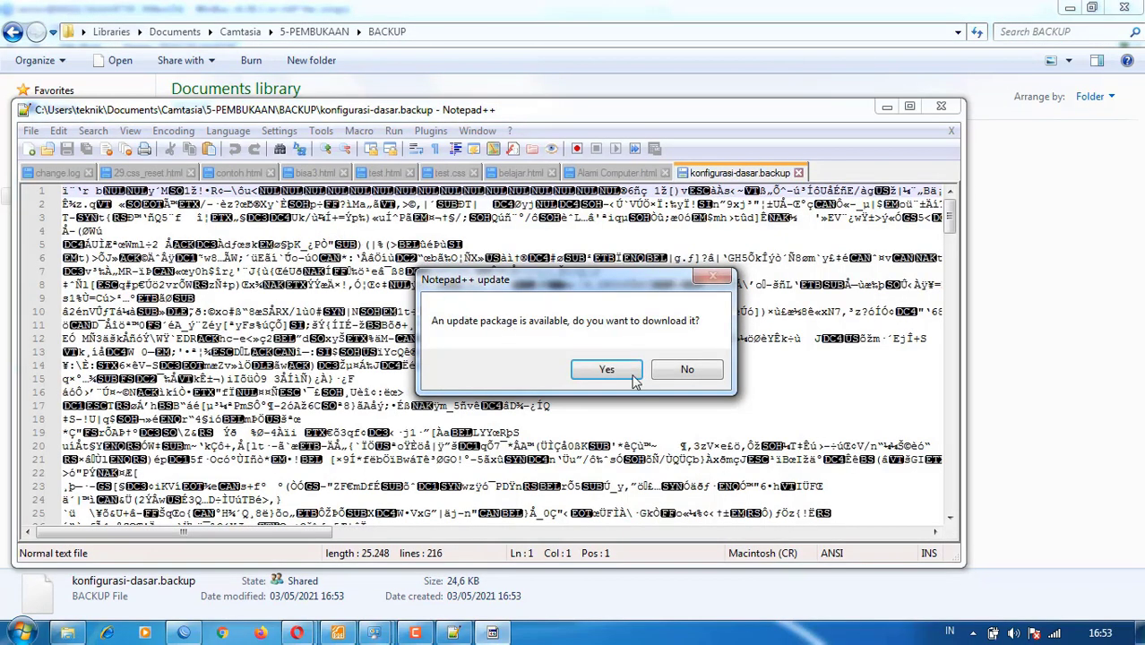
pyautogui.click(686, 370)
pyautogui.scroll(-14, 661, 311)
pyautogui.scroll(-12, 660, 311)
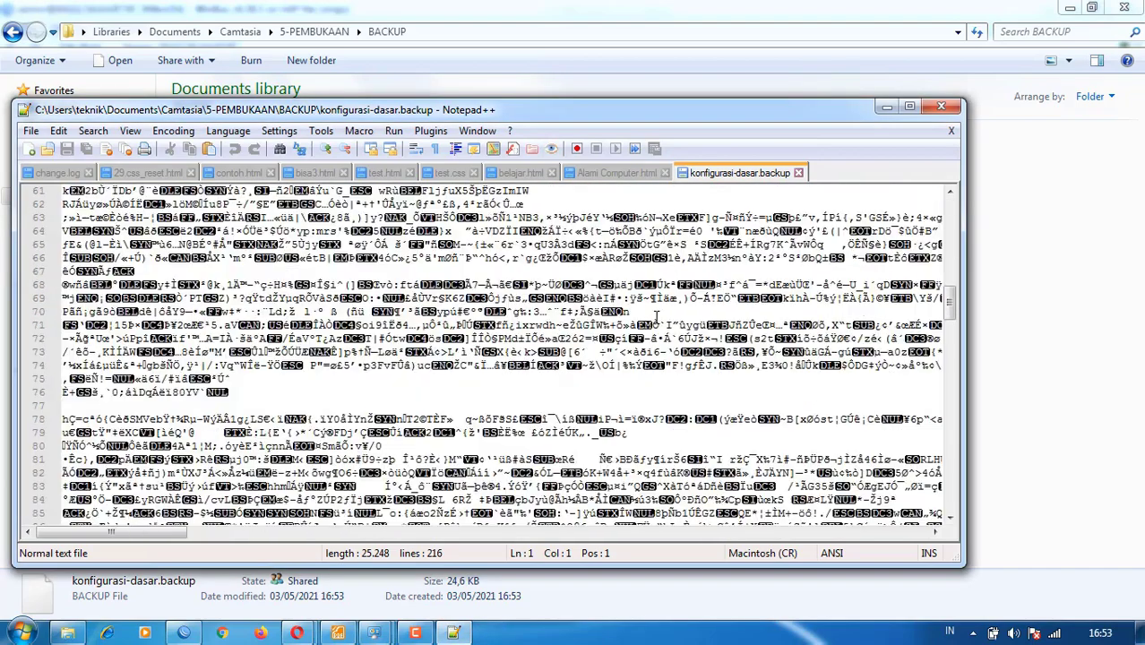
pyautogui.click(798, 172)
pyautogui.click(952, 107)
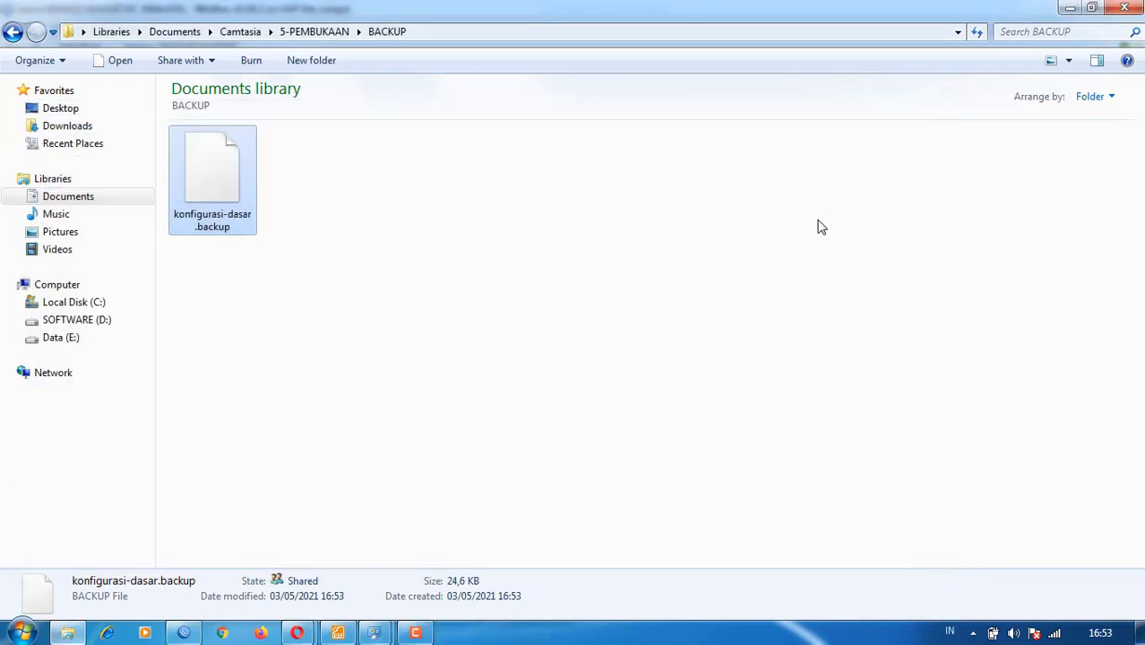
pyautogui.click(359, 352)
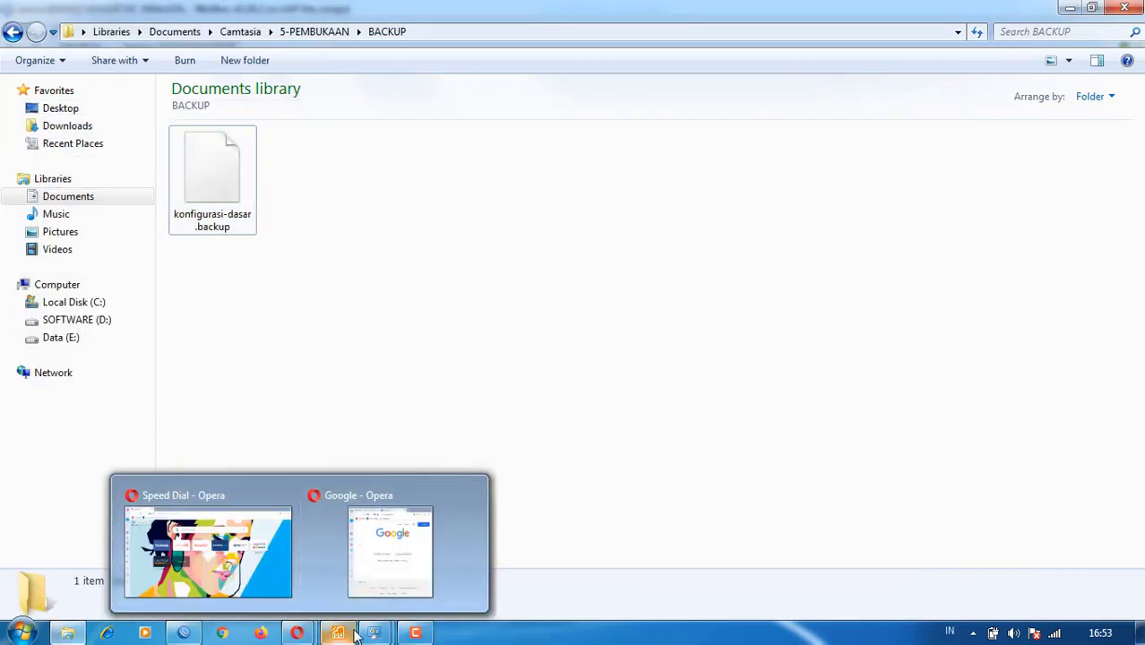
# - Glance at the STUDIKASUS task PDF, then return to WinBox's File List
pyautogui.click(183, 633)
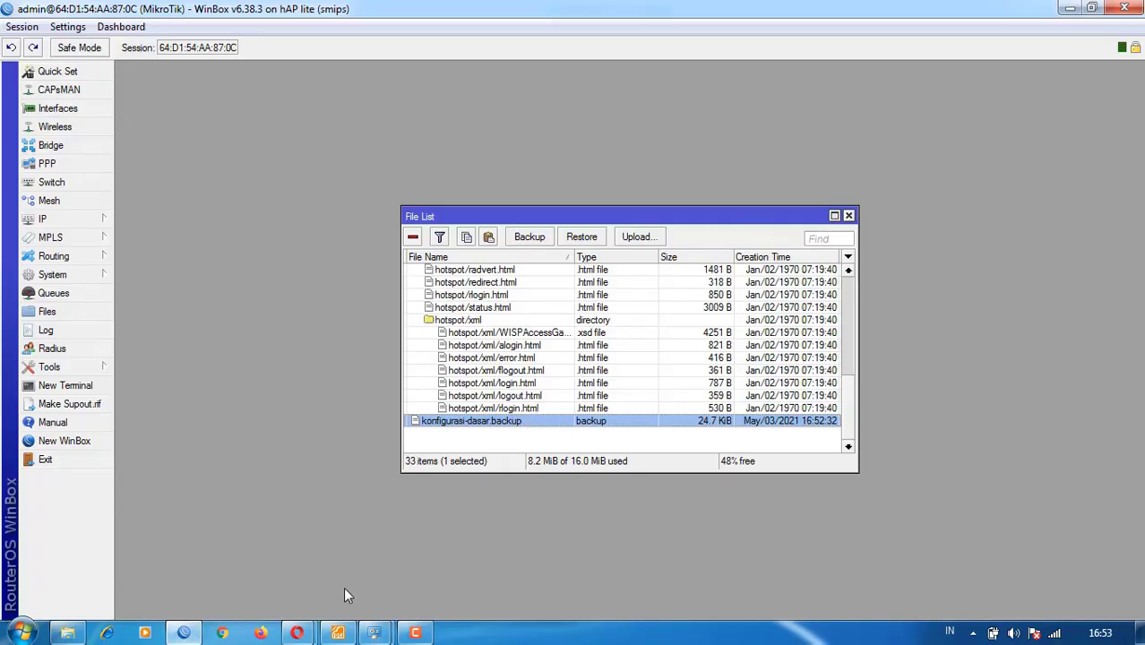
pyautogui.click(338, 633)
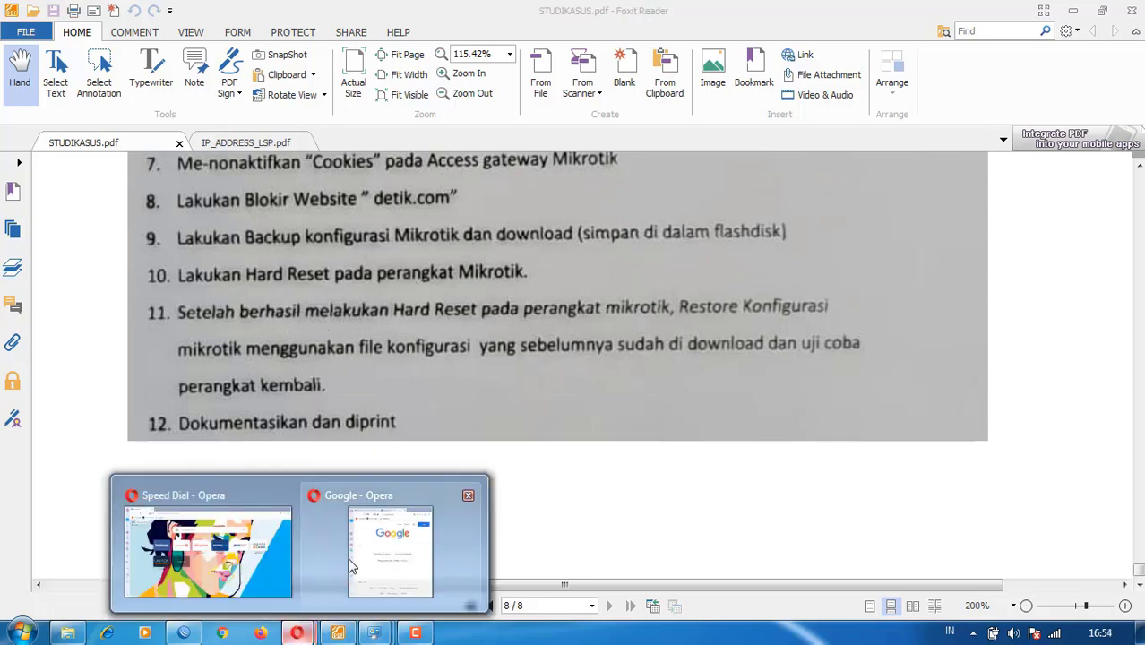
pyautogui.click(190, 633)
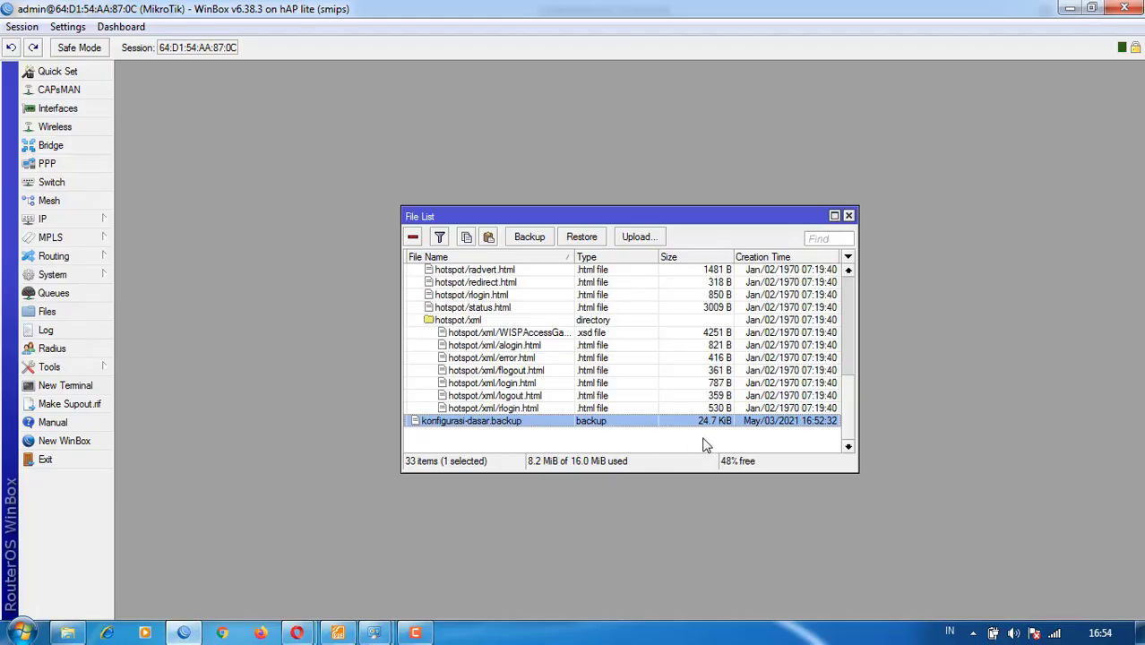
# - Run 'system reset' in a new WinBox terminal and answer y to confirm
pyautogui.click(62, 385)
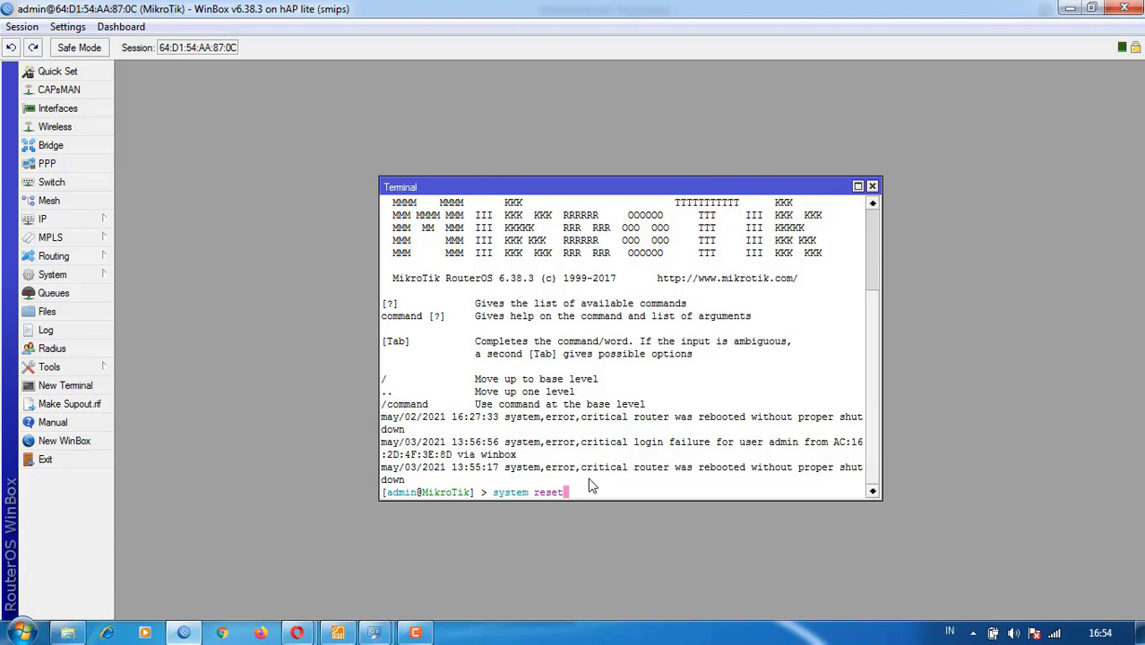
pyautogui.press('Return')
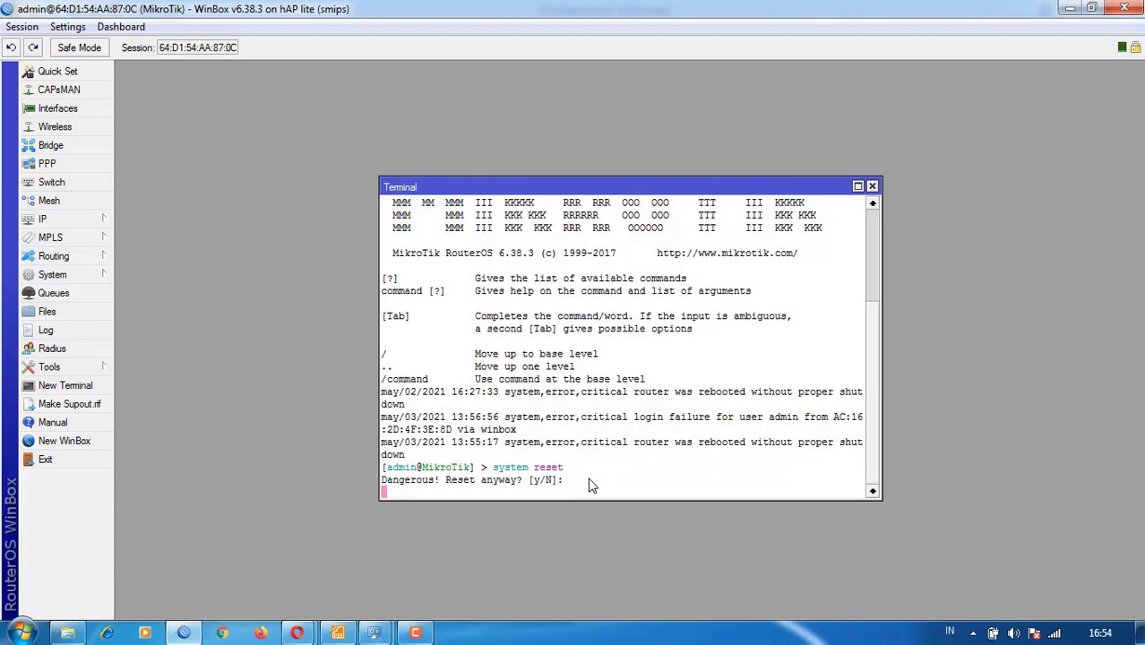
pyautogui.write('y')
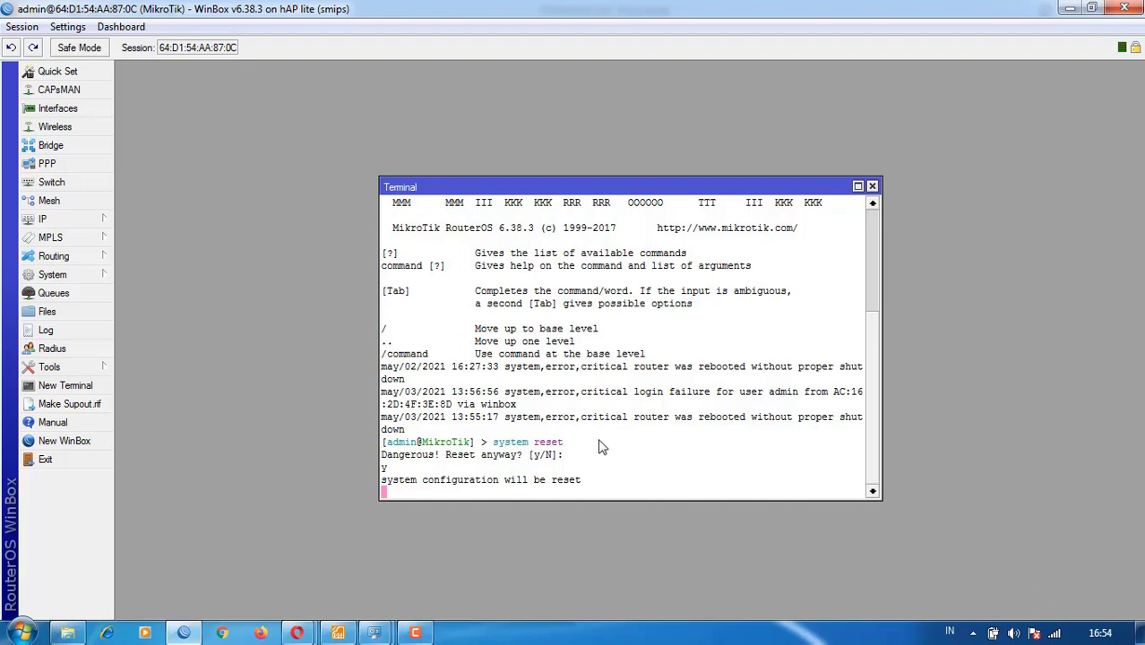
# - Restore the Network Connections window from full screen and minimize it
pyautogui.moveTo(376, 632)
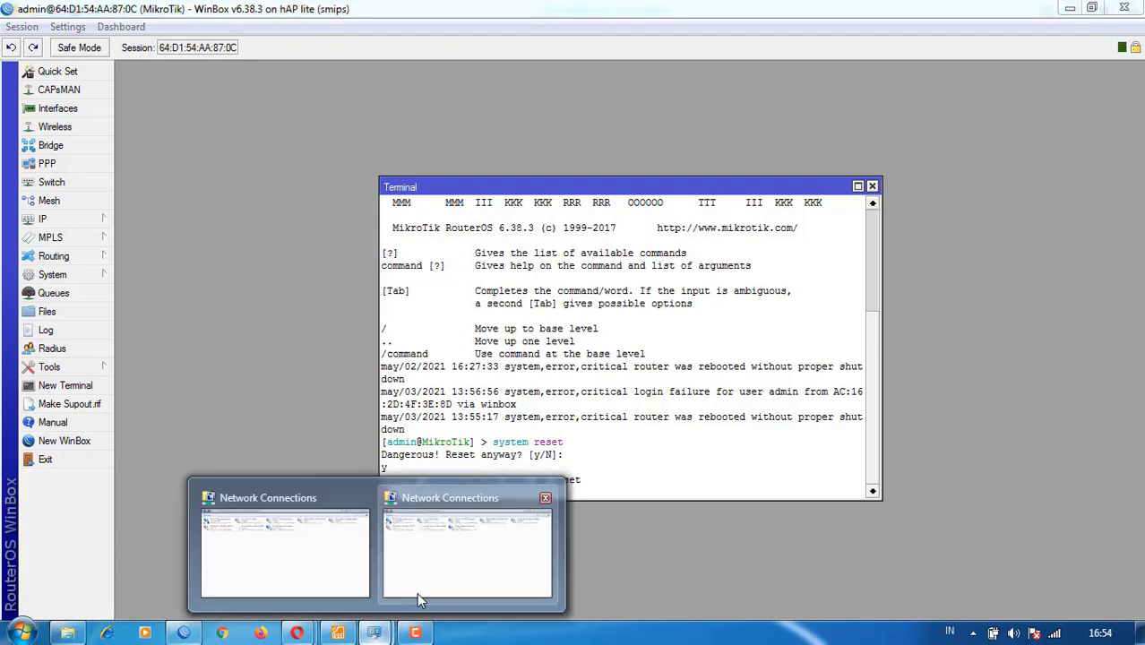
pyautogui.click(415, 592)
pyautogui.moveTo(816, 11); pyautogui.dragTo(614, 100)
pyautogui.click(866, 104)
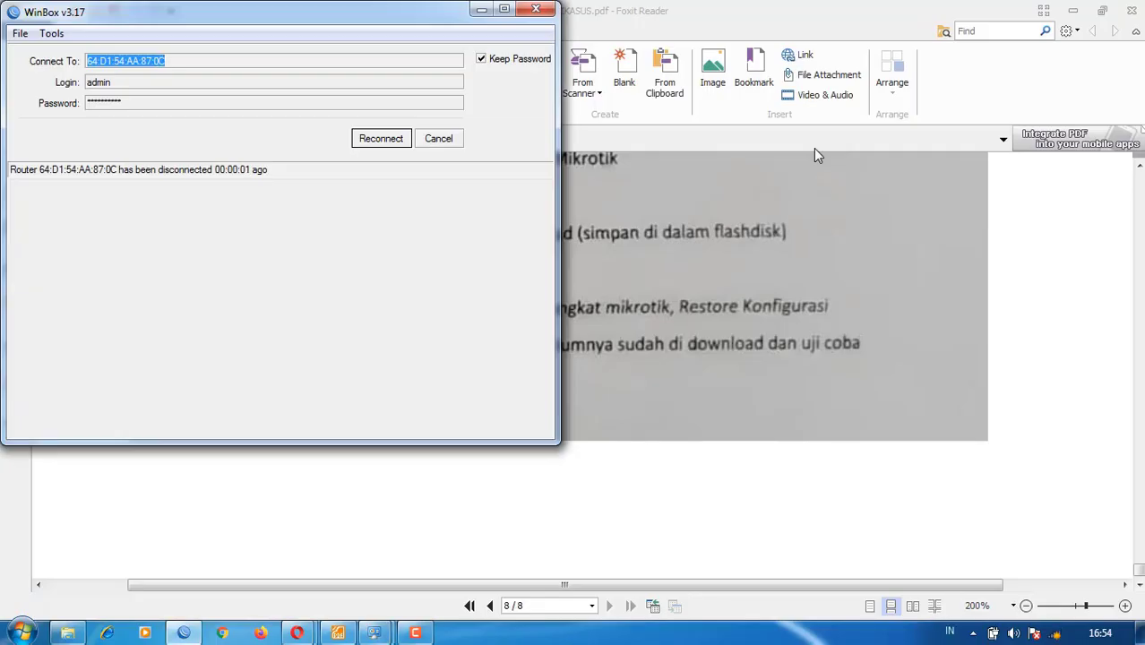
# - Look through the available Wi-Fi networks in the tray list
pyautogui.click(1055, 636)
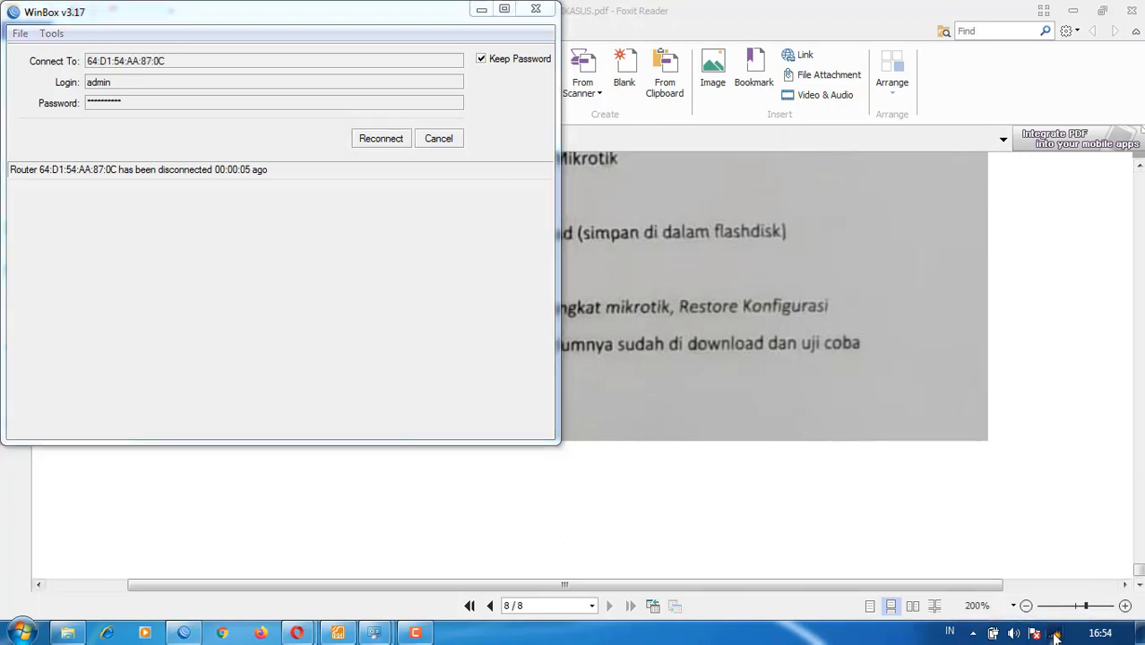
pyautogui.scroll(-5, 951, 440)
pyautogui.scroll(5, 1066, 327)
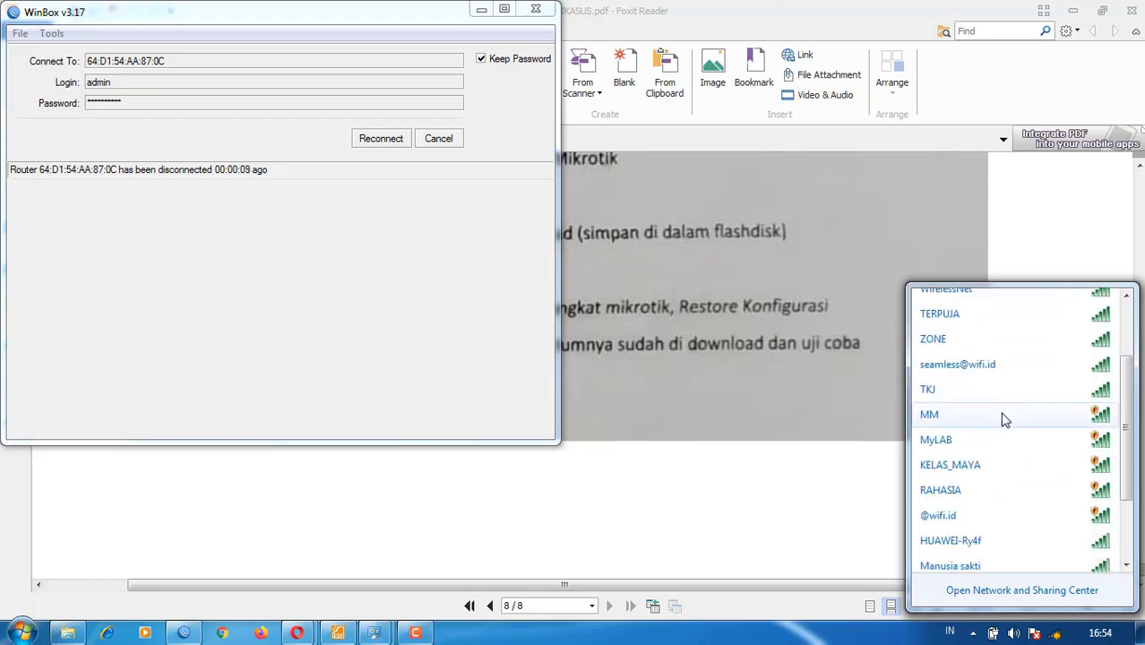
pyautogui.scroll(-3, 1004, 419)
pyautogui.click(845, 513)
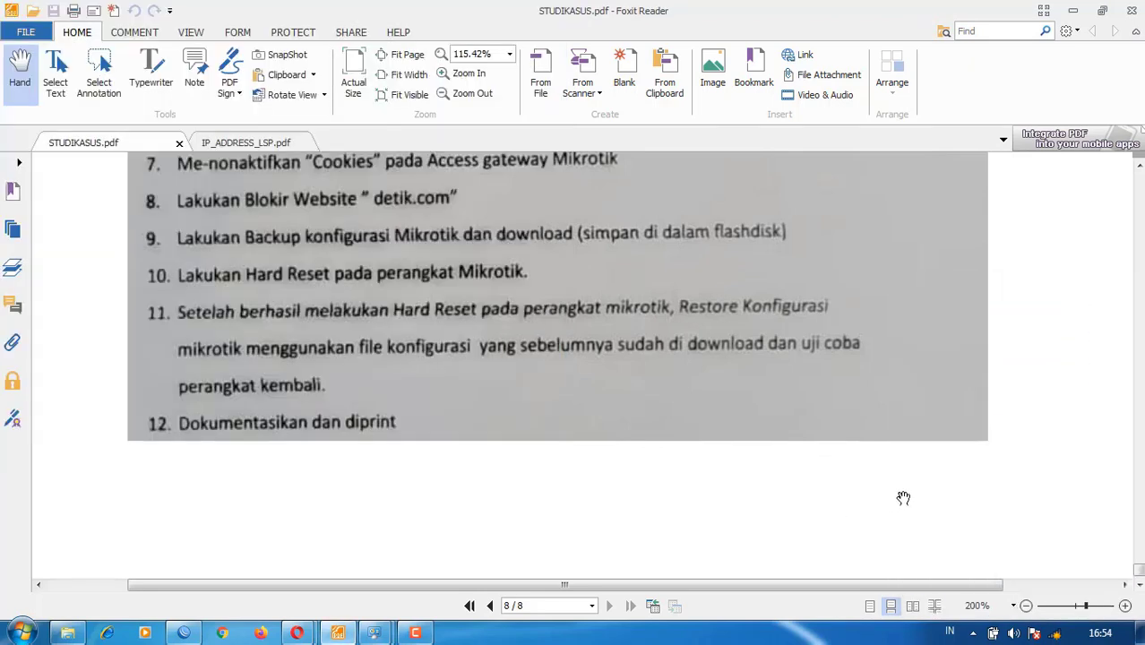
pyautogui.click(1056, 632)
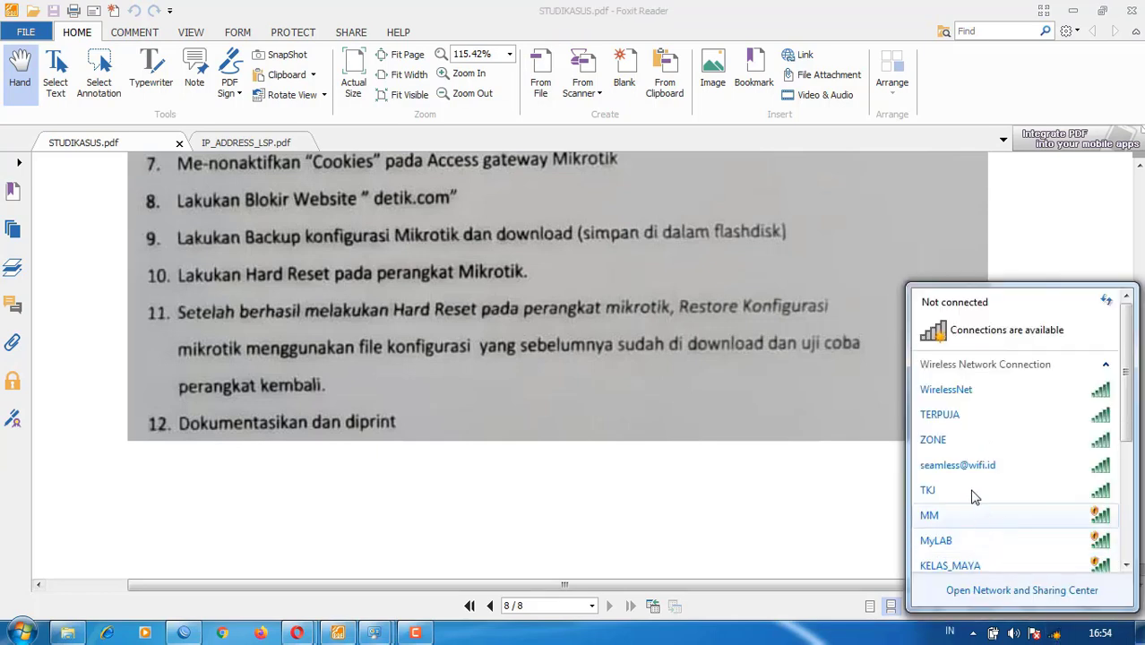
pyautogui.scroll(-3, 975, 502)
pyautogui.click(827, 489)
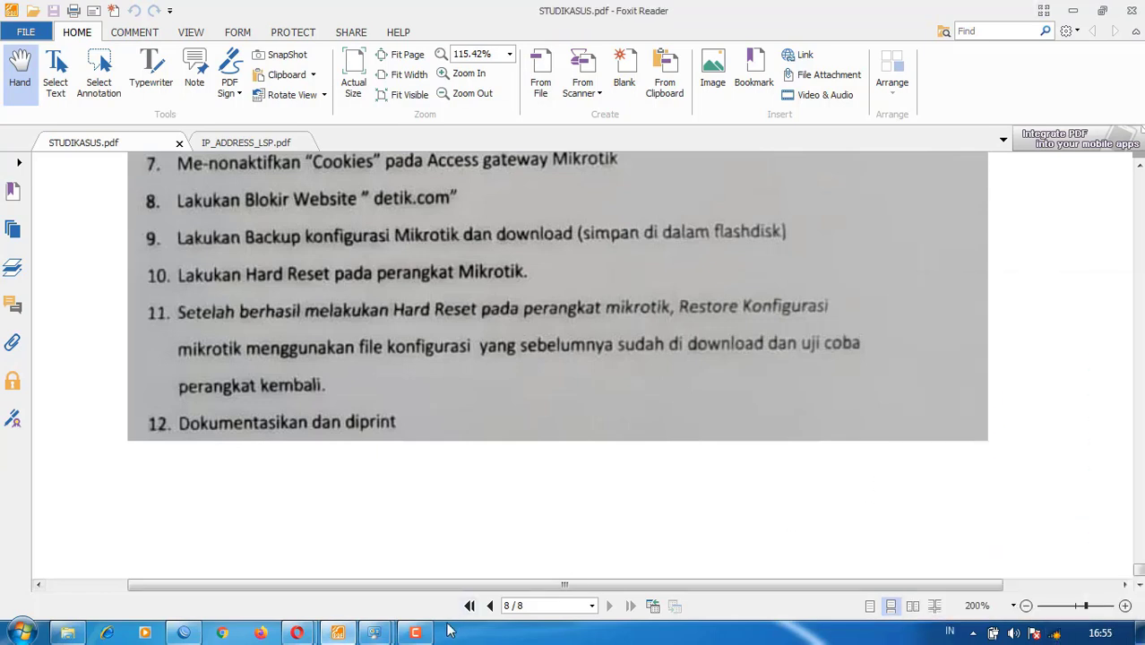
# - Bring the WinBox connection window forward and attempt to reconnect to the reset router
pyautogui.click(416, 633)
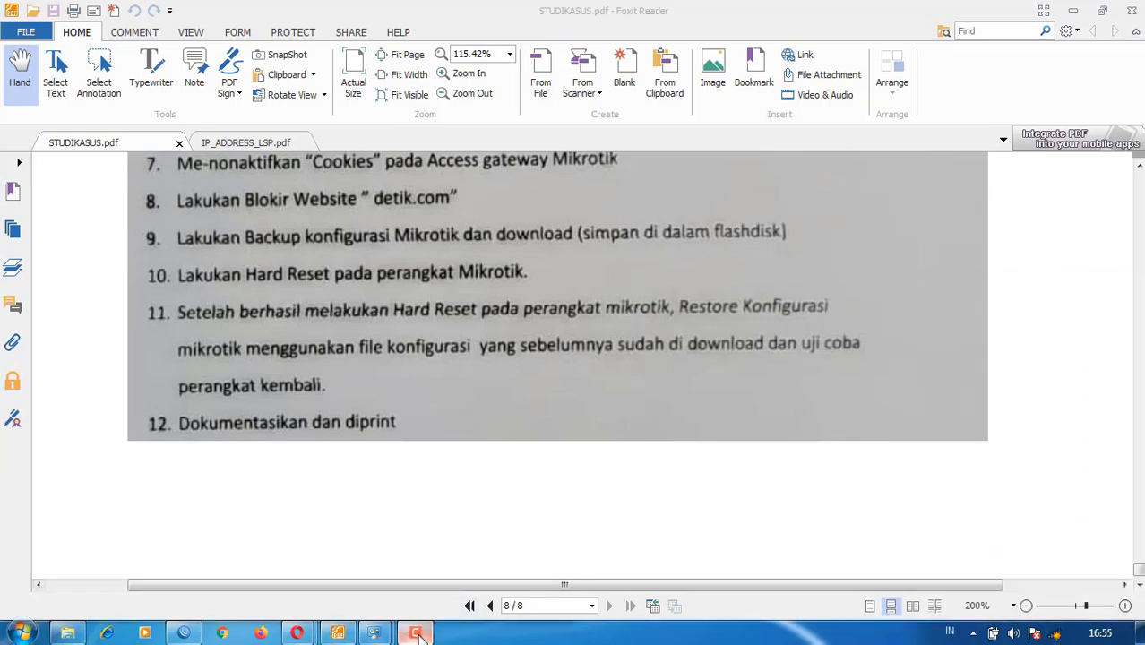
pyautogui.click(443, 560)
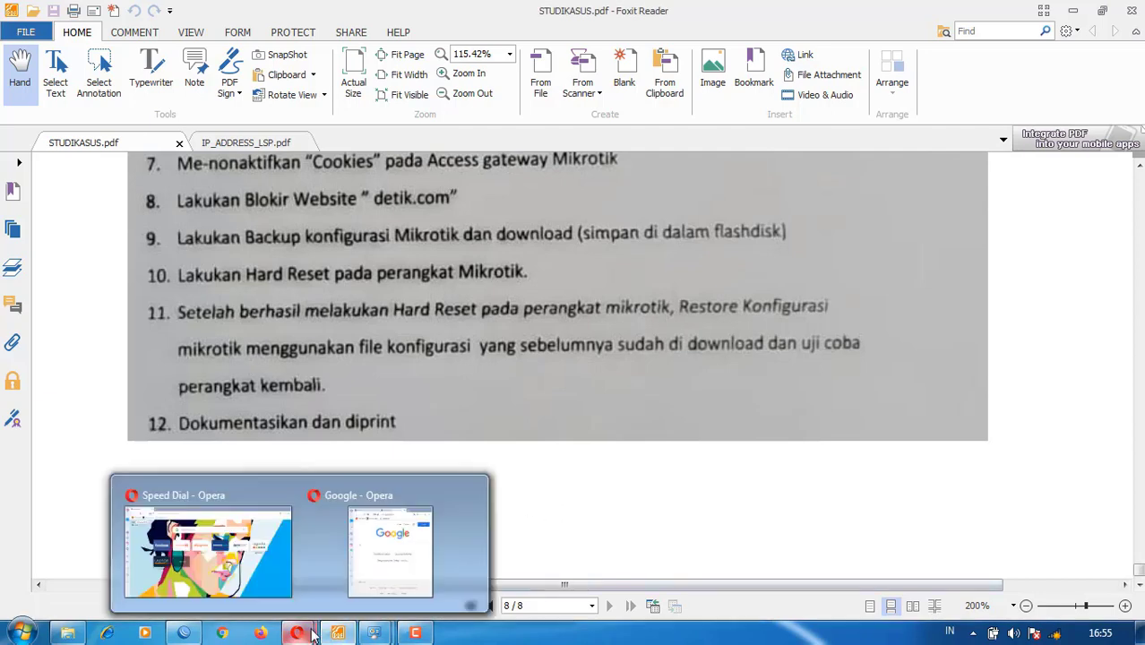
pyautogui.moveTo(337, 633)
pyautogui.click(179, 546)
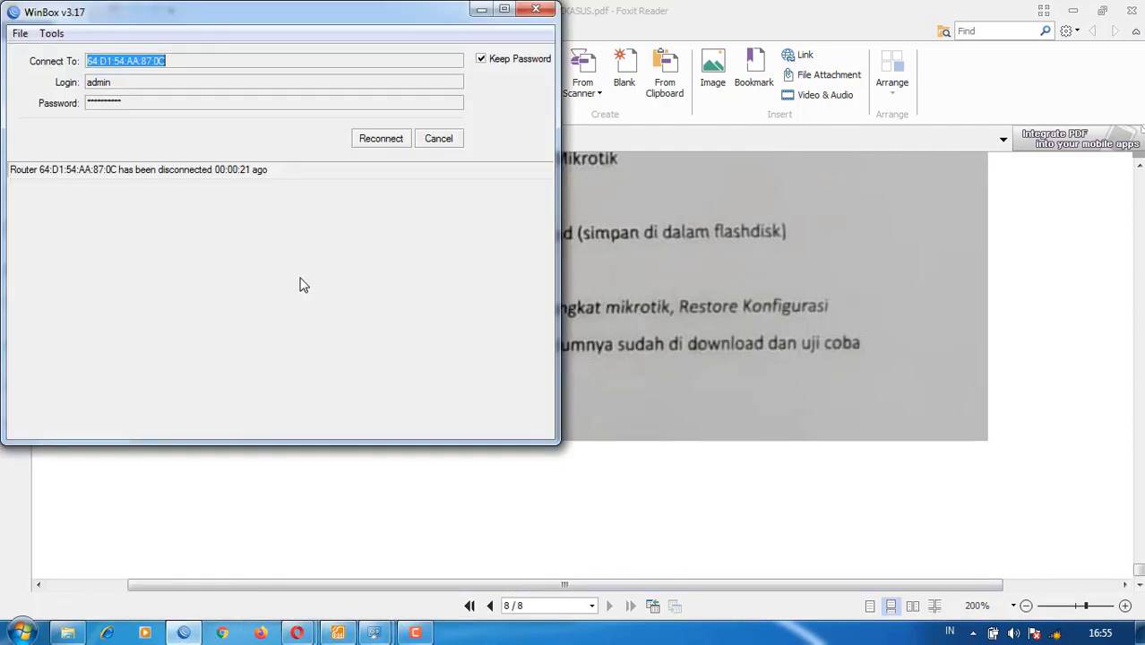
pyautogui.click(383, 139)
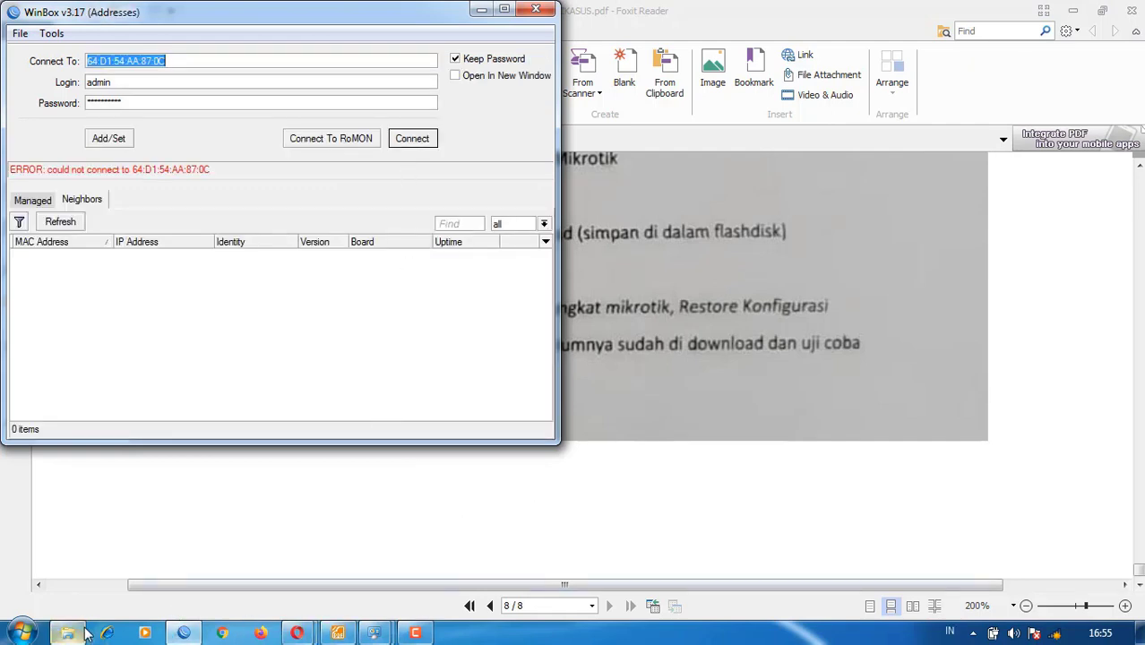
# - Enable the Local Area Connection adapter in Network Connections
pyautogui.moveTo(375, 633)
pyautogui.click(434, 567)
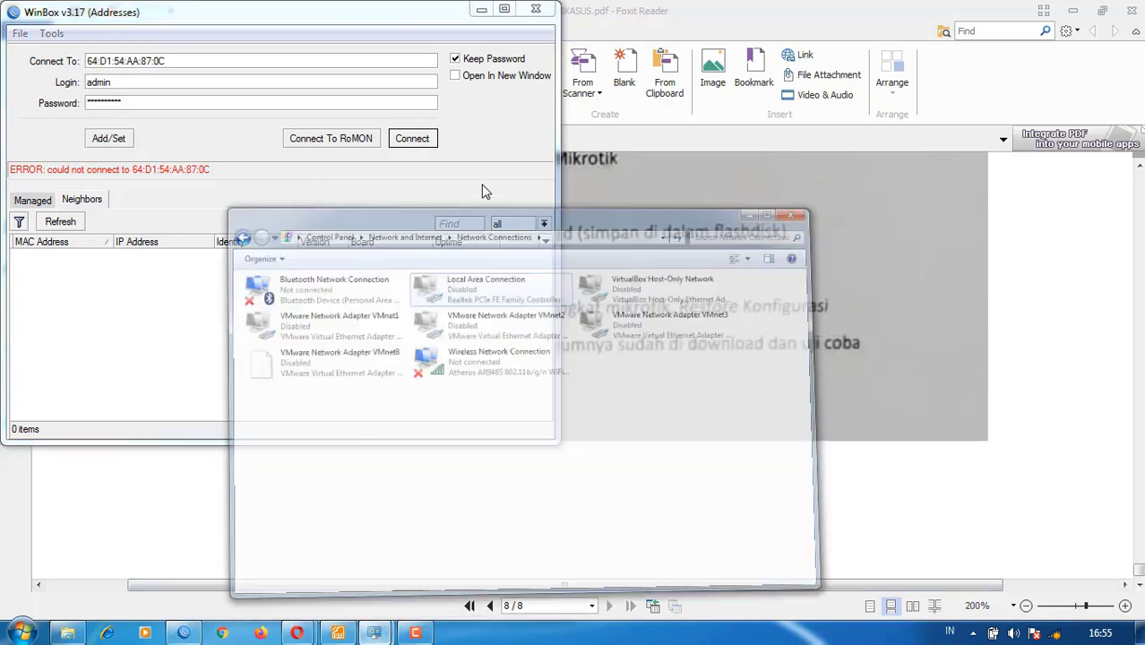
pyautogui.doubleClick(498, 214)
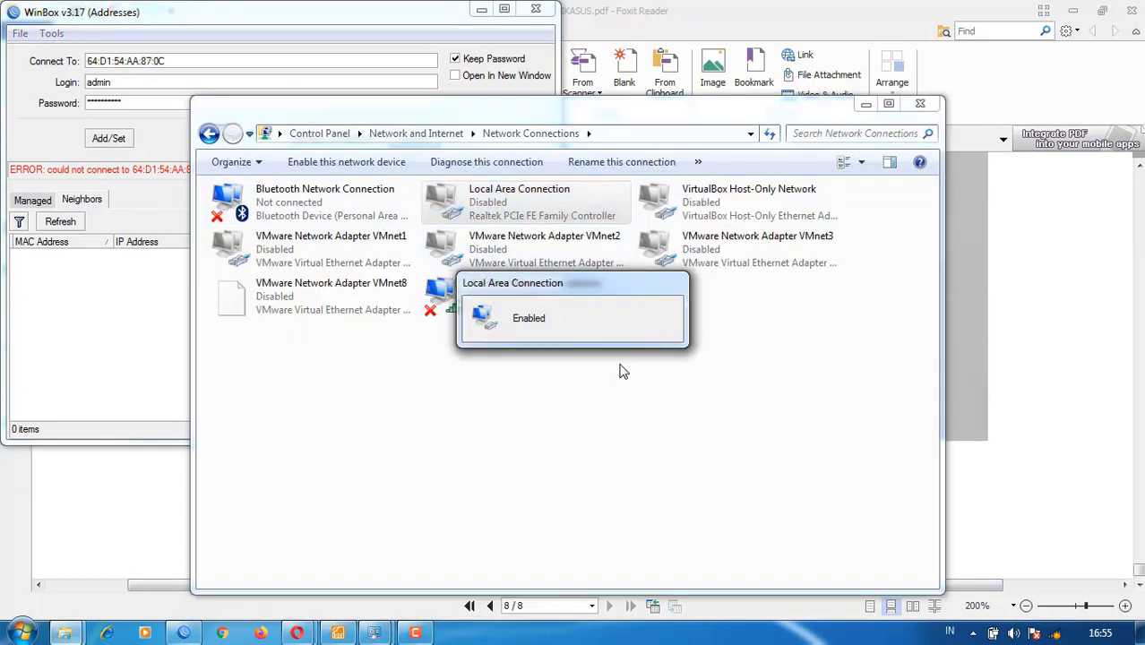
pyautogui.click(112, 307)
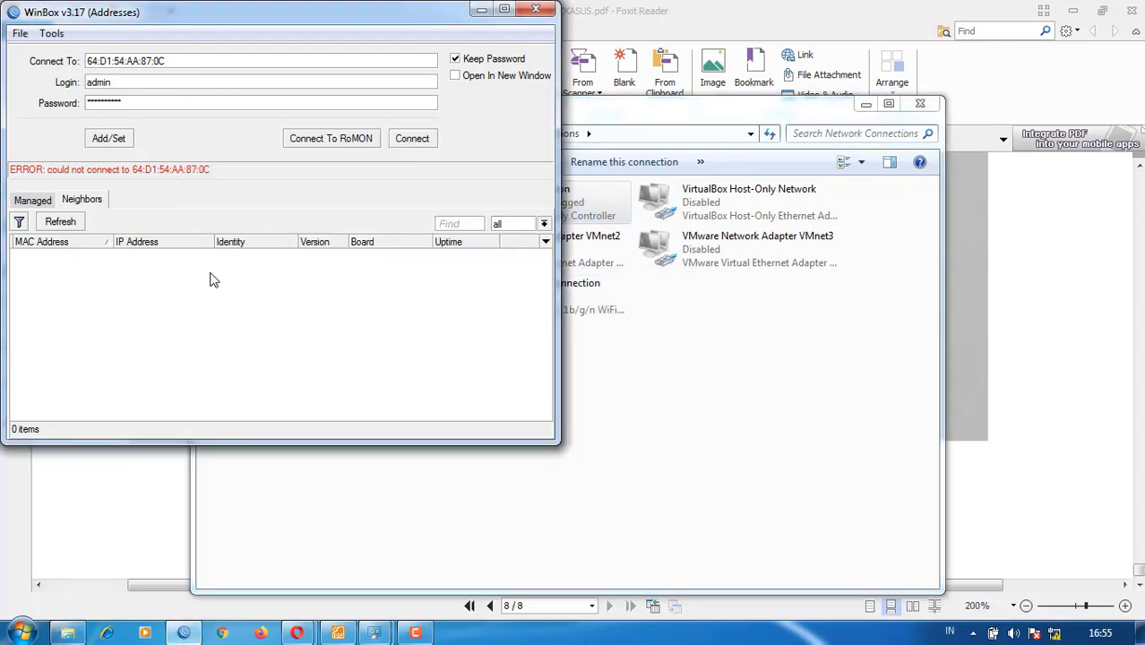
pyautogui.click(675, 344)
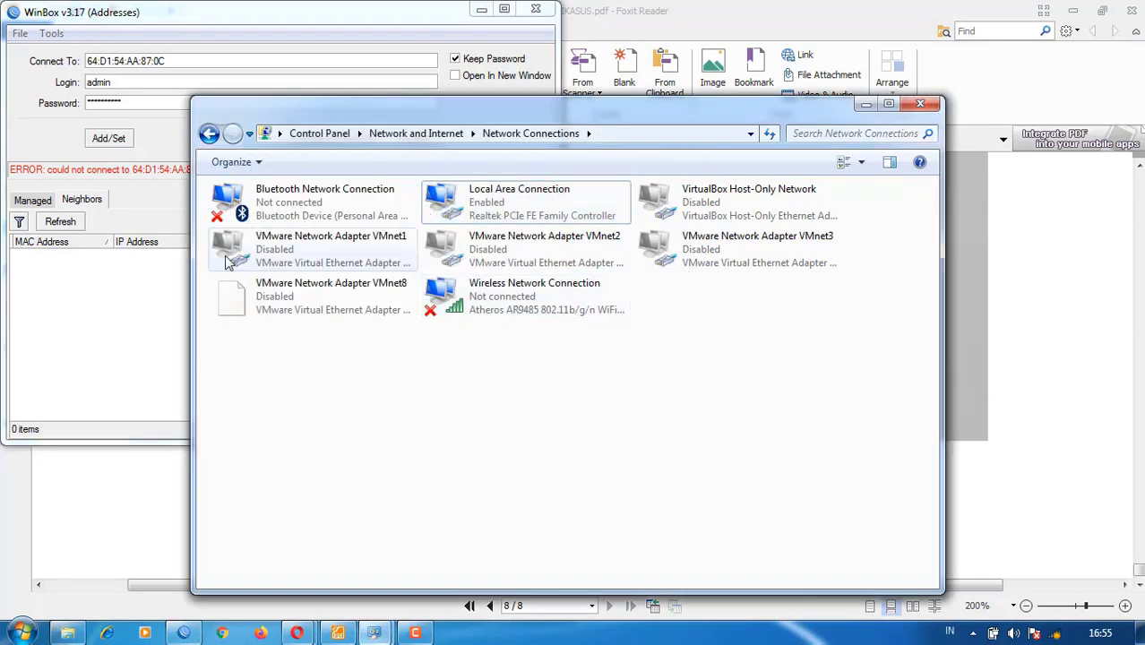
pyautogui.click(97, 296)
# - Clear the saved password, refresh neighbors, and connect to the router at 192.168.88.1
pyautogui.click(61, 222)
pyautogui.doubleClick(165, 101)
pyautogui.press('BackSpace')
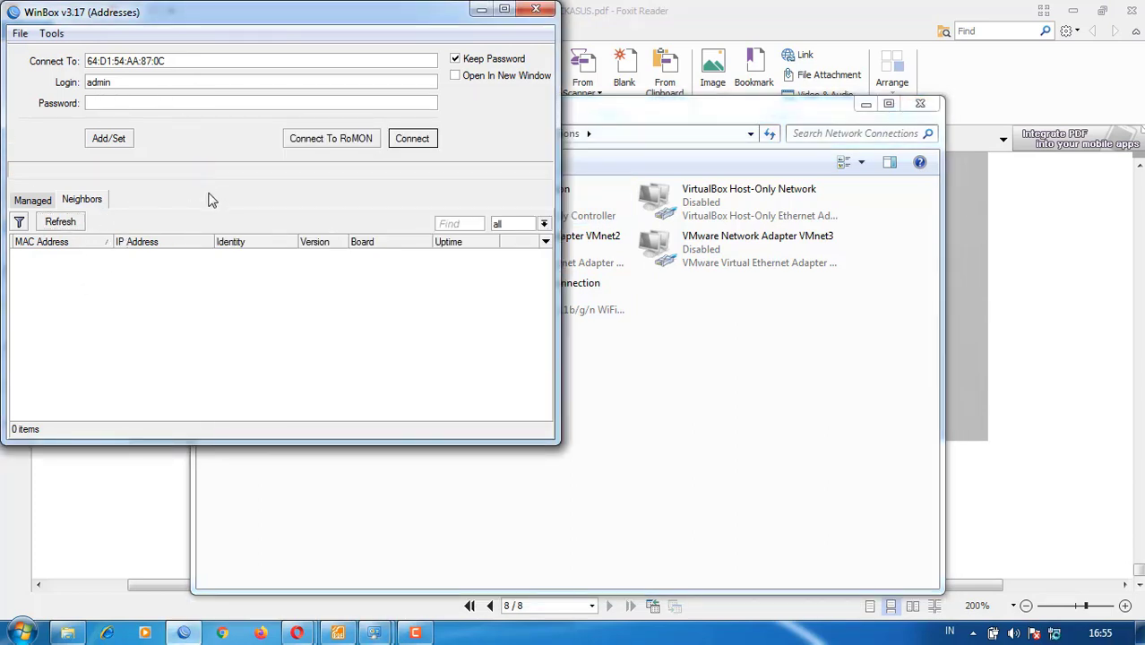
pyautogui.click(666, 339)
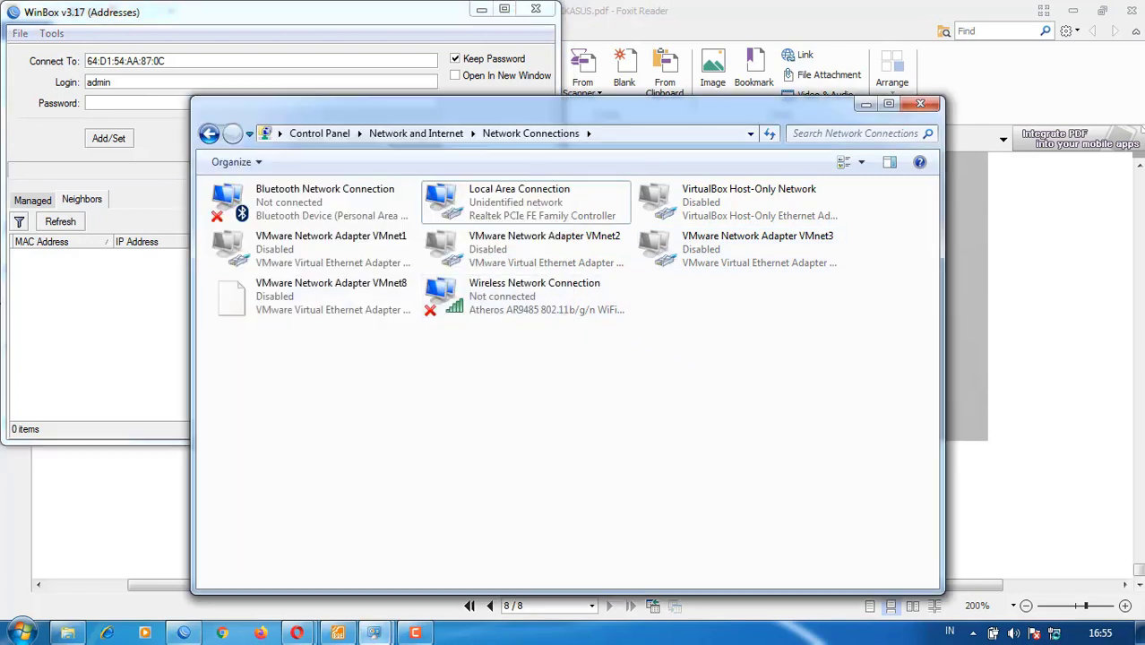
pyautogui.click(73, 224)
pyautogui.click(63, 221)
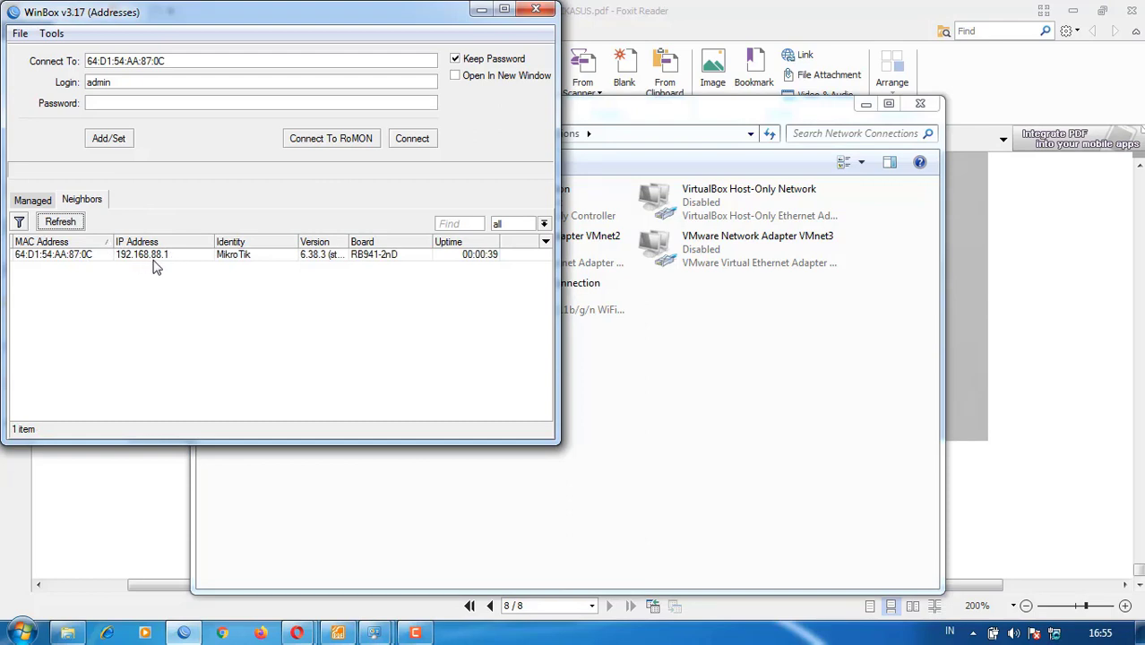
pyautogui.click(75, 262)
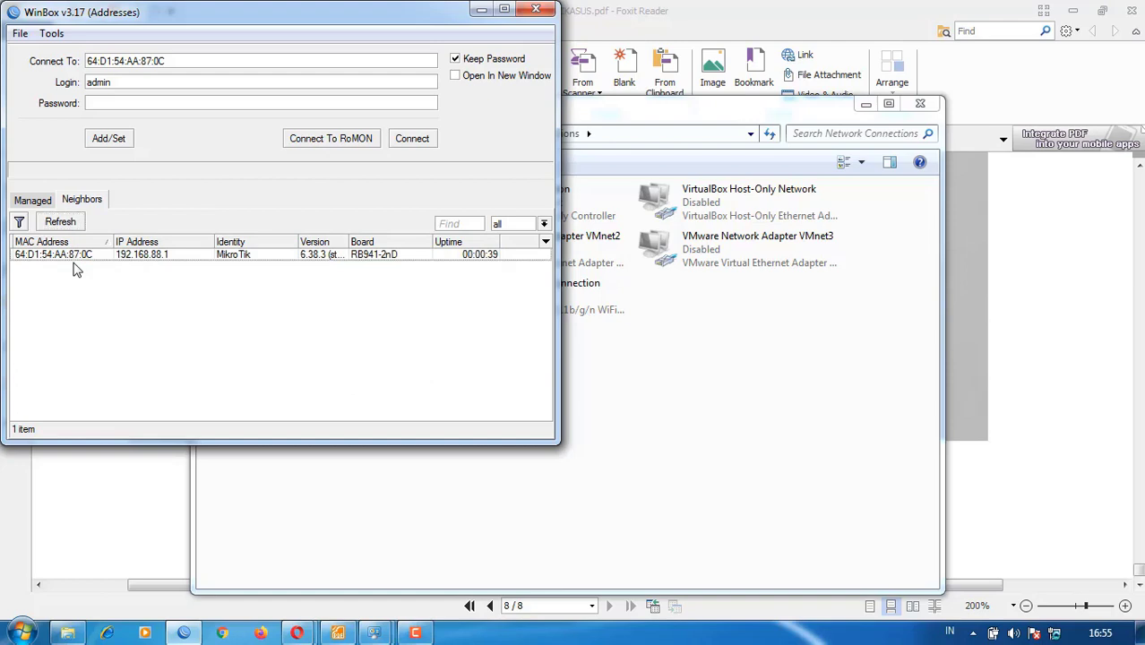
pyautogui.click(73, 258)
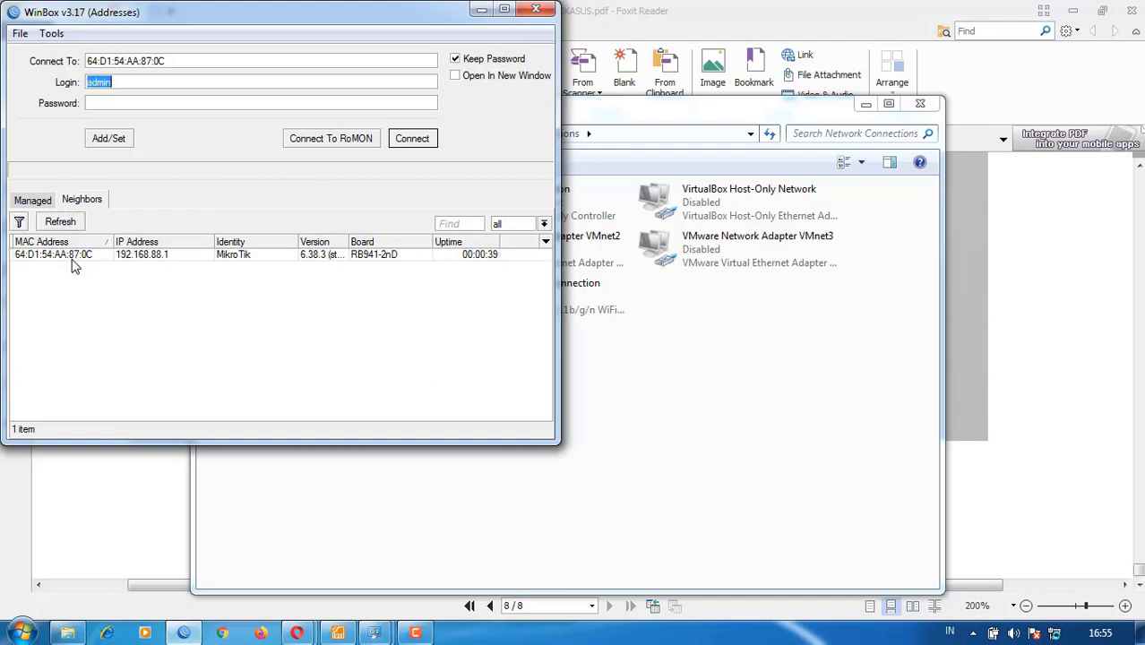
pyautogui.click(419, 143)
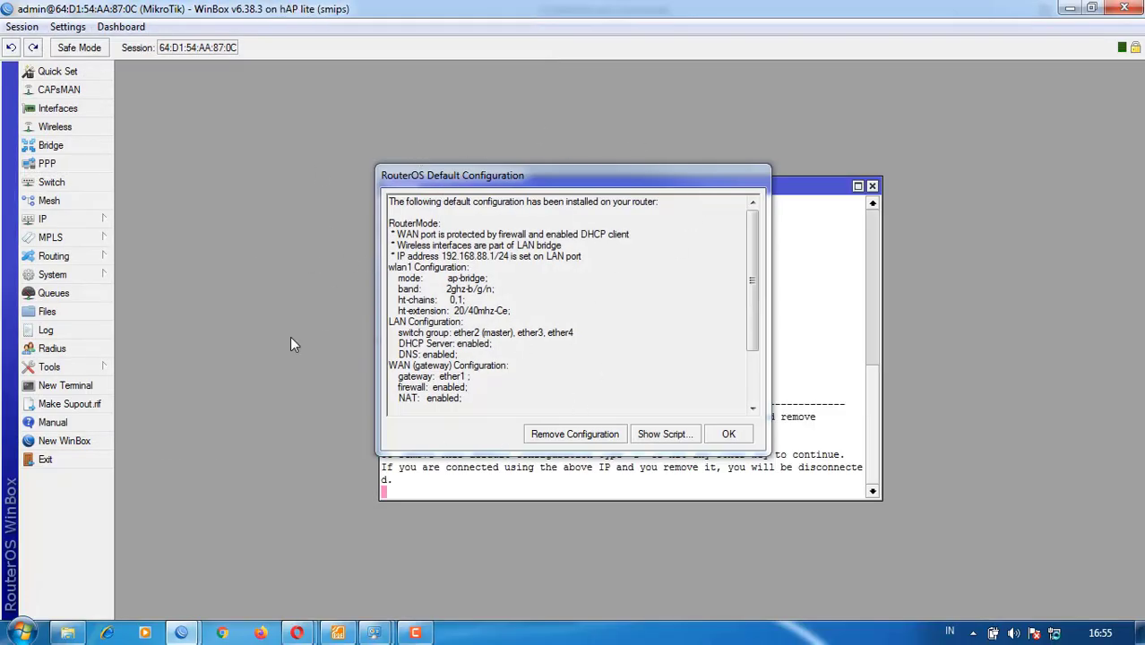
# - Remove the default configuration, reconnect, and check that IP Addresses is empty
pyautogui.click(591, 435)
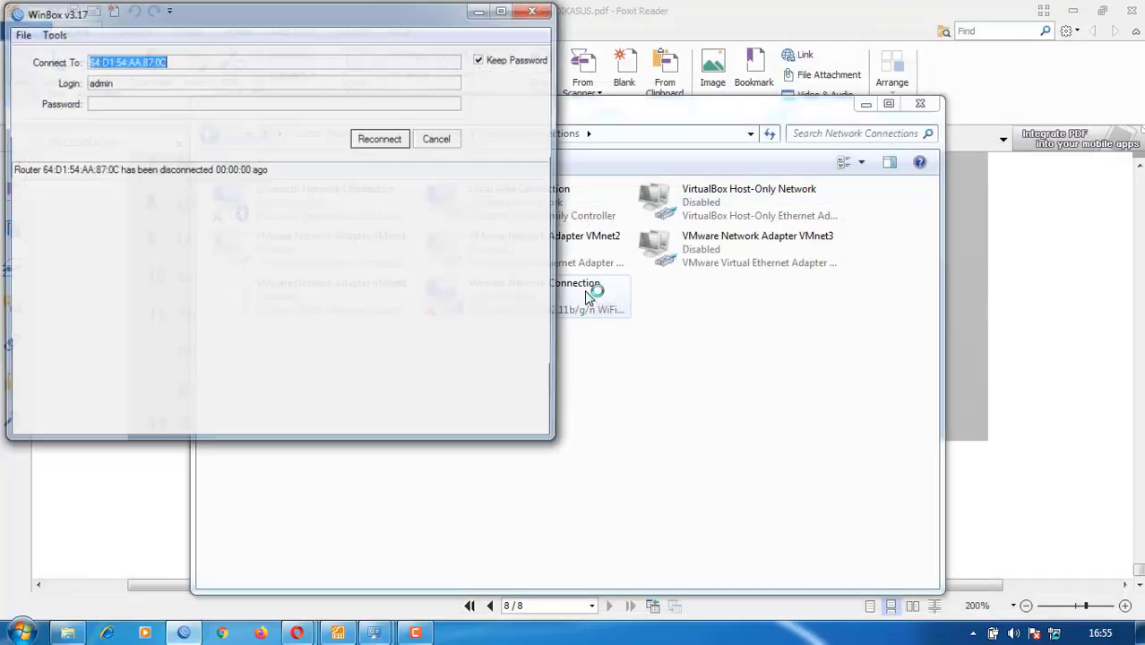
pyautogui.click(385, 142)
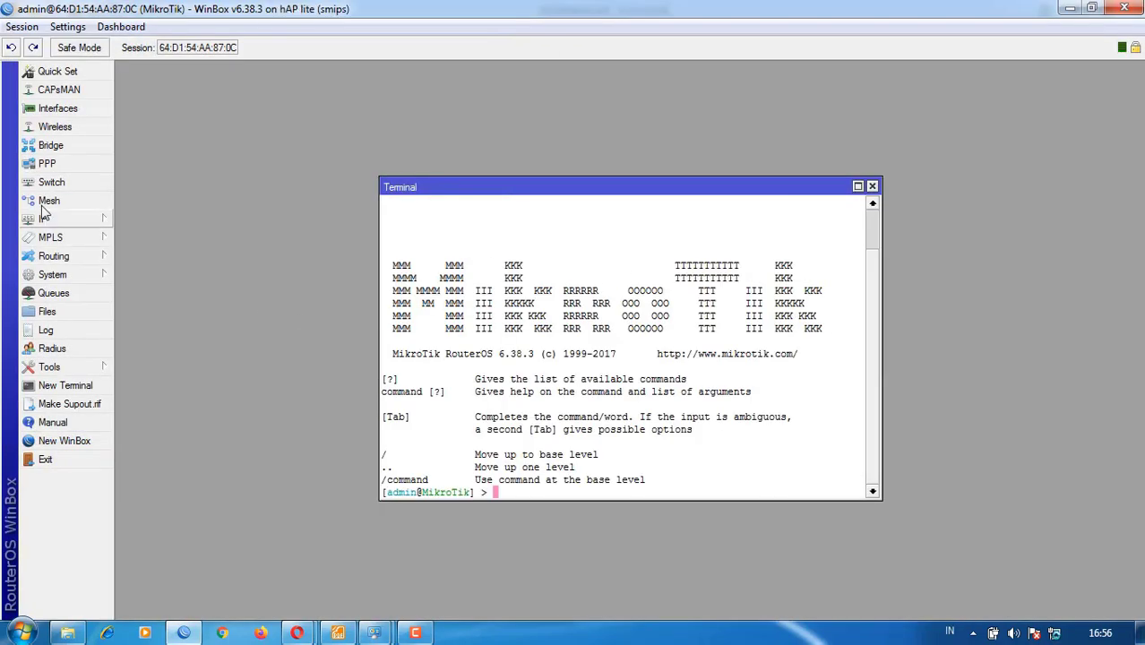
pyautogui.click(45, 219)
pyautogui.click(130, 236)
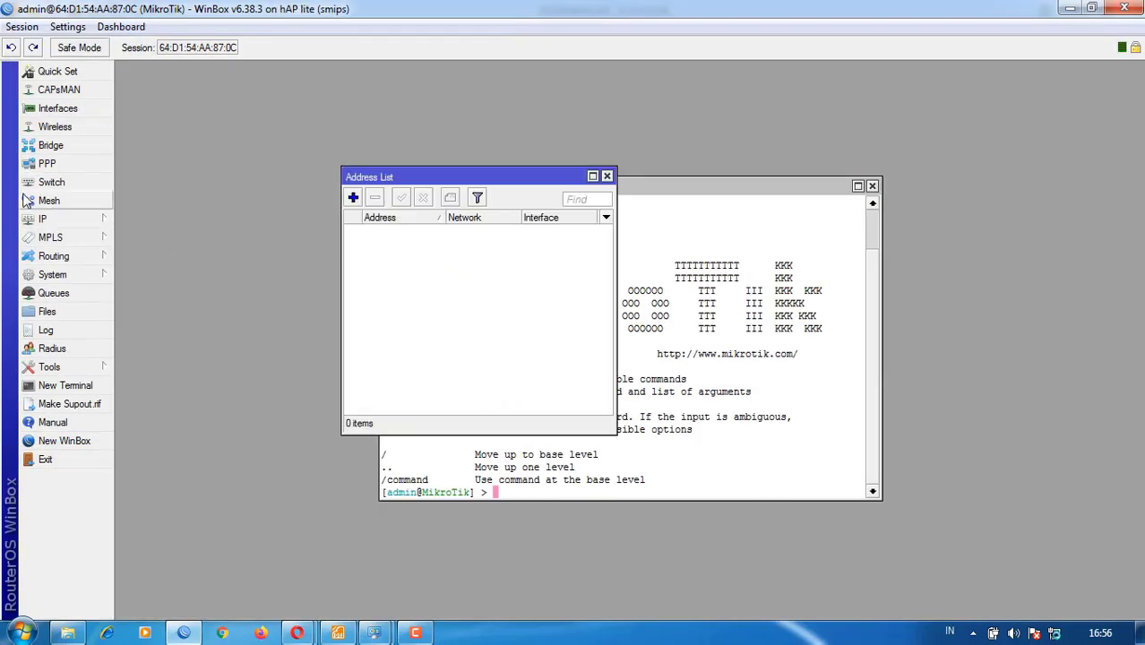
# - View the interface list, then close Interfaces, Addresses and the Terminal to reveal Files
pyautogui.click(42, 223)
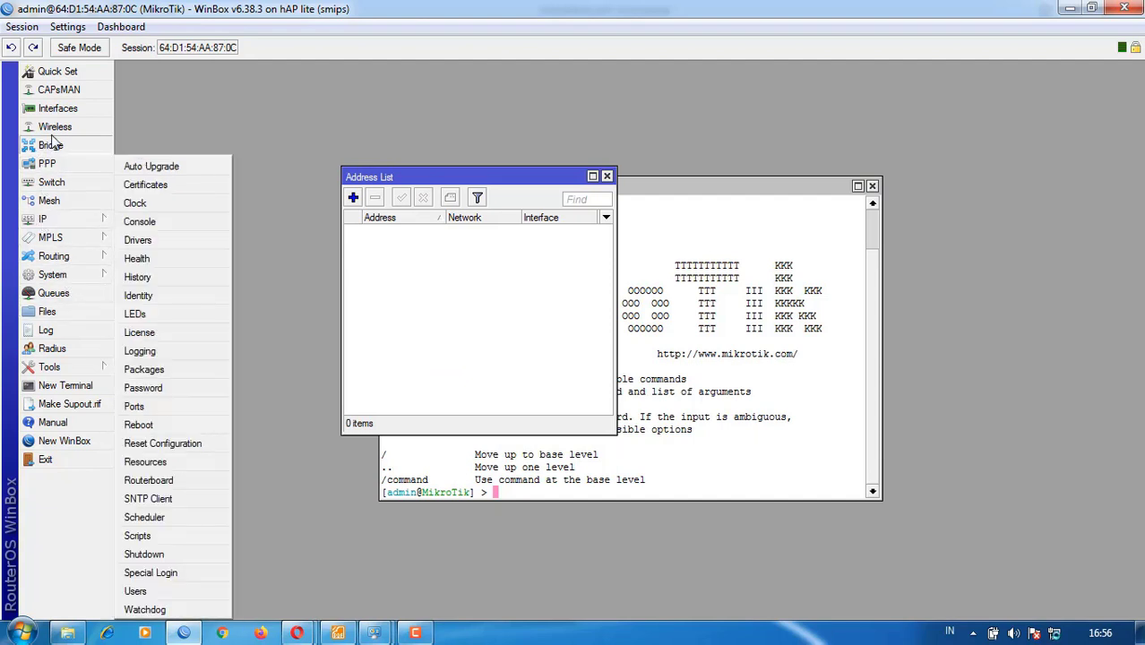
pyautogui.click(56, 108)
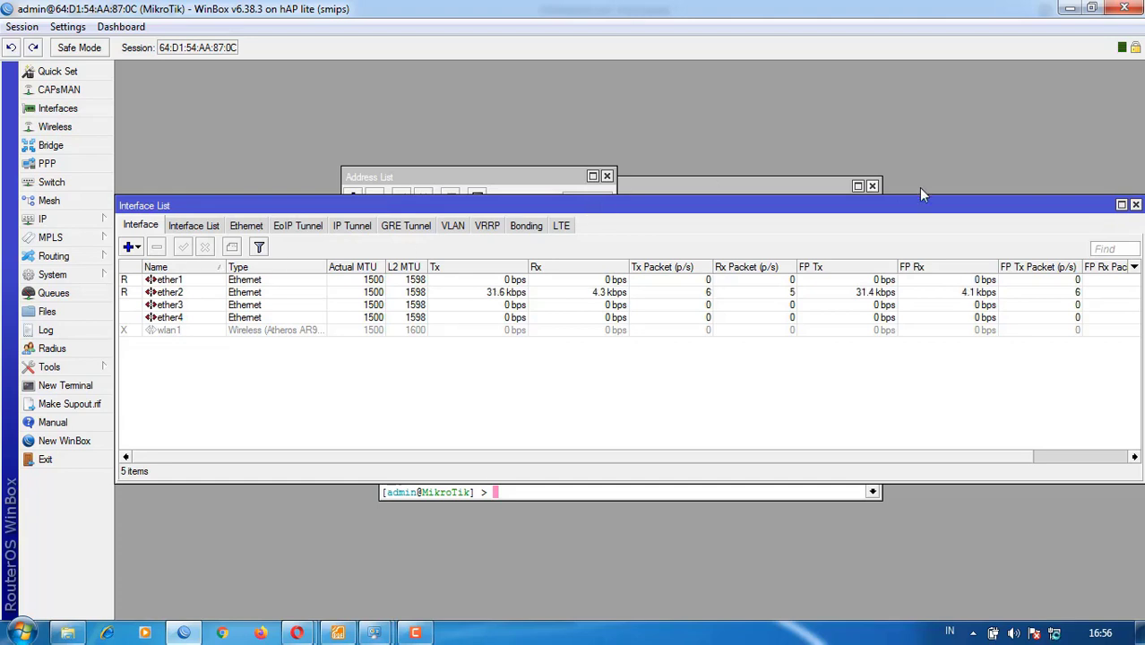
pyautogui.click(1136, 204)
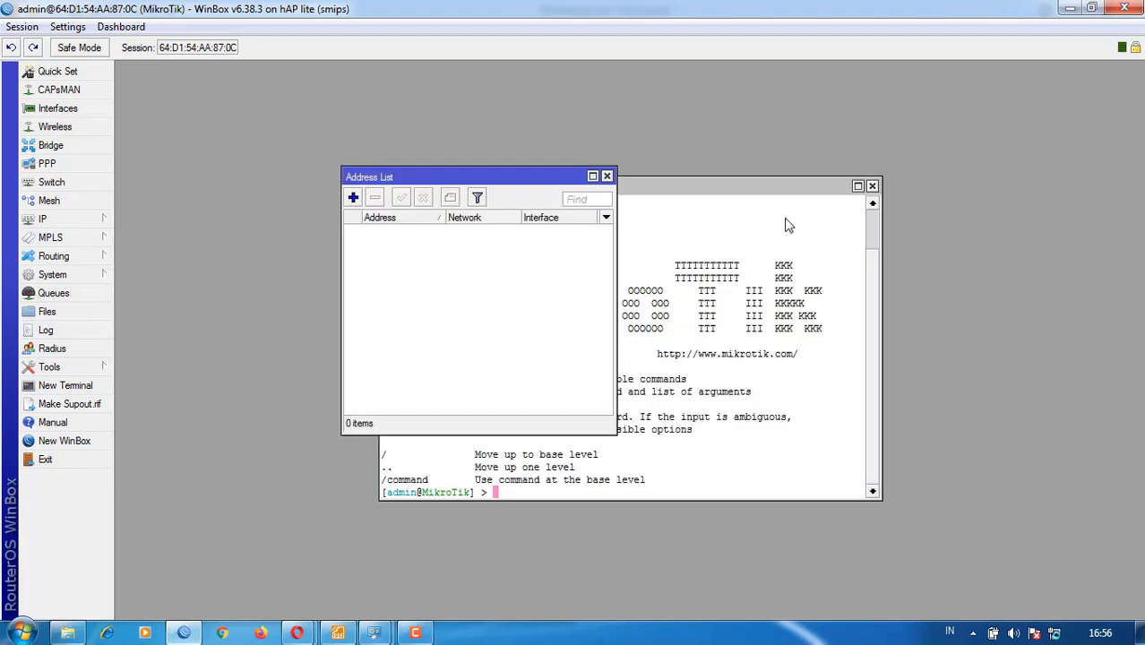
pyautogui.click(607, 177)
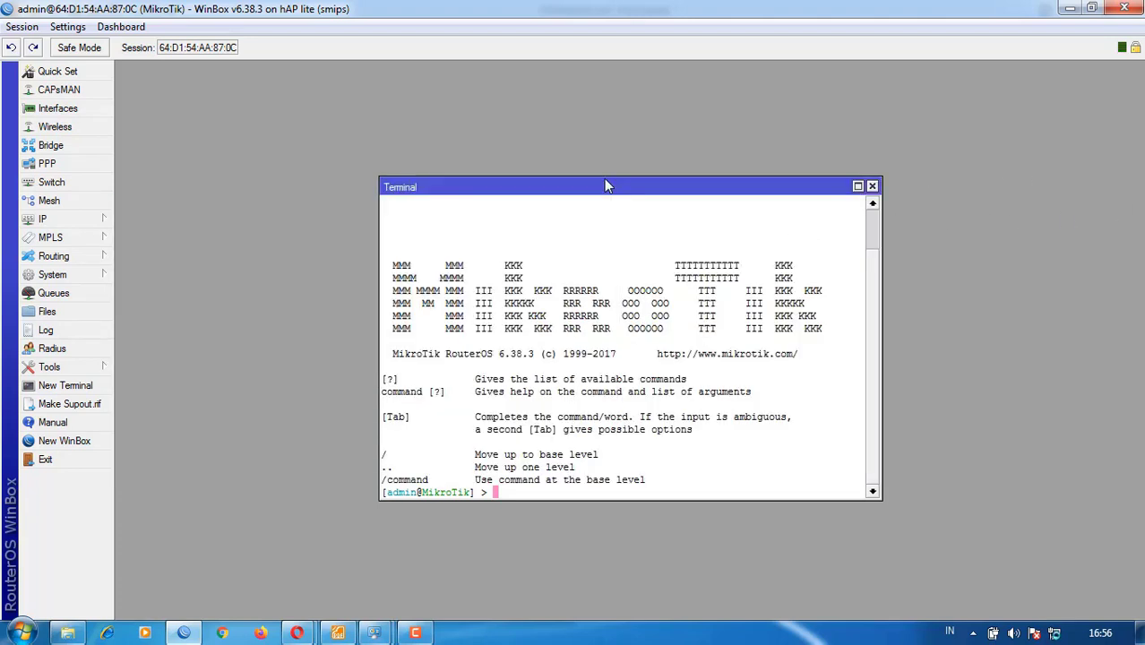
pyautogui.click(872, 187)
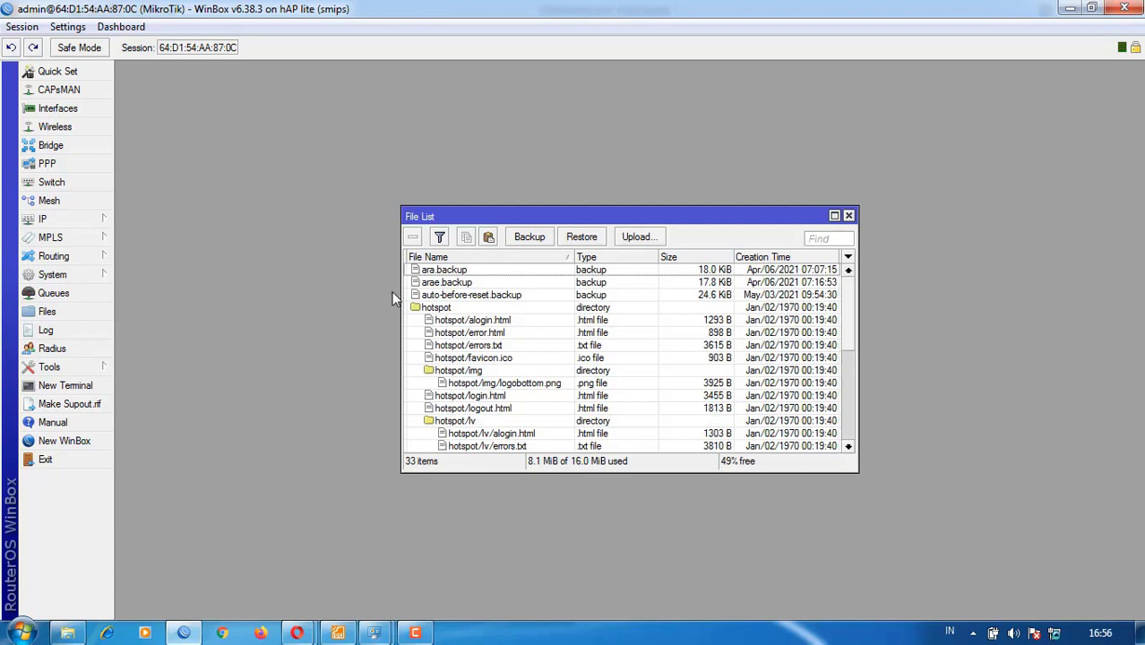
# - Check the case-study task sheet in Foxit Reader, then go back to WinBox's file list
pyautogui.scroll(-6, 396, 315)
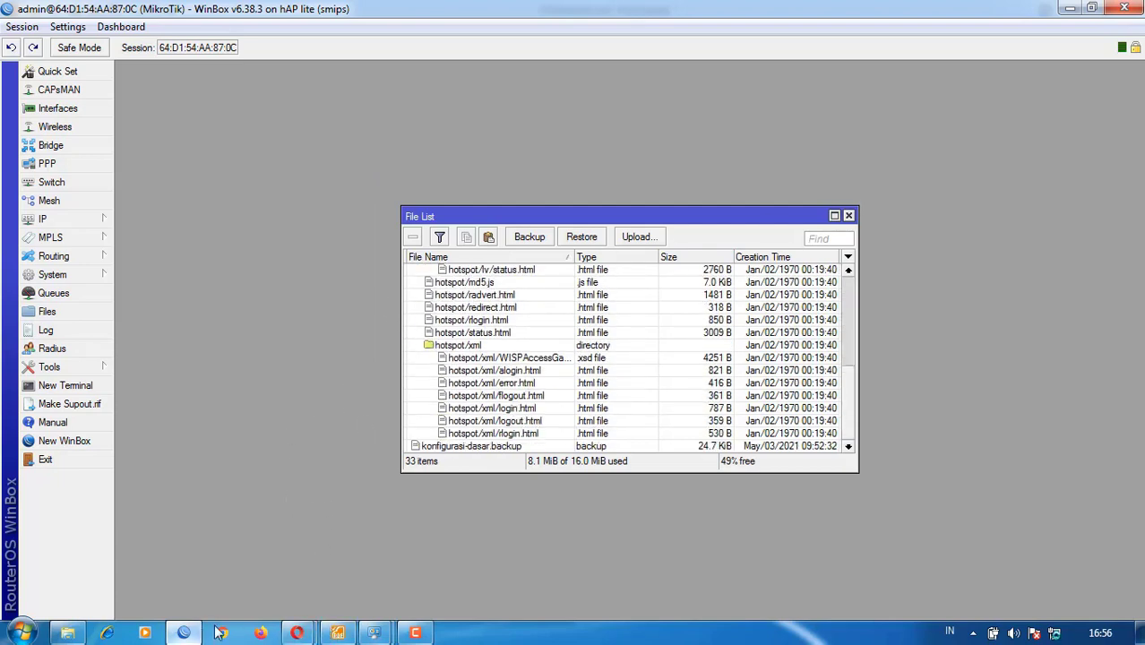
pyautogui.click(338, 633)
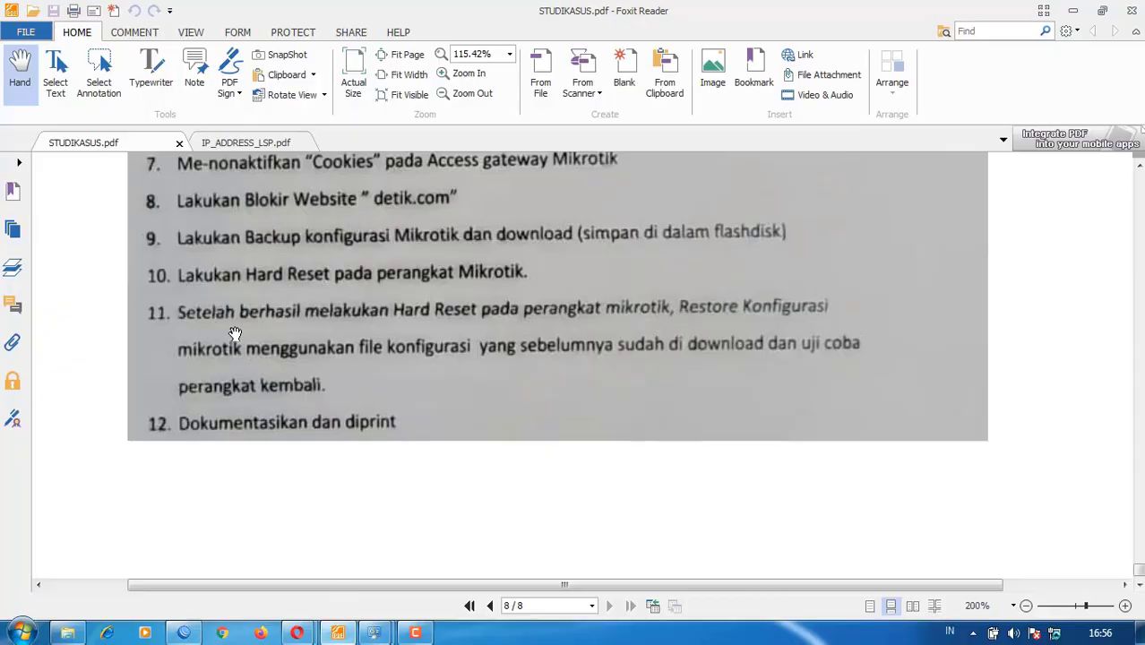
pyautogui.click(185, 632)
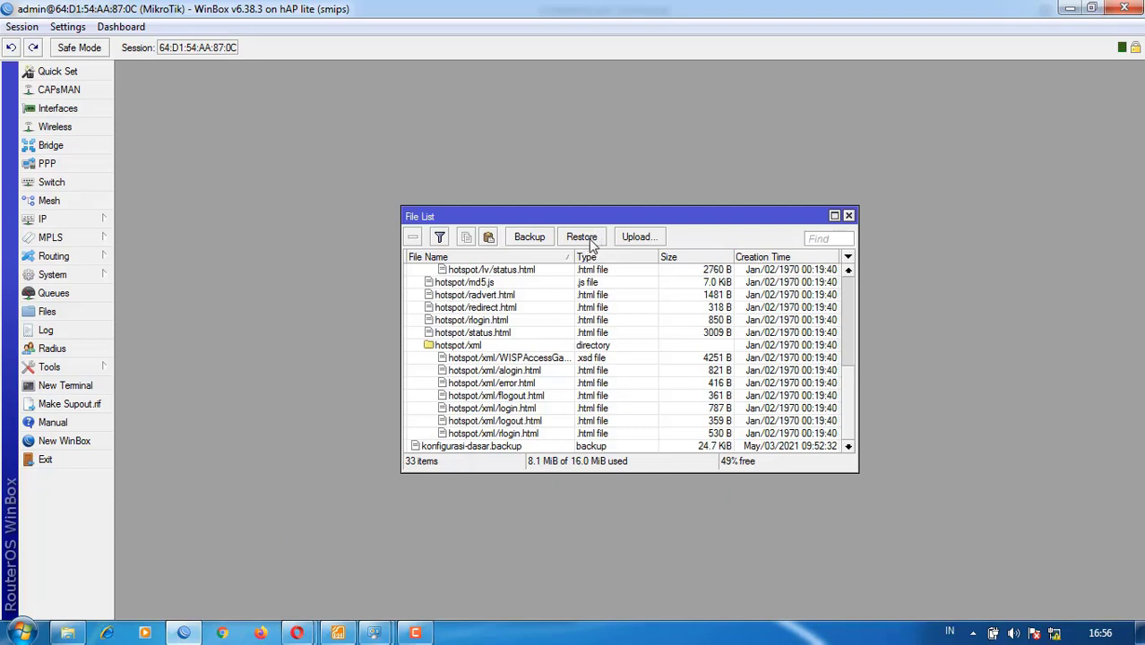
# - Restore konfigurasi-dasar.backup using its backup password and confirm the router reboot
pyautogui.click(493, 446)
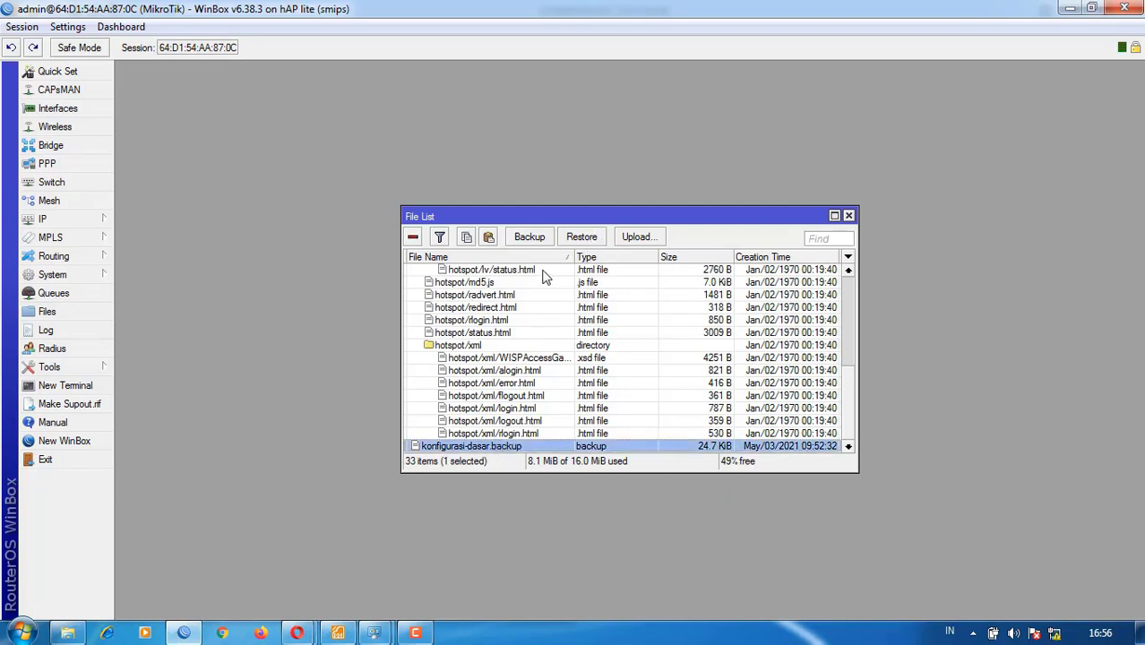
pyautogui.click(573, 236)
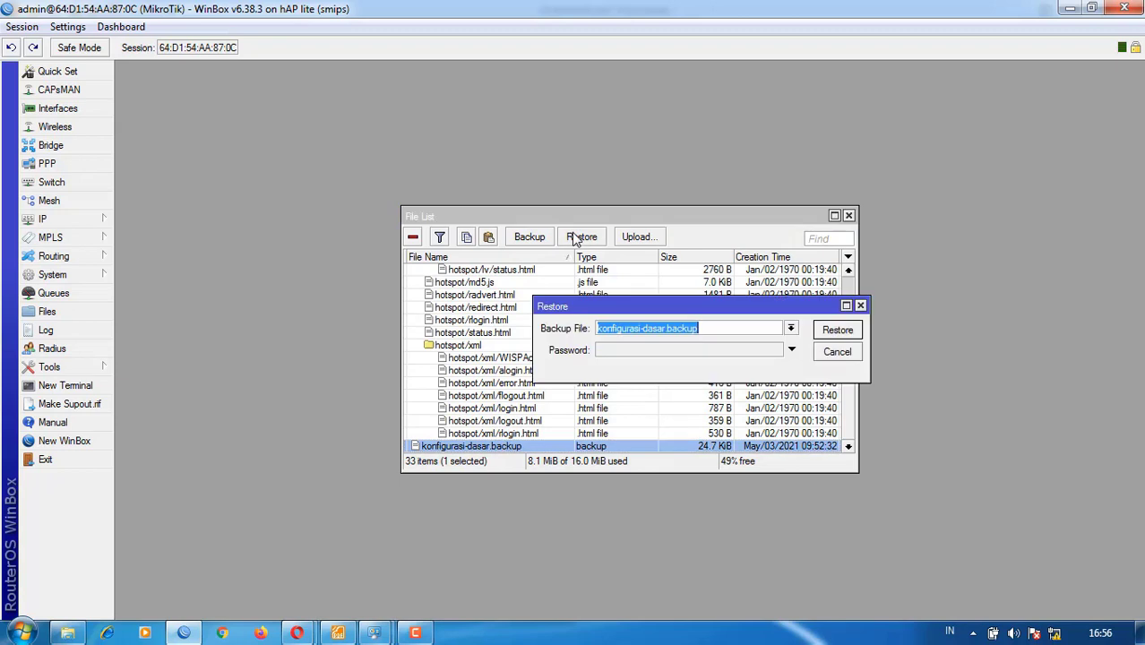
pyautogui.click(686, 352)
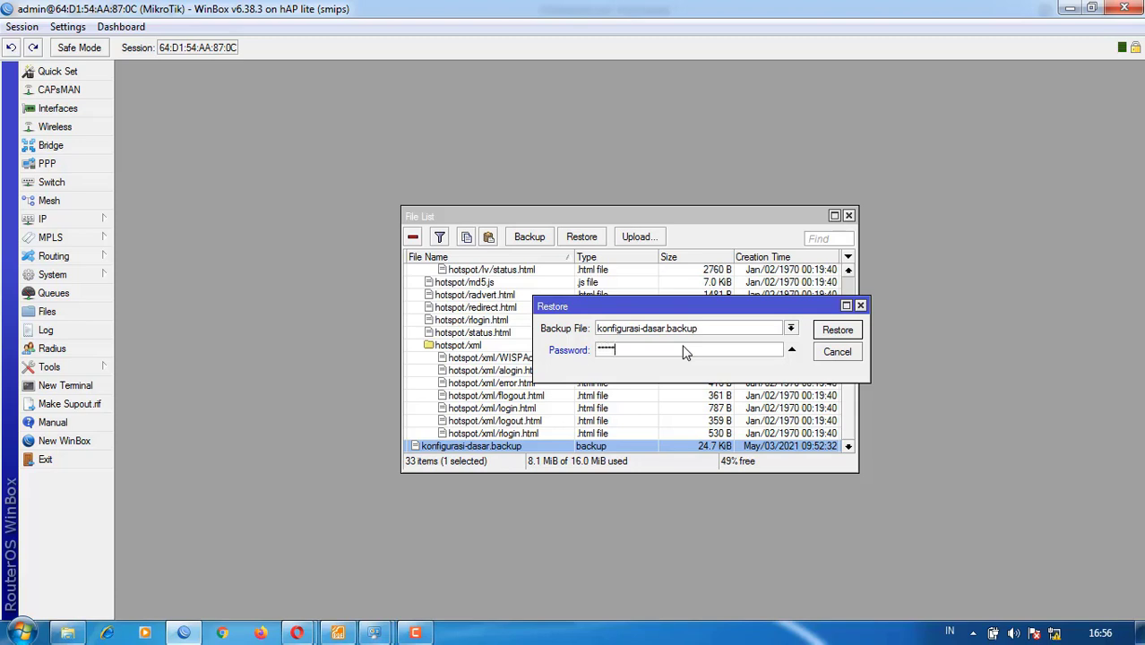
pyautogui.click(838, 329)
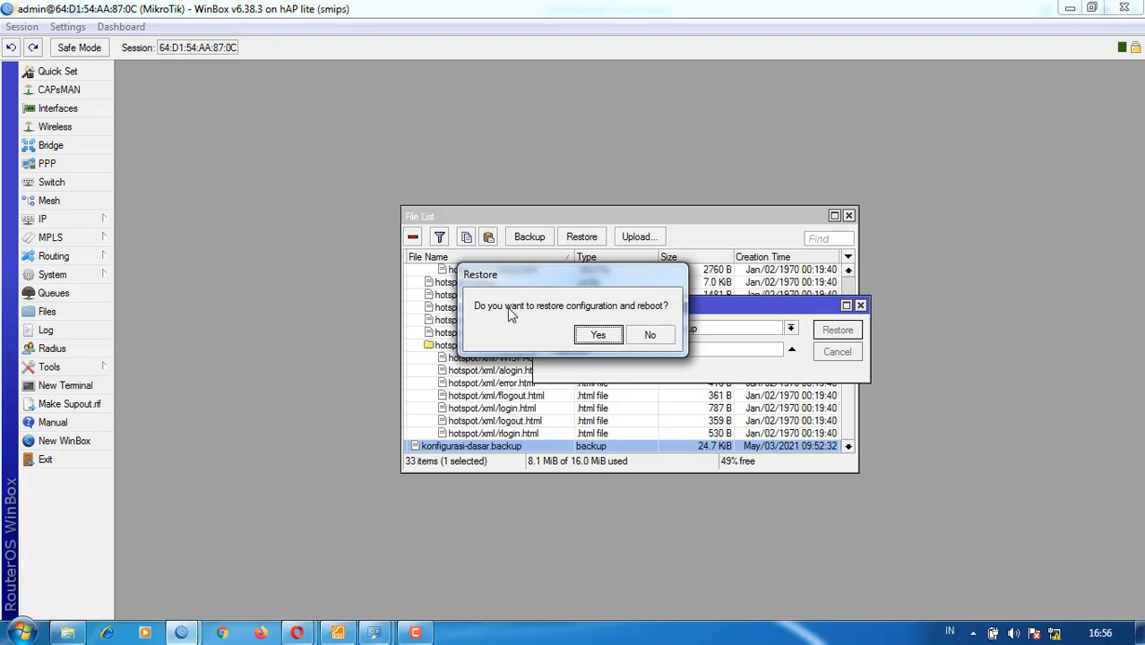
pyautogui.click(597, 337)
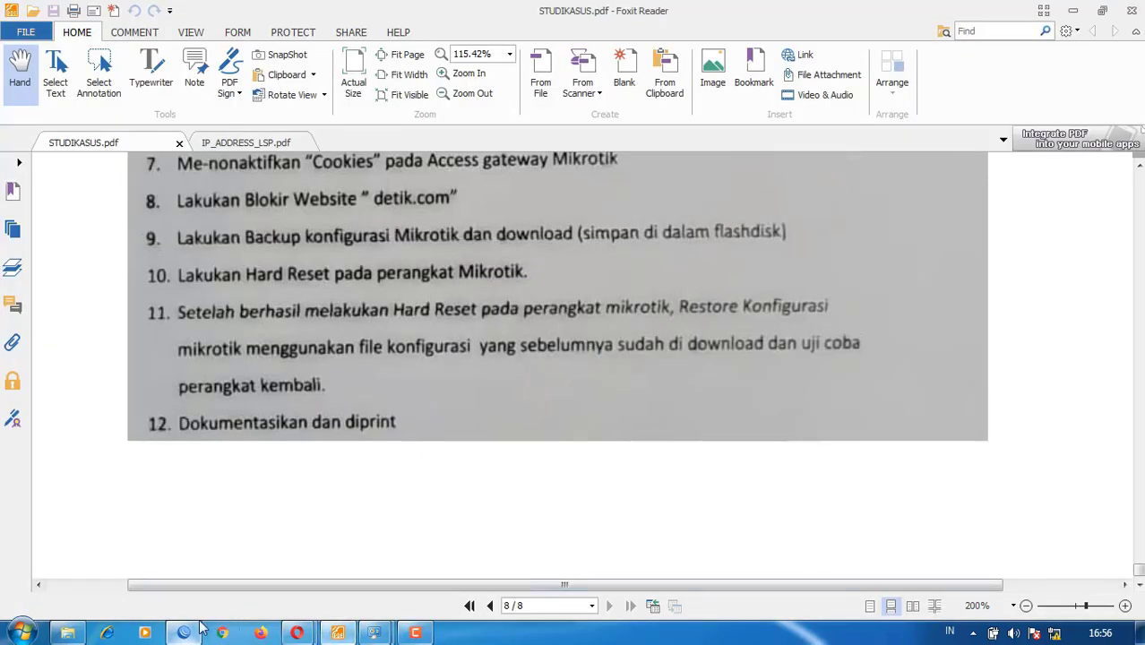
# - Show WinBox's disconnected login window with Network Connections dragged beside it on the right
pyautogui.moveTo(190, 633)
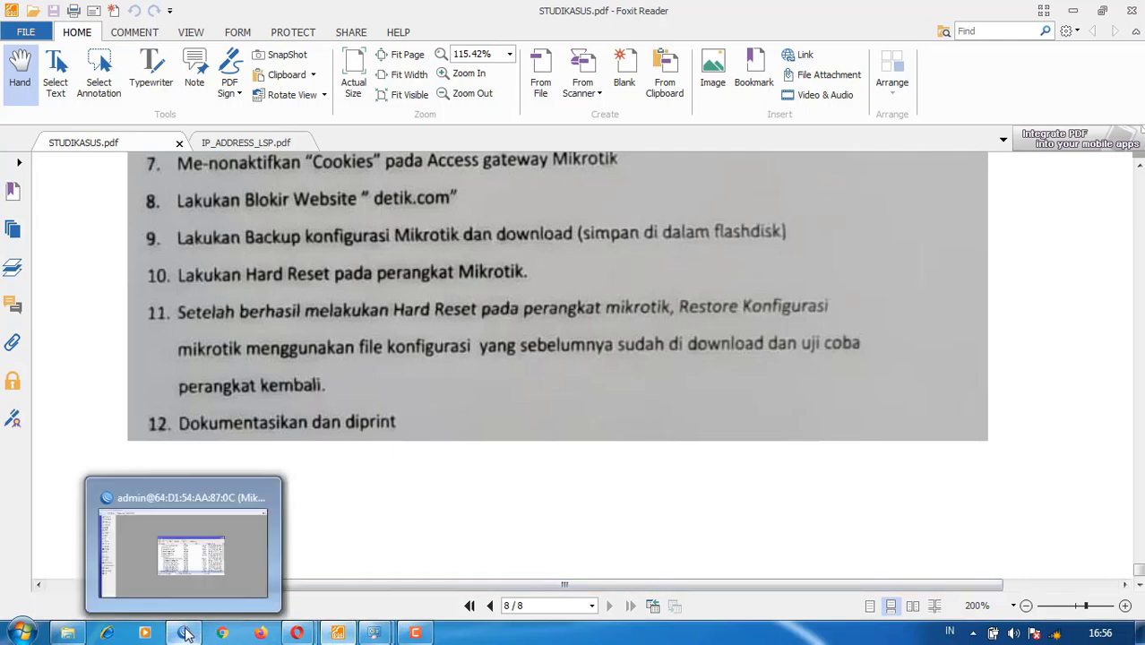
pyautogui.click(189, 572)
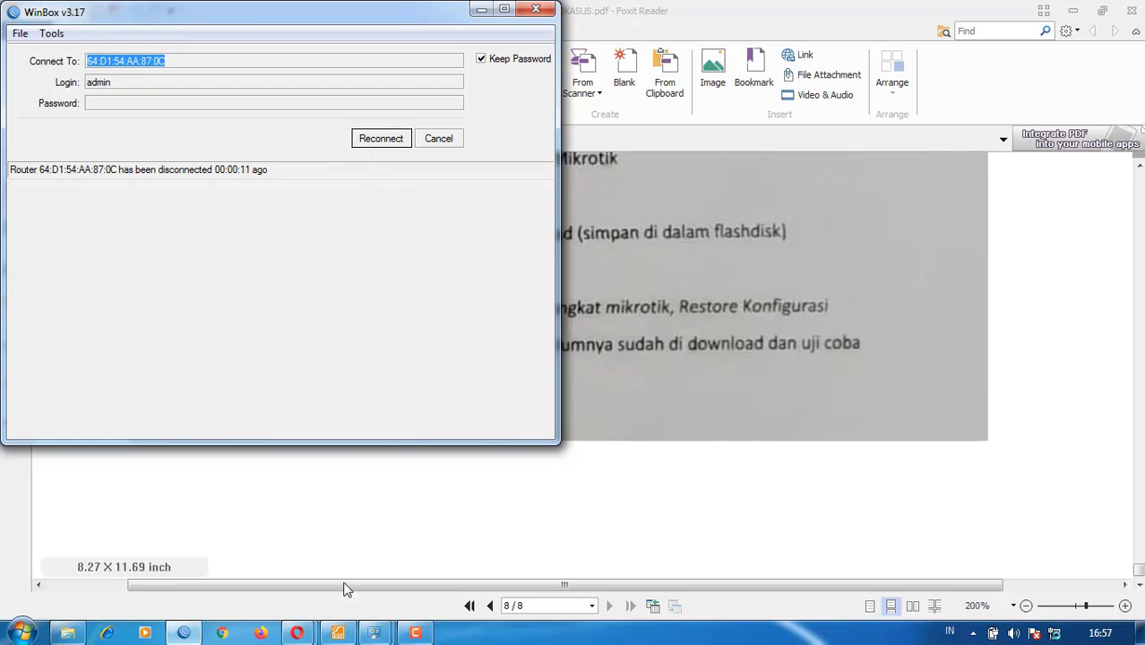
pyautogui.moveTo(370, 635)
pyautogui.click(444, 573)
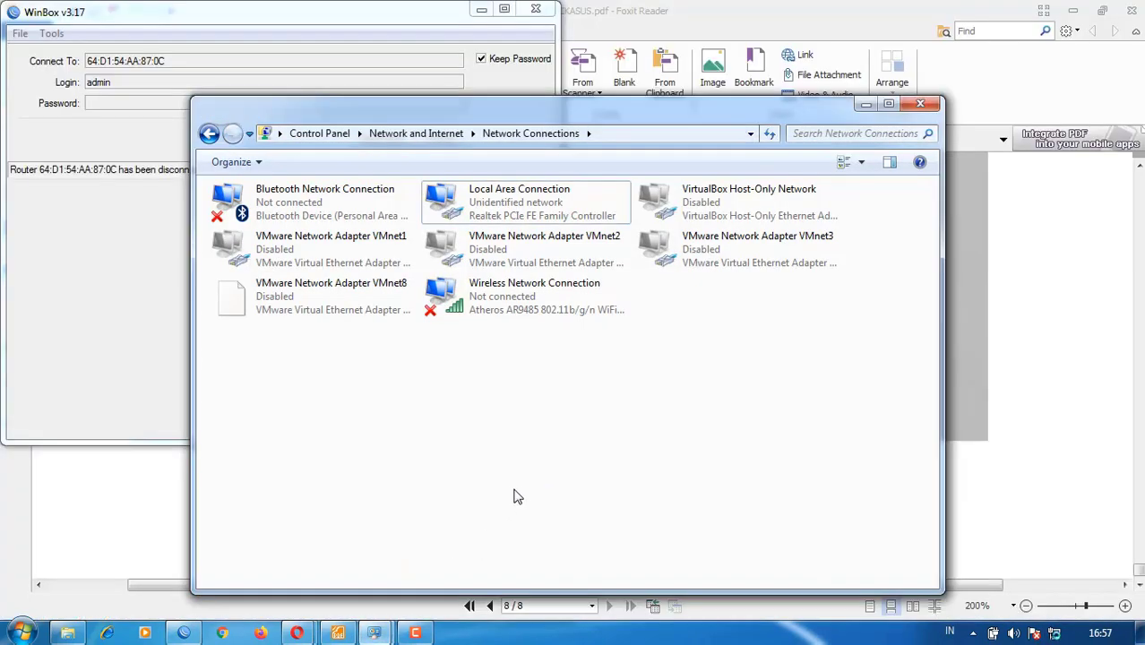
pyautogui.moveTo(579, 107); pyautogui.dragTo(816, 148)
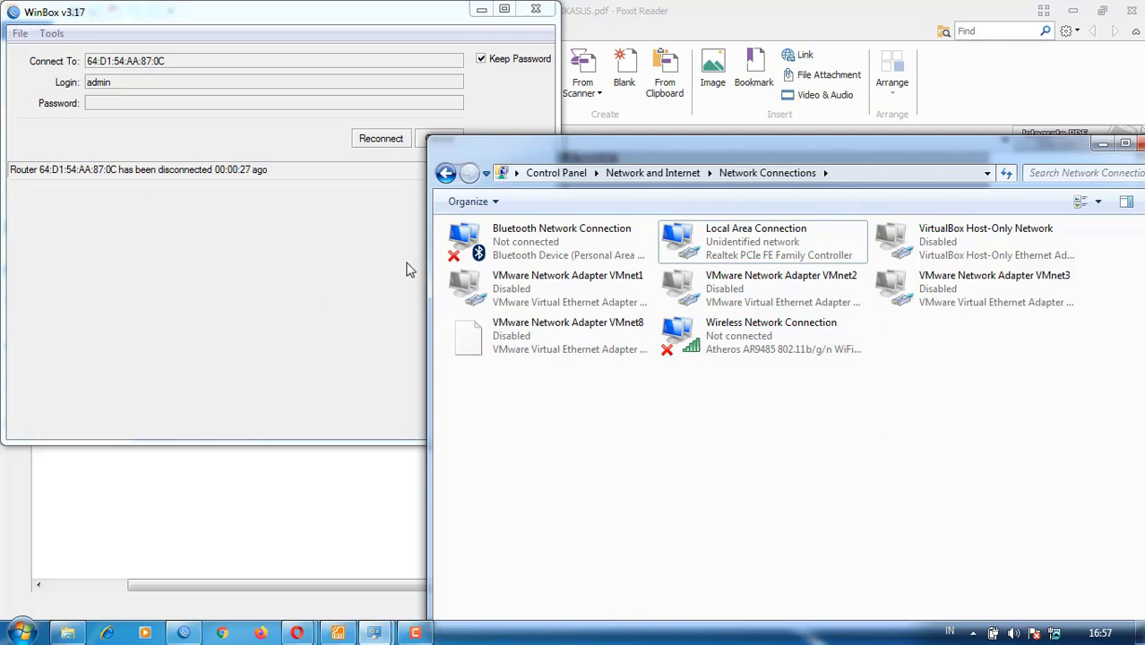
# - Retry the router connection and refresh WinBox's neighbour list
pyautogui.click(381, 139)
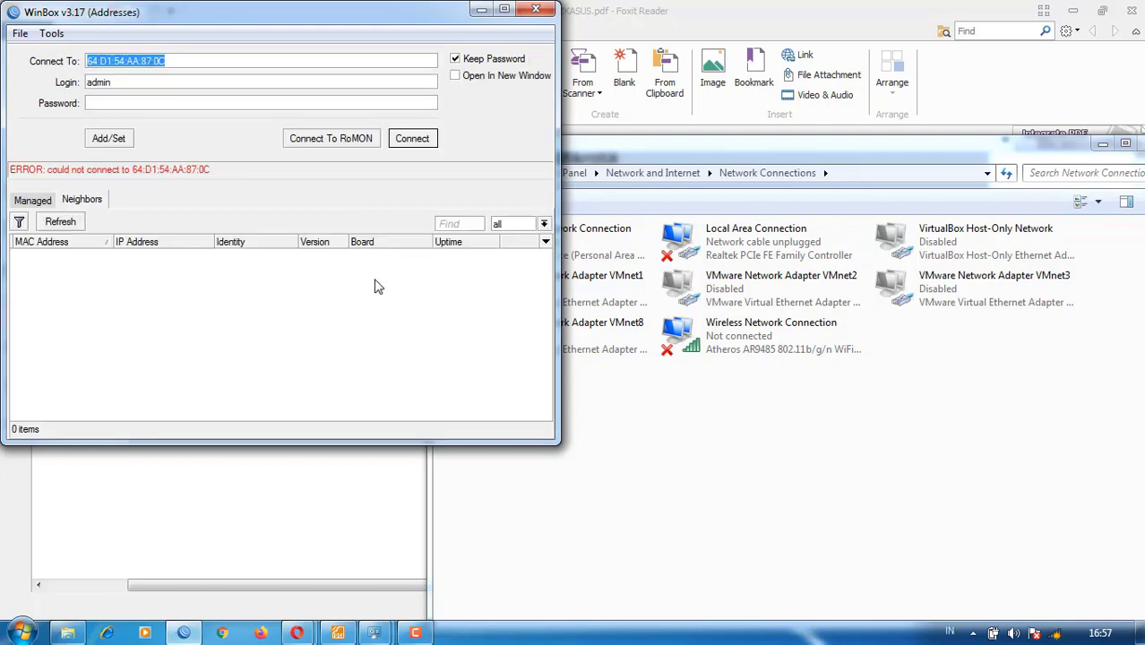
pyautogui.click(55, 224)
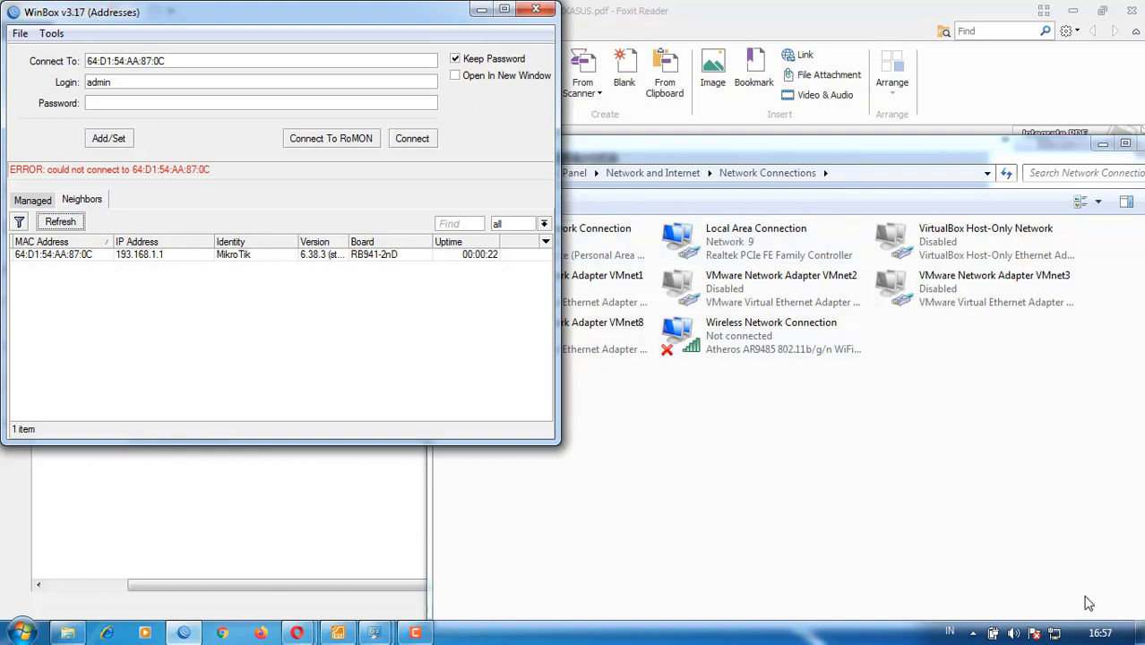
pyautogui.click(827, 509)
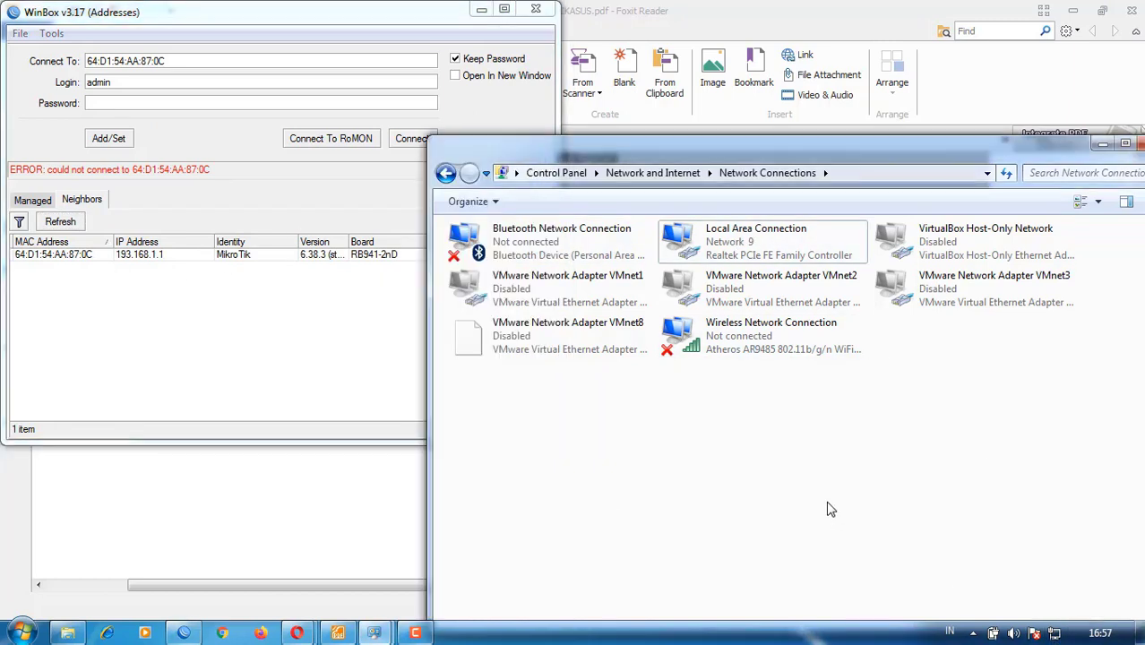
# - Ping 8.8.8.8 to confirm internet access, then select the MikroTik neighbour at 193.168.1.1
pyautogui.press('super+r')
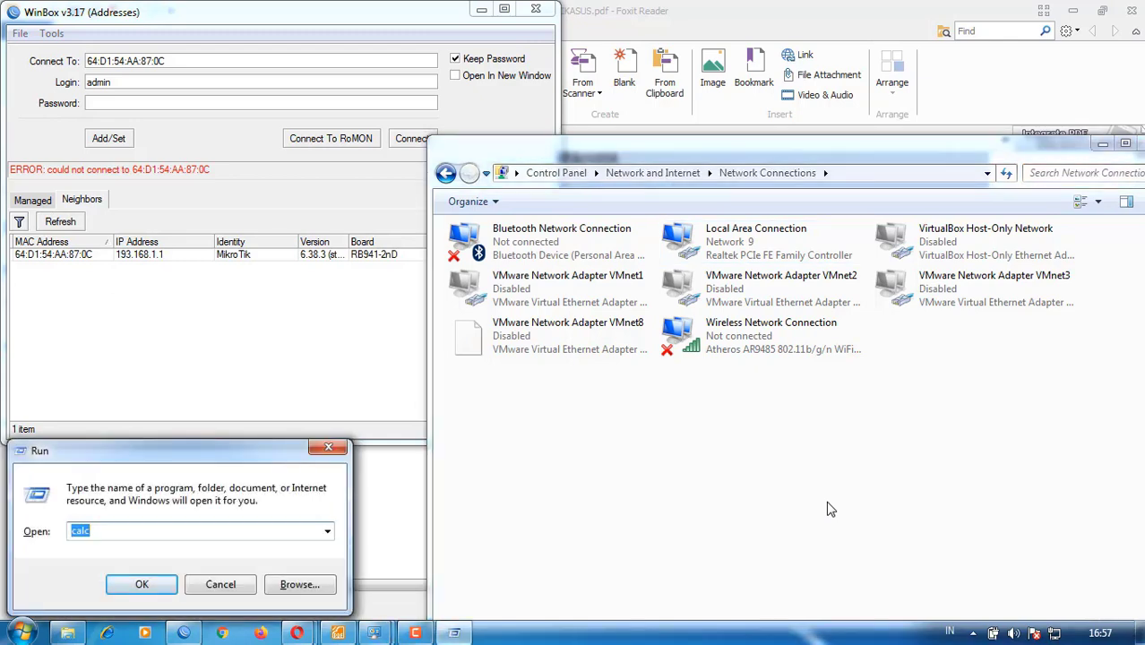
pyautogui.write('ping')
pyautogui.press('Down')
pyautogui.press('Return')
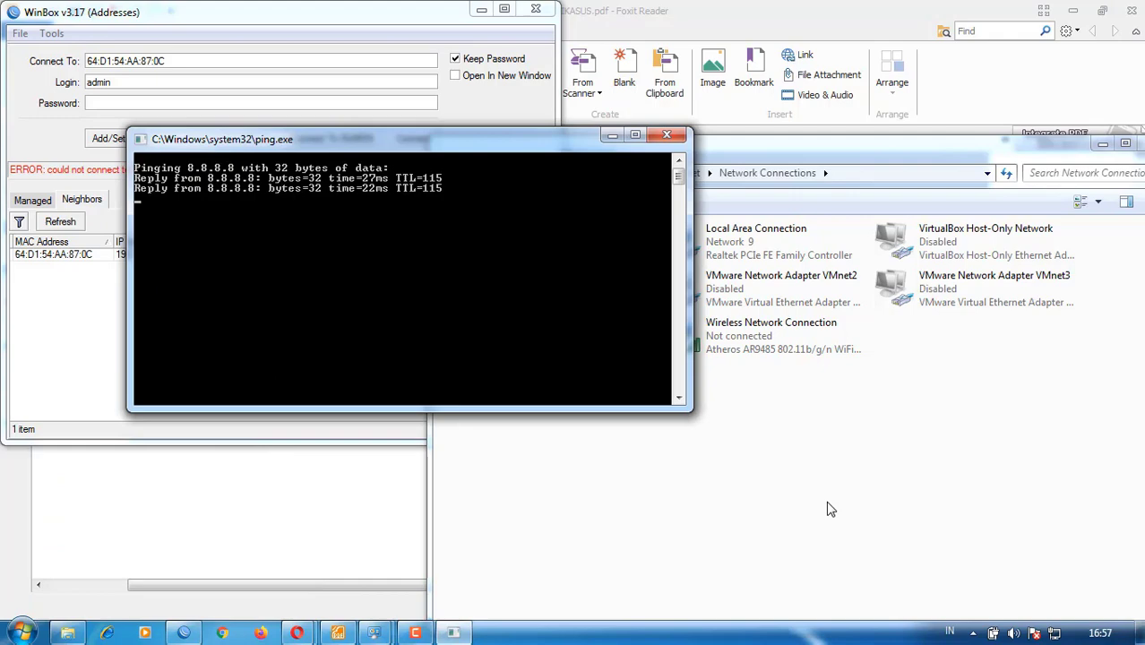
pyautogui.click(667, 134)
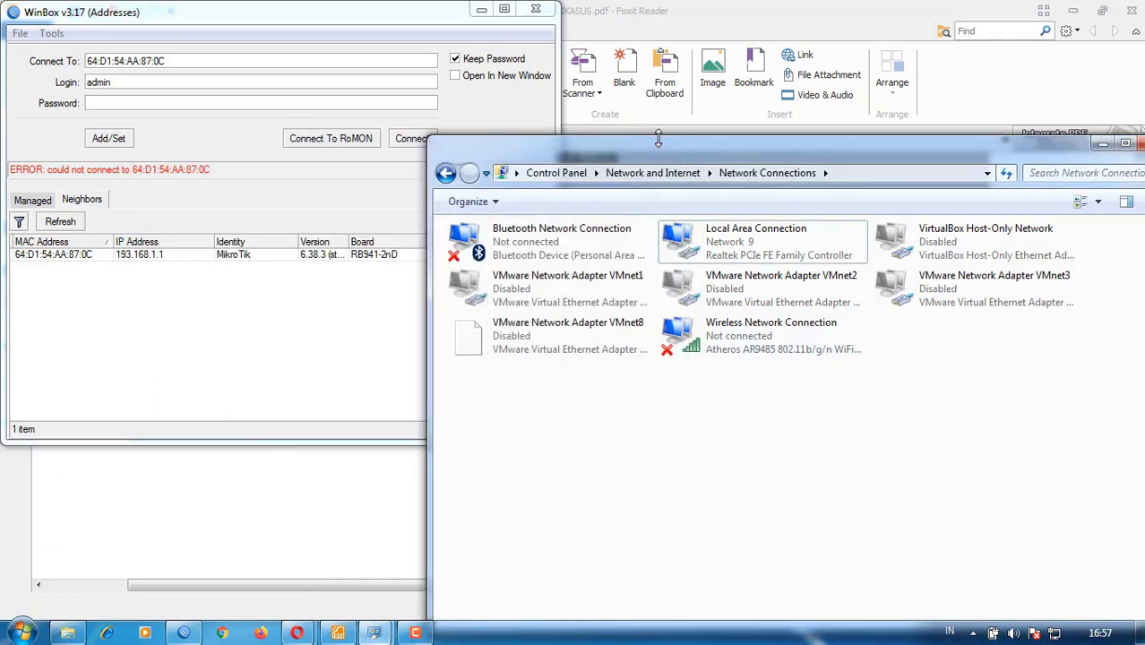
pyautogui.click(375, 309)
pyautogui.click(72, 257)
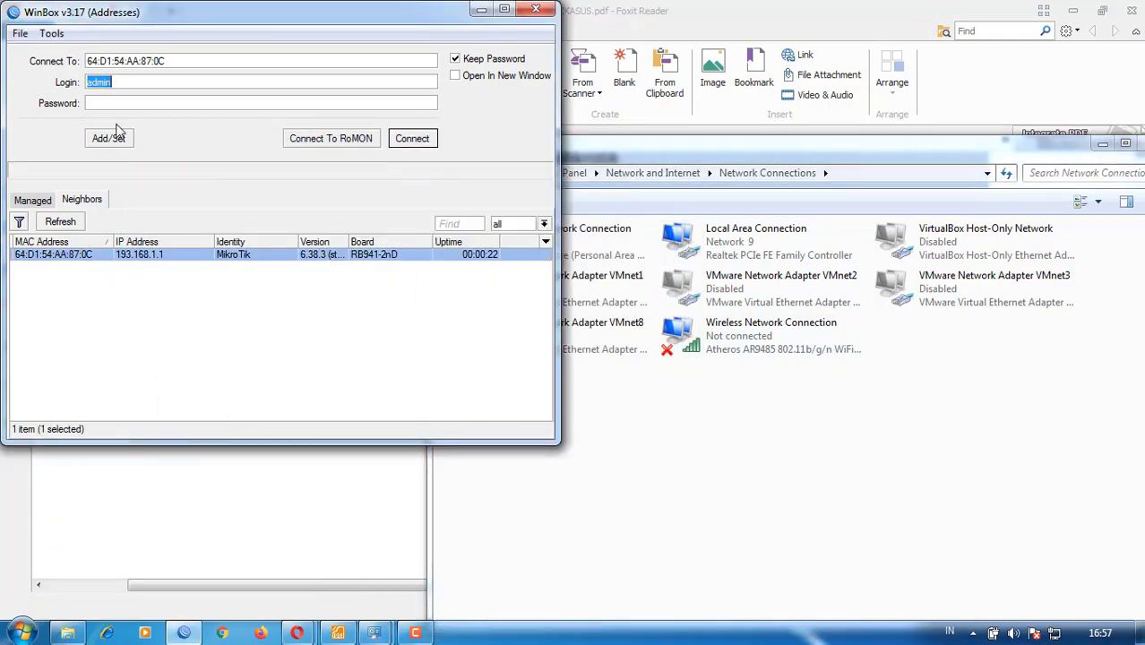
# - Log in to the MikroTik router with its admin password
pyautogui.click(417, 140)
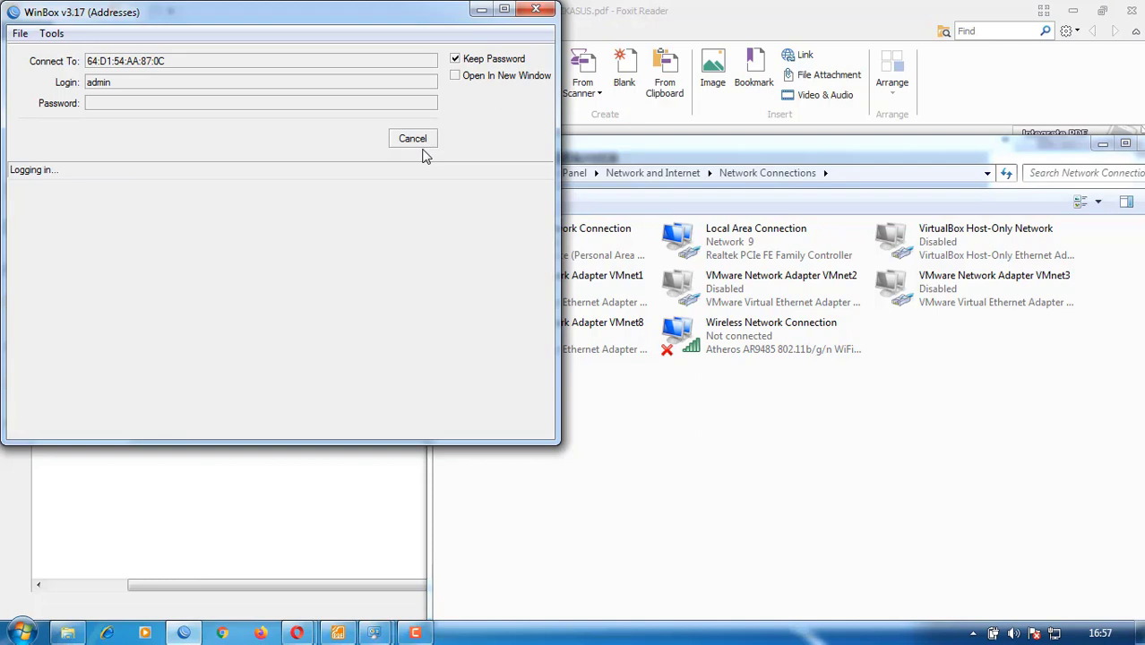
pyautogui.click(177, 103)
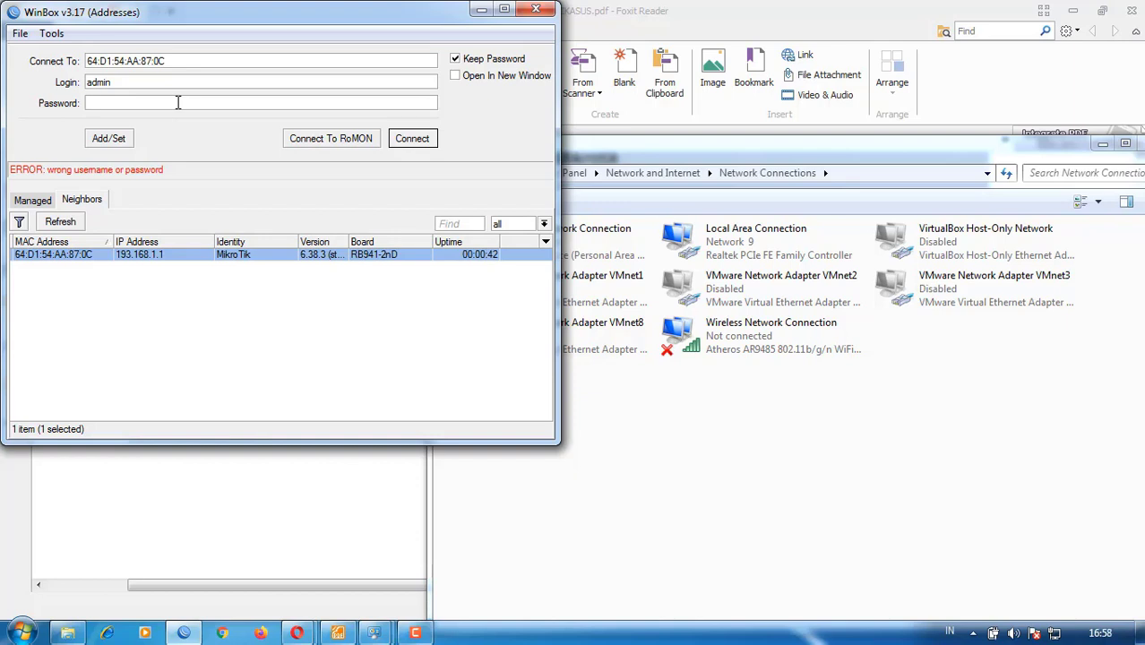
pyautogui.write('***')
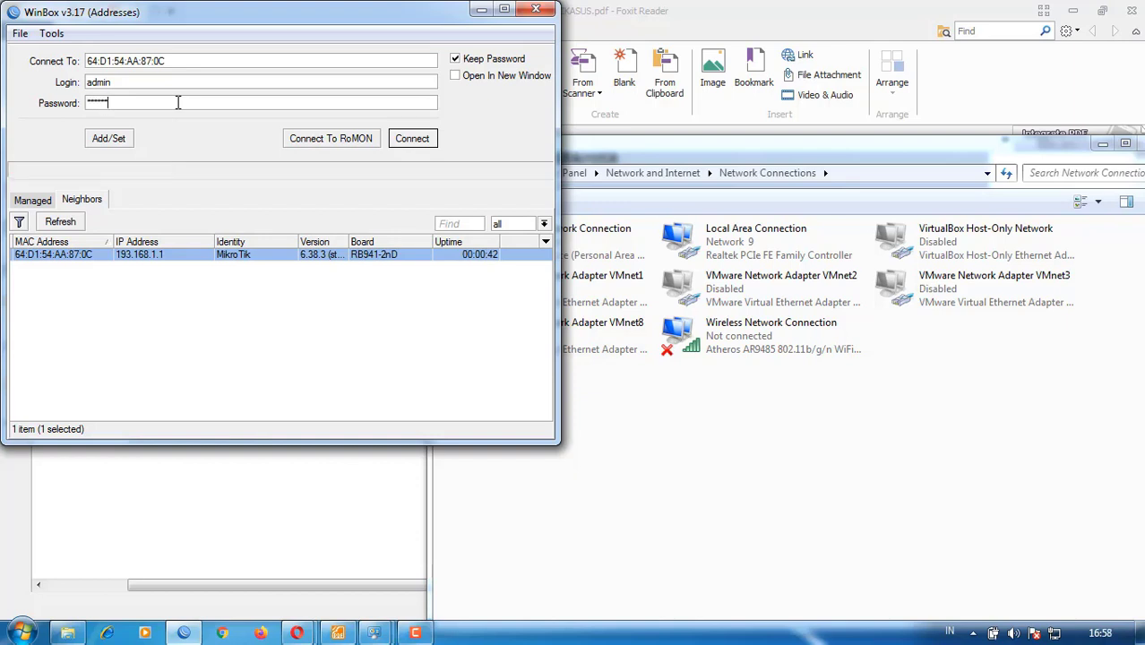
pyautogui.click(393, 141)
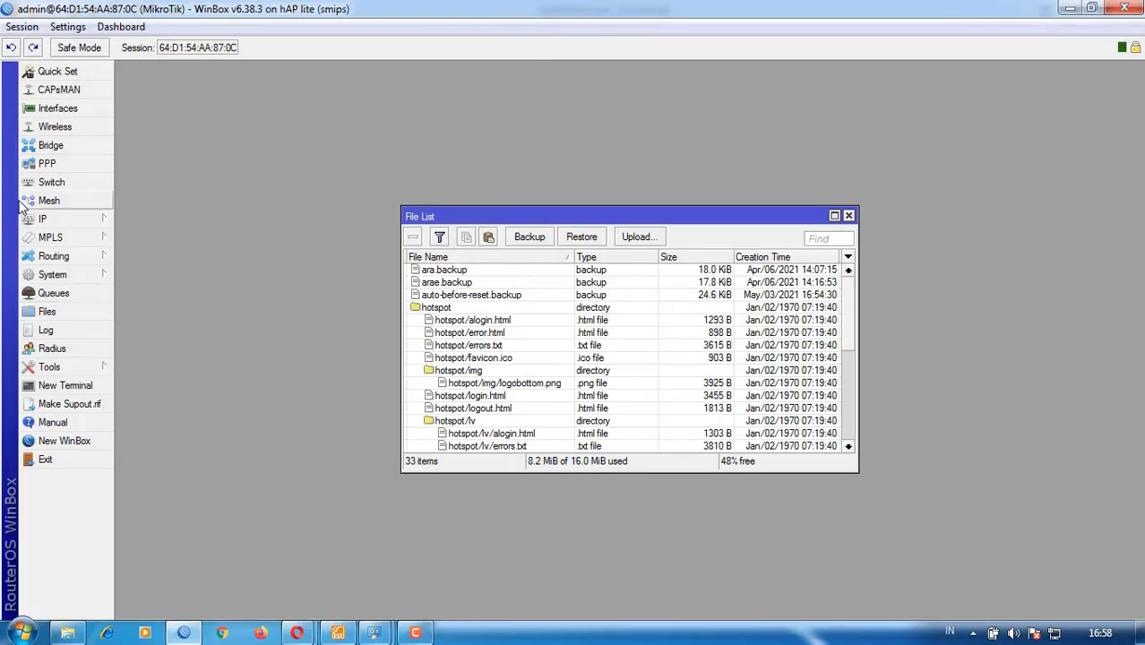
# - Review the restored Interfaces and IP Addresses lists, then close both windows
pyautogui.click(42, 220)
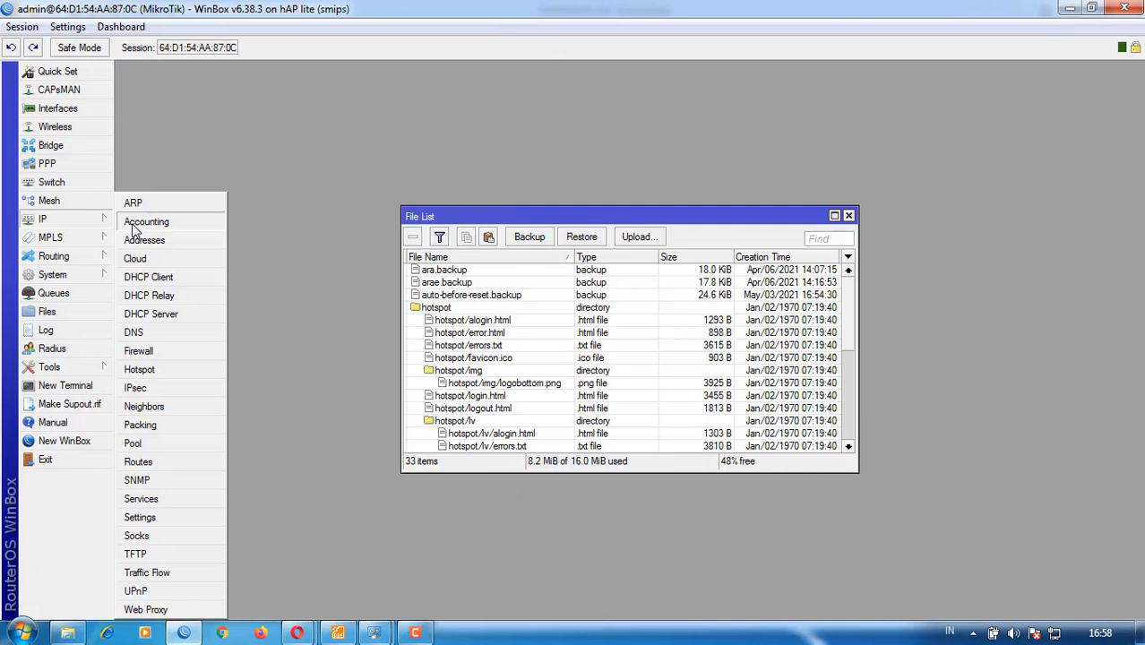
pyautogui.click(58, 109)
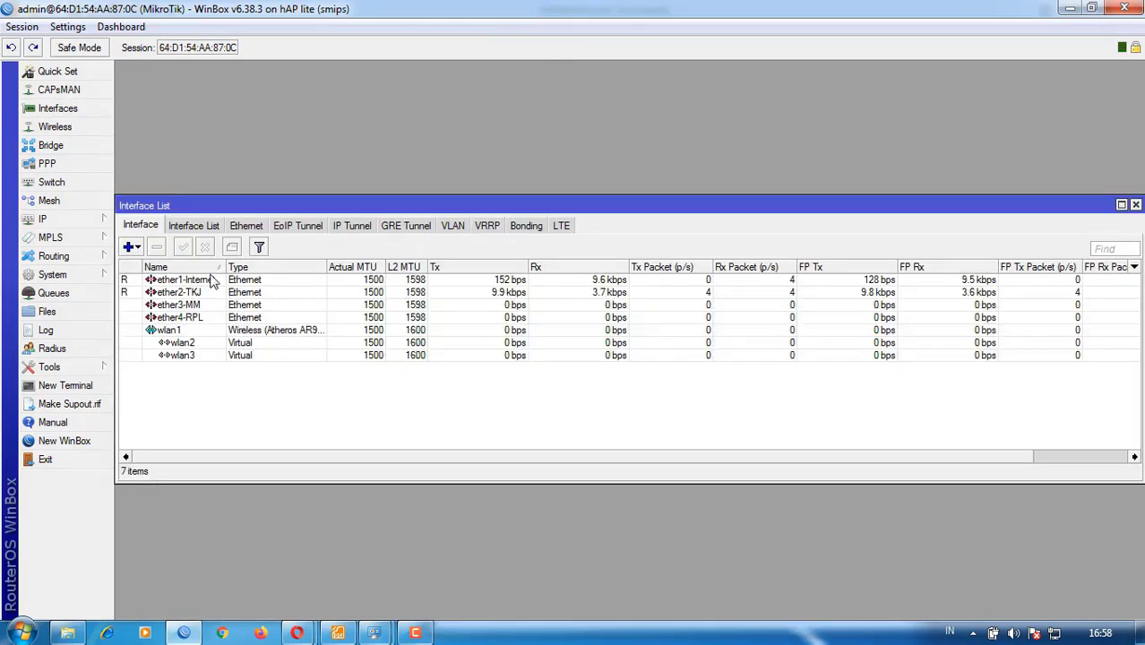
pyautogui.click(53, 221)
pyautogui.click(173, 239)
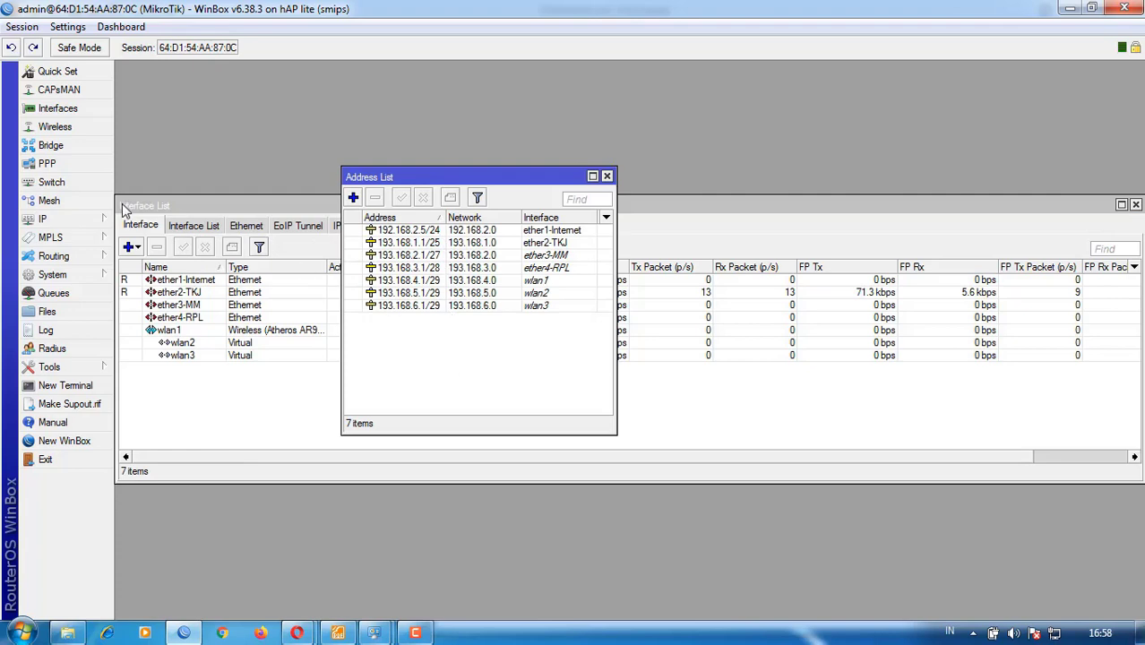
pyautogui.click(1135, 204)
pyautogui.click(606, 178)
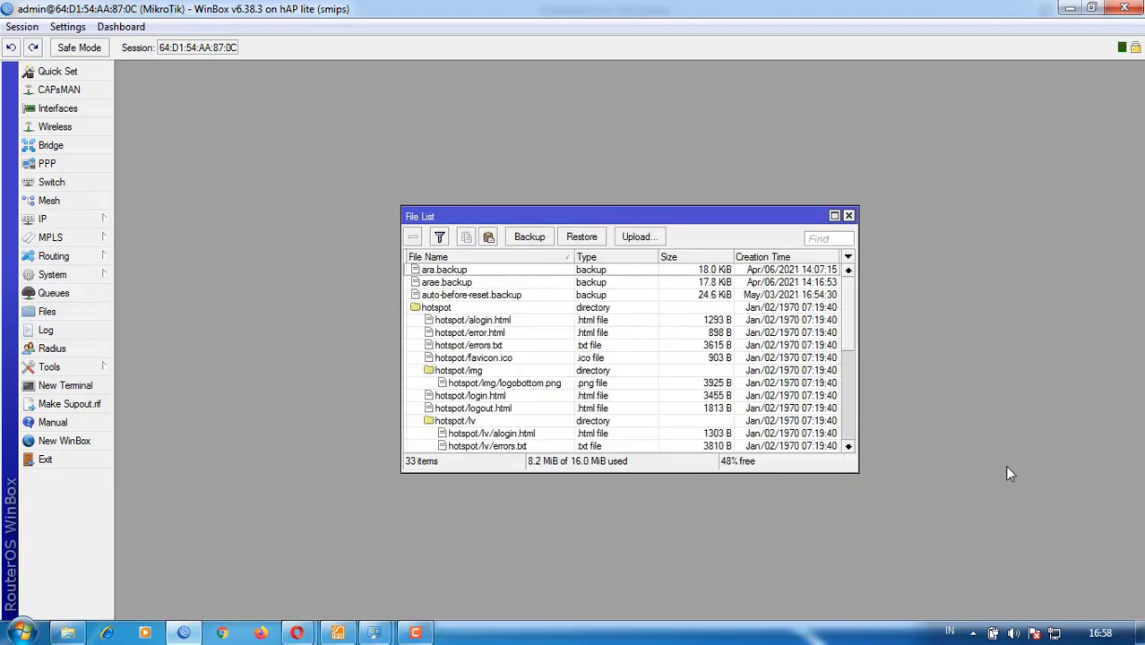
# - Connect to the TKJ Wi-Fi, close WinBox's File List, and confirm the security key
pyautogui.click(1034, 633)
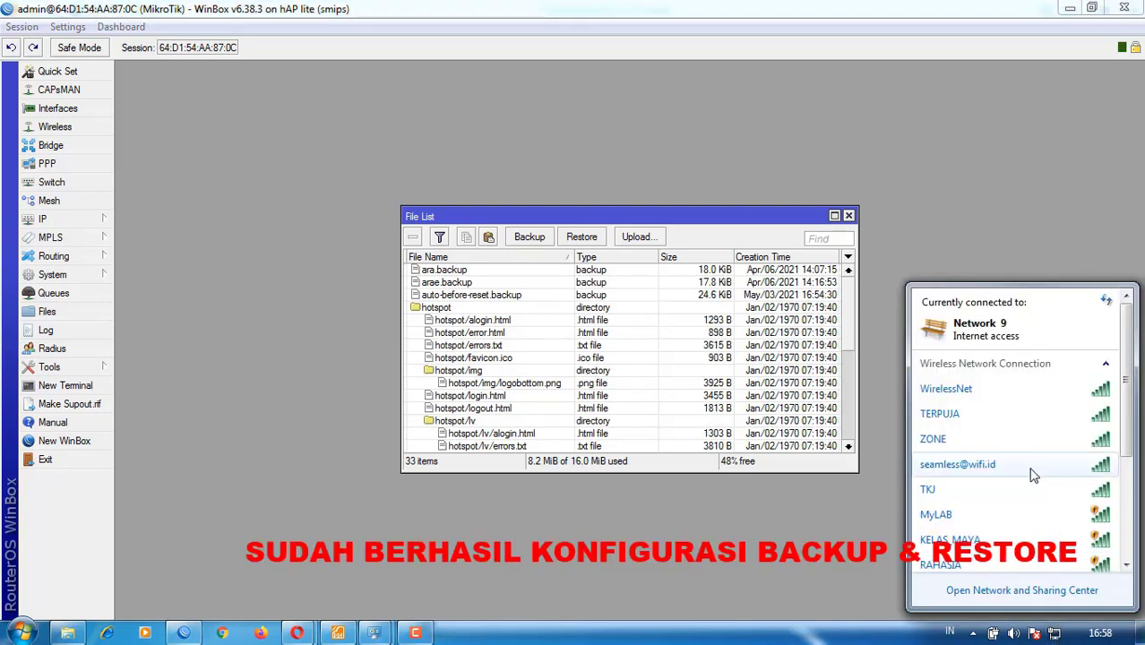
pyautogui.scroll(-2, 968, 448)
pyautogui.click(937, 415)
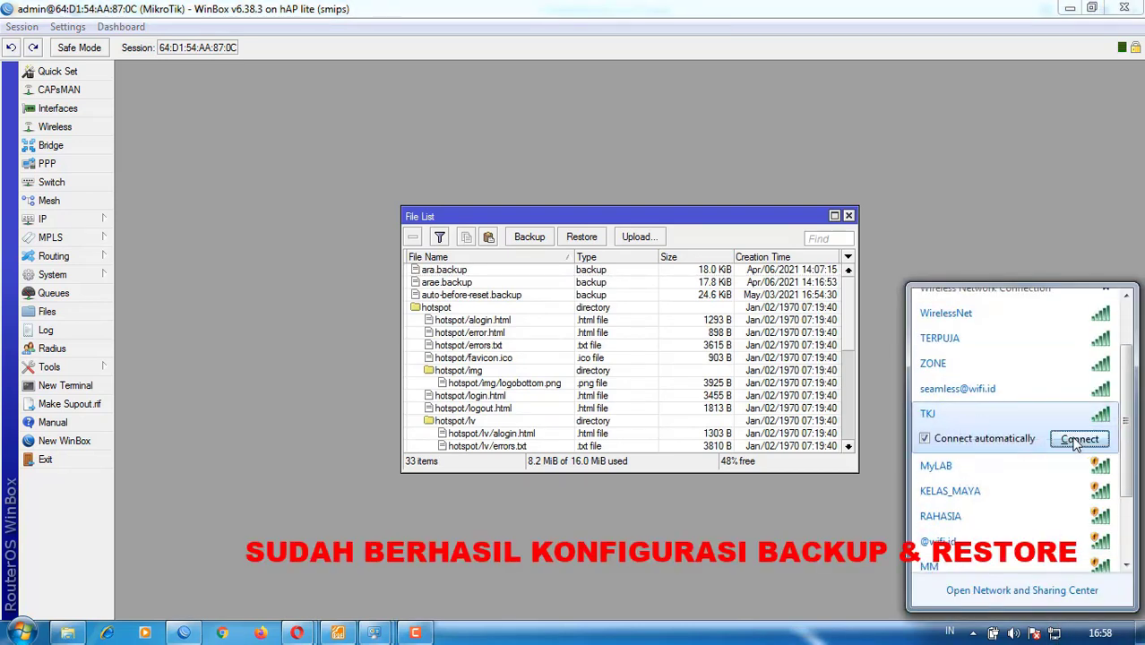
pyautogui.click(894, 487)
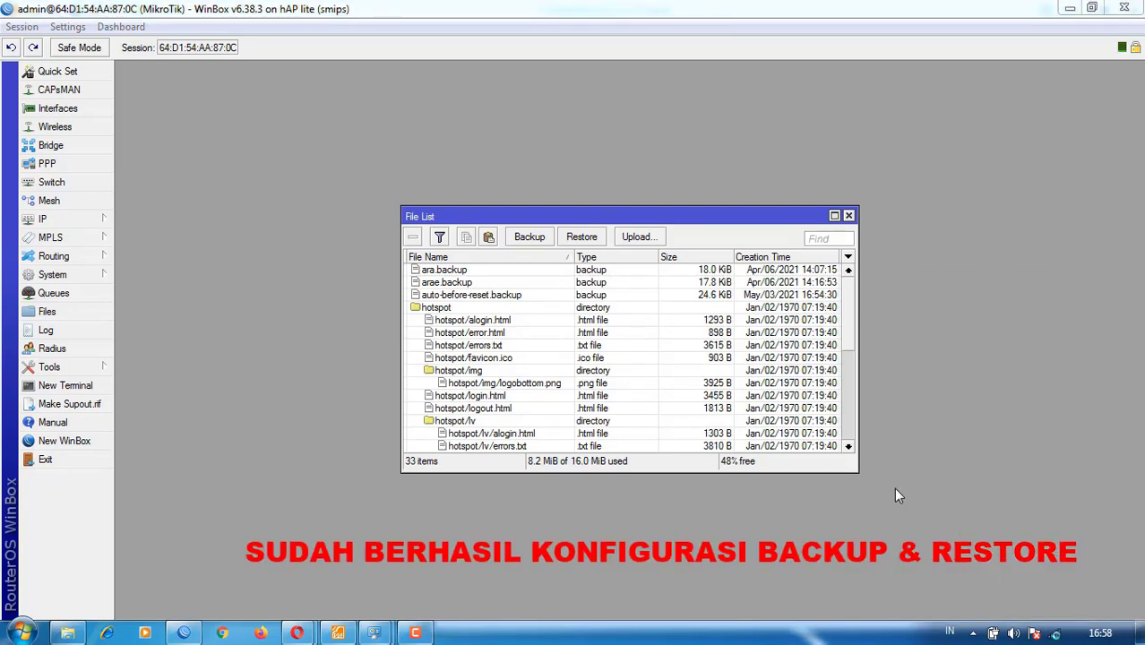
pyautogui.click(848, 217)
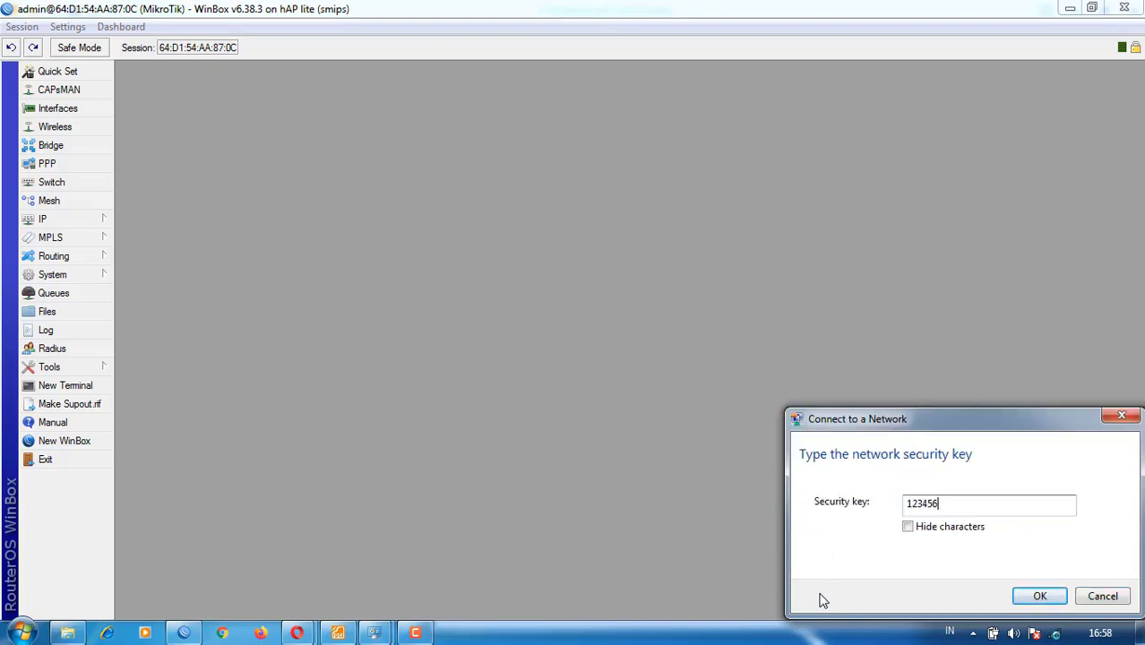
pyautogui.click(1039, 596)
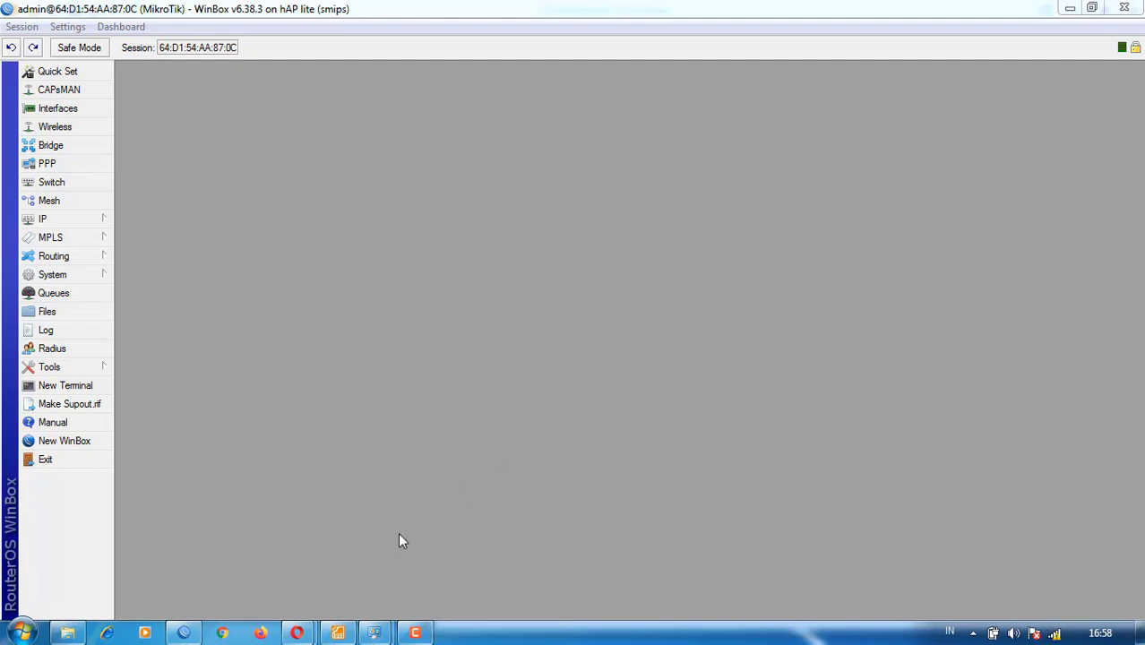
# - Load hotspot.tkj.com in Opera's Speed Dial window
pyautogui.moveTo(296, 633)
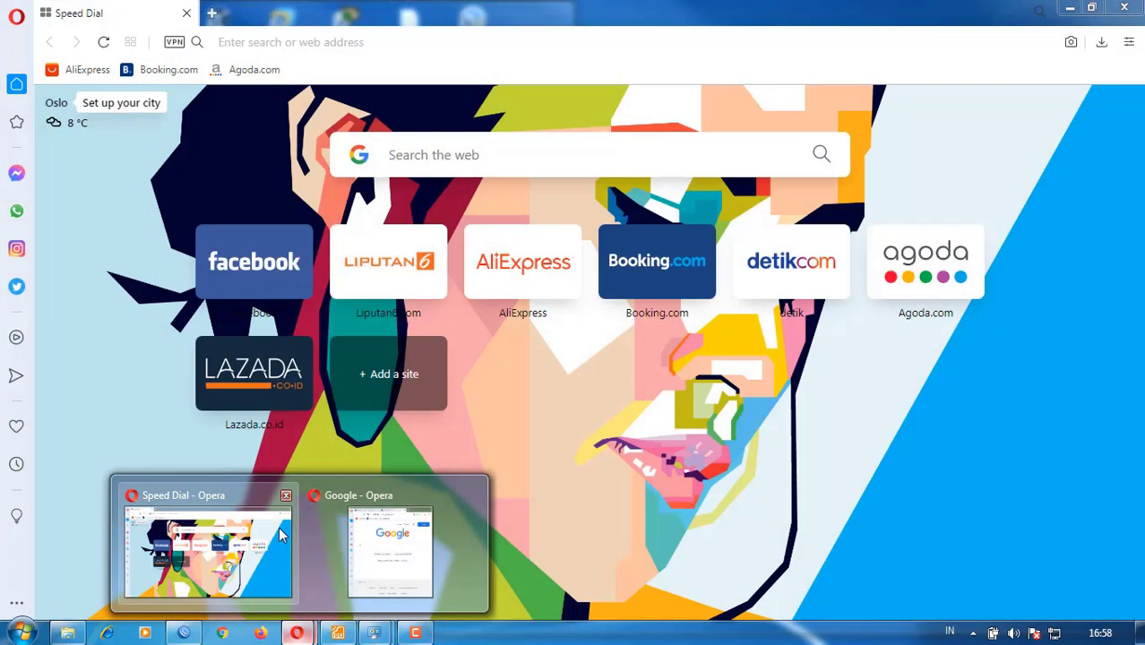
pyautogui.click(281, 529)
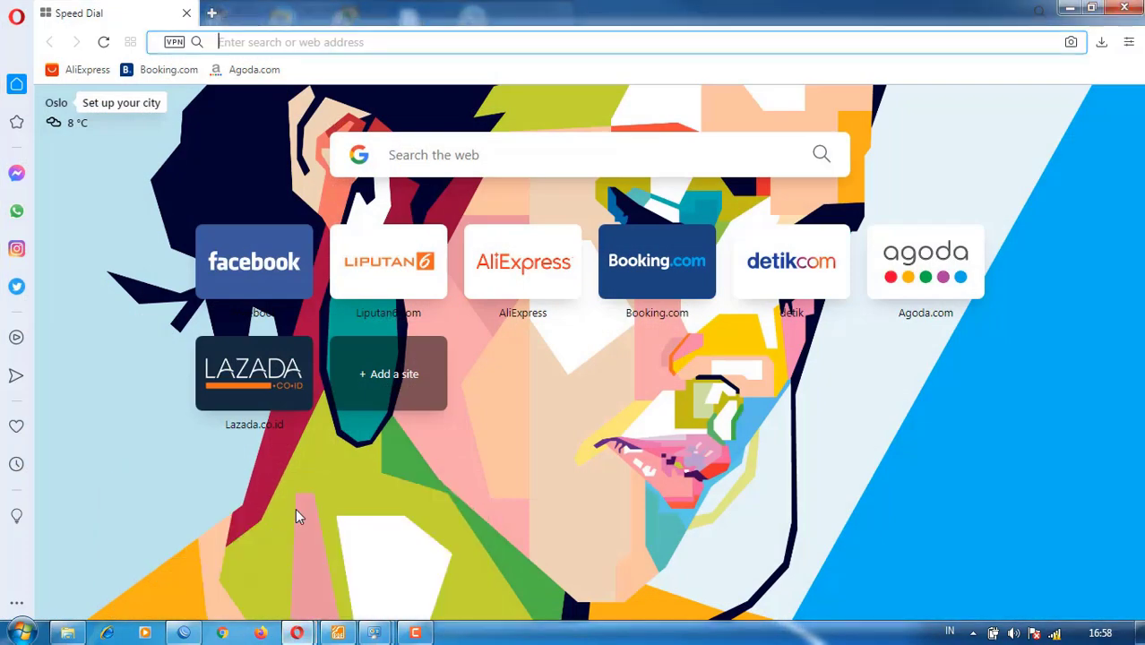
pyautogui.click(354, 42)
pyautogui.write('ho')
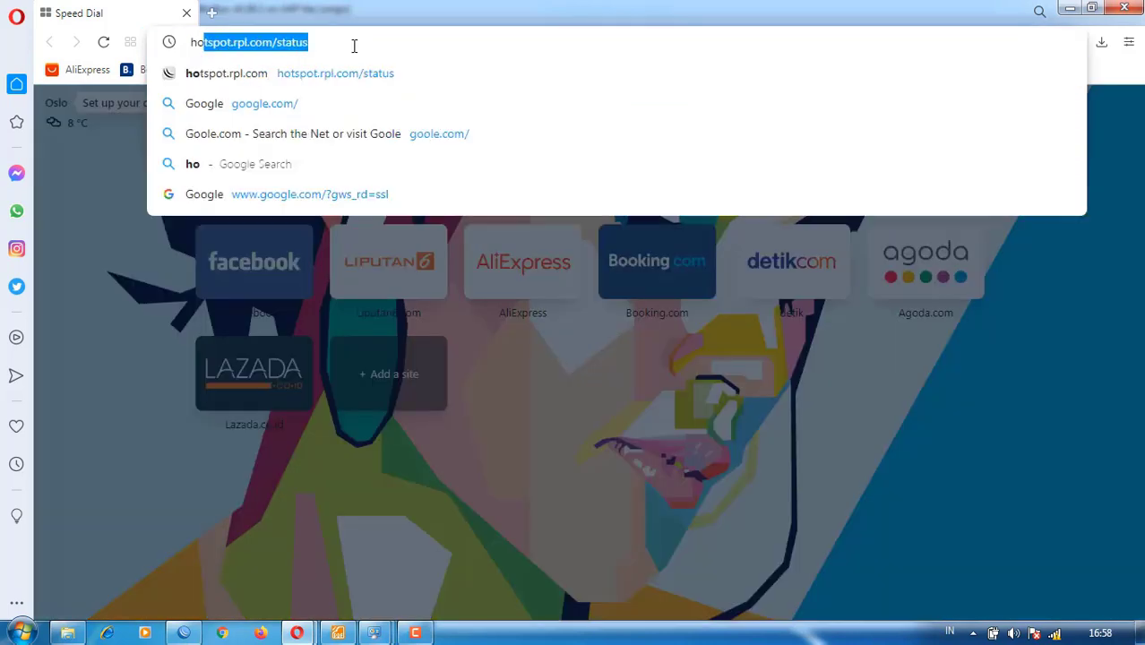
pyautogui.write('t')
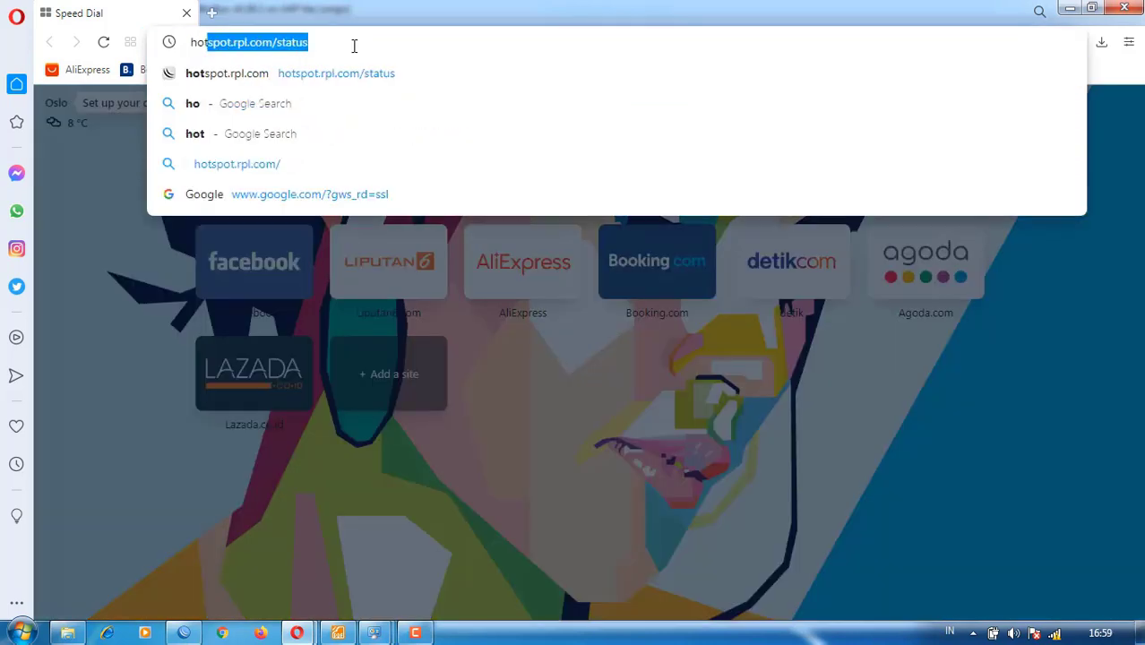
pyautogui.write('spot.')
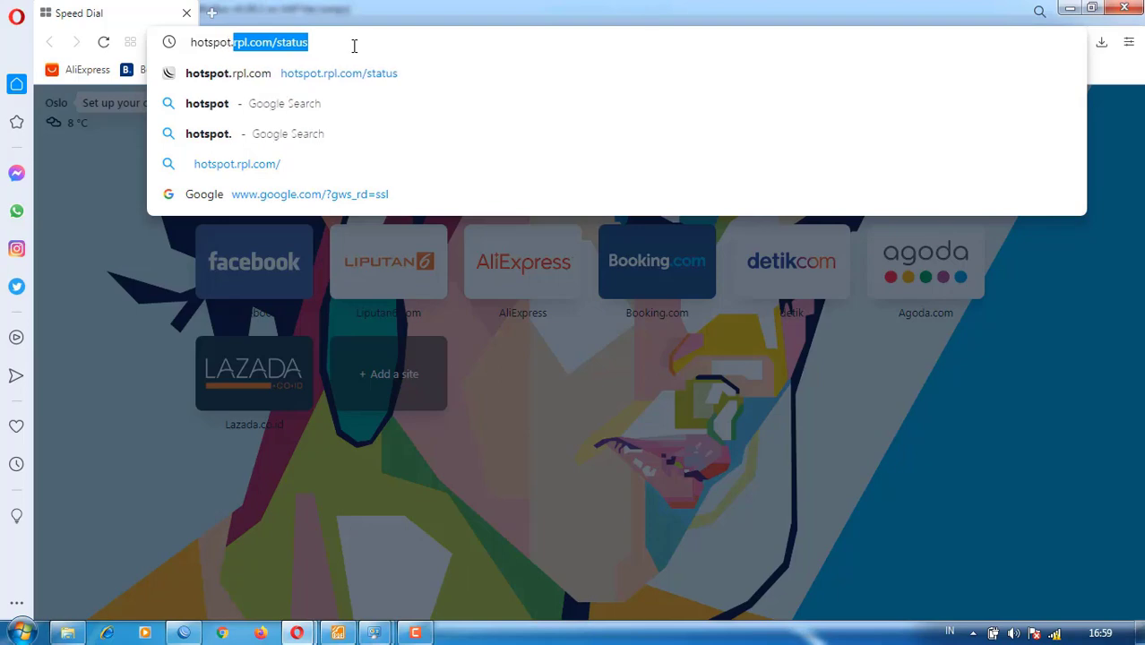
pyautogui.write('tkj.com')
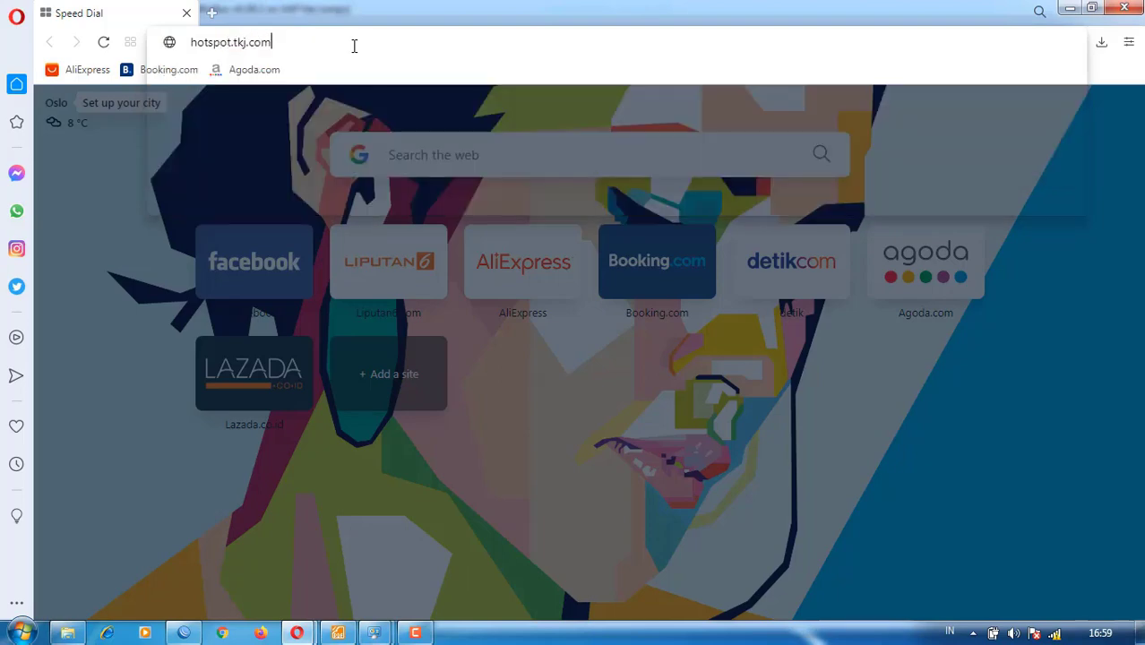
pyautogui.press('Return')
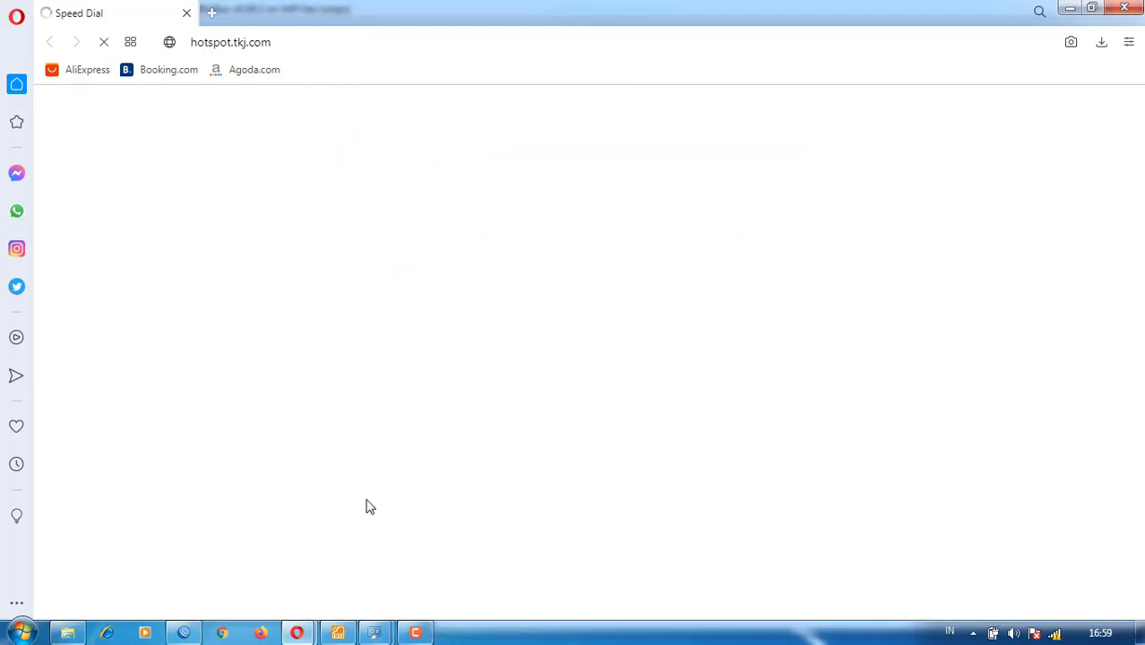
# - Check the Local Area Connection and TKJ Wi-Fi status while the page reports No internet
pyautogui.moveTo(381, 627)
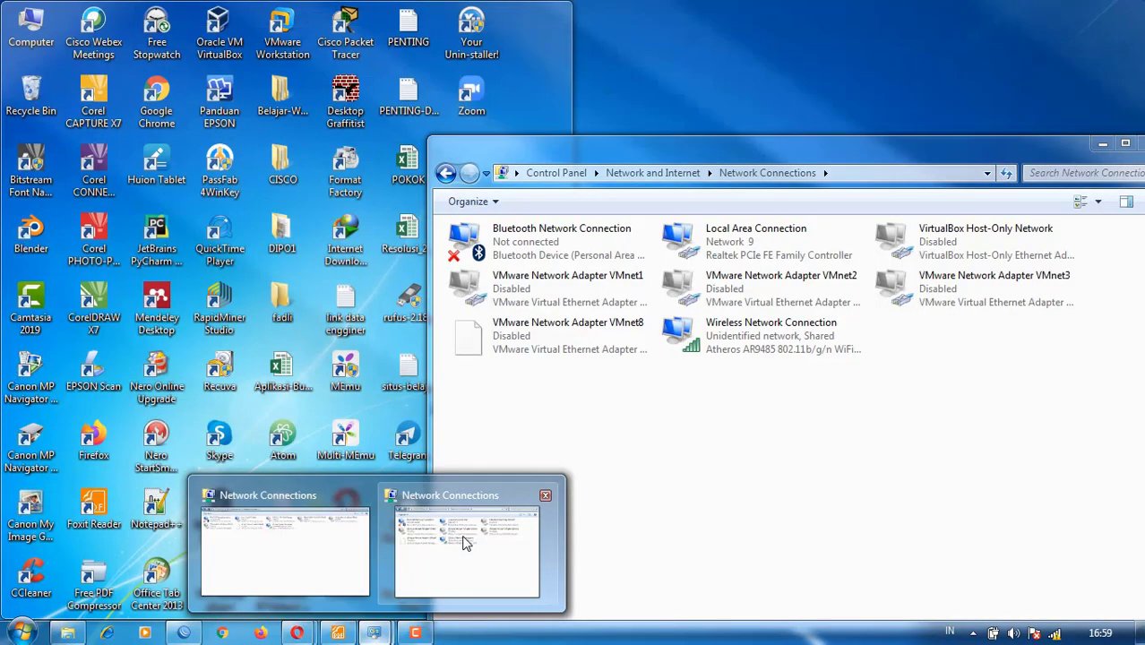
pyautogui.click(466, 542)
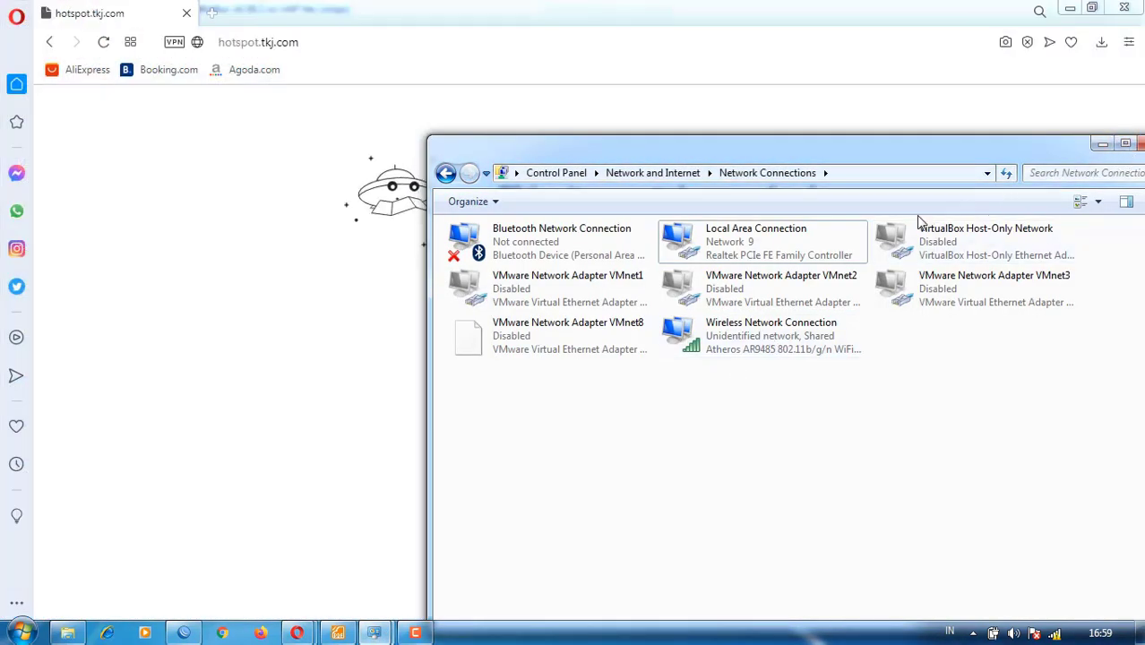
pyautogui.click(762, 251)
pyautogui.rightClick(761, 251)
pyautogui.click(781, 260)
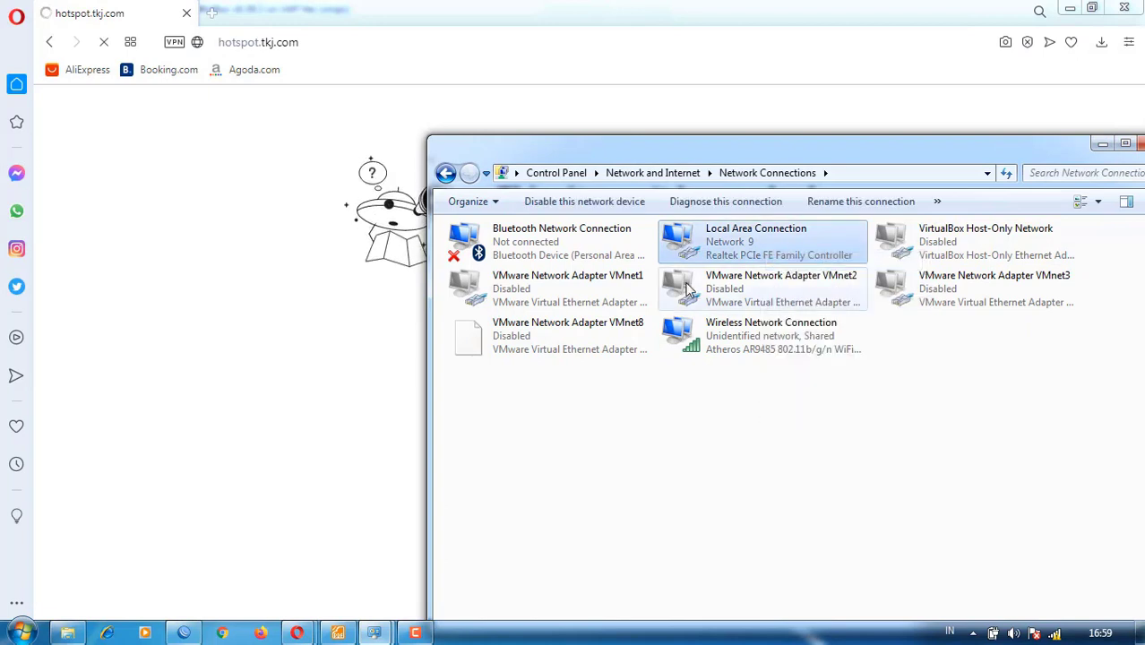
pyautogui.click(564, 22)
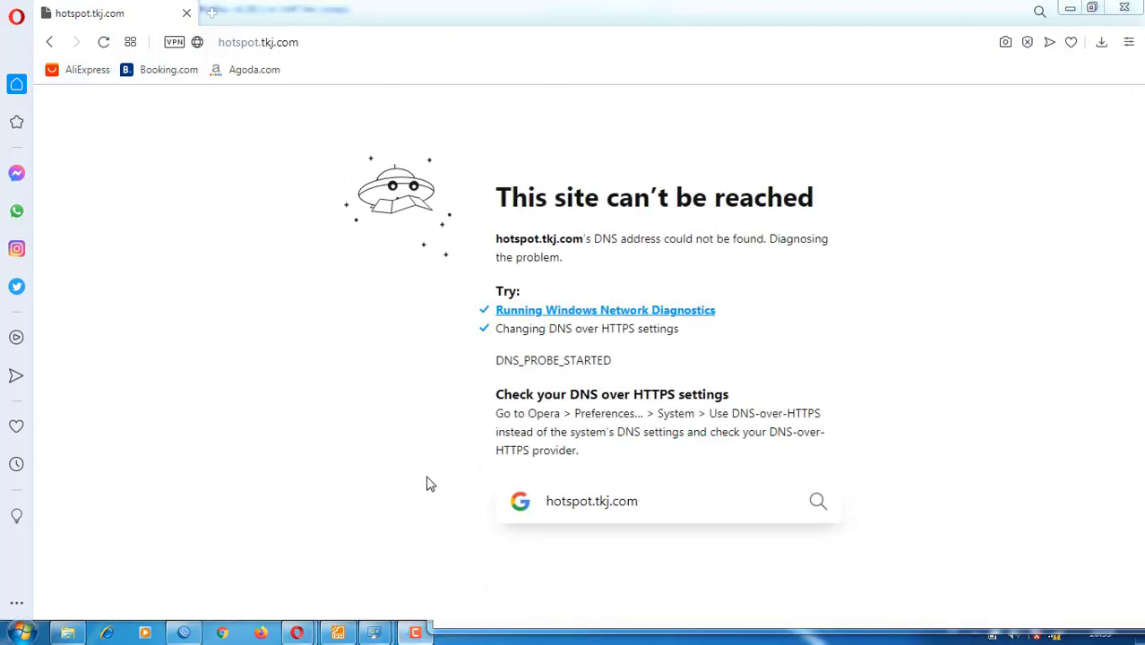
pyautogui.click(430, 631)
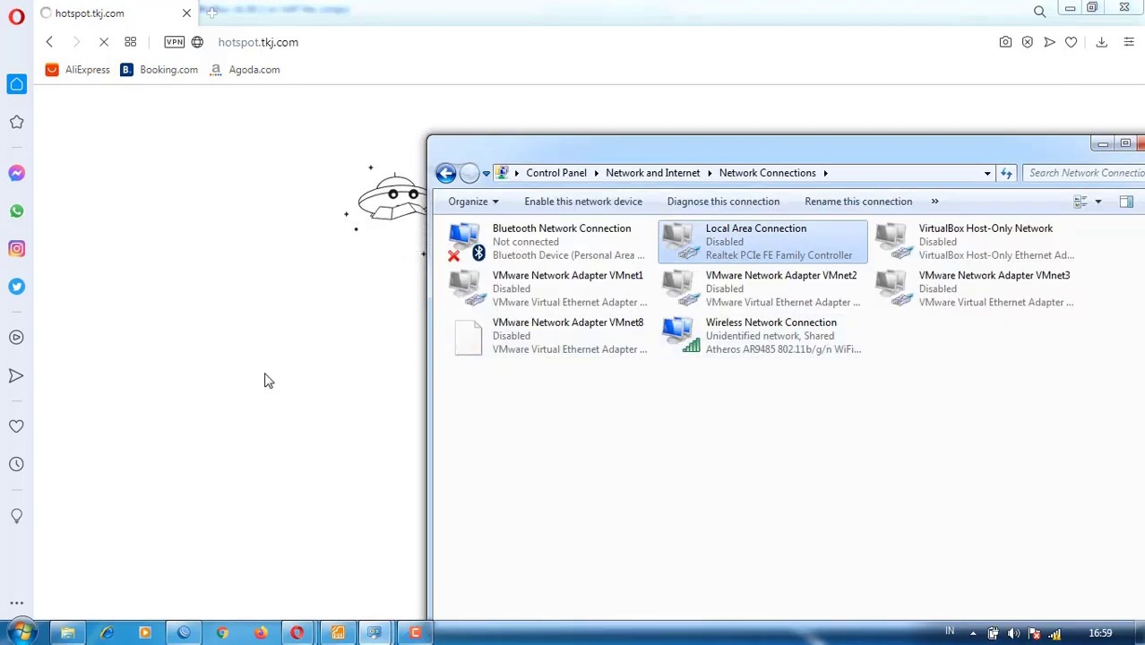
pyautogui.click(265, 381)
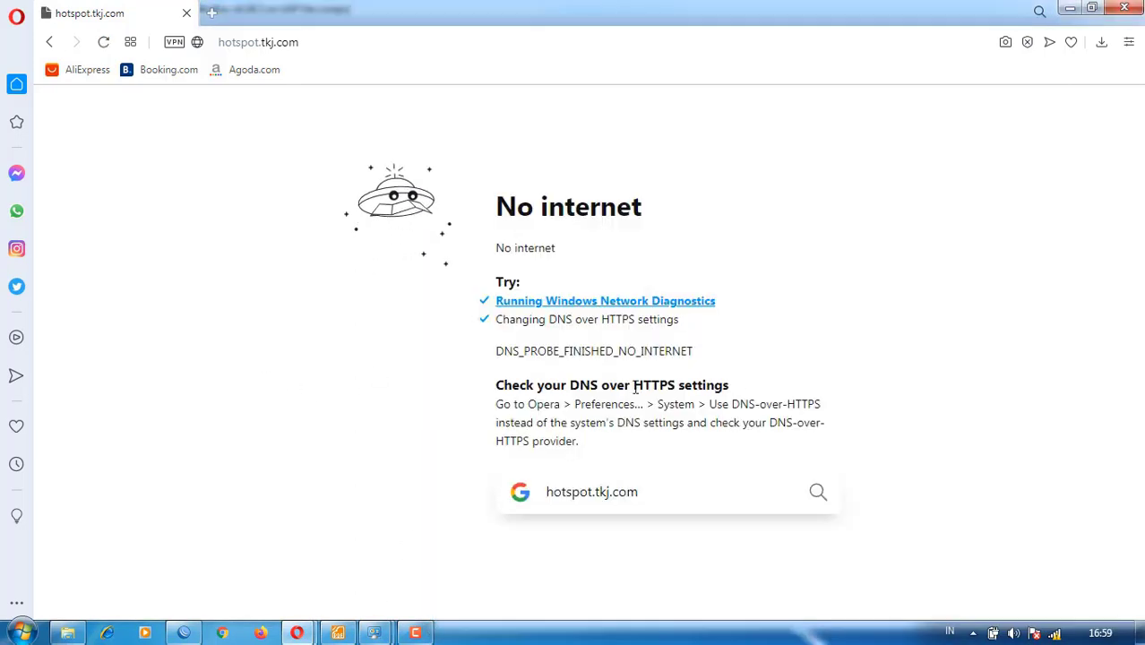
pyautogui.click(1055, 632)
# - Reconnect WinBox and open hotspot profile hsprof1, selecting its DNS name hotspot.tkj.com
pyautogui.click(183, 633)
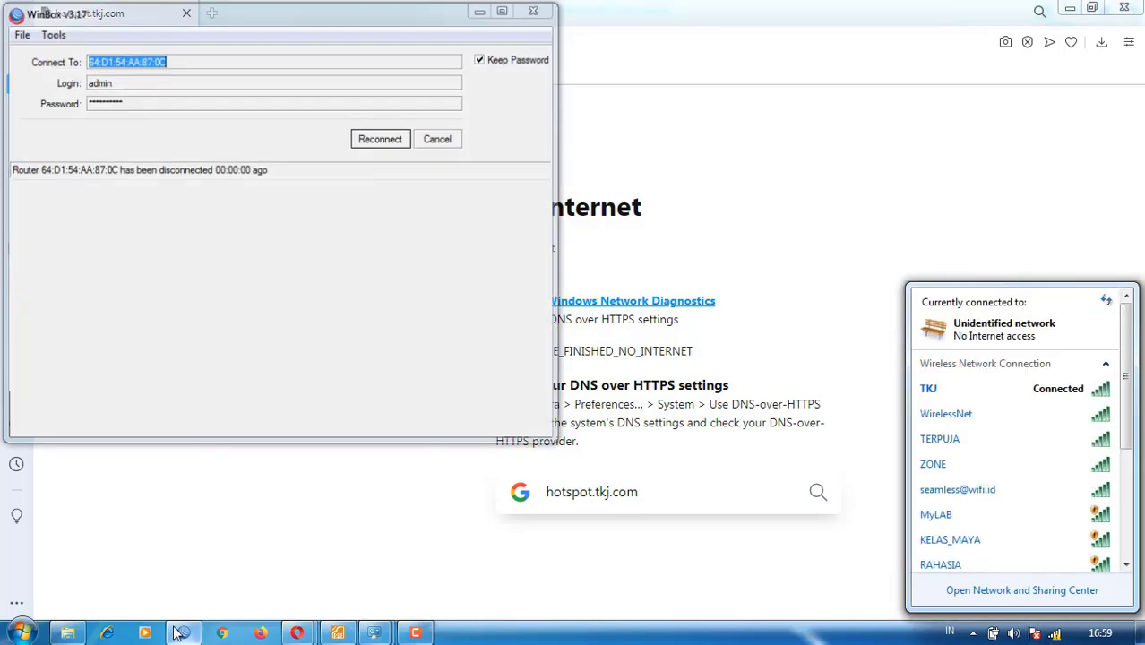
pyautogui.click(399, 137)
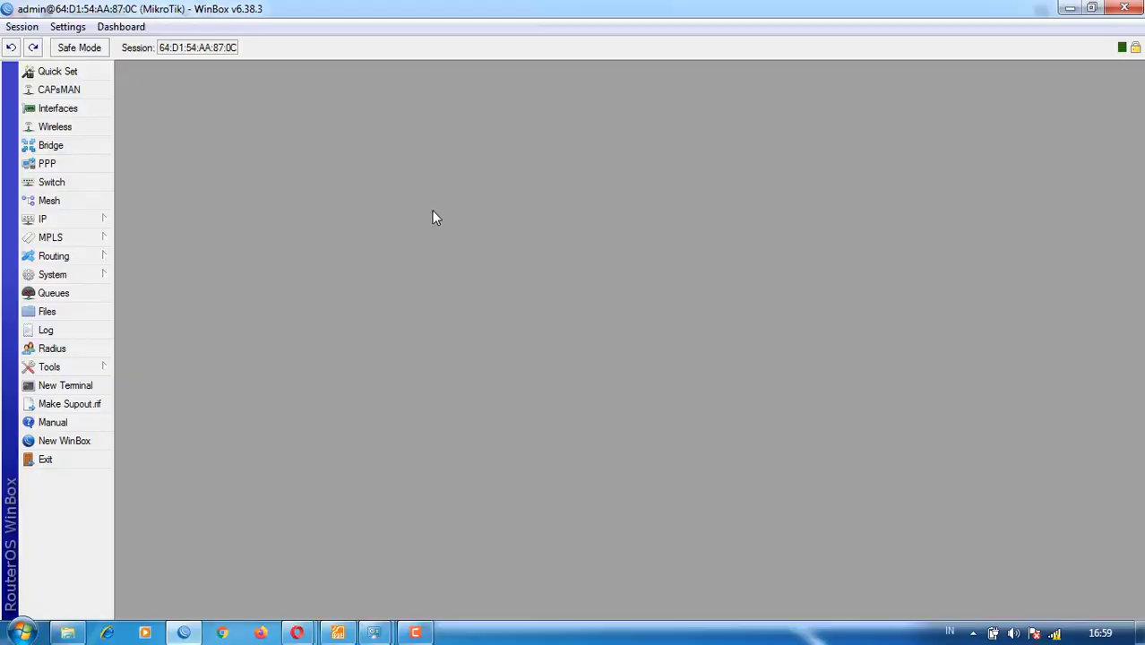
pyautogui.click(81, 222)
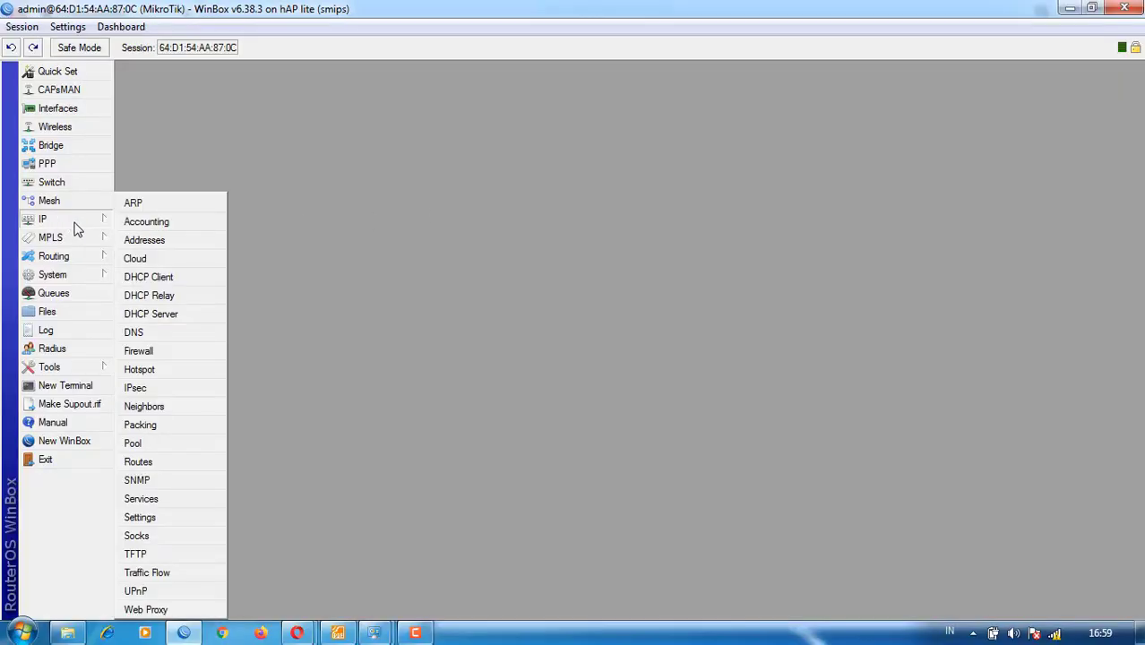
pyautogui.click(141, 369)
pyautogui.click(190, 196)
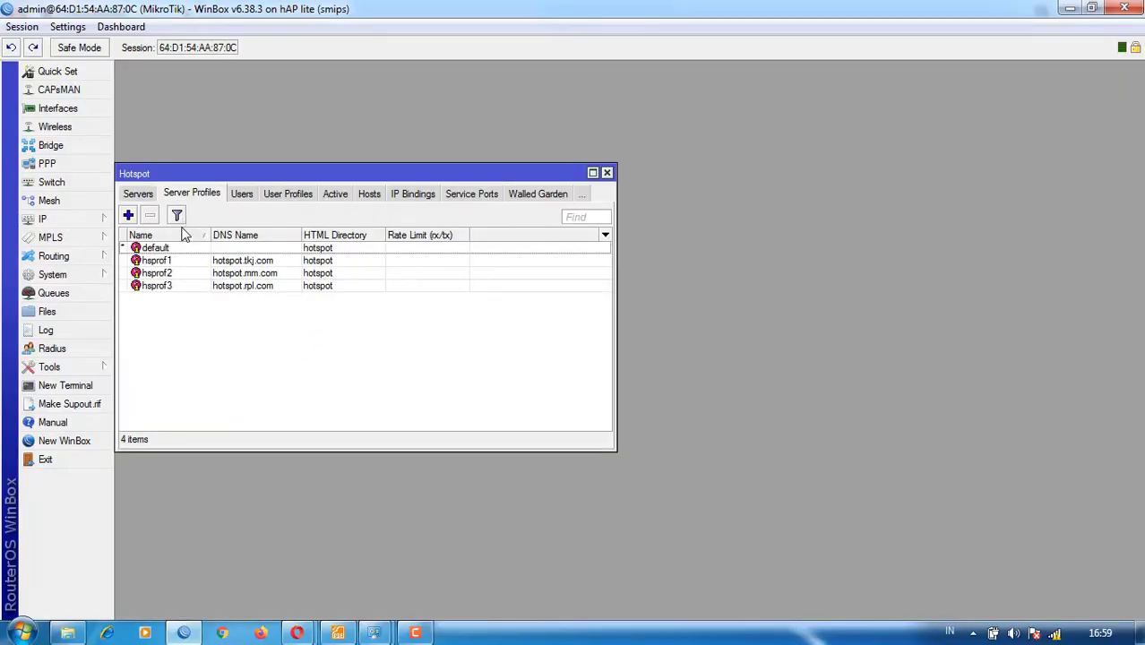
pyautogui.doubleClick(215, 261)
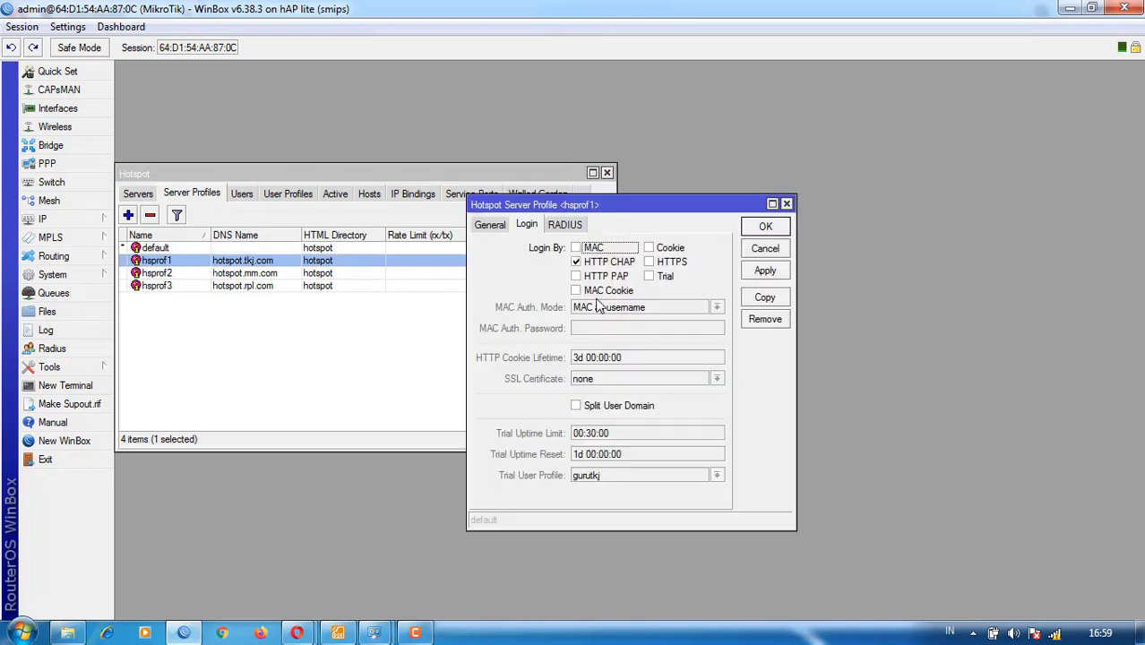
pyautogui.click(498, 227)
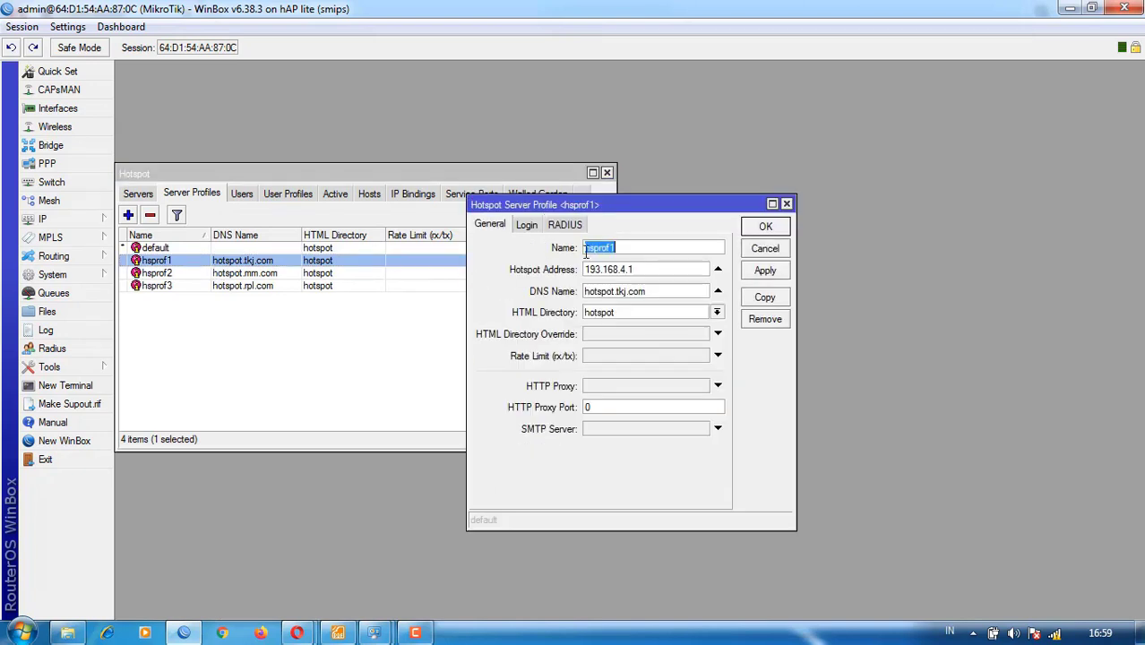
pyautogui.doubleClick(659, 292)
pyautogui.hotkey('ctrl', 'c')
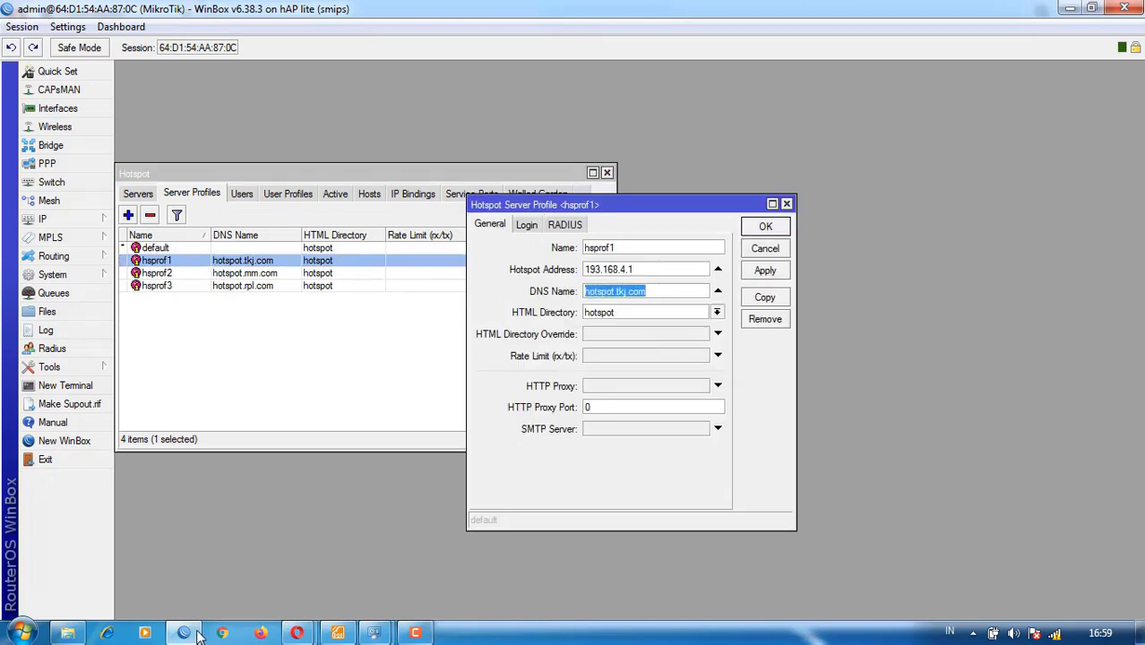
pyautogui.click(296, 633)
# - Paste hotspot.tkj.com into the Google window and a new window to reach the hotspot login page
pyautogui.click(354, 572)
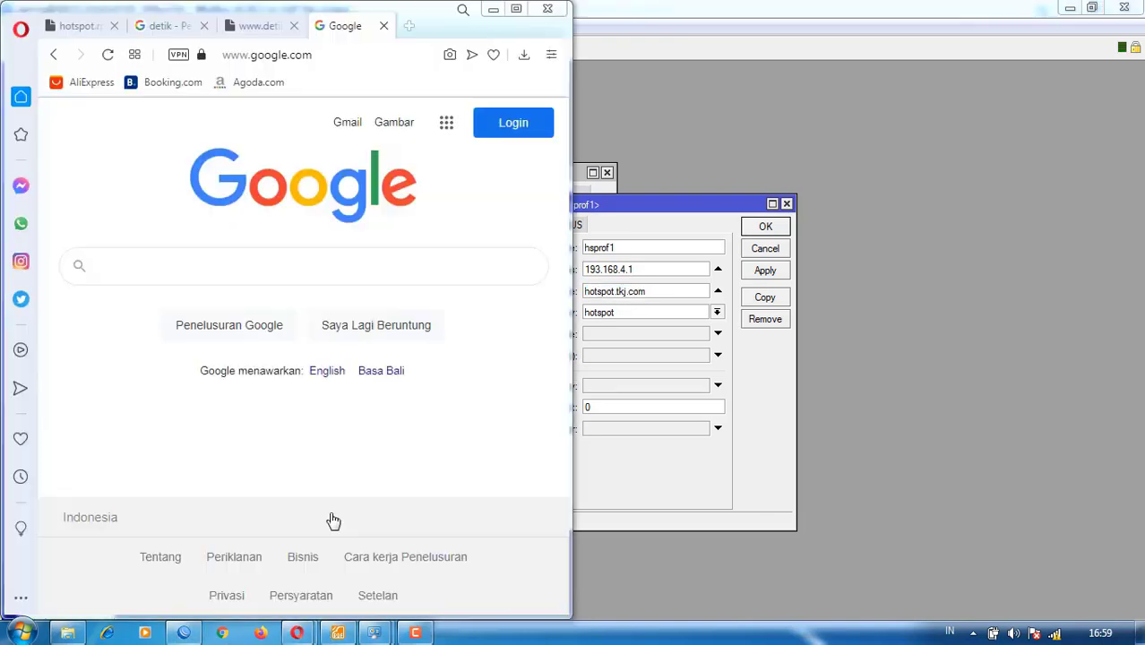
pyautogui.click(310, 54)
pyautogui.hotkey('ctrl', 'v')
pyautogui.press('Return')
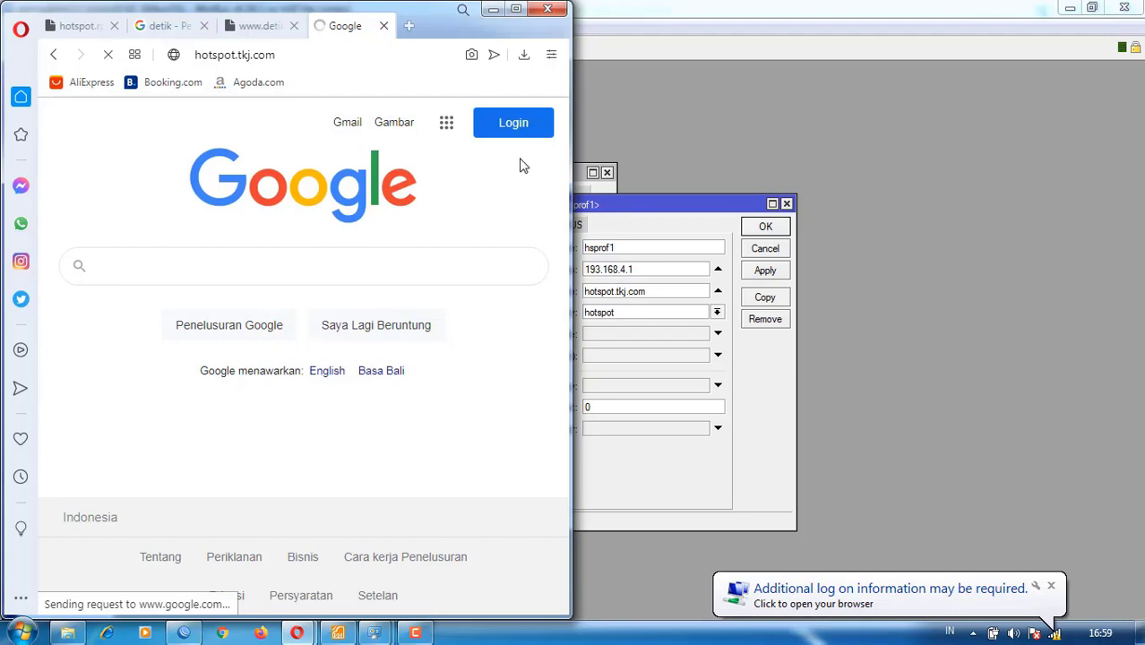
pyautogui.click(856, 589)
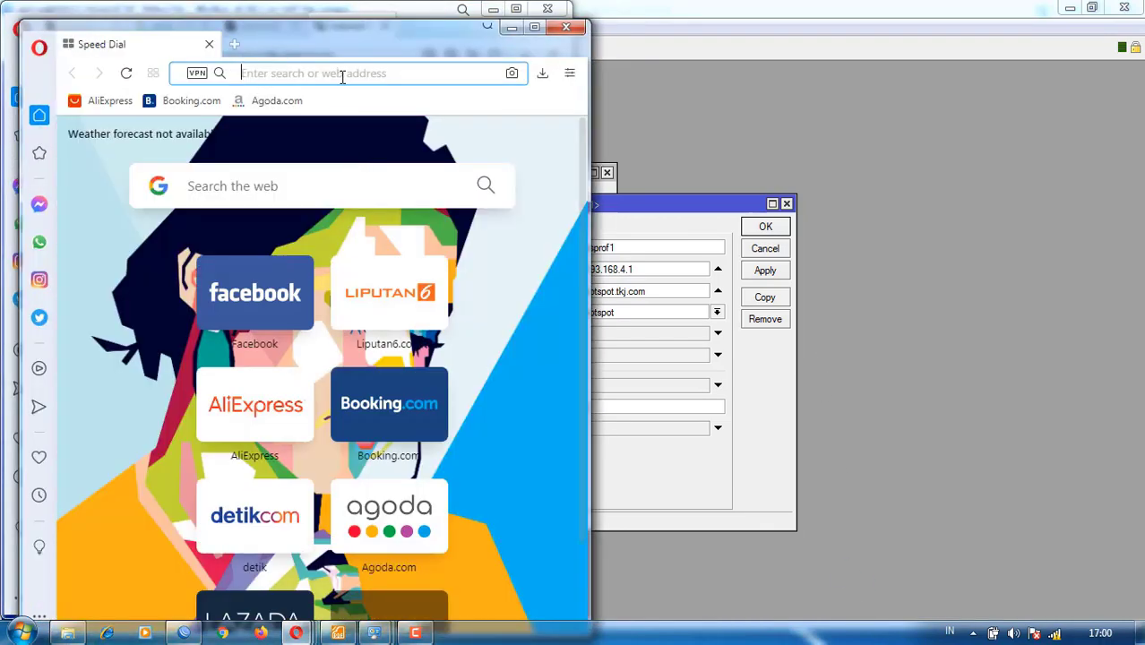
pyautogui.hotkey('ctrl', 'v')
pyautogui.press('Return')
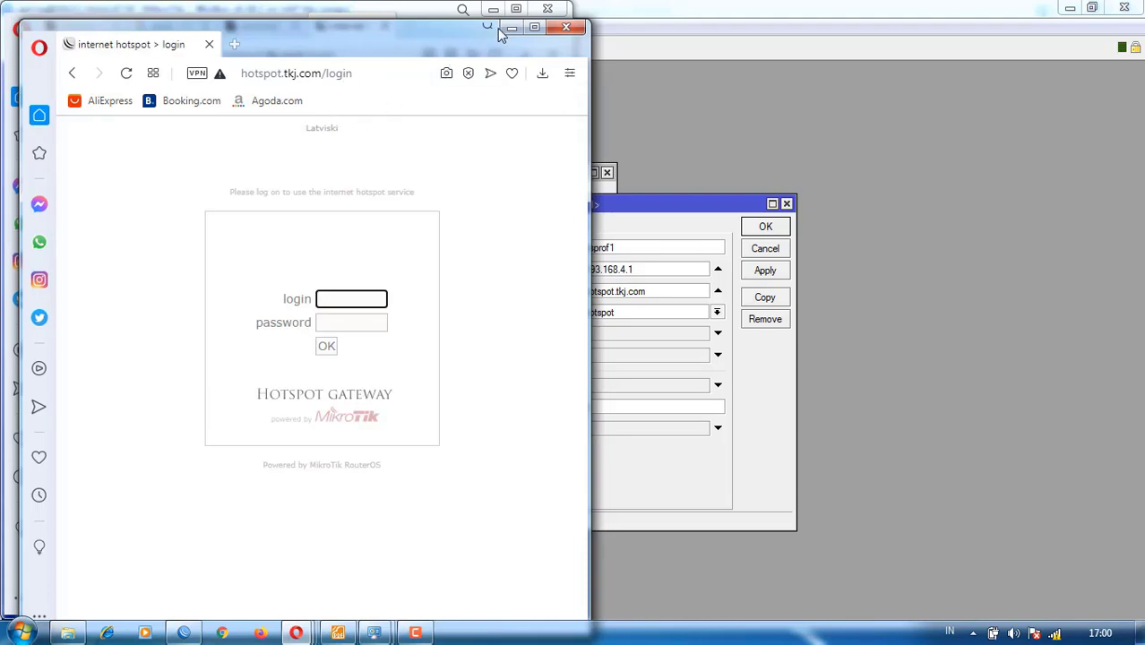
pyautogui.click(378, 6)
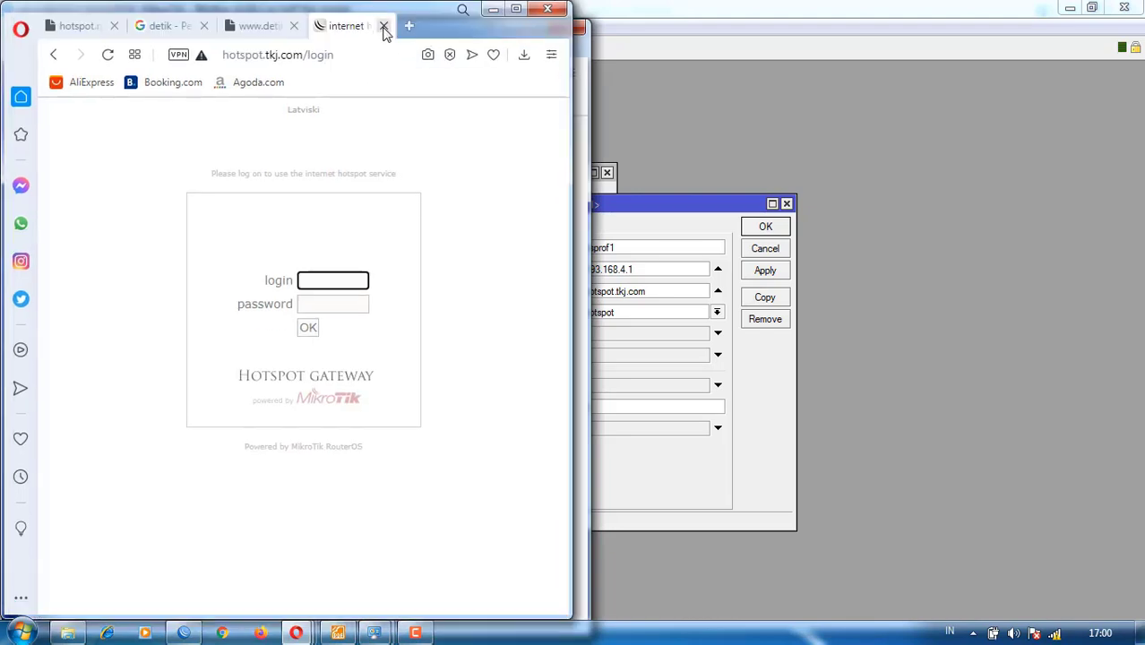
pyautogui.click(384, 26)
pyautogui.click(384, 26)
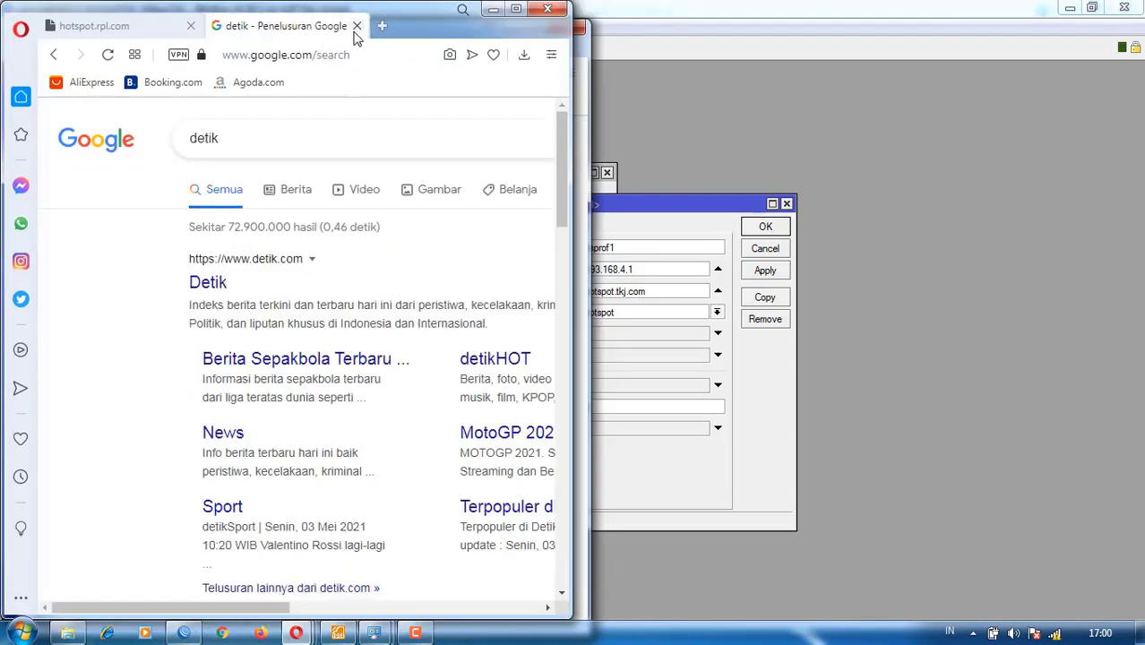
pyautogui.rightClick(201, 282)
pyautogui.click(260, 292)
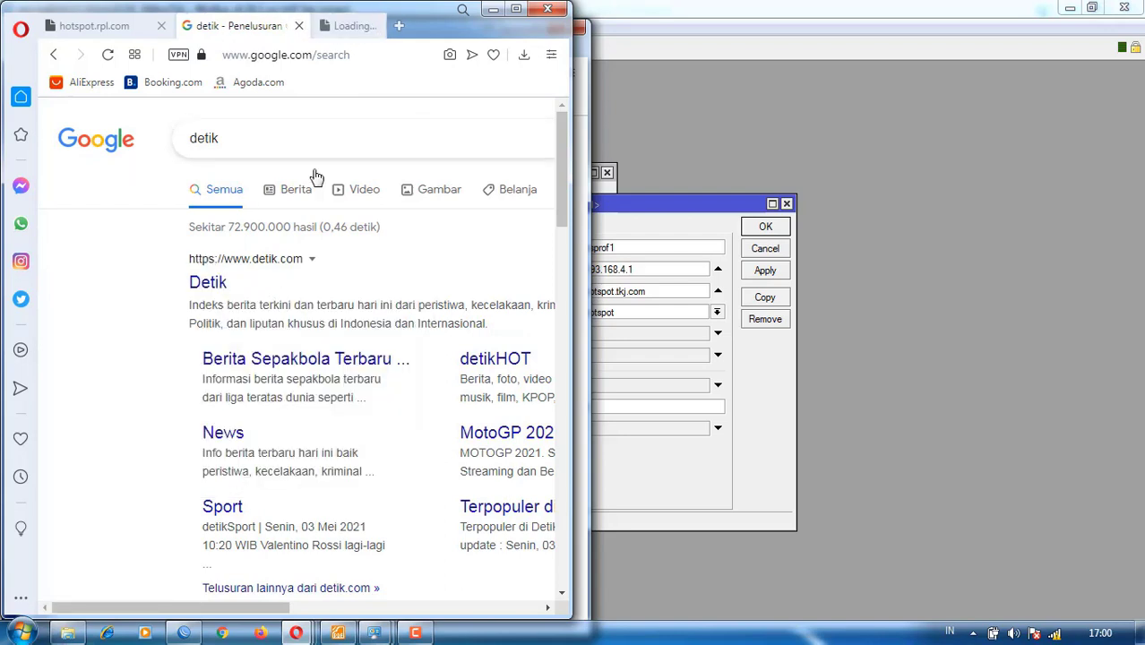
pyautogui.click(319, 27)
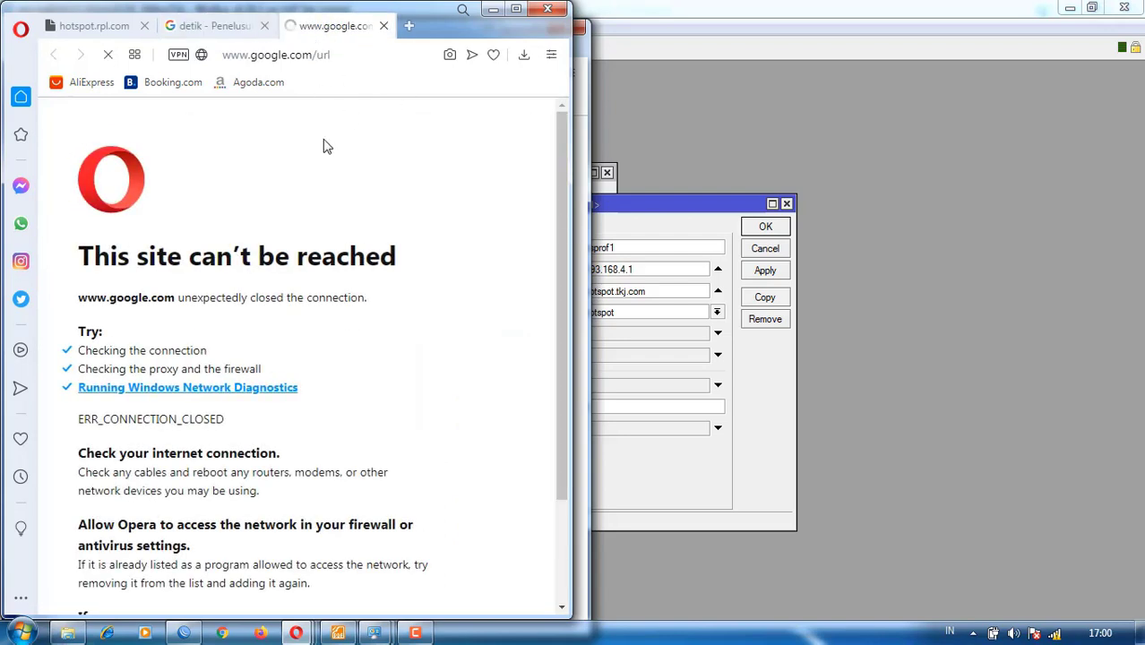
pyautogui.click(516, 9)
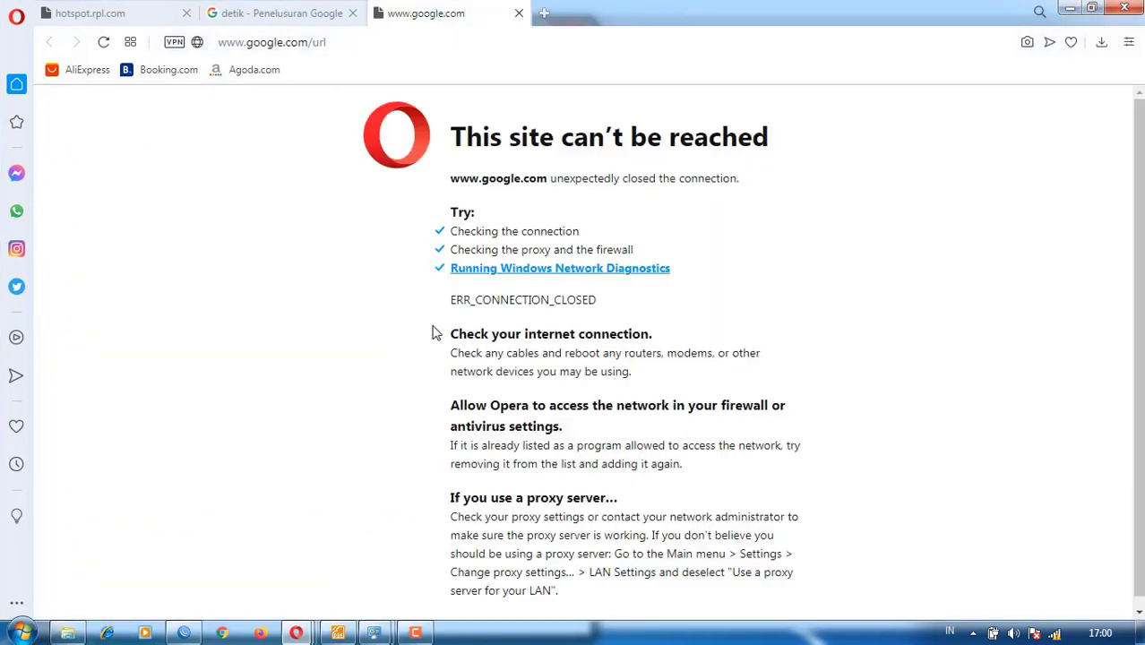
pyautogui.click(337, 633)
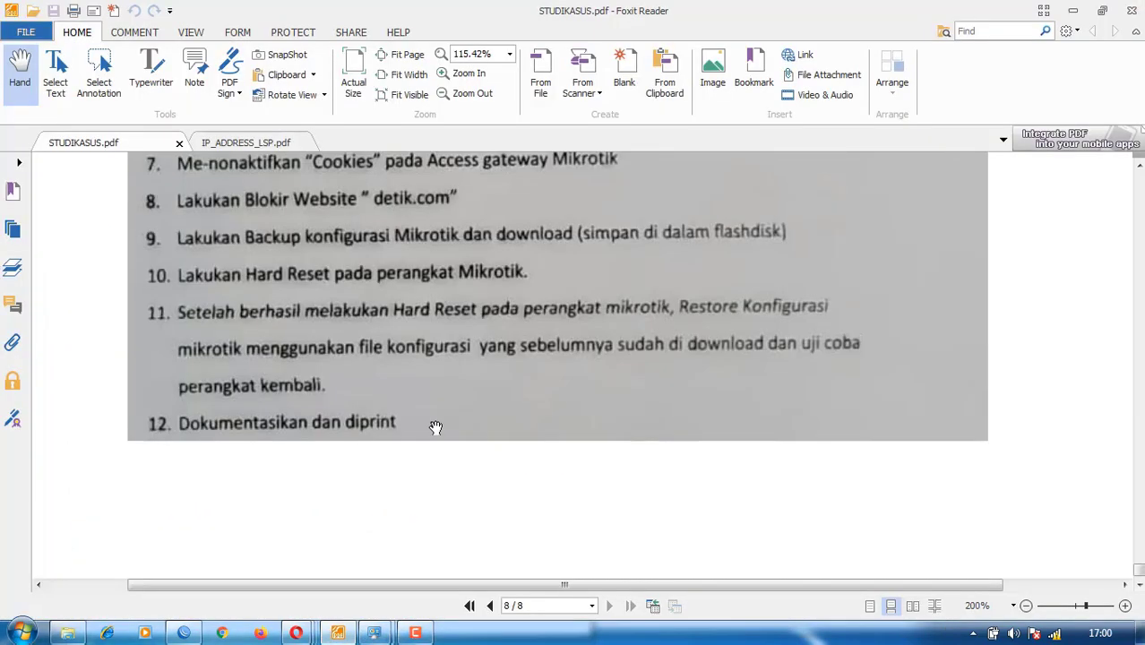
pyautogui.scroll(20, 404, 406)
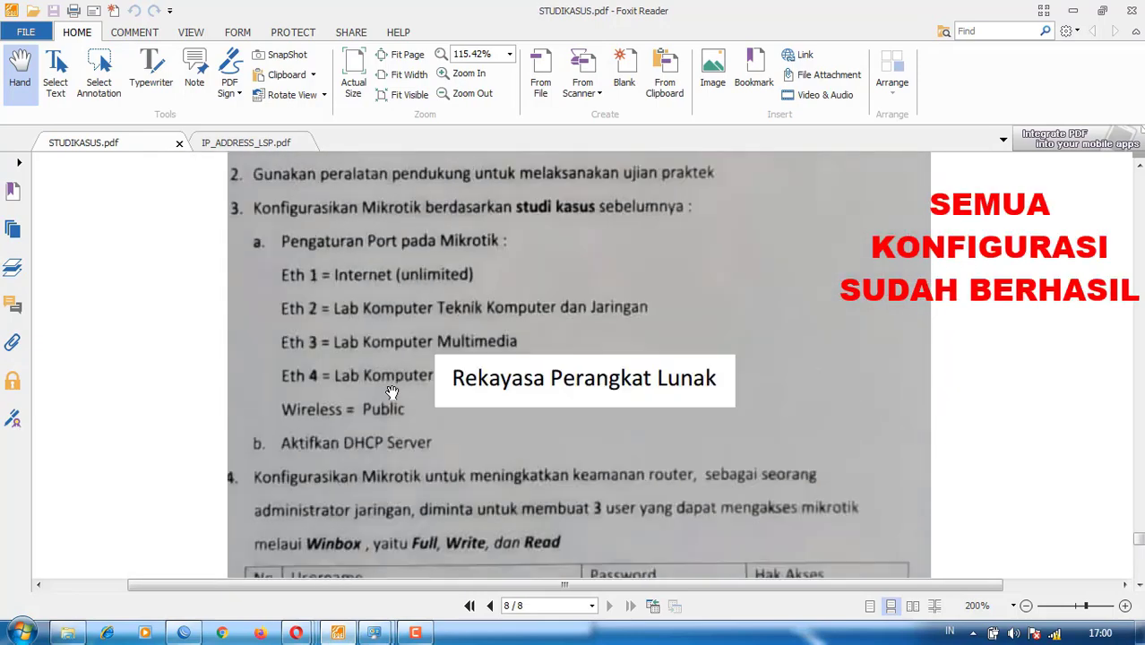
pyautogui.scroll(-4, 392, 389)
pyautogui.scroll(1, 381, 395)
pyautogui.scroll(-1, 367, 392)
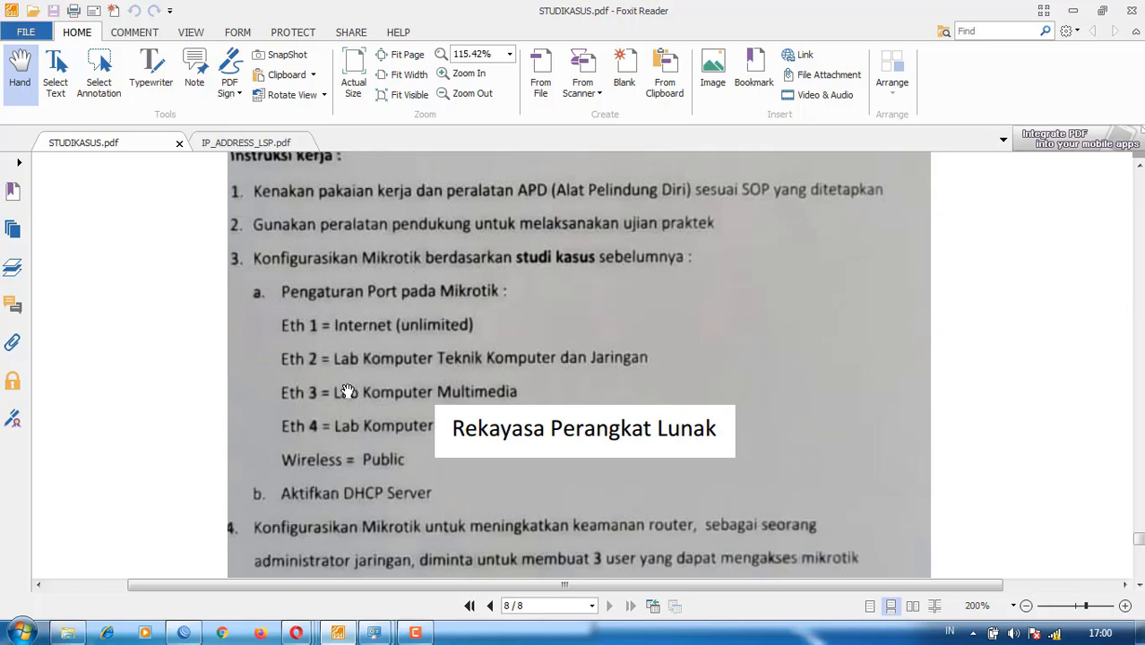
pyautogui.scroll(-1, 348, 391)
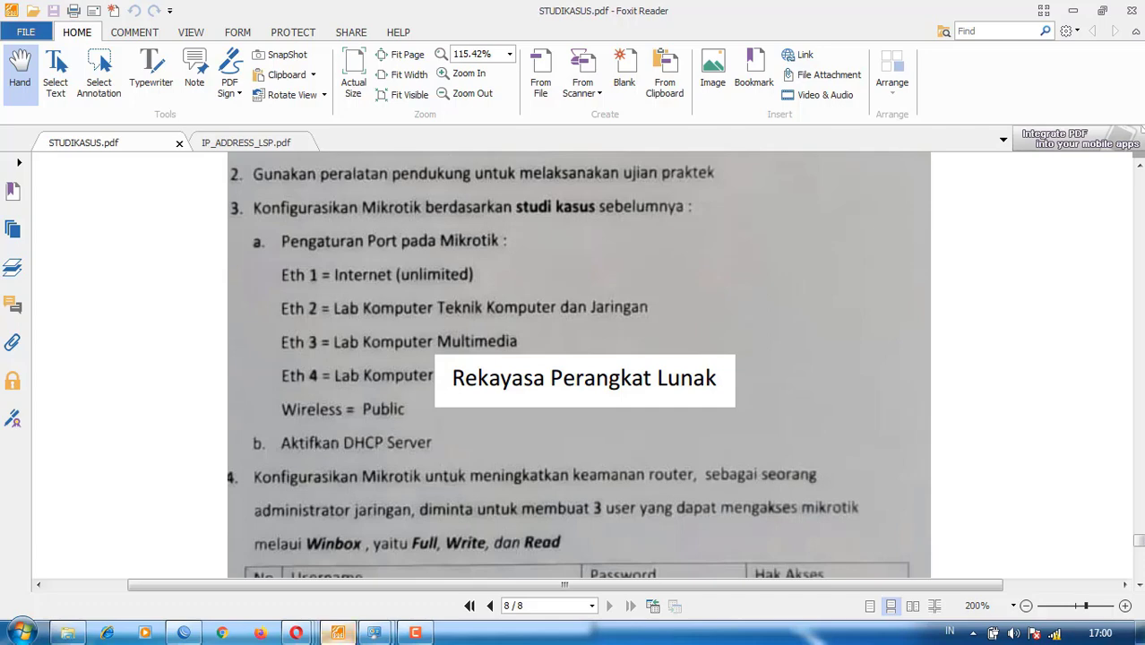
pyautogui.scroll(-4, 305, 475)
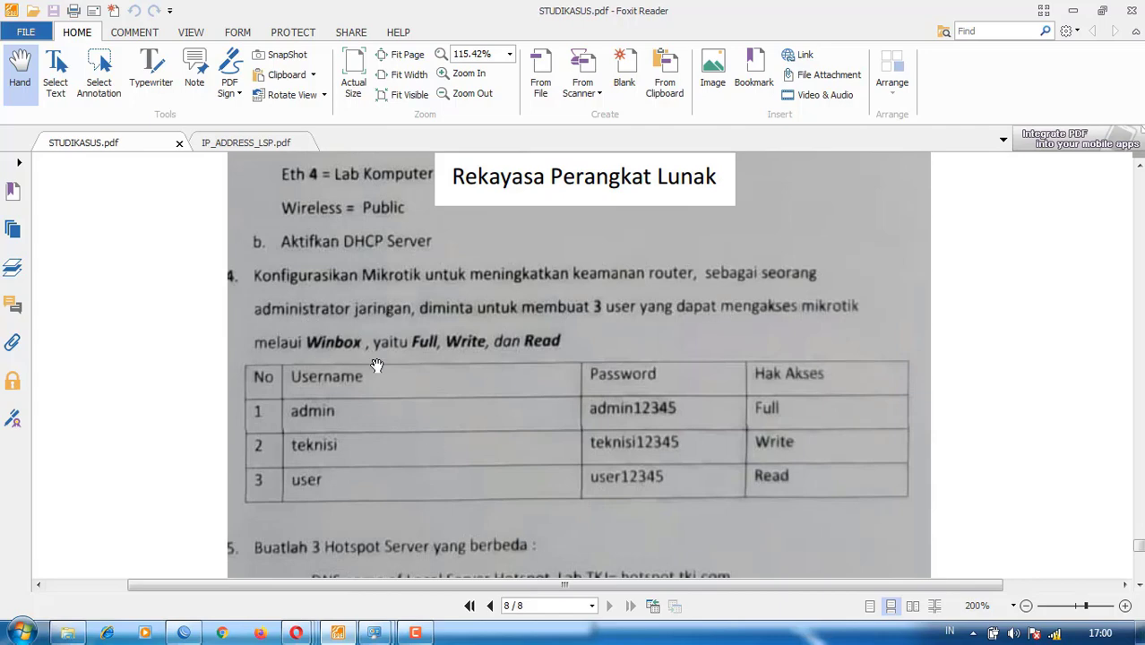
pyautogui.scroll(5, 384, 476)
pyautogui.scroll(-8, 384, 476)
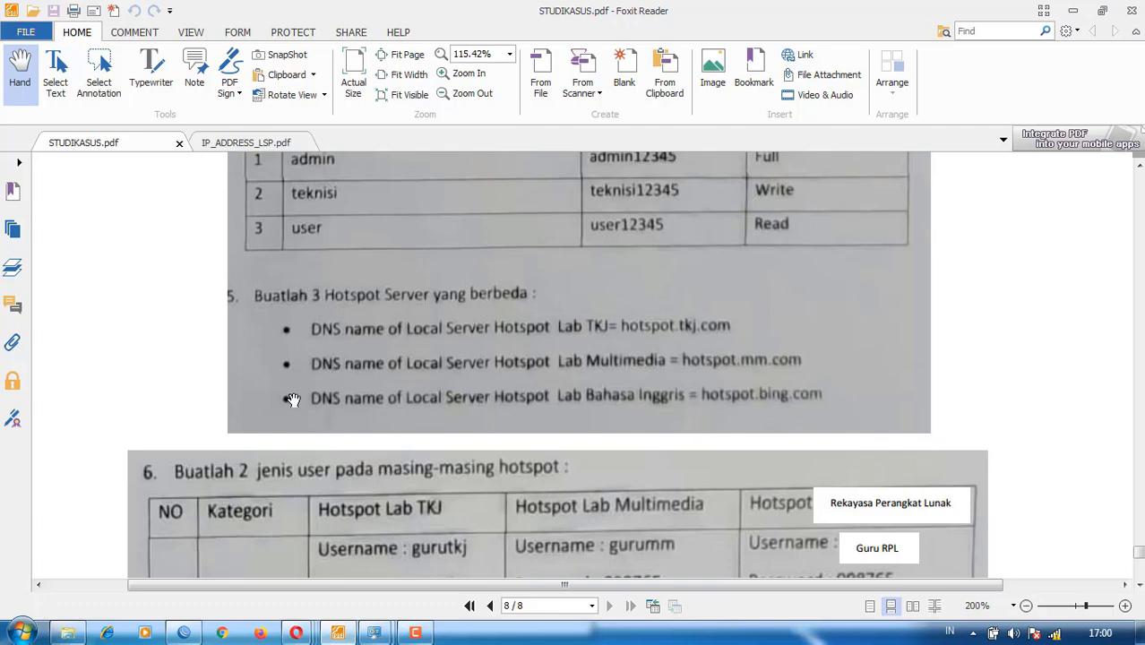
pyautogui.scroll(-4, 312, 420)
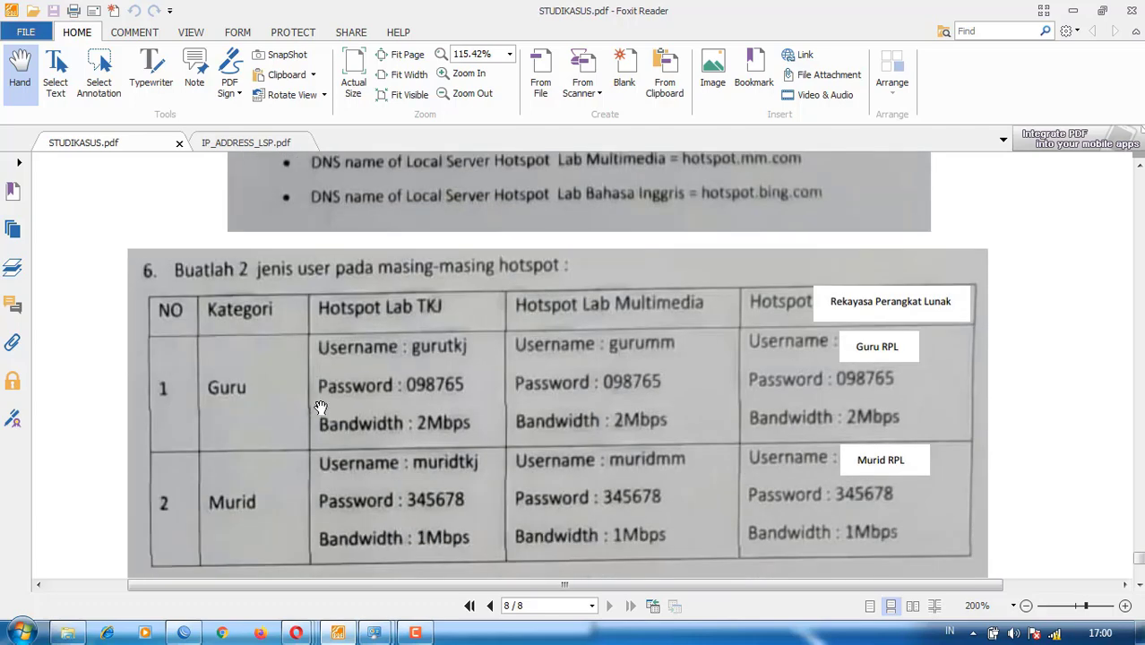
pyautogui.scroll(-5, 320, 407)
pyautogui.scroll(-3, 281, 377)
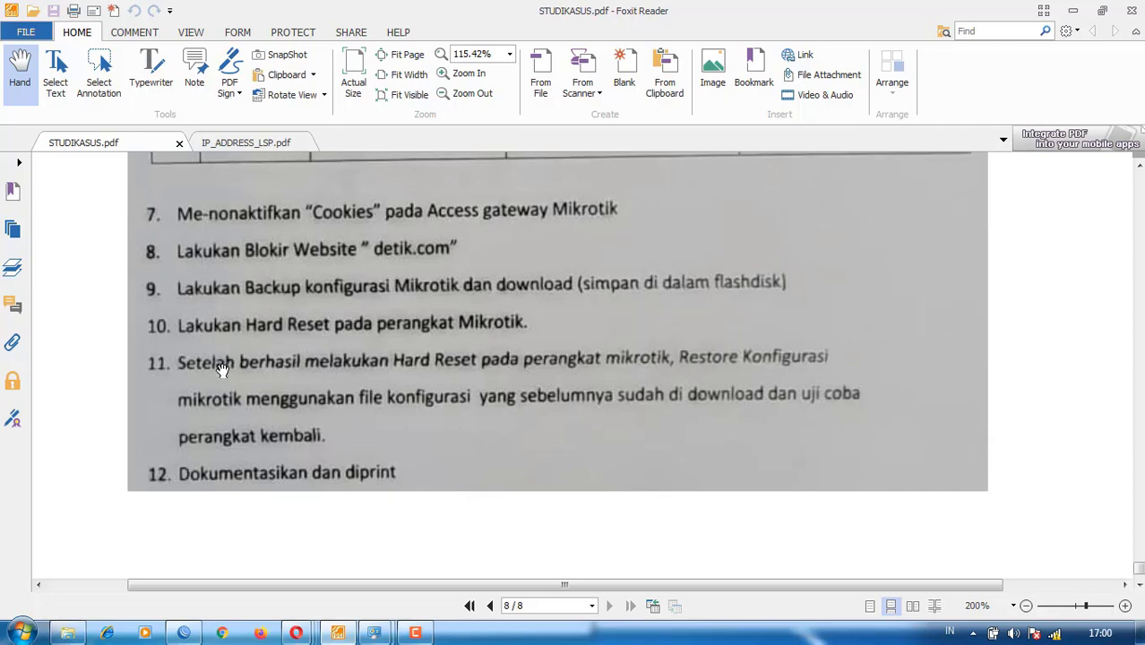
pyautogui.scroll(15, 343, 462)
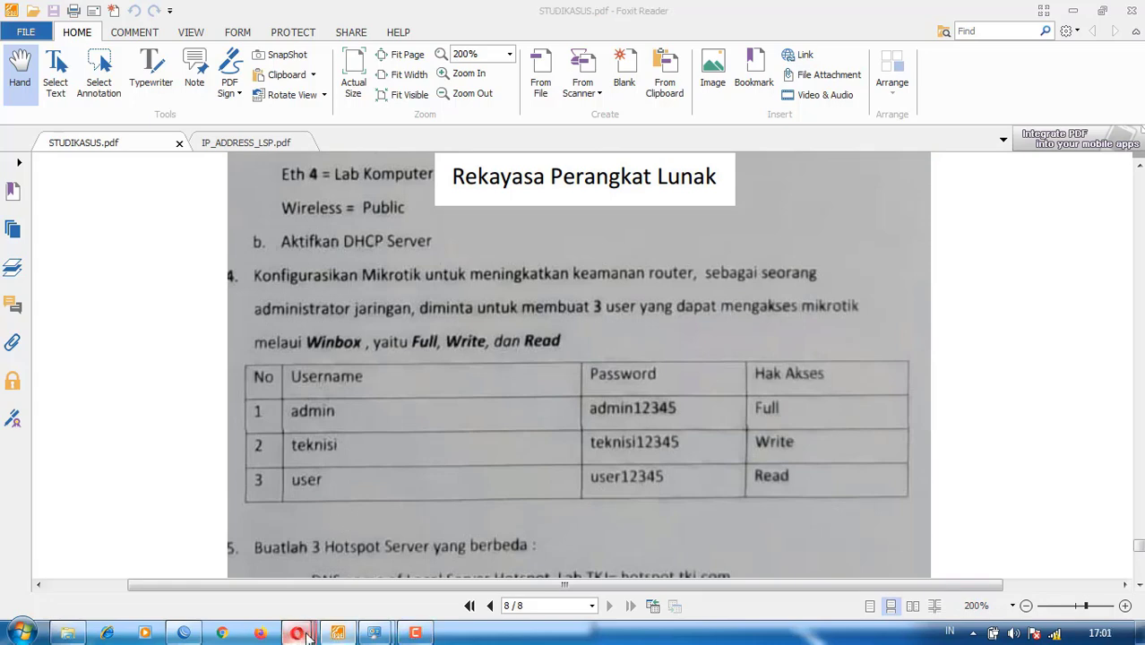
pyautogui.moveTo(296, 633)
pyautogui.click(484, 517)
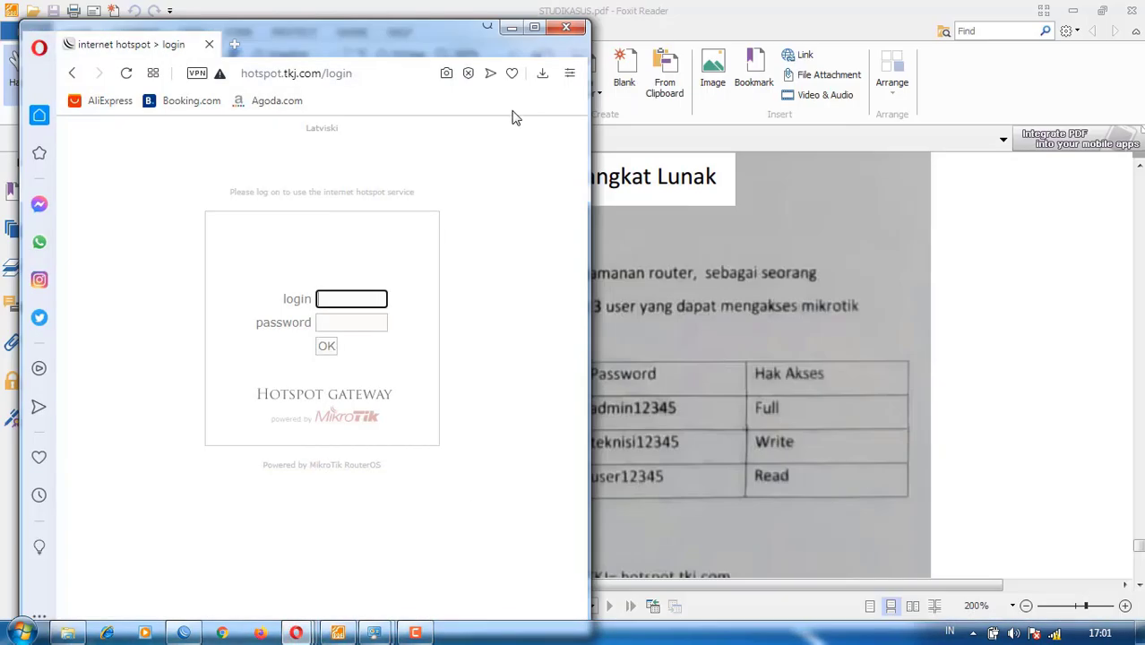
pyautogui.click(535, 27)
pyautogui.click(1070, 8)
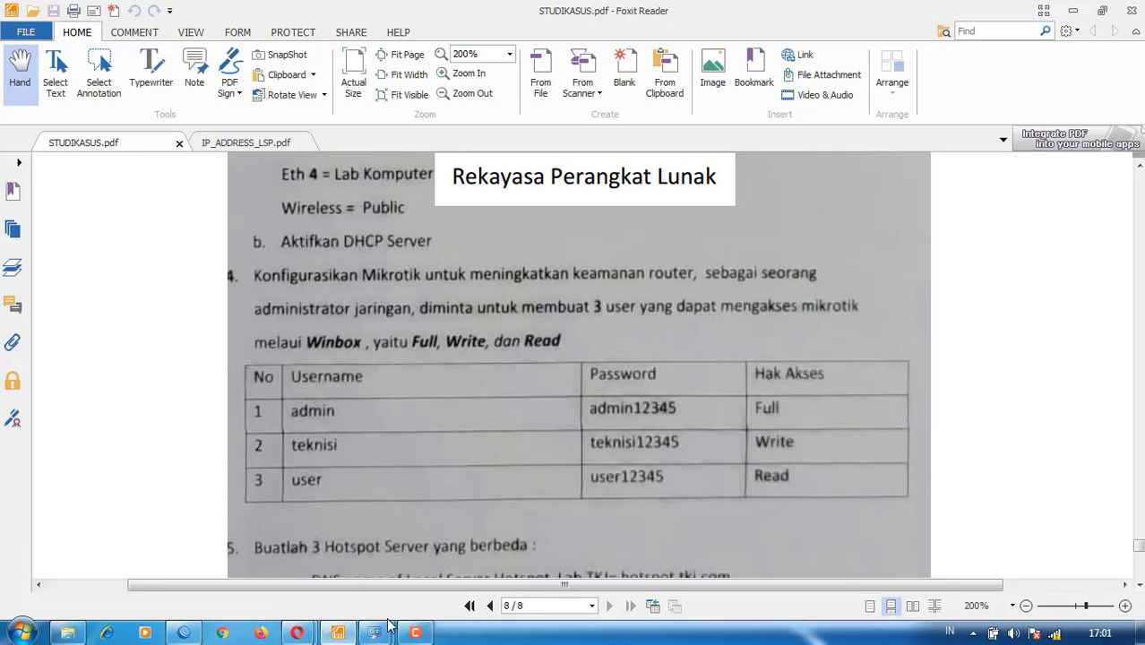
pyautogui.moveTo(297, 633)
pyautogui.click(376, 543)
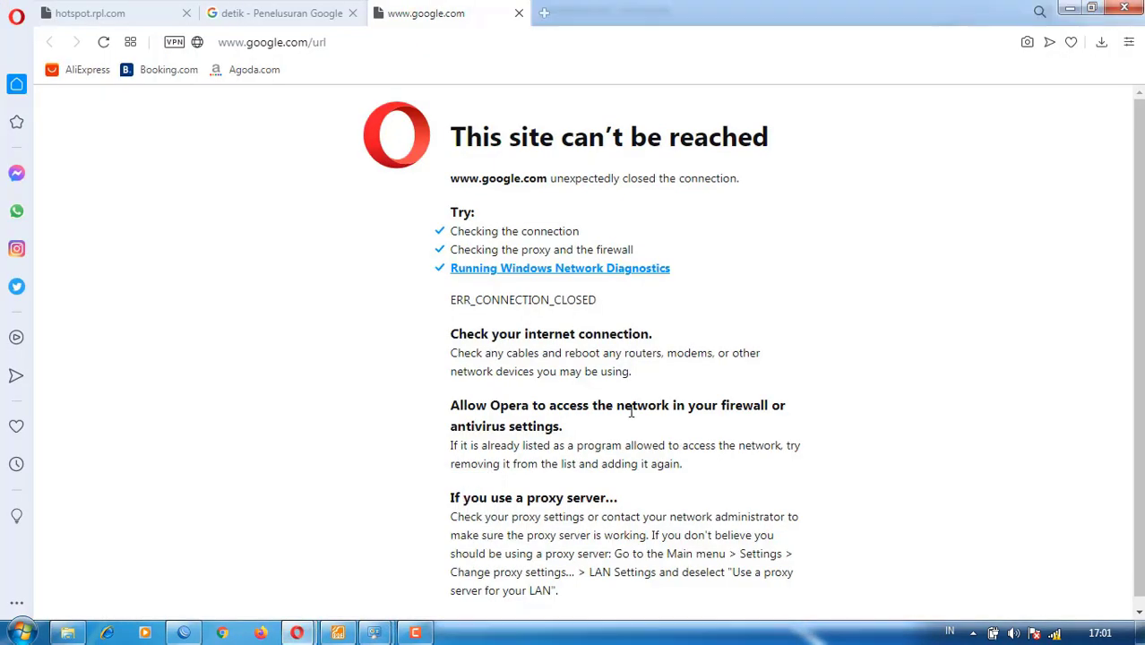
pyautogui.click(519, 13)
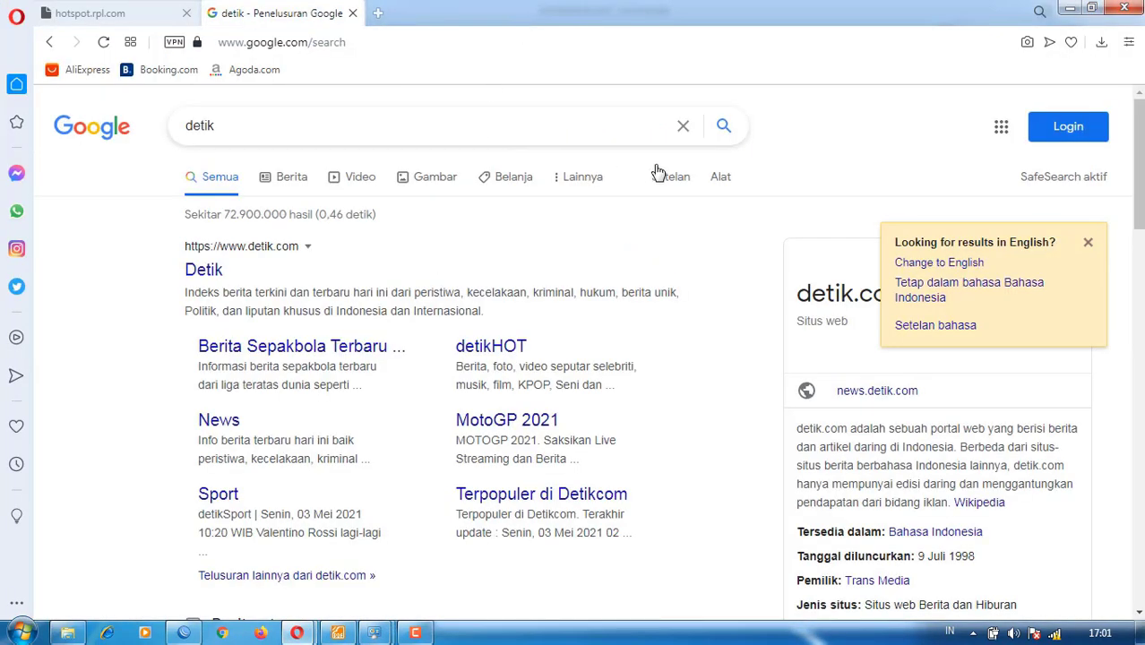
pyautogui.click(412, 635)
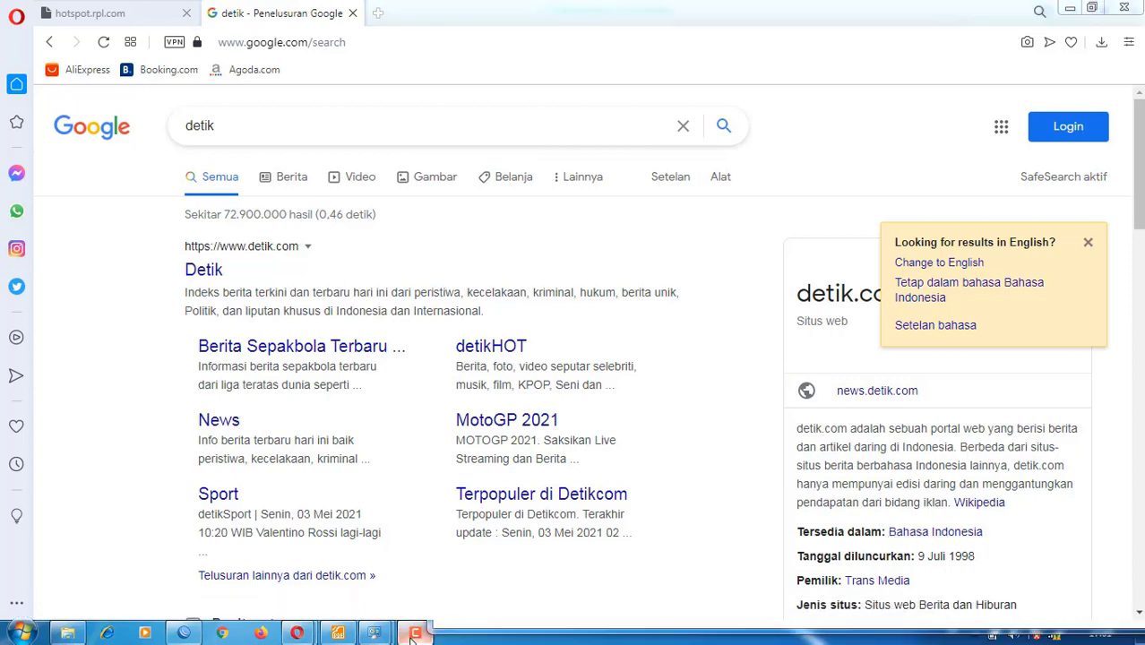